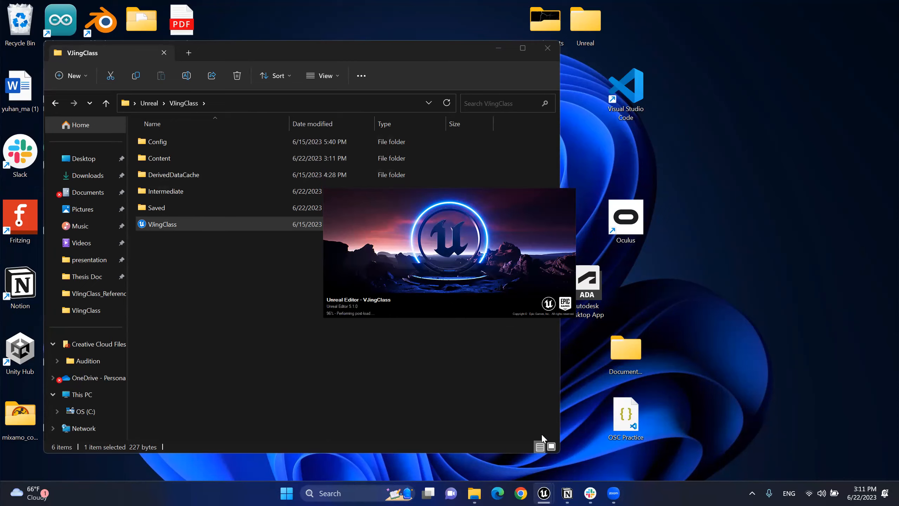
Step: Once the VJingClass project has loaded, switch over to the Slack workspace from the taskbar
left_click(589, 493)
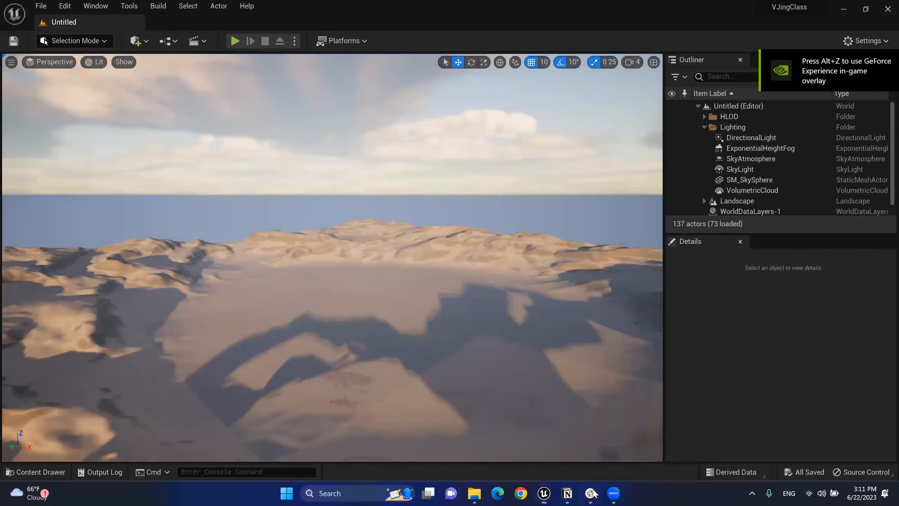
Step: Bring Slack in front of Unreal Editor to show the class-links announcement
left_click(594, 493)
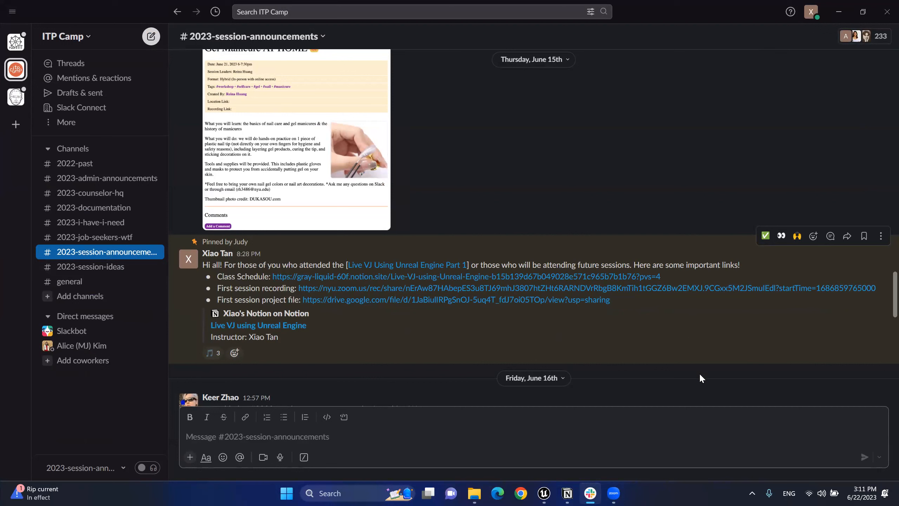
Step: Select the pinned class-links announcement in Slack, then open Gmail from Chrome's New Tab page
left_click(519, 493)
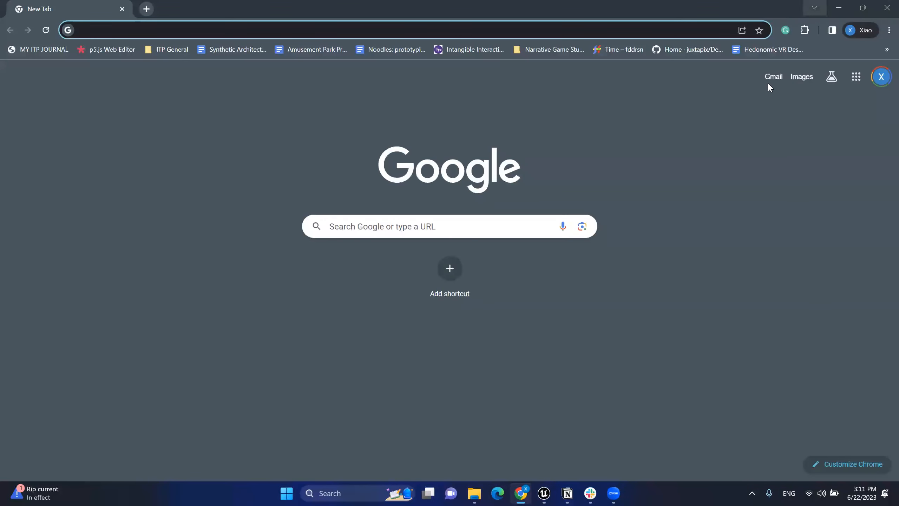
left_click(839, 8)
left_click_drag(206, 285, 200, 265)
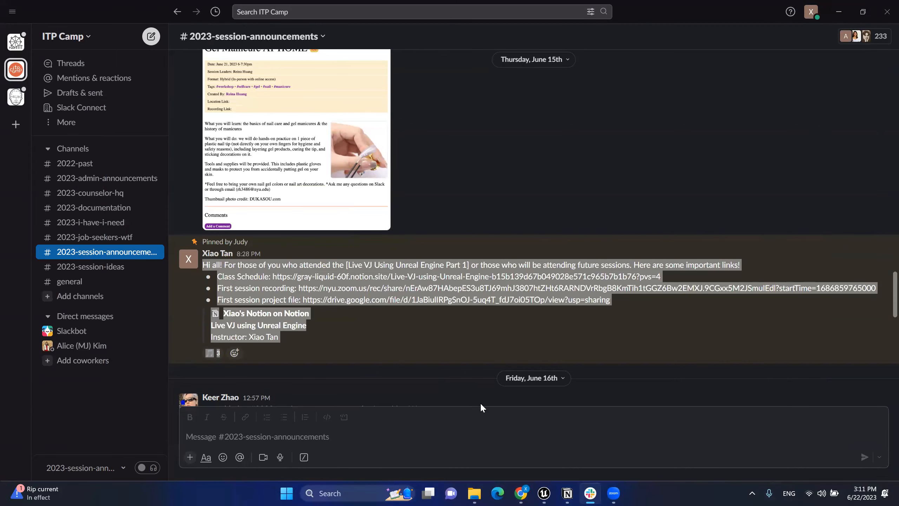
left_click(520, 492)
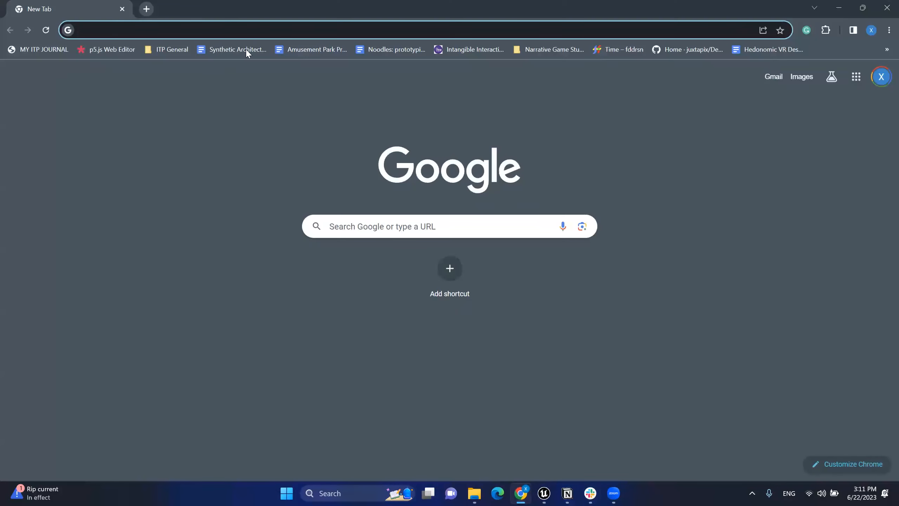
left_click(774, 76)
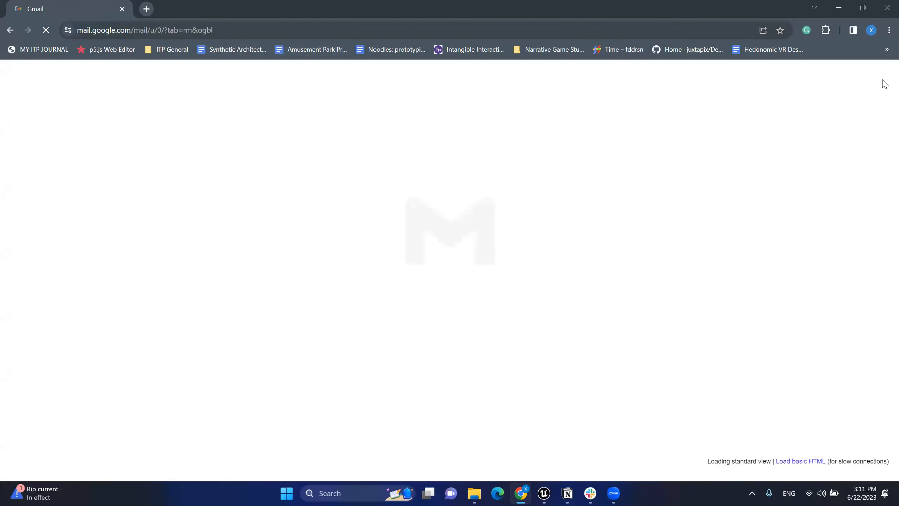
Step: Start a new Gmail message and enter the recipient's e-mail address
left_click(883, 80)
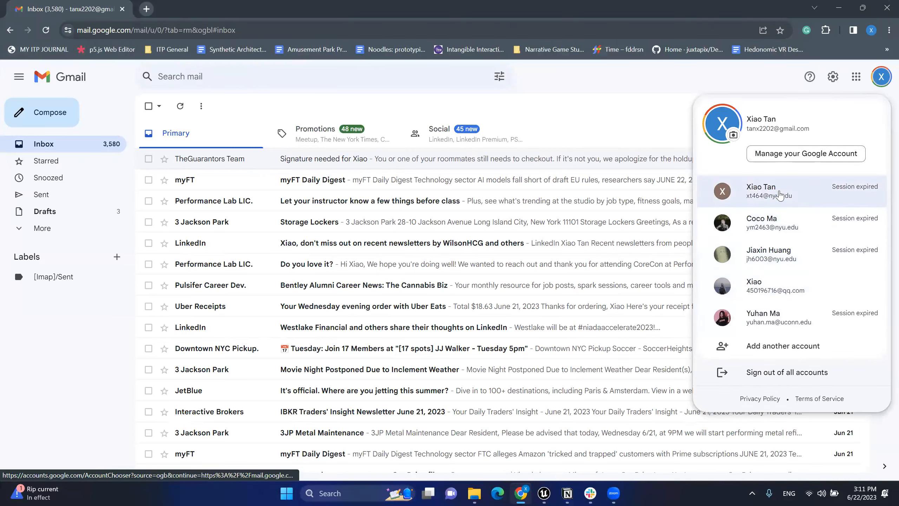
left_click(43, 112)
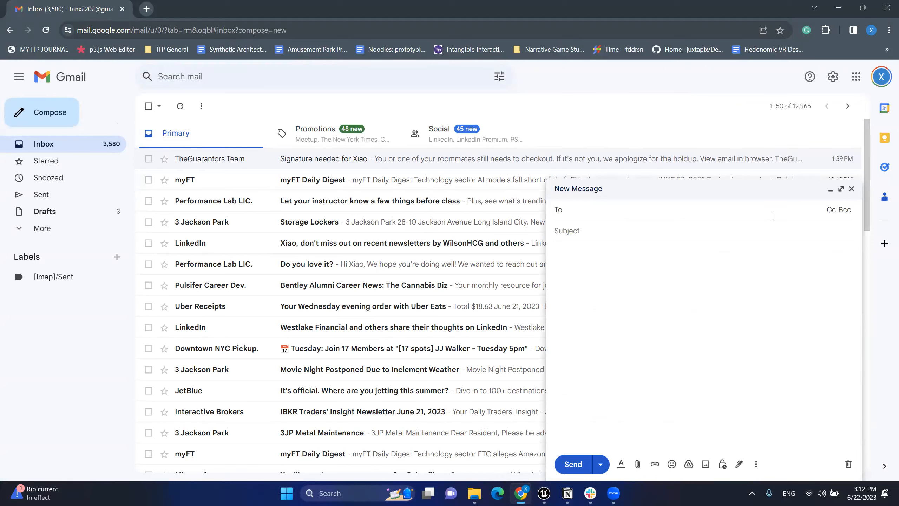
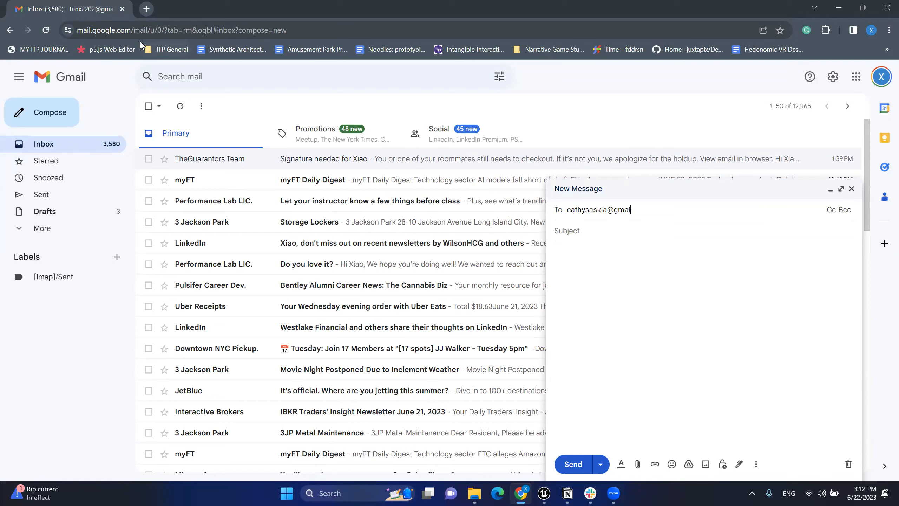
left_click(210, 31)
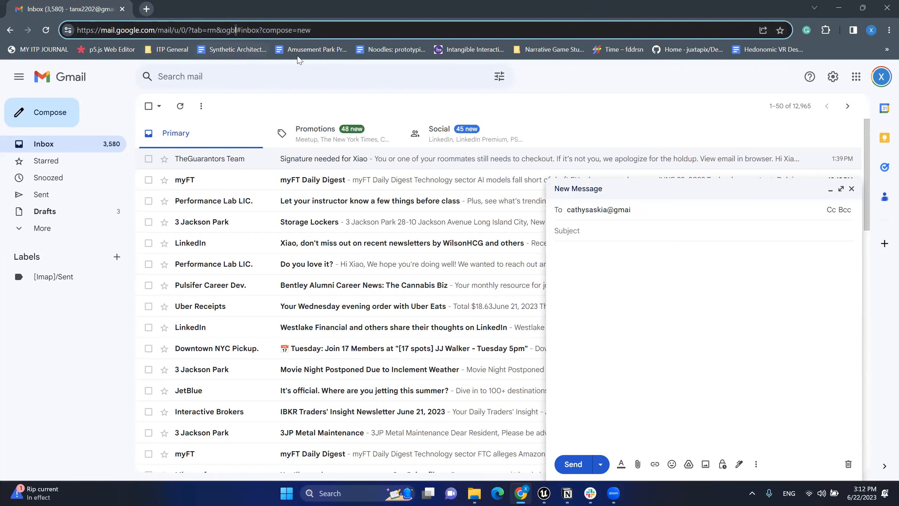
left_click(671, 209)
type("l.com")
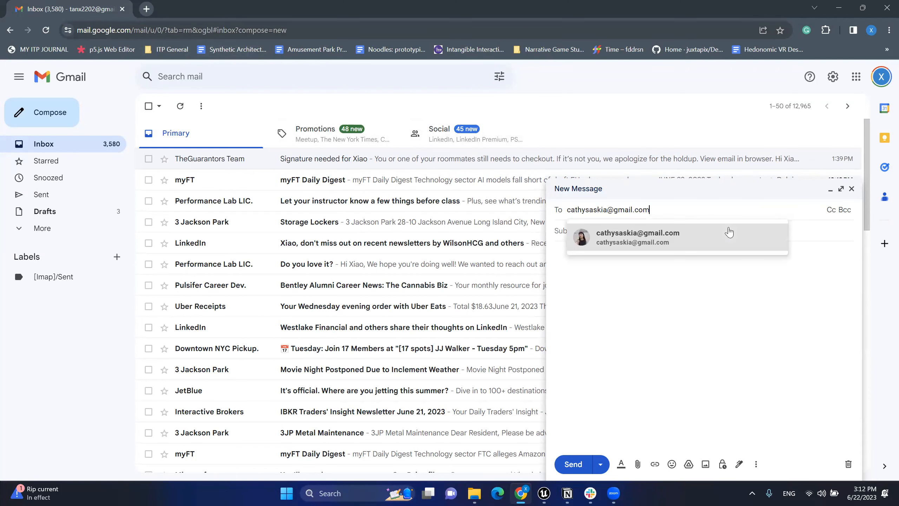
left_click(684, 241)
left_click(664, 241)
Step: Add the subject 'Unreal Project', paste the copied Slack announcement as the body, and send it
type("Unreal Project")
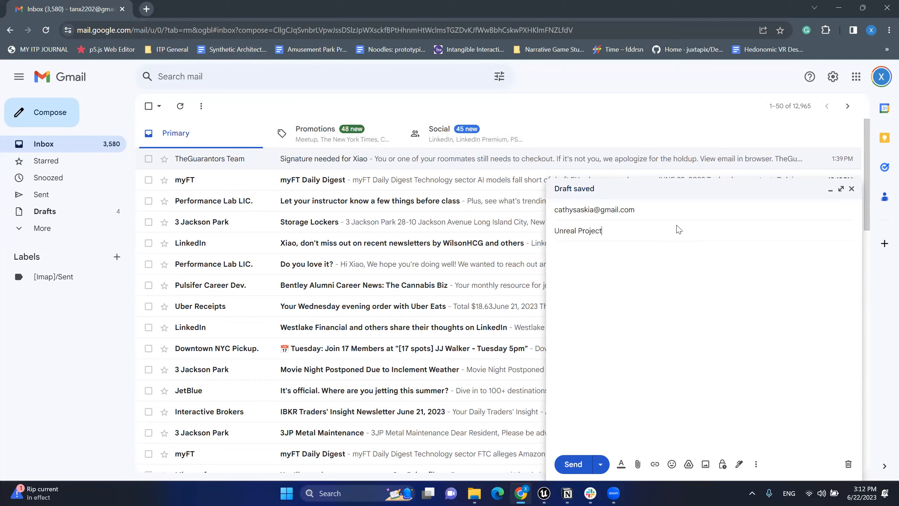
left_click(719, 267)
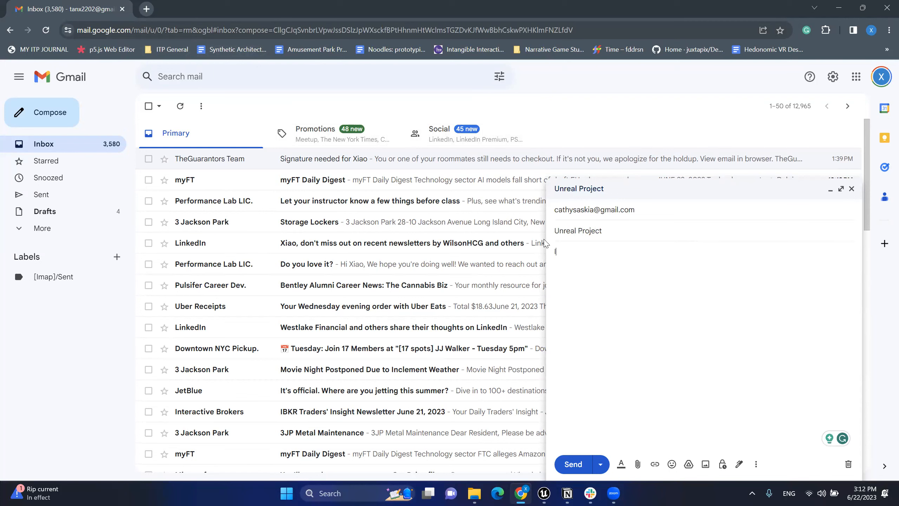
key("alt+Tab")
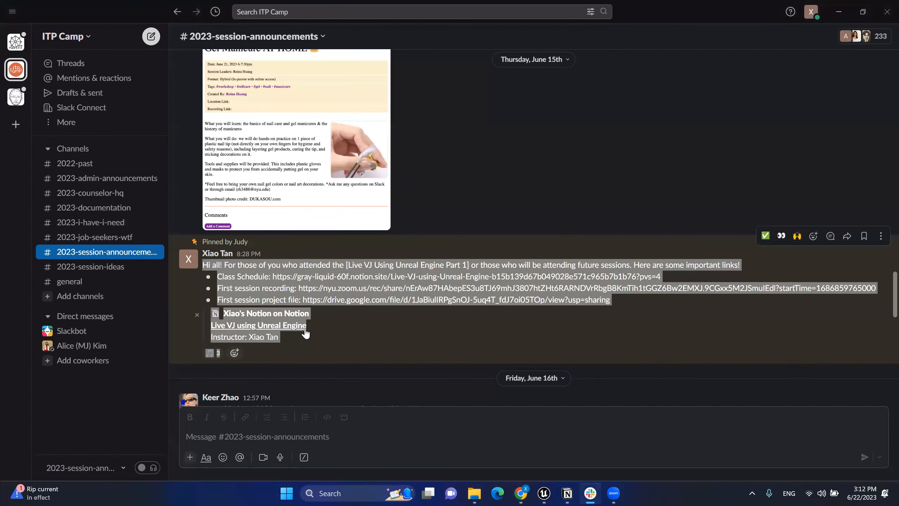
key("ctrl+c")
key("alt+Tab")
key("ctrl+v")
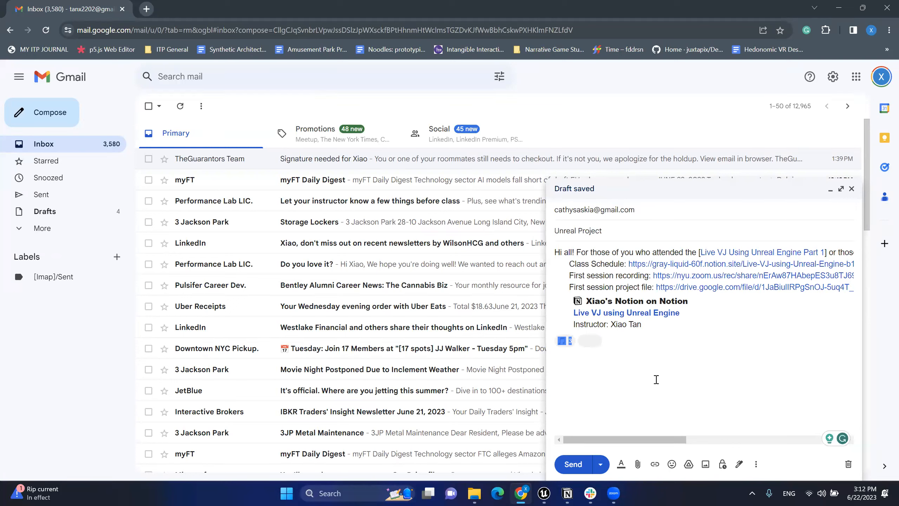
left_click(573, 463)
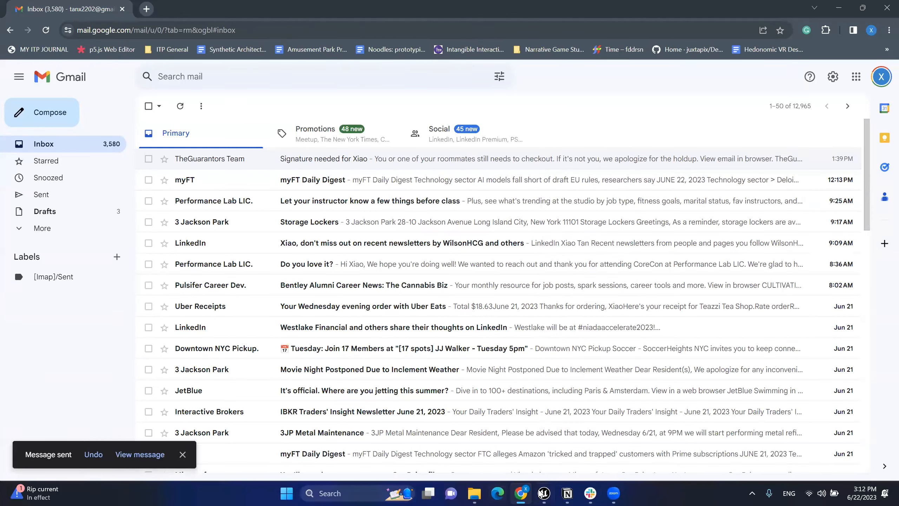
mouse_move(544, 493)
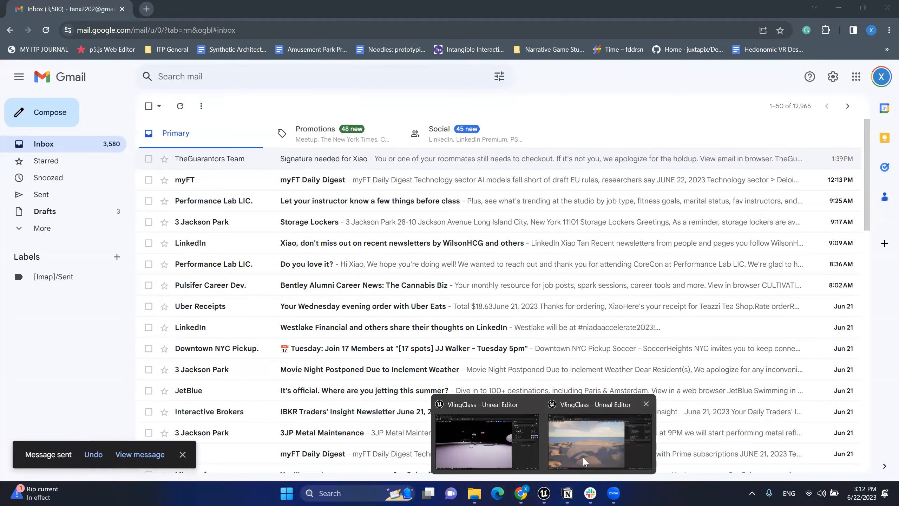
left_click(575, 467)
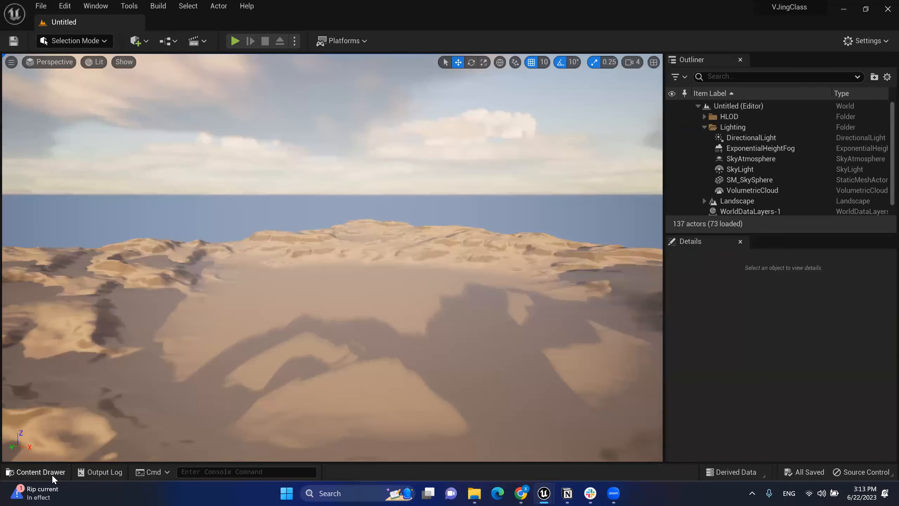
Step: Browse the Content Drawer folders and open the PerformanceSpace level from the Level folder
left_click(35, 472)
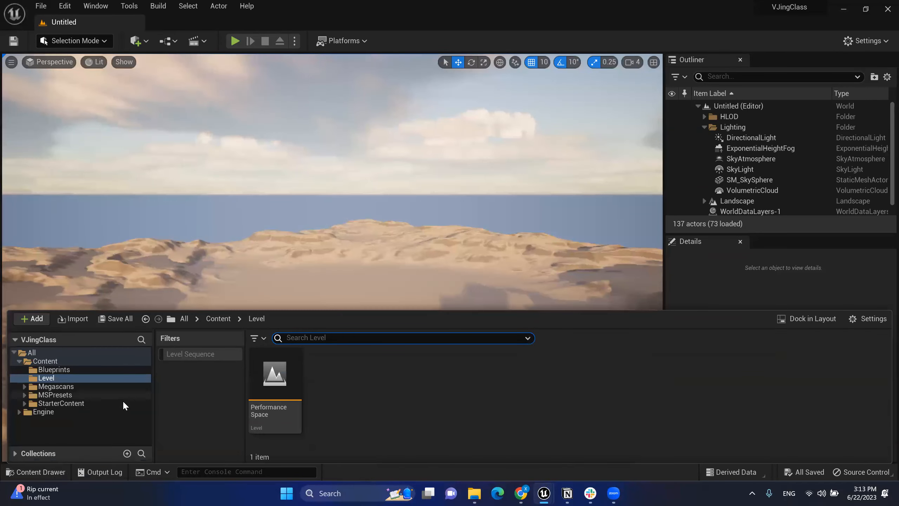
left_click(55, 370)
left_click(56, 379)
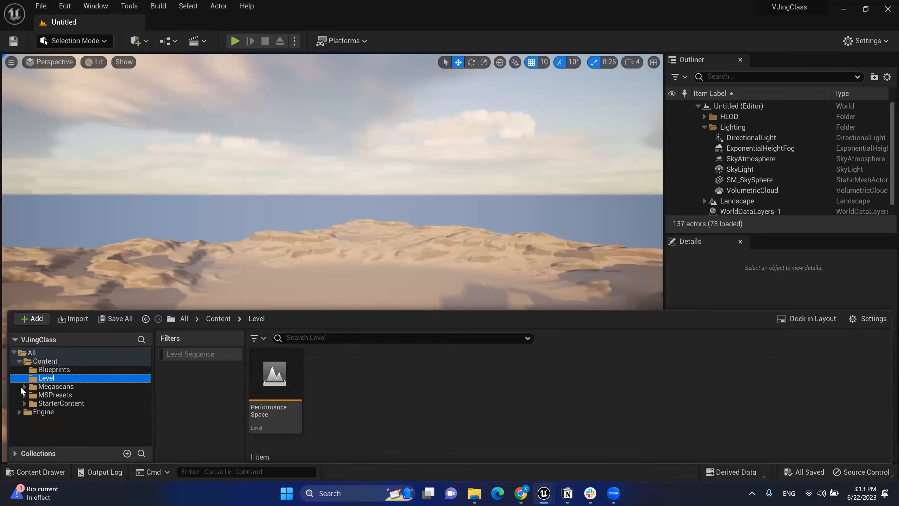
left_click(52, 370)
left_click(60, 386)
left_click(48, 378)
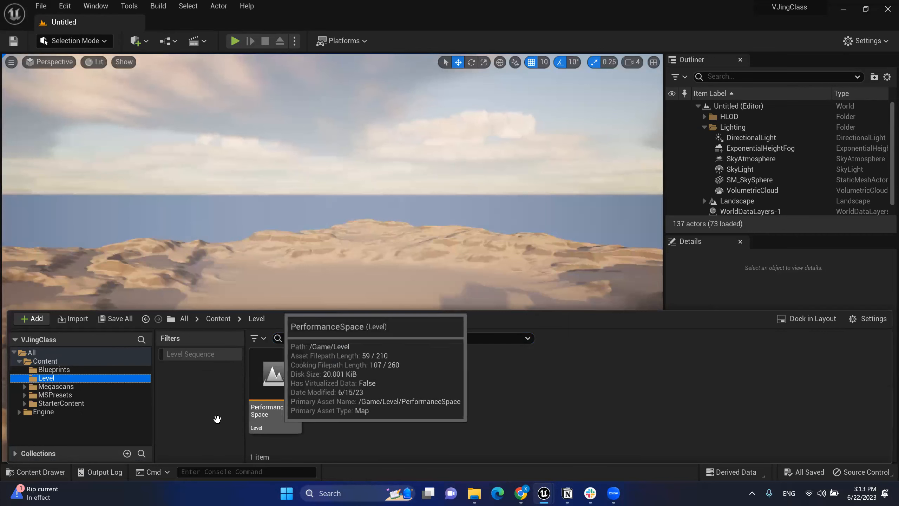
left_click(273, 387)
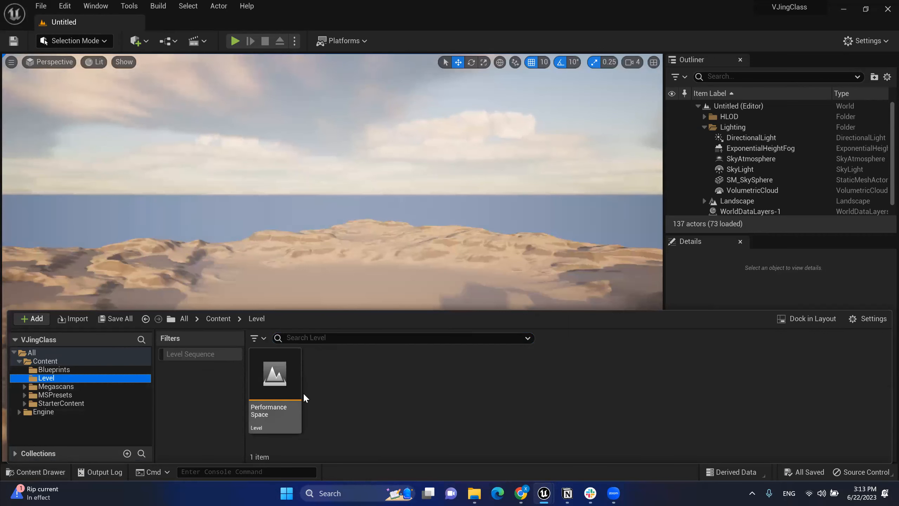
double_click(288, 379)
Step: Fly the viewport camera up and toward the donut and other scene objects
mouse_move(376, 232)
right_mouse_down()
mouse_move(393, 269)
mouse_move(375, 234)
right_mouse_up()
key("w")
key("e")
key("w")
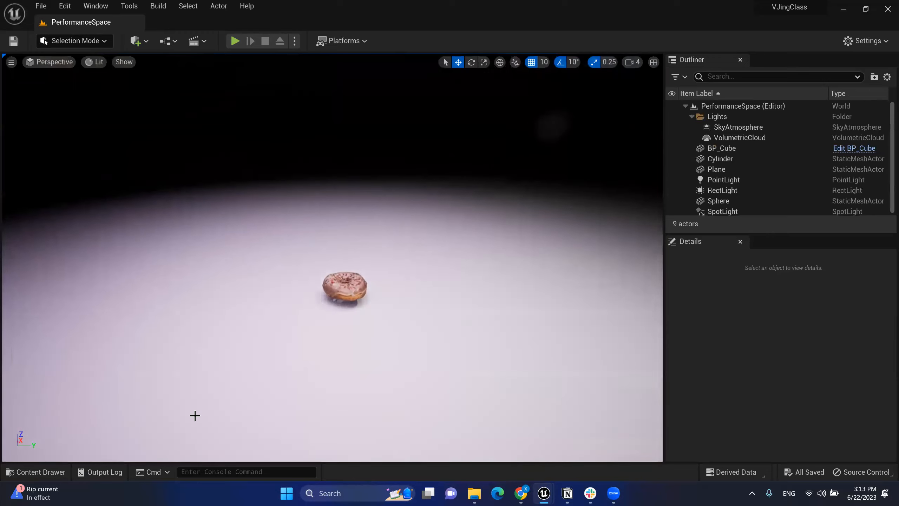
left_click(62, 472)
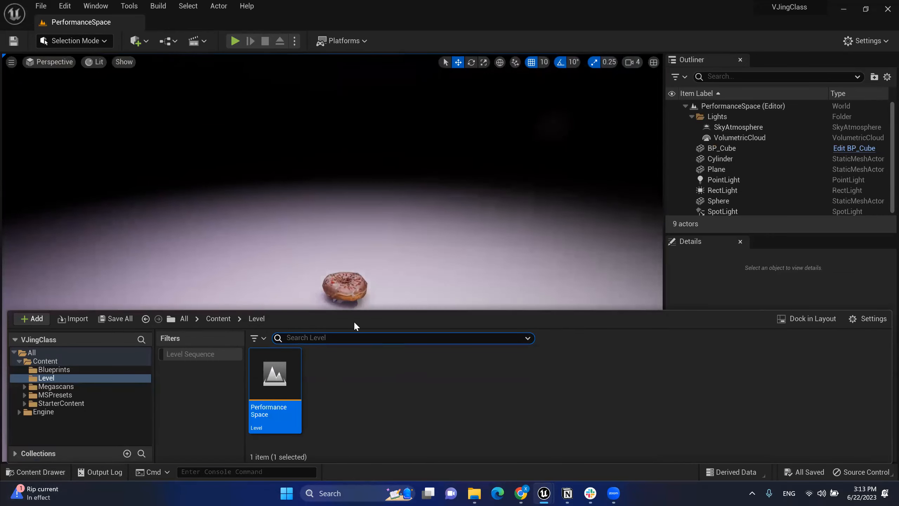
Step: Open Project Settings from the Edit menu and filter it for 'maps'
left_click(41, 6)
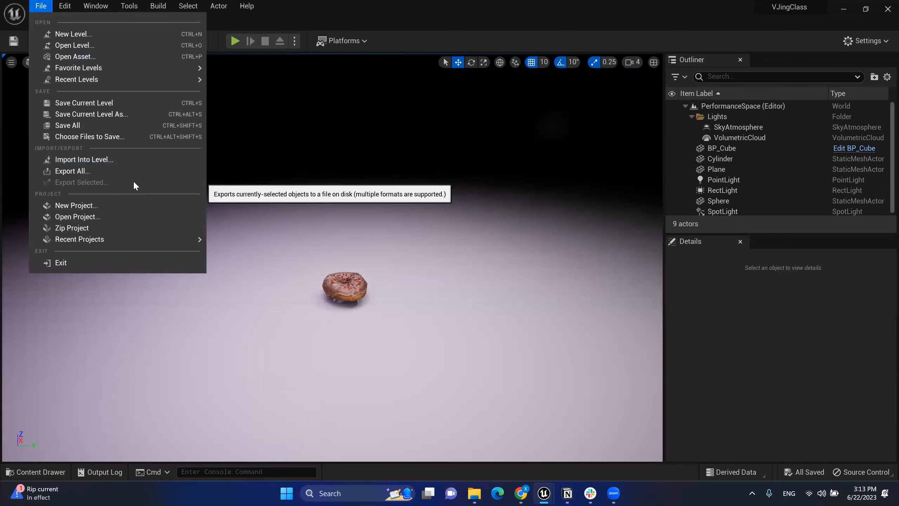
left_click(64, 7)
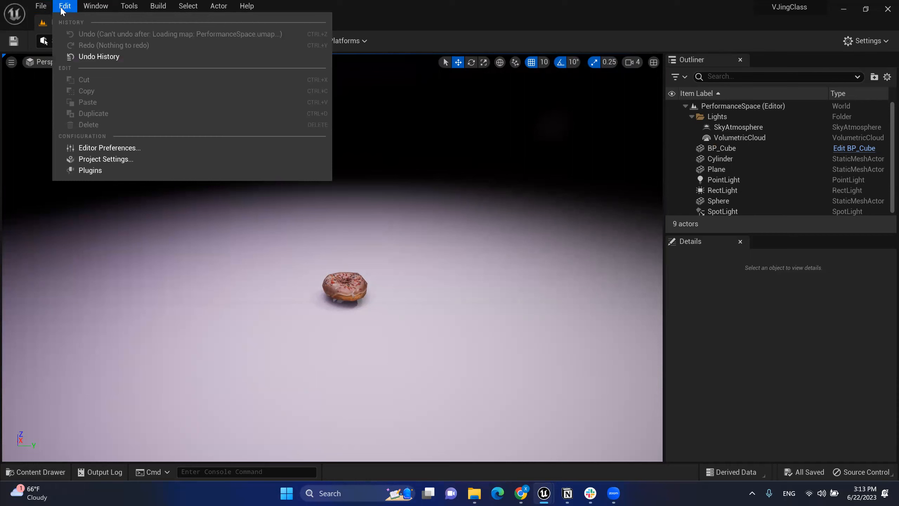
left_click(127, 162)
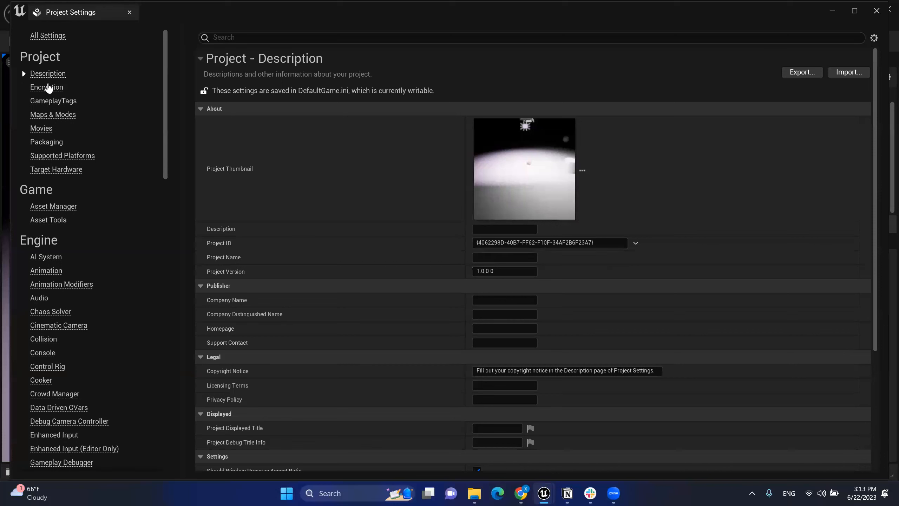
scroll(101, 235, "down", 3)
scroll(104, 234, "up", 3)
scroll(94, 167, "down", 3)
scroll(92, 192, "down", 3)
scroll(86, 186, "up", 6)
type("maps")
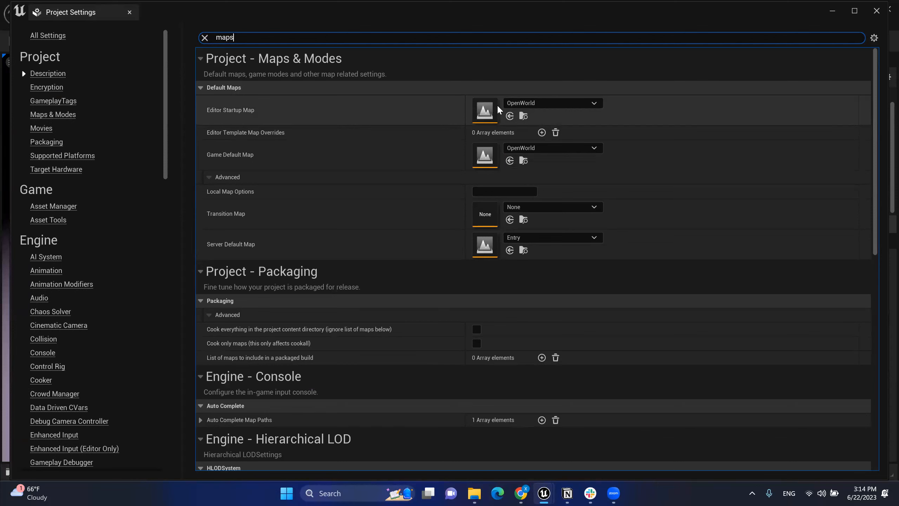
Step: Set Editor Startup Map and Game Default Map to PerformanceSpace, then close Project Settings
left_click(520, 103)
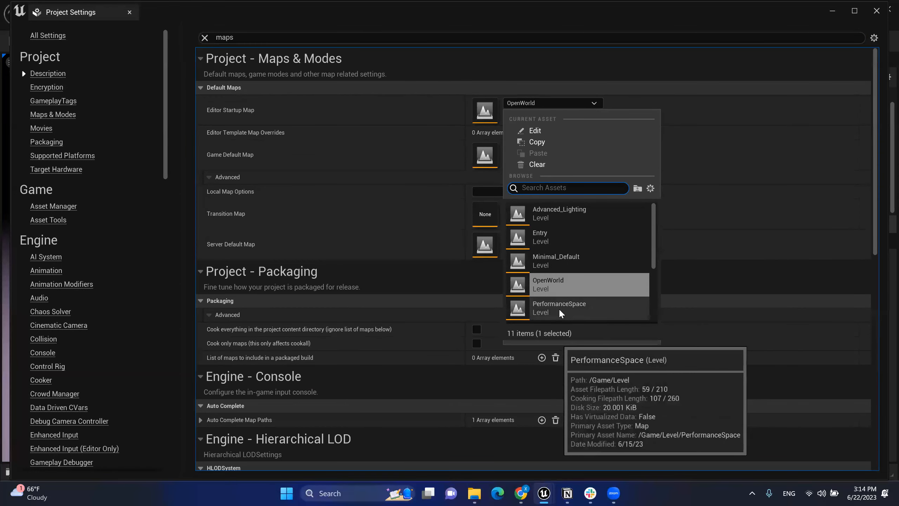
left_click(572, 313)
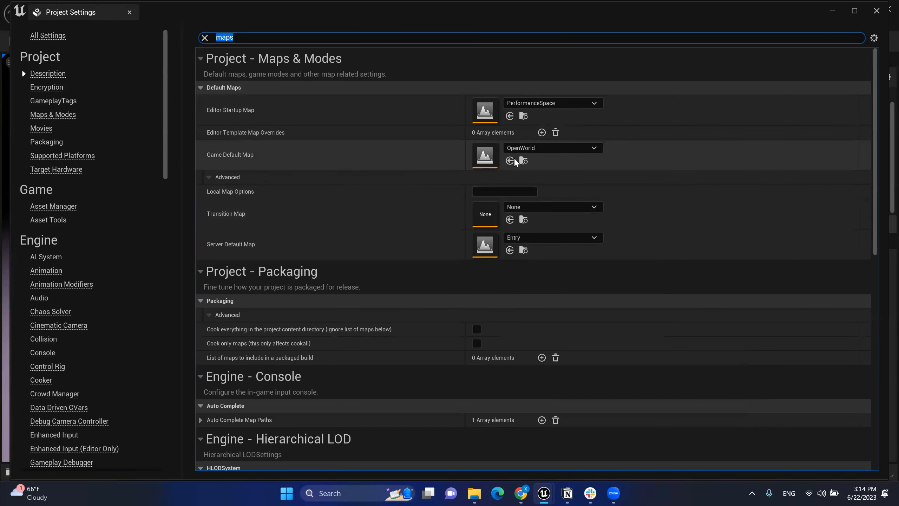
left_click(527, 151)
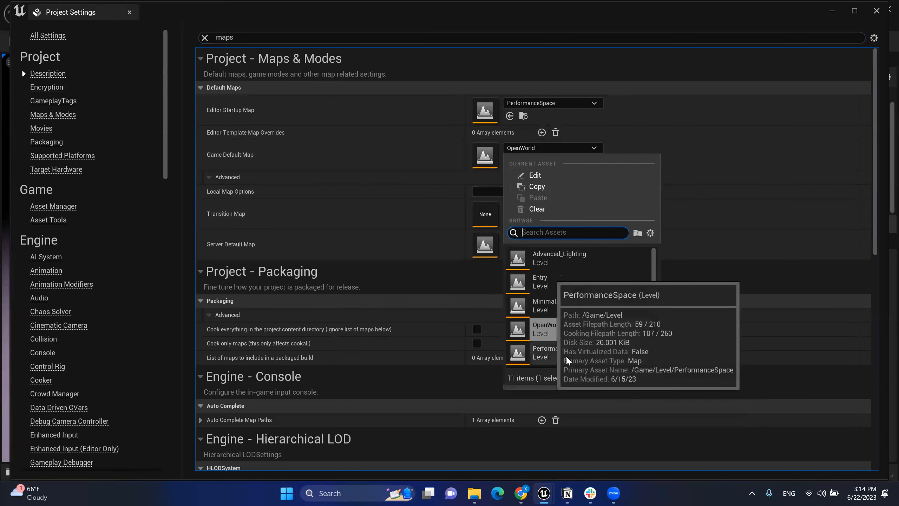
left_click(559, 361)
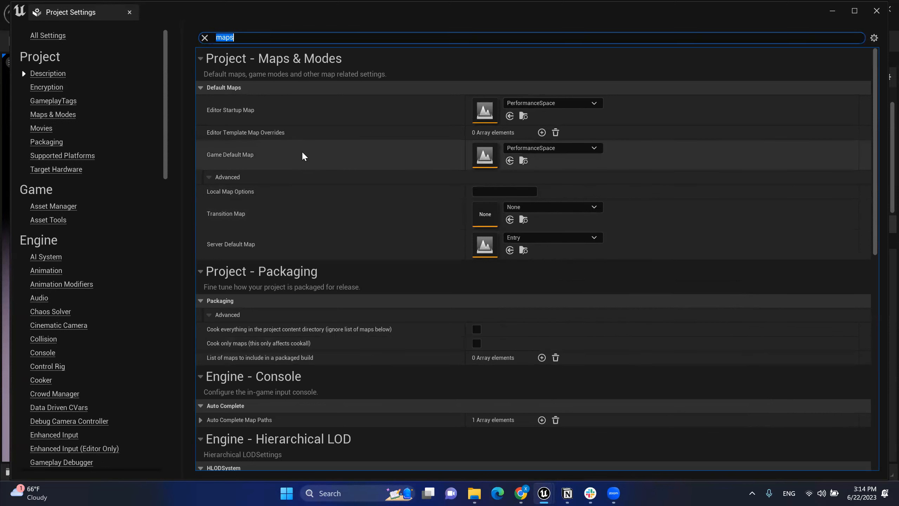
left_click(129, 13)
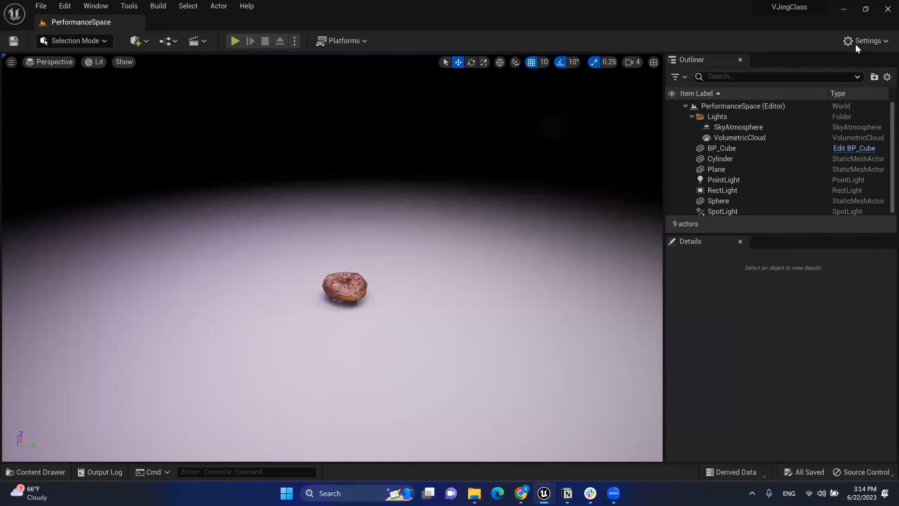
Step: Minimize Chrome and Slack to reveal the VJingClass project folder in File Explorer
key("alt+Tab")
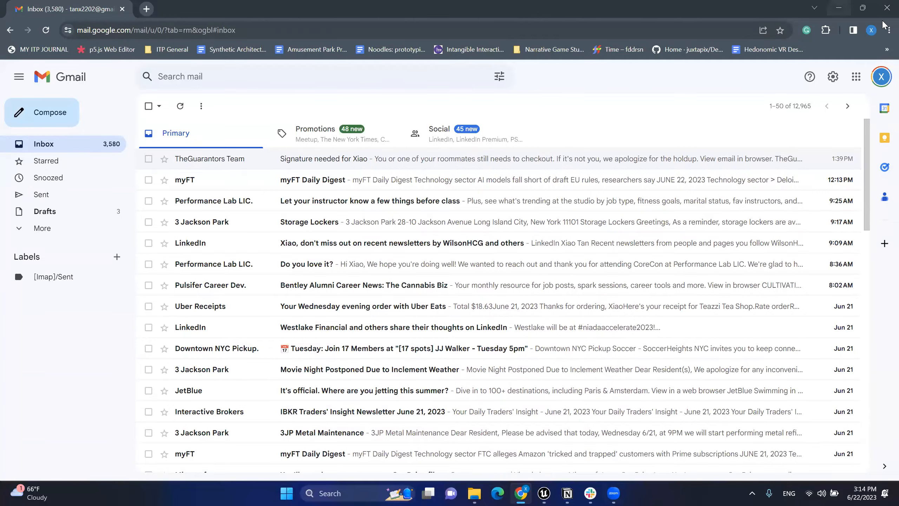
left_click(839, 8)
left_click(882, 19)
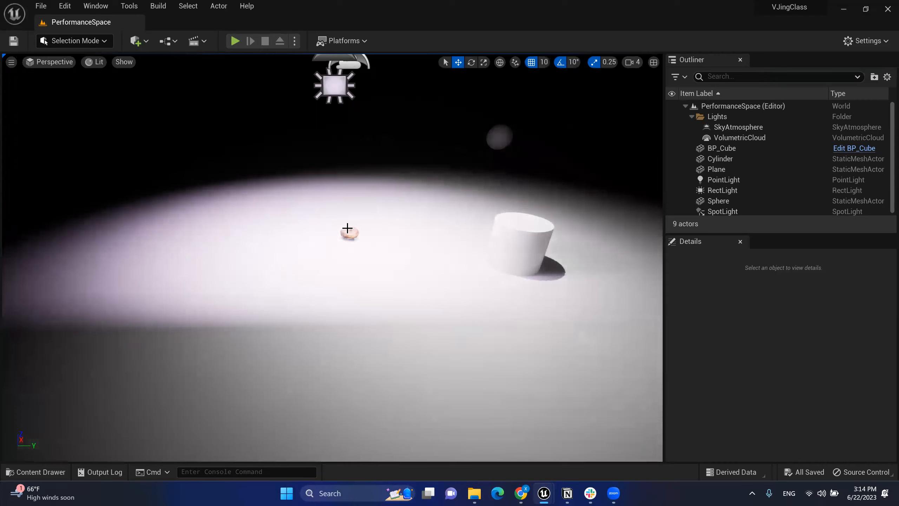
left_click(64, 6)
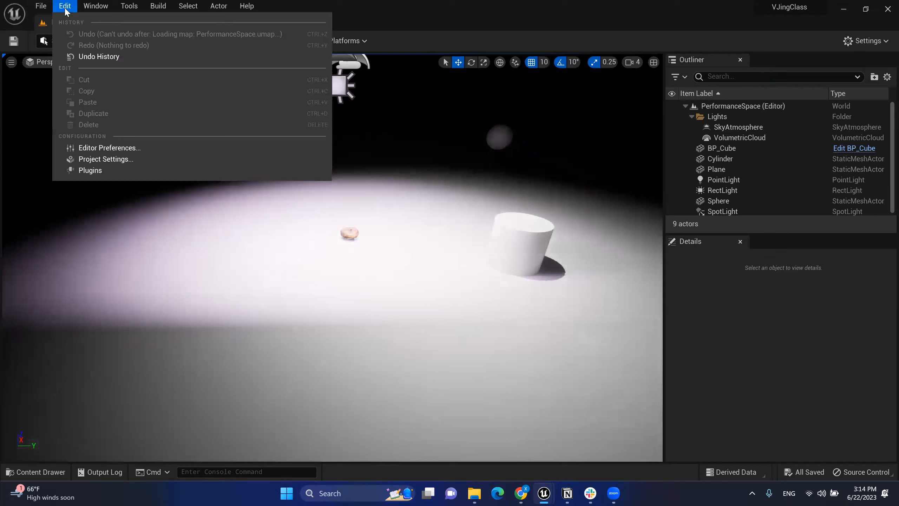
left_click(106, 161)
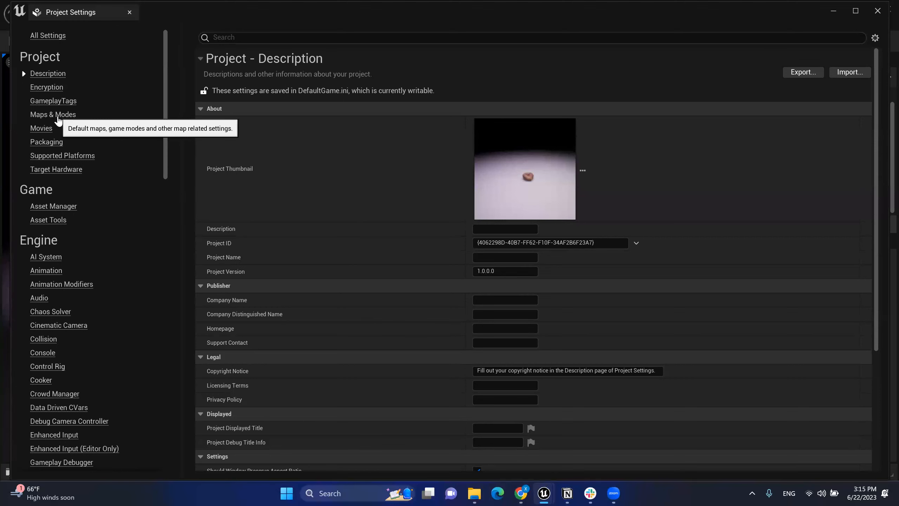
left_click(58, 115)
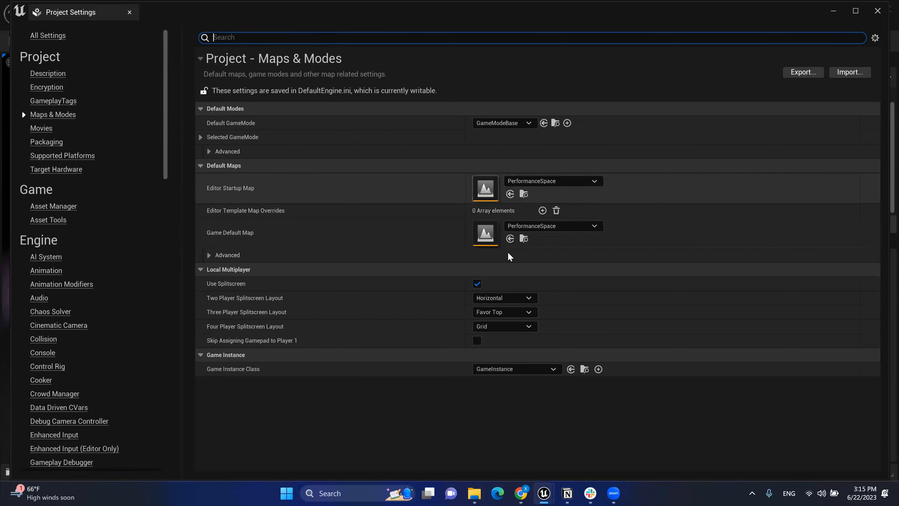
left_click(552, 181)
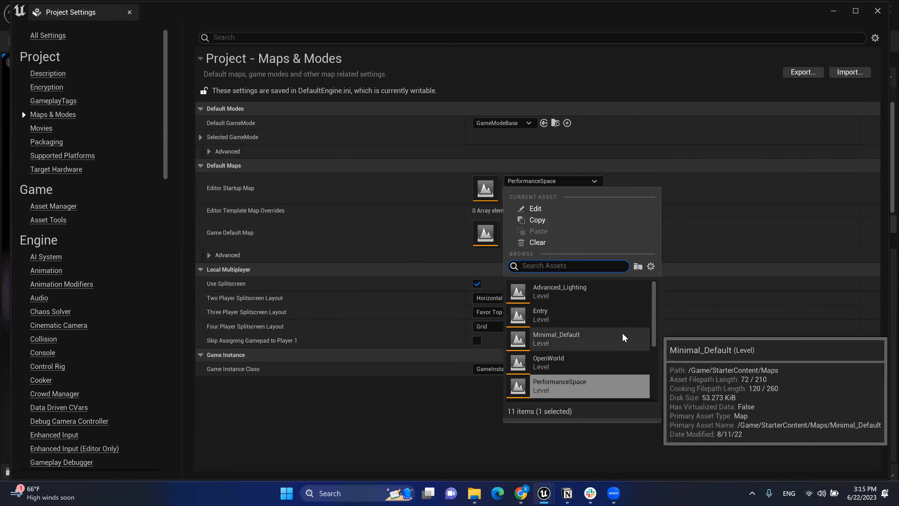
scroll(609, 346, "down", 2)
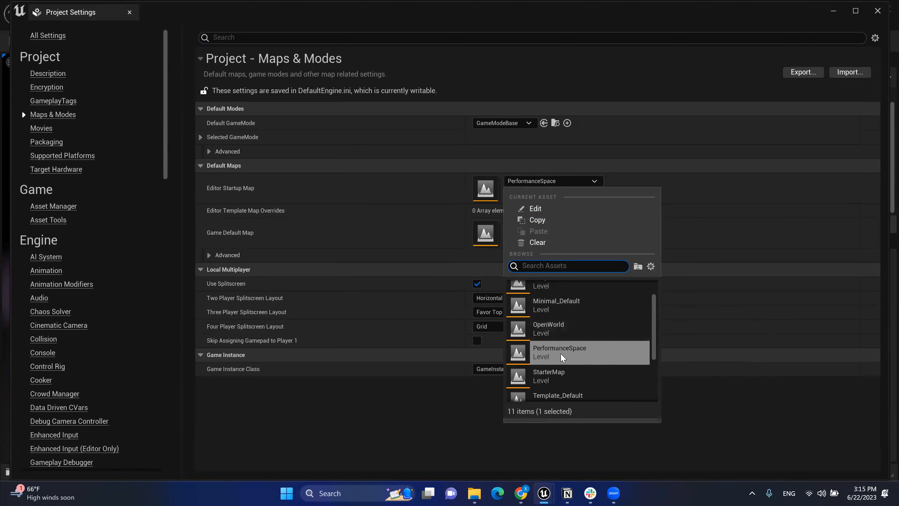
left_click(587, 354)
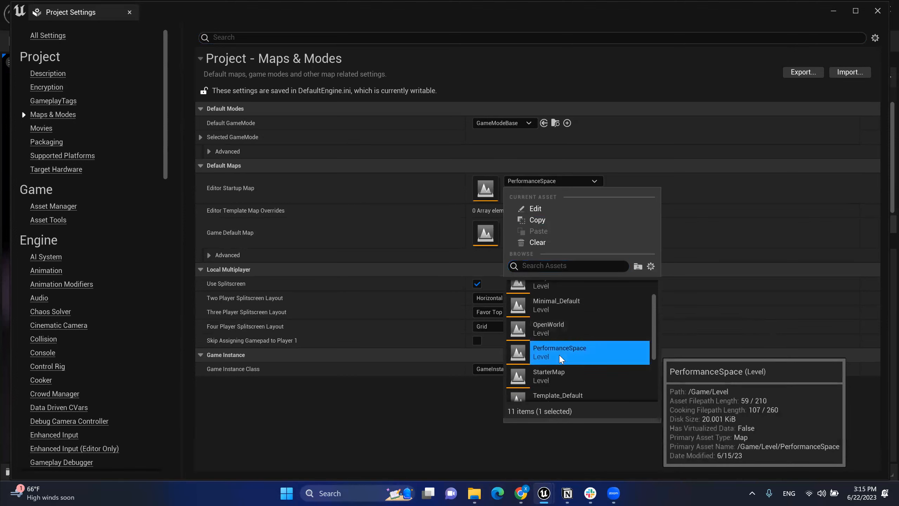
left_click(765, 242)
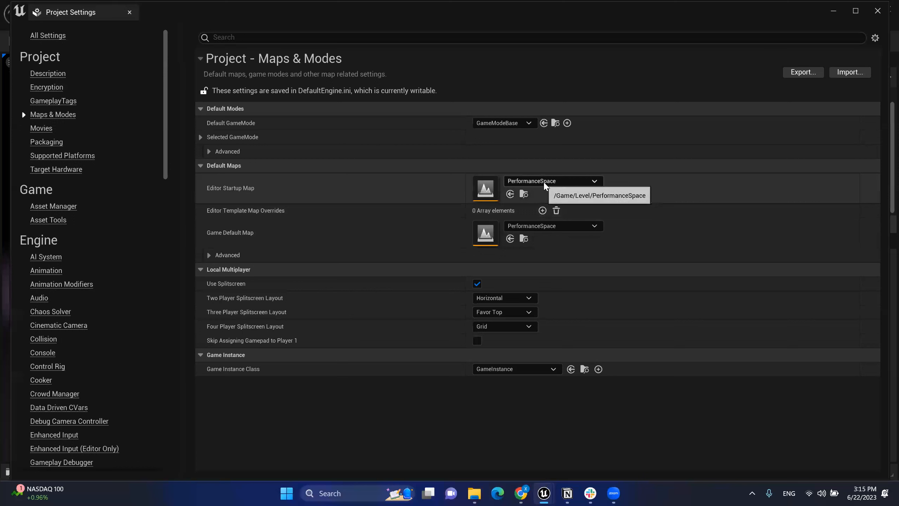
left_click(545, 183)
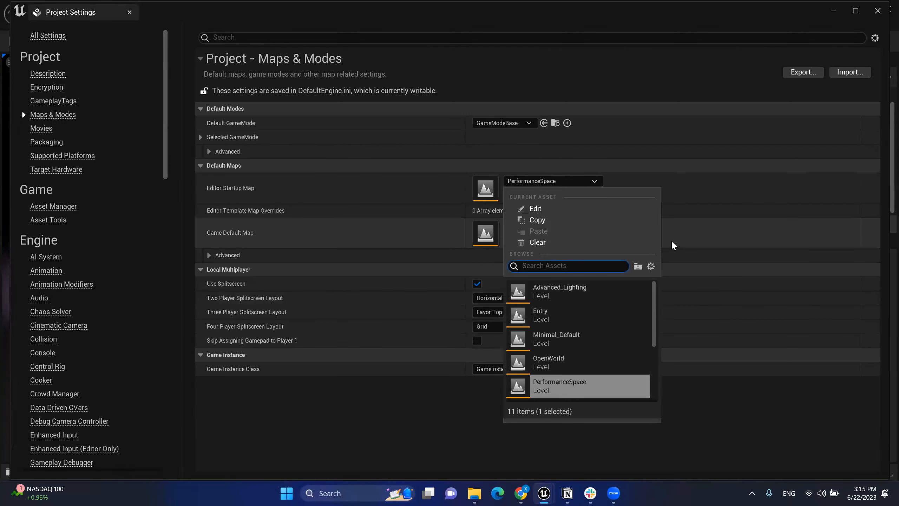
left_click(697, 227)
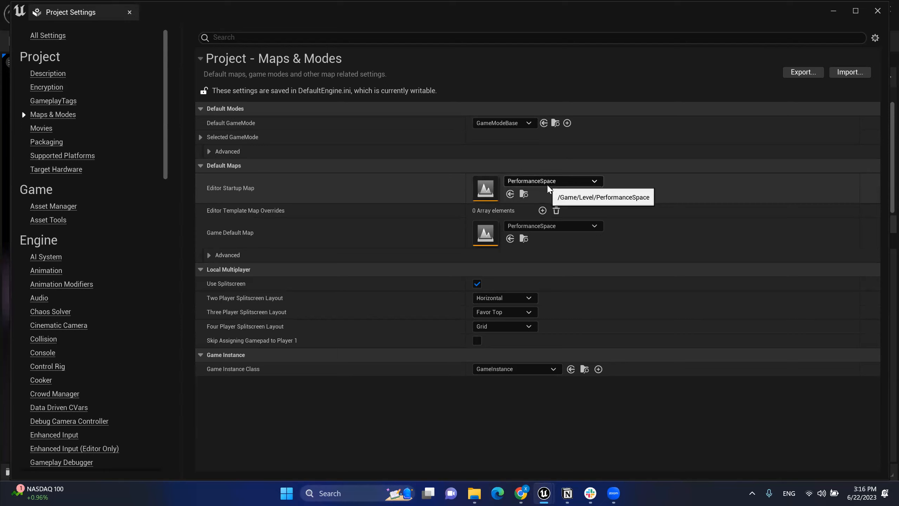
left_click(129, 12)
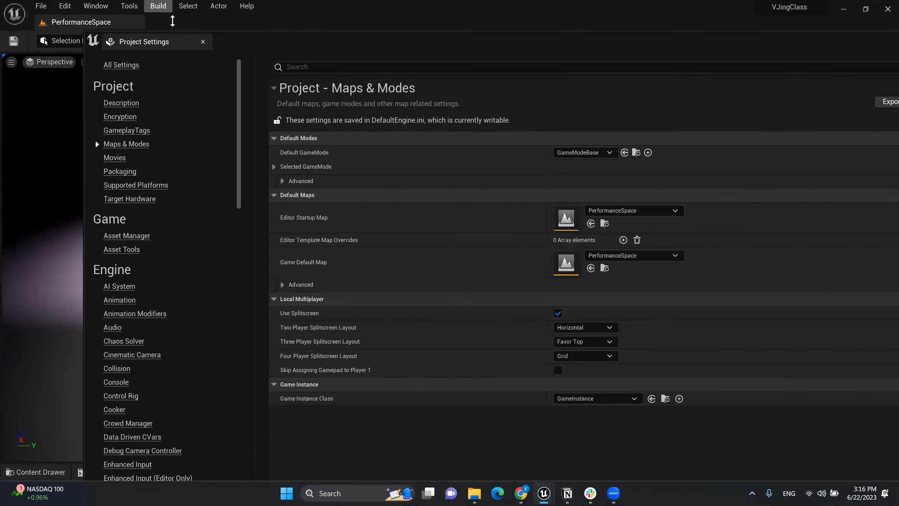
left_click(206, 40)
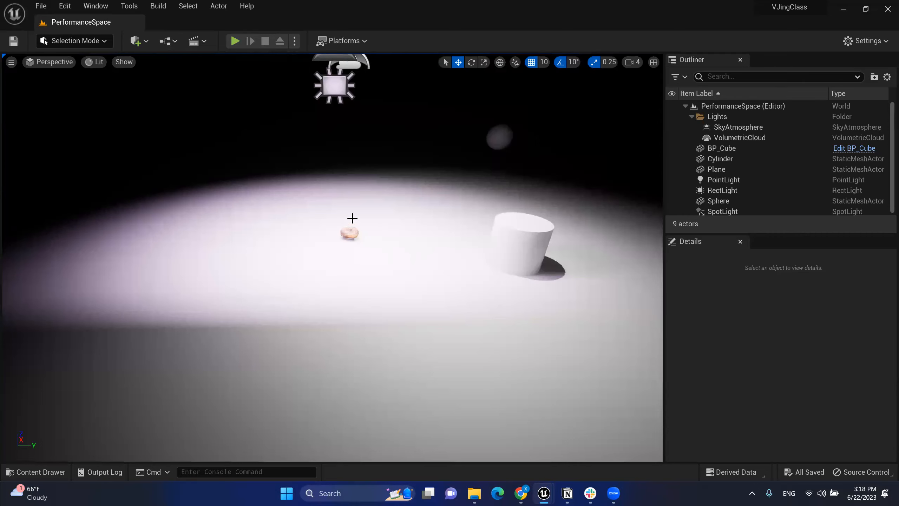
Step: Select and frame the donut, then open BP_Cube in the Blueprint Editor
left_click(351, 230)
key("f")
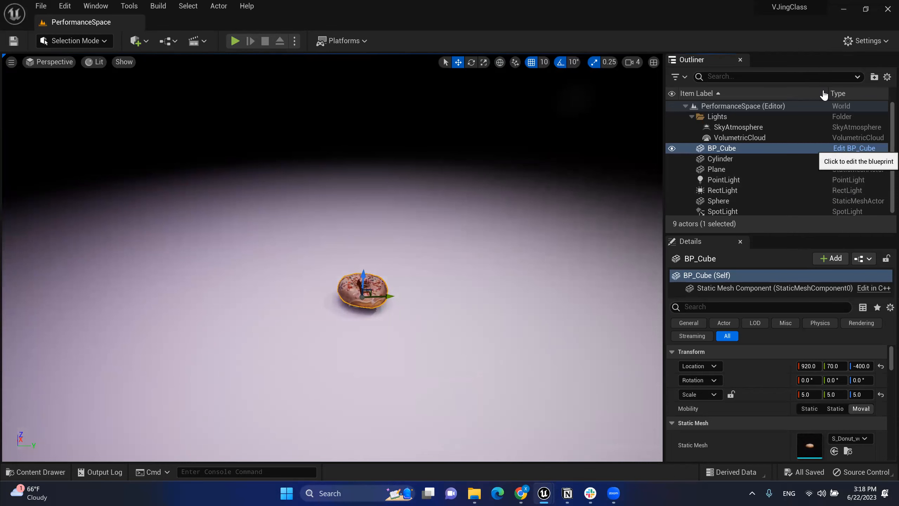
left_click(855, 150)
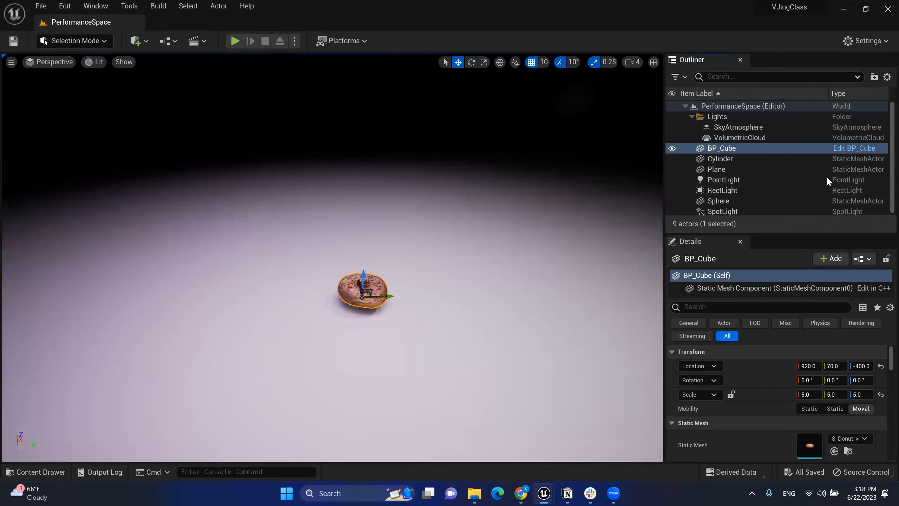
scroll(327, 268, "down", 2)
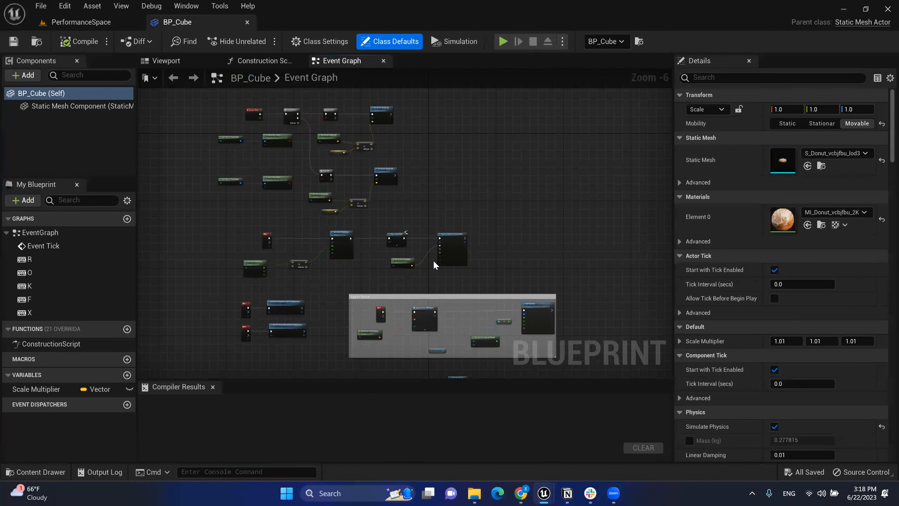
Step: Browse the Blueprints folder in the Content Drawer, then close it
right_click_drag(434, 259, 427, 206)
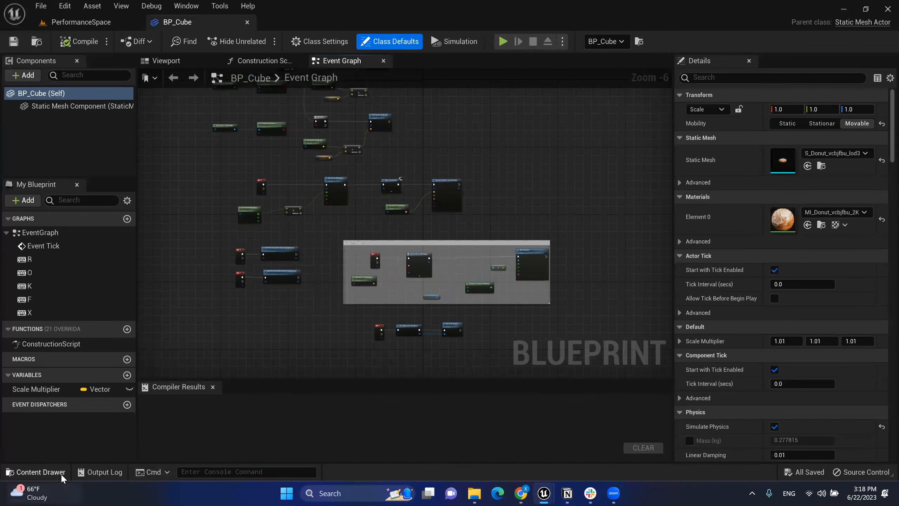
left_click(43, 471)
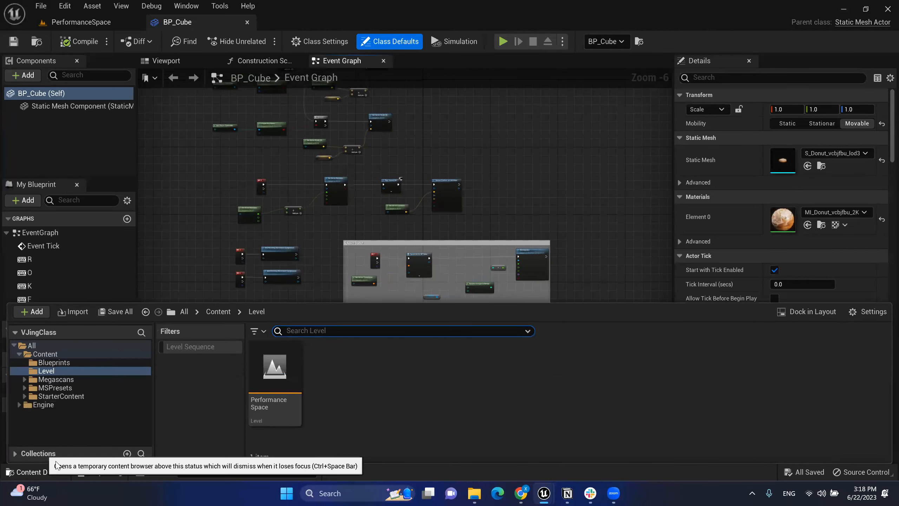
left_click(53, 363)
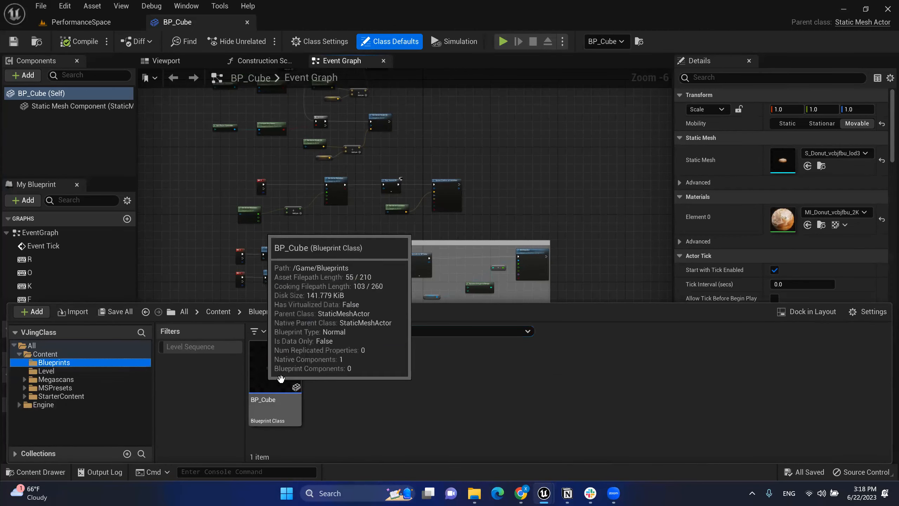
left_click(183, 200)
scroll(412, 220, "up", 3)
scroll(392, 182, "down", 6)
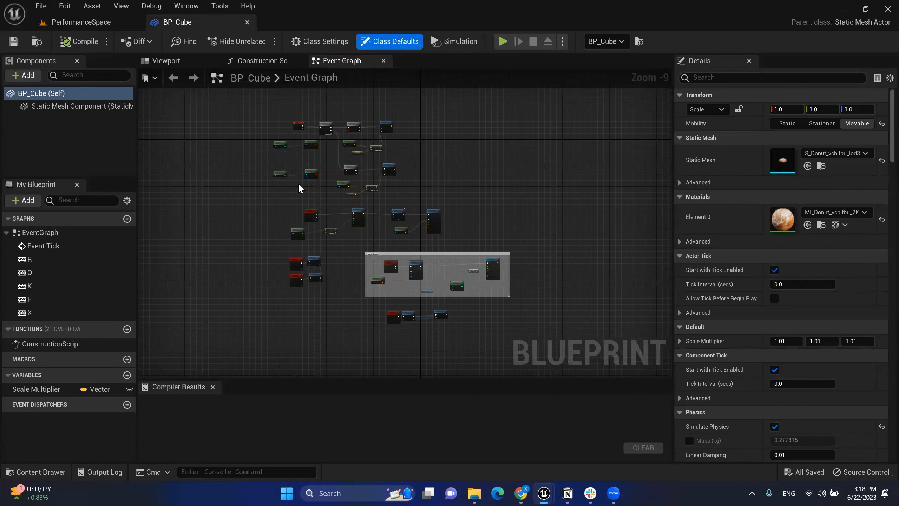
scroll(365, 139, "up", 3)
scroll(368, 136, "up", 1)
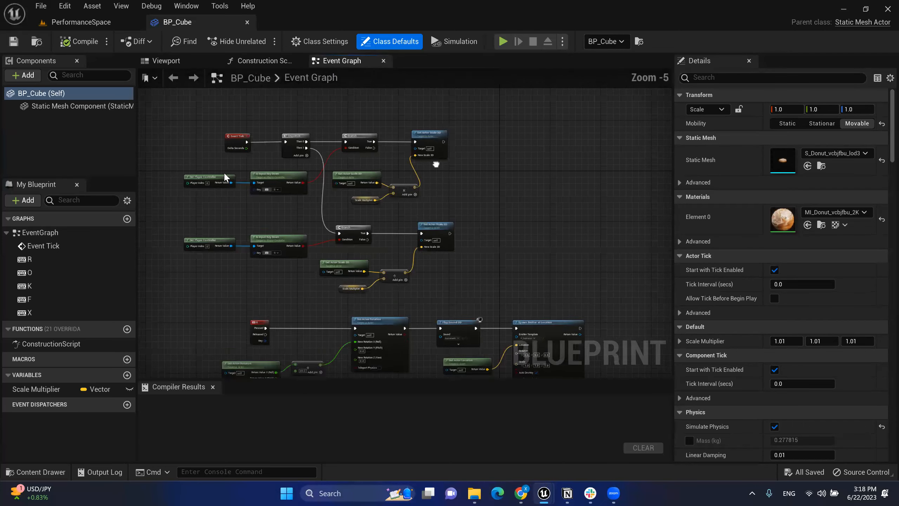
Step: Pan around the Event Graph to review the Spawn Donut comment and spawn emitter nodes
right_click_drag(574, 340, 488, 141)
right_click_drag(567, 268, 552, 213)
scroll(549, 219, "up", 2)
right_click_drag(396, 196, 492, 197)
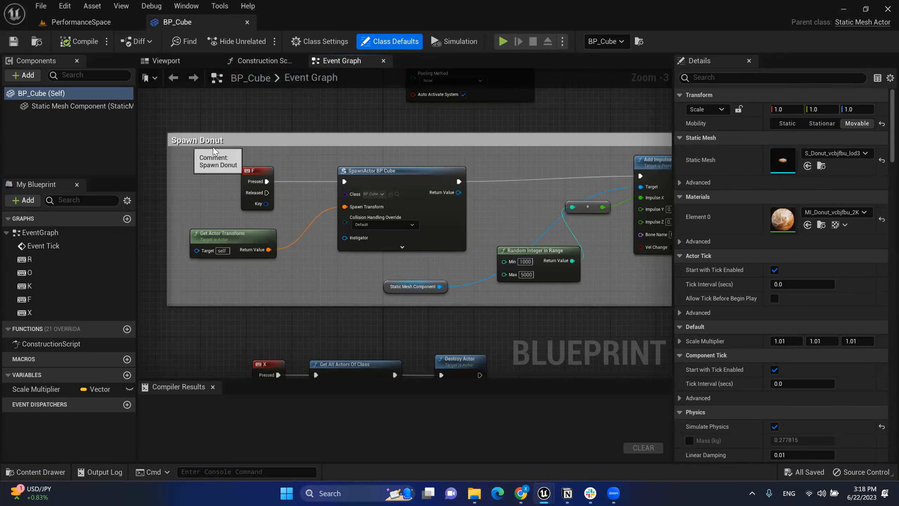
left_click(370, 135)
right_click_drag(469, 114, 442, 110)
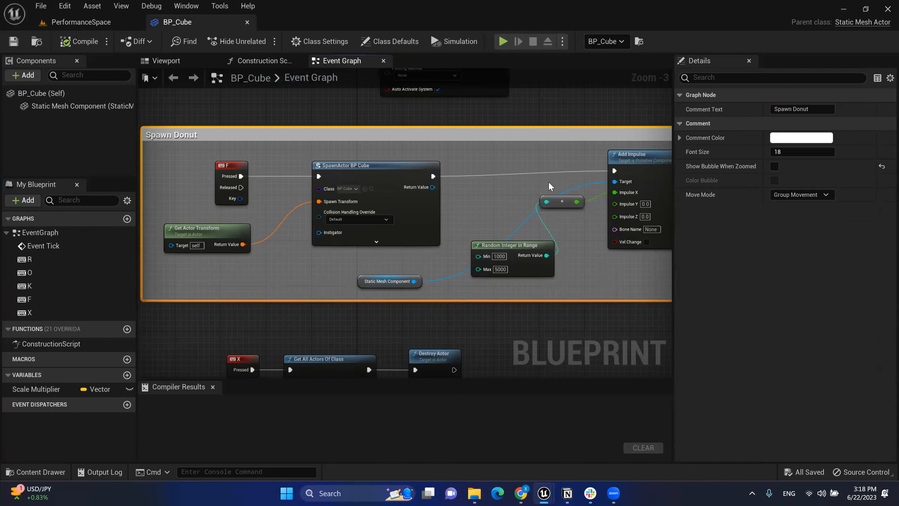
scroll(489, 201, "down", 2)
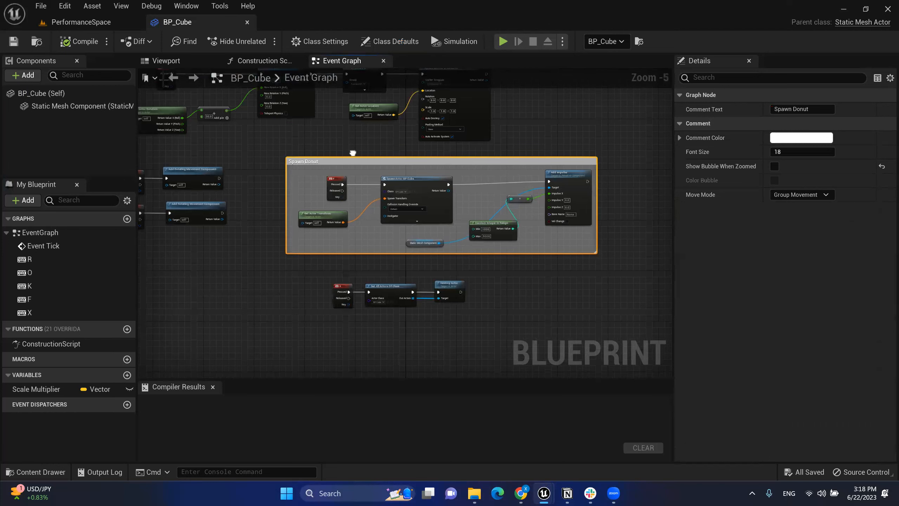
right_click_drag(354, 155, 397, 196)
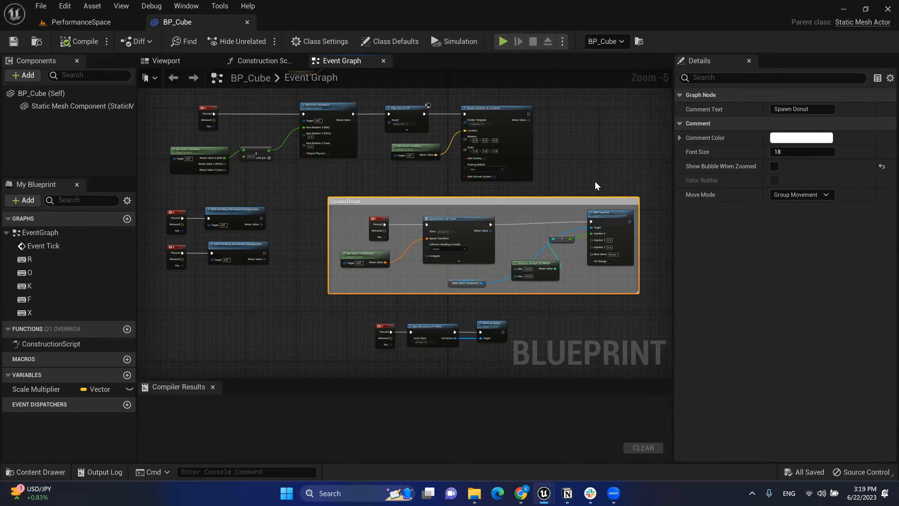
right_click_drag(551, 168, 578, 201)
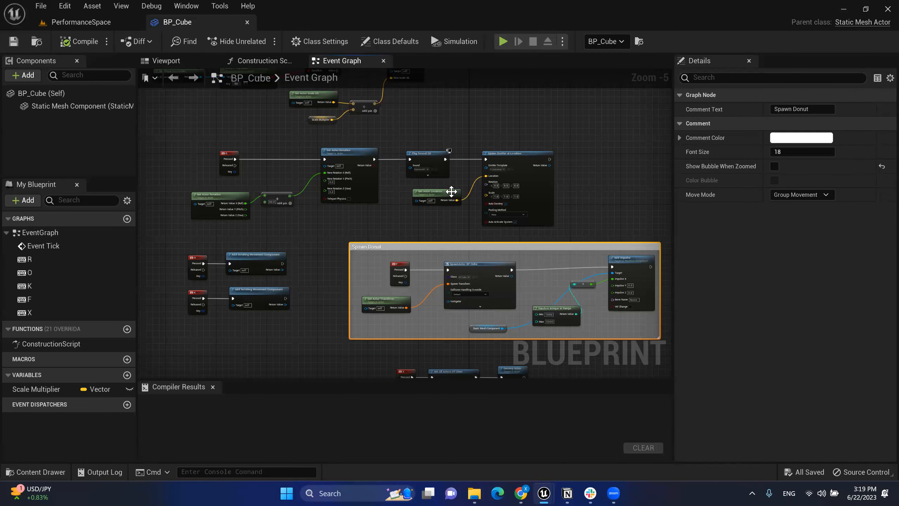
right_click_drag(479, 135, 483, 99)
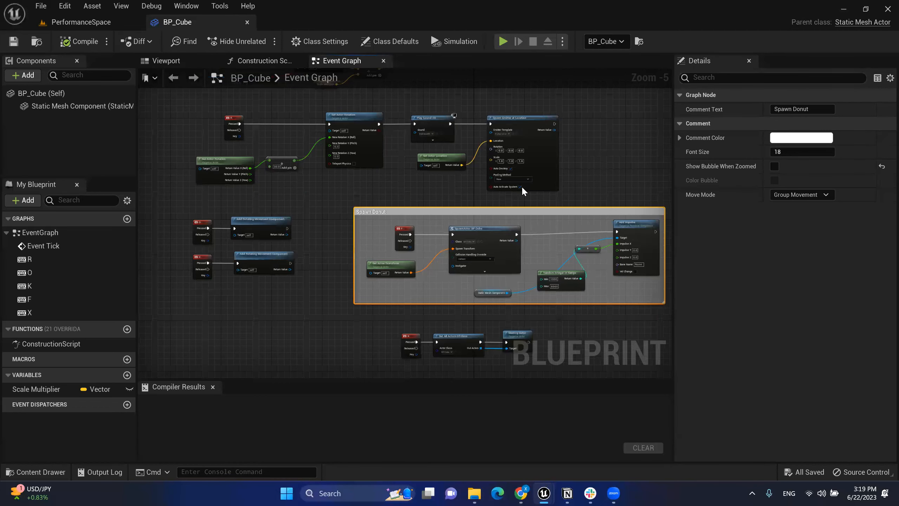
scroll(525, 189, "up", 1)
scroll(496, 342, "up", 1)
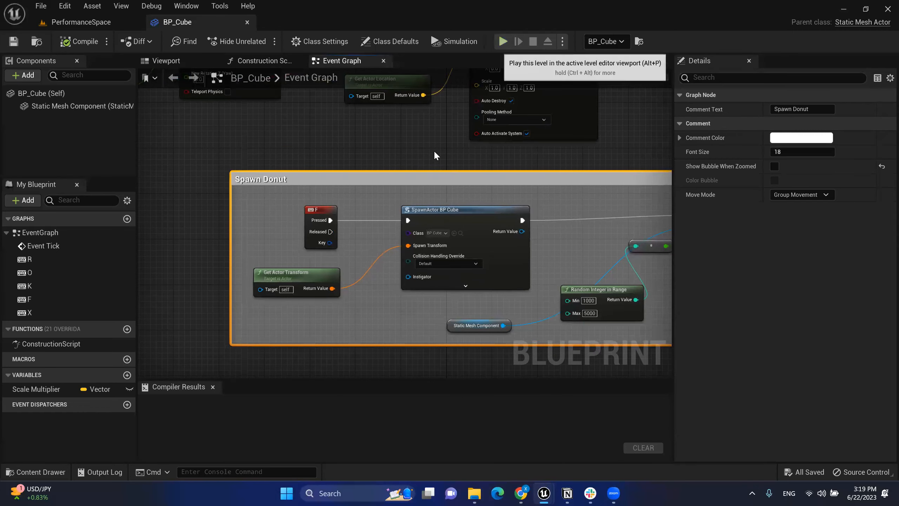
Step: Marquee-select the X key, Get All Actors Of Class and Destroy Actor nodes
right_click_drag(362, 188, 404, 94)
right_click_drag(542, 297, 489, 241)
left_click_drag(275, 211, 576, 315)
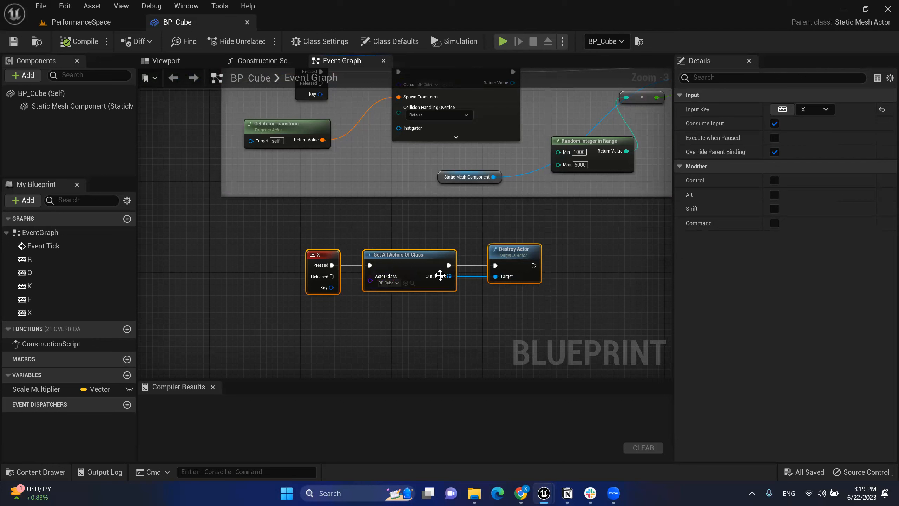
left_click_drag(255, 225, 583, 322)
Step: Wrap the destroy nodes in a comment titled 'Destroy every donuts'
key("c")
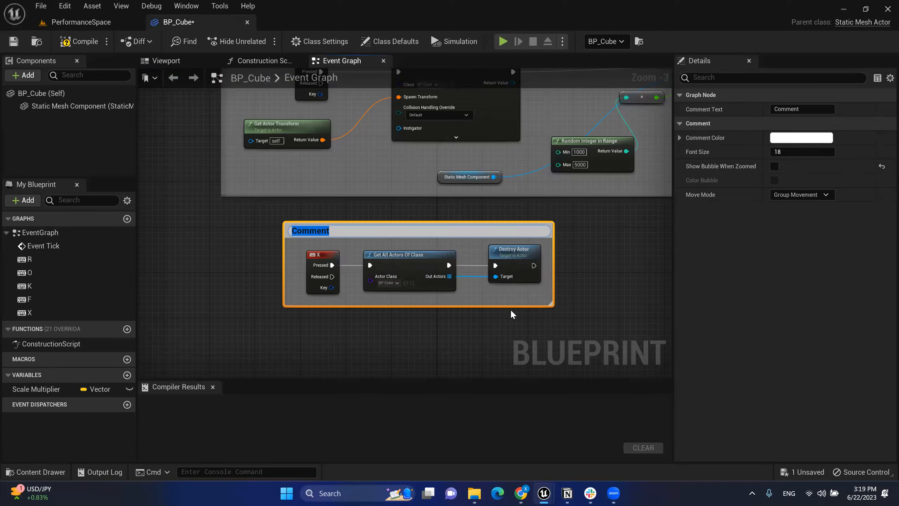
type("Destroy every donuts")
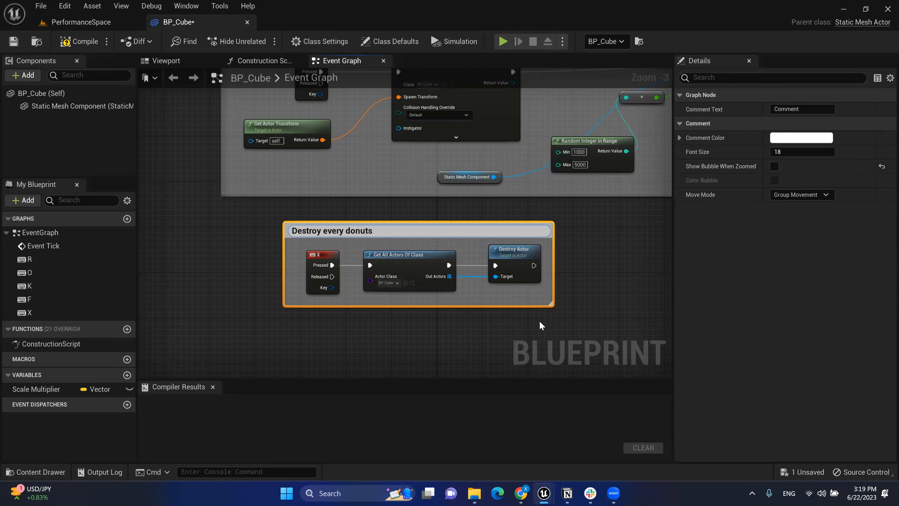
left_click(547, 317)
Step: Comment the O and K rotating nodes as 'Making donut roatate continuously'
scroll(577, 219, "down", 3)
right_click_drag(482, 245, 484, 269)
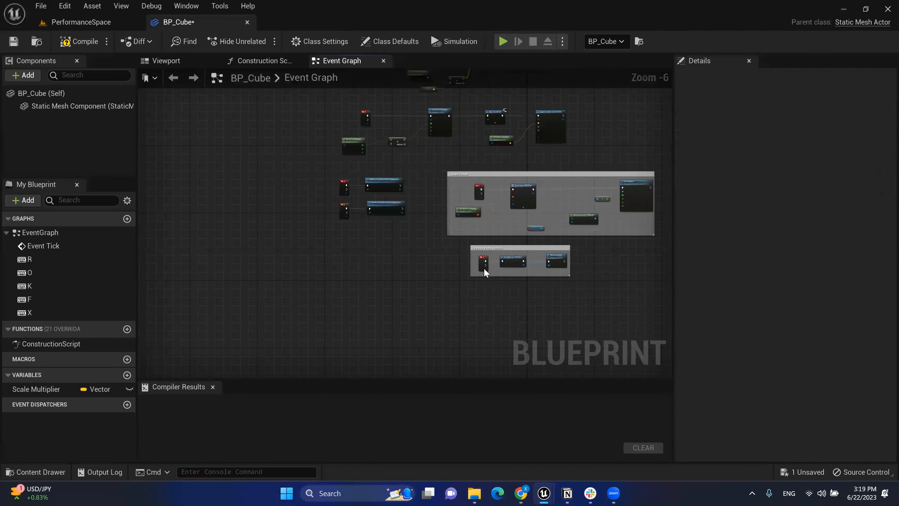
scroll(420, 202, "up", 1)
scroll(420, 200, "up", 2)
left_click_drag(454, 301, 197, 139)
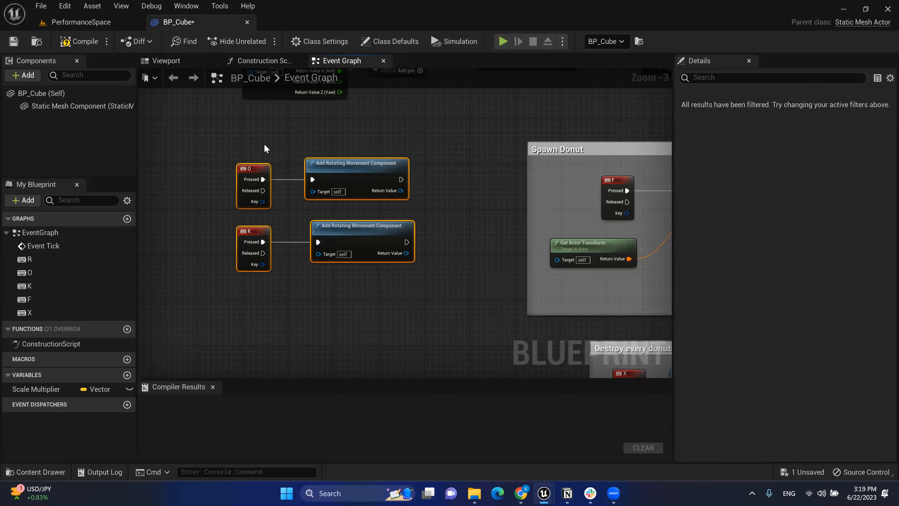
key("c")
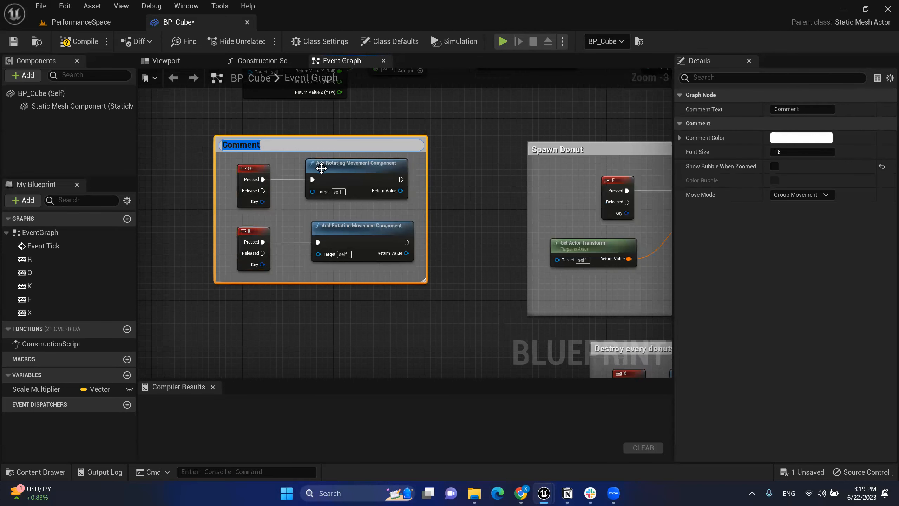
type("Ma")
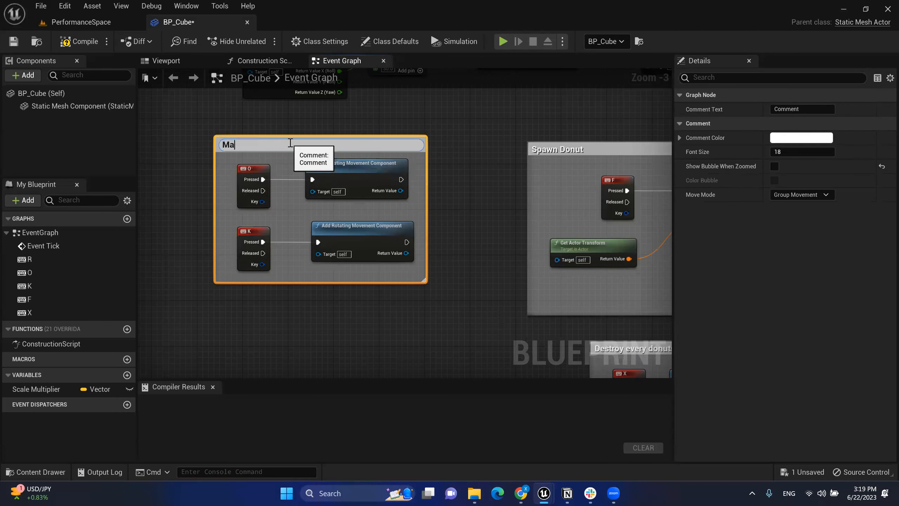
type("king donut roatate contin")
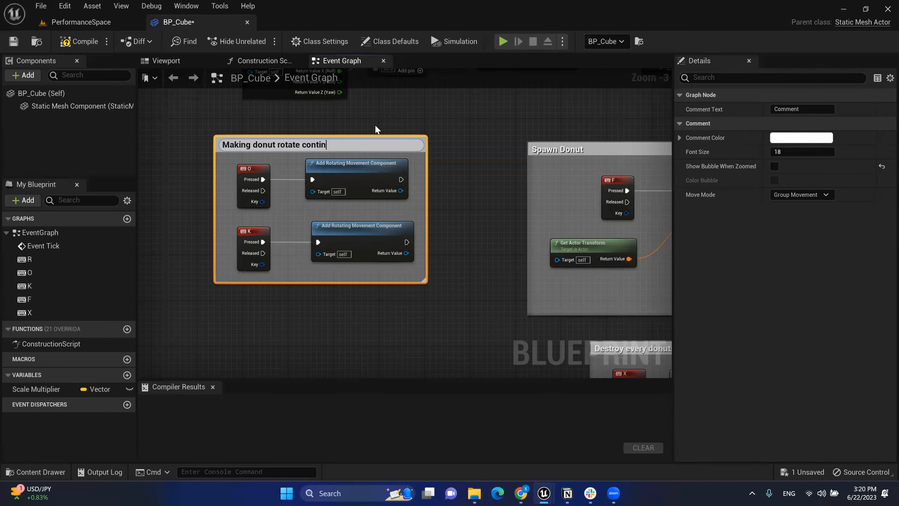
type("uously")
left_click(403, 103)
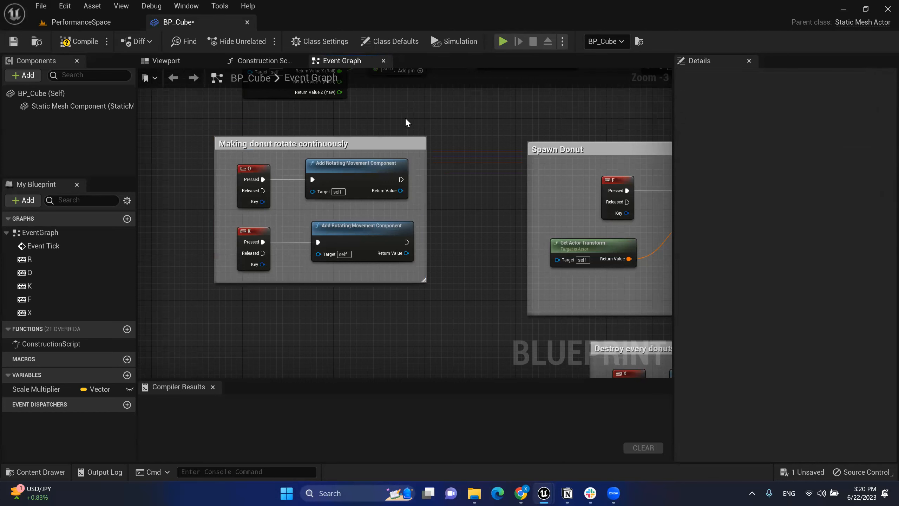
right_click_drag(426, 137, 375, 126)
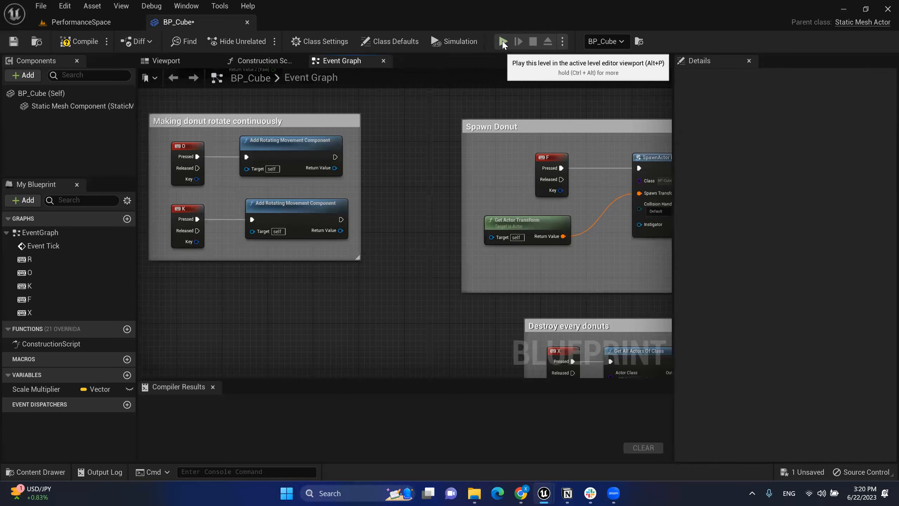
left_click(503, 42)
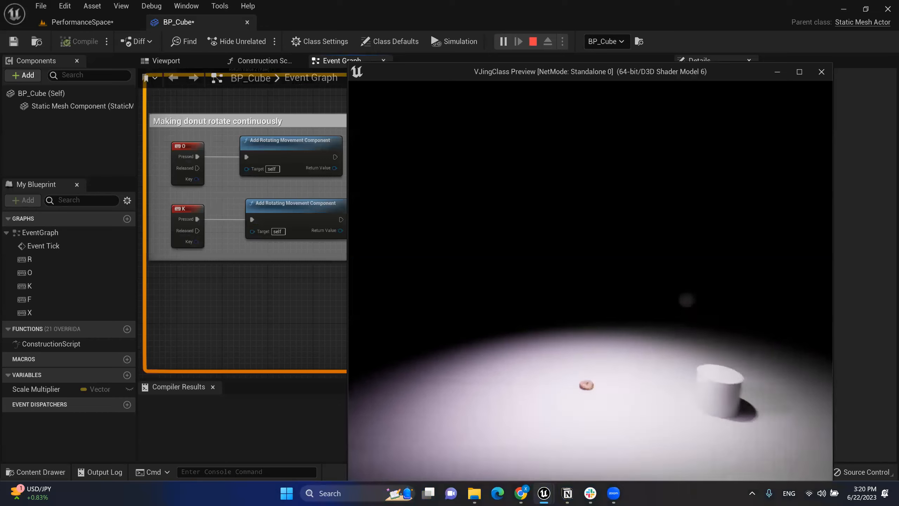
key("w")
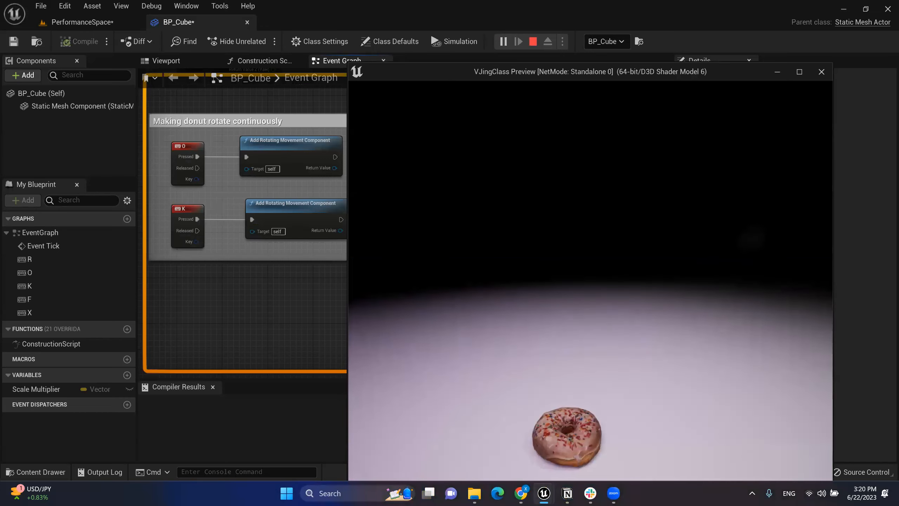
key("o")
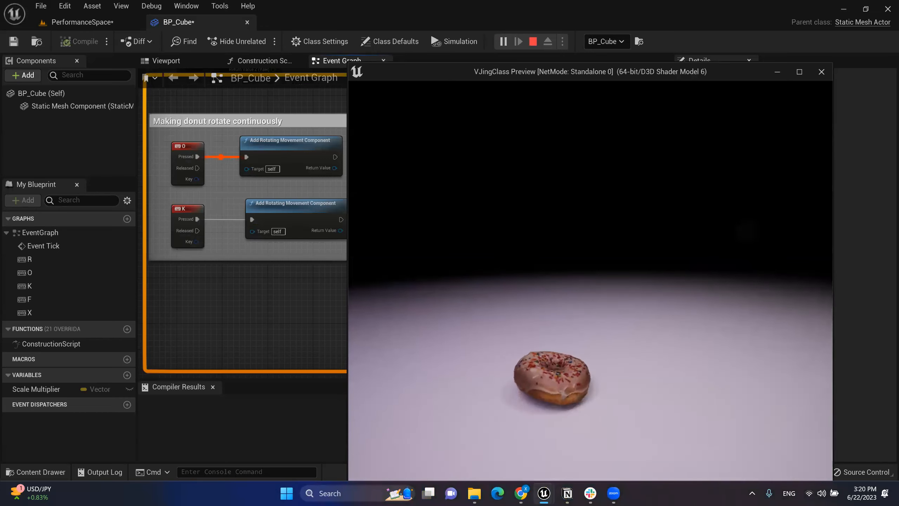
key("k")
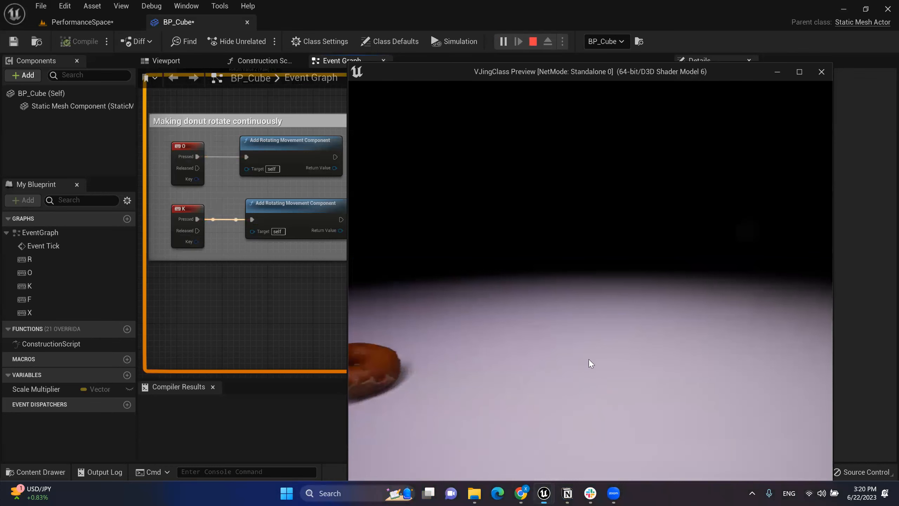
key("Escape")
right_click_drag(268, 260, 299, 265)
Step: Select the R-key rotation, sound and explosion nodes and wrap them in a comment
left_click_drag(171, 100, 405, 281)
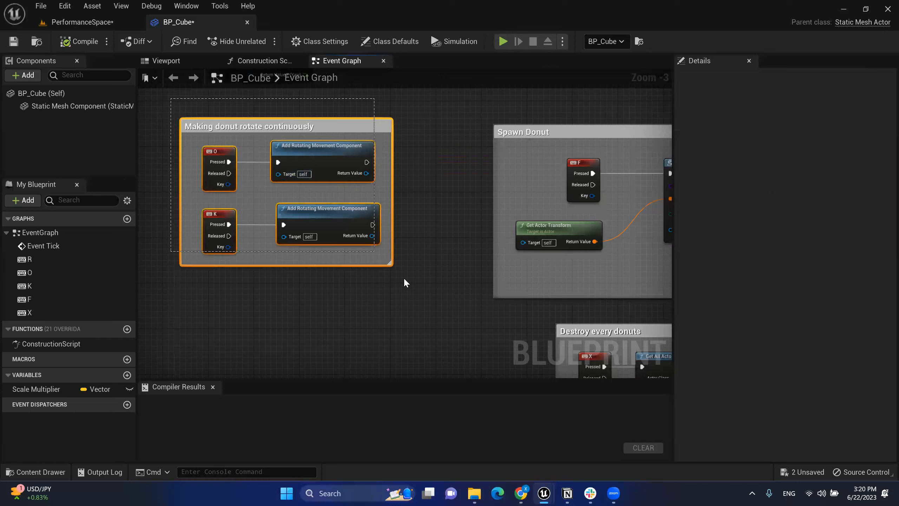
right_click_drag(435, 122, 328, 245)
scroll(418, 174, "down", 1)
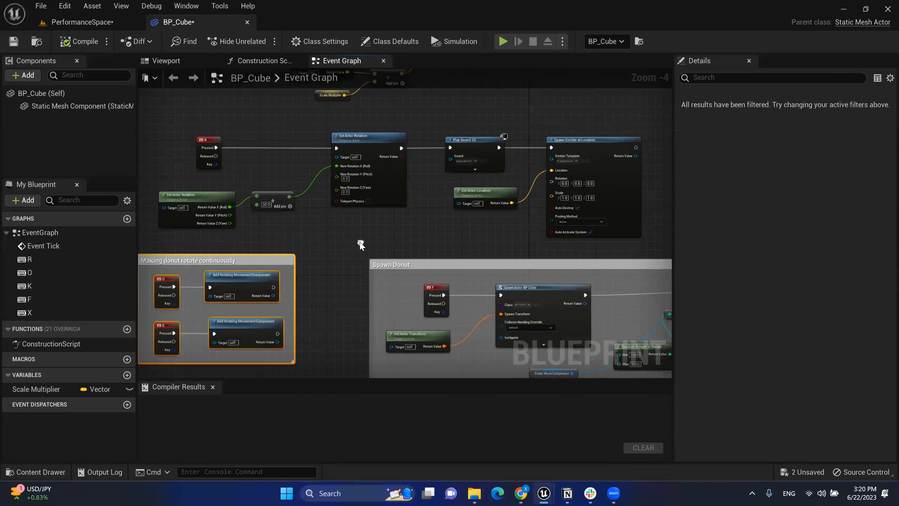
left_click_drag(149, 123, 614, 244)
scroll(616, 242, "up", 2)
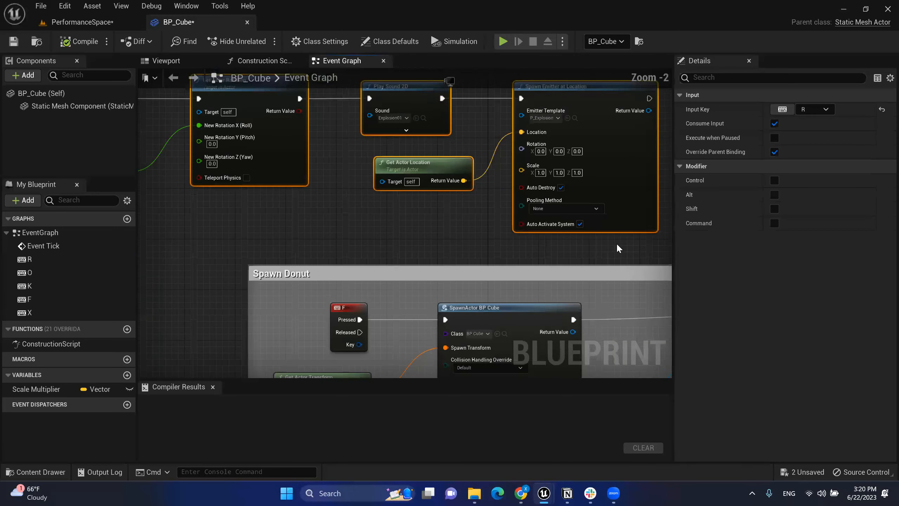
scroll(646, 250, "down", 2)
right_click_drag(162, 120, 181, 121)
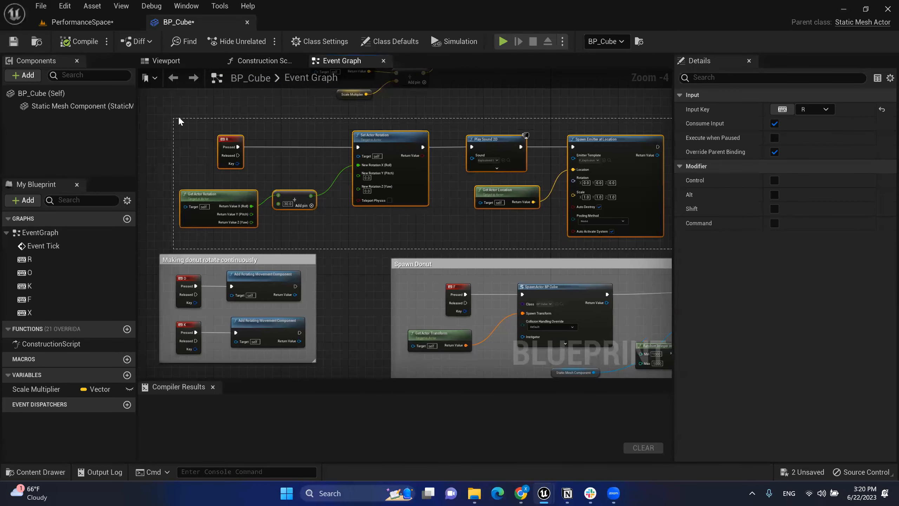
key("c")
scroll(218, 137, "up", 2)
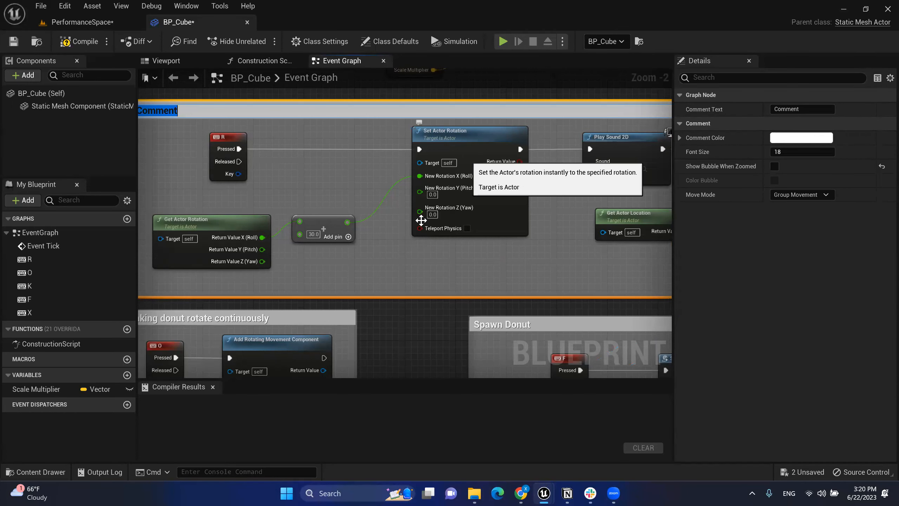
right_click_drag(536, 271, 537, 271)
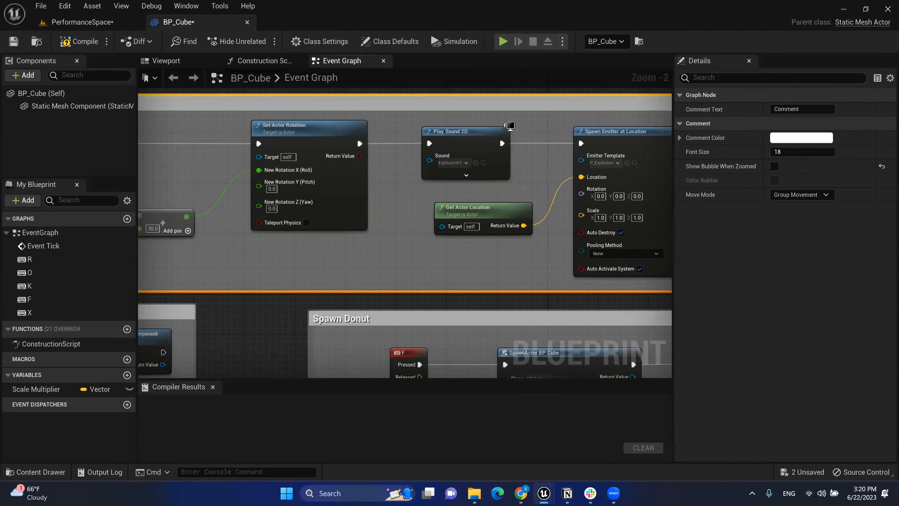
right_click_drag(640, 140, 516, 119)
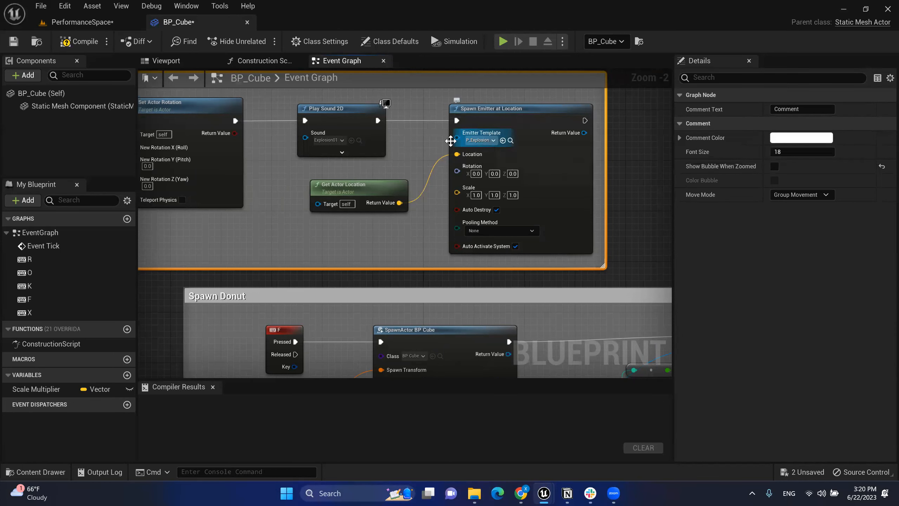
right_click_drag(433, 151, 725, 175)
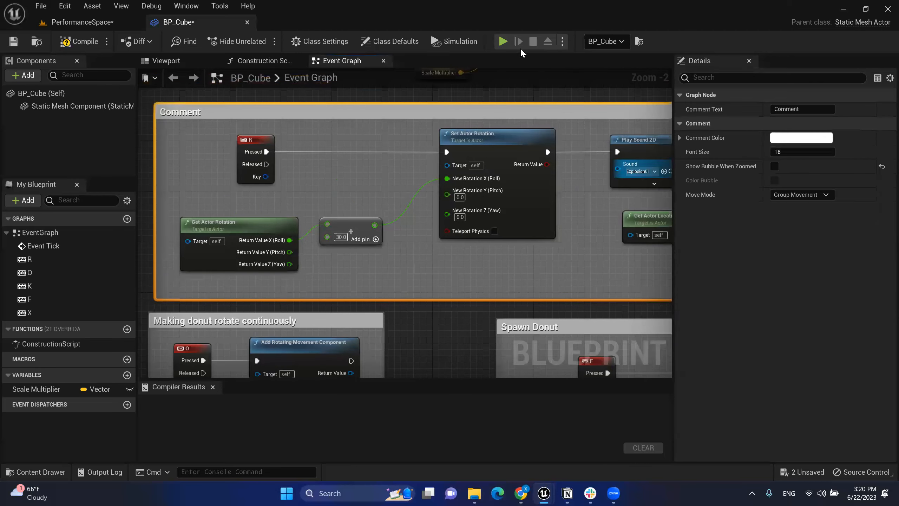
Step: Play the level, press R to test the explosion, then stop the session
key("alt+p")
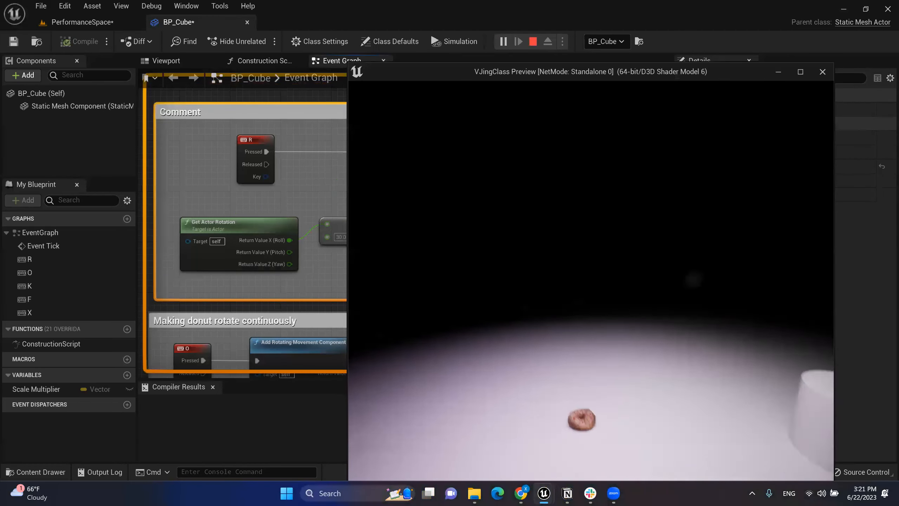
key("r")
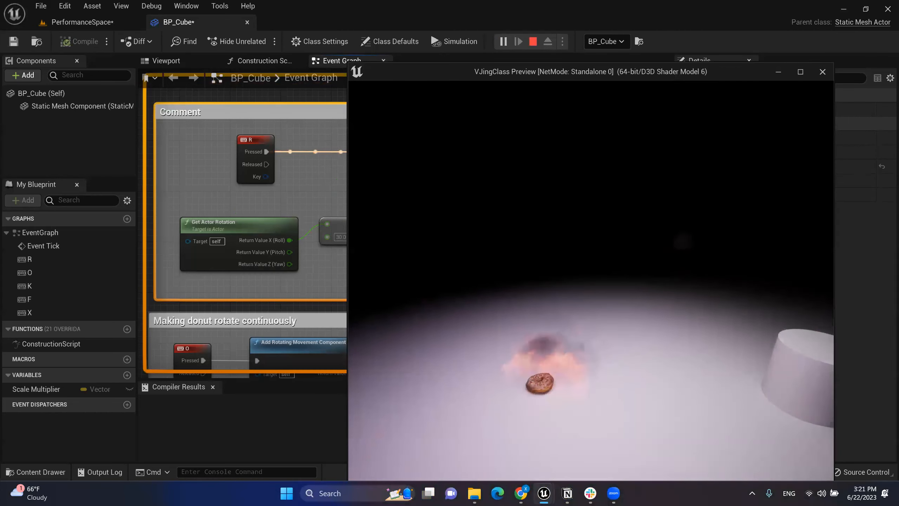
key("Escape")
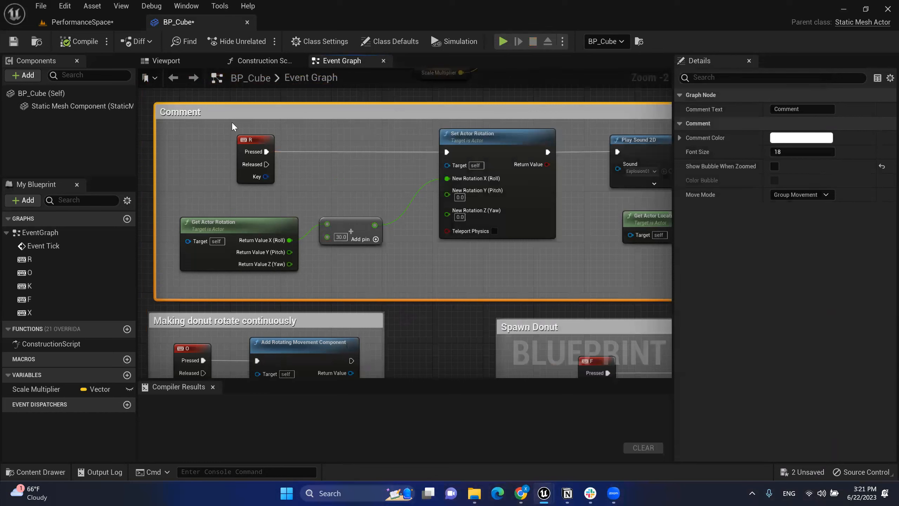
Step: Replace the default 'Comment' header with 'Rotate Donuts, play a sound and add a exposive vfx'
double_click(209, 112)
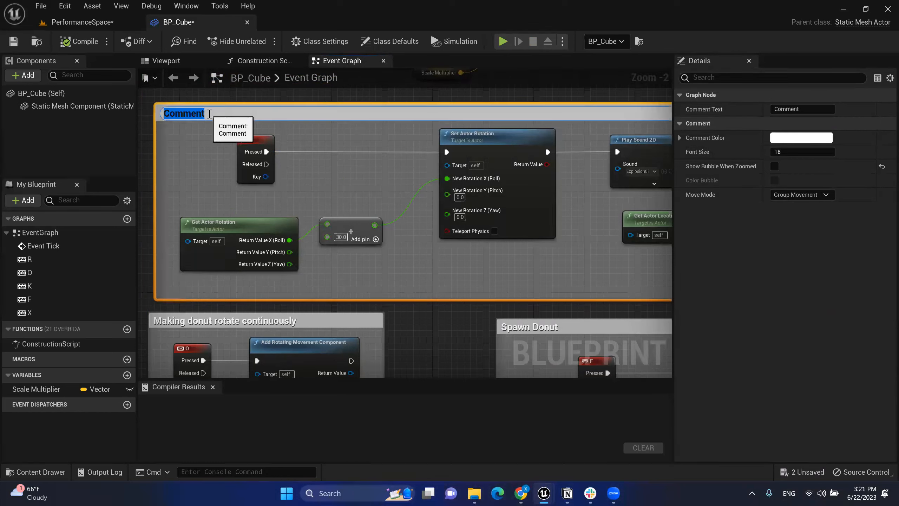
key("BackSpace")
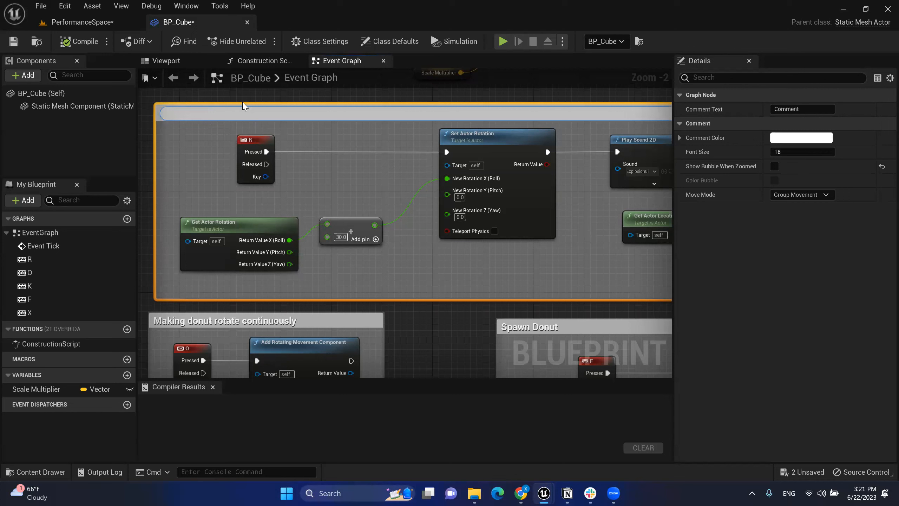
type("Rotate Donuts  play a dou")
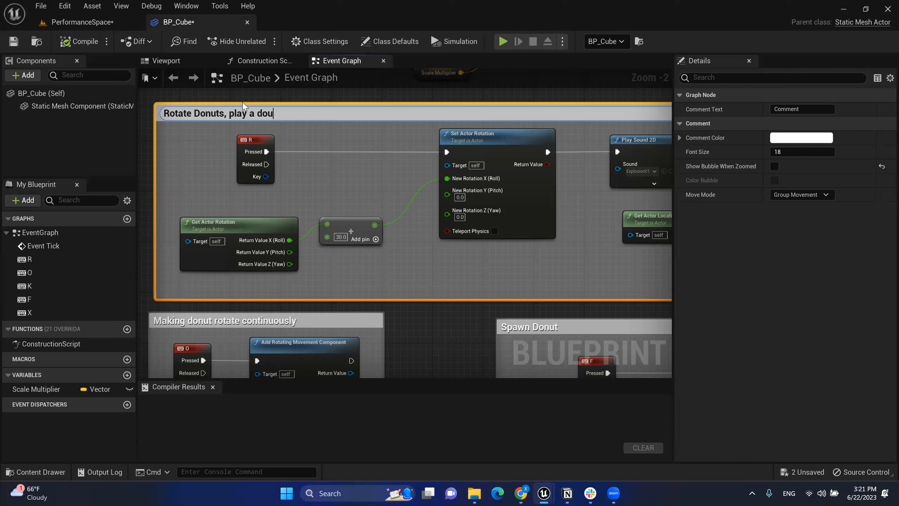
key("BackSpace")
key("BackSpace")
key("BackSpace")
type("sound and add a exposiv")
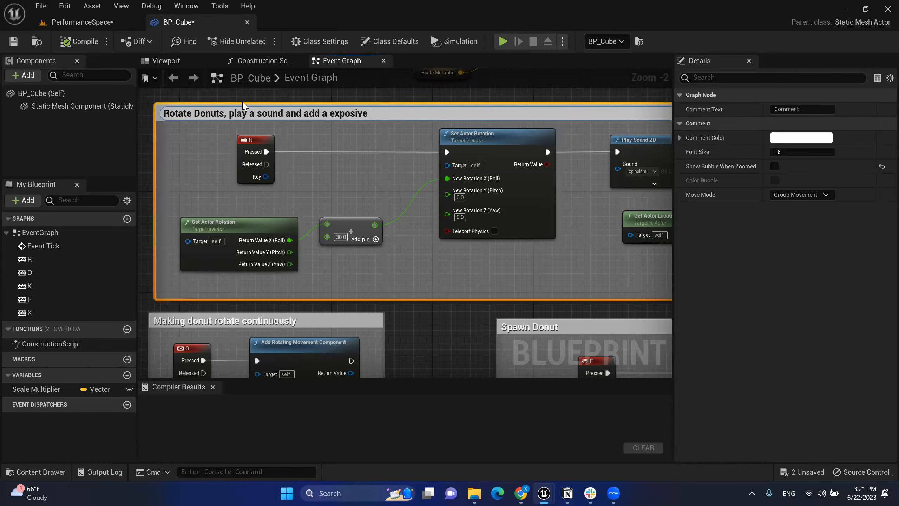
type("e v")
left_click(340, 203)
Step: Pan to the Event Tick scaling network and select it
scroll(368, 205, "down", 2)
right_click_drag(400, 249, 339, 205)
right_click_drag(358, 153, 445, 377)
mouse_move(169, 94)
left_mouse_down()
mouse_move(571, 322)
mouse_move(218, 131)
mouse_move(175, 91)
left_mouse_up()
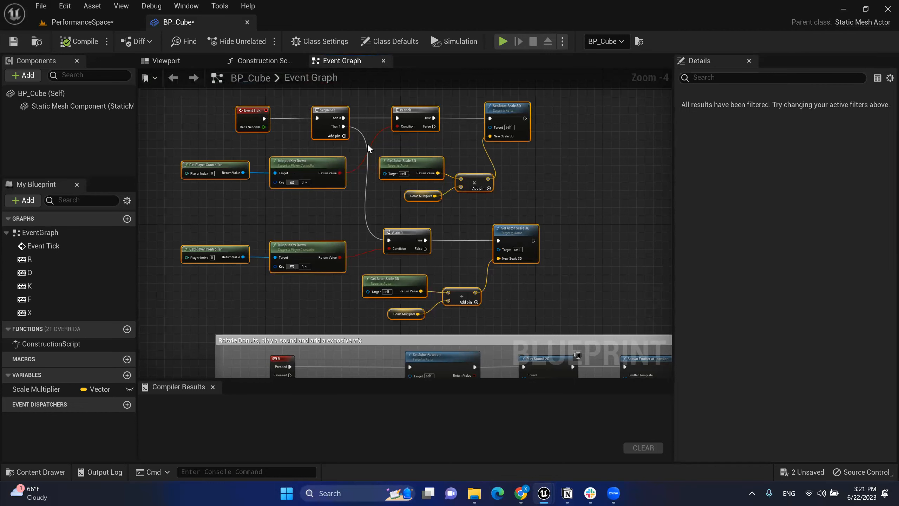
Step: Wrap the Event Tick scaling nodes in a comment and check the Scale Multiplier default
key("c")
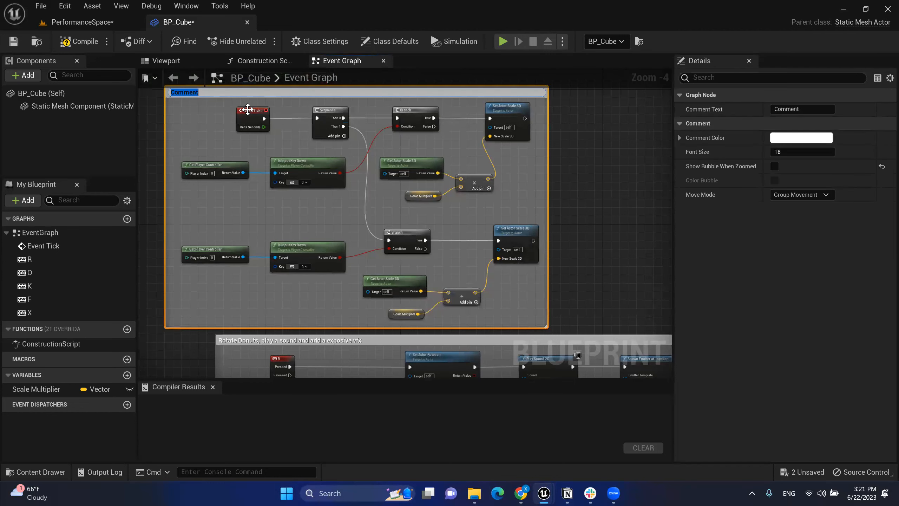
scroll(376, 91, "up", 2)
right_click_drag(384, 158, 434, 132)
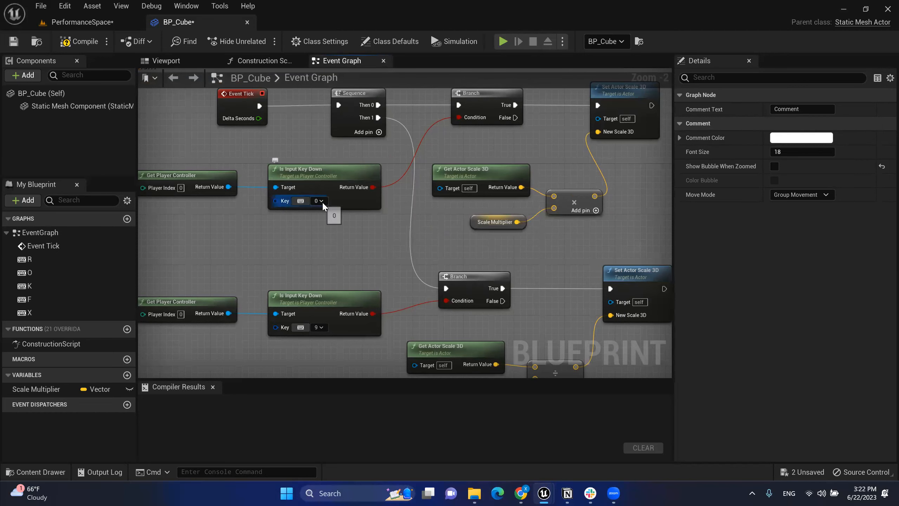
right_click_drag(634, 102, 547, 115)
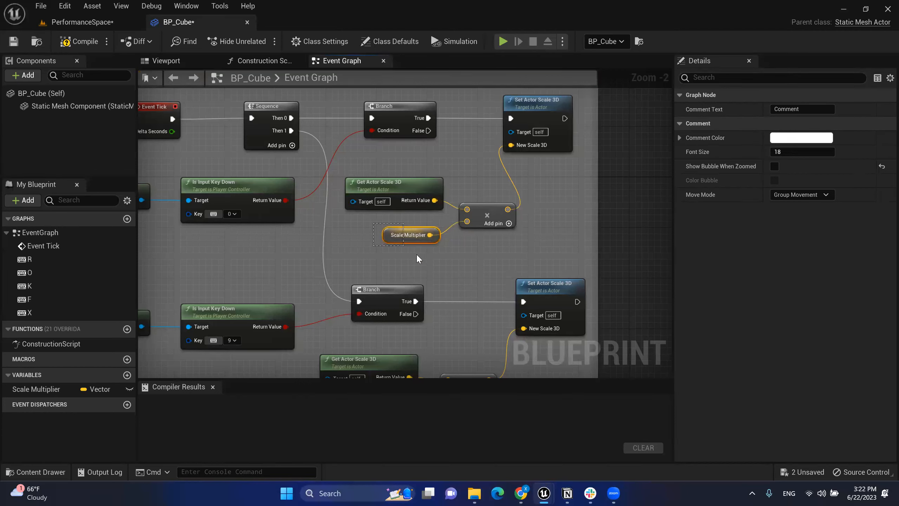
left_click(426, 238)
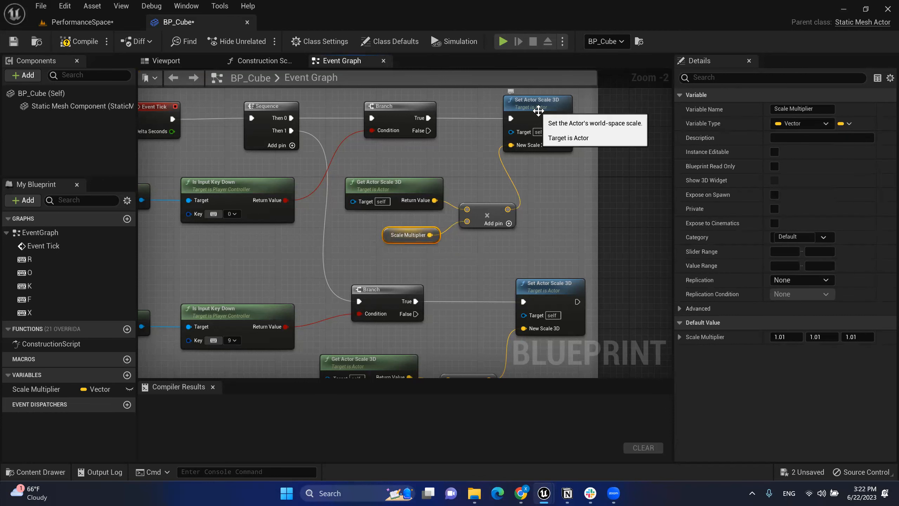
right_click_drag(481, 251, 507, 203)
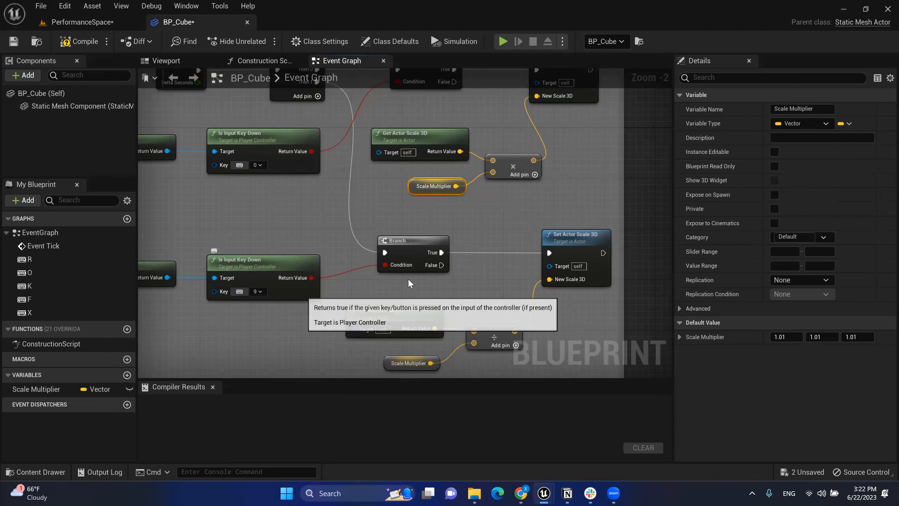
right_click_drag(408, 257, 512, 331)
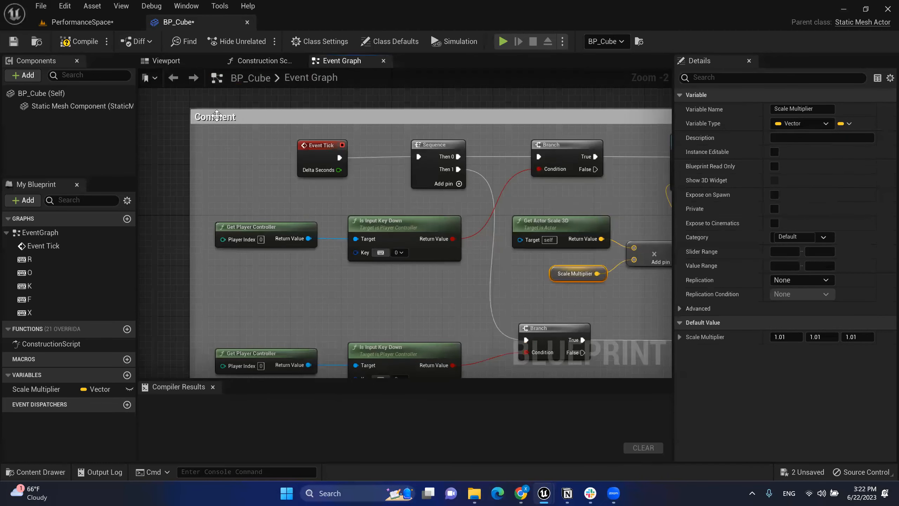
Step: Title the new comment 'Increase or decrease donut size'
left_click(239, 118)
double_click(239, 118)
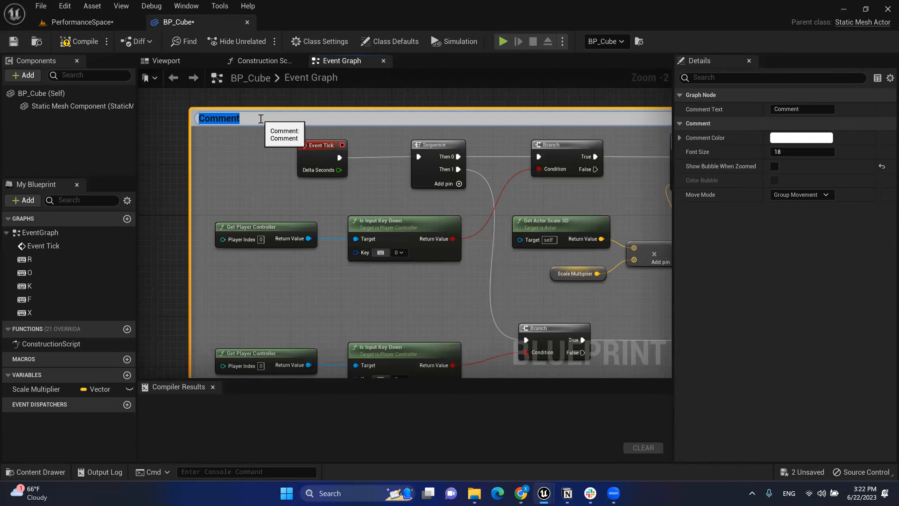
type("I")
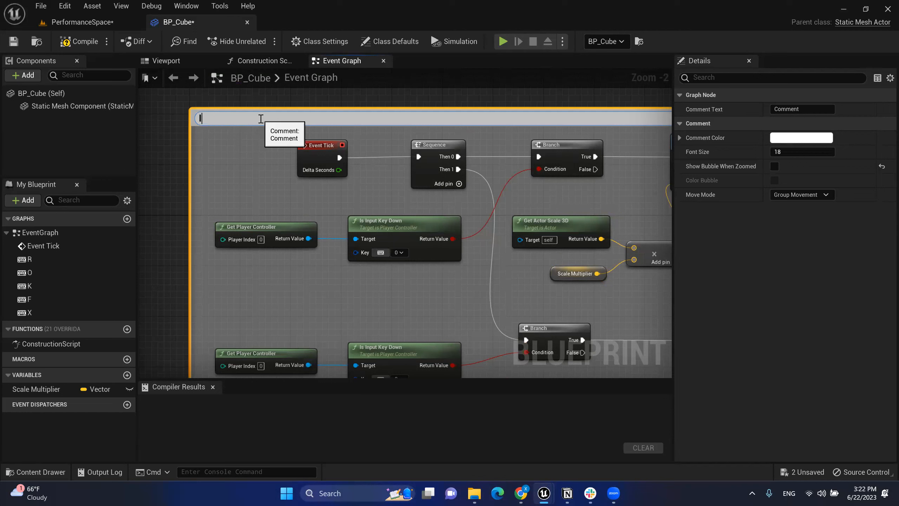
type("ncrease or decrease donut")
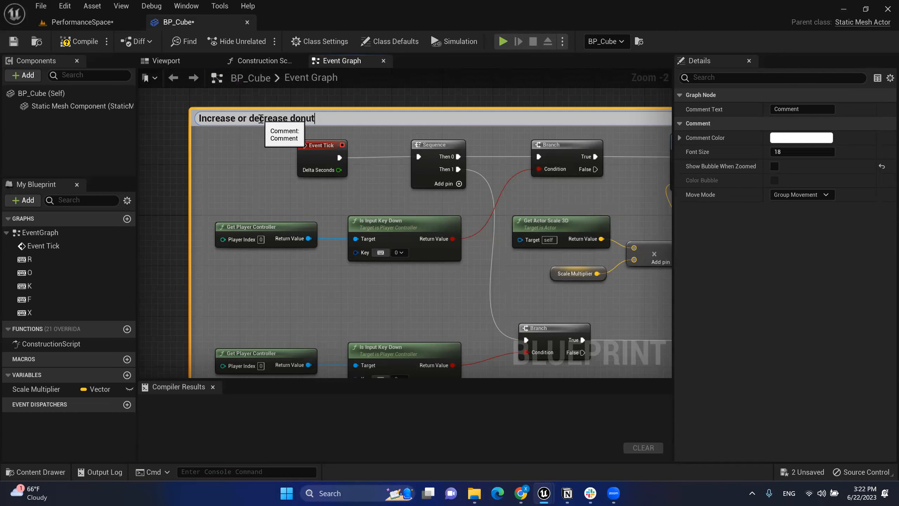
type(" size")
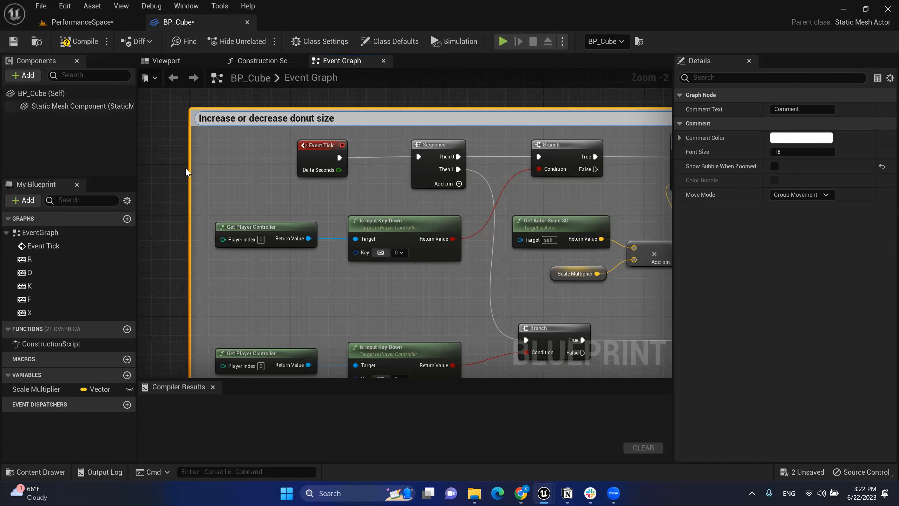
key("Return")
left_click(181, 170)
scroll(438, 261, "down", 3)
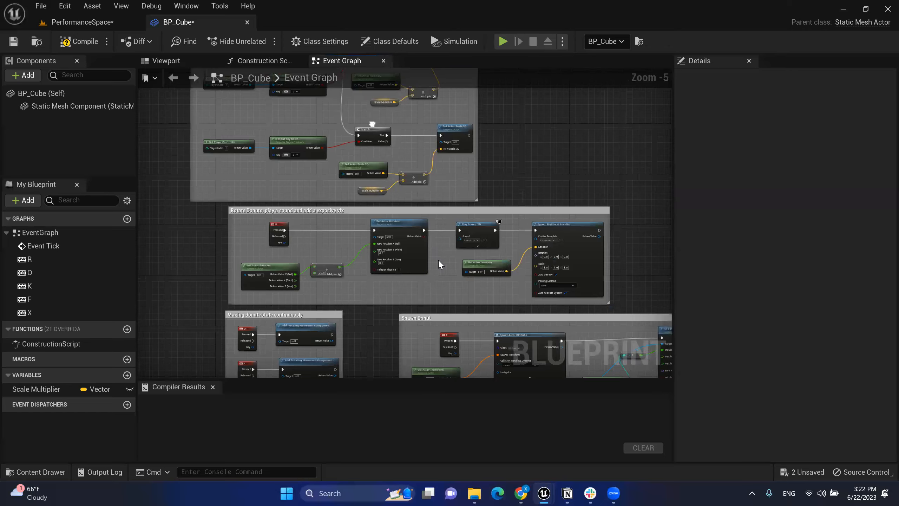
Step: Zoom out to review all comment groups, then return to the Event Tick and Sequence nodes
right_click_drag(438, 259, 391, 101)
scroll(490, 227, "down", 4)
right_click_drag(506, 181, 501, 179)
right_click_drag(331, 112, 254, 115)
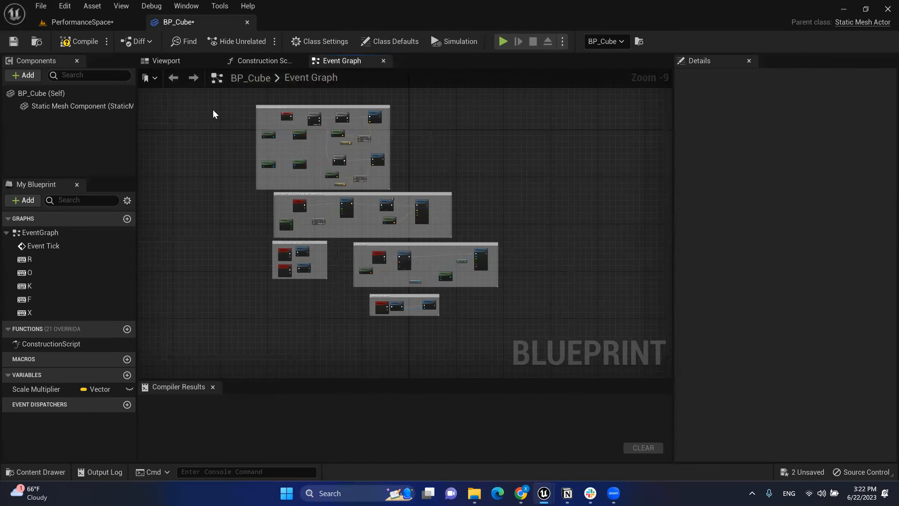
mouse_move(316, 114)
right_mouse_down()
mouse_move(318, 102)
mouse_move(283, 110)
mouse_move(327, 105)
right_mouse_up()
scroll(318, 102, "up", 3)
scroll(317, 102, "up", 2)
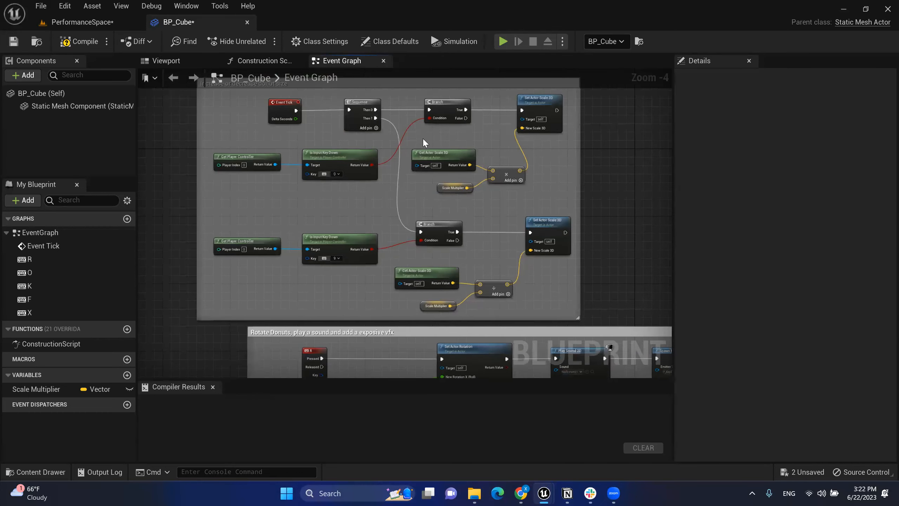
scroll(425, 142, "up", 2)
scroll(427, 142, "down", 1)
right_click_drag(451, 147, 450, 121)
right_click_drag(484, 206, 498, 274)
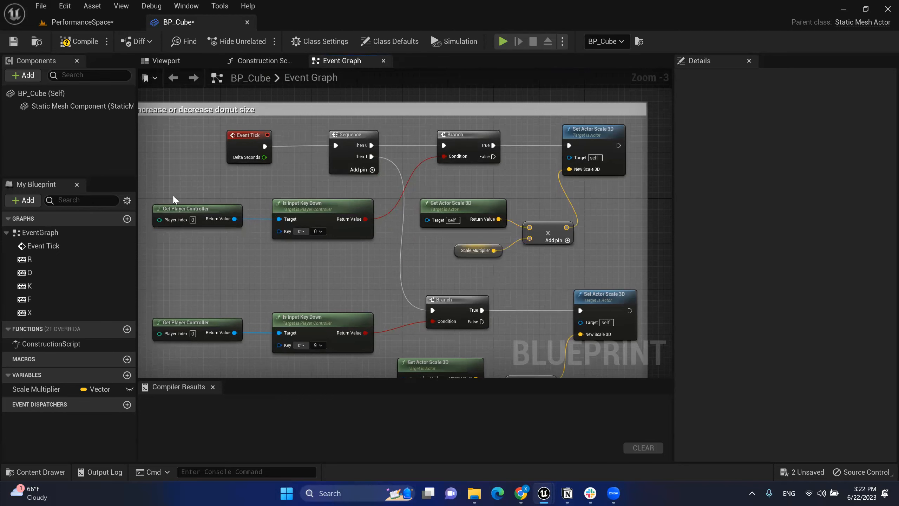
Step: Marquee-select the top Get Player Controller, key check, Branch and scaling nodes
left_click_drag(168, 185, 618, 274)
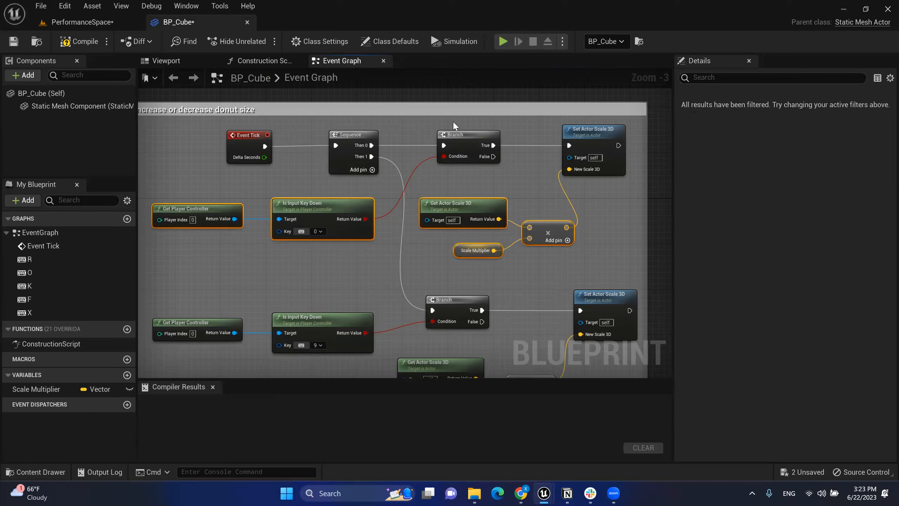
left_click_drag(407, 119, 447, 271)
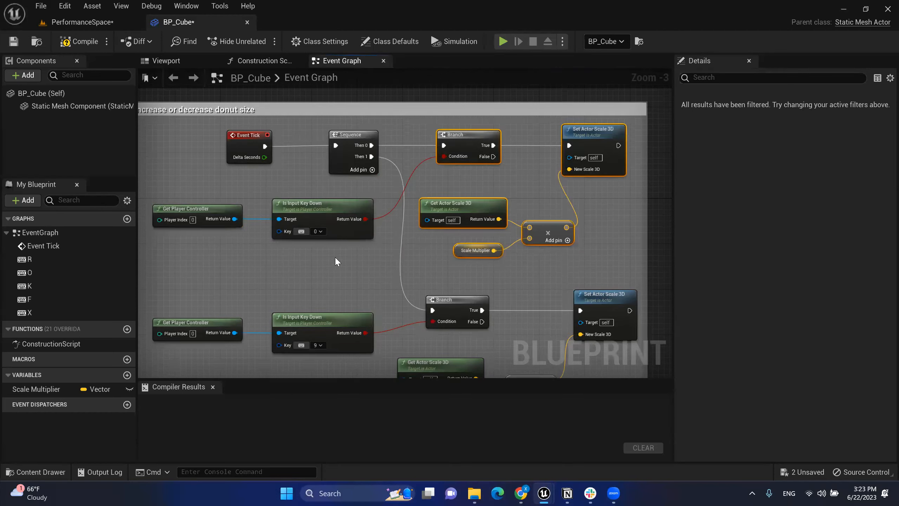
left_click_drag(350, 251, 177, 190, "shift")
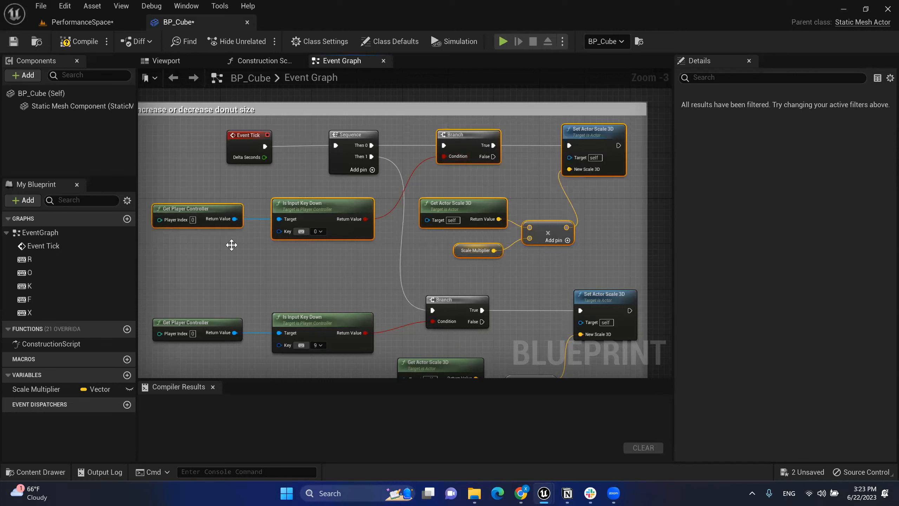
Step: Collapse the selected scale-up nodes into a new function
right_click(469, 145)
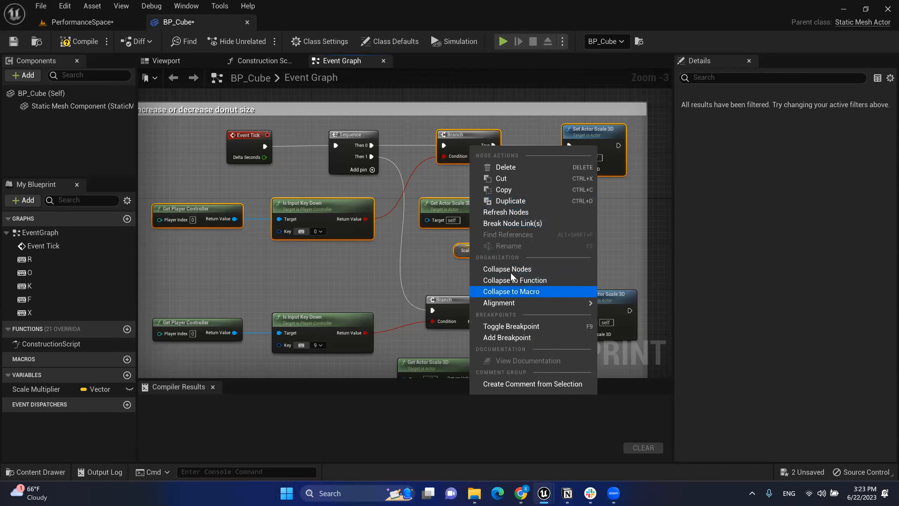
left_click(520, 281)
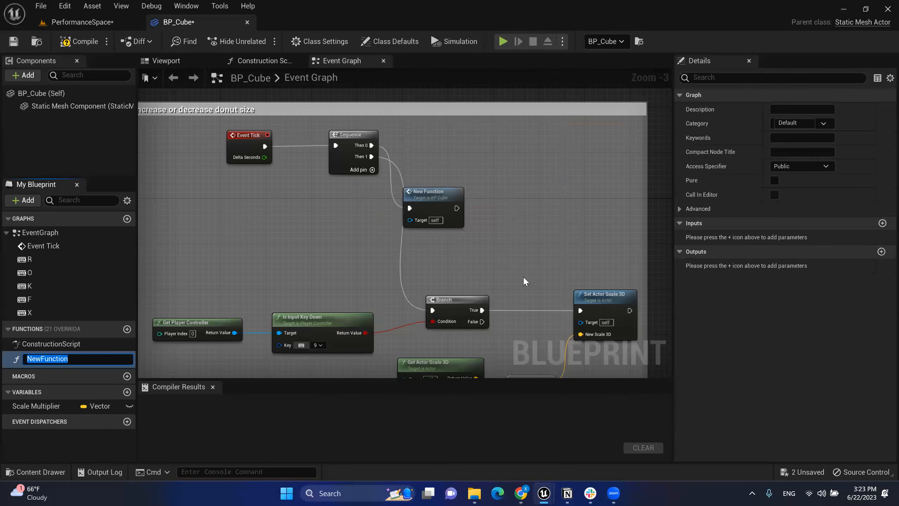
left_click_drag(470, 146, 477, 140)
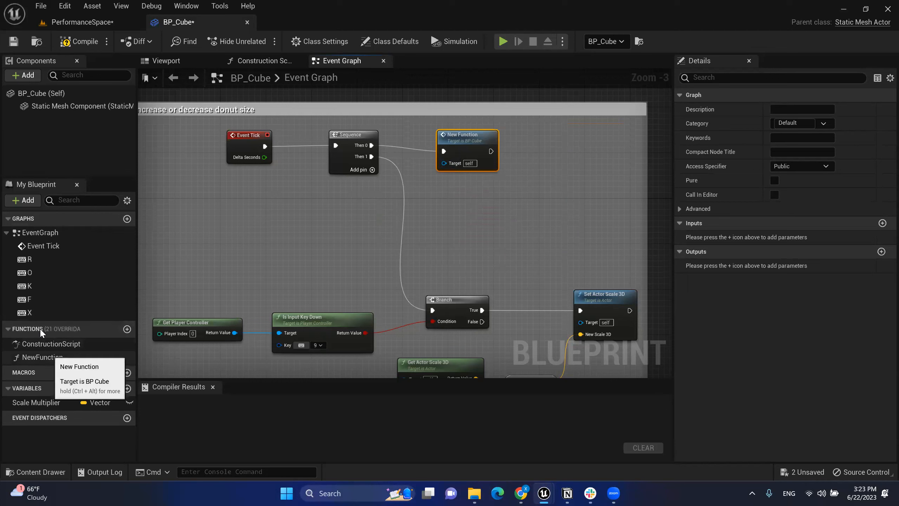
Step: Rename NewFunction to 'Increase Size'
left_click(43, 358)
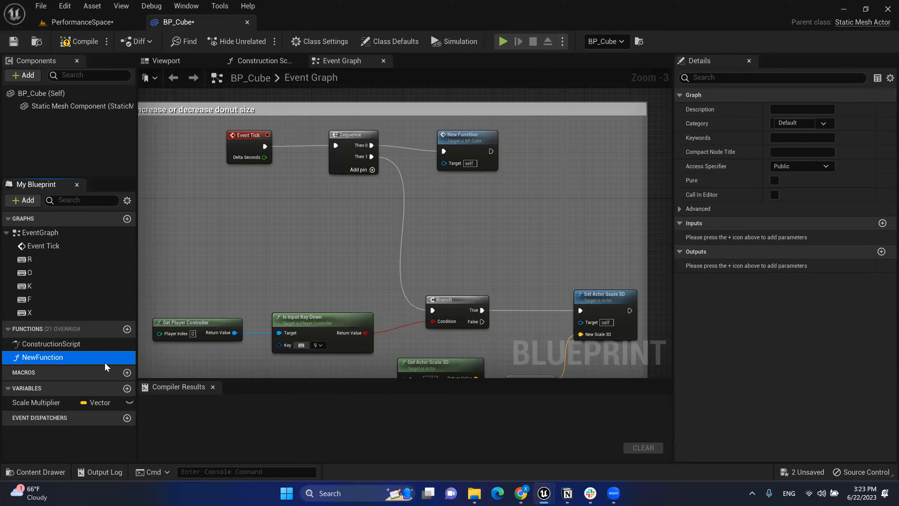
left_click(92, 359)
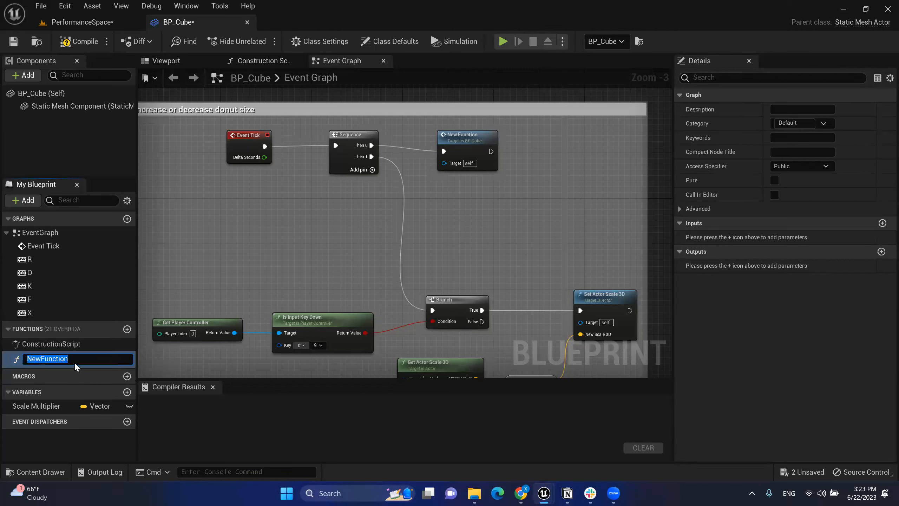
left_click(73, 333)
left_click(17, 331)
left_click(37, 357)
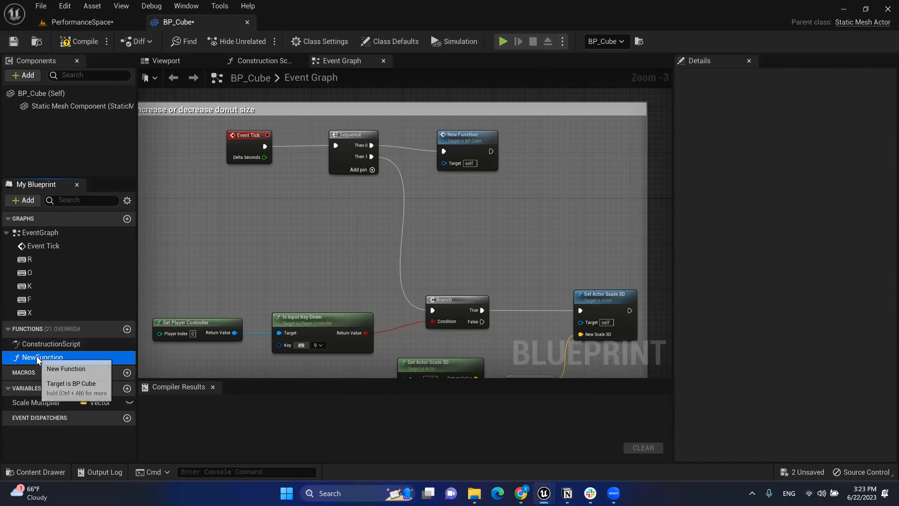
right_click(39, 357)
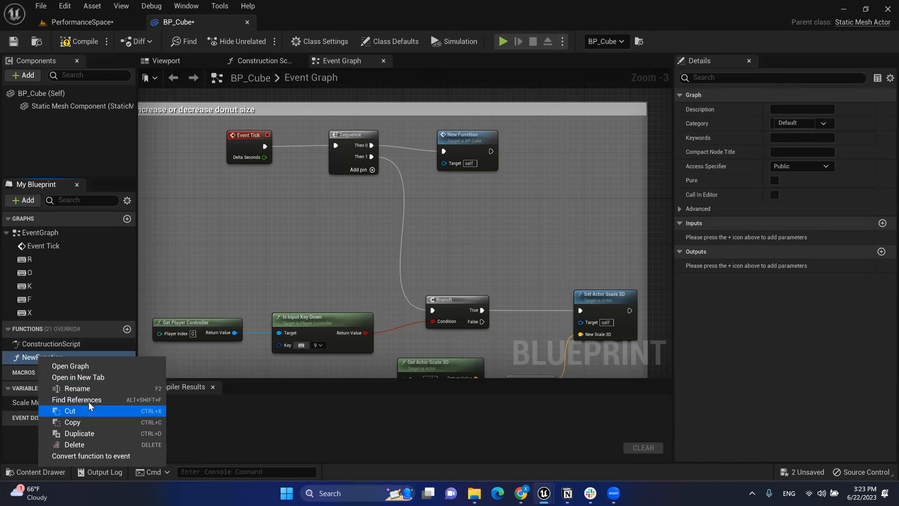
left_click(77, 389)
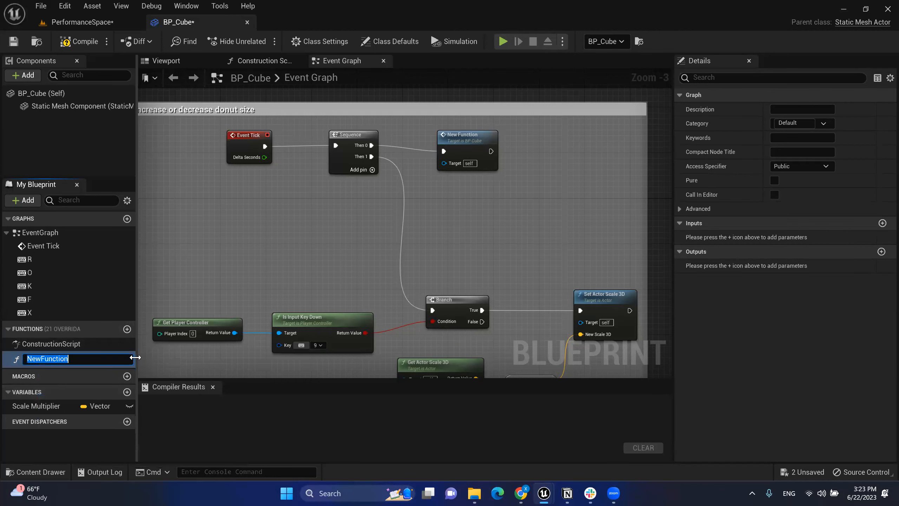
type("Increase Size")
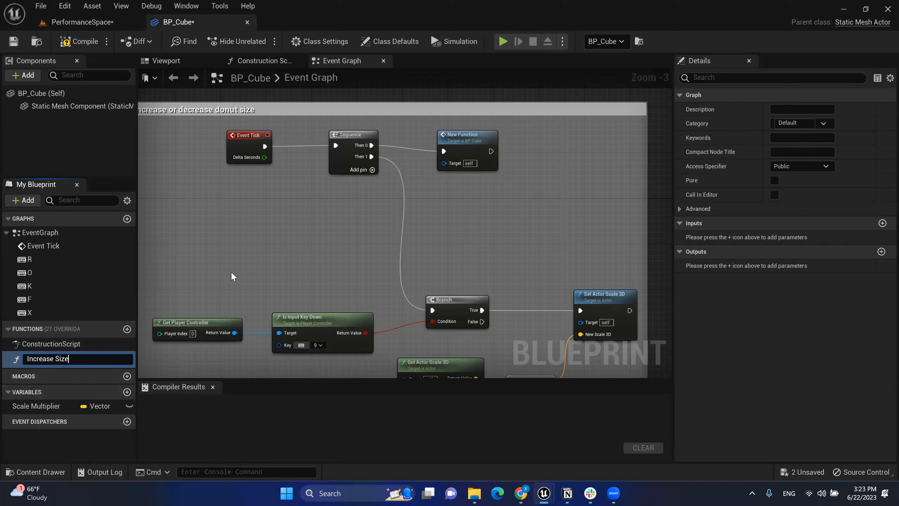
key("Return")
Step: Open the Increase Size function graph and arrange its entry, Branch and scale nodes
left_click(483, 143)
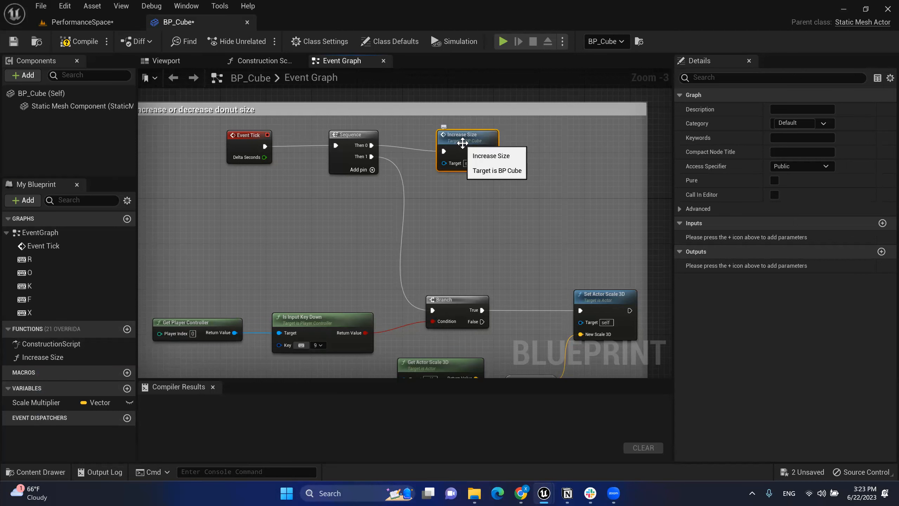
double_click(464, 146)
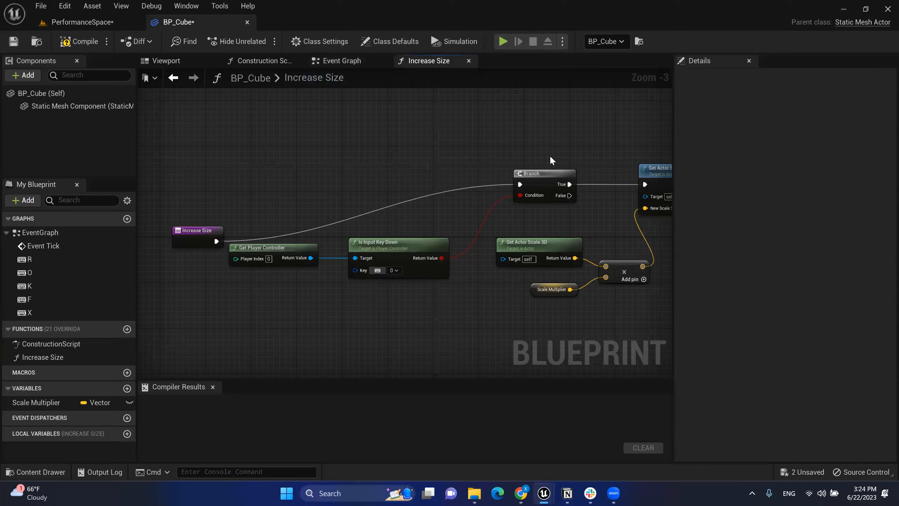
left_click_drag(212, 221, 403, 161)
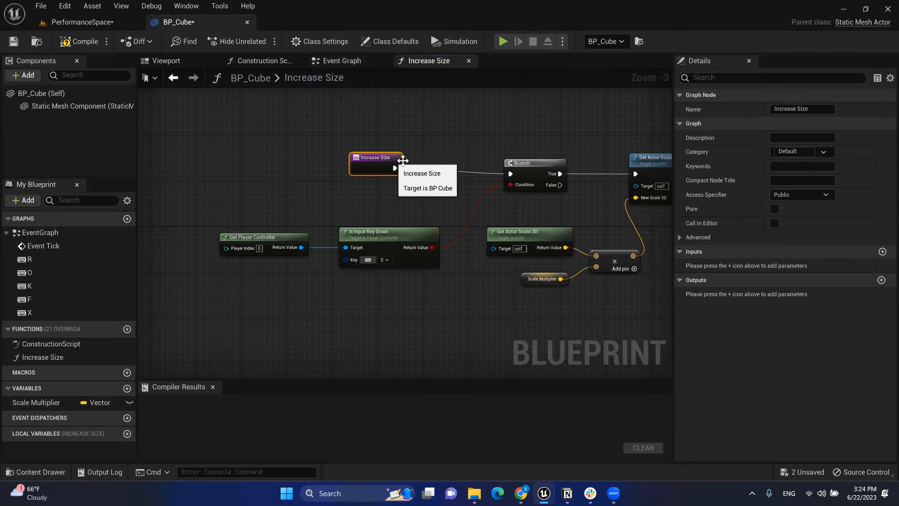
left_click_drag(168, 169, 184, 194)
left_click_drag(196, 203, 432, 313)
left_click(593, 307)
left_click_drag(264, 232, 559, 294)
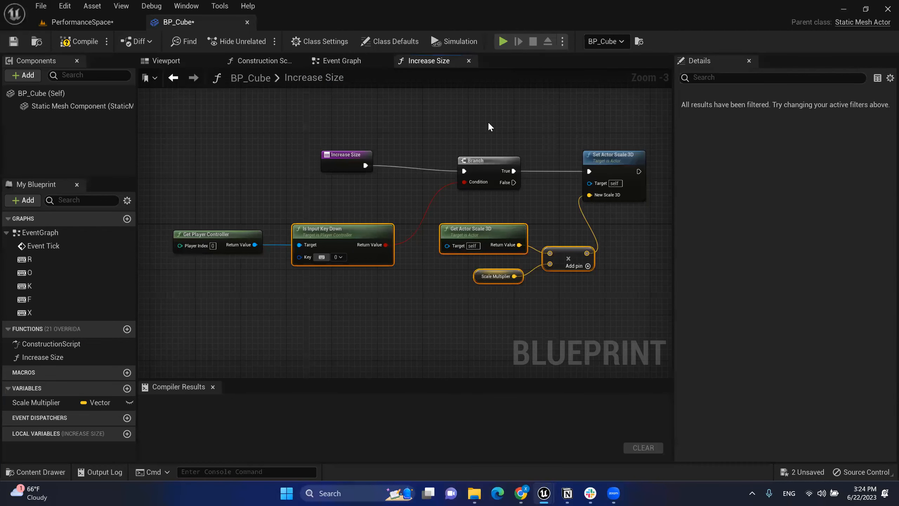
left_click_drag(466, 115, 627, 280)
left_click(628, 281)
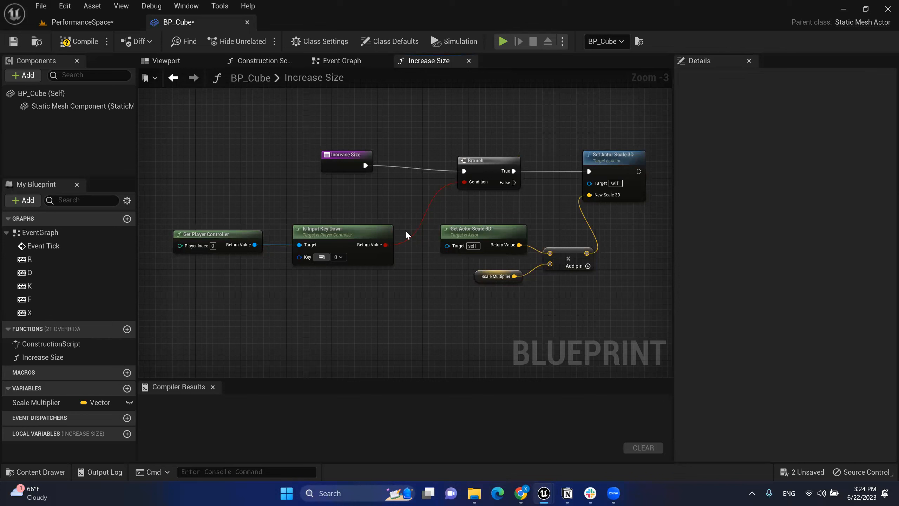
left_click(368, 61)
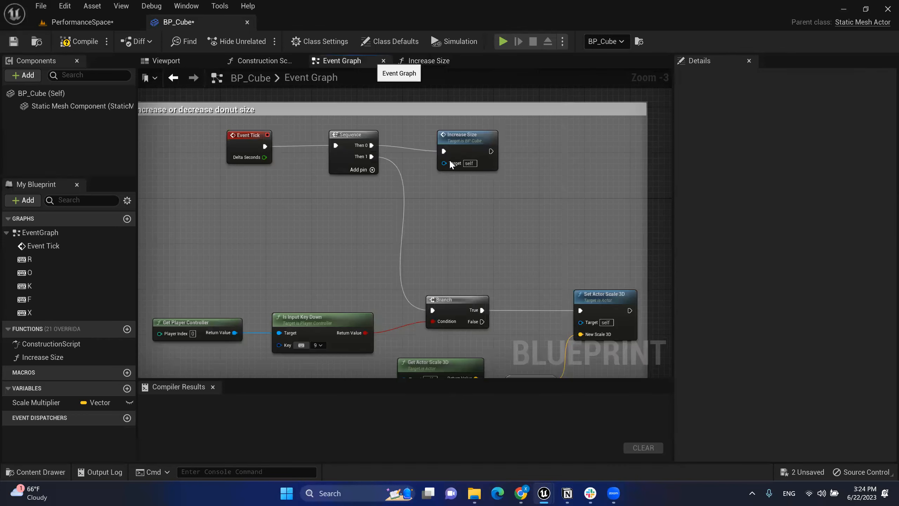
left_click_drag(476, 146, 478, 141)
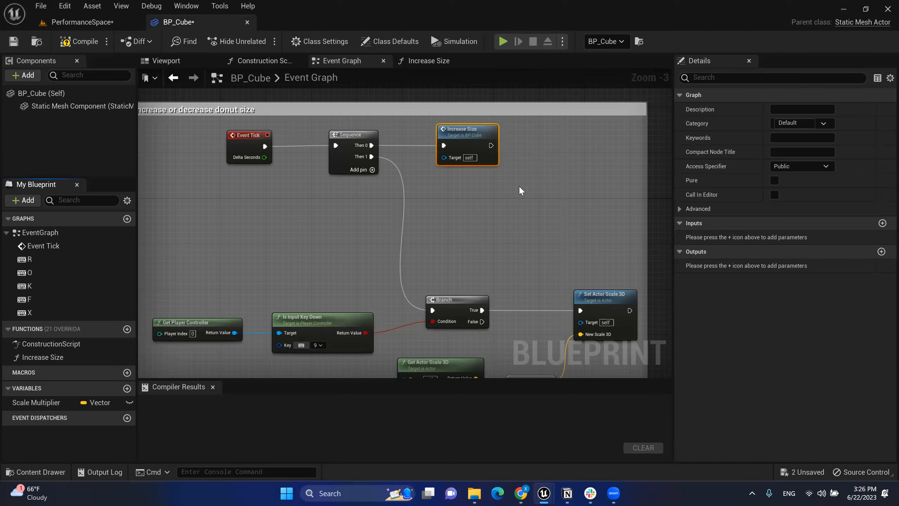
Step: Trial-select the seven lower scale nodes and the Increase Size node, then clear the selection
left_click(529, 165)
left_click(486, 151)
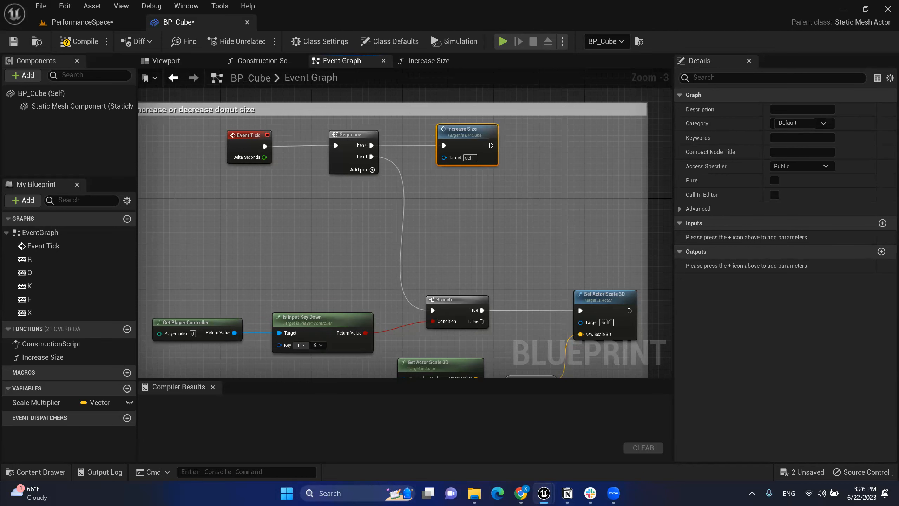
right_click_drag(533, 230, 536, 168)
left_click_drag(175, 214, 616, 351)
left_click(599, 337)
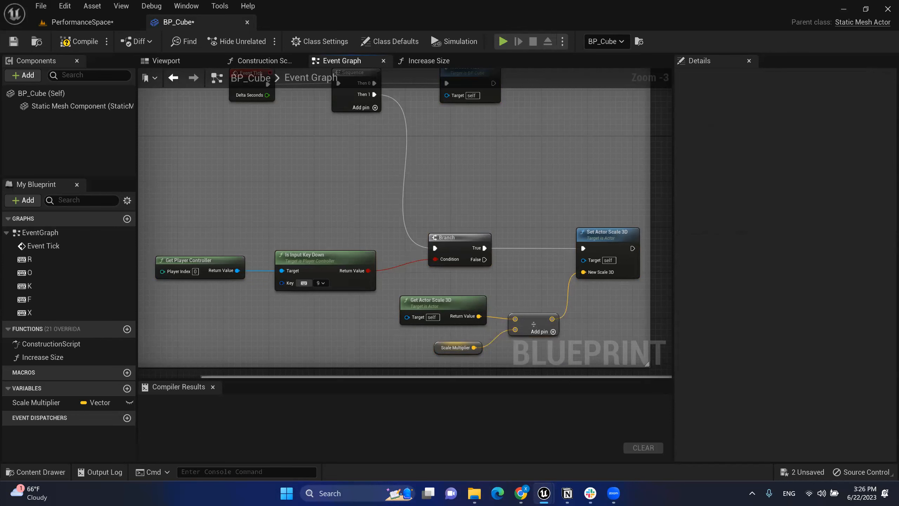
right_click_drag(479, 82, 478, 126)
left_click(468, 125)
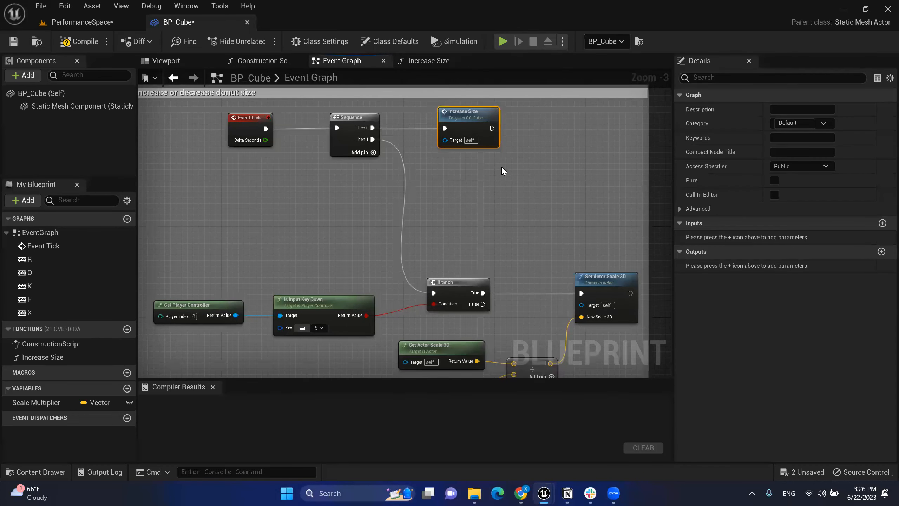
left_click_drag(504, 164, 431, 103)
left_click(506, 160)
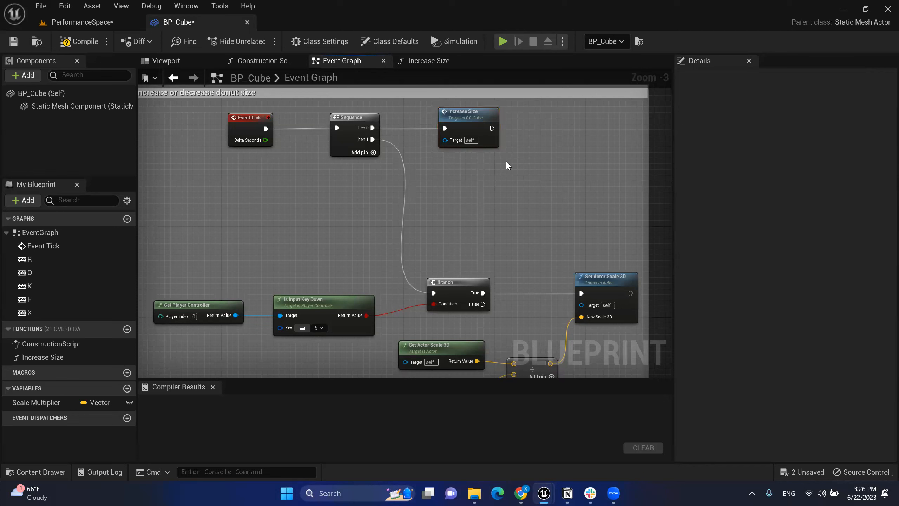
left_click_drag(506, 160, 429, 103)
left_click(513, 127)
left_click(462, 120)
left_click(529, 154)
left_click(479, 136)
left_click(514, 160)
Step: Collapse the scale-down nodes into a CollapseGraph node and move it up beside the Sequence
right_click_drag(533, 185, 544, 152)
left_click_drag(207, 234, 619, 345)
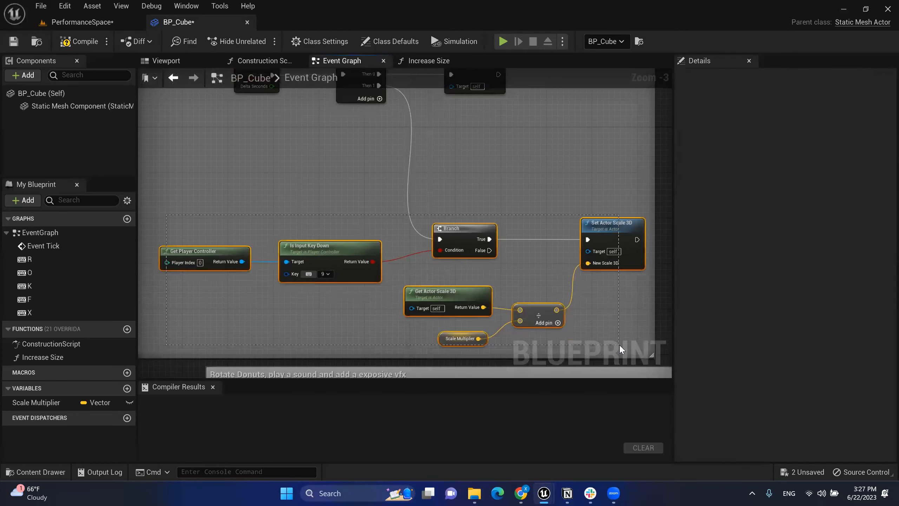
right_click(597, 228)
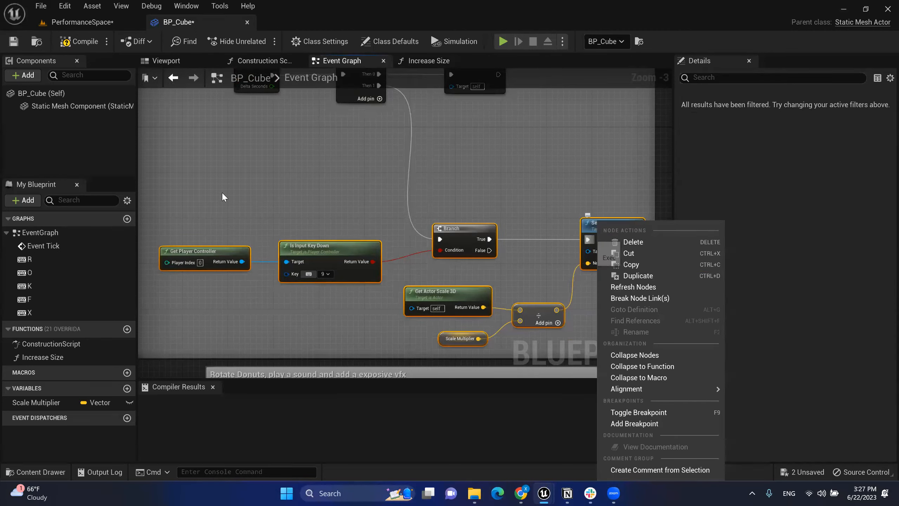
mouse_move(673, 392)
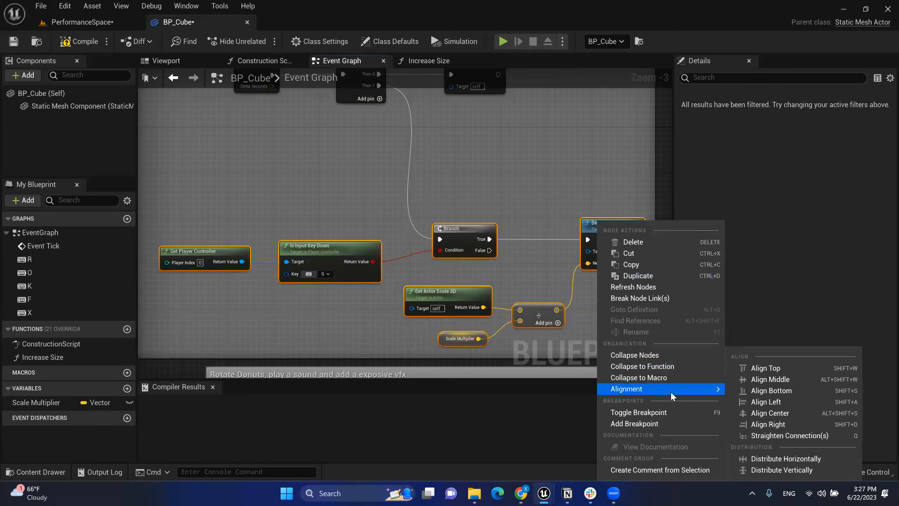
right_click(466, 250)
right_click(477, 235)
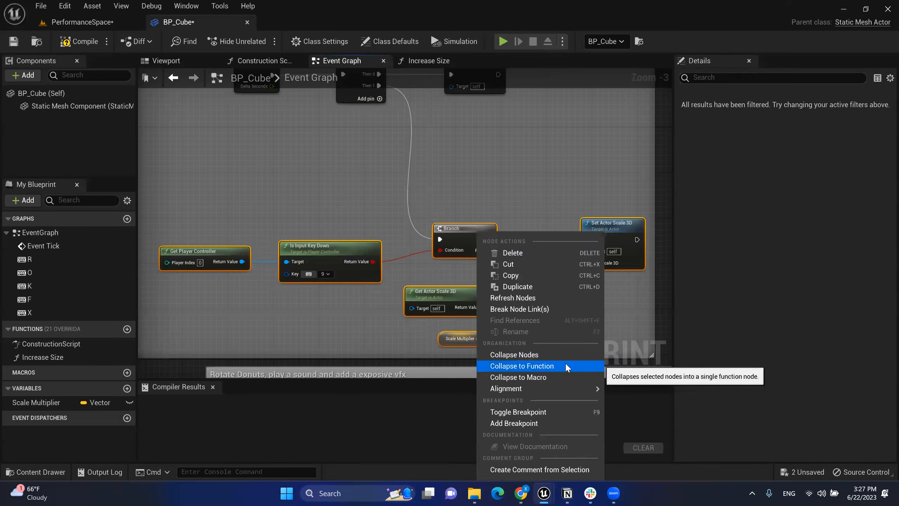
left_click(525, 355)
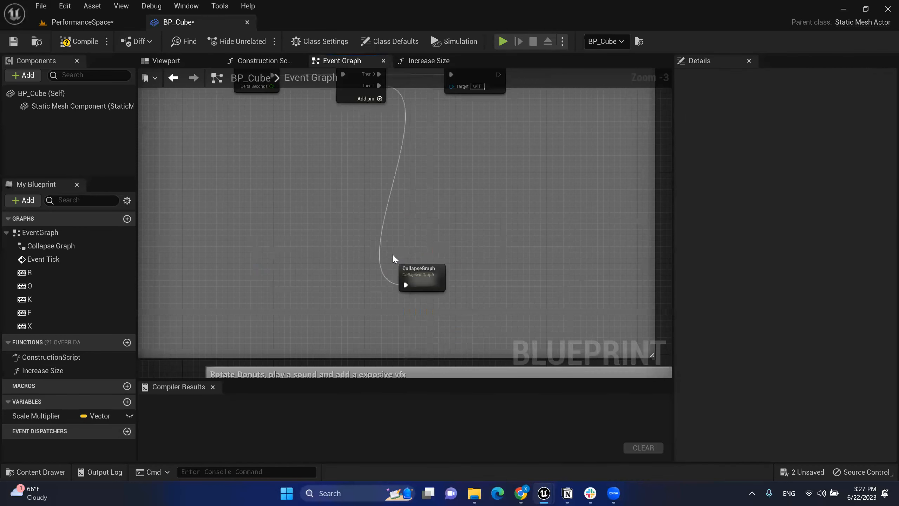
left_click(404, 269)
left_click_drag(424, 267, 486, 164)
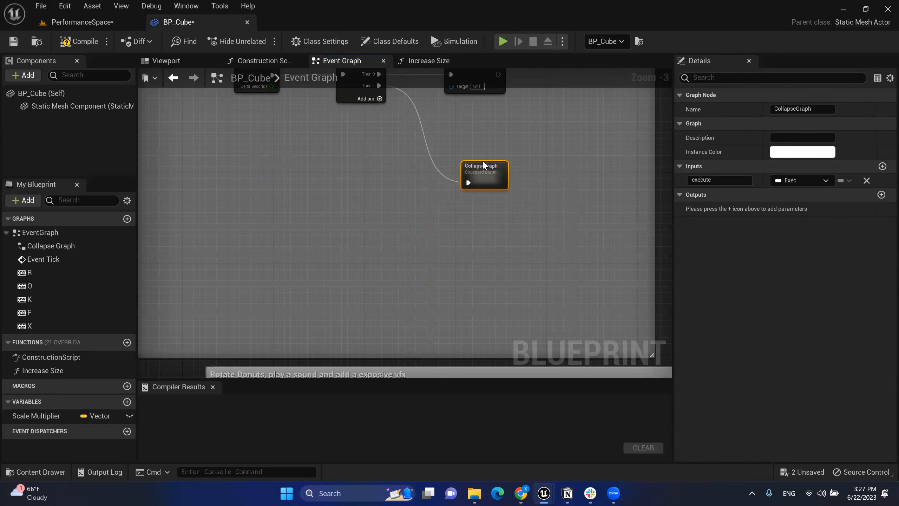
Step: Open the CollapseGraph node and move its Inputs node above the other nodes
double_click(488, 166)
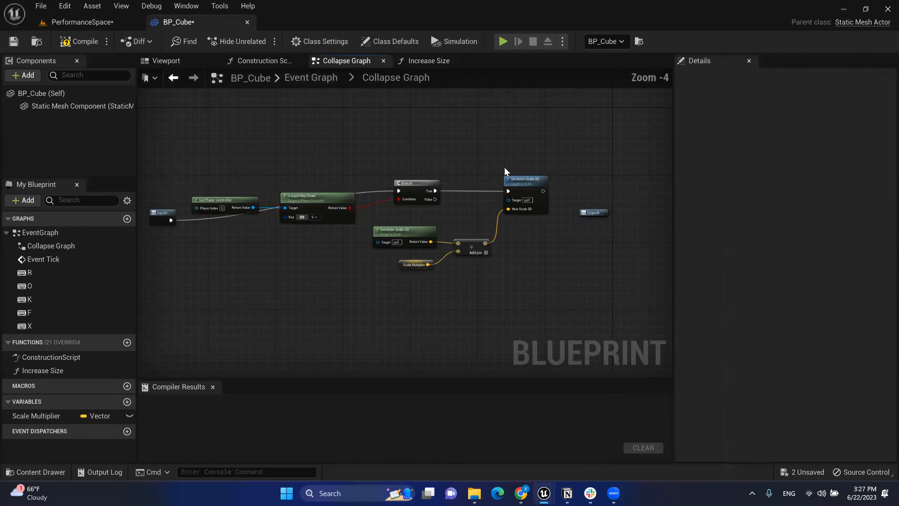
left_click_drag(192, 223, 217, 177)
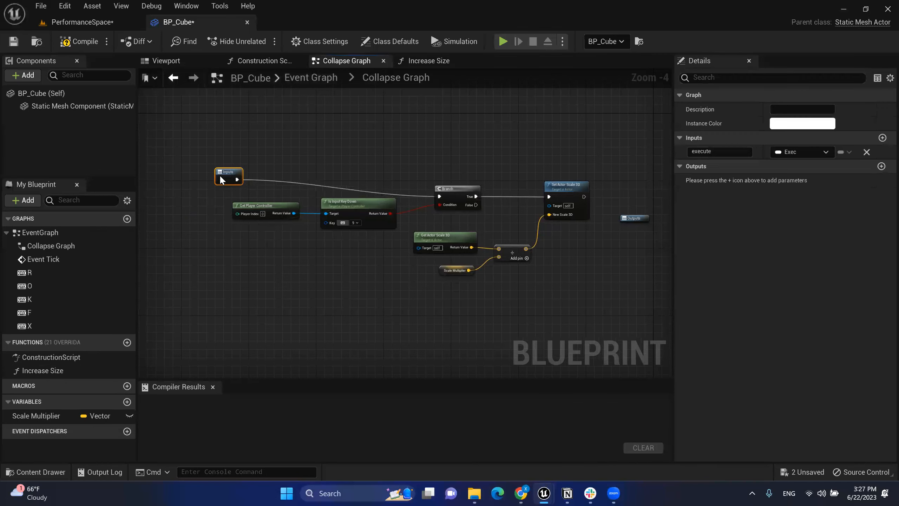
left_click(290, 135)
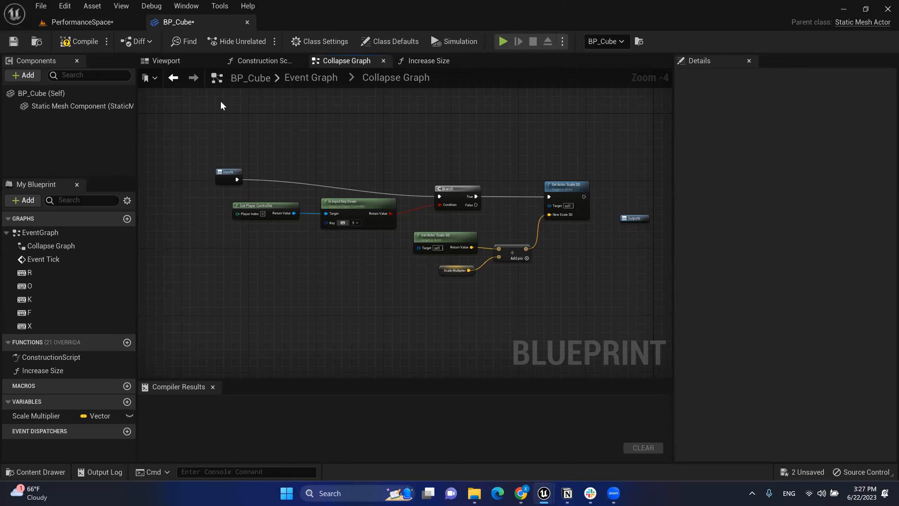
Step: Go back from the collapsed graph to the Event Graph and close the Event Graph tab
double_click(423, 81)
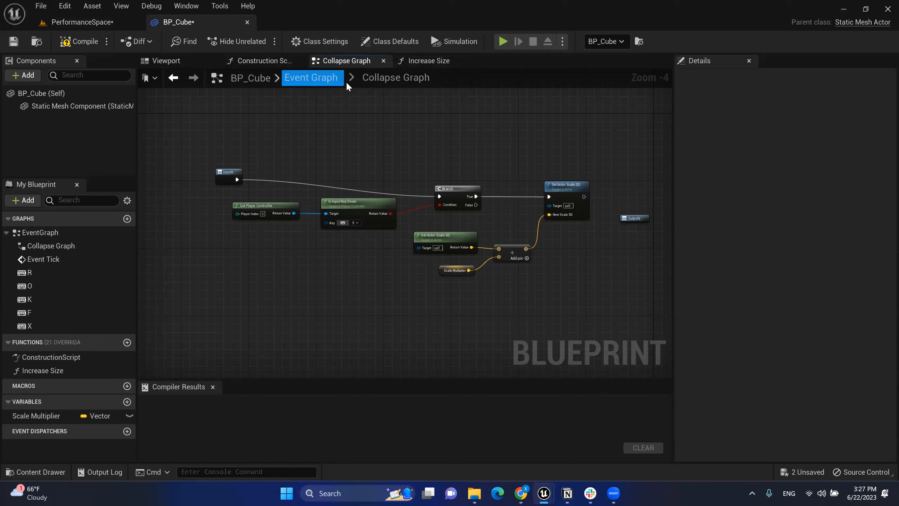
left_click(318, 79)
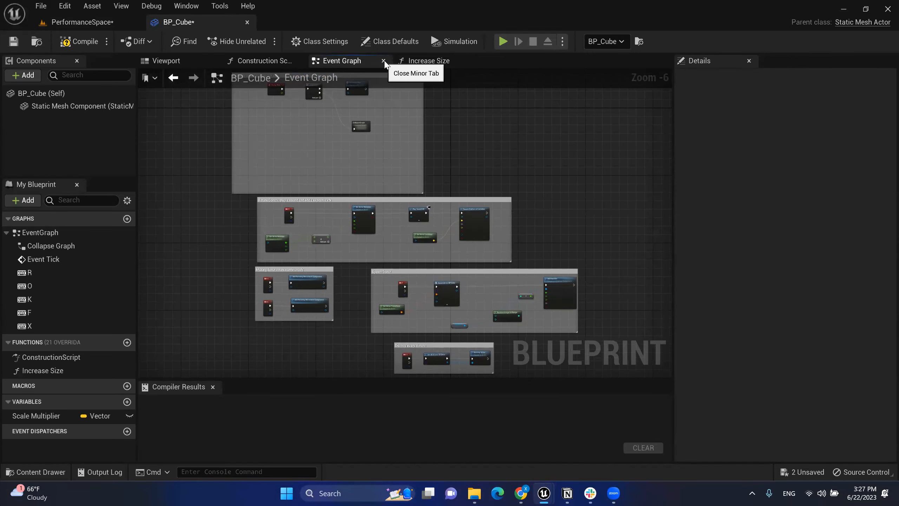
left_click(383, 60)
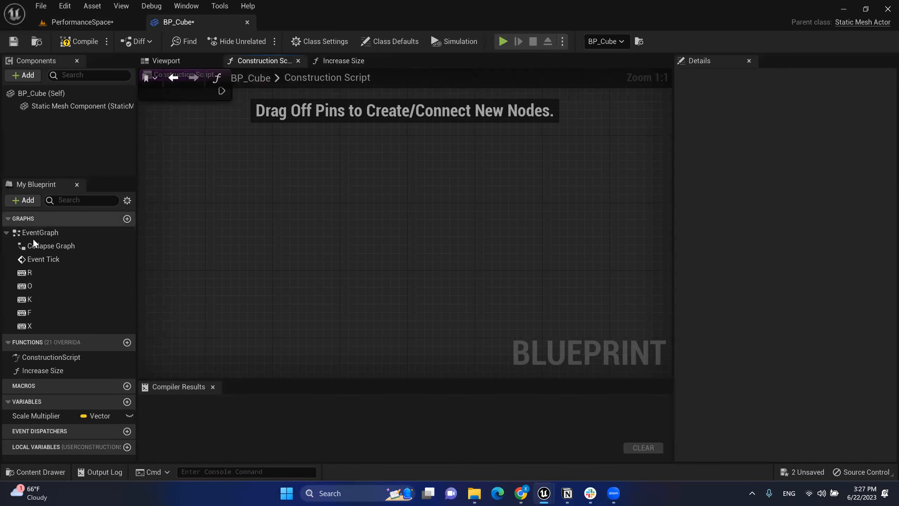
Step: Reopen the Event Graph and undo the earlier collapse of the lower nodes
double_click(43, 233)
right_click_drag(426, 152, 458, 184)
scroll(383, 139, "up", 3)
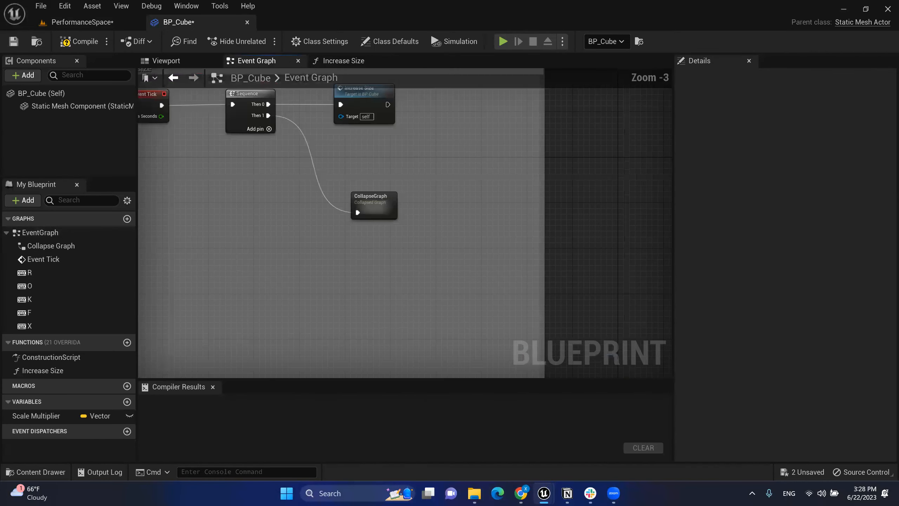
right_click_drag(407, 158, 445, 188)
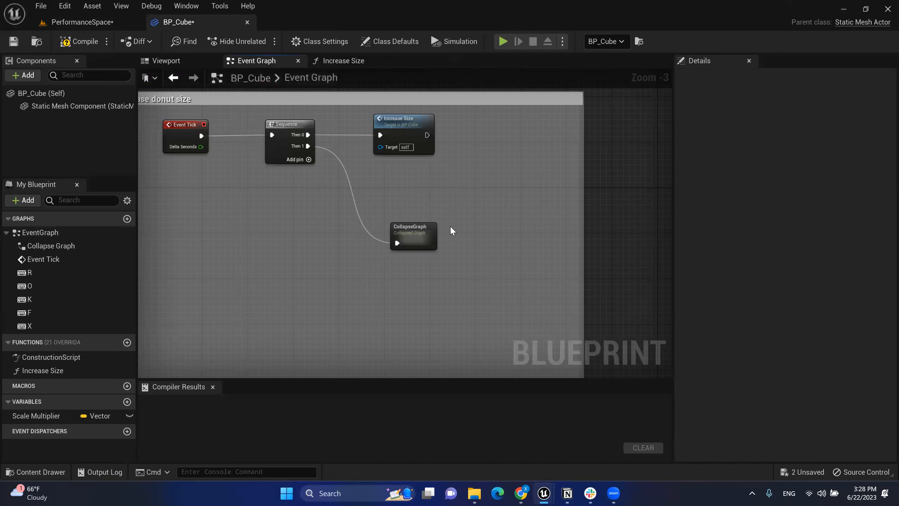
key("ctrl+z")
key("ctrl+z")
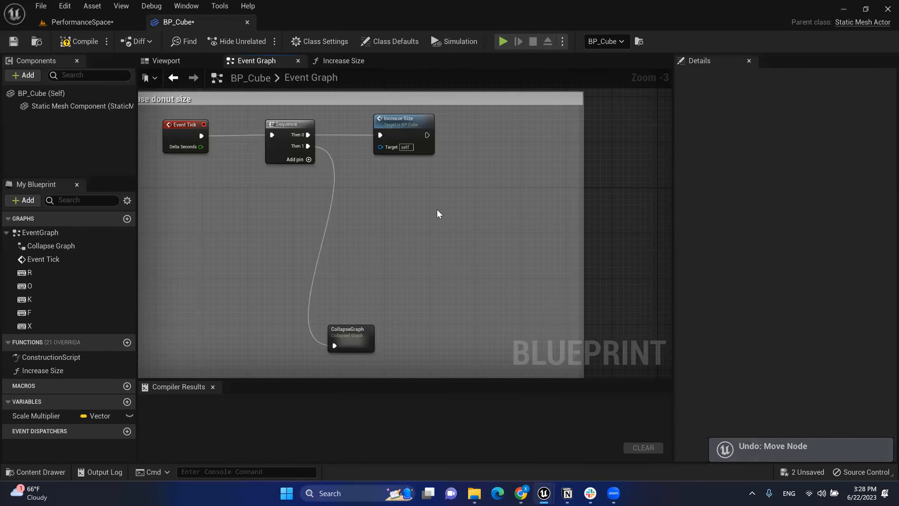
key("ctrl+z")
Step: Collapse the seven lower key-check and scaling nodes into a function named Decrease Size
right_click_drag(442, 233, 524, 193)
left_click_drag(173, 230, 631, 358)
right_click(612, 242)
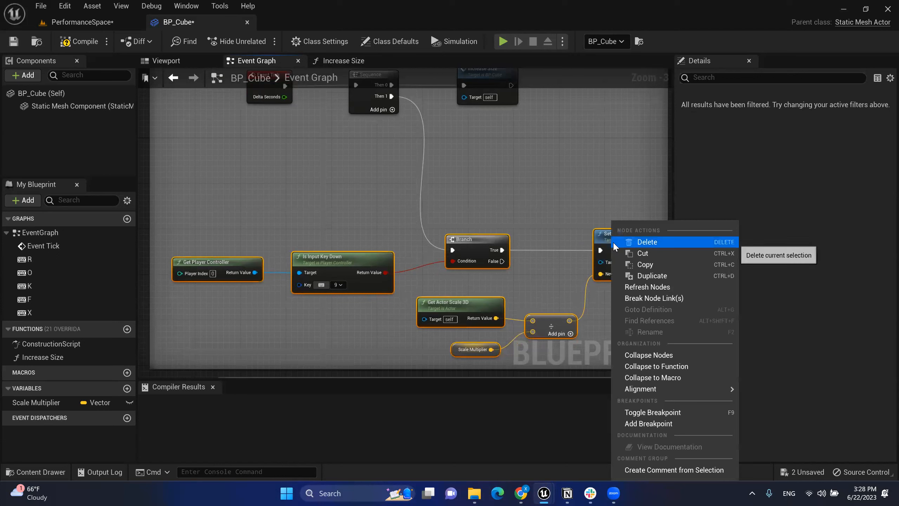
left_click(679, 367)
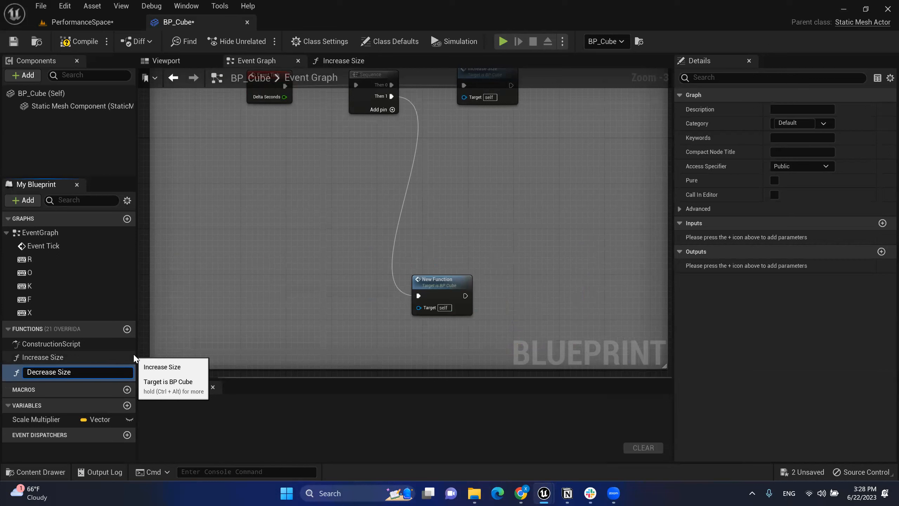
key("Return")
Step: Line up Decrease Size under Increase Size and shrink the comment box around the group
left_click_drag(455, 284, 488, 151)
right_click_drag(539, 165, 514, 164)
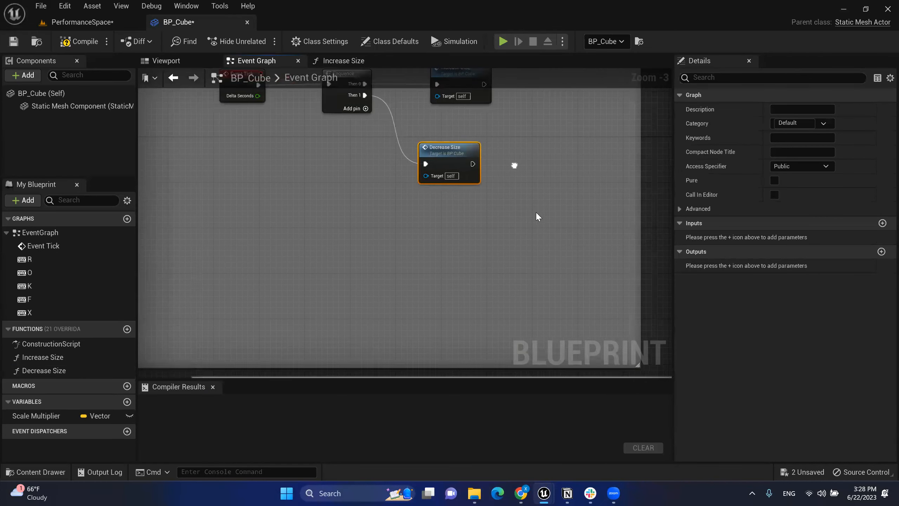
scroll(535, 213, "down", 1)
left_click_drag(476, 328, 509, 196)
left_click_drag(556, 161, 512, 155)
right_click_drag(513, 155, 481, 201)
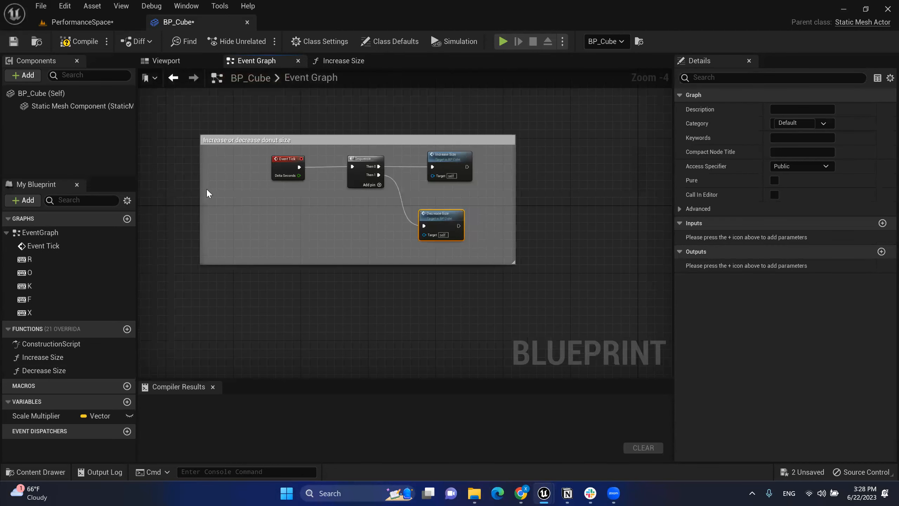
left_click_drag(244, 191, 266, 190)
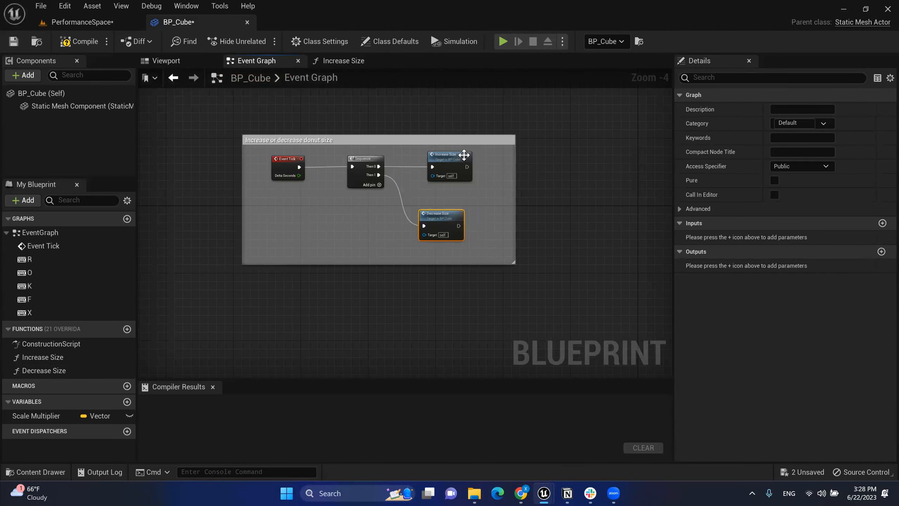
scroll(464, 156, "up", 2)
left_click_drag(455, 250, 468, 250)
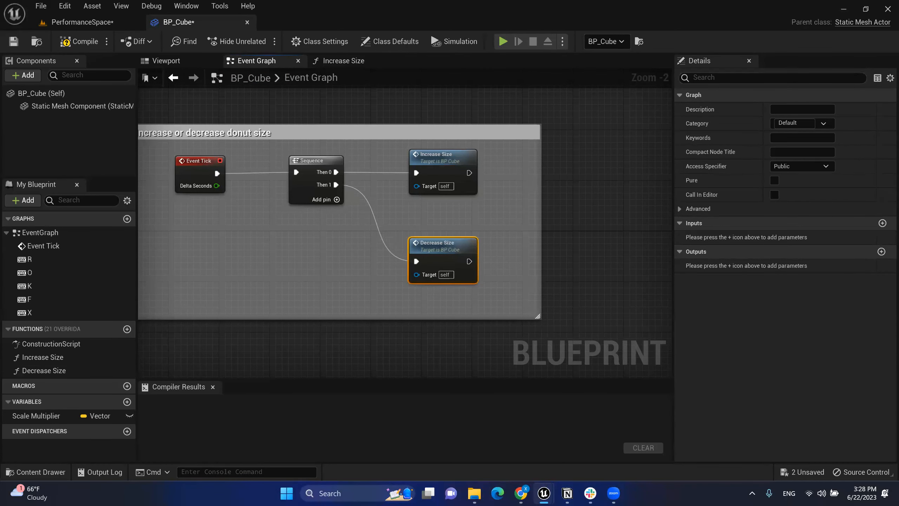
right_click_drag(407, 245, 423, 232)
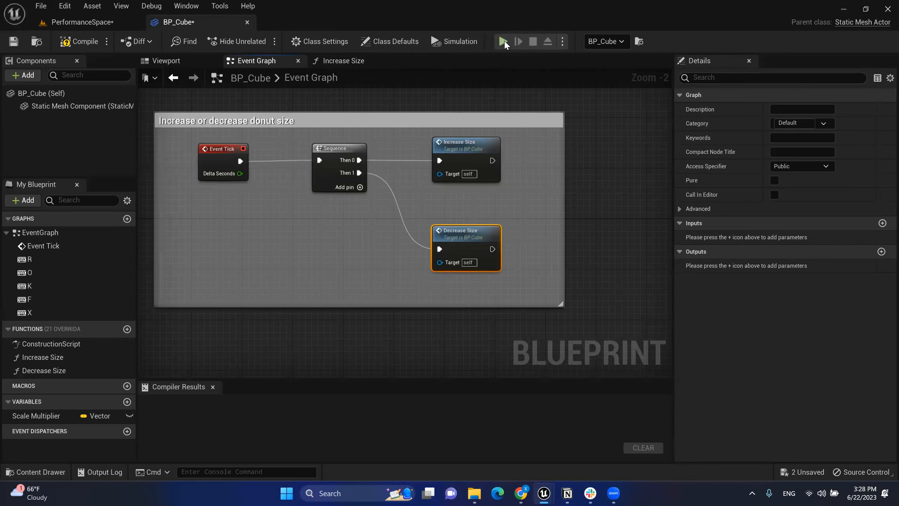
left_click(503, 42)
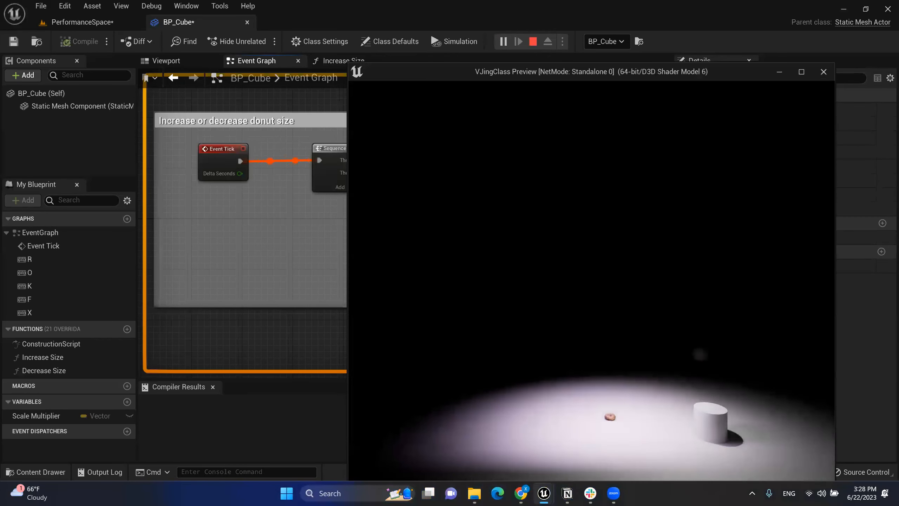
key("w")
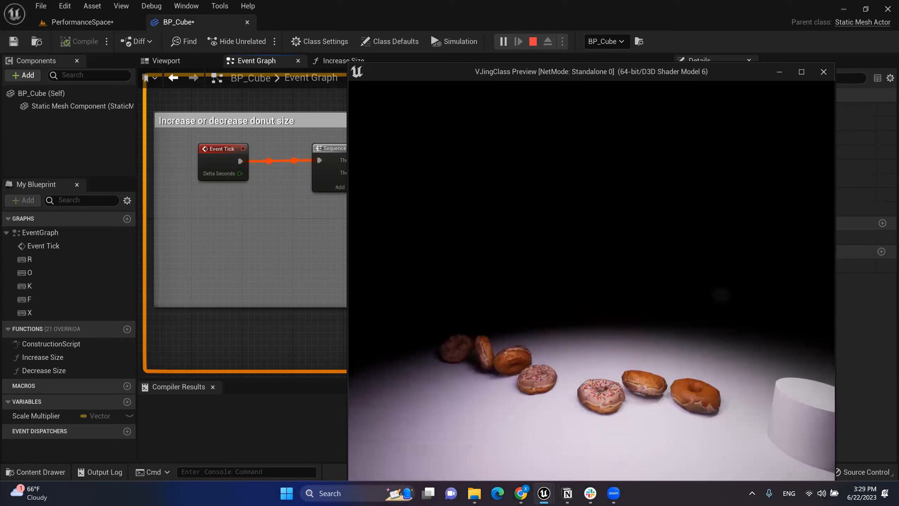
key("x")
key("x")
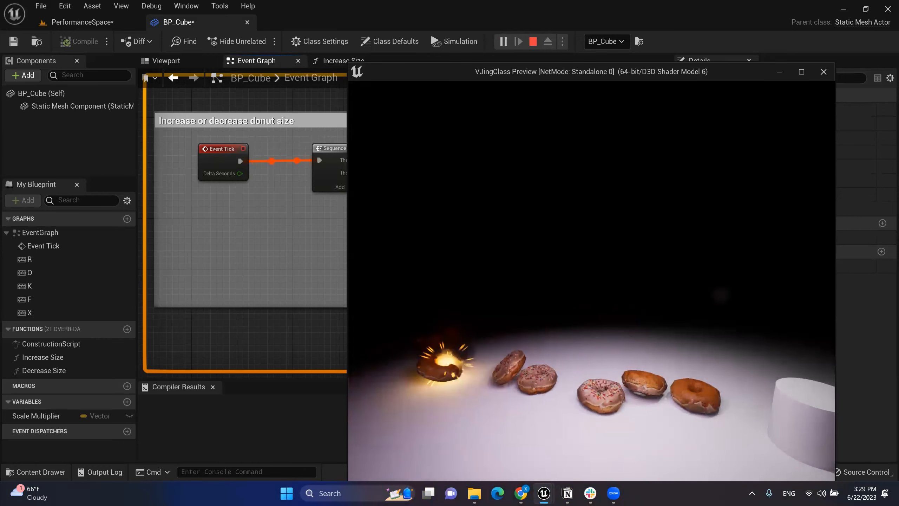
key("x")
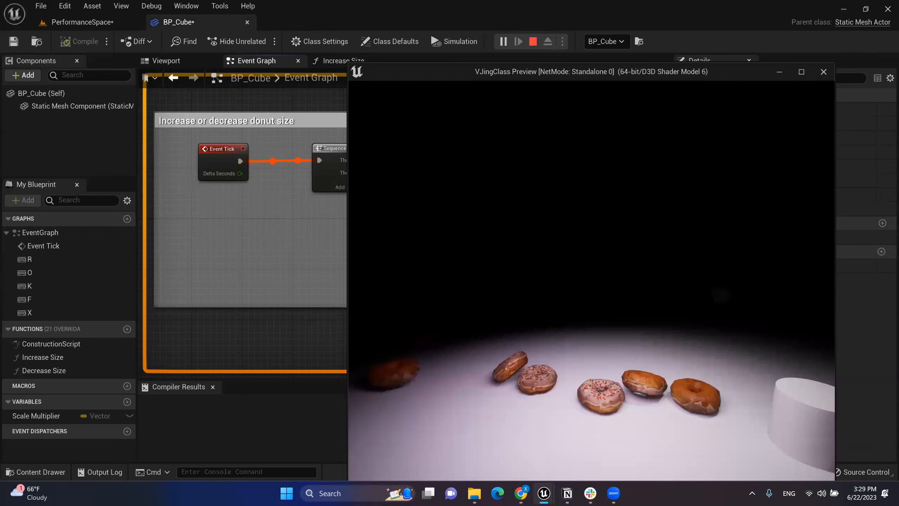
mouse_move(552, 493)
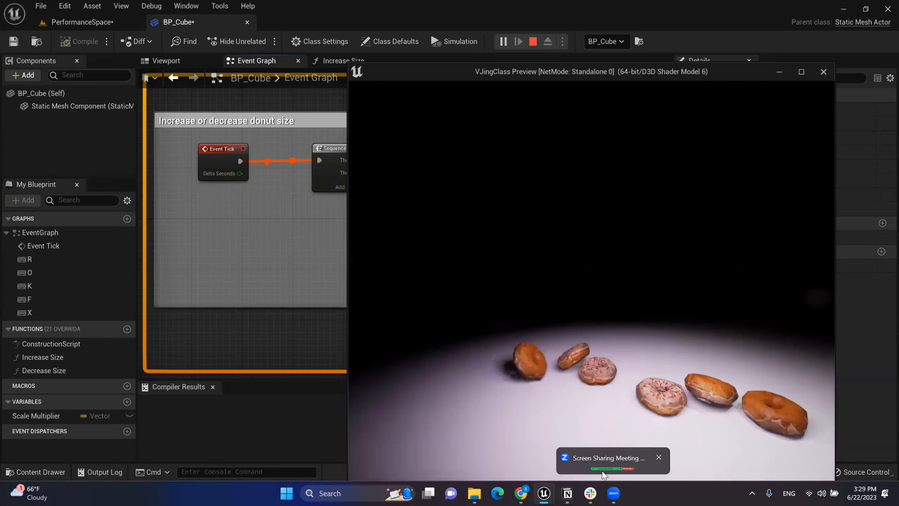
key("Escape")
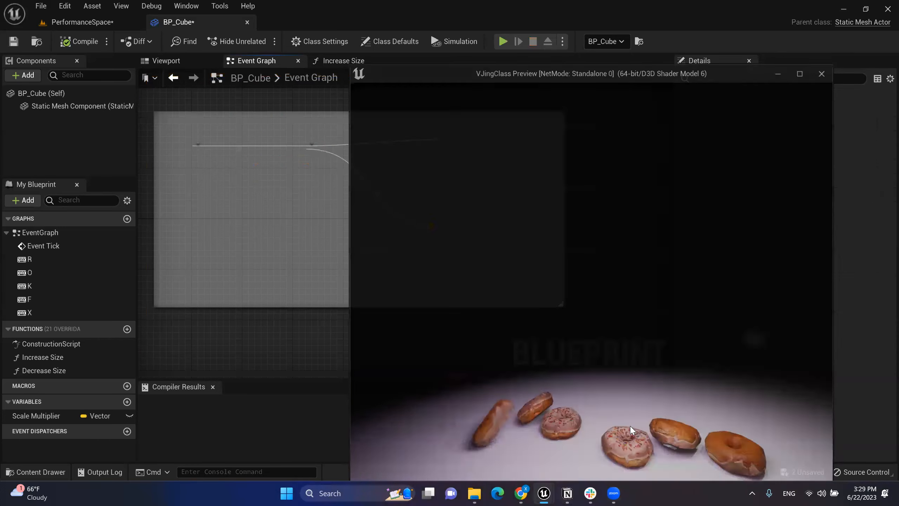
scroll(566, 312, "down", 2)
right_click_drag(564, 319, 502, 204)
scroll(537, 257, "down", 2)
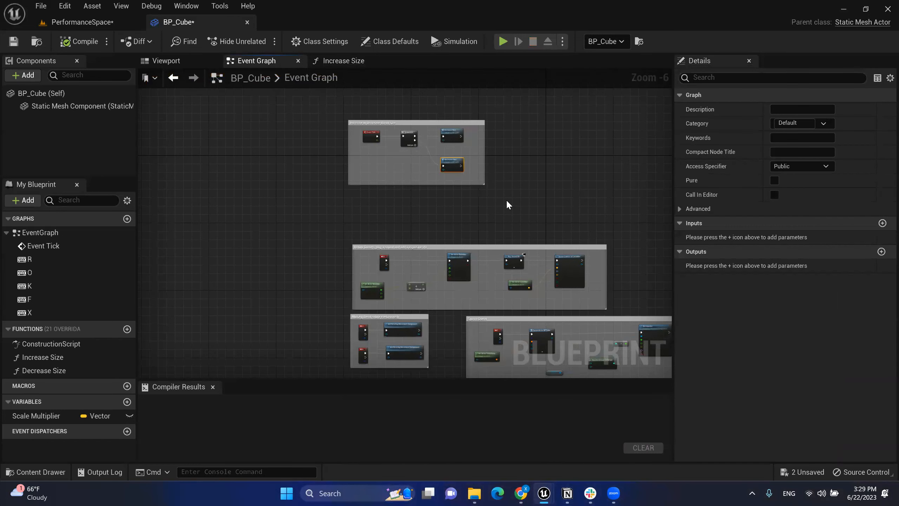
right_click_drag(522, 209, 479, 144)
right_click_drag(519, 255, 505, 193)
scroll(357, 157, "up", 9)
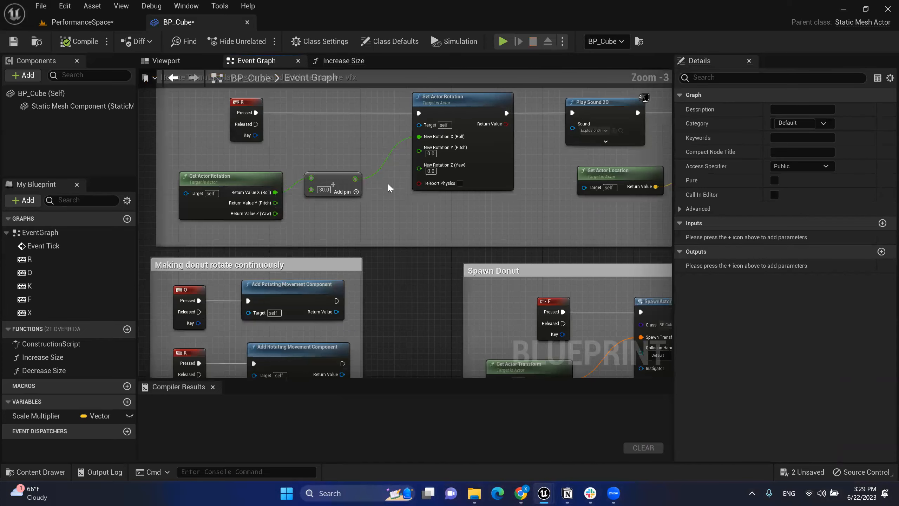
right_click_drag(375, 152, 344, 101)
right_click_drag(428, 211, 359, 132)
right_click_drag(460, 253, 364, 214)
scroll(415, 227, "up", 3)
right_click_drag(430, 244, 404, 199)
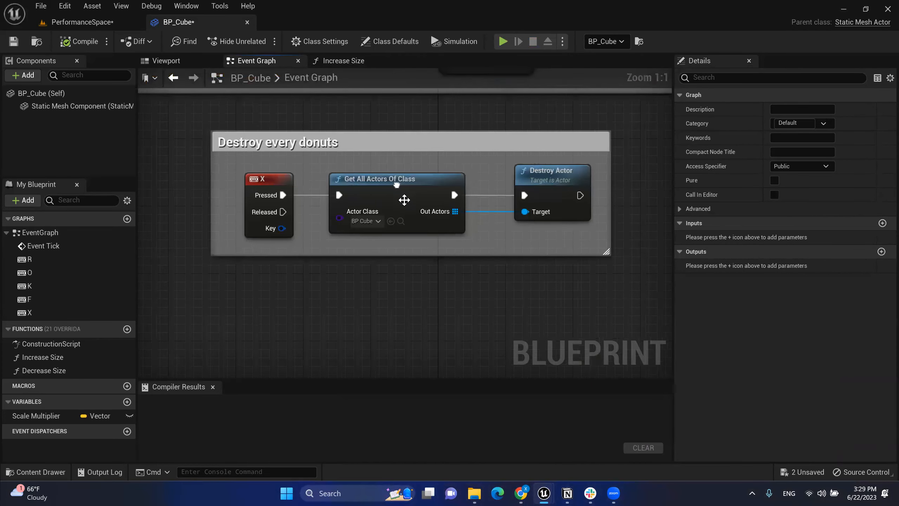
left_click(503, 41)
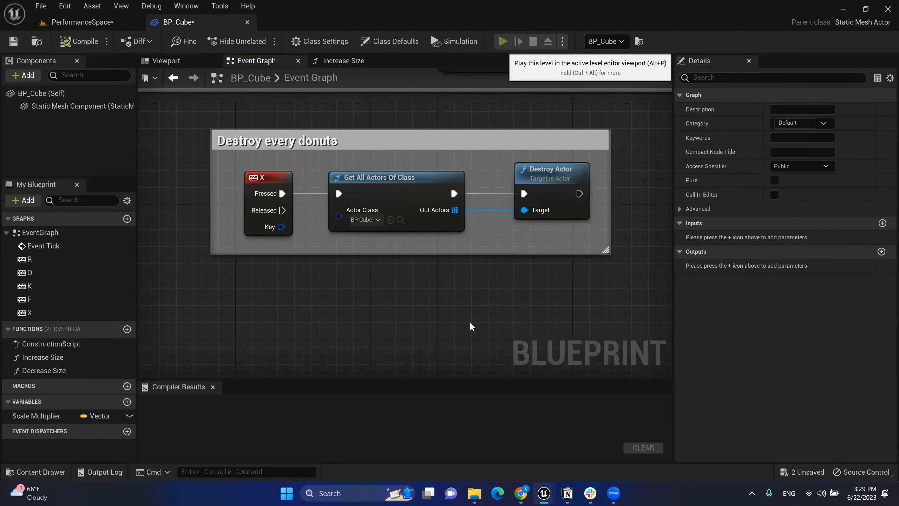
key("f")
key("f")
key("f")
key("f")
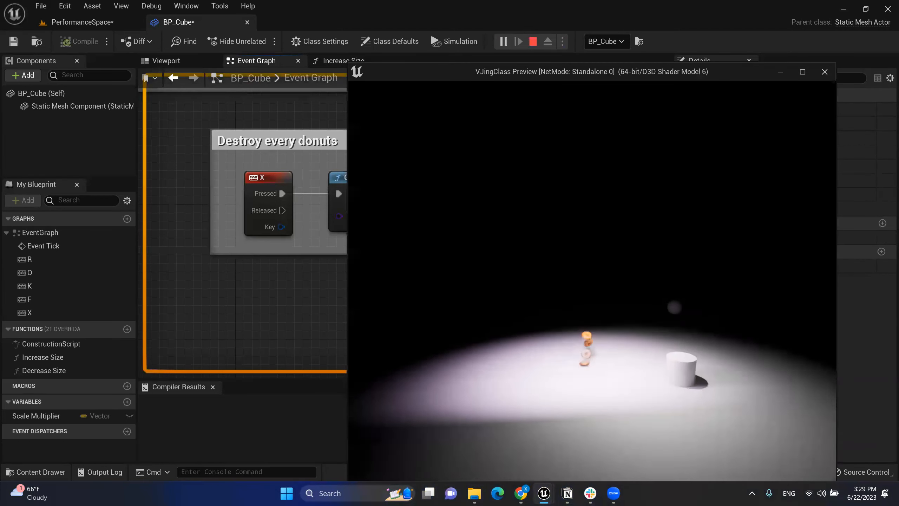
key("w")
key("f")
key("f")
key("f")
key("f")
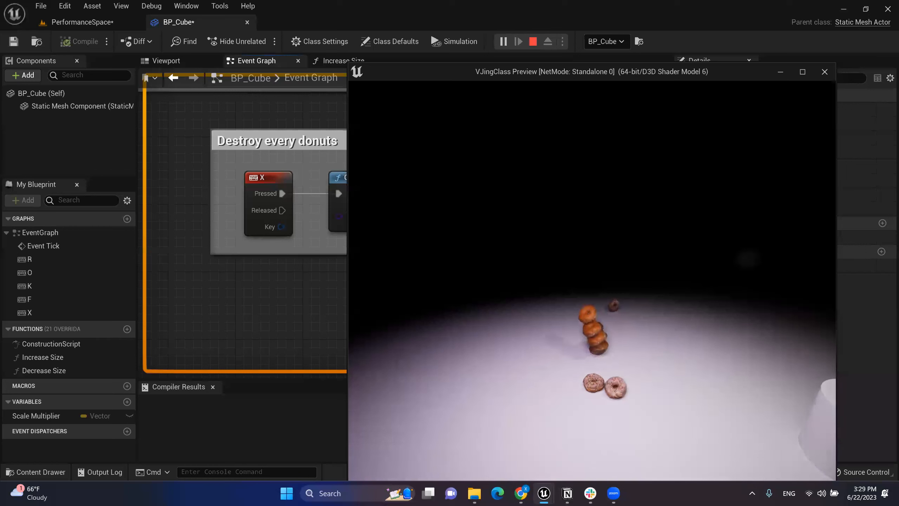
key("x")
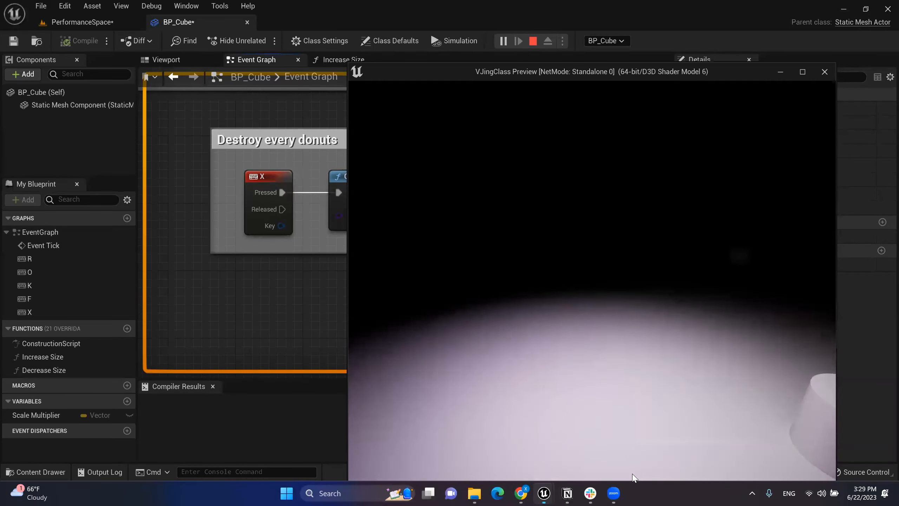
key("Escape")
left_click(389, 178)
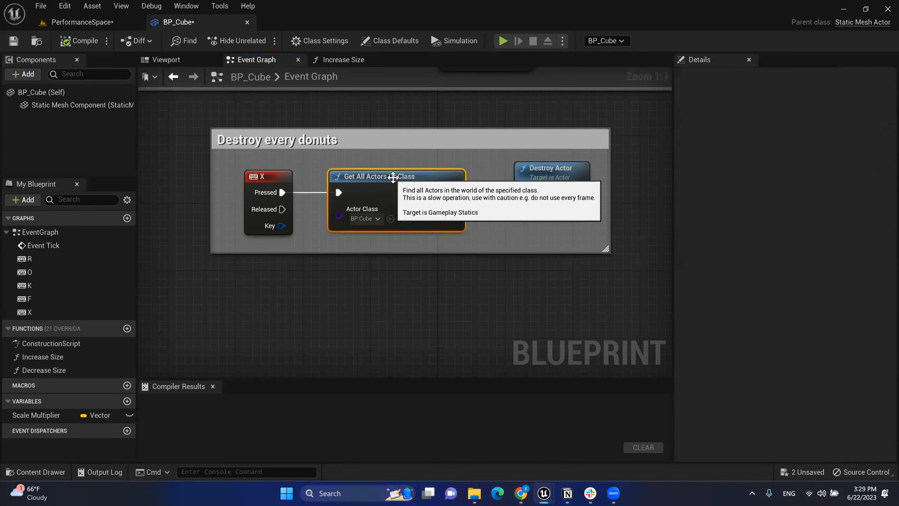
right_click_drag(368, 123, 422, 279)
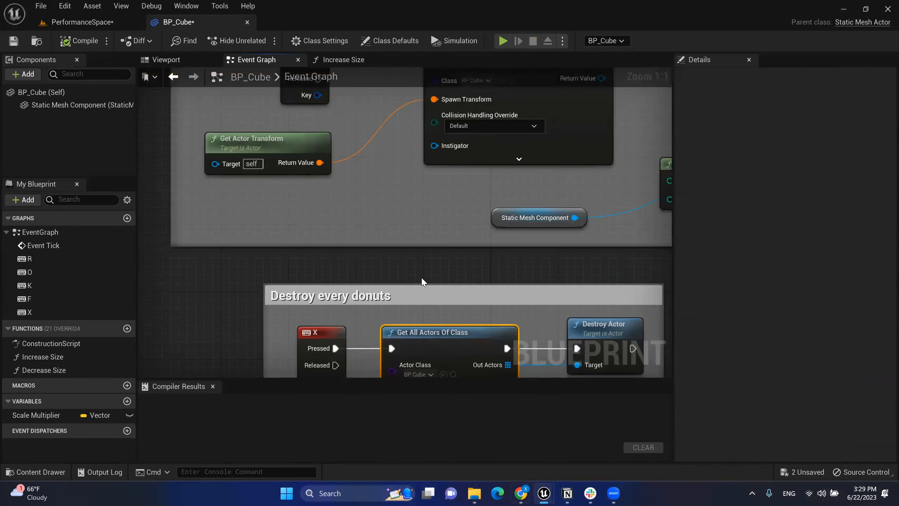
scroll(407, 260, "down", 2)
right_click_drag(380, 219, 407, 300)
right_click_drag(311, 110, 348, 242)
right_click_drag(328, 189, 444, 247)
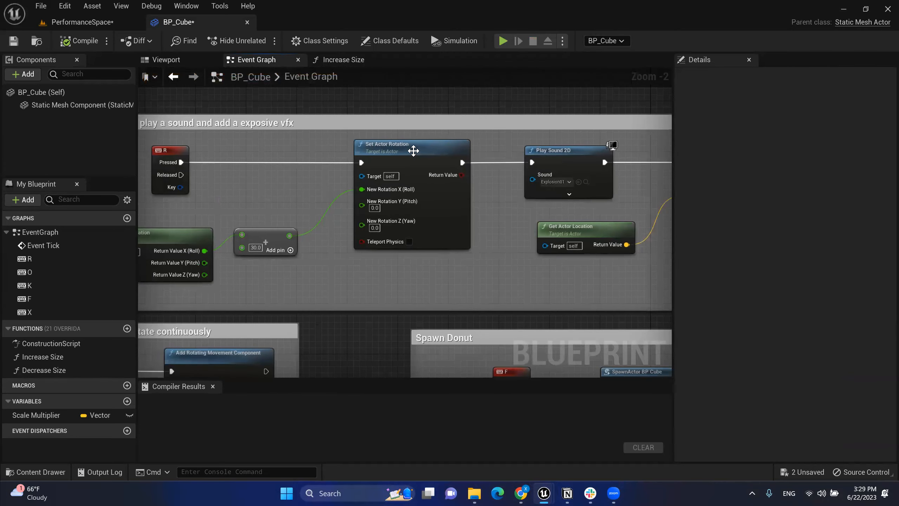
right_click_drag(496, 326, 404, 135)
right_click_drag(484, 239, 437, 134)
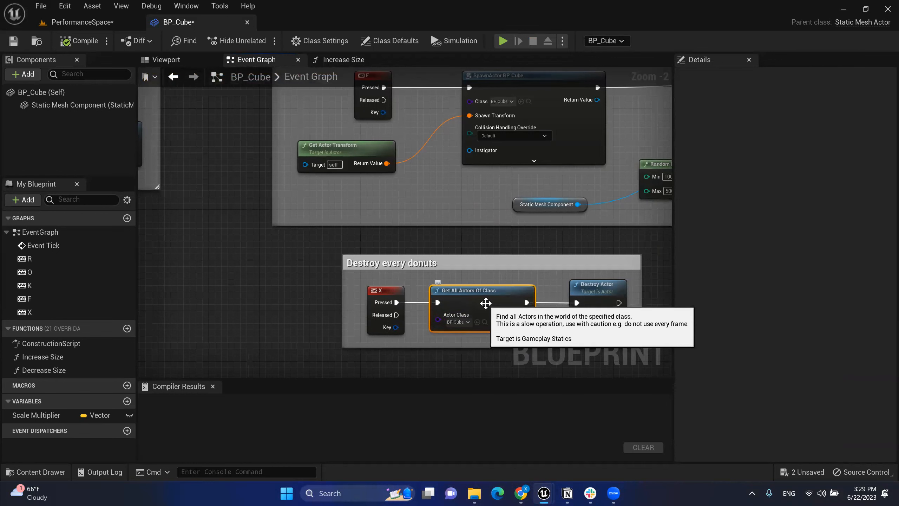
left_click(254, 234)
right_click_drag(230, 141, 390, 318)
right_click_drag(297, 157, 405, 251)
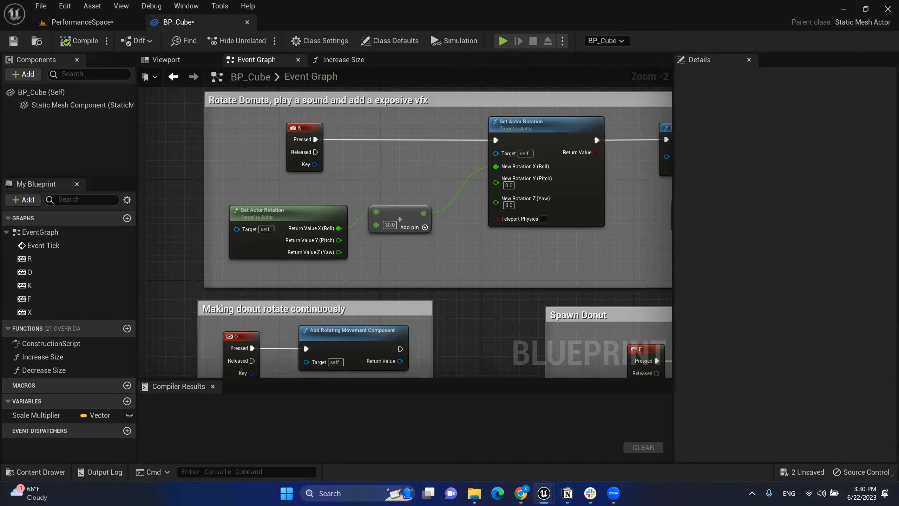
right_click_drag(471, 304, 334, 100)
right_click_drag(643, 375, 562, 280)
Step: Add a Get All Actors Of Class node right after the R key event
left_click(547, 258)
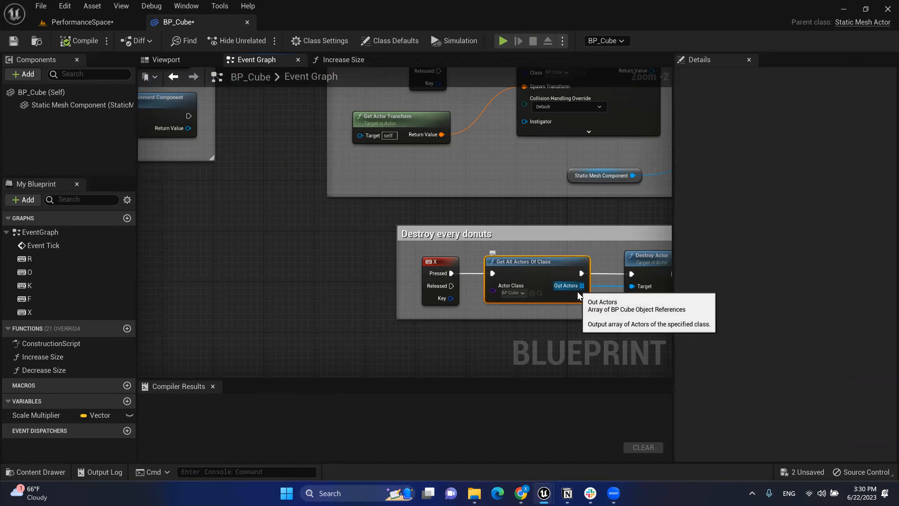
right_click_drag(293, 111, 380, 332)
right_click_drag(171, 79, 292, 202)
left_click_drag(299, 169, 305, 211)
type("get a")
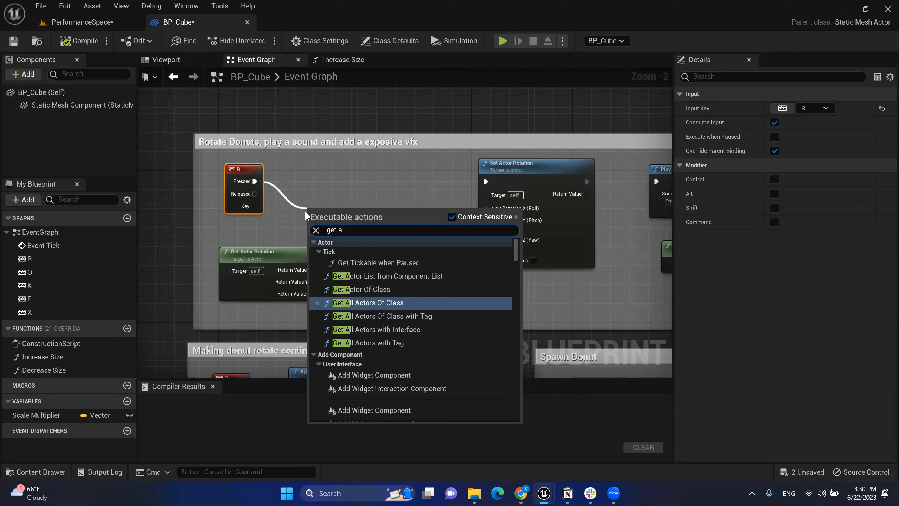
left_click(380, 303)
left_click_drag(361, 206, 351, 168)
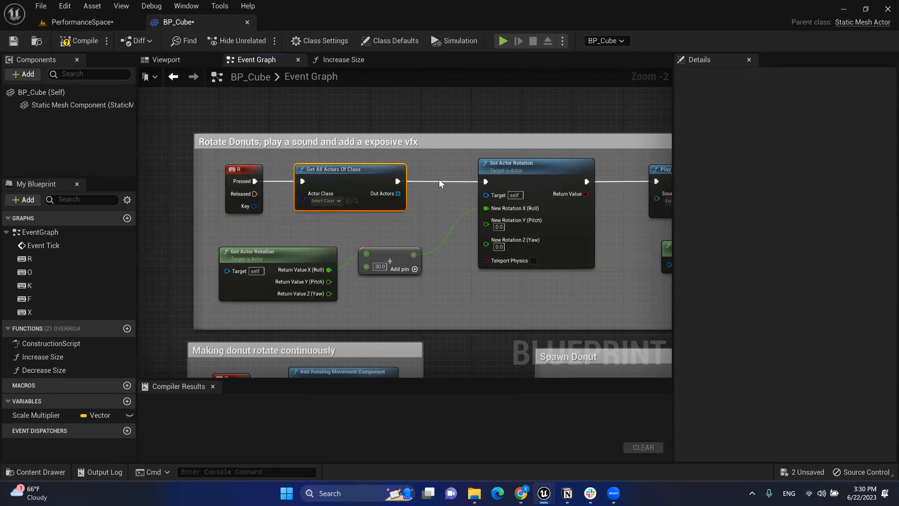
mouse_move(398, 194)
left_mouse_down()
mouse_move(485, 199)
mouse_move(391, 194)
mouse_move(398, 194)
left_mouse_up()
Step: Set the node's Actor Class to BP_Cube and nudge it into place
left_click(326, 201)
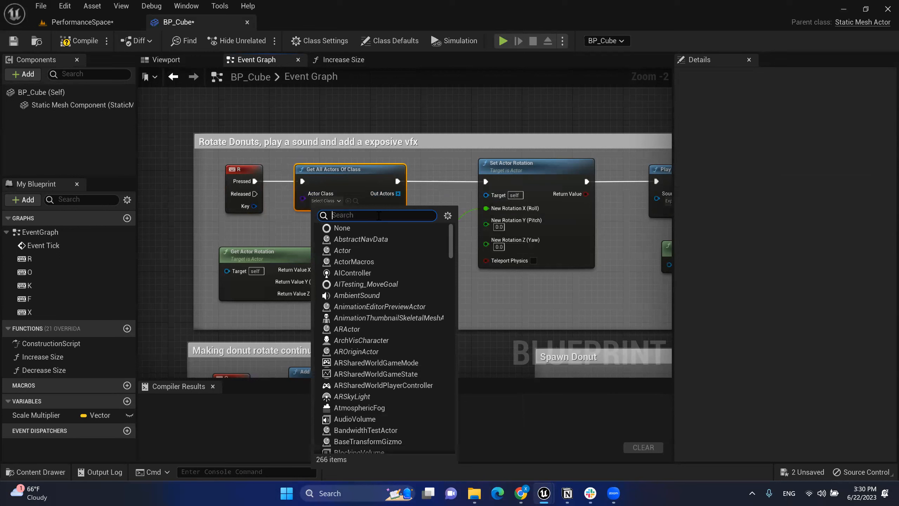
type("bp_cube")
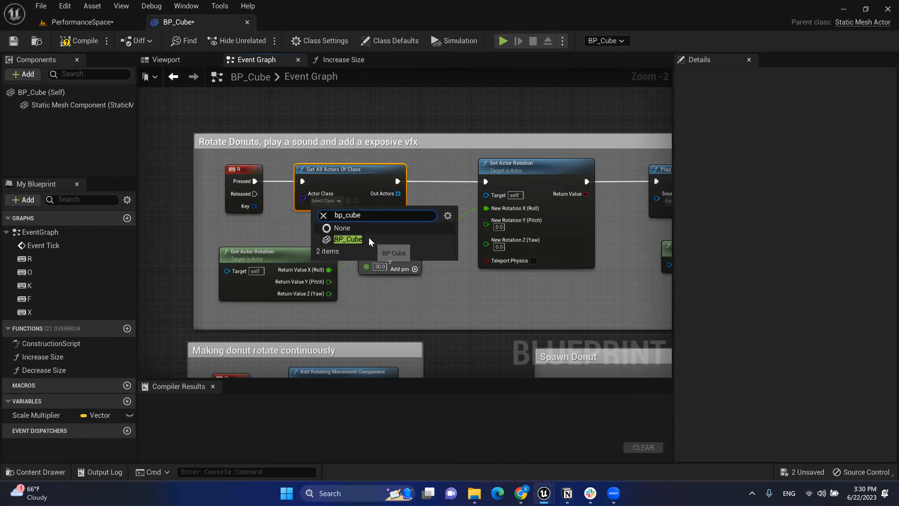
left_click(369, 238)
left_click_drag(389, 197, 488, 197)
left_click(391, 217)
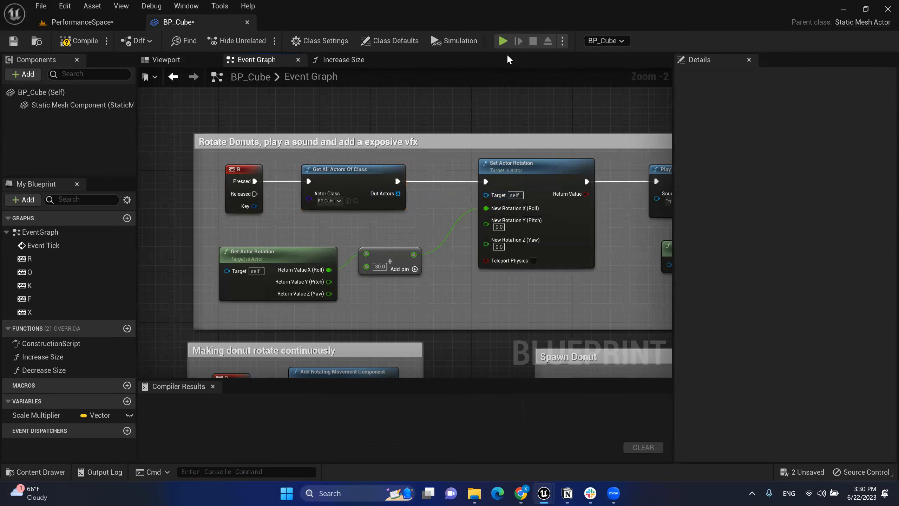
key("alt+p")
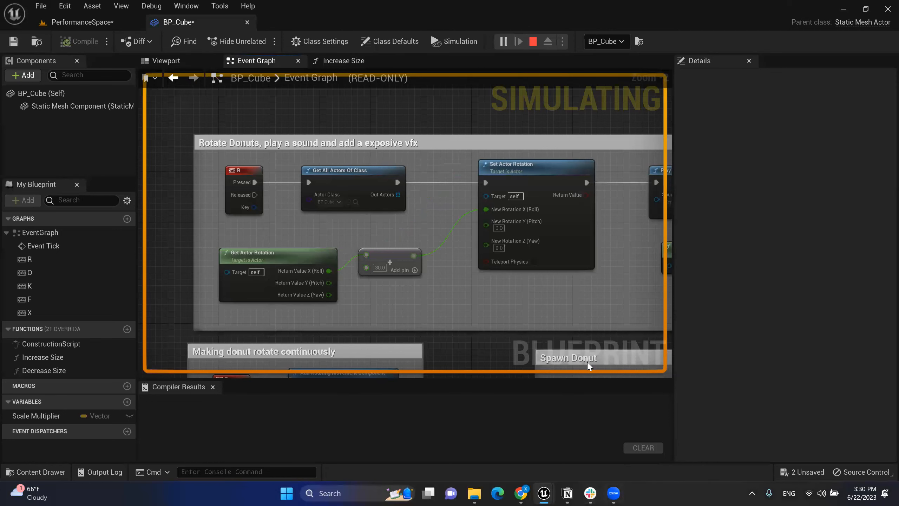
key("r")
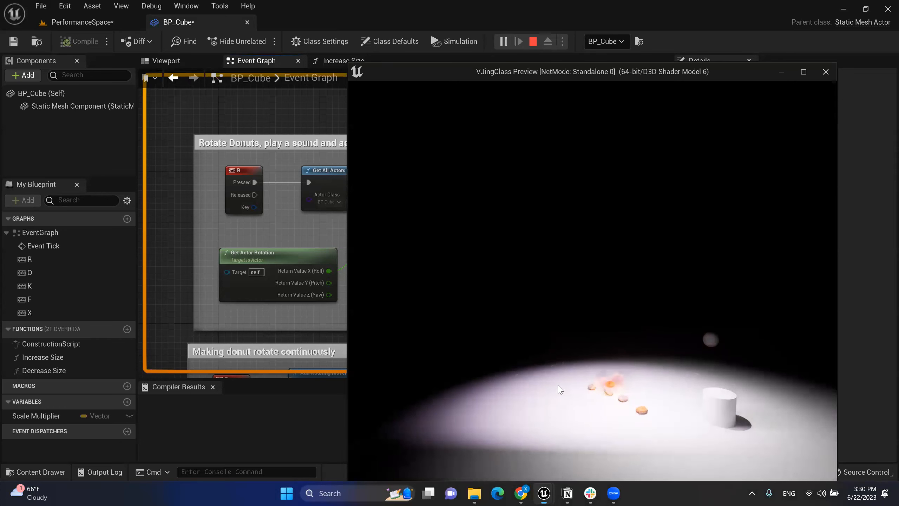
key("Escape")
left_click(370, 175)
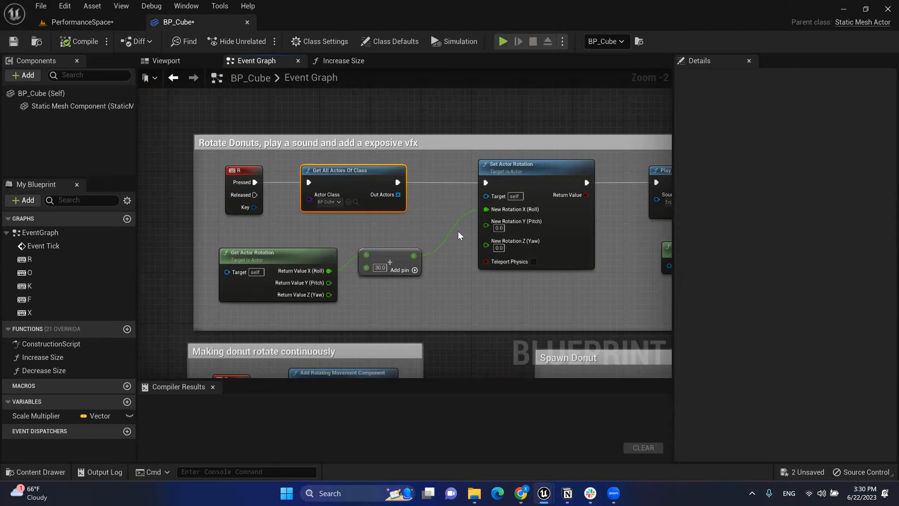
scroll(471, 189, "up", 2)
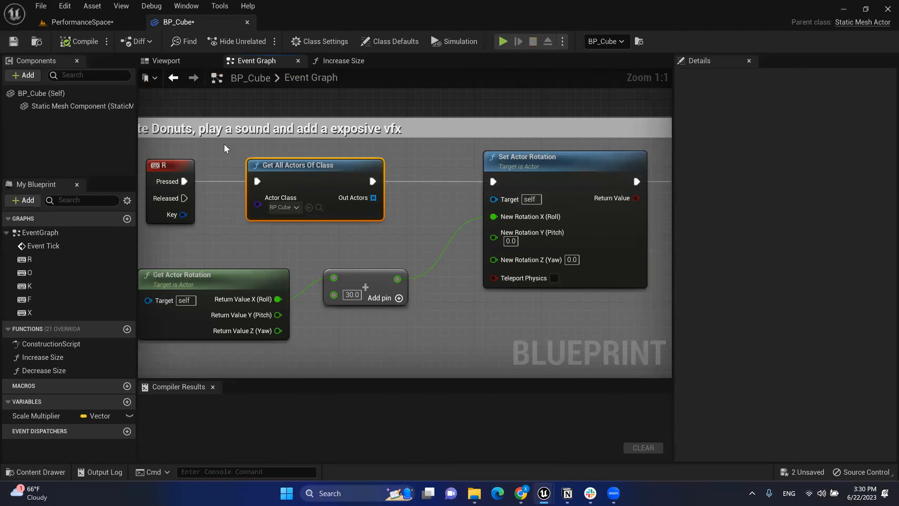
Step: Delete the Get All Actors Of Class node from the R key chain
left_click(408, 236)
left_click_drag(371, 199, 436, 196)
left_click(420, 171)
left_click(593, 180)
left_click_drag(459, 139, 613, 290)
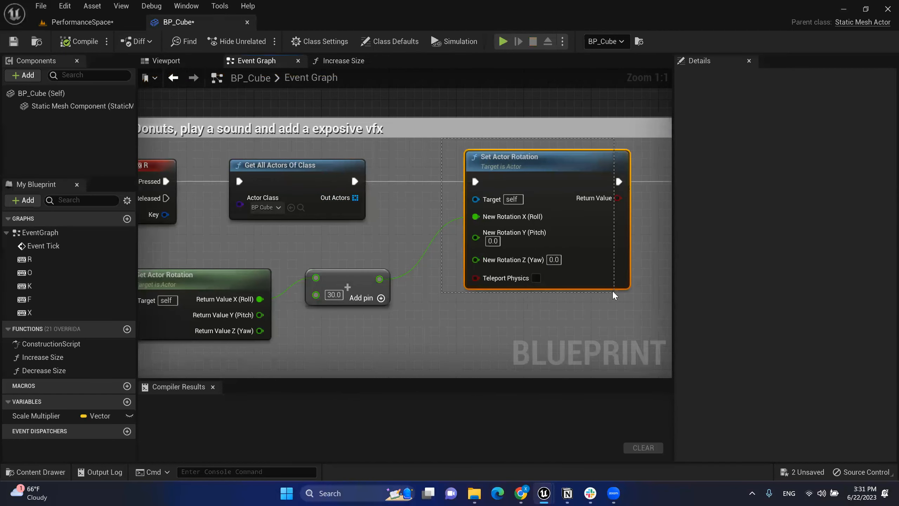
left_click(361, 197)
key("Delete")
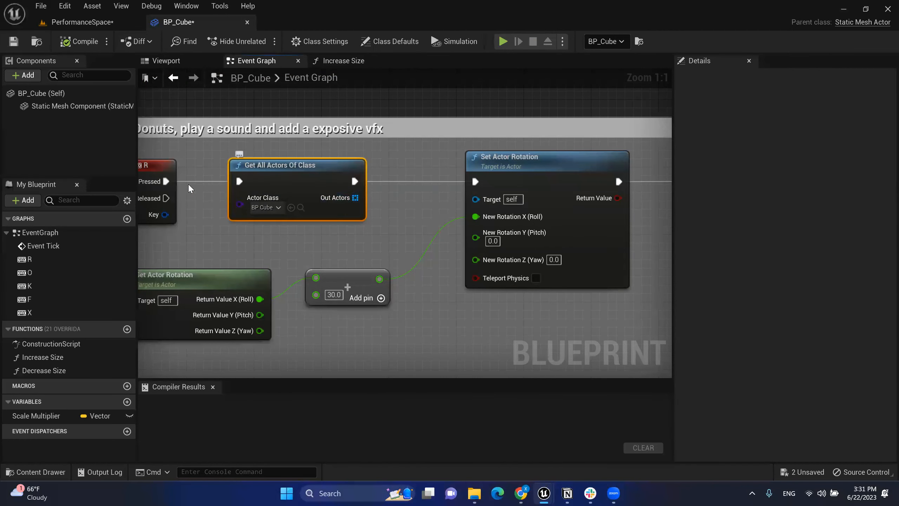
Step: Wire R's Pressed exec pin directly into Set Actor Rotation
left_click_drag(166, 182, 477, 181)
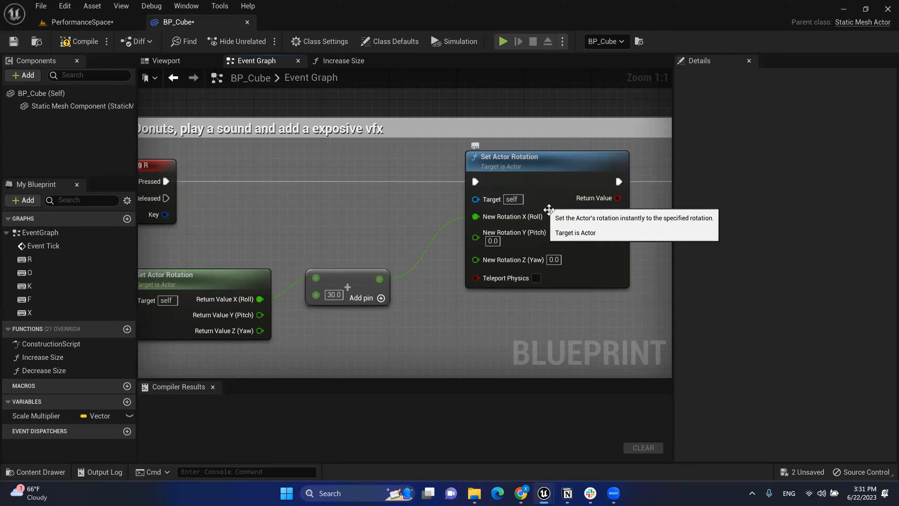
scroll(546, 209, "down", 3)
right_click_drag(557, 252, 450, 245)
scroll(506, 241, "down", 1)
scroll(465, 144, "down", 1)
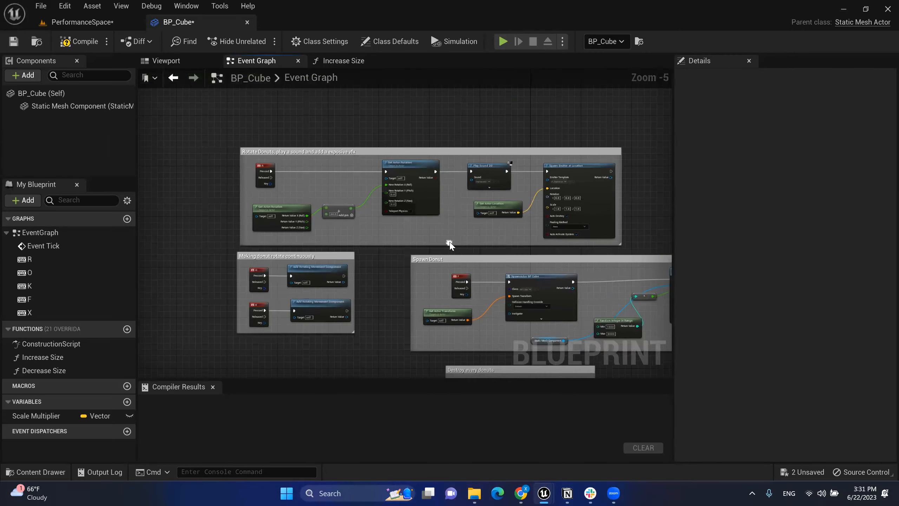
scroll(450, 245, "down", 1)
scroll(470, 171, "down", 1)
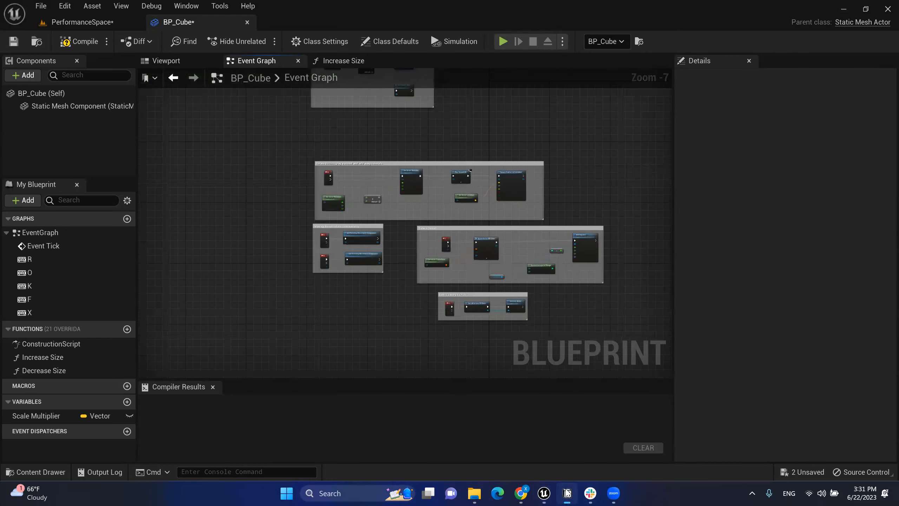
Step: Check the Material agenda item in the lesson notes, then return to the Blueprint editor
left_click(568, 493)
left_click_drag(260, 142, 258, 215)
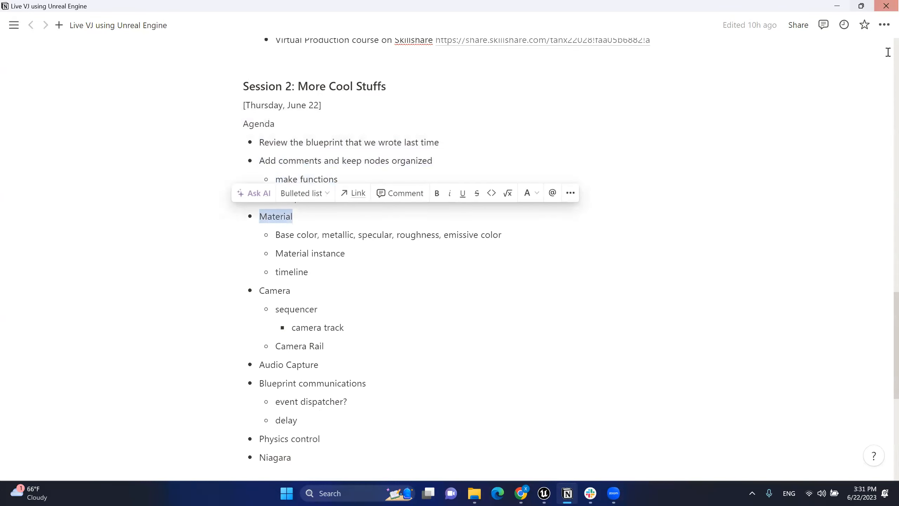
key("alt+Tab")
mouse_move(412, 184)
right_mouse_down()
mouse_move(409, 260)
mouse_move(404, 199)
right_mouse_up()
right_click(406, 176)
left_click(141, 82)
Step: Compile BP_Cube and select the donut mesh in the Viewport to show its MI_Donut material
left_click(78, 43)
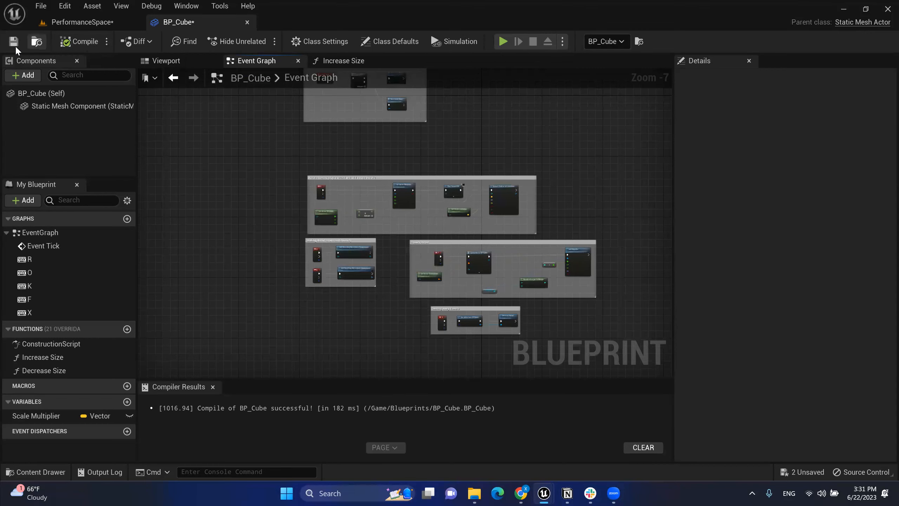
left_click(187, 60)
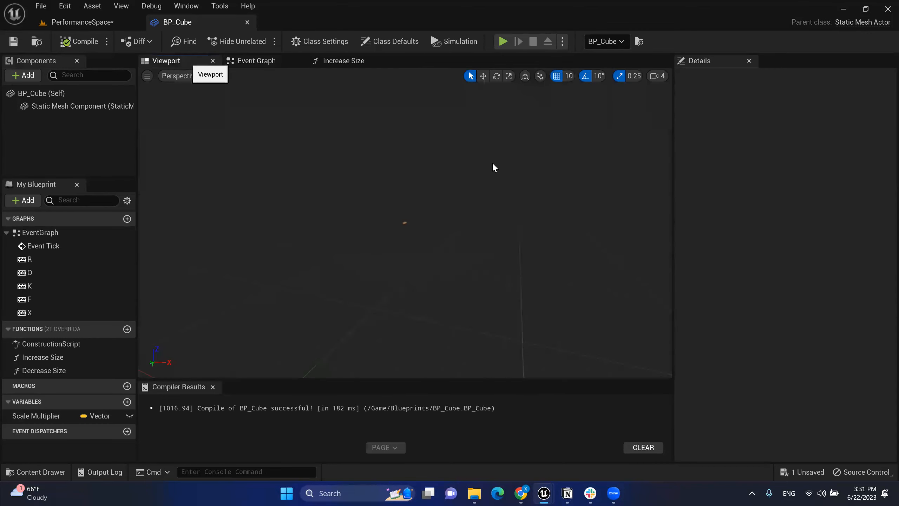
scroll(413, 213, "up", 5)
scroll(413, 212, "down", 3)
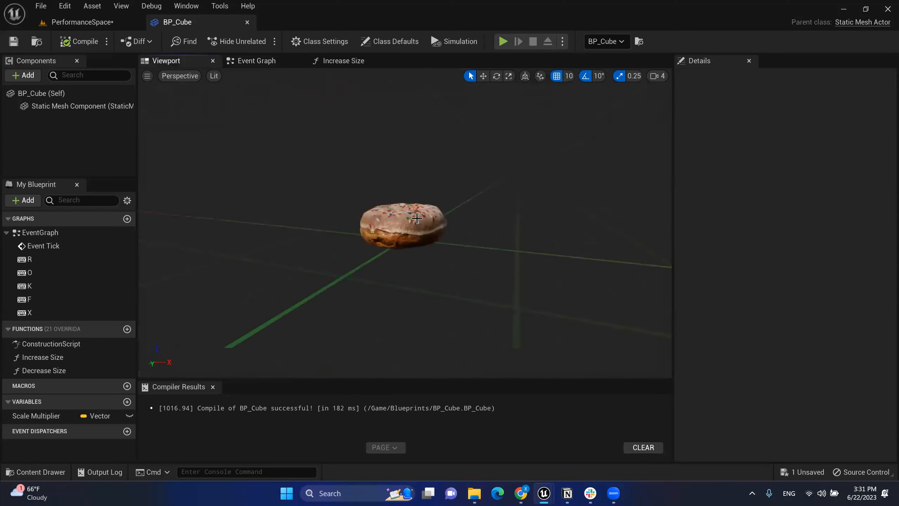
left_click(425, 221)
mouse_move(452, 227)
right_mouse_down()
mouse_move(452, 156)
mouse_move(452, 209)
right_mouse_up()
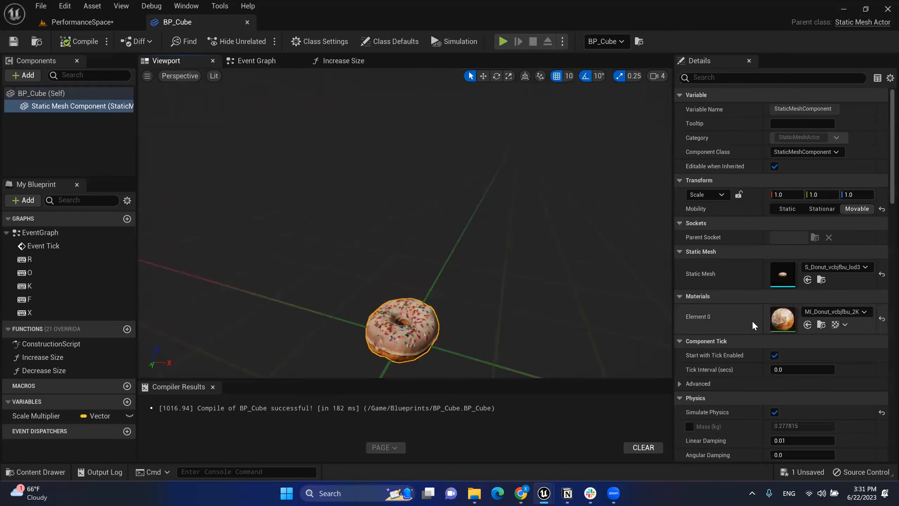
scroll(752, 321, "down", 1)
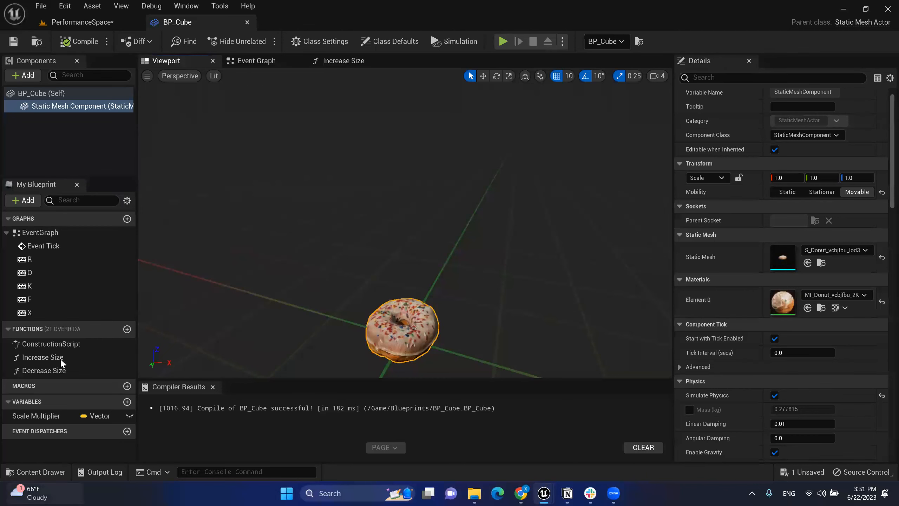
Step: Create a folder named Material under Content from the Content Drawer
left_click(99, 26)
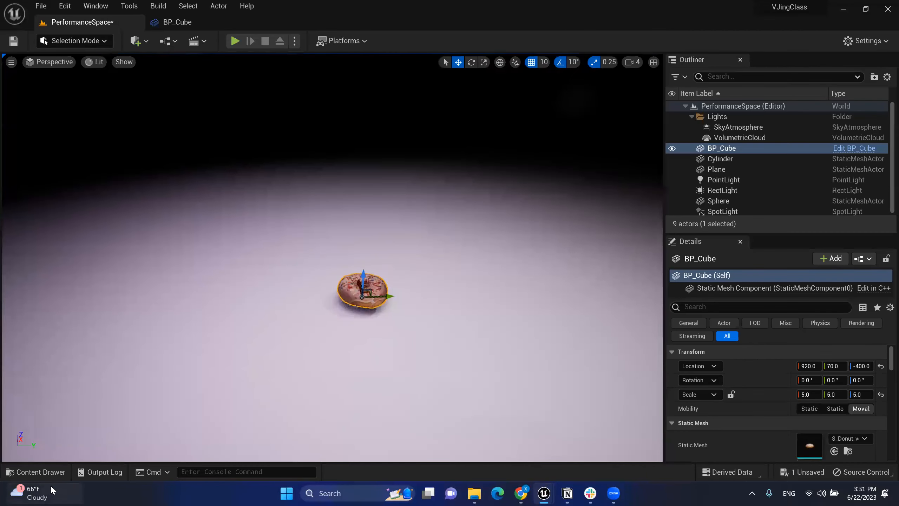
left_click(56, 473)
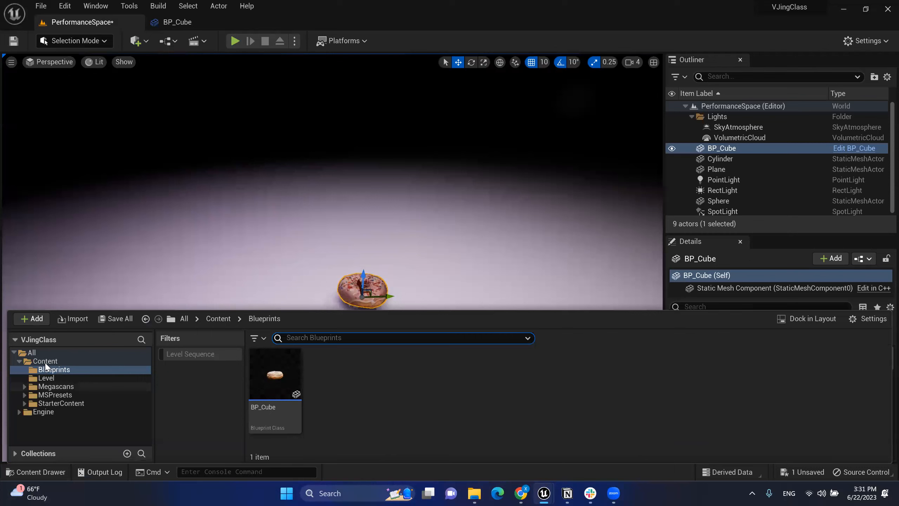
mouse_move(41, 488)
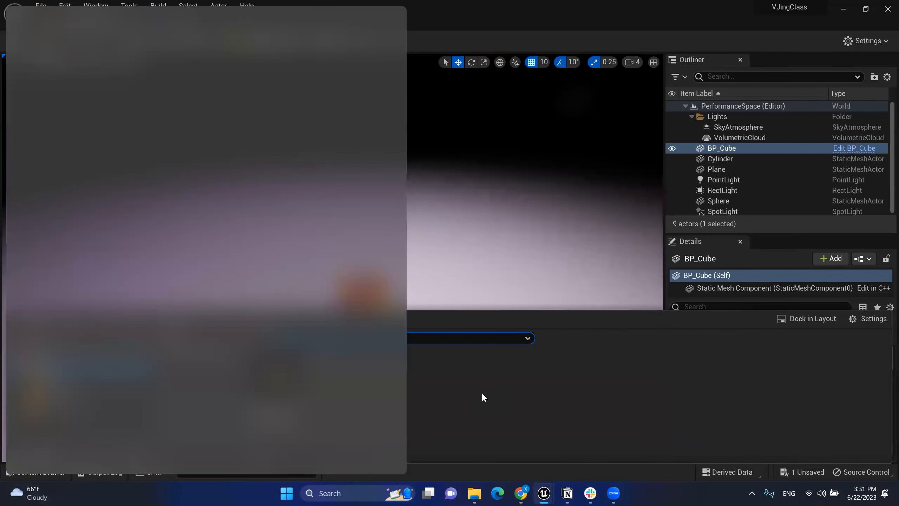
left_click(53, 362)
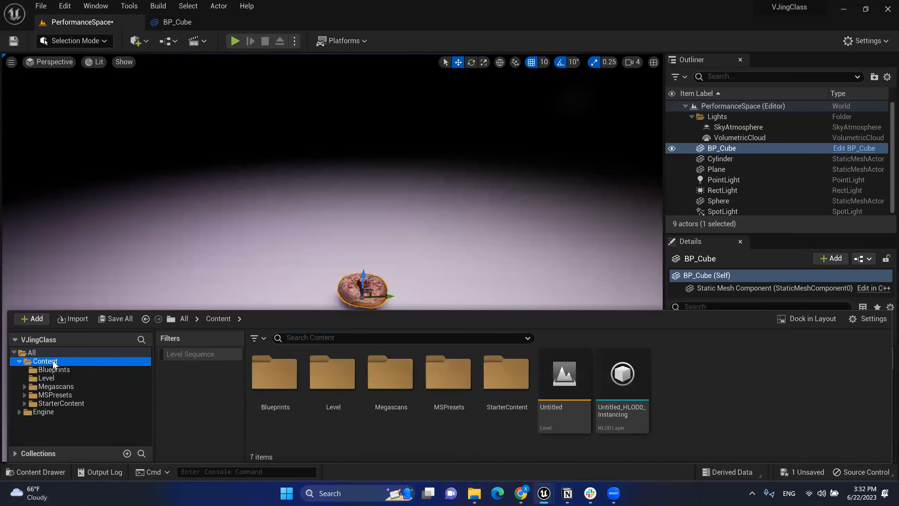
right_click(677, 381)
left_click(726, 162)
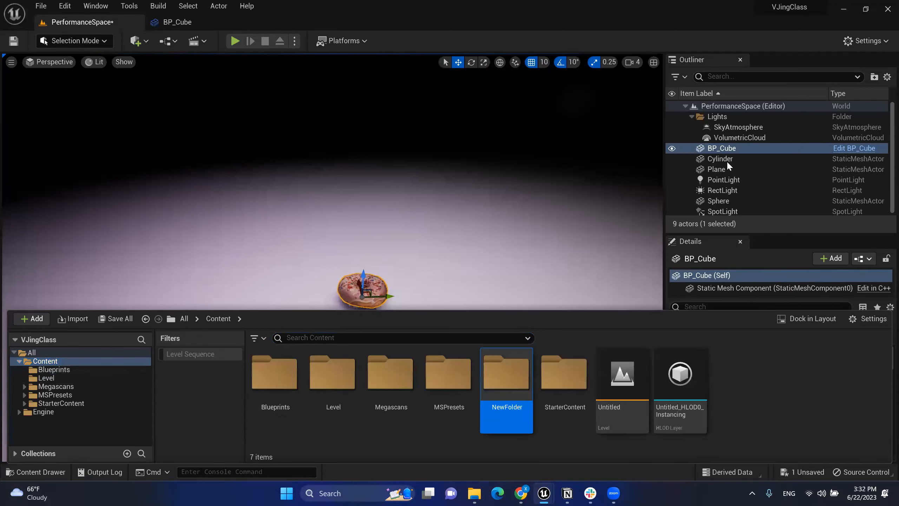
type("Material")
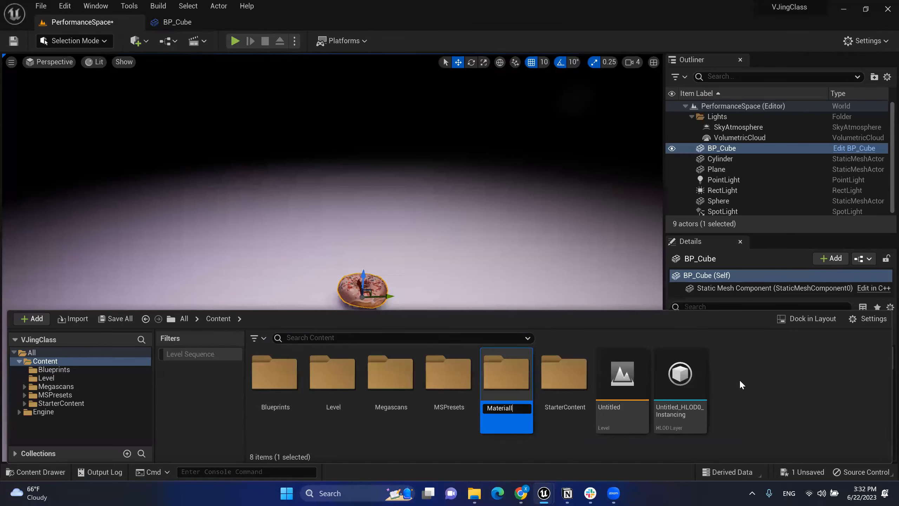
key("Return")
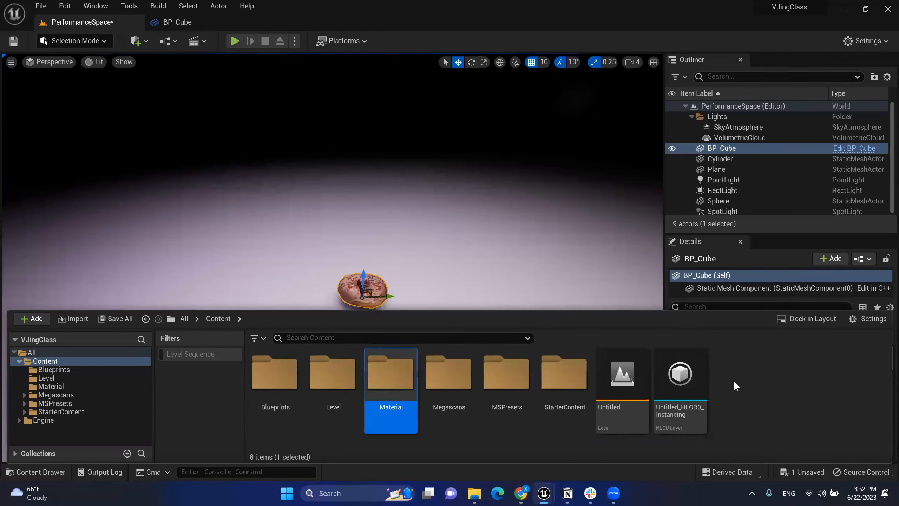
Step: Inside the Material folder, create a new material named M_Emissive
double_click(403, 379)
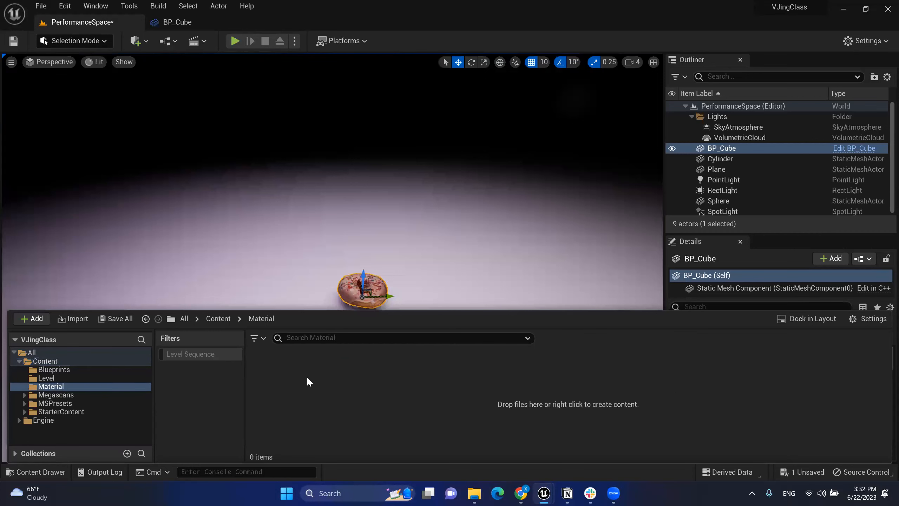
right_click(285, 373)
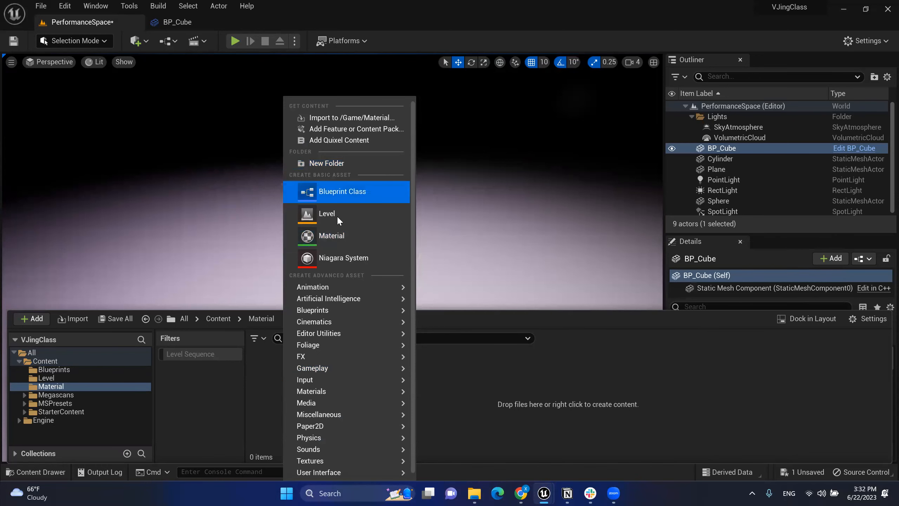
left_click(329, 236)
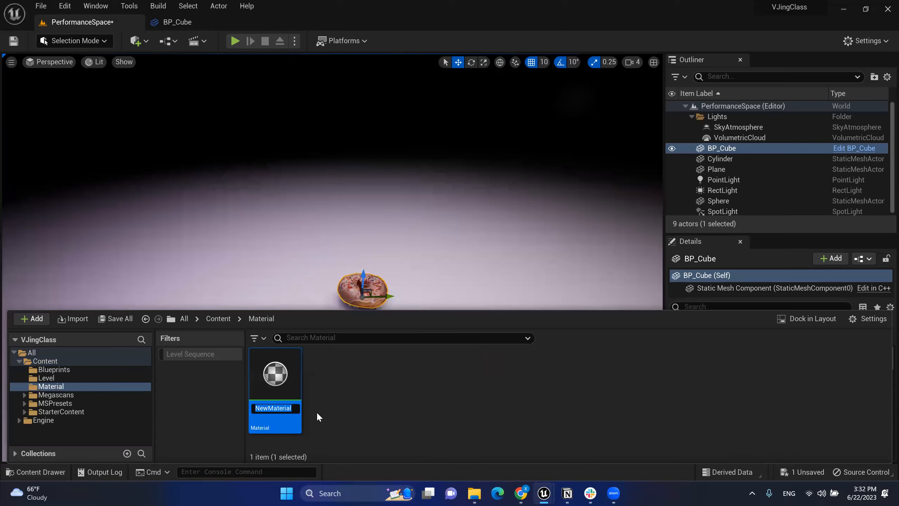
type("M")
type("_Emissive")
key("Return")
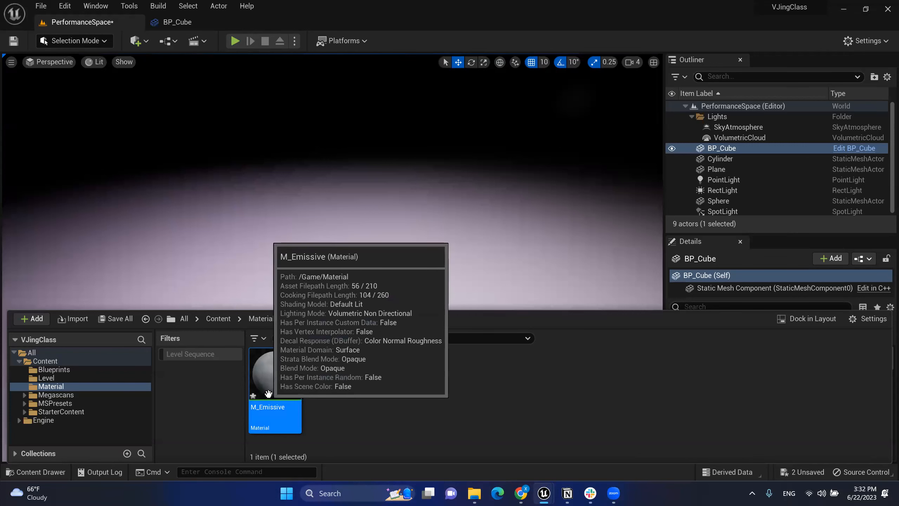
left_click(329, 415)
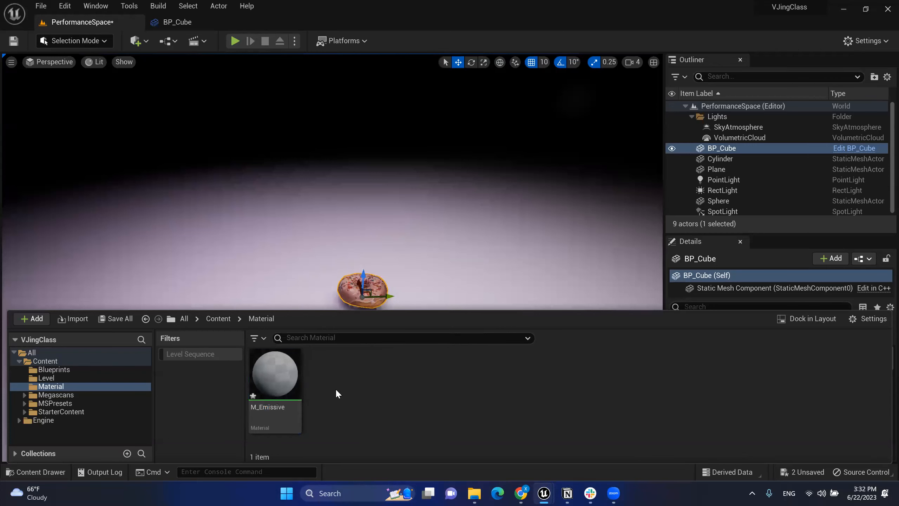
left_click(262, 378)
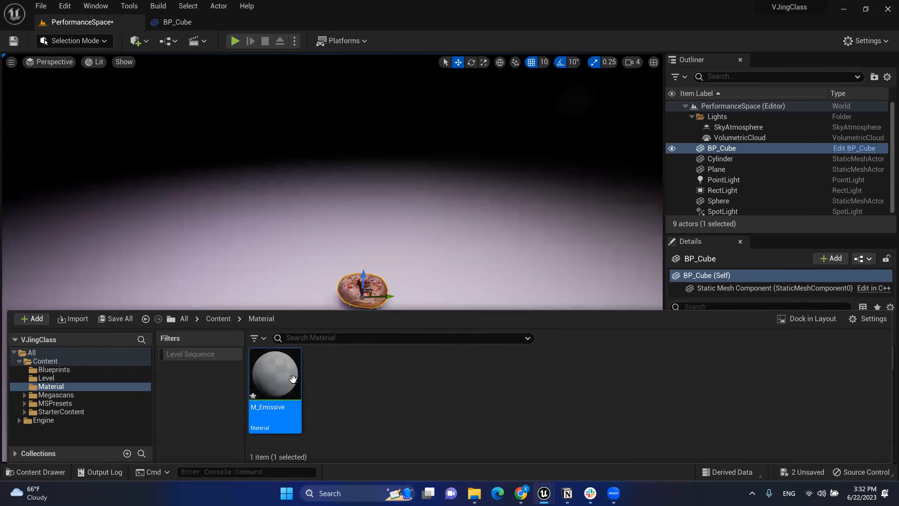
Step: Shift the M_Emissive result node right and place a Constant3Vector node beside it
left_click_drag(295, 382, 298, 388)
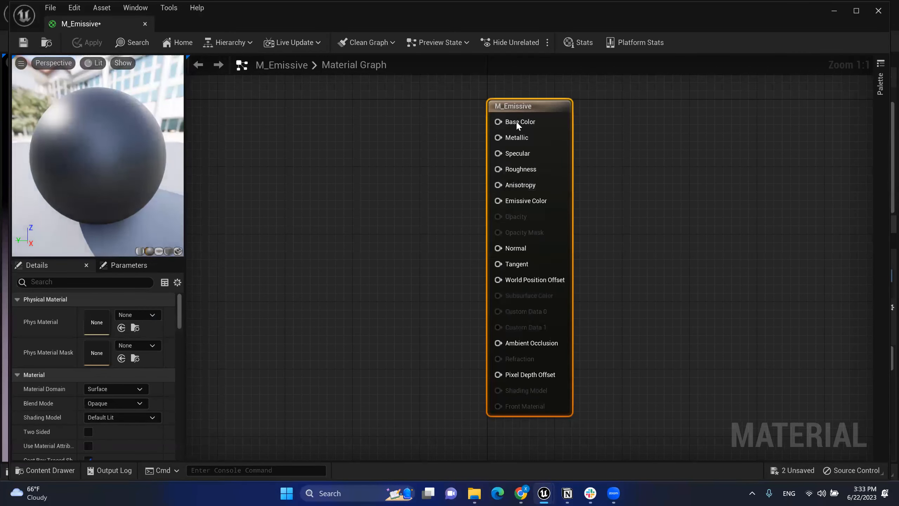
left_click_drag(522, 107, 547, 107)
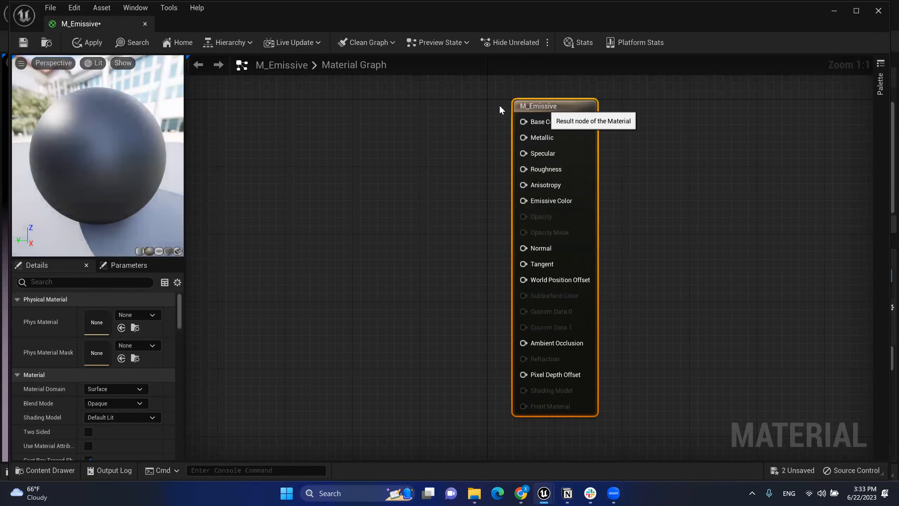
mouse_move(487, 107)
left_mouse_down()
mouse_move(615, 294)
mouse_move(628, 422)
mouse_move(486, 123)
left_mouse_up()
left_click(496, 123)
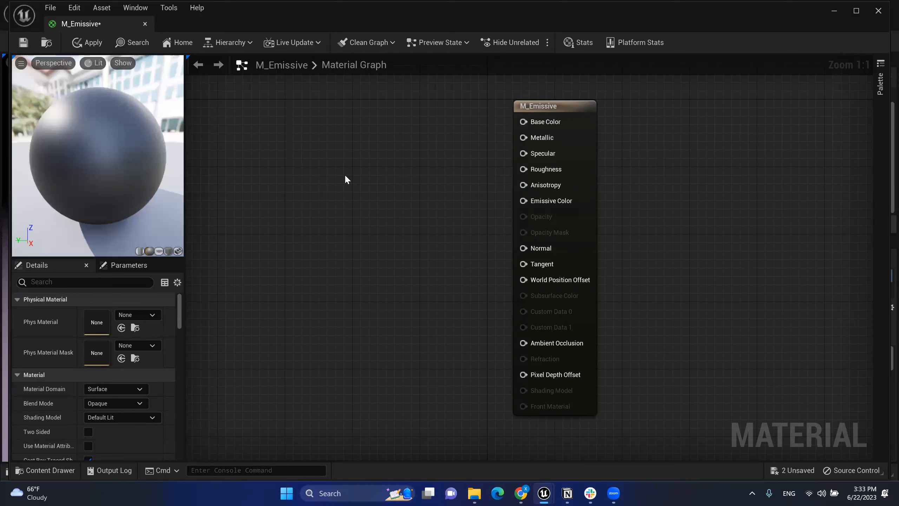
left_click(372, 153)
left_click_drag(399, 159, 354, 145)
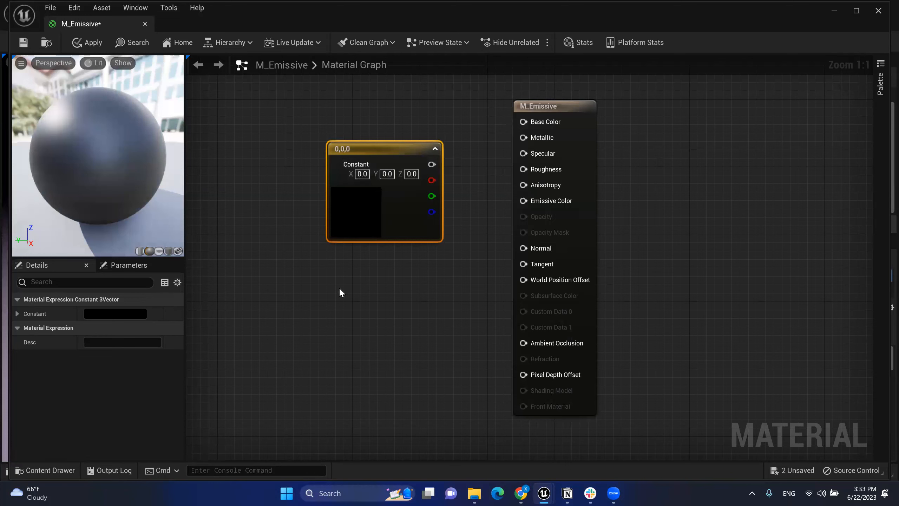
Step: Remove the extra Constant3Vector added by search and move the colour constant up
right_click(355, 266)
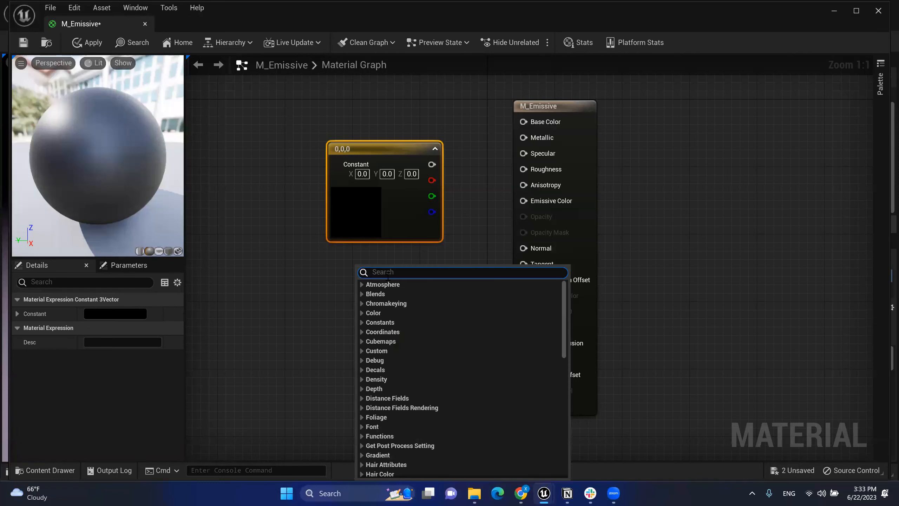
type("c")
key("BackSpace")
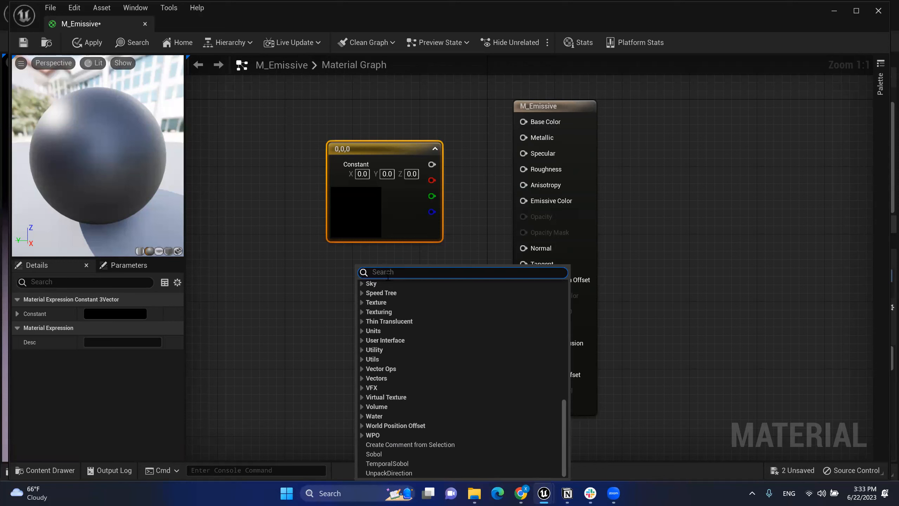
type("con")
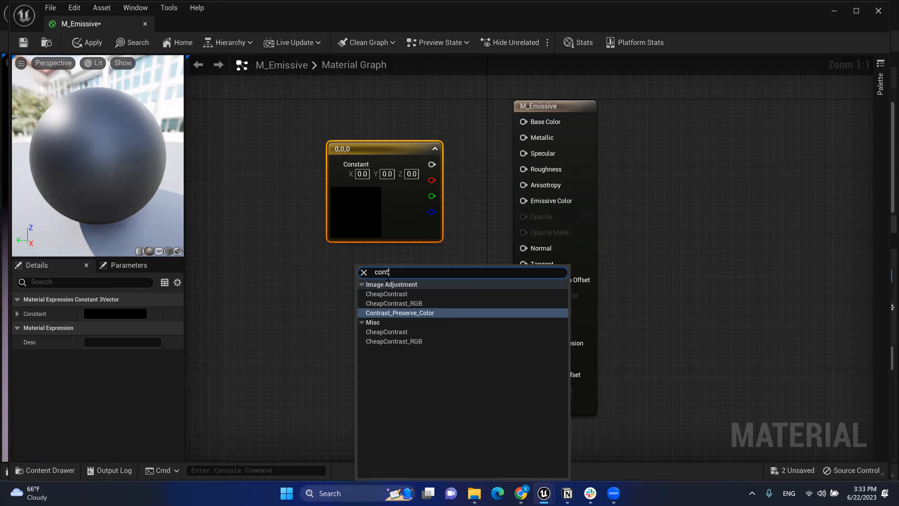
type("s")
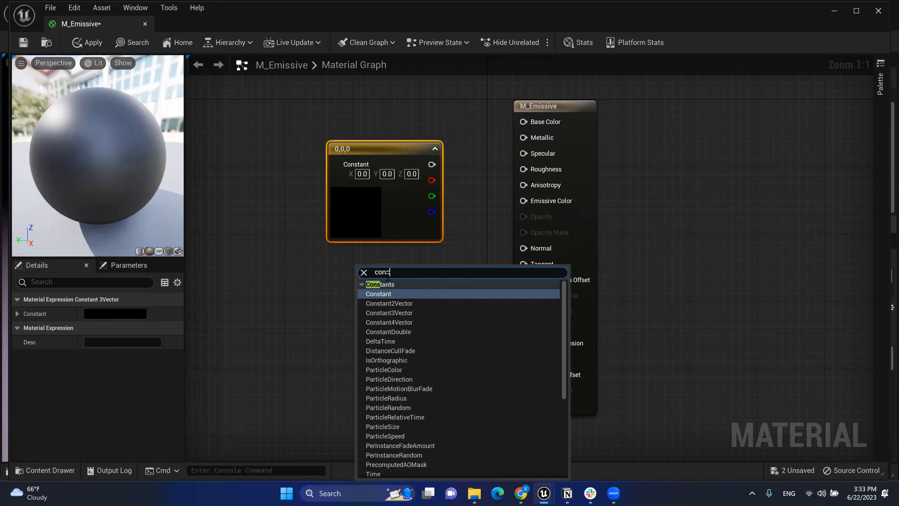
left_click(390, 312)
left_click_drag(297, 280, 385, 343)
key("Delete")
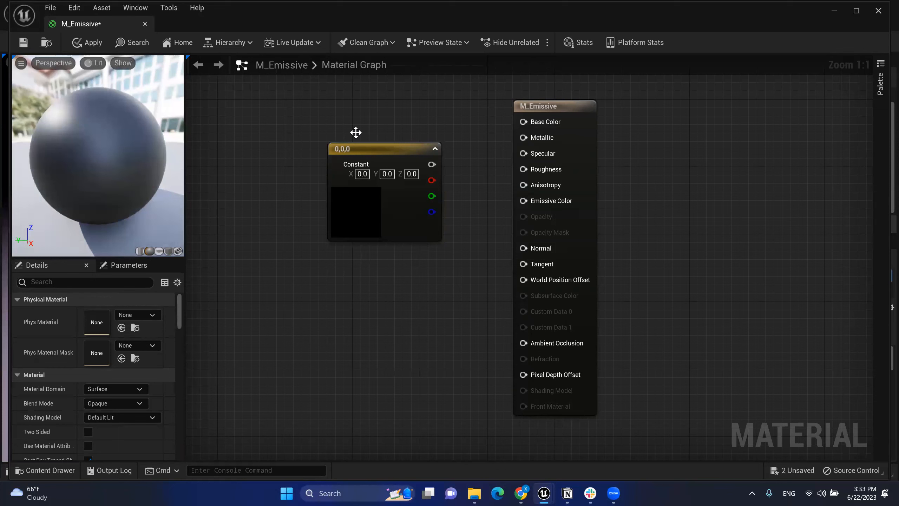
left_click_drag(393, 154, 524, 122)
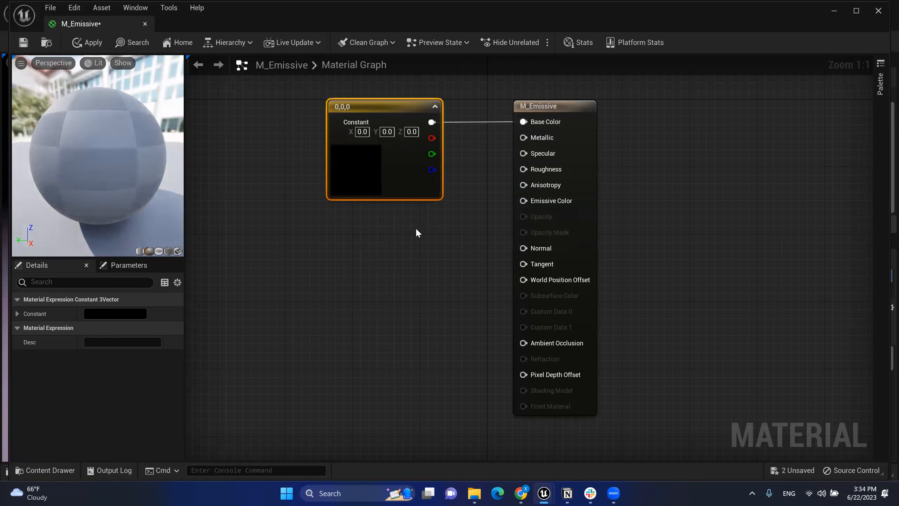
Step: Set the Constant3Vector colour to orange-red (0.703, 0.115, 0.0663) in the Color Picker
double_click(371, 155)
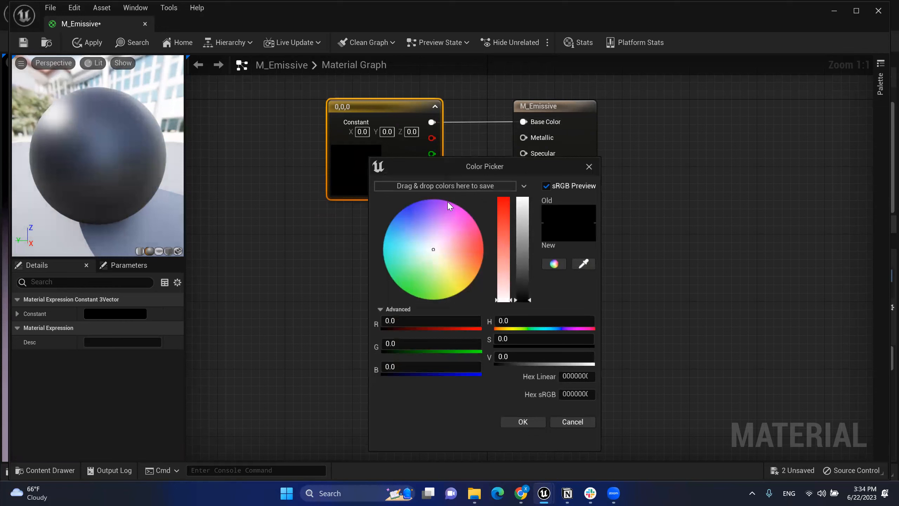
mouse_move(437, 250)
left_mouse_down()
mouse_move(419, 243)
mouse_move(466, 246)
mouse_move(438, 265)
mouse_move(462, 253)
mouse_move(436, 244)
mouse_move(444, 255)
mouse_move(474, 252)
mouse_move(465, 245)
mouse_move(450, 262)
mouse_move(468, 267)
mouse_move(439, 238)
mouse_move(430, 255)
mouse_move(455, 244)
mouse_move(435, 236)
mouse_move(448, 238)
left_mouse_up()
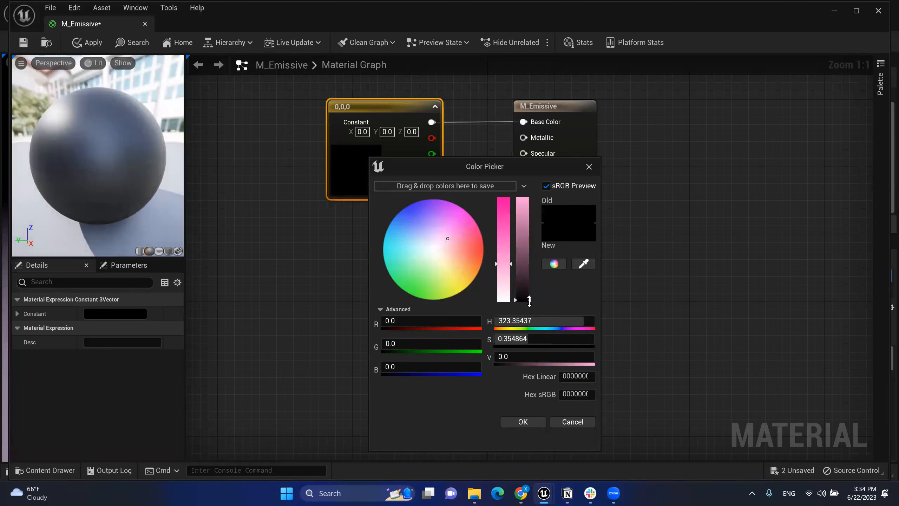
left_click_drag(529, 300, 526, 220)
left_click_drag(505, 269, 462, 255)
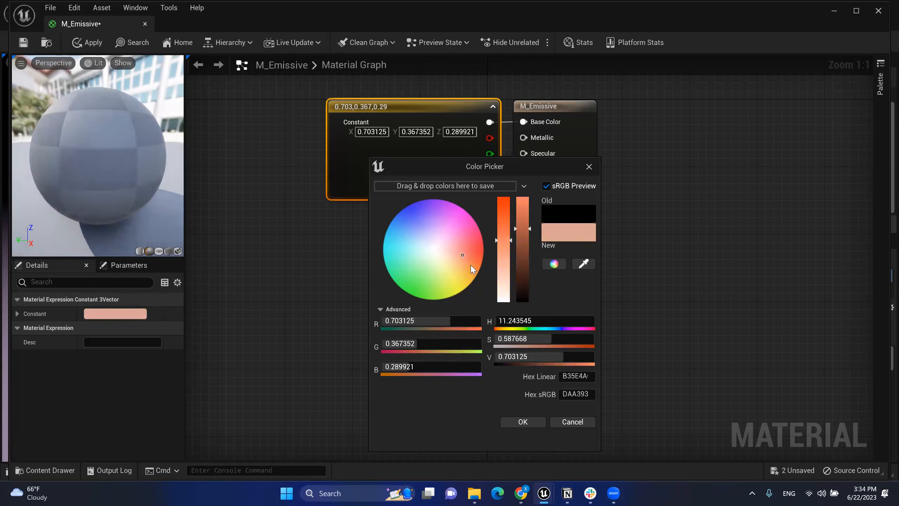
left_click(468, 251)
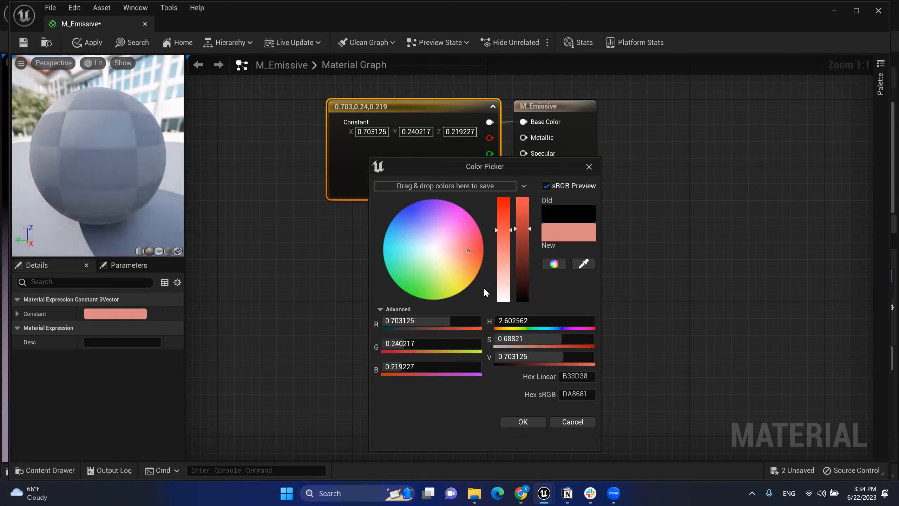
left_click_drag(475, 253, 479, 253)
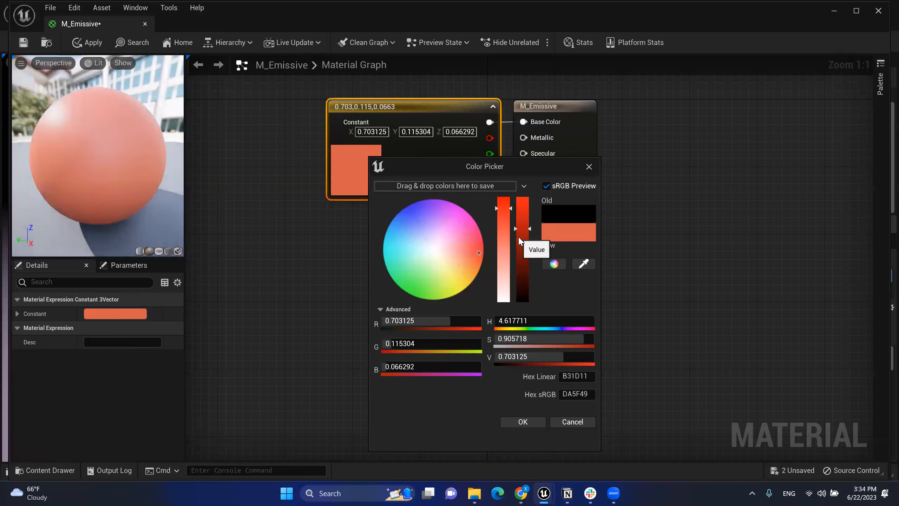
left_click(523, 421)
left_click_drag(427, 110, 372, 108)
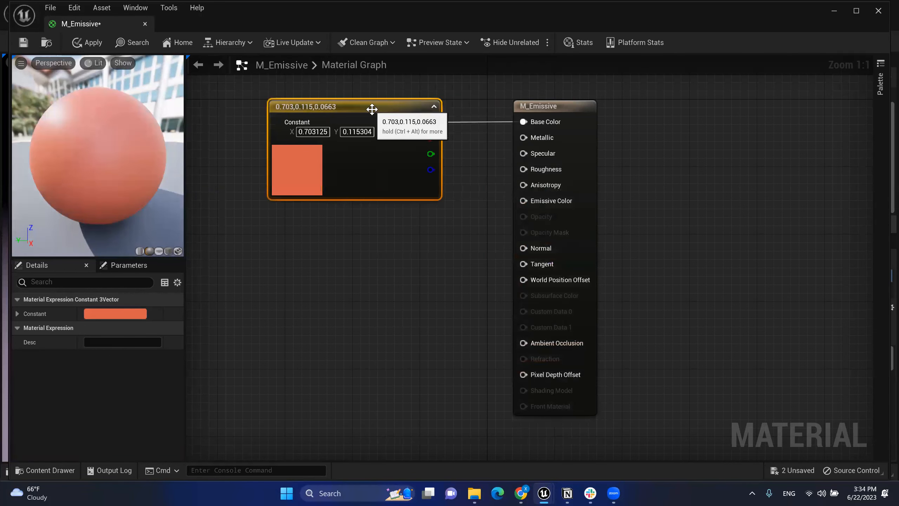
Step: Drag the M_Emissive output node down-right of the orange-red constant, then deselect it
left_click_drag(584, 133, 617, 175)
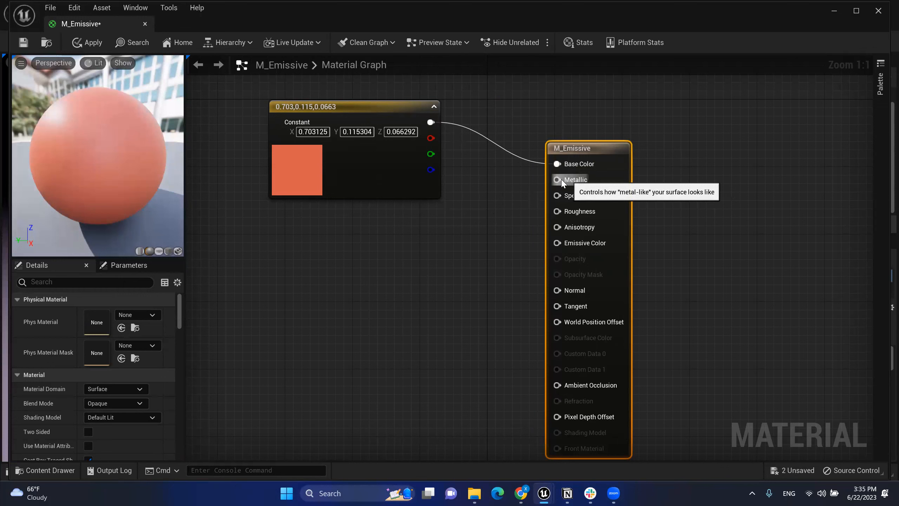
left_click(416, 240)
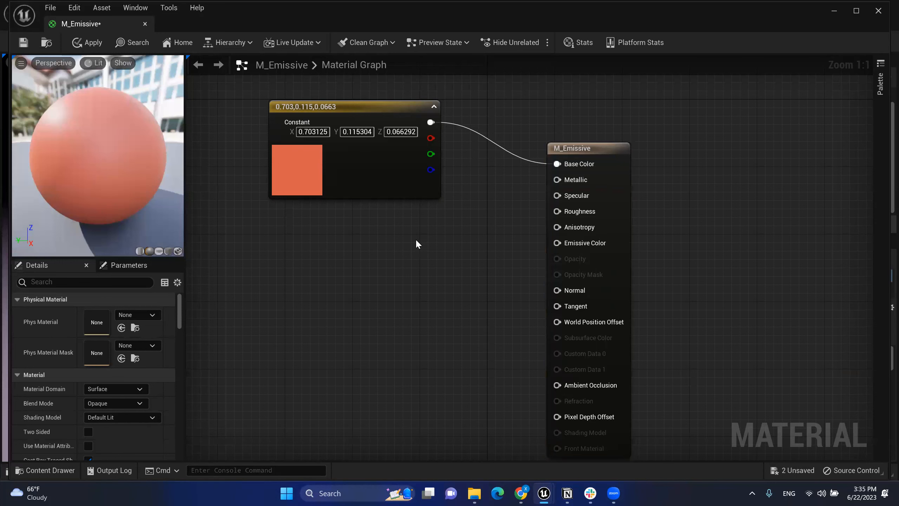
right_click_drag(391, 248, 390, 250)
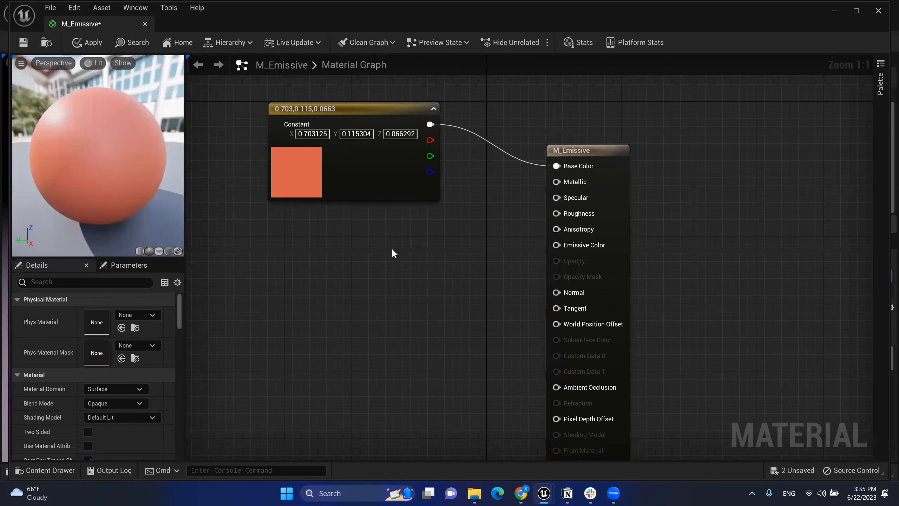
Step: Add a scalar Constant for Metallic left of the result node, setting its value to 0.5
left_click(396, 248)
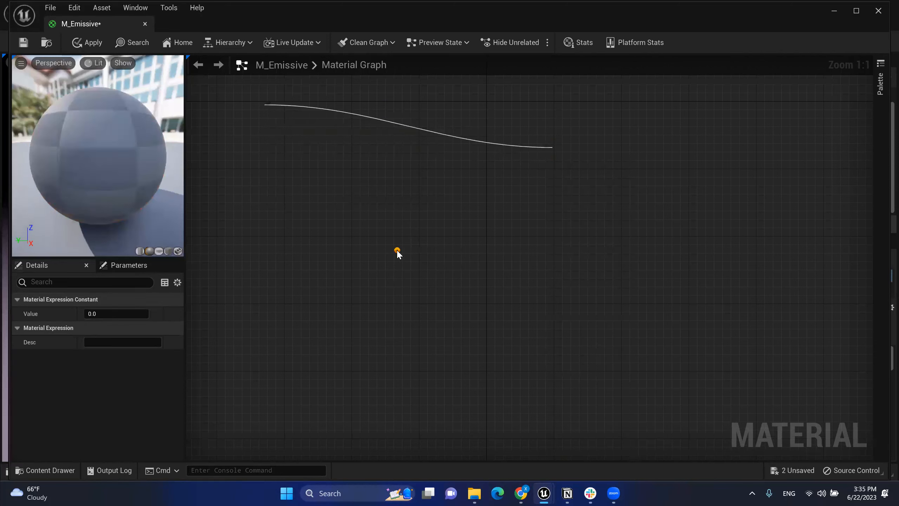
key("Delete")
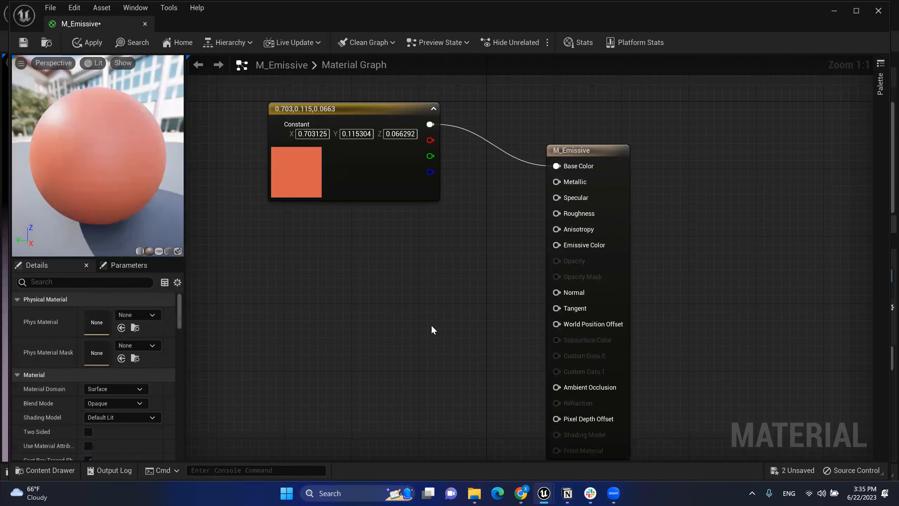
left_click(389, 265)
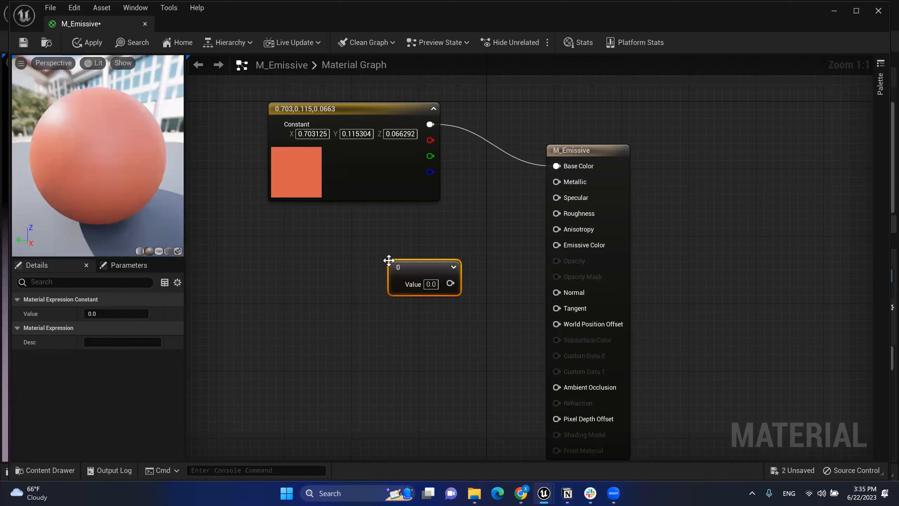
left_click_drag(430, 269, 563, 181)
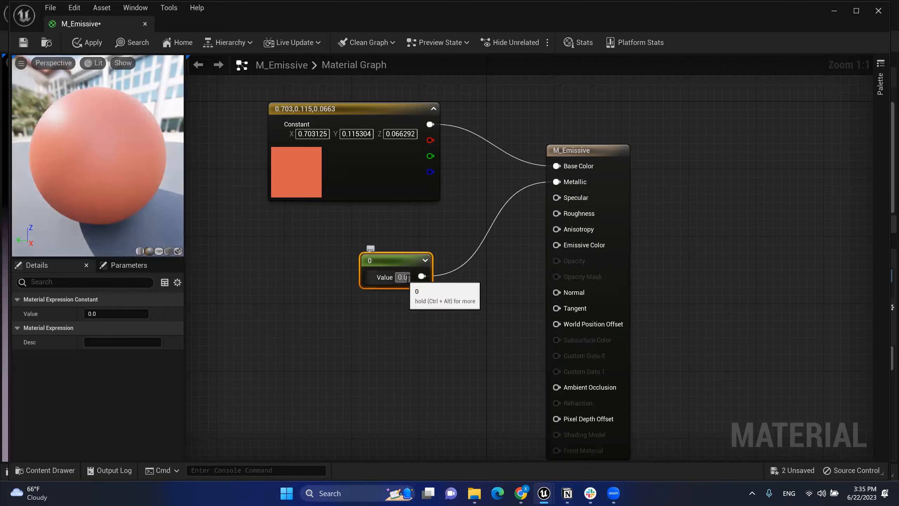
left_click_drag(408, 279, 390, 276)
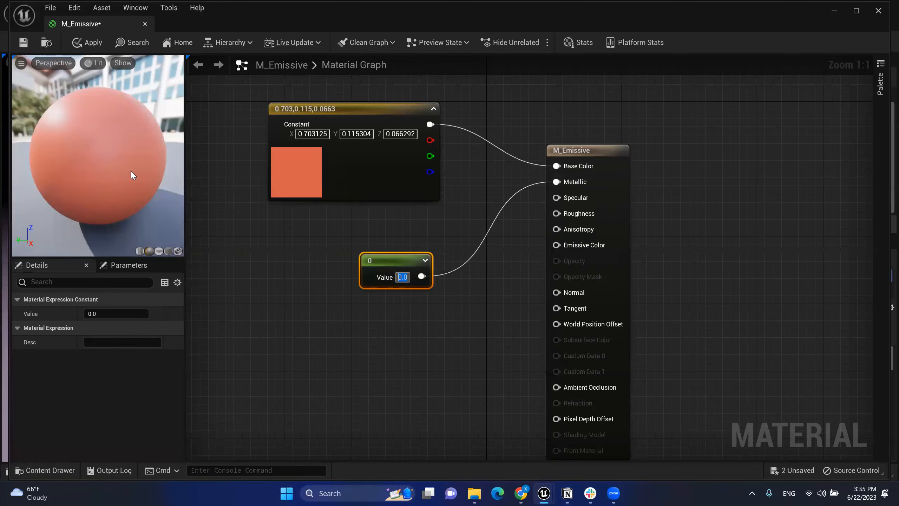
type("1")
key("Return")
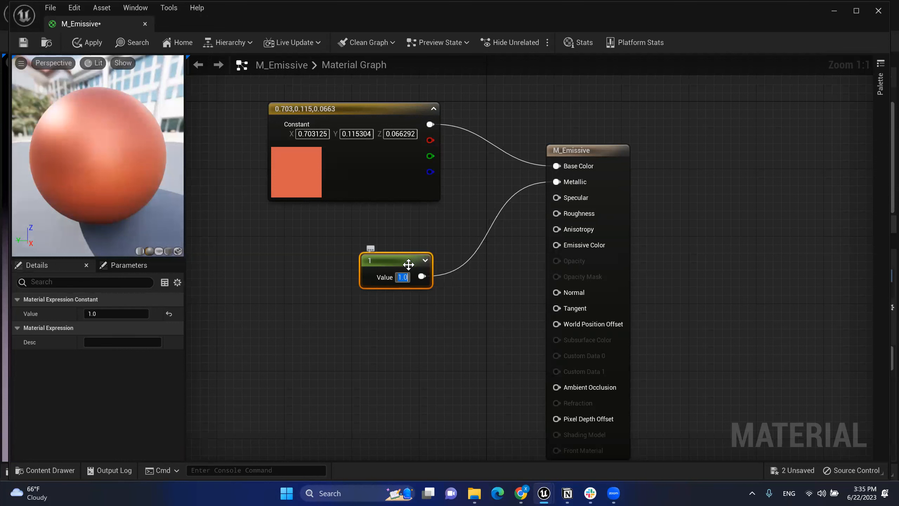
left_click_drag(395, 260, 395, 244)
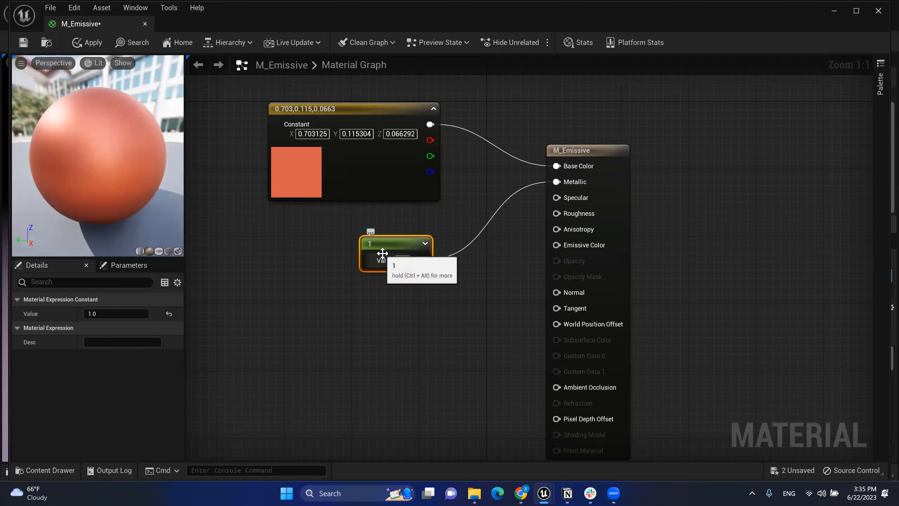
type("0.5")
key("Return")
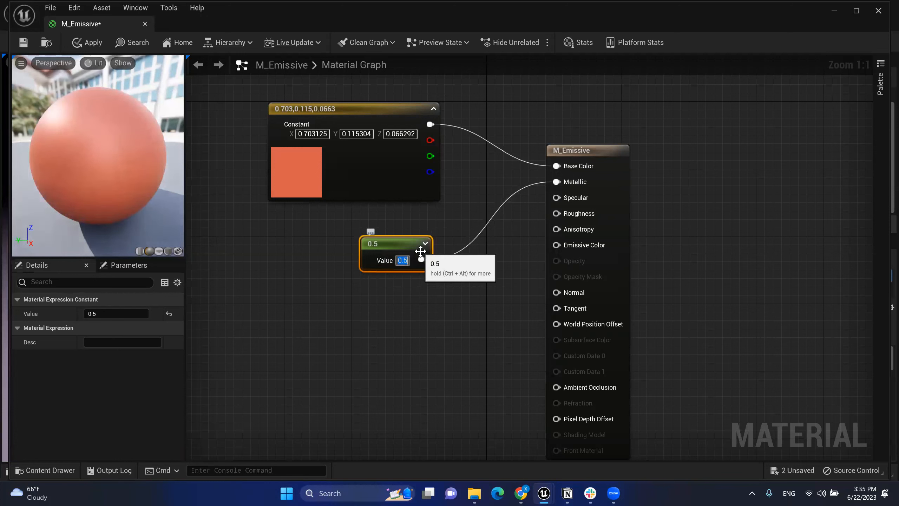
left_click(482, 244)
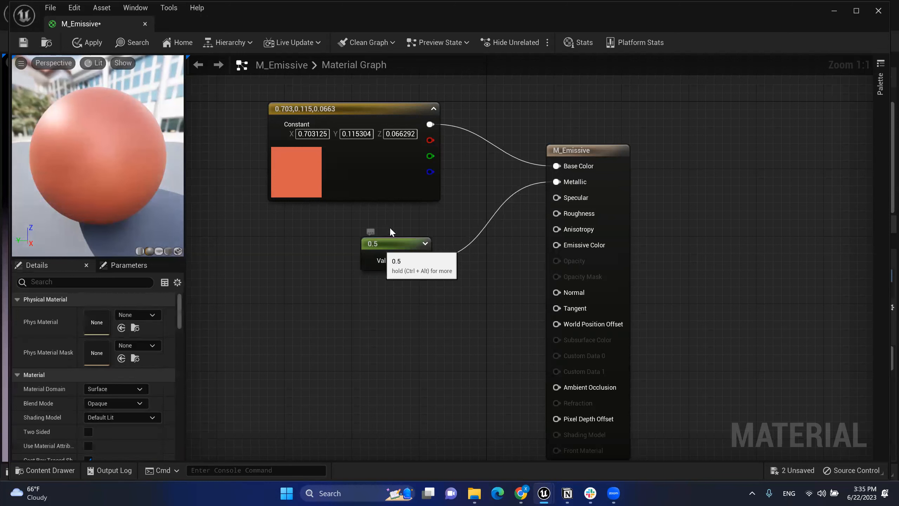
left_click_drag(391, 243, 400, 226)
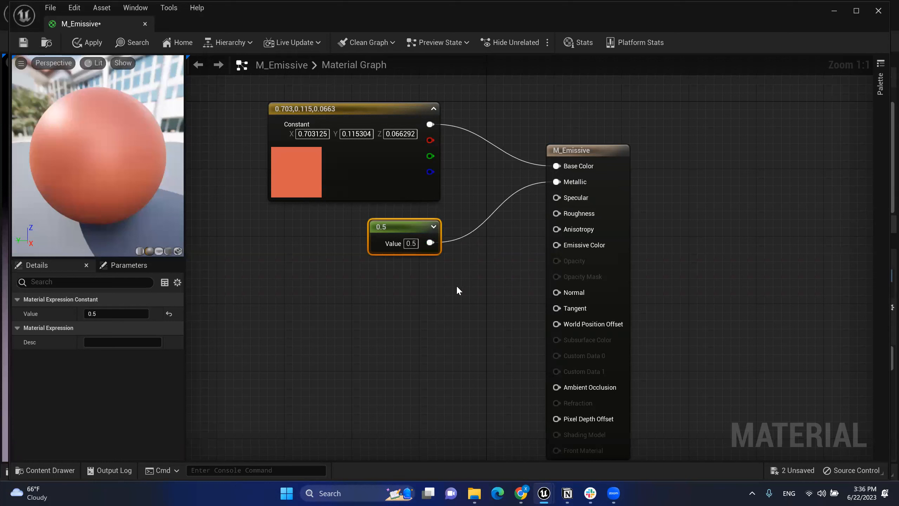
Step: Duplicate the 0.5 constant, wire the copy to Specular, and set its value to 0.1
key("ctrl+d")
left_click_drag(527, 290, 389, 284)
left_click_drag(439, 301, 556, 197)
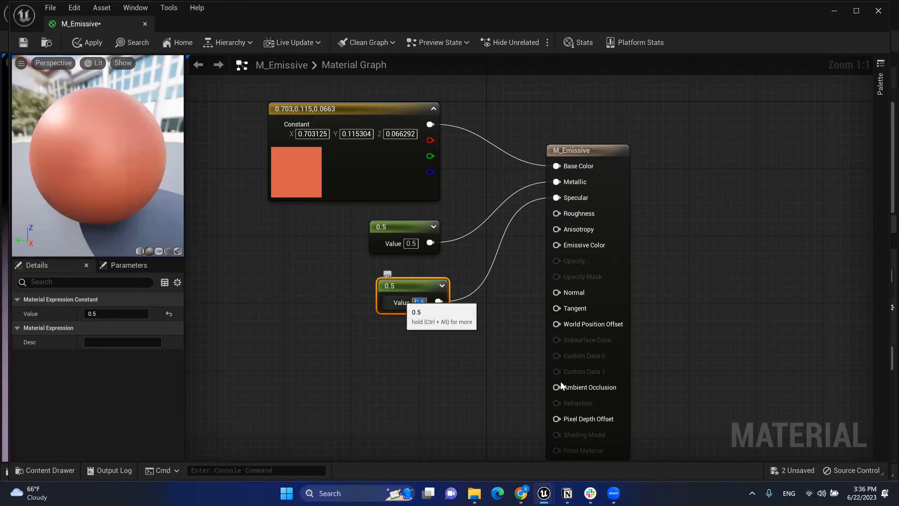
left_click(419, 303)
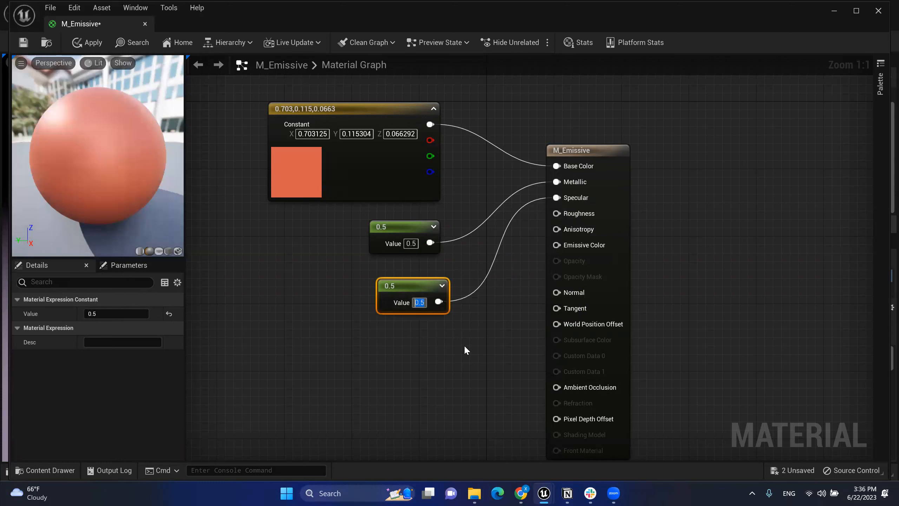
type("1")
key("Return")
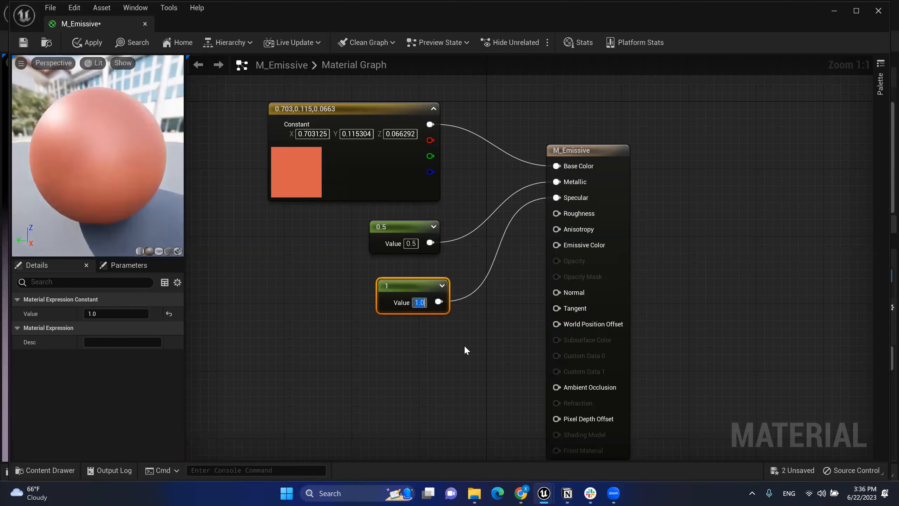
left_click(467, 344)
left_click(421, 303)
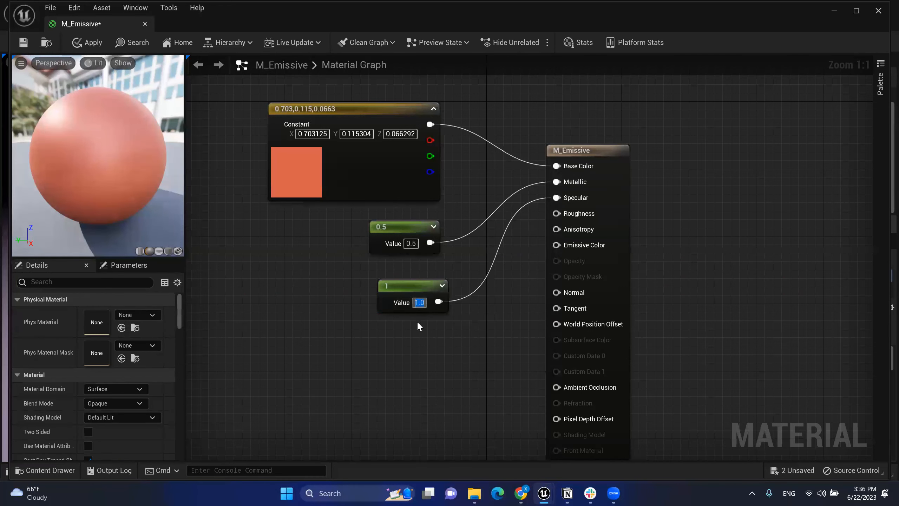
type("0.1")
key("Return")
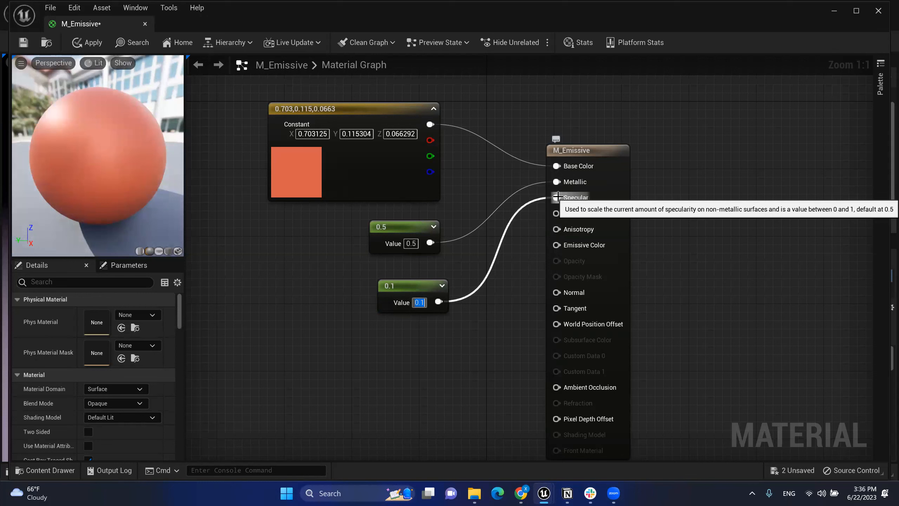
Step: Change the Metallic constant's value to 0
left_click(411, 244)
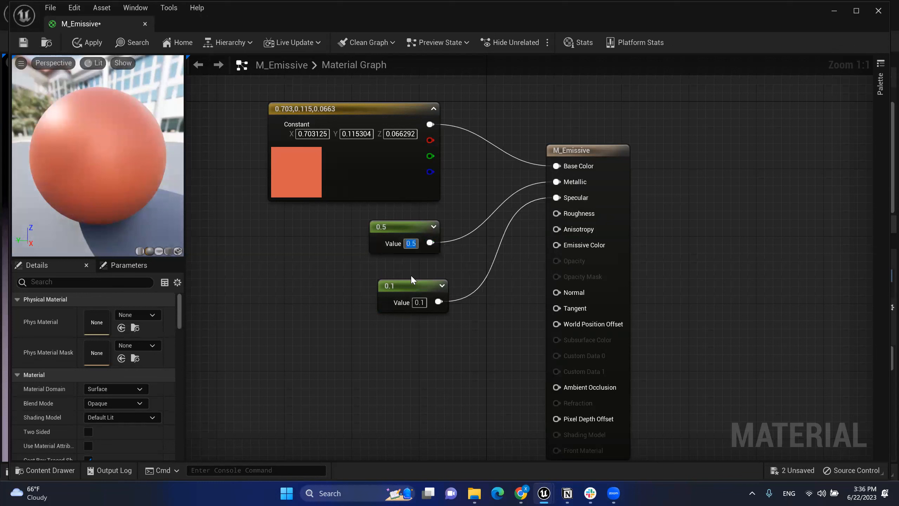
type("0")
key("Return")
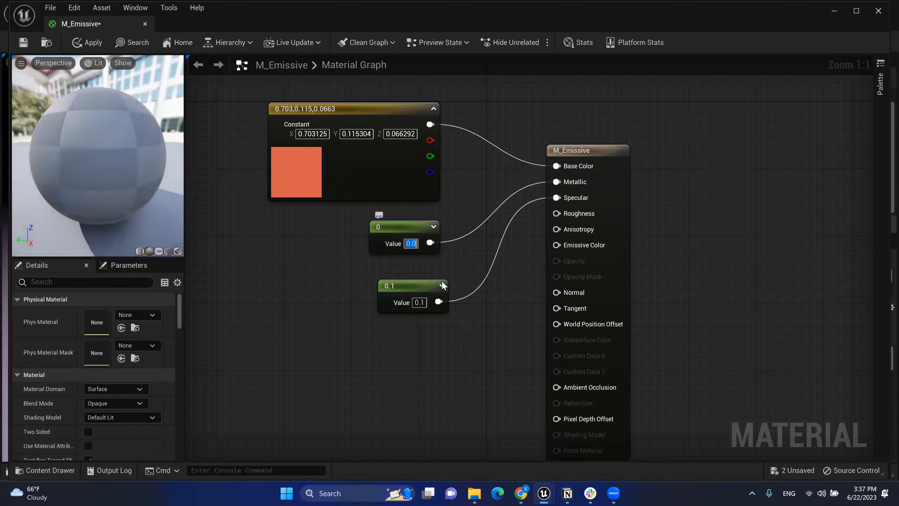
Step: Settle the Specular constant's value at 1 after trying 0 and 10
left_click(421, 302)
type("1")
key("Return")
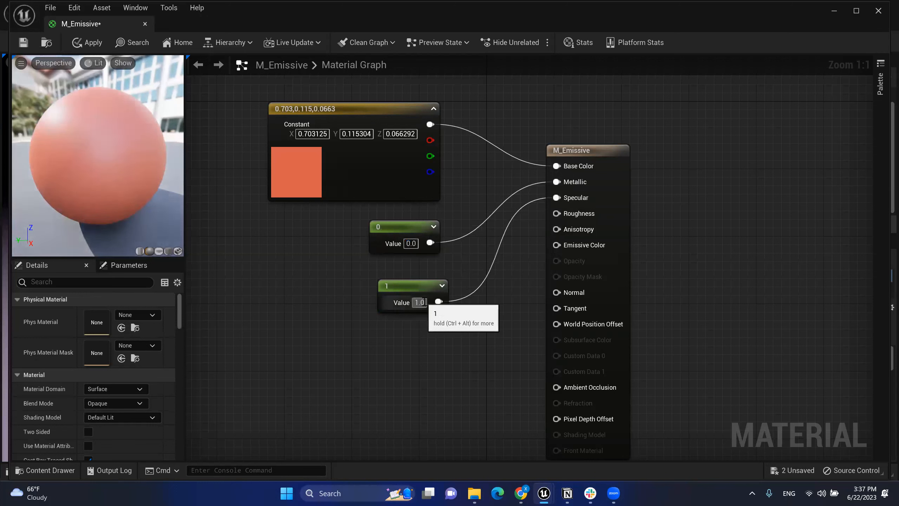
left_click_drag(424, 301, 401, 308)
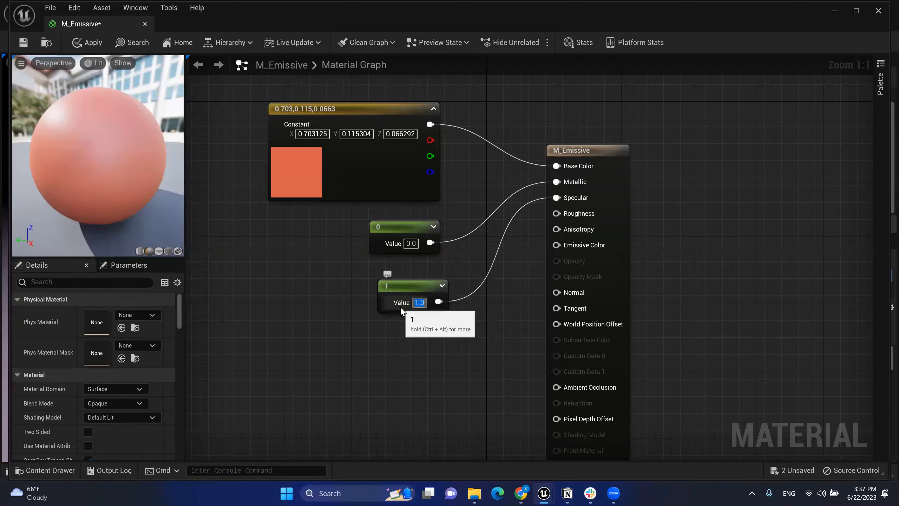
type("0")
key("Return")
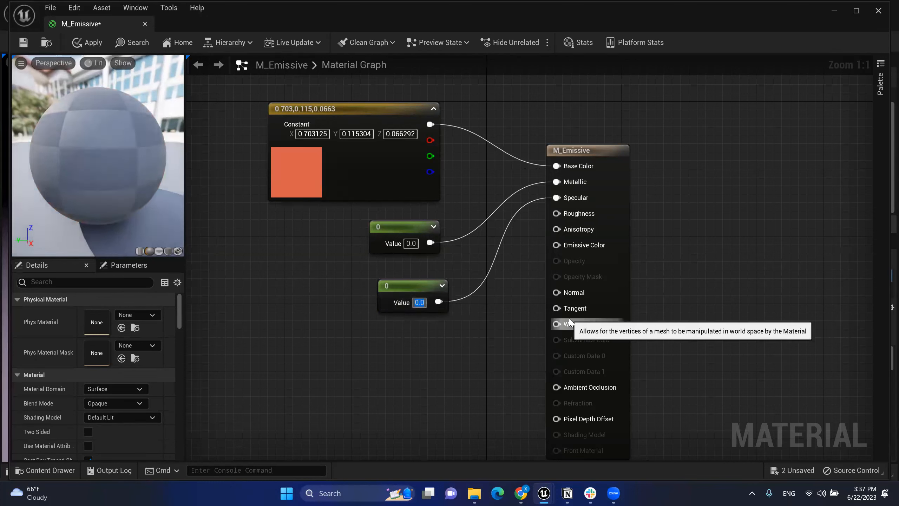
left_click(424, 304)
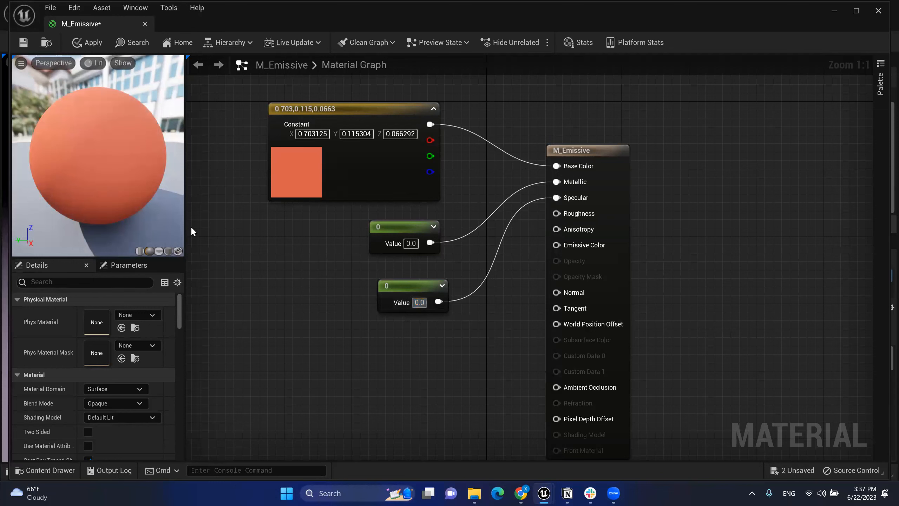
left_click_drag(425, 304, 415, 303)
type("10")
key("Return")
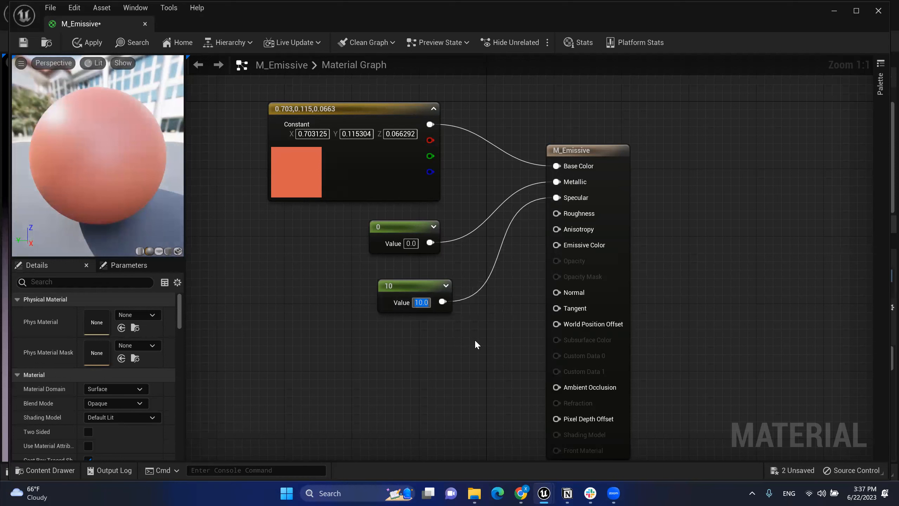
type("1")
key("Return")
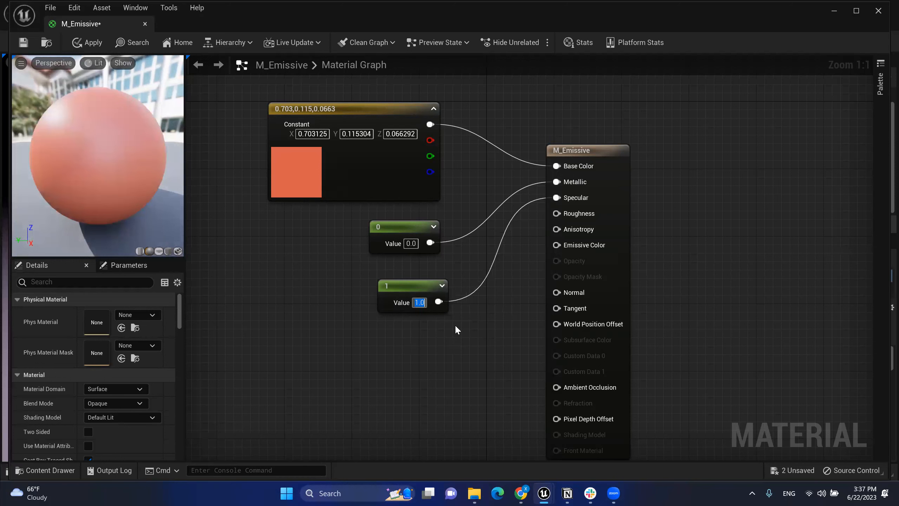
left_click_drag(415, 284, 414, 276)
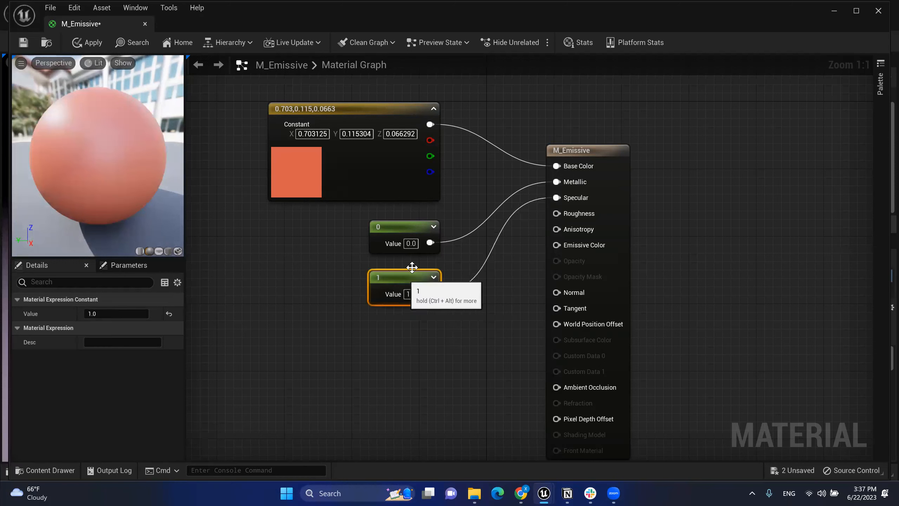
Step: Set the Metallic constant to 0.2, align the 1 constant, and move the result node up-right
left_click(411, 243)
type(".2")
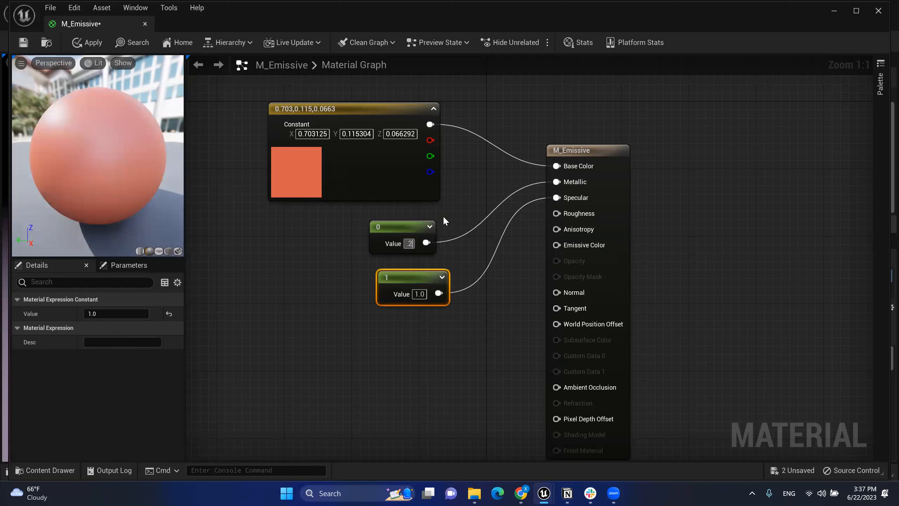
key("Return")
left_click_drag(433, 273, 424, 273)
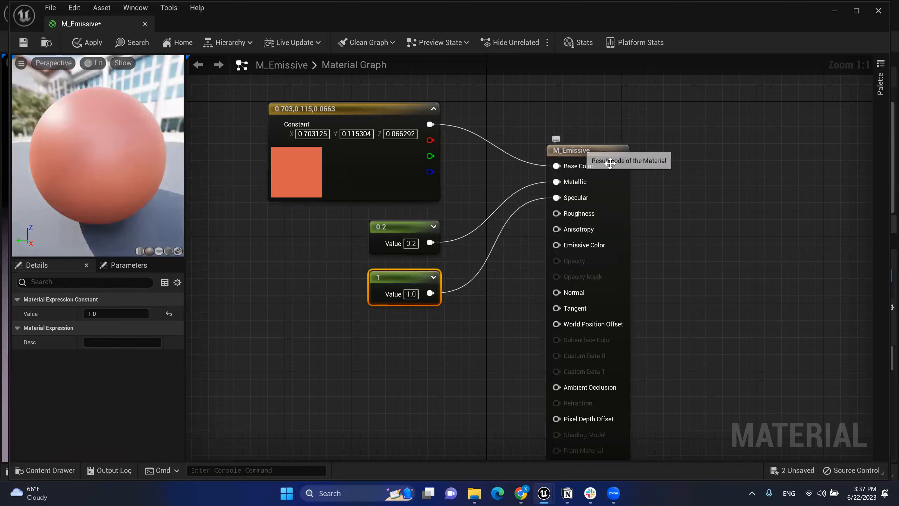
left_click_drag(618, 153, 664, 116)
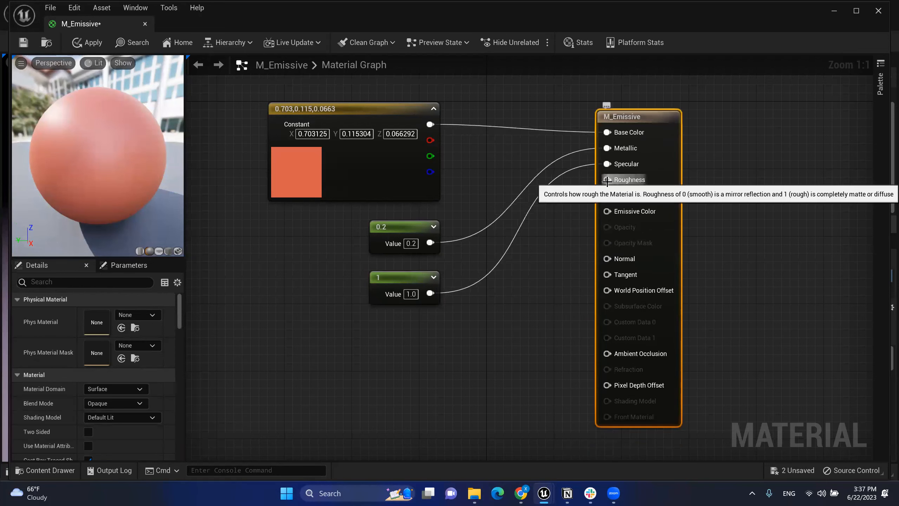
left_click(391, 292)
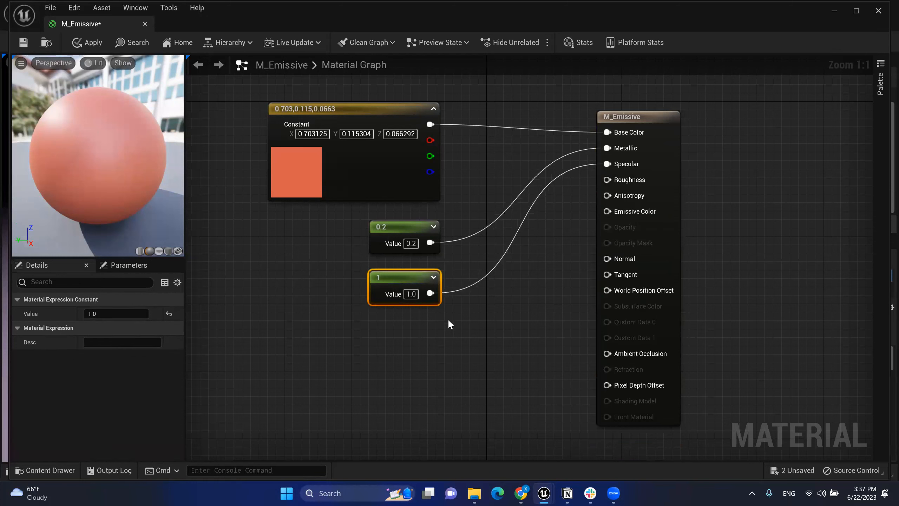
Step: Duplicate the 1 constant for Roughness and change its value from 0.1 to 0.8
key("ctrl+d")
left_click_drag(485, 318, 607, 179)
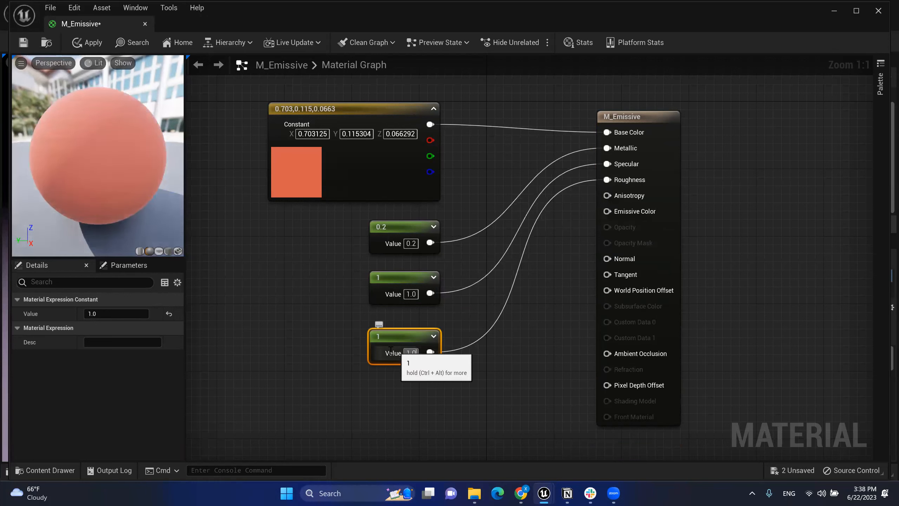
left_click(411, 353)
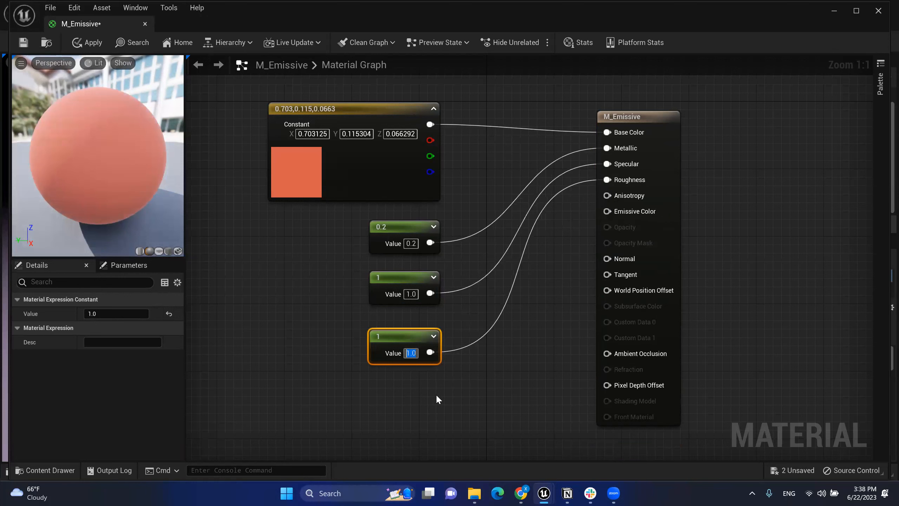
type("0.1")
key("Return")
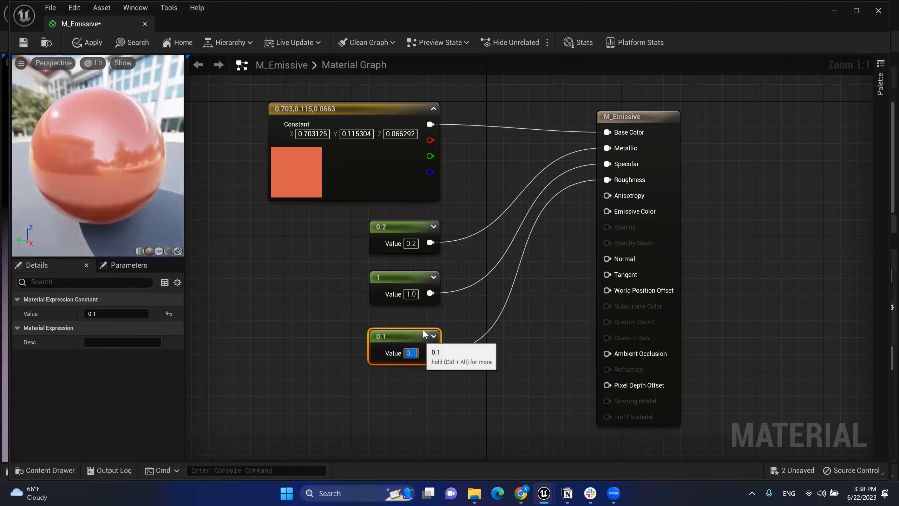
left_click_drag(423, 331, 424, 321)
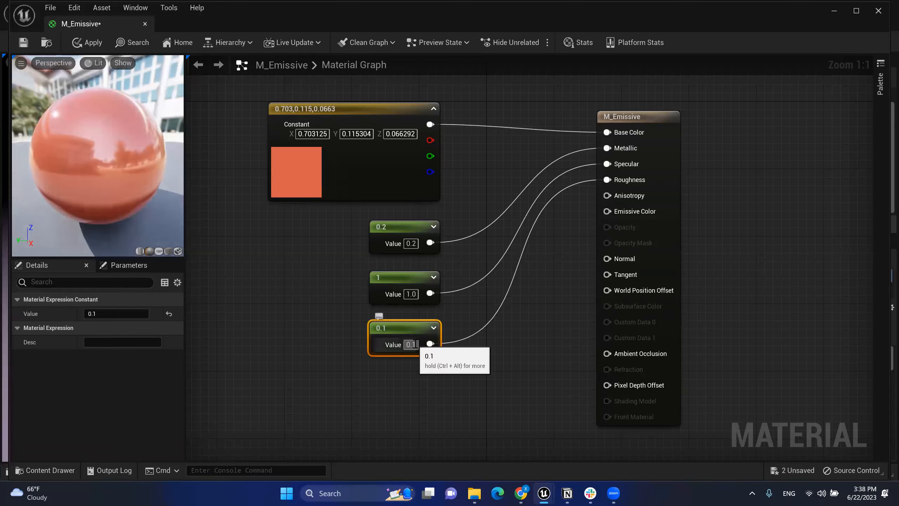
left_click(415, 344)
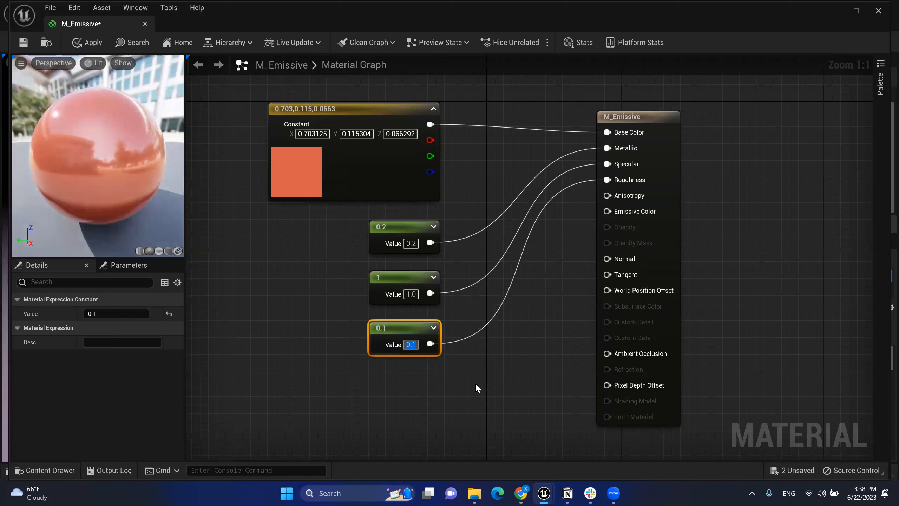
type(".8")
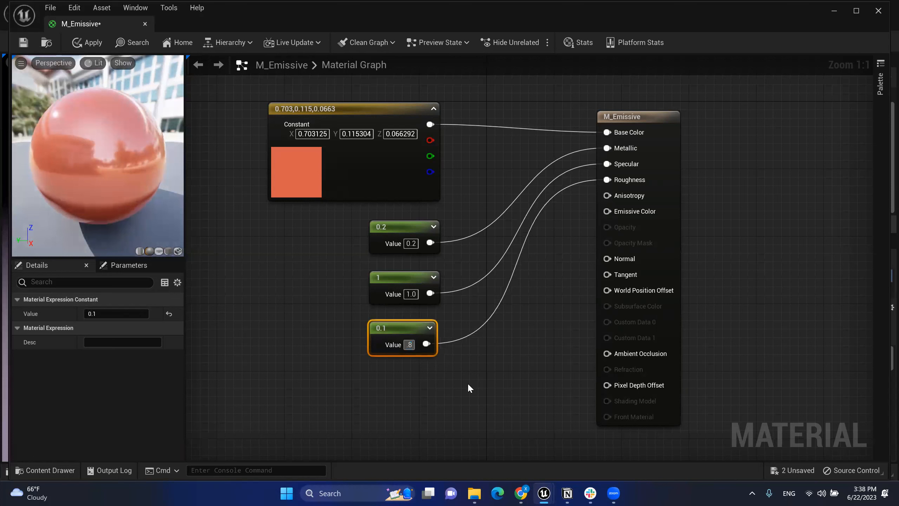
key("Return")
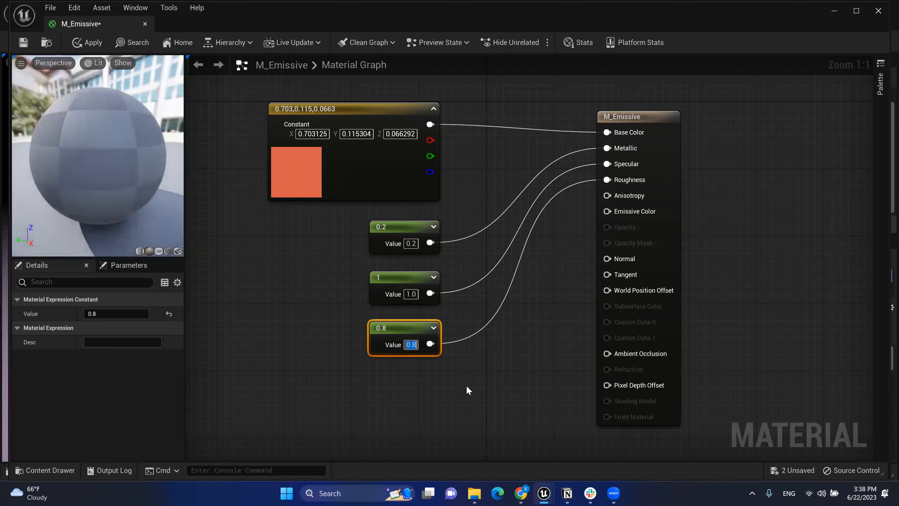
left_click(464, 386)
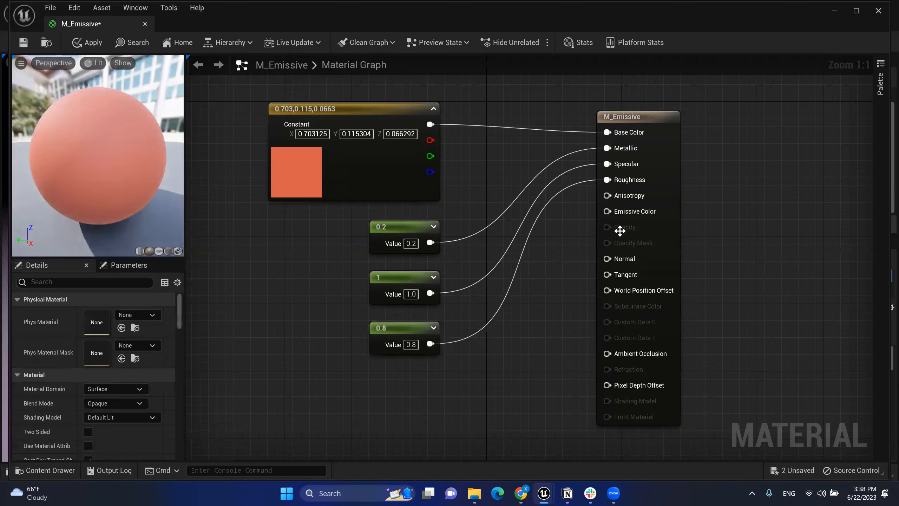
left_click_drag(438, 379, 373, 134)
left_click(563, 309)
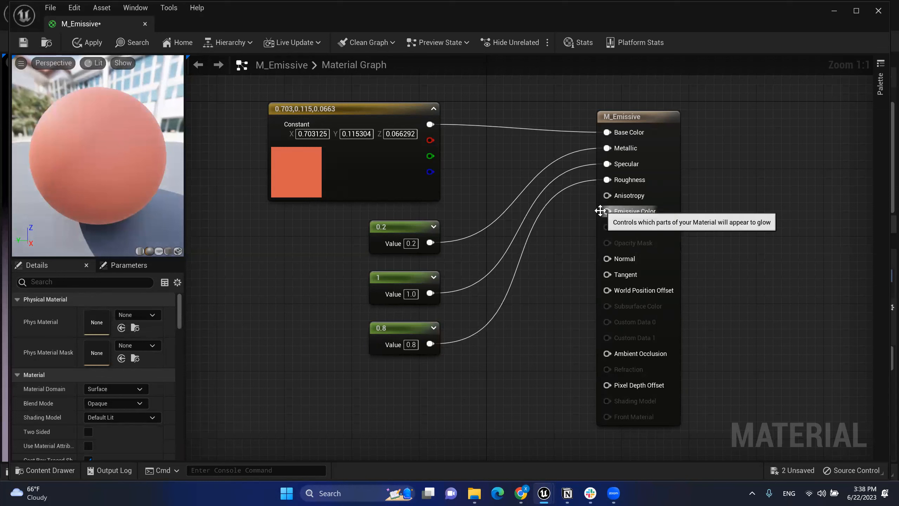
Step: Copy the orange Constant3Vector below the 0.8 constant and wire the copy to Emissive Color
left_click(327, 166)
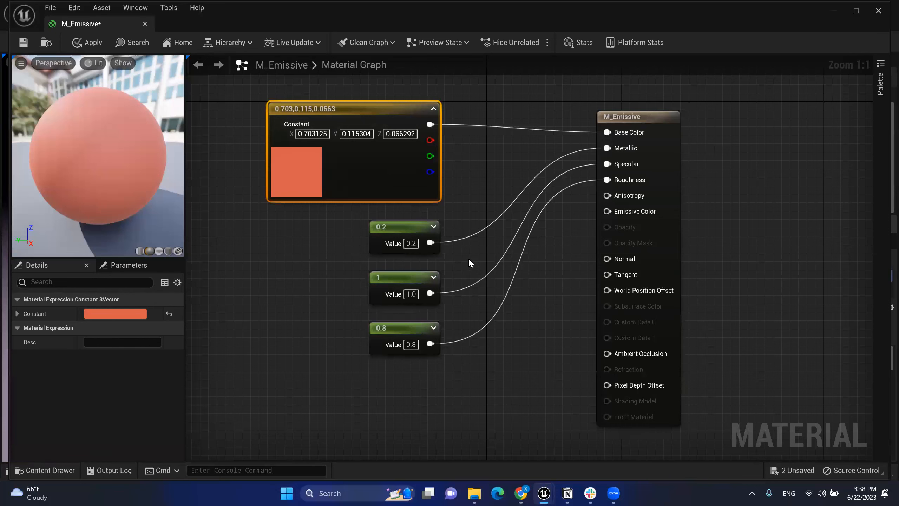
key("ctrl+c")
key("ctrl+v")
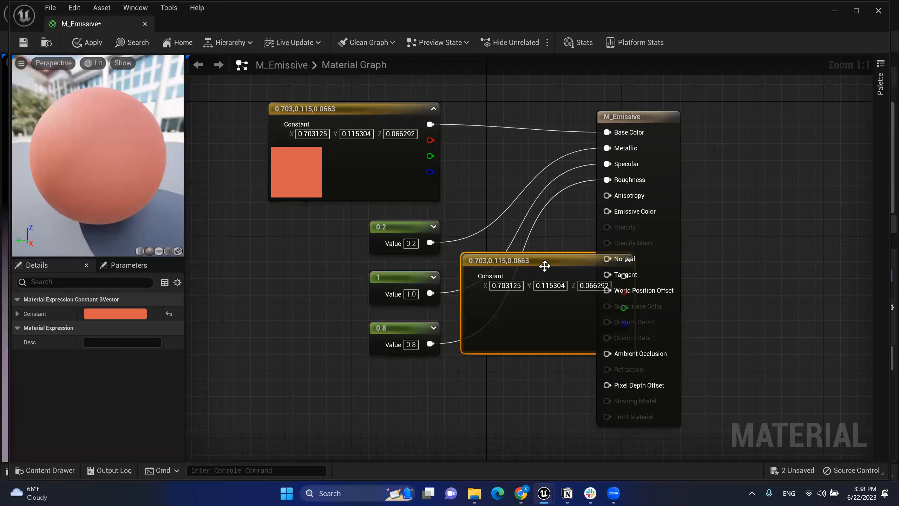
left_click_drag(544, 263, 408, 373)
left_click_drag(310, 387, 341, 386)
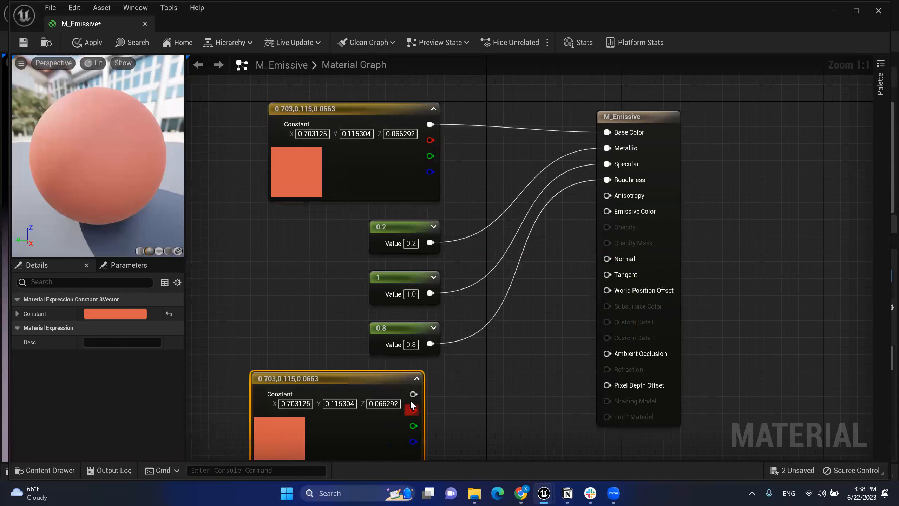
left_click_drag(412, 393, 608, 211)
right_click_drag(729, 308, 727, 282)
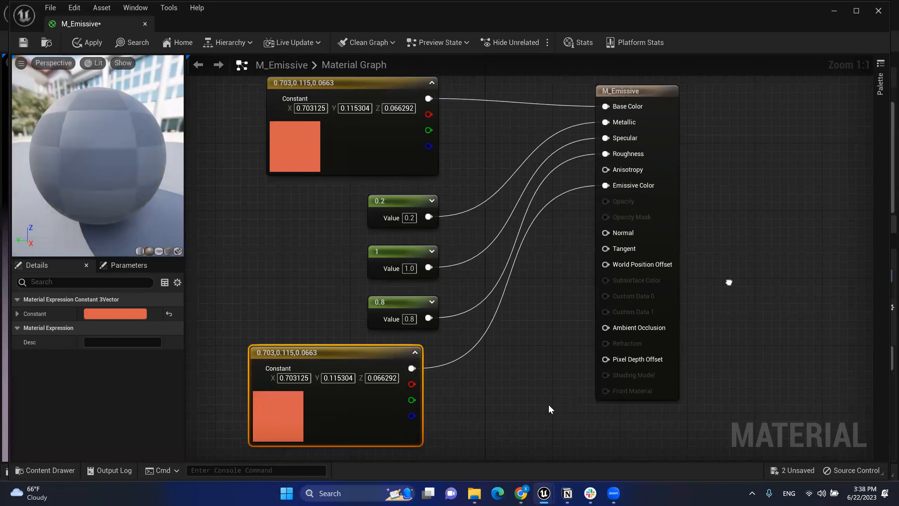
right_click_drag(468, 407, 465, 389)
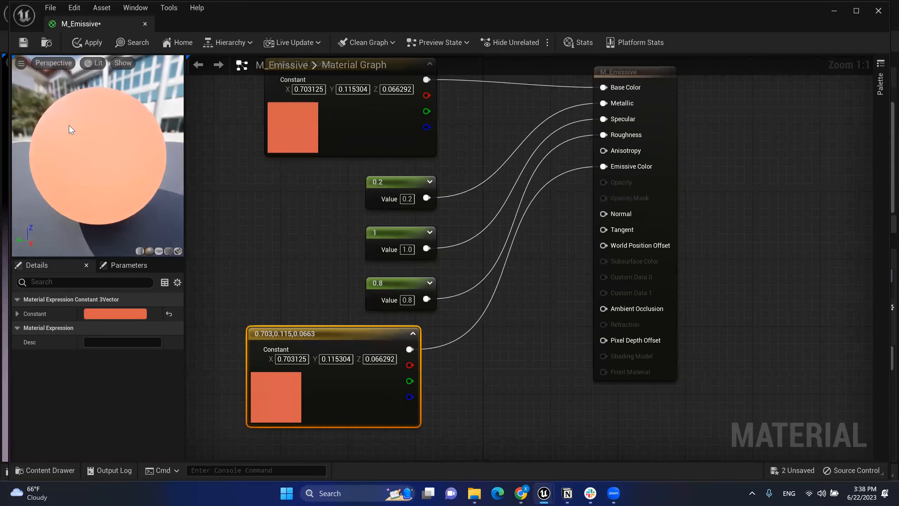
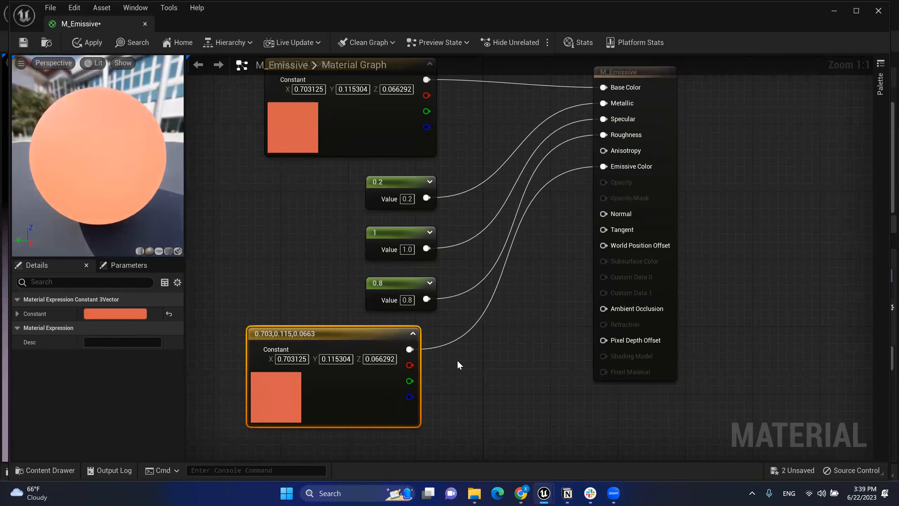
Step: Break the lower orange constant's link to Emissive Color, leaving the preview sphere unlit
mouse_move(410, 349)
left_mouse_down()
mouse_move(531, 377)
mouse_move(395, 357)
mouse_move(417, 352)
left_mouse_up()
left_click(452, 382)
left_click(453, 343)
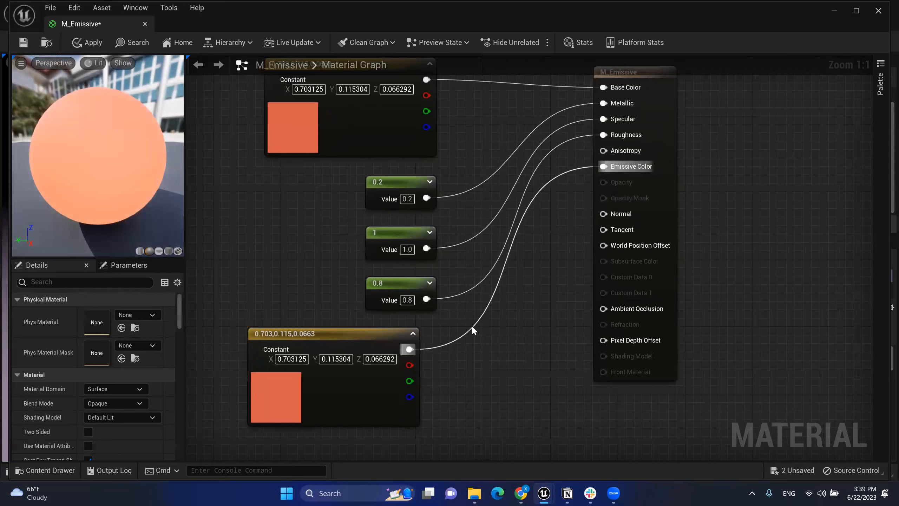
left_click(423, 353, "alt")
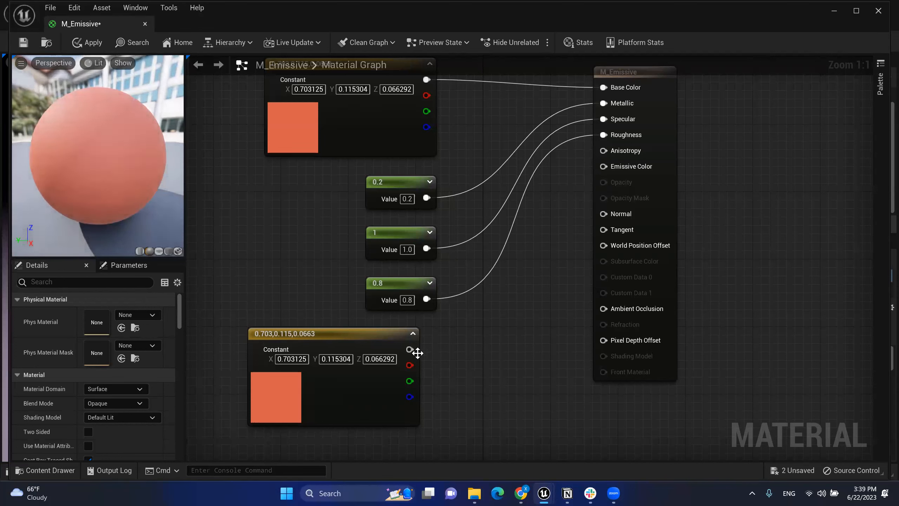
Step: Add a Multiply after the lower orange constant with B 6.0 and wire it to Emissive Color
left_click_drag(407, 349, 481, 323)
type("*")
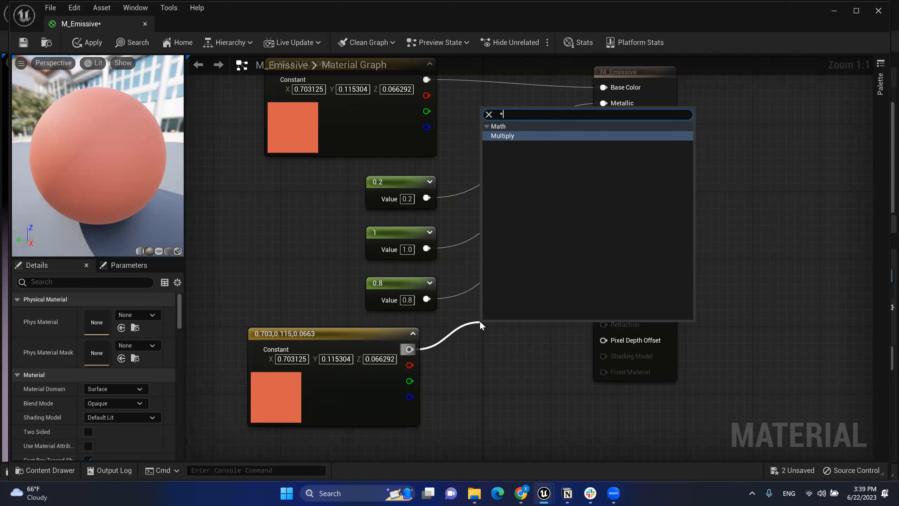
key("Return")
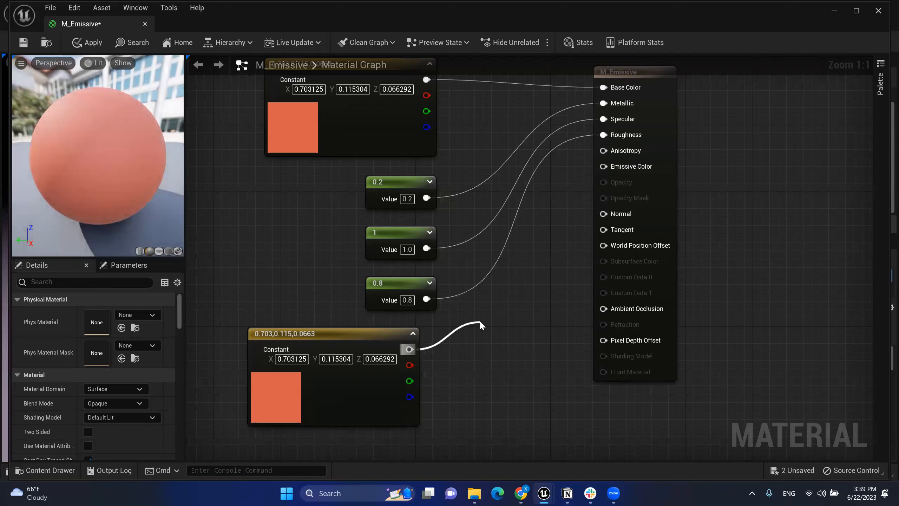
left_click_drag(510, 321, 507, 309)
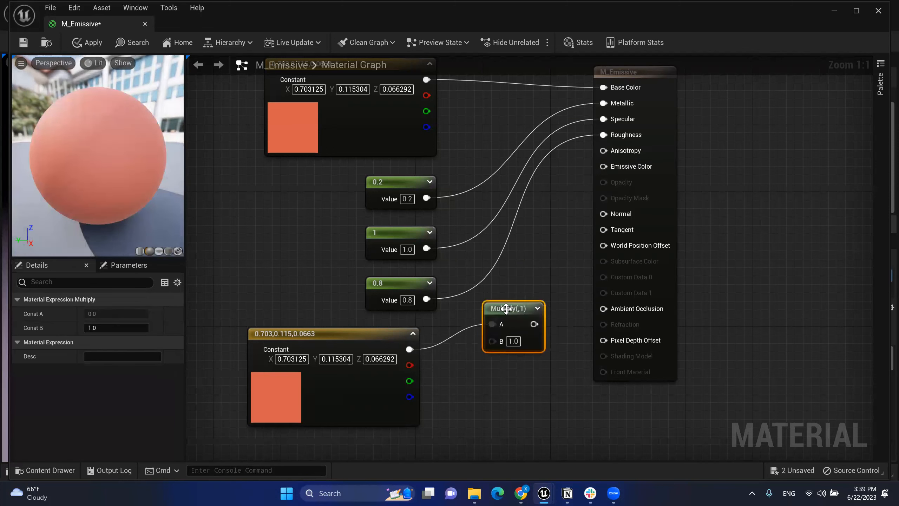
left_click(517, 340)
type("6")
key("Return")
left_click_drag(539, 321, 604, 167)
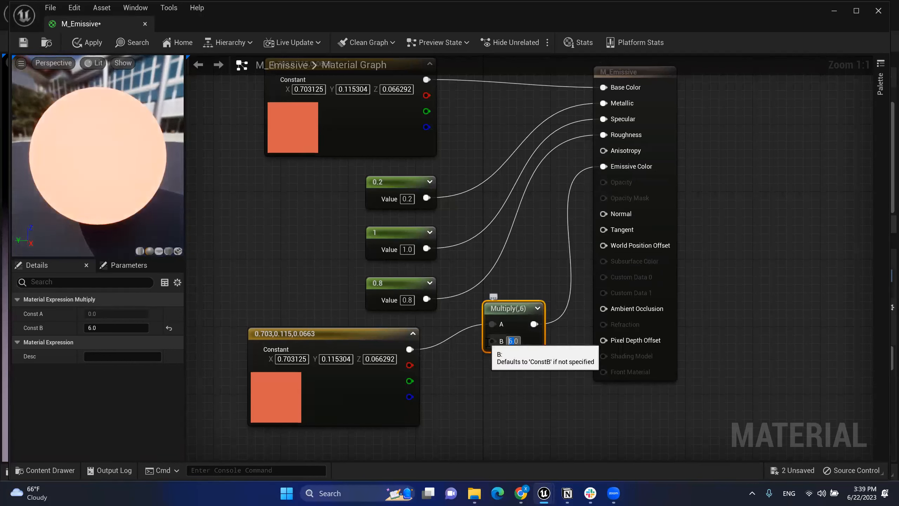
Step: Try Multiply B values of 10, 0.2 and 20, settling on 10.0
left_click(518, 346)
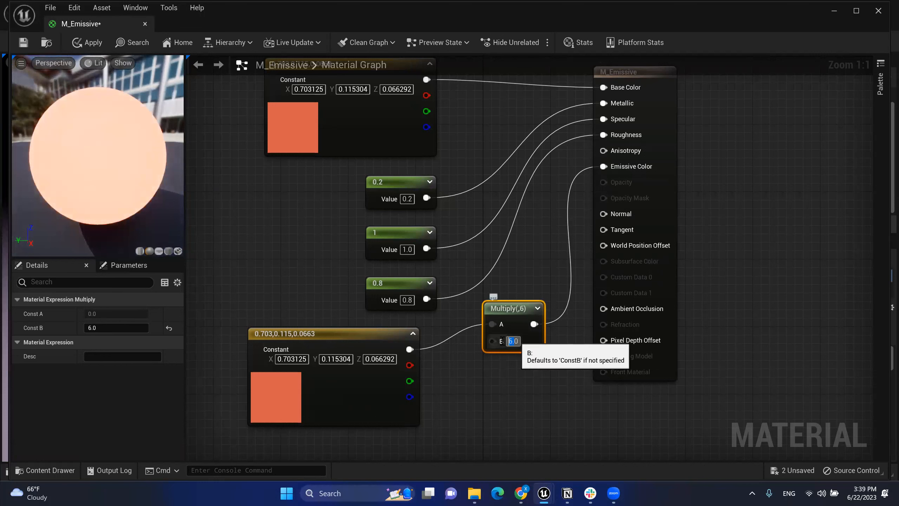
type("10")
key("Return")
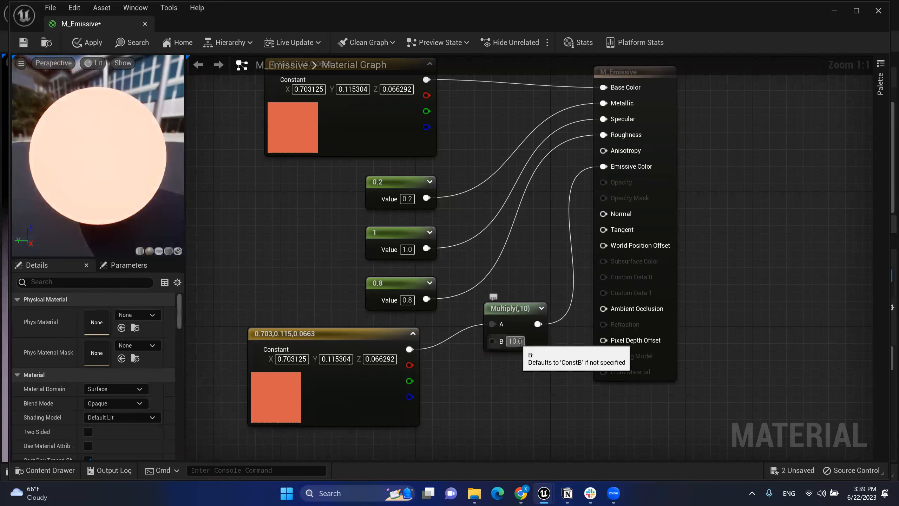
left_click_drag(511, 319, 504, 332)
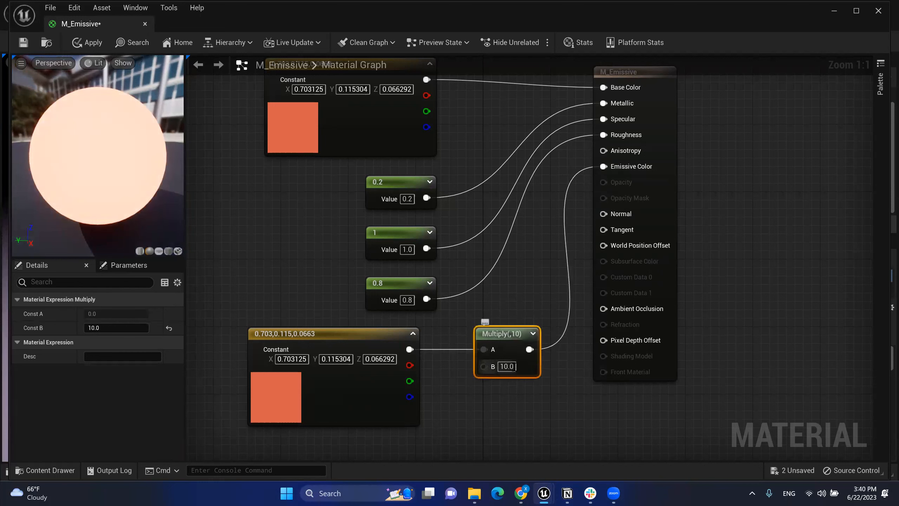
type("0.2")
key("Return")
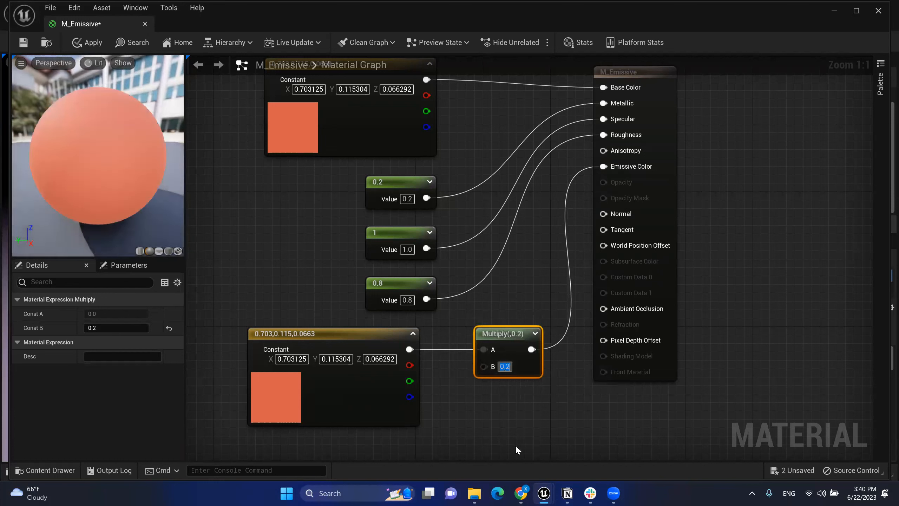
left_click(509, 366)
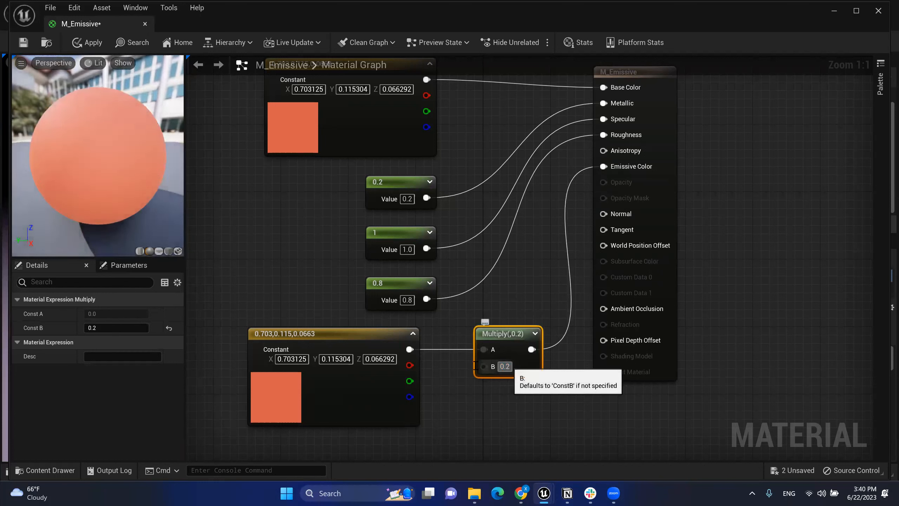
left_click_drag(511, 366, 500, 366)
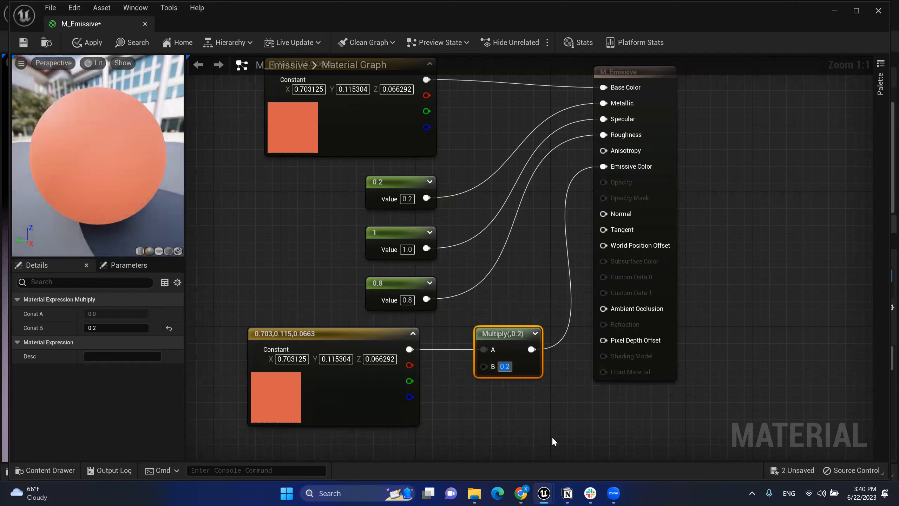
type("20")
key("Return")
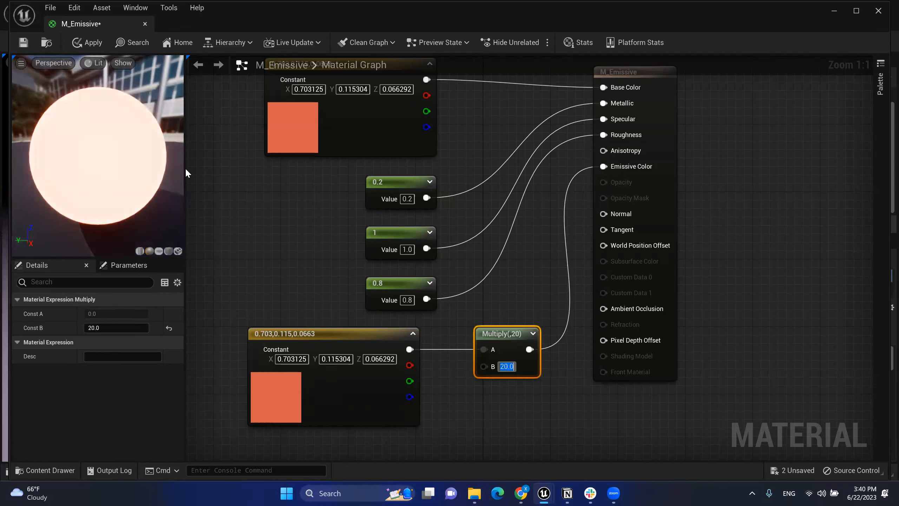
type("10")
key("Return")
left_click(569, 427)
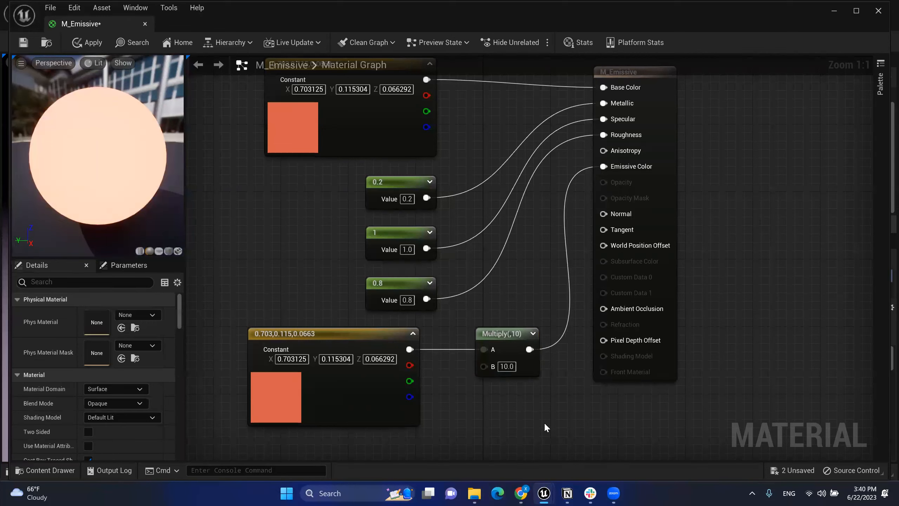
Step: Apply and save M_Emissive, align the bottom constant, and dock the material editor tab
left_click(81, 48)
left_click(28, 41)
left_click_drag(397, 341, 414, 342)
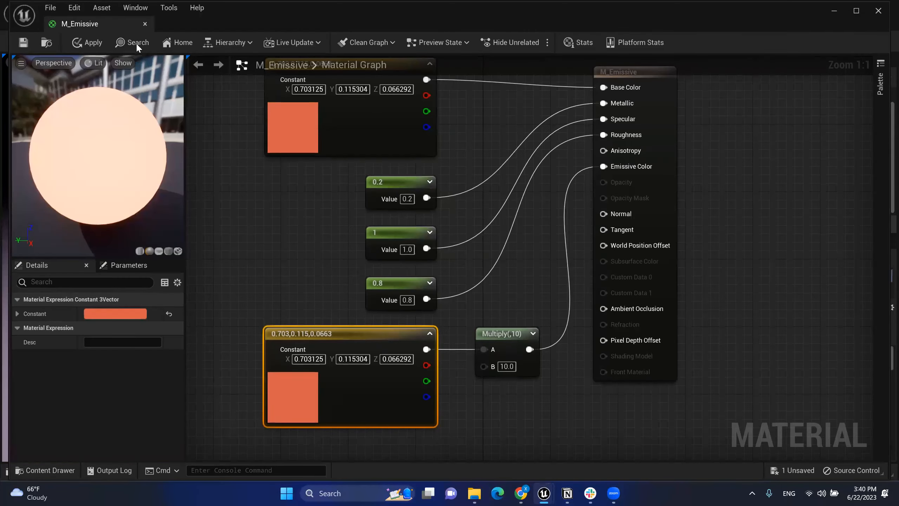
left_click_drag(80, 24, 279, 17)
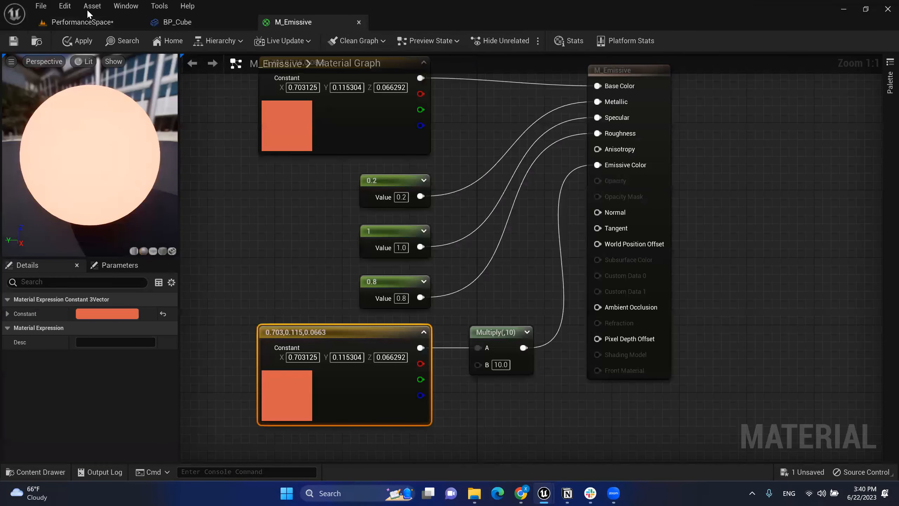
Step: Return to the PerformanceSpace level with the Content Drawer showing M_Emissive in the Material folder
left_click(111, 23)
left_click(52, 472)
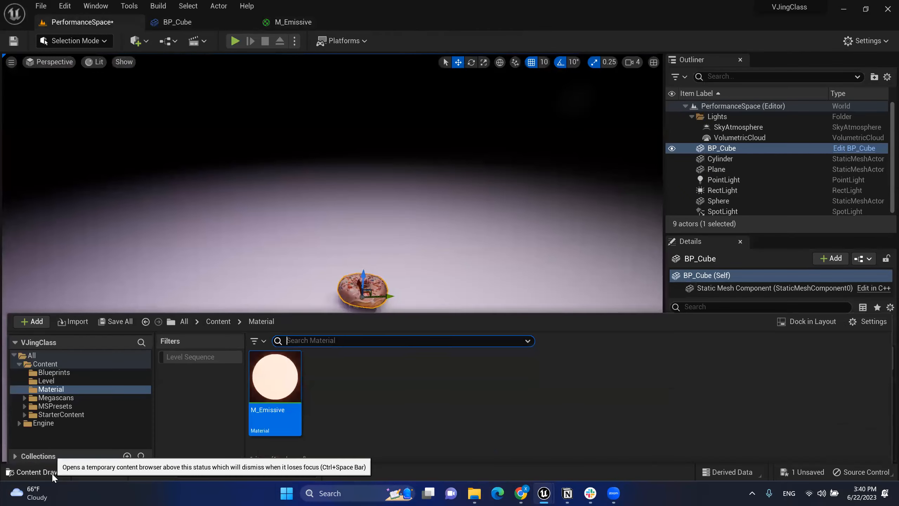
left_click(283, 389)
left_click(300, 22)
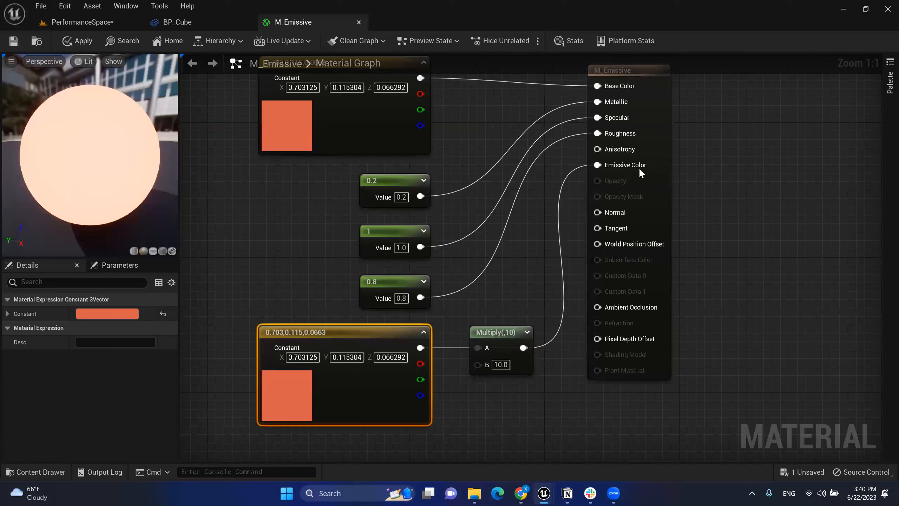
left_click(106, 23)
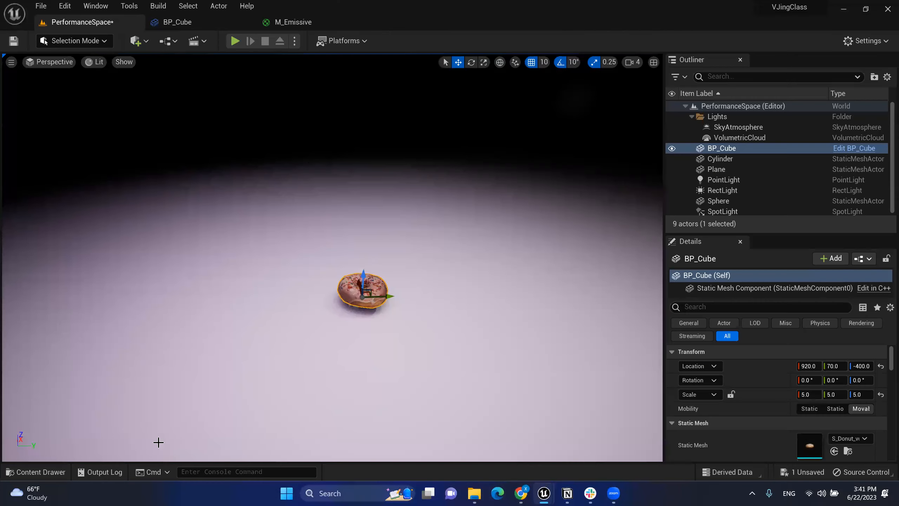
left_click(54, 472)
left_click(344, 411)
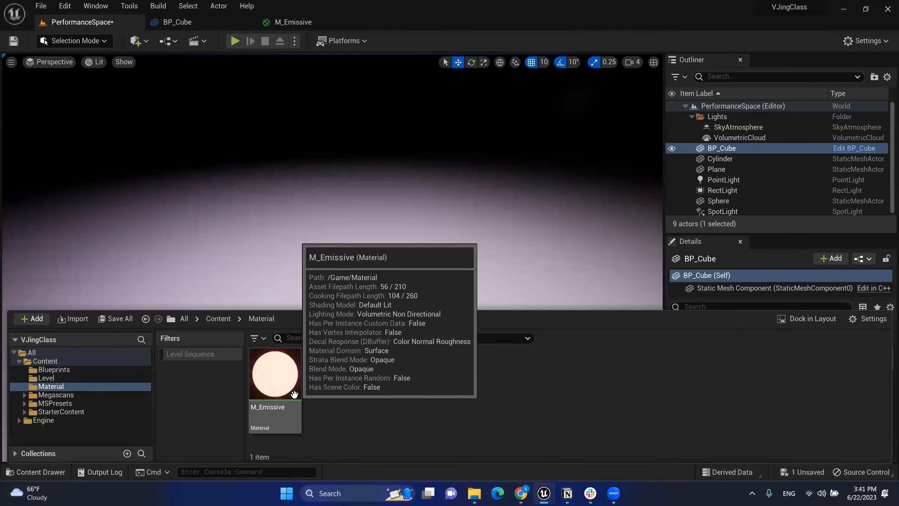
left_click(285, 391)
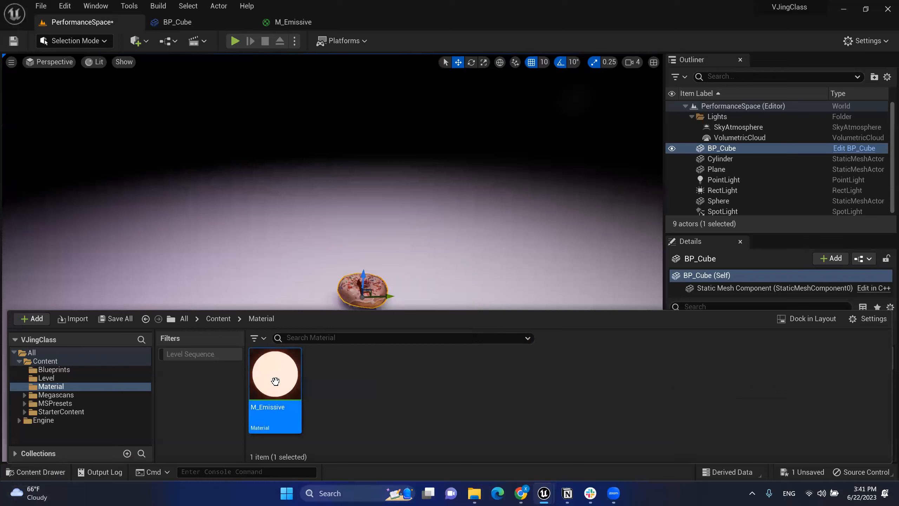
Step: Create a Material Instance from M_Emissive and name it MI_Emissive
right_click(297, 420)
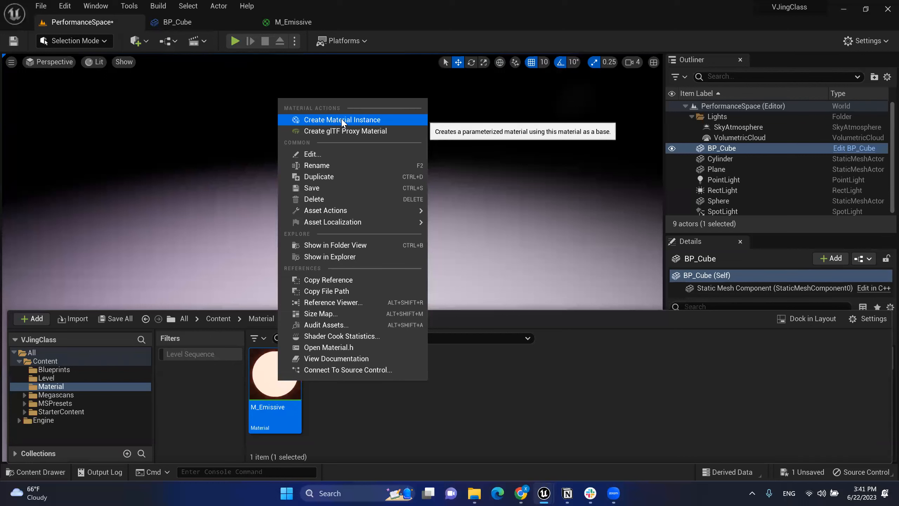
left_click(376, 119)
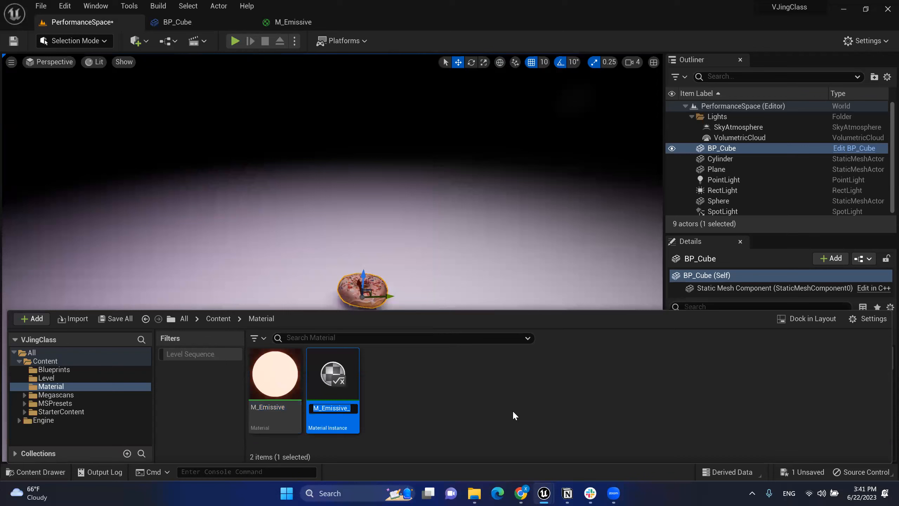
type("MI")
type("_Emissive")
key("Return")
left_click(400, 390)
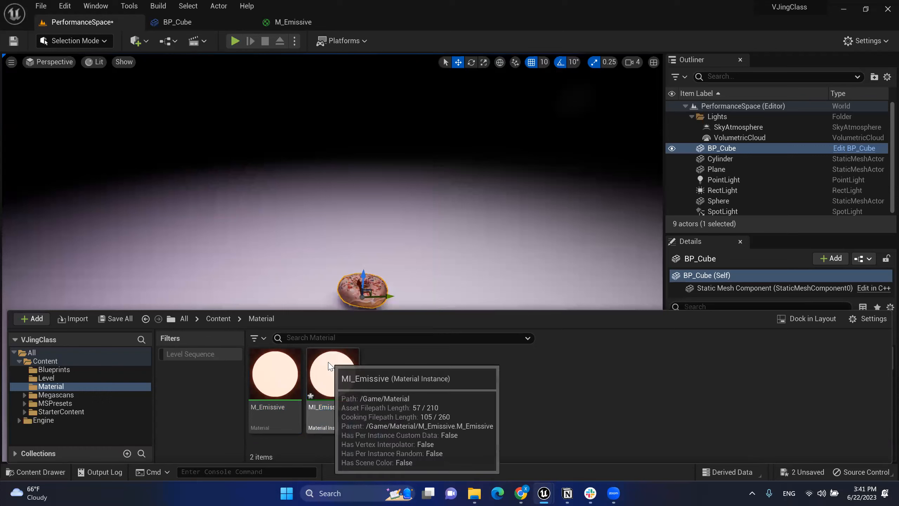
left_click(329, 374)
left_click(284, 383)
left_click(336, 386)
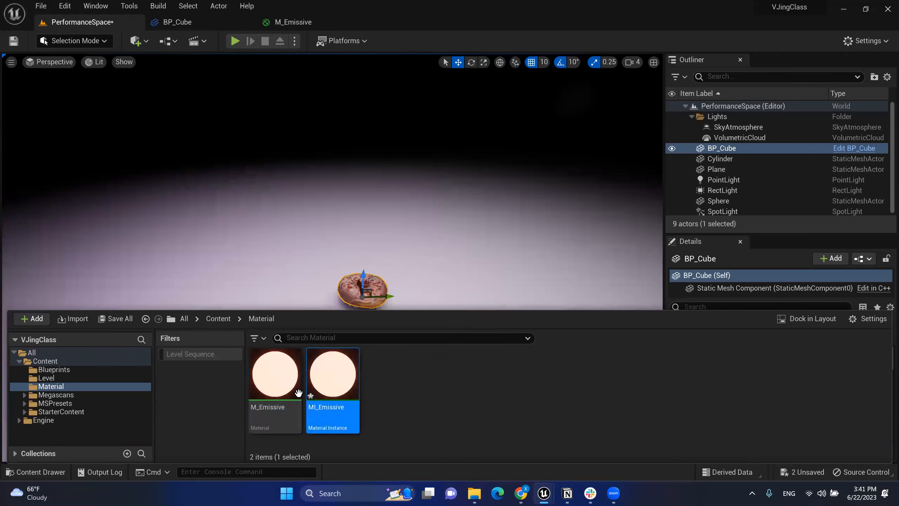
left_click(479, 398)
double_click(324, 392)
scroll(367, 134, "down", 5)
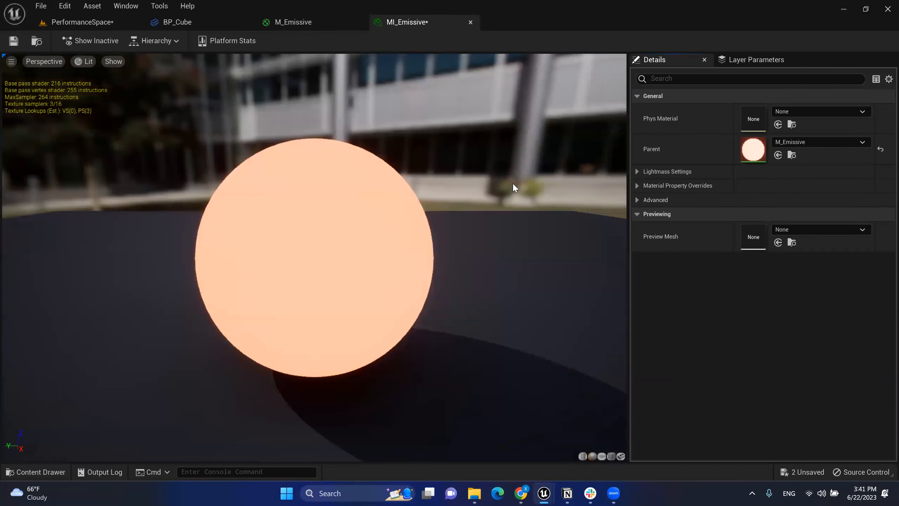
left_click(305, 20)
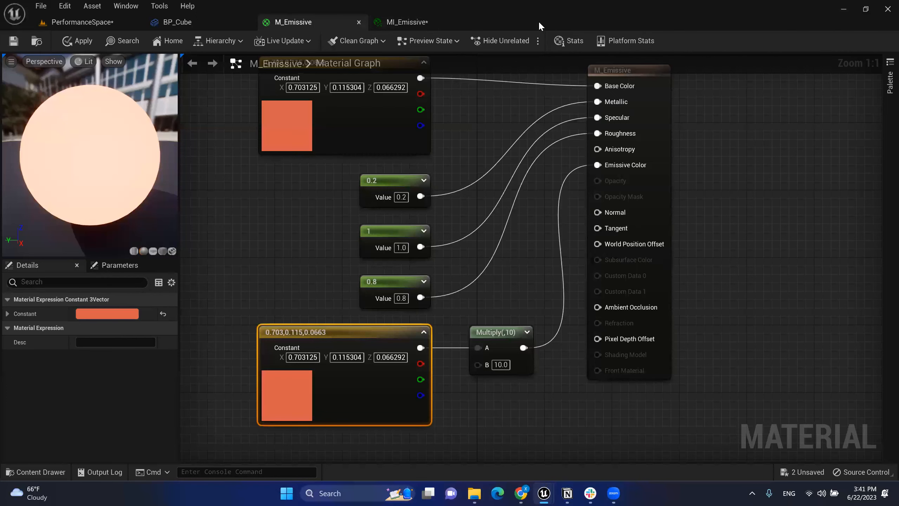
left_click(407, 21)
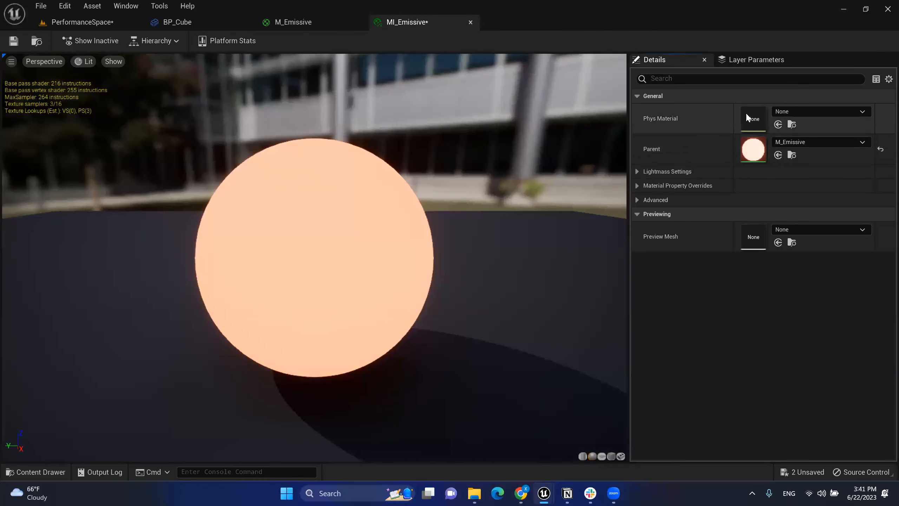
left_click(639, 172)
left_click(639, 173)
left_click(636, 185)
left_click(639, 186)
left_click(638, 175)
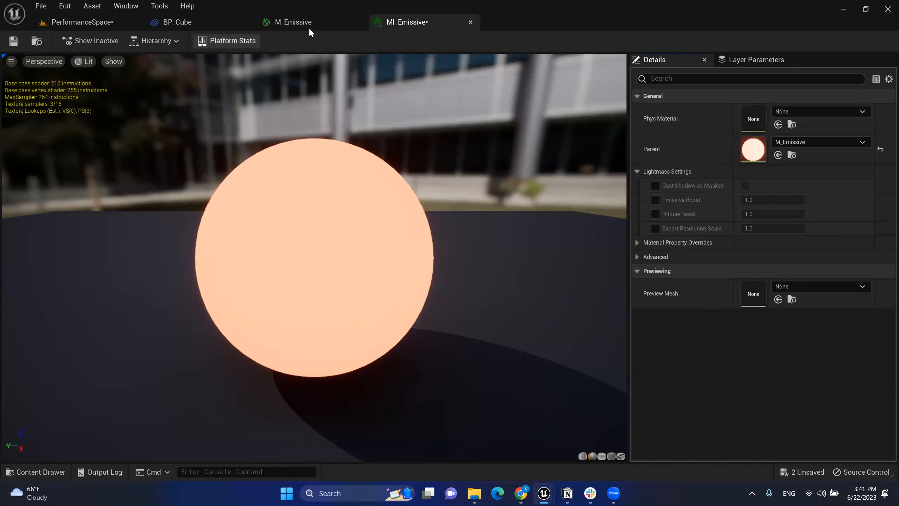
left_click(324, 25)
right_click_drag(537, 209, 548, 192)
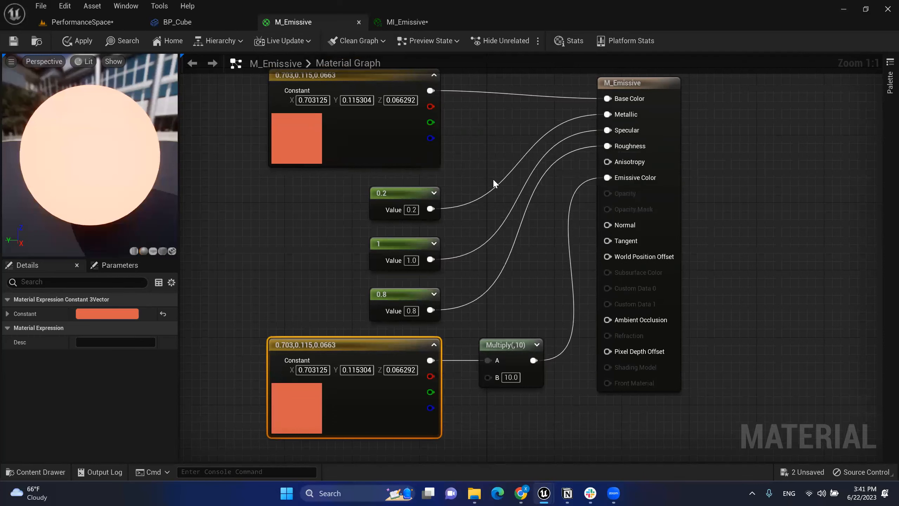
Step: Convert the top orange Constant3Vector into a vector parameter named Base Color
left_click(488, 155)
right_click_drag(487, 155, 493, 182)
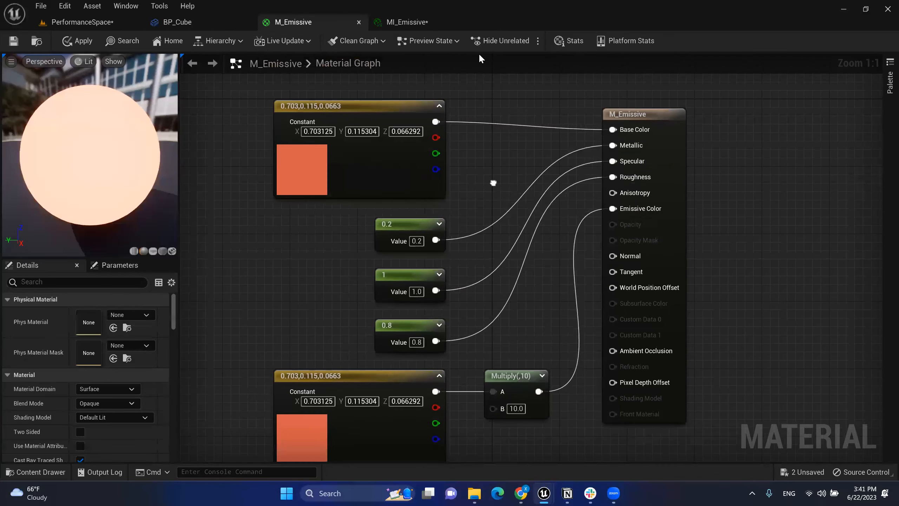
left_click(383, 106)
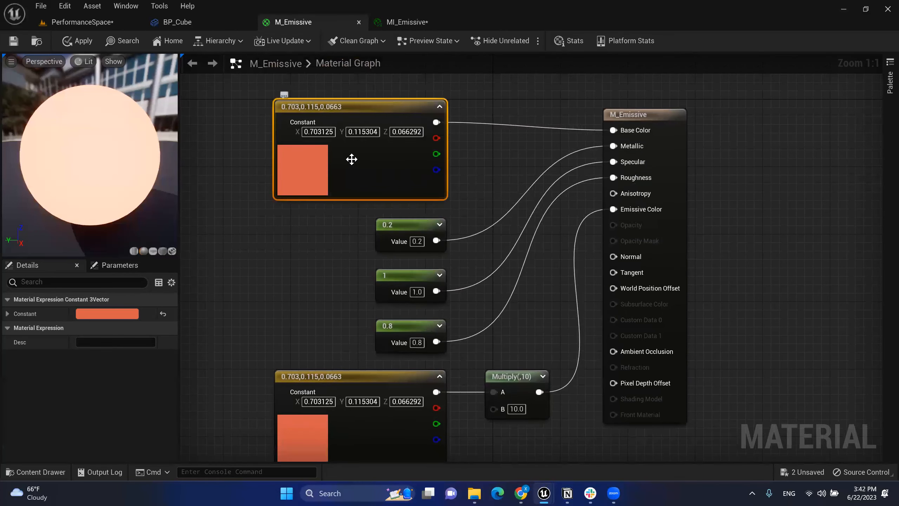
right_click(365, 108)
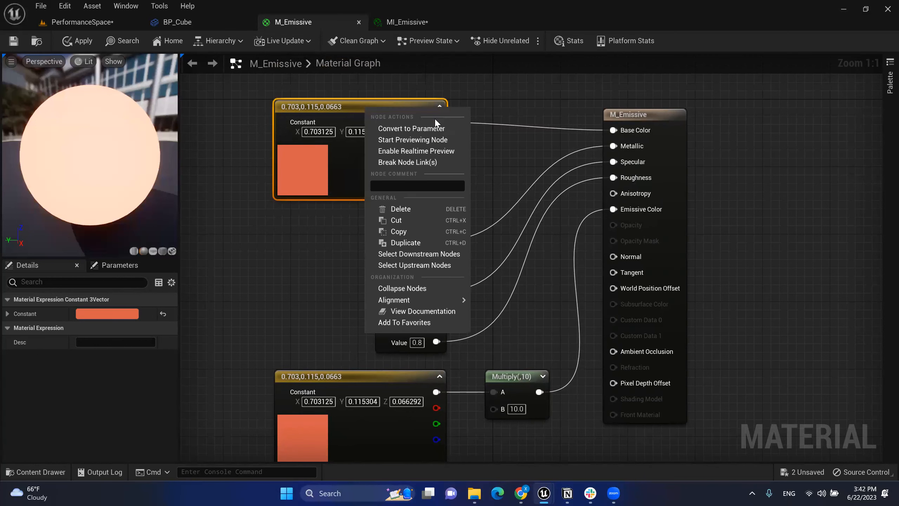
left_click(416, 129)
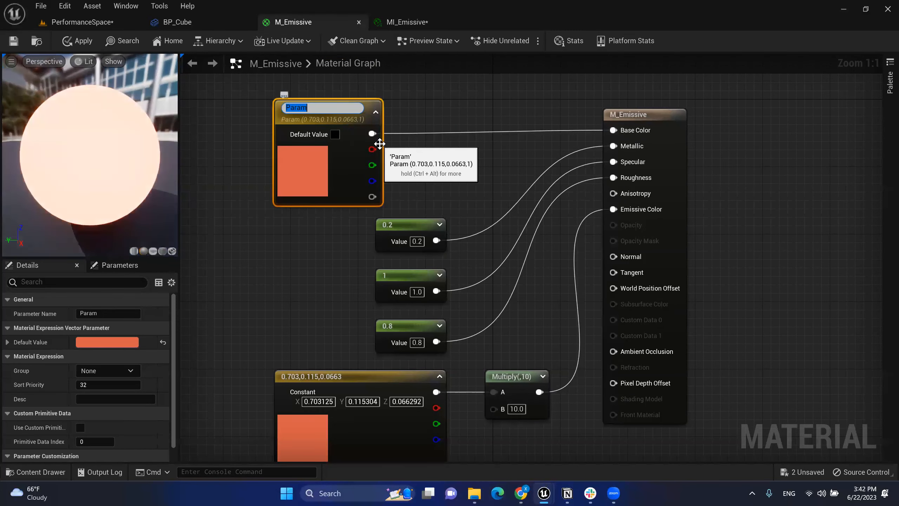
type("Base Color")
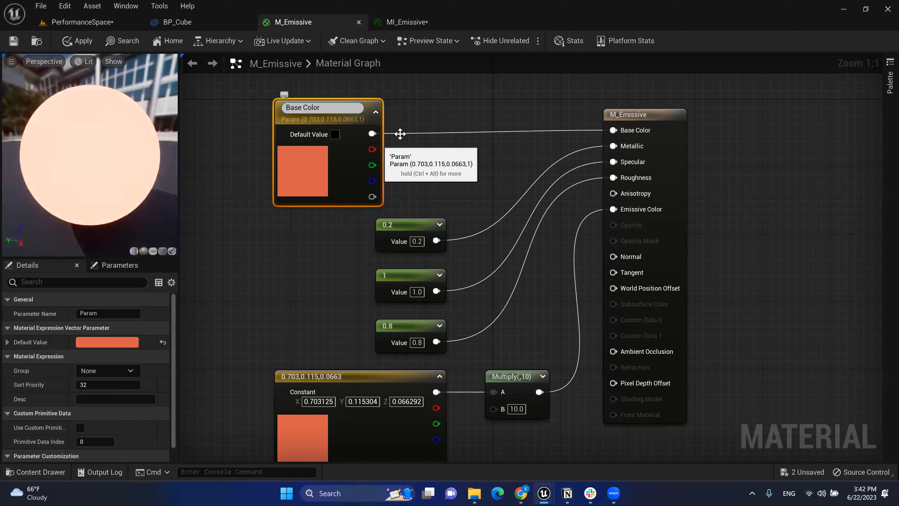
left_click(473, 127)
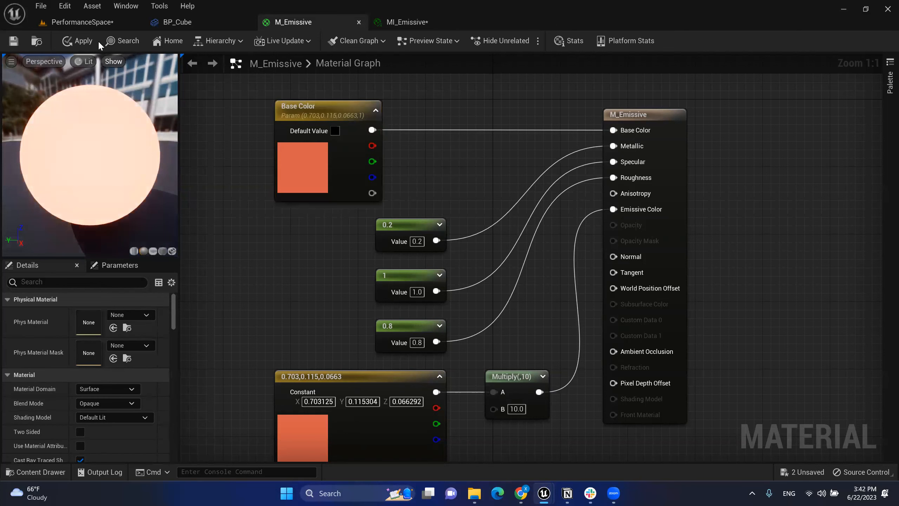
Step: Apply M_Emissive, then override MI_Emissive's Base Color with magenta (R 0.625197, G 0.199354, B 0.703125)
left_click(14, 43)
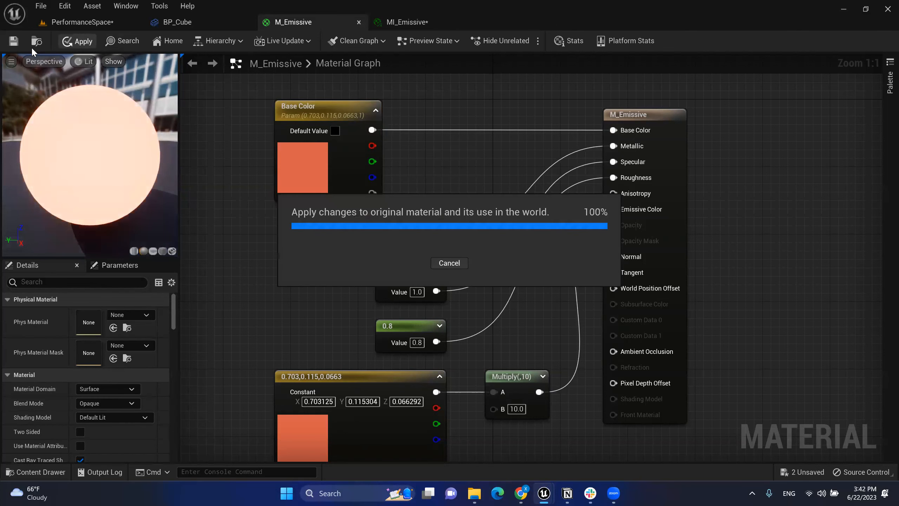
left_click(401, 21)
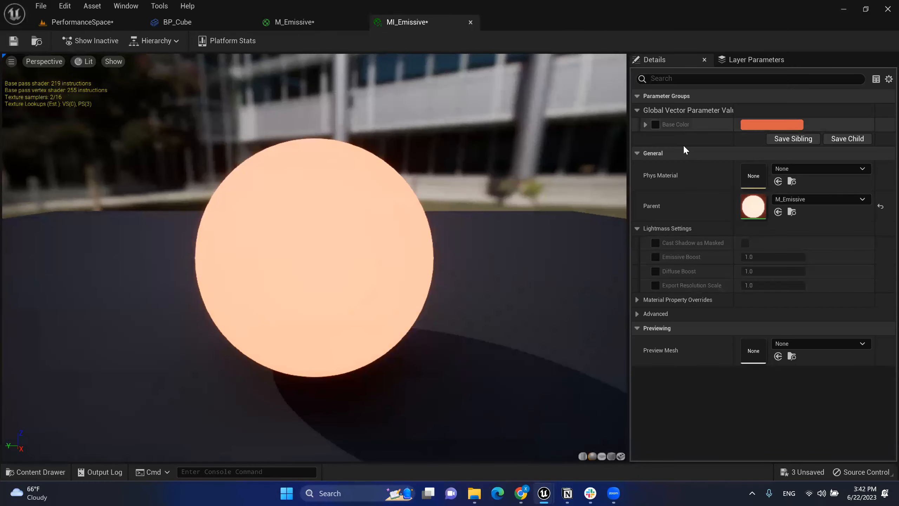
left_click(645, 125)
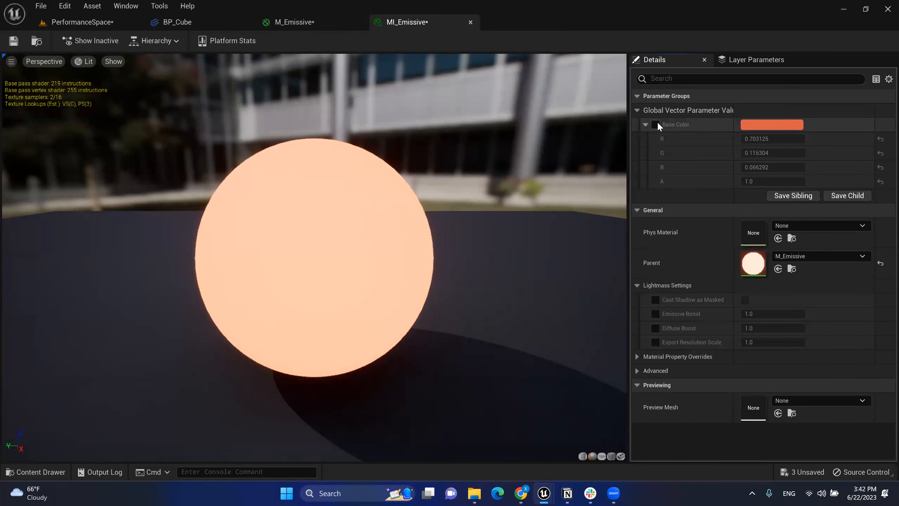
left_click(657, 124)
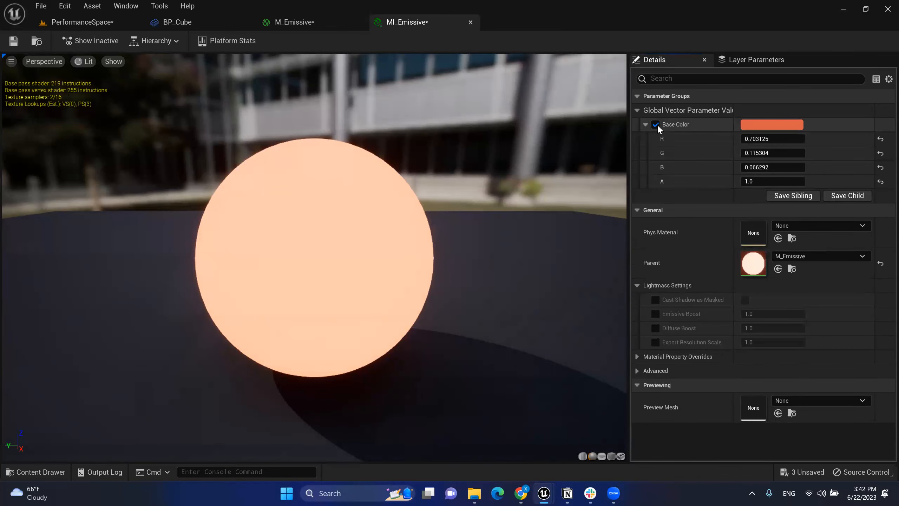
left_click(758, 130)
left_click_drag(622, 206, 603, 192)
left_click(676, 392)
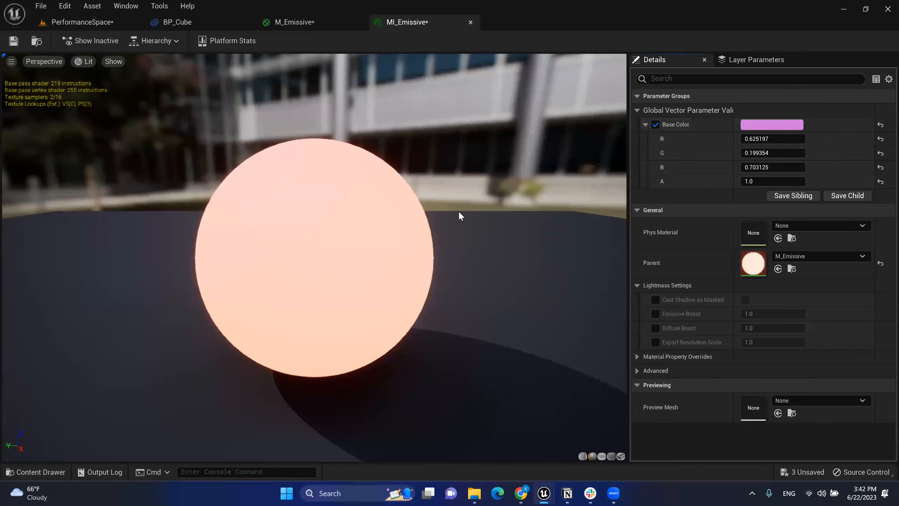
Step: Convert the lower constant feeding Multiply into an Emissive Color vector parameter and apply
left_click(292, 22)
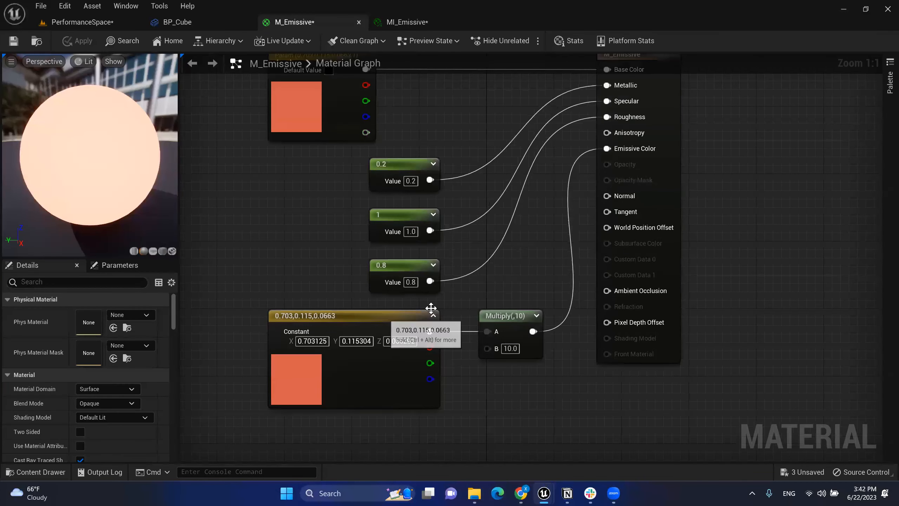
right_click_drag(509, 197, 507, 222)
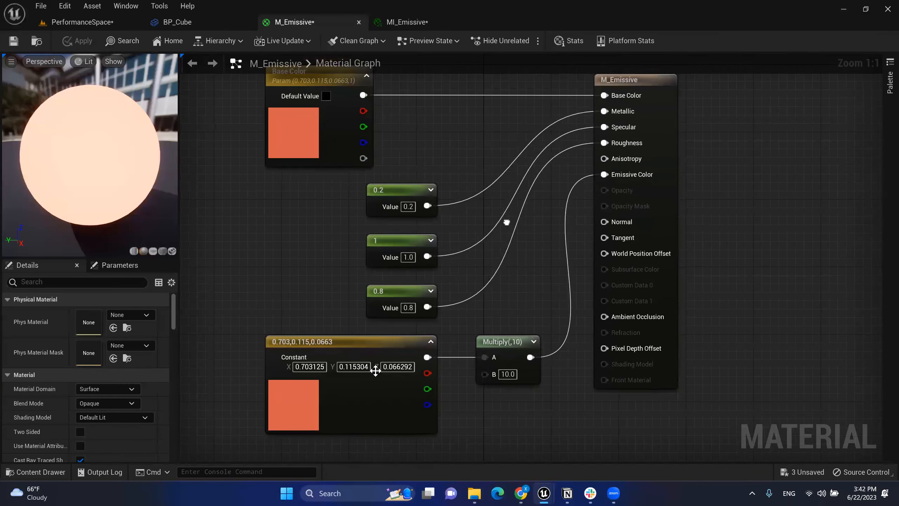
left_click(345, 343)
right_click(347, 345)
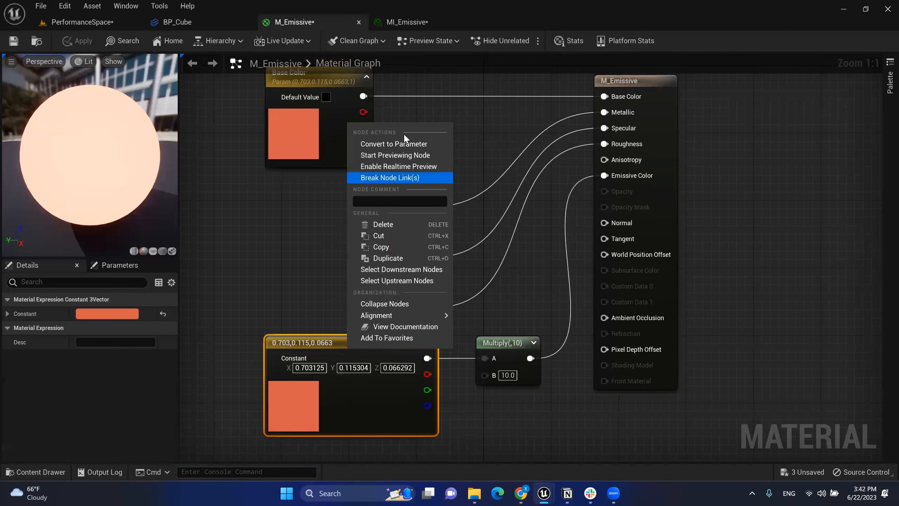
left_click(417, 149)
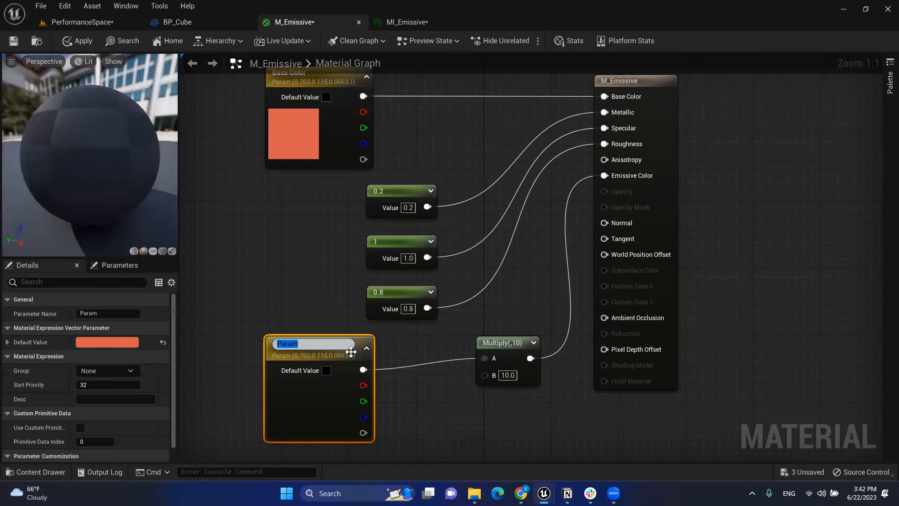
type("Emiss")
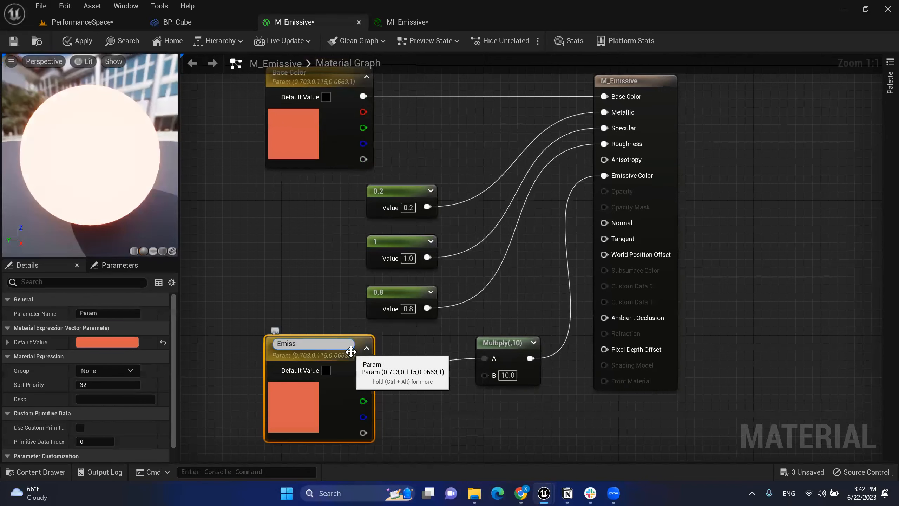
type("ive Color")
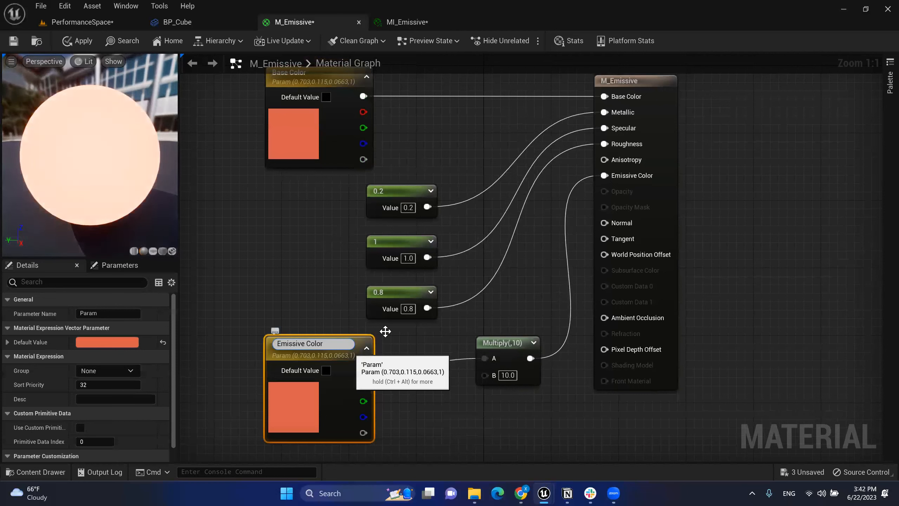
left_click(315, 269)
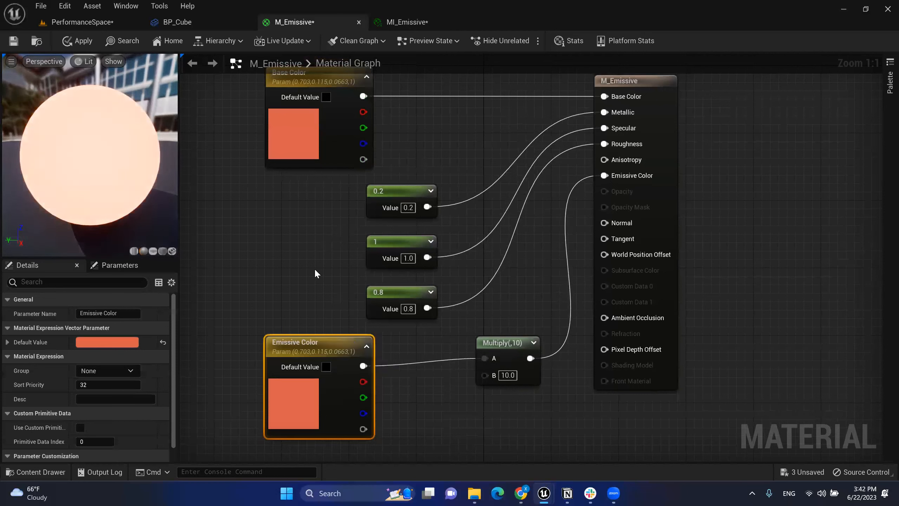
left_click(91, 41)
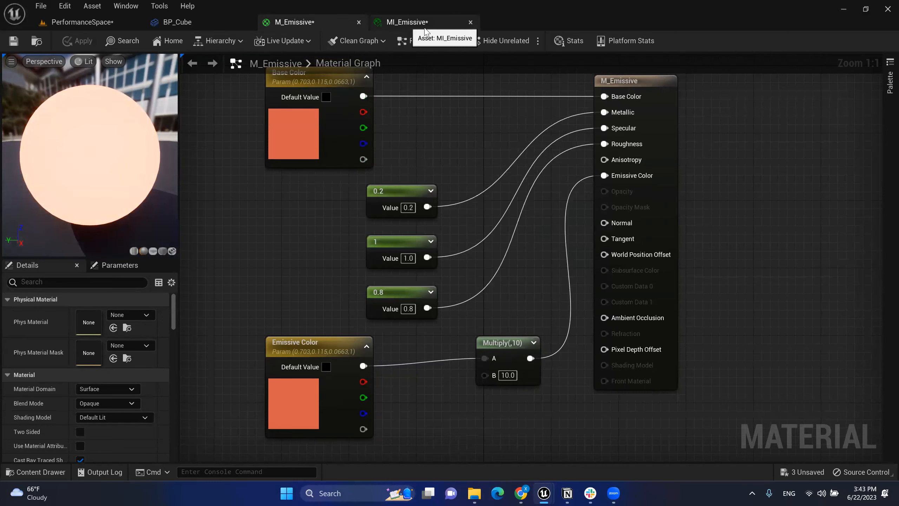
Step: Override MI_Emissive's Emissive Color with pink, then go back to the M_Emissive graph
left_click(406, 22)
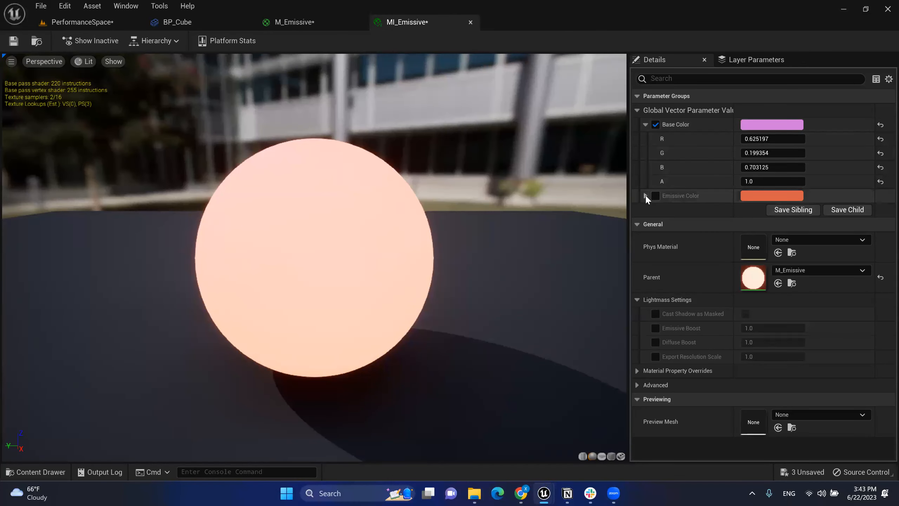
left_click(645, 196)
left_click(655, 196)
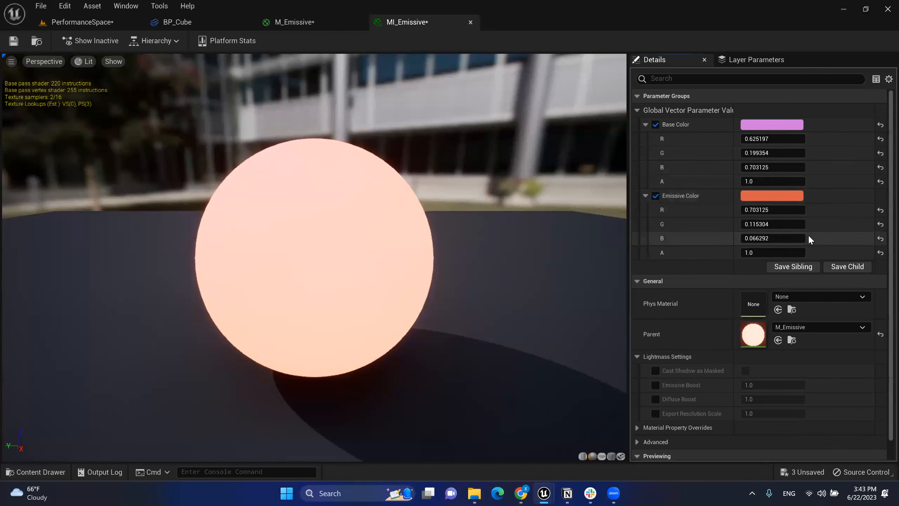
left_click(772, 196)
left_click_drag(644, 281, 626, 273)
left_click(698, 464)
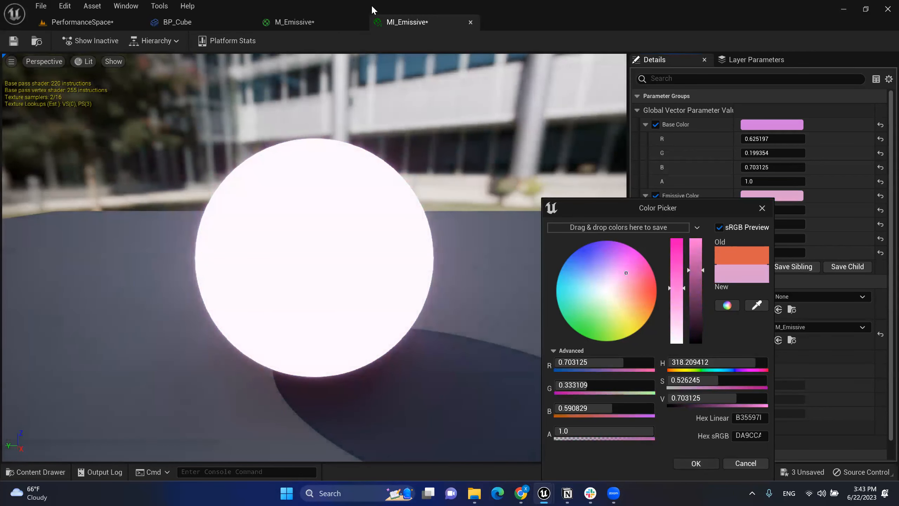
left_click(329, 22)
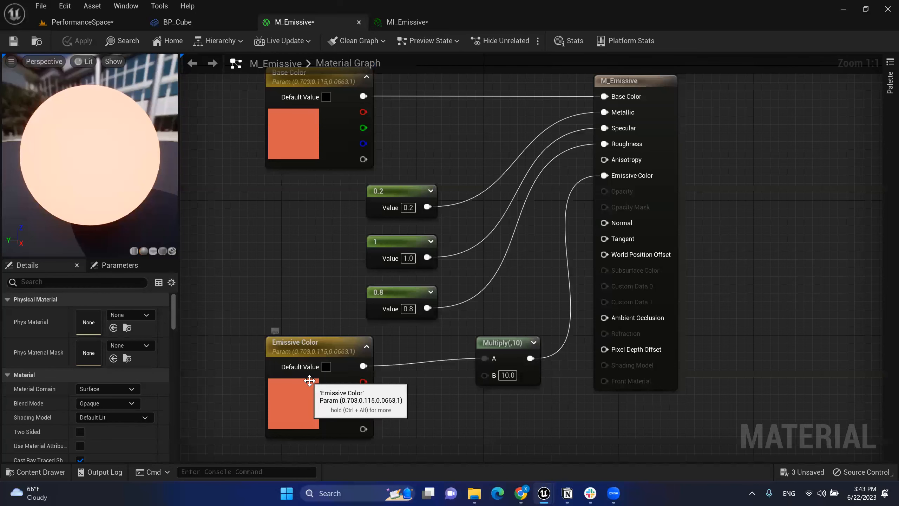
left_click(279, 342)
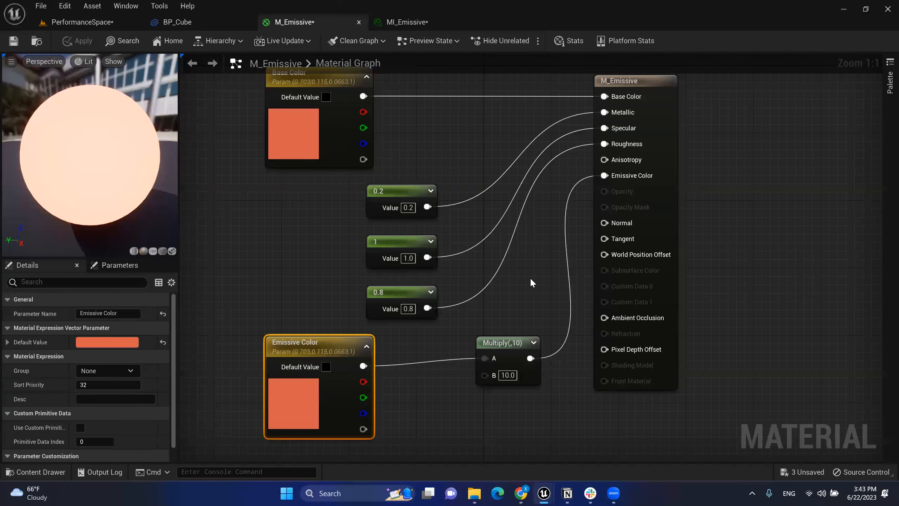
left_click(555, 306)
right_click_drag(558, 308, 553, 293)
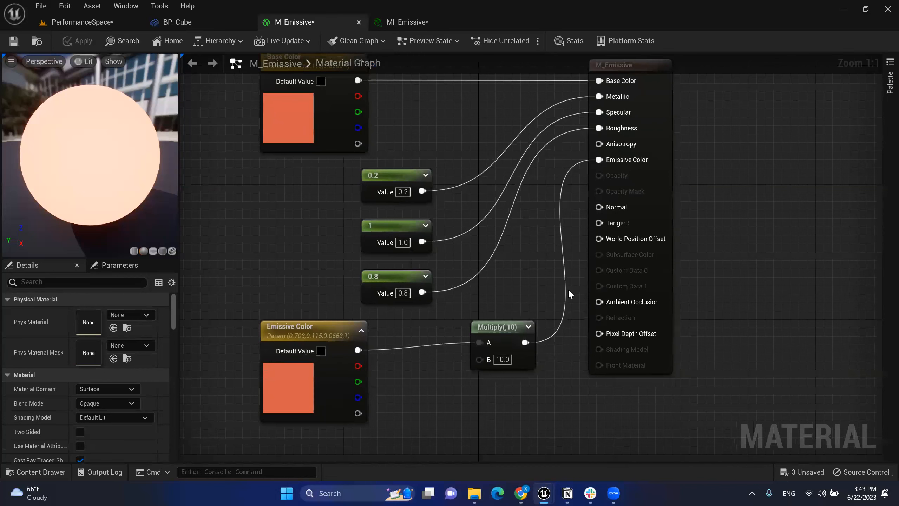
right_click_drag(529, 282, 525, 306)
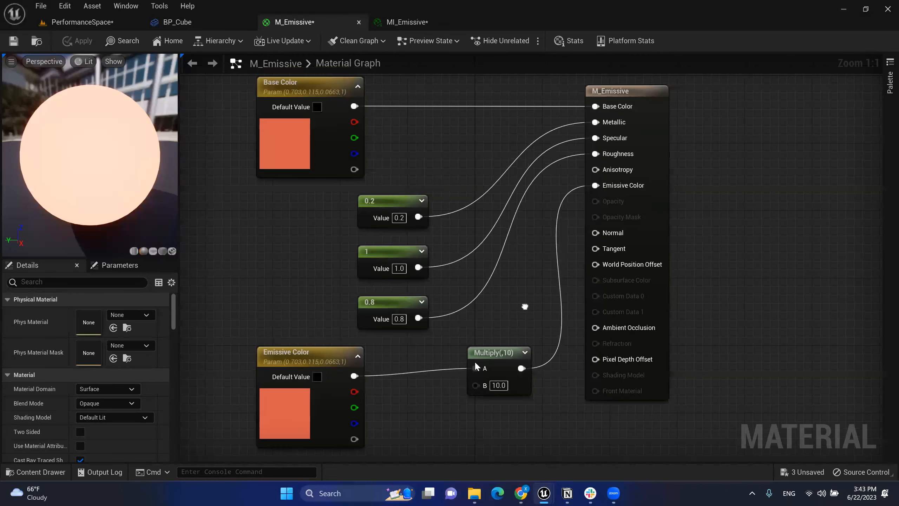
left_click(315, 356)
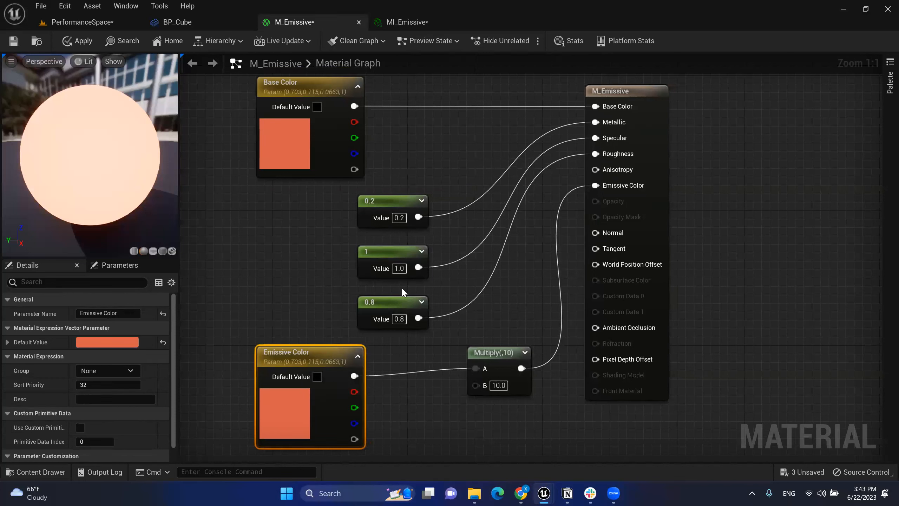
left_click(634, 432)
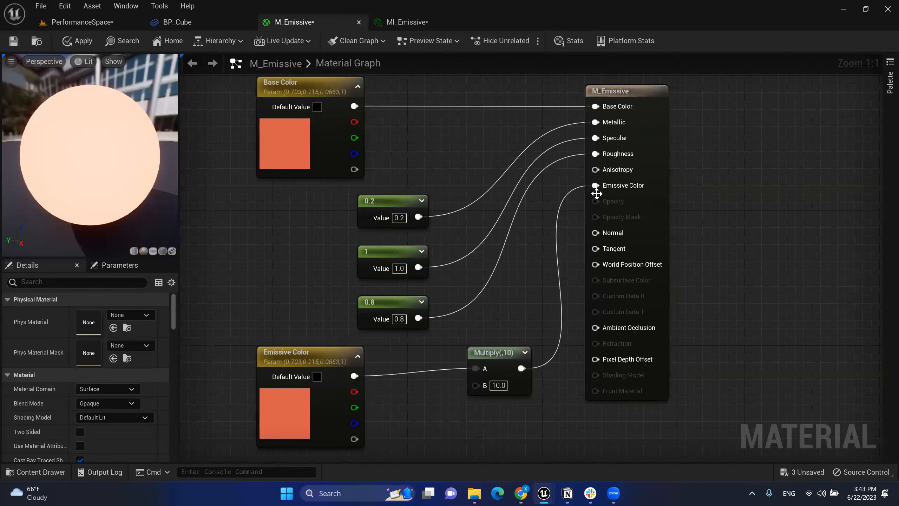
left_click(408, 20)
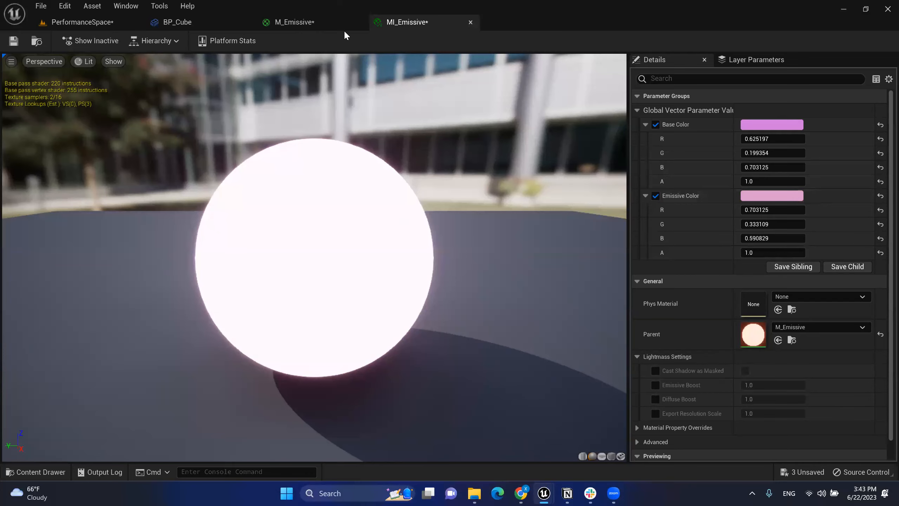
left_click(297, 22)
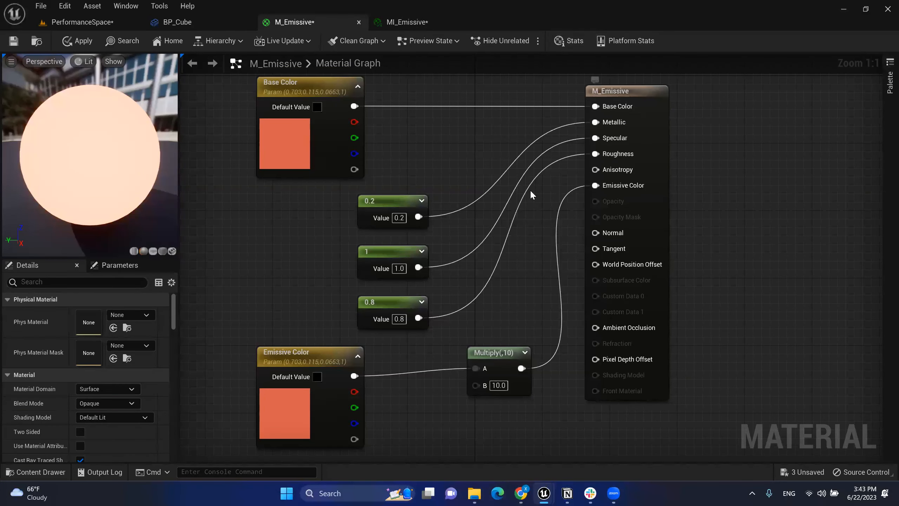
right_click_drag(546, 273, 538, 220)
left_click(485, 300)
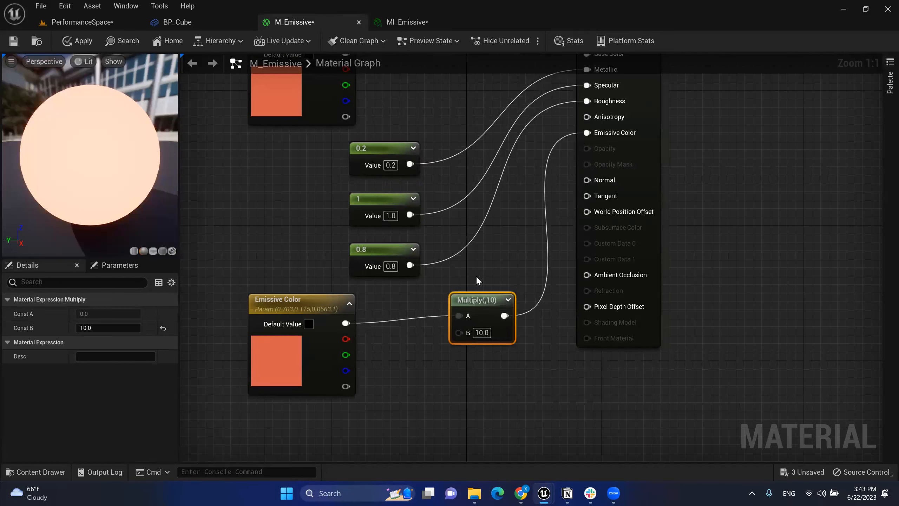
left_click(476, 278)
left_click(478, 304)
right_click(492, 302)
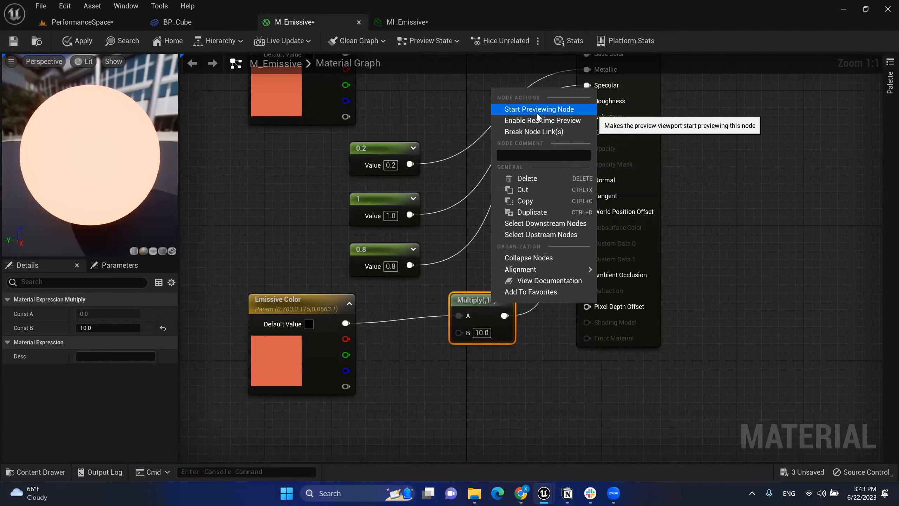
left_click(572, 351)
mouse_move(488, 305)
left_mouse_down()
mouse_move(473, 322)
mouse_move(471, 312)
mouse_move(484, 304)
left_mouse_up()
right_click(474, 319)
left_click(520, 355)
left_click(391, 385)
right_click(402, 380)
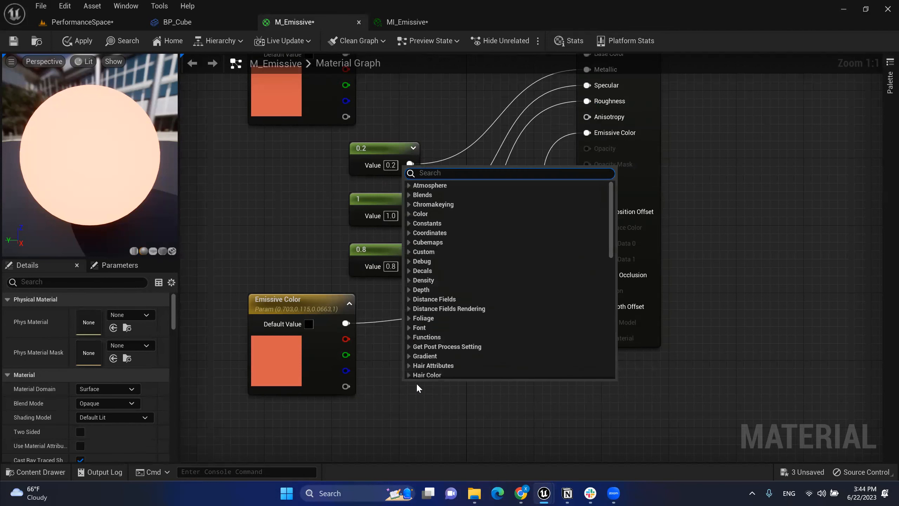
left_click(413, 392)
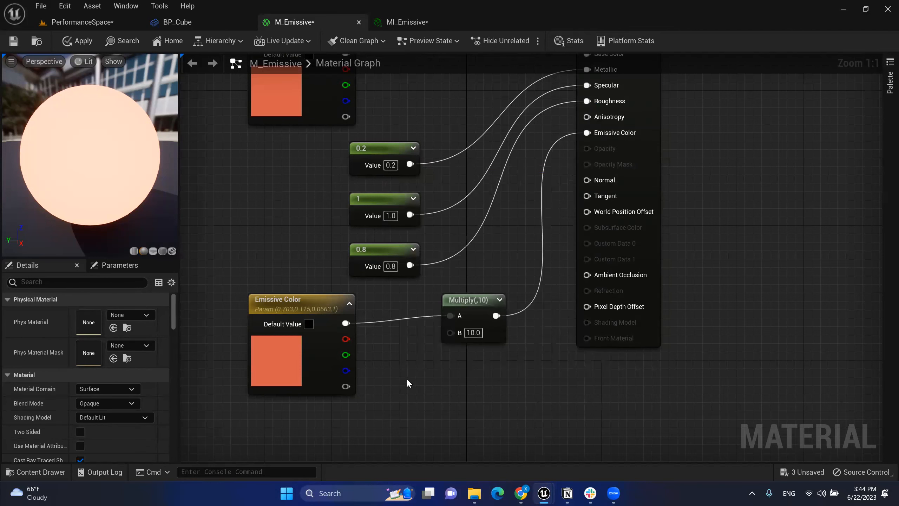
Step: Add a Constant of 10 below Multiply and wire it into Multiply's B input
left_click(406, 378)
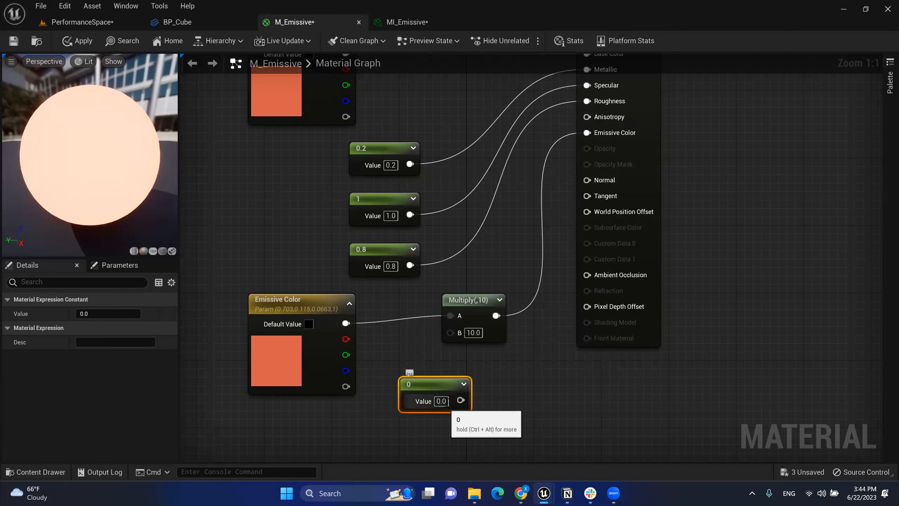
left_click(442, 401)
type("10")
key("Return")
left_click(547, 446)
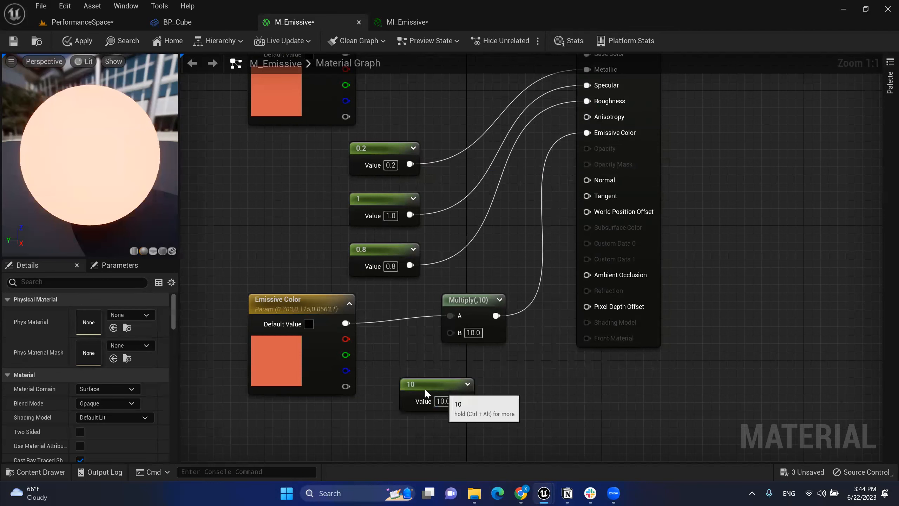
left_click_drag(425, 391, 407, 391)
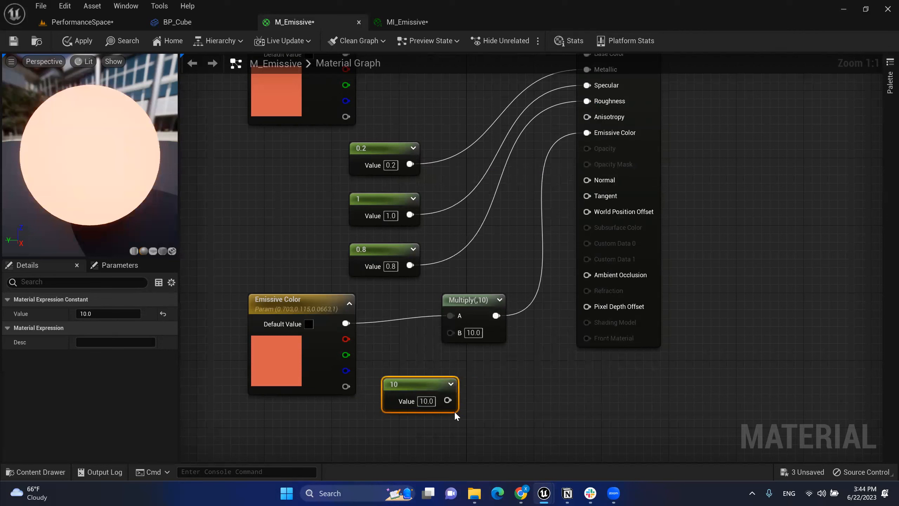
left_click(378, 357)
left_click_drag(477, 299, 496, 299)
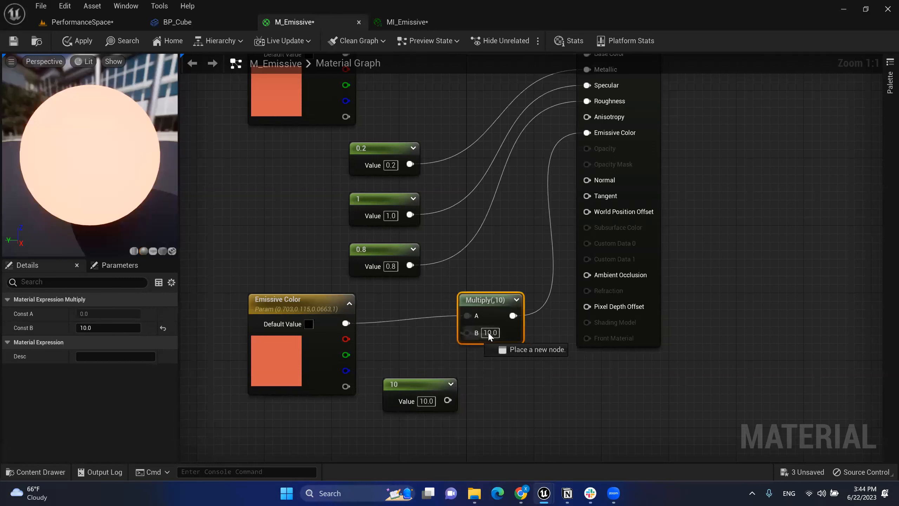
left_click_drag(468, 333, 447, 401)
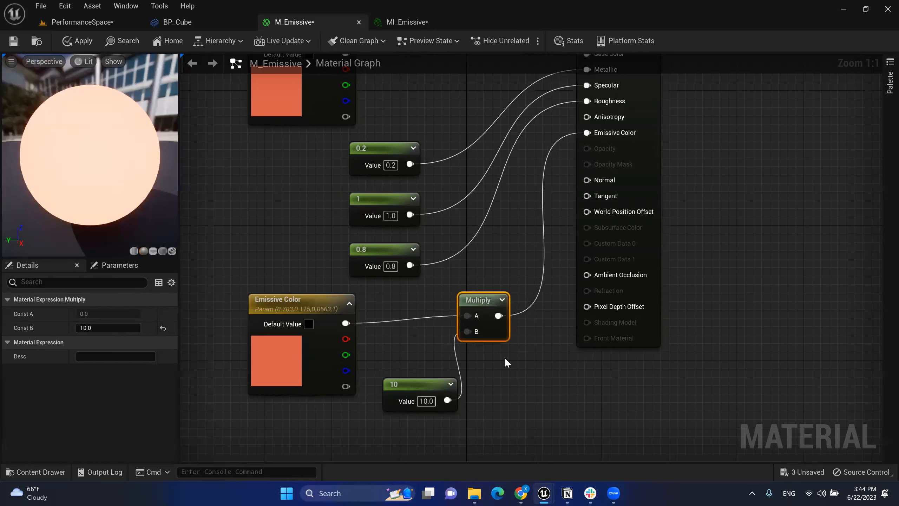
left_click(425, 385)
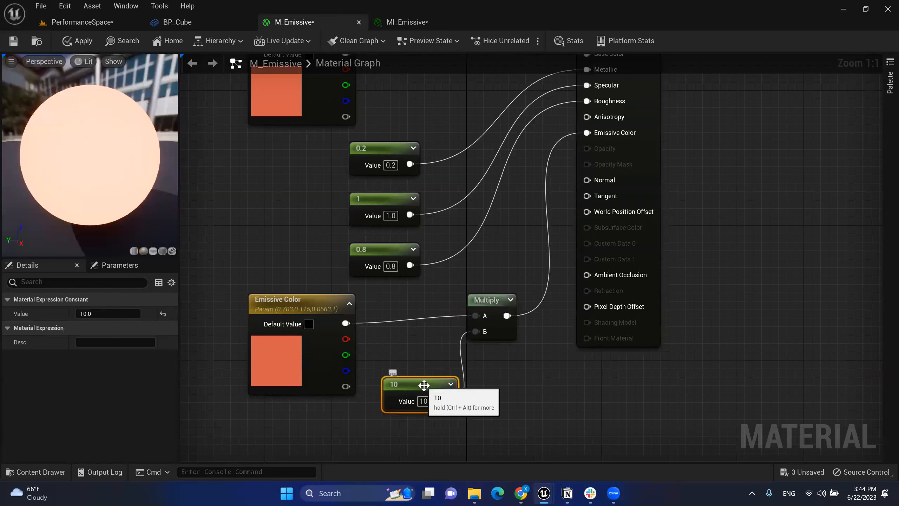
left_click_drag(379, 355, 470, 432)
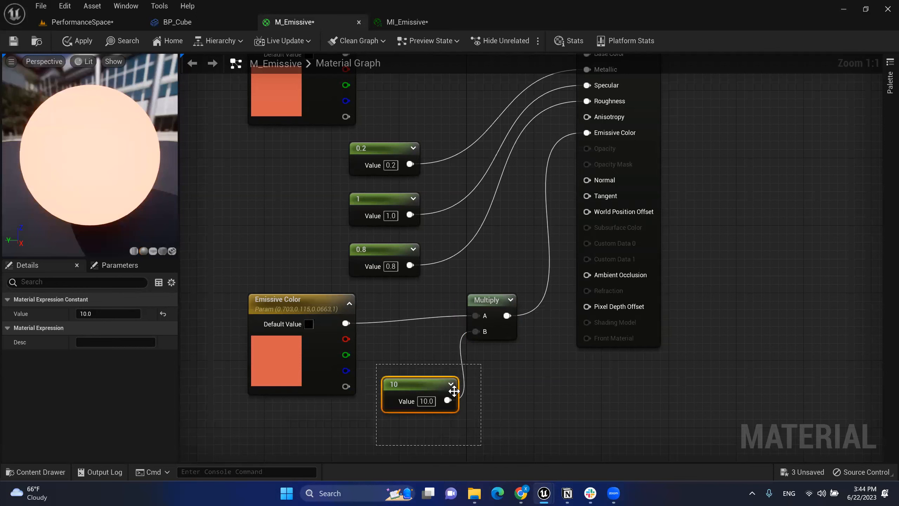
right_click(416, 387)
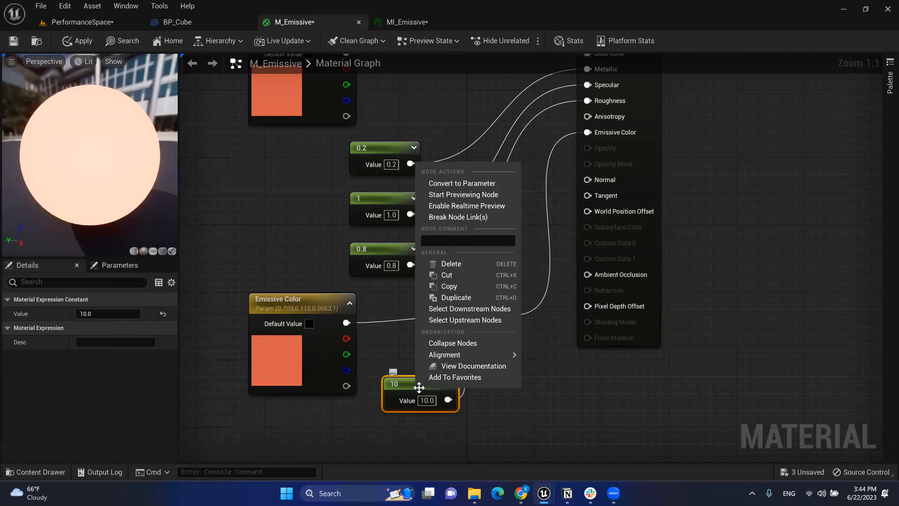
Step: Convert the 10 constant into a scalar parameter named Emissive Strength and apply the material
left_click(475, 184)
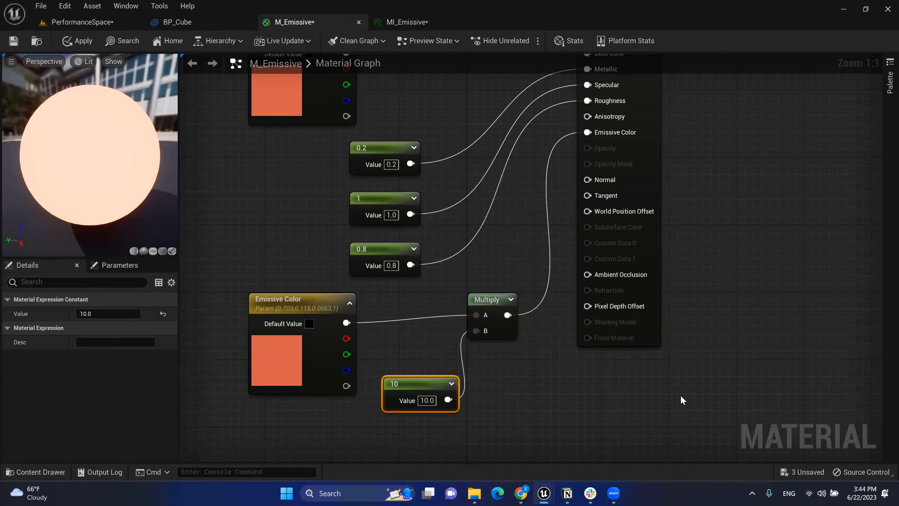
type("Emissive Strength")
left_click(497, 438)
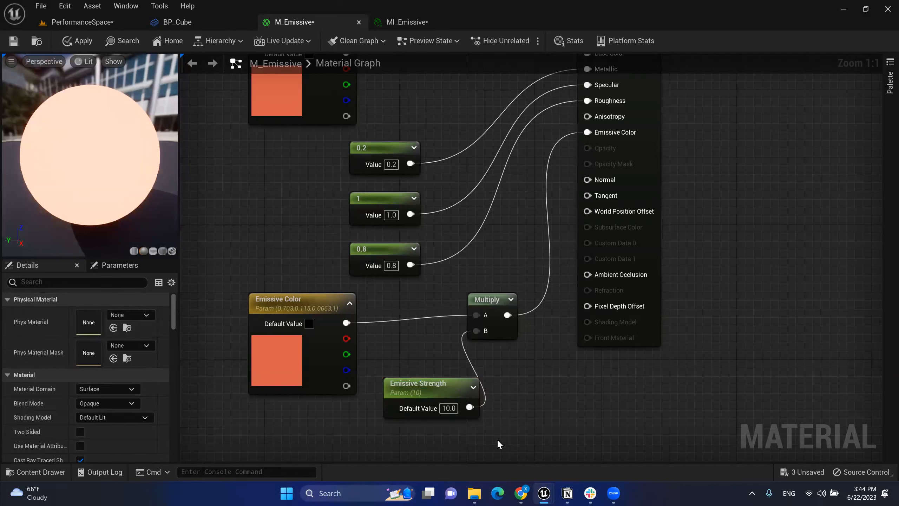
left_click_drag(488, 330, 496, 330)
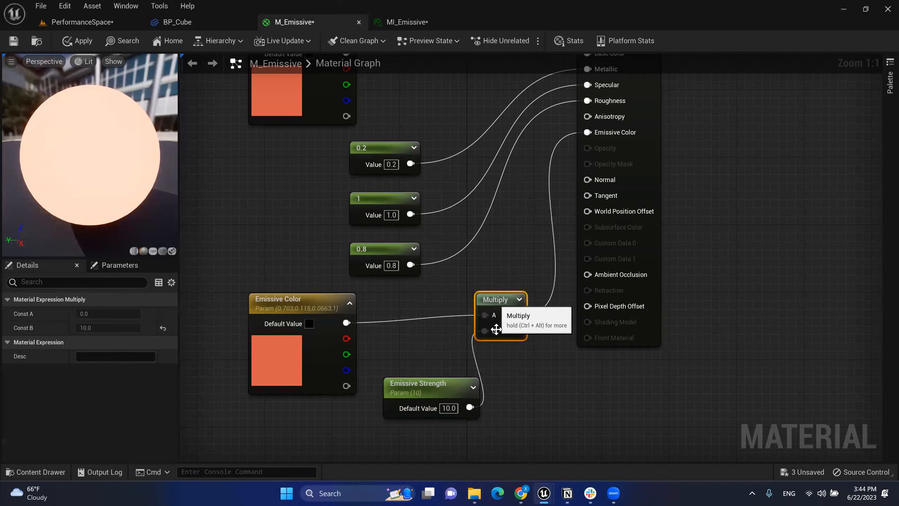
left_click(427, 382)
left_click(426, 349)
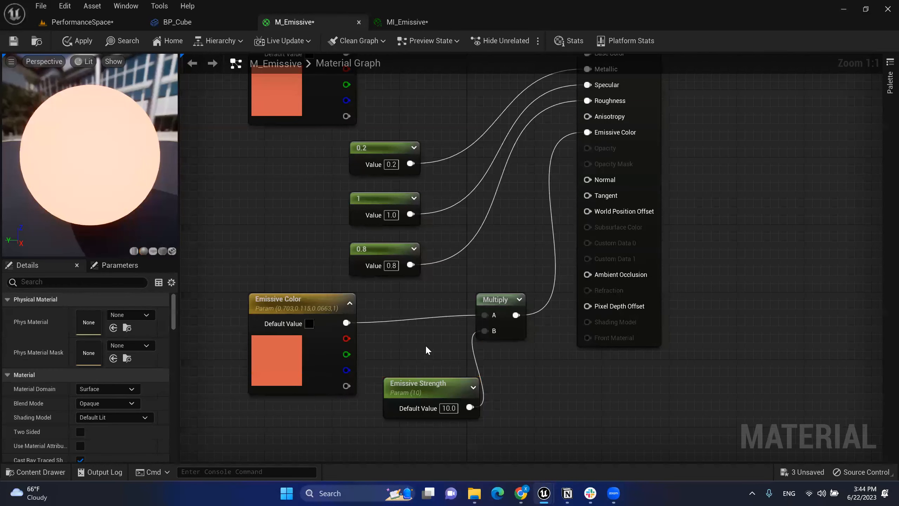
left_click(73, 42)
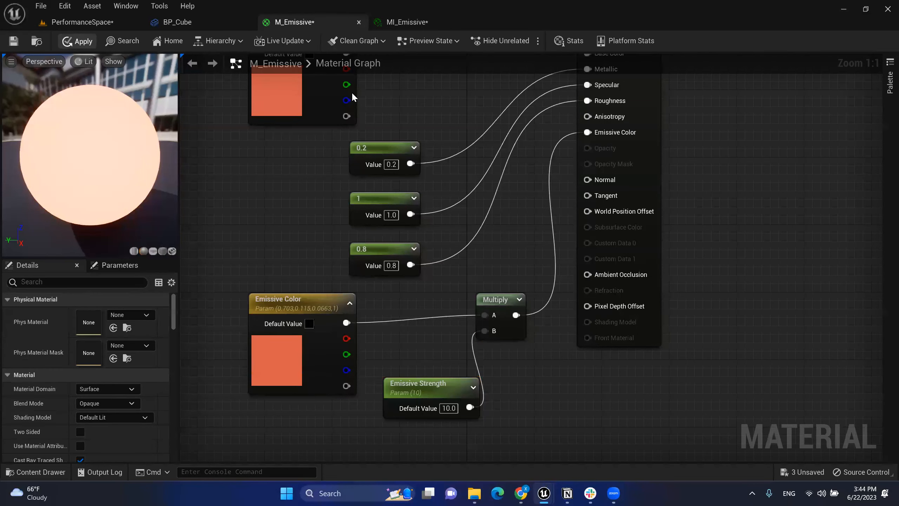
Step: Enable MI_Emissive's Emissive Strength override and raise it, then move M_Emissive's Emissive Strength node lower
left_click(422, 18)
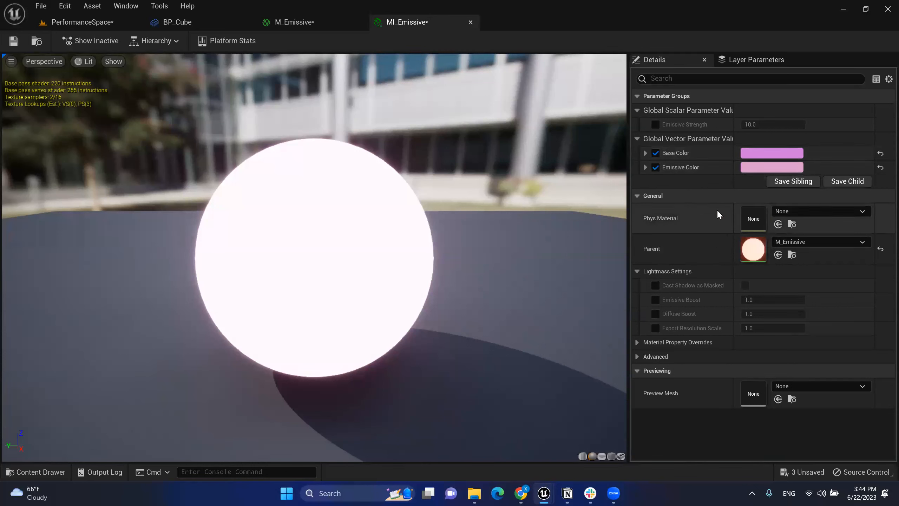
left_click(656, 124)
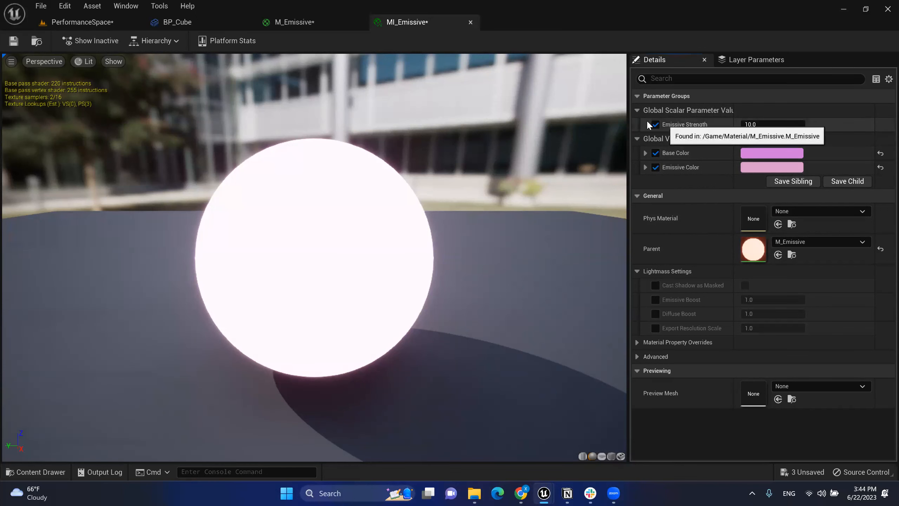
mouse_move(759, 126)
left_mouse_down()
mouse_move(889, 125)
mouse_move(764, 124)
left_mouse_up()
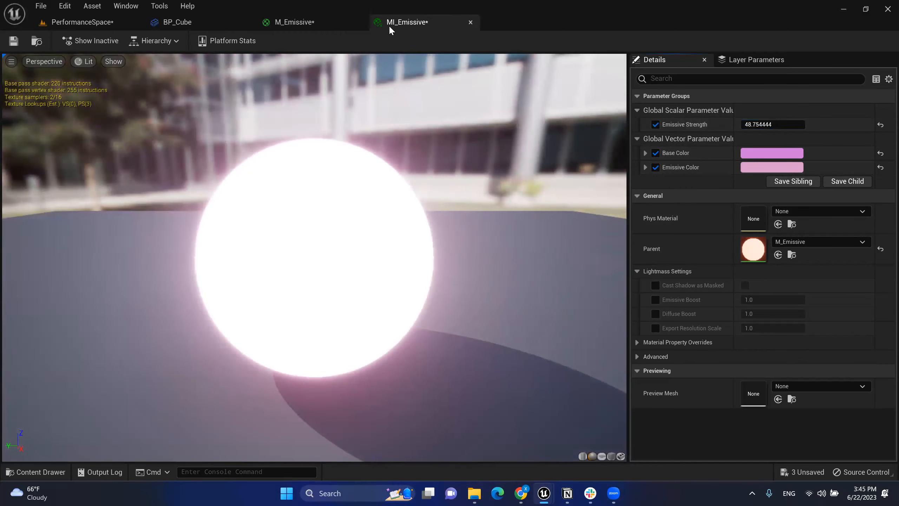
left_click(307, 26)
left_click_drag(417, 402, 386, 448)
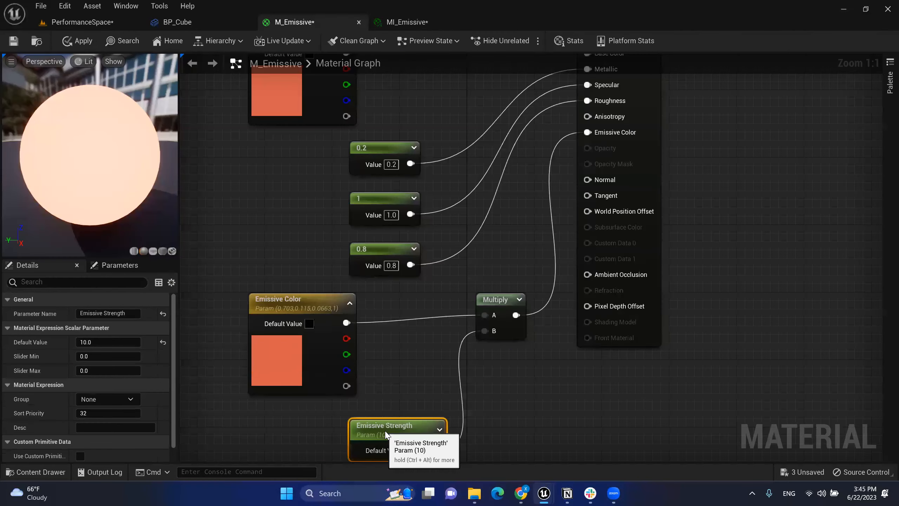
Step: Settle MI_Emissive's Emissive Strength at 20 after trying 40, then collapse Parameter Groups
left_click(421, 21)
mouse_move(761, 125)
left_mouse_down()
mouse_move(651, 124)
mouse_move(765, 127)
left_mouse_up()
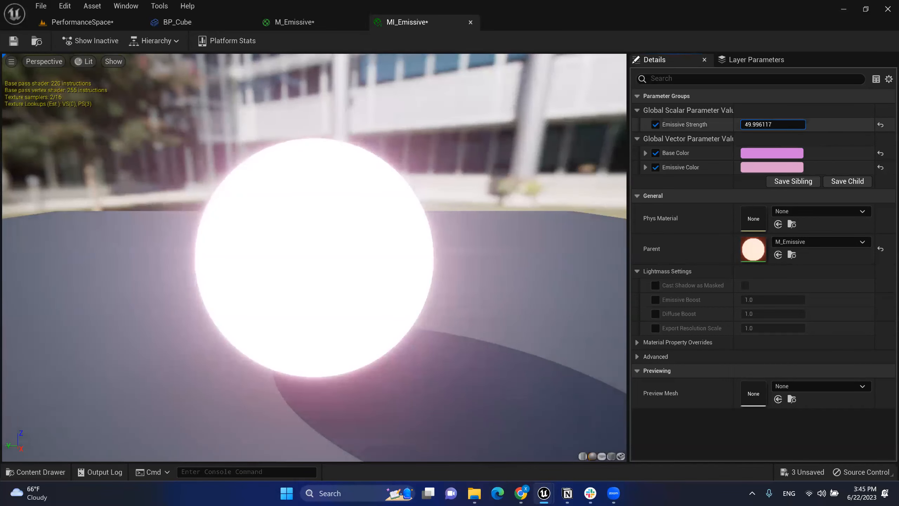
left_click(764, 127)
type("40")
key("Return")
type("20")
key("Return")
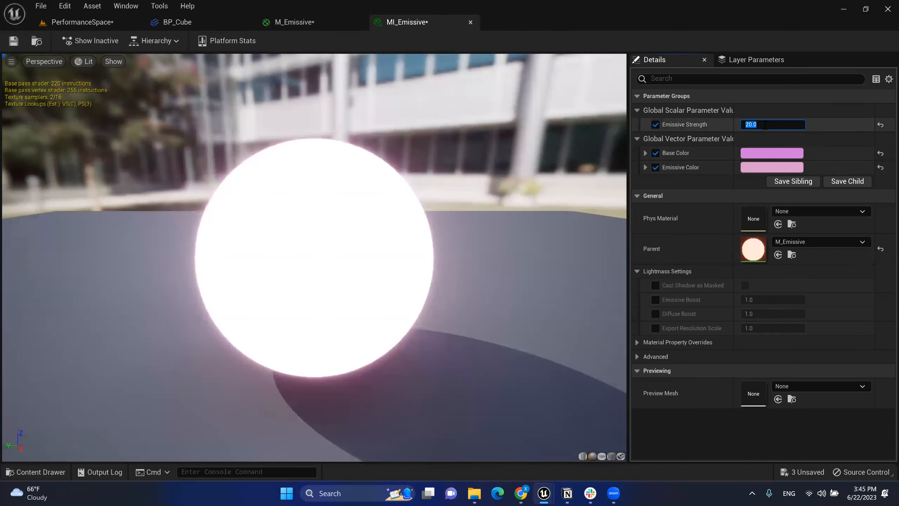
left_click(788, 101)
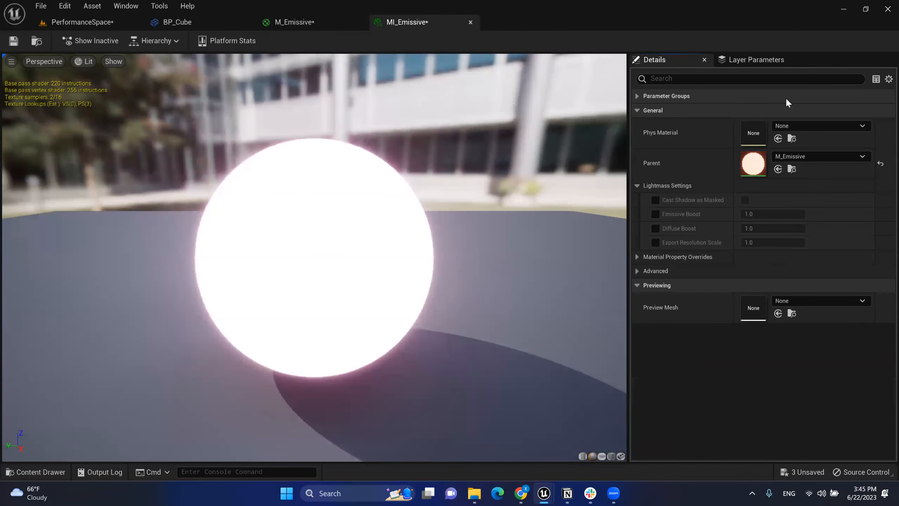
left_click(279, 23)
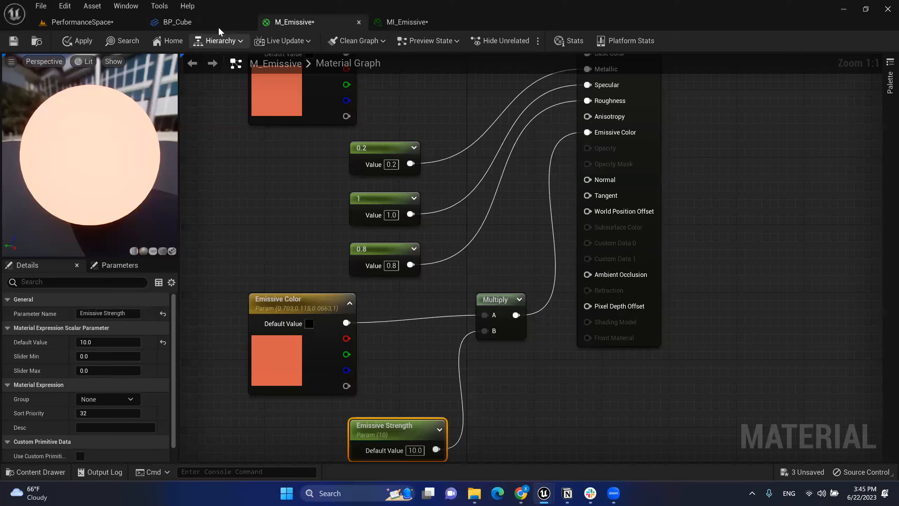
Step: In the BP_Cube Blueprint, pan the Event Graph to empty space and bring up the All Actions menu
left_click(190, 24)
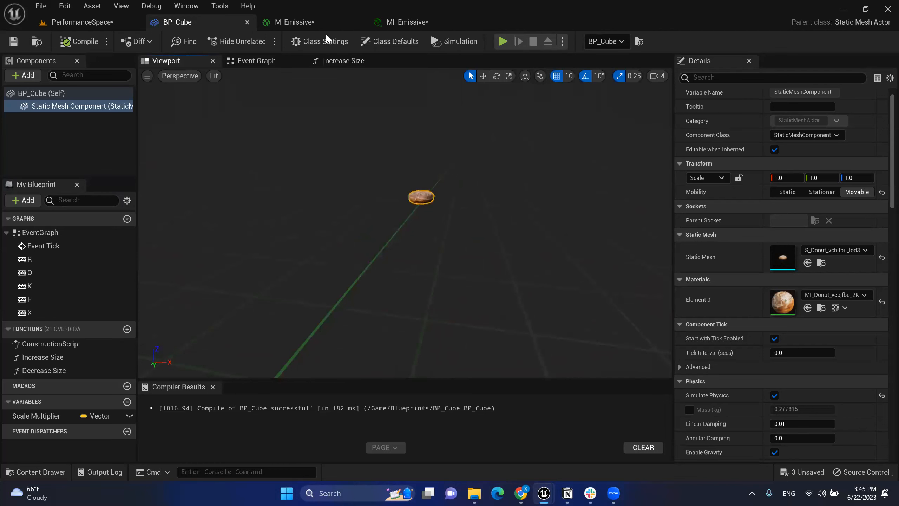
left_click(335, 61)
left_click(279, 66)
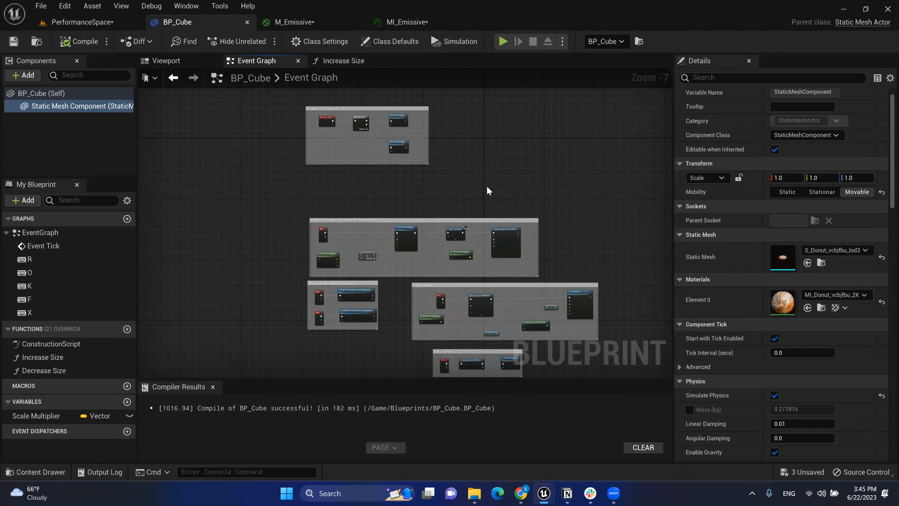
scroll(500, 163, "up", 4)
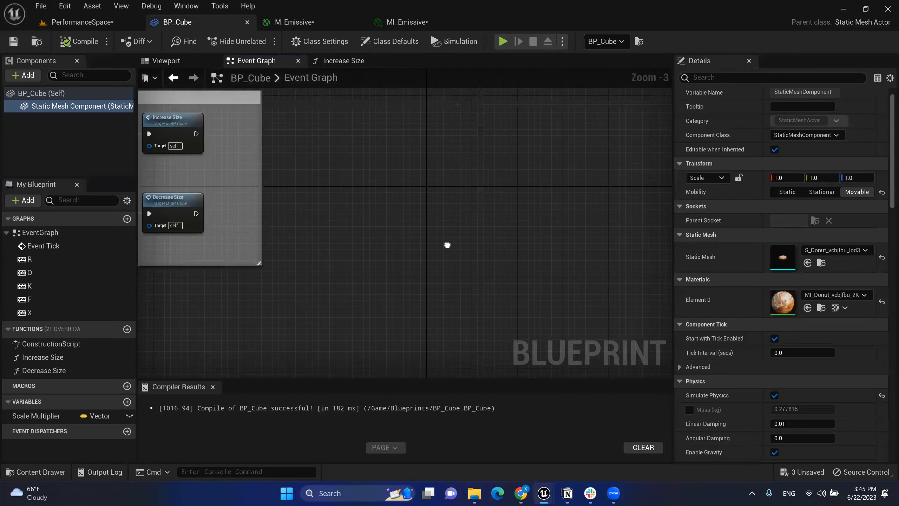
right_click_drag(450, 287, 414, 243)
right_click(374, 207)
left_click(389, 177)
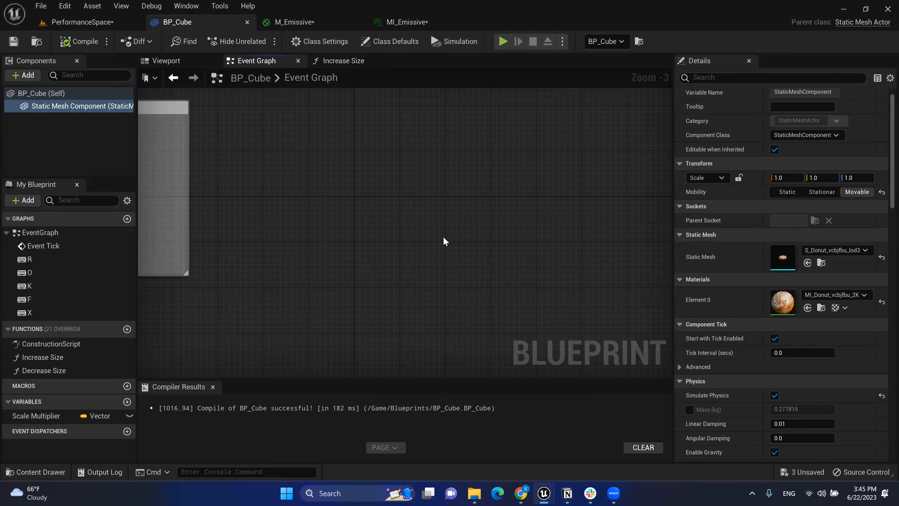
right_click(337, 159)
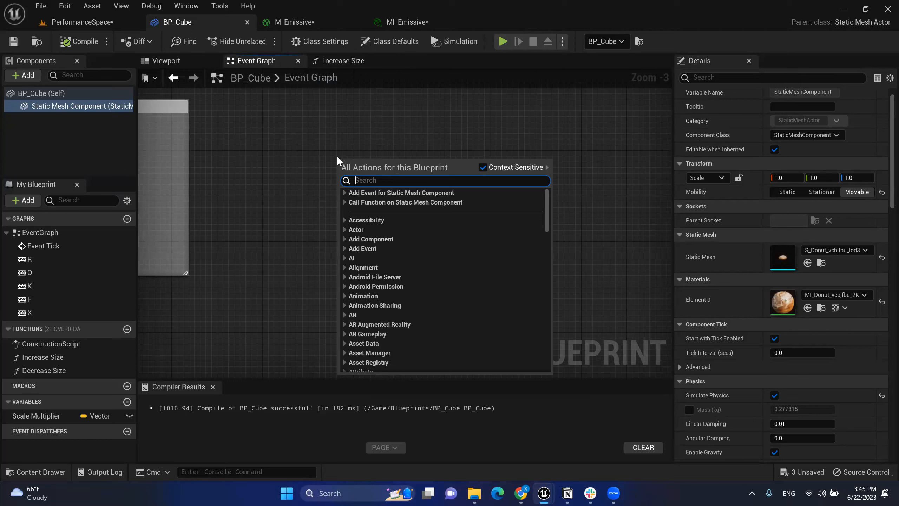
Step: Place an M keyboard event node via a 'keyboard m' search and drag out from its Pressed pin
type("m")
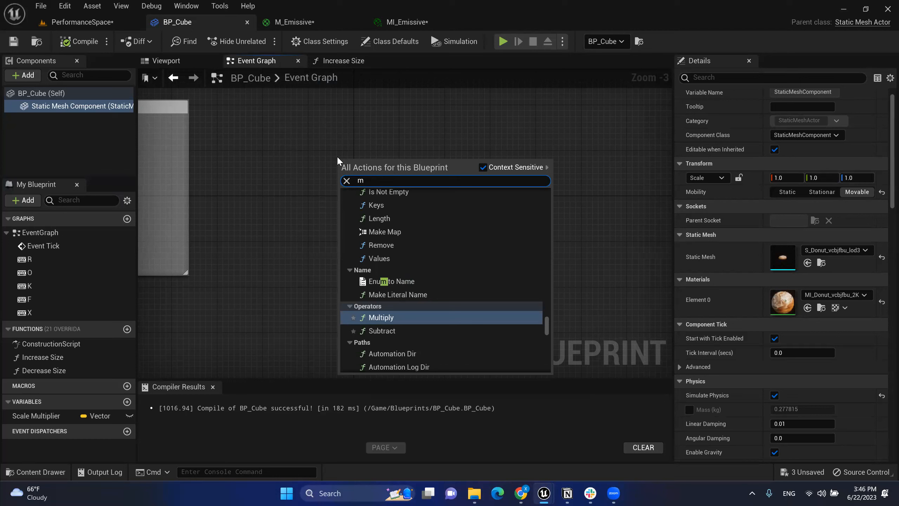
key("BackSpace")
type("m")
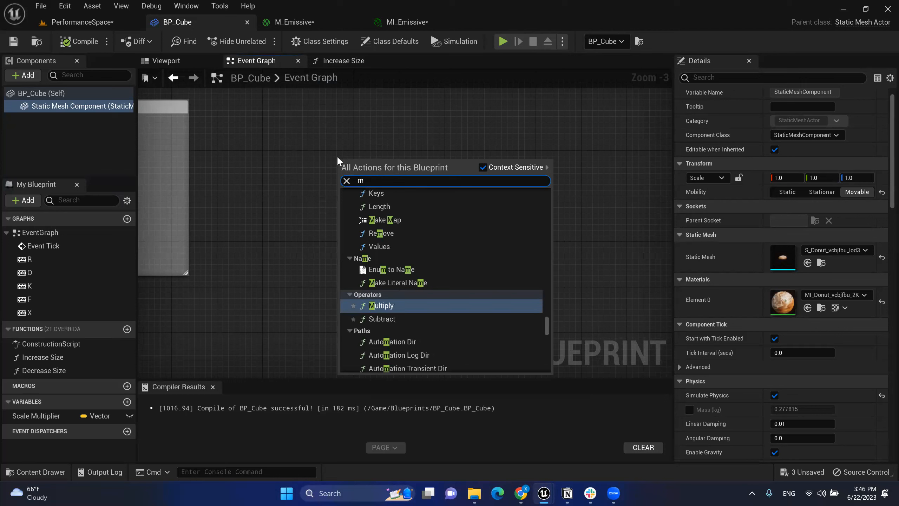
key("BackSpace")
type("keyboard")
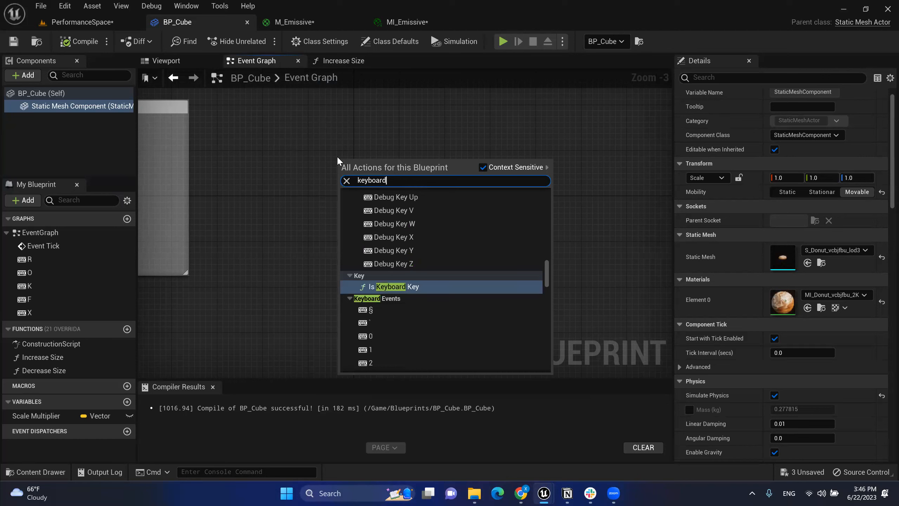
type(" m")
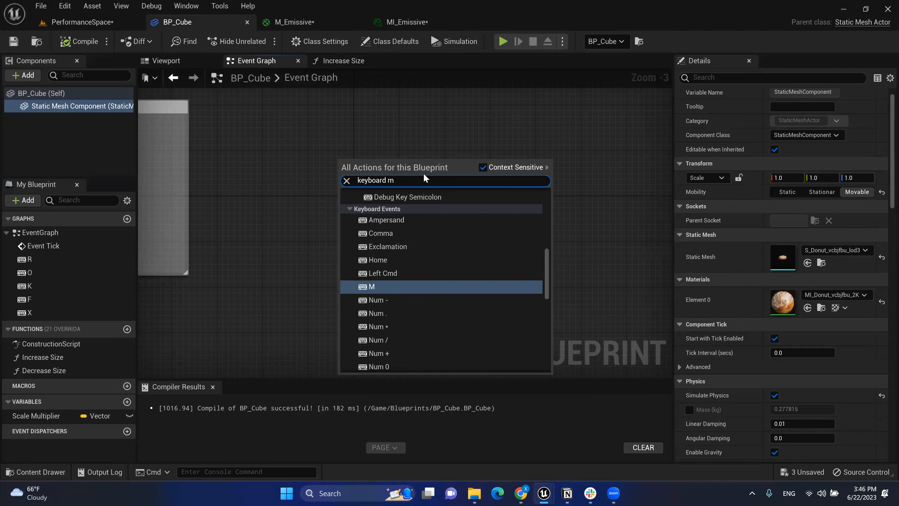
left_click(351, 287)
scroll(375, 152, "up", 3)
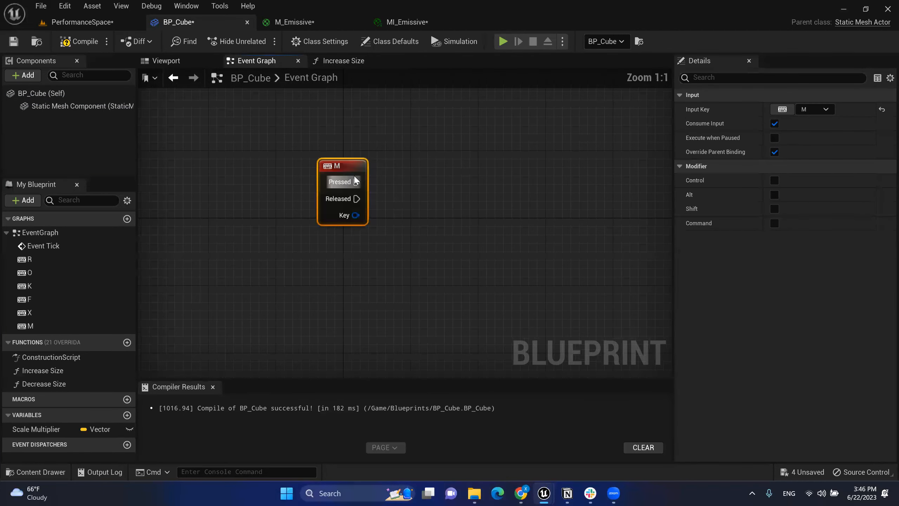
left_click_drag(339, 191, 322, 199)
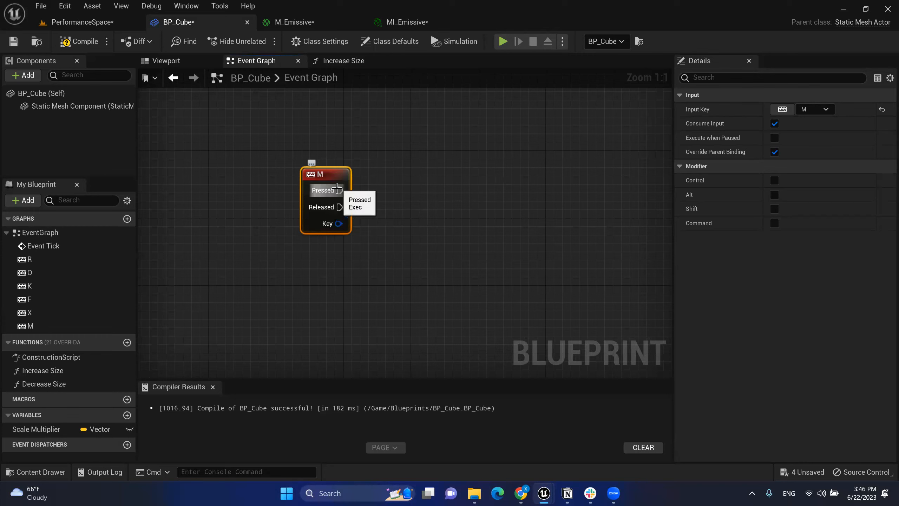
left_click_drag(340, 191, 428, 191)
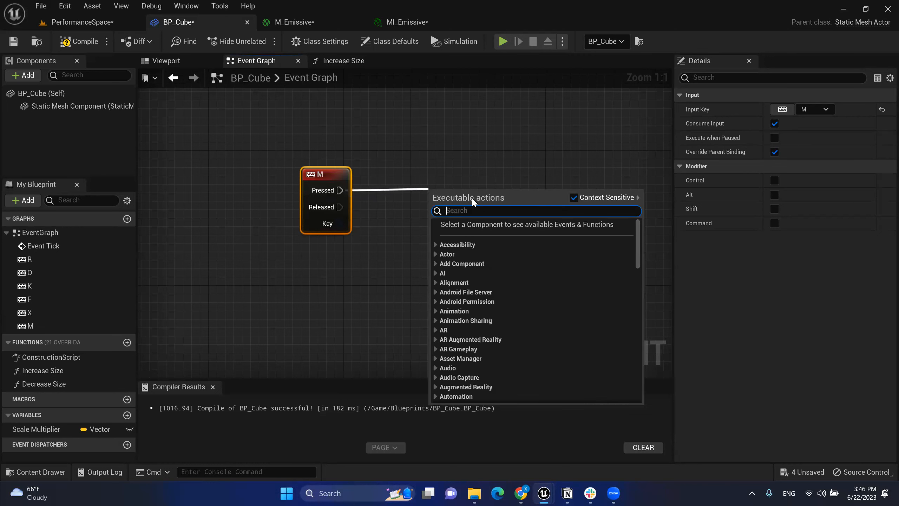
Step: Add Create Dynamic Material Instance (StaticMeshComponent) after Pressed and move the mesh getter below the M node
type("create ")
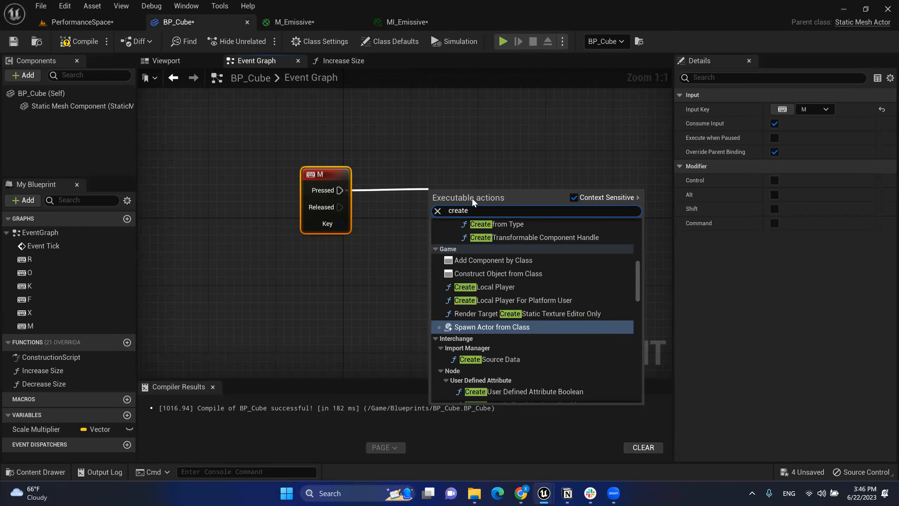
type("dyn")
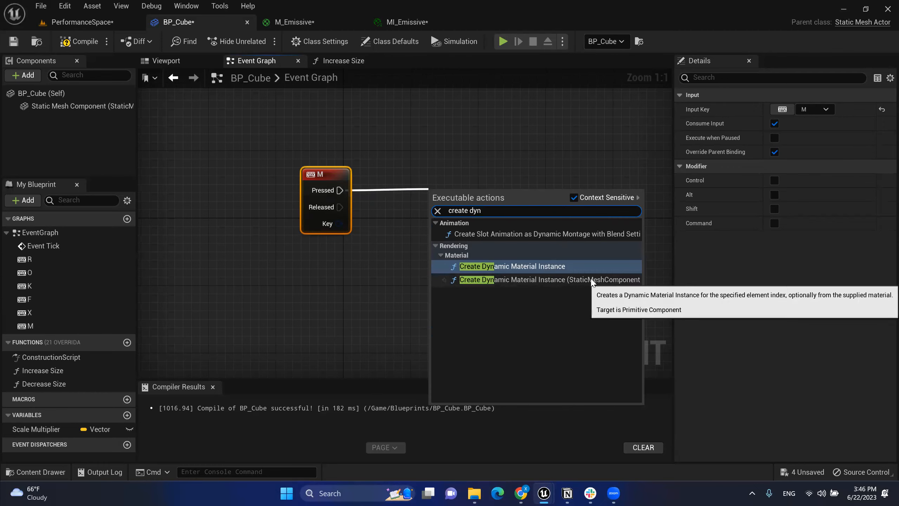
left_click(567, 279)
left_click_drag(523, 190, 582, 164)
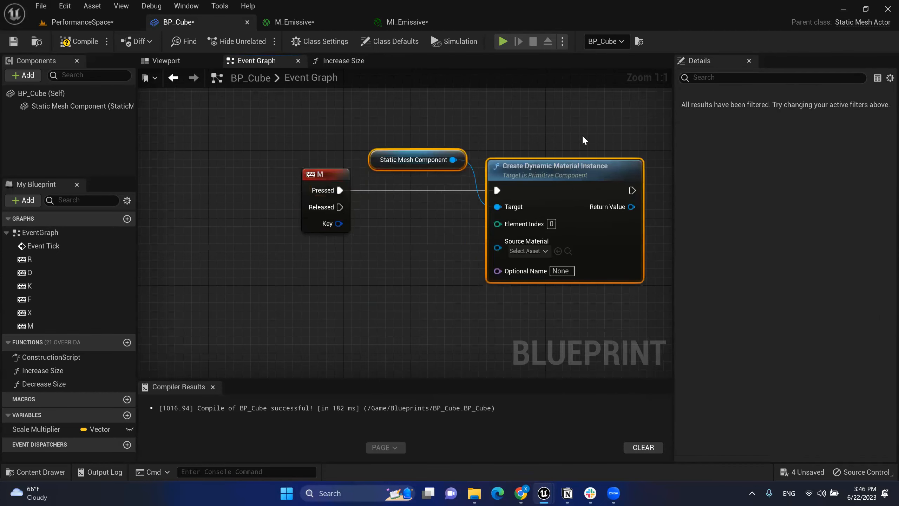
left_click(581, 135)
left_click_drag(379, 161, 318, 270)
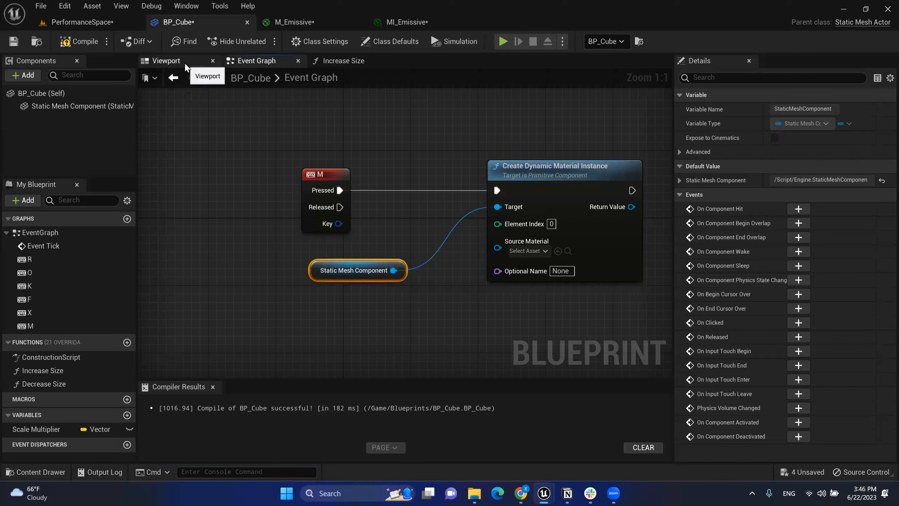
Step: Briefly check the Blueprint's 3D viewport, then recentre the nodes in the Event Graph
left_click(185, 62)
scroll(454, 174, "up", 10)
scroll(447, 186, "down", 10)
scroll(421, 214, "up", 3)
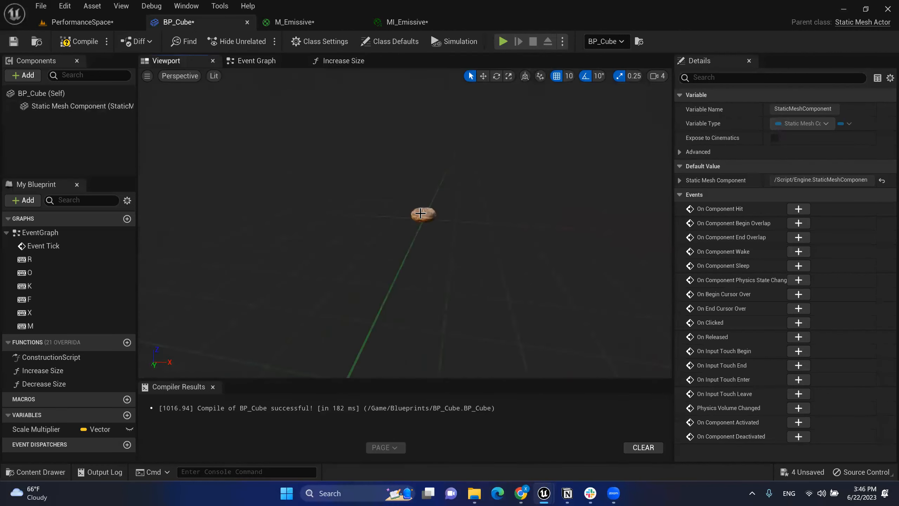
left_click(258, 60)
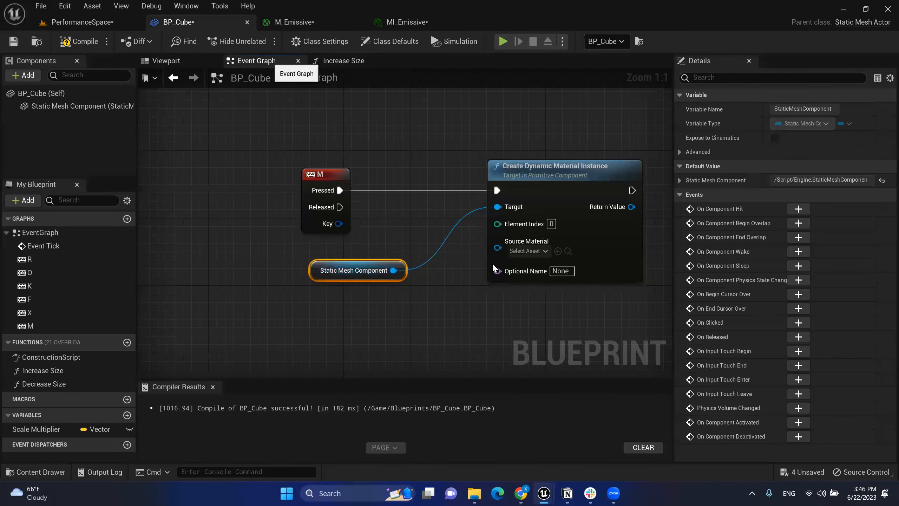
right_click_drag(581, 305, 504, 301)
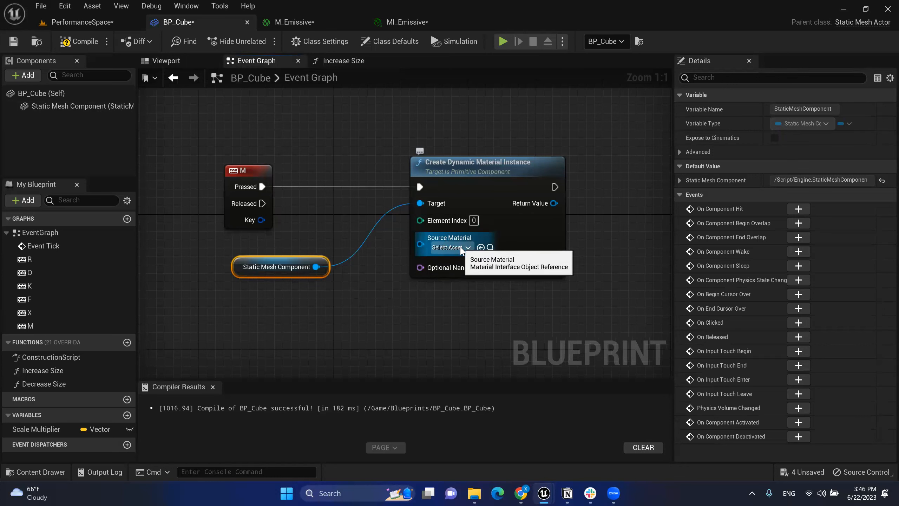
Step: Set the Source Material to M_Emissive via an 'M_em' search and compile BP_Cube
left_click(469, 247)
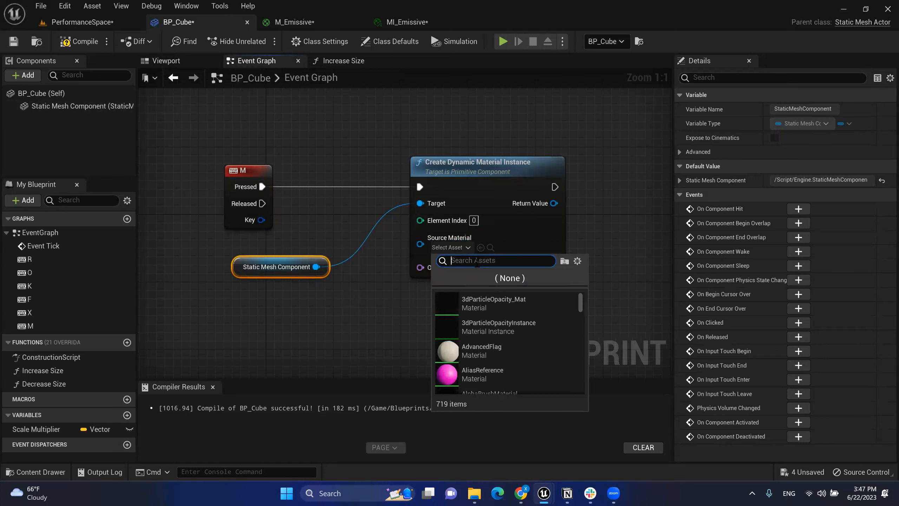
type("em")
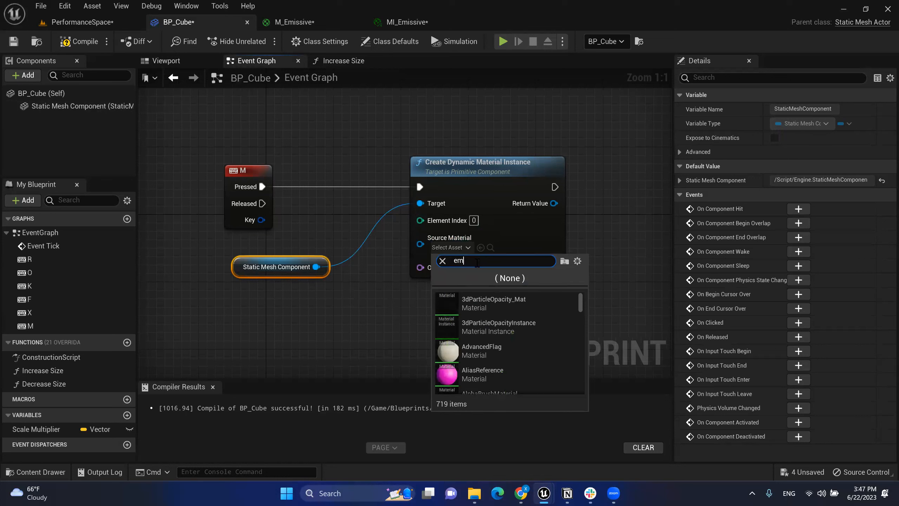
type("issive")
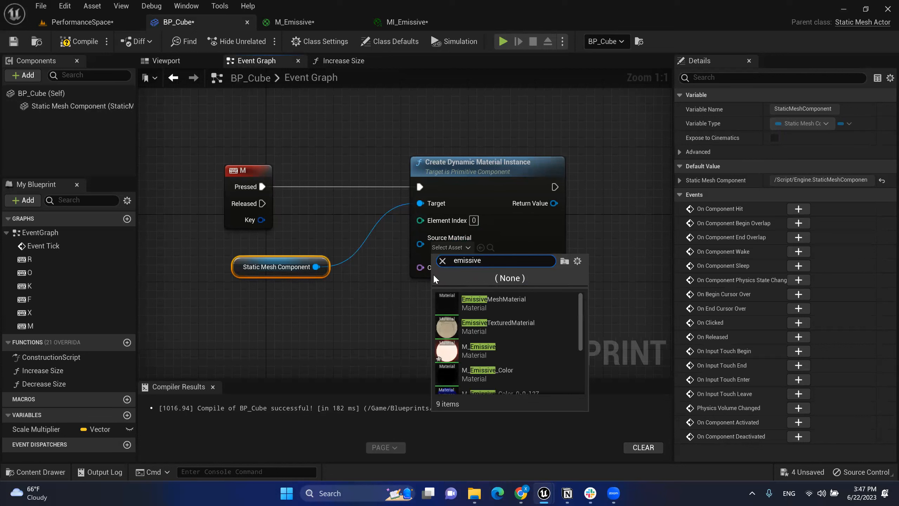
left_click_drag(484, 262, 396, 265)
type("M_em")
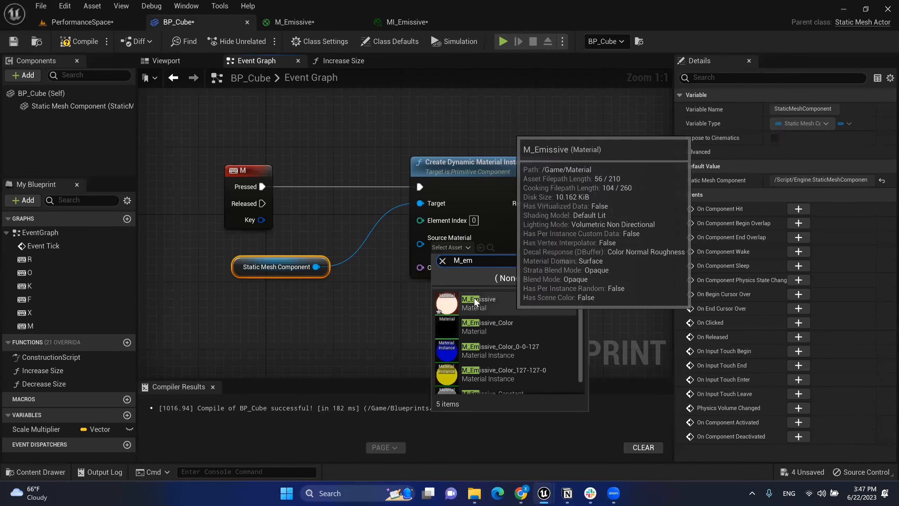
left_click(485, 304)
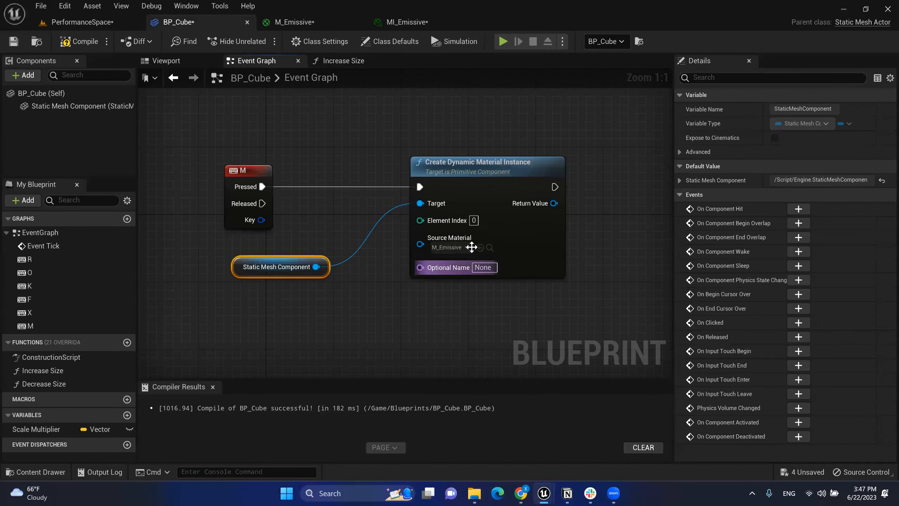
right_click_drag(573, 164, 557, 179)
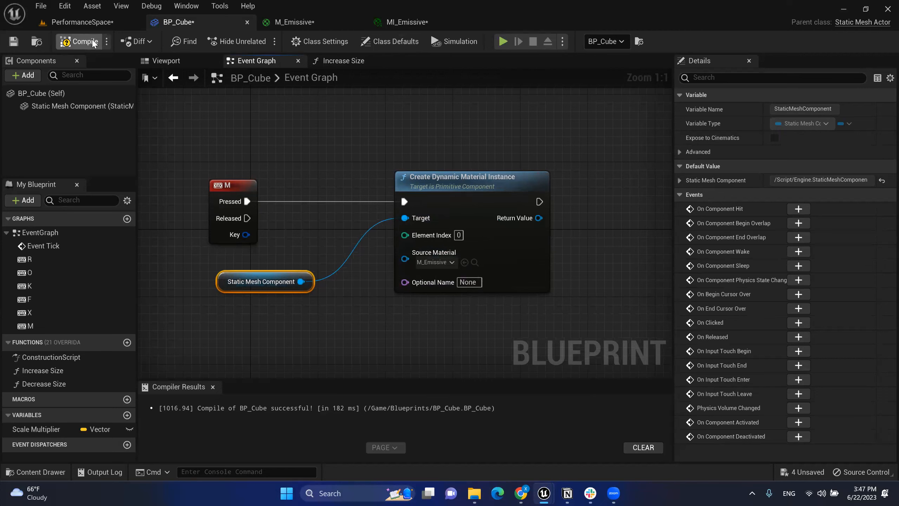
left_click(78, 41)
left_click(13, 42)
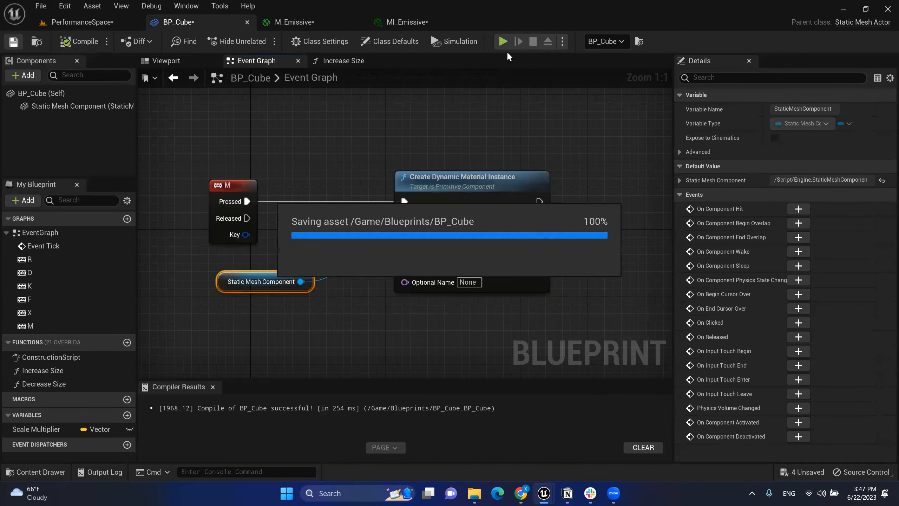
key("alt+p")
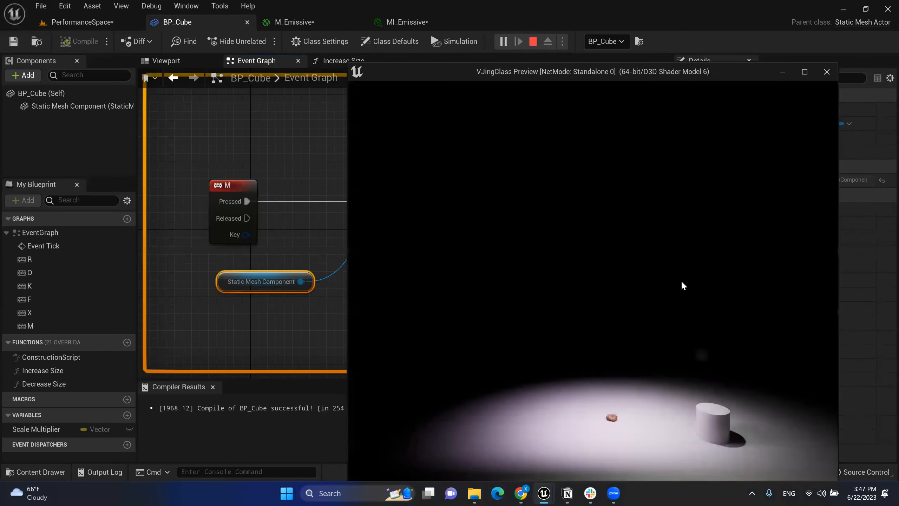
key("w")
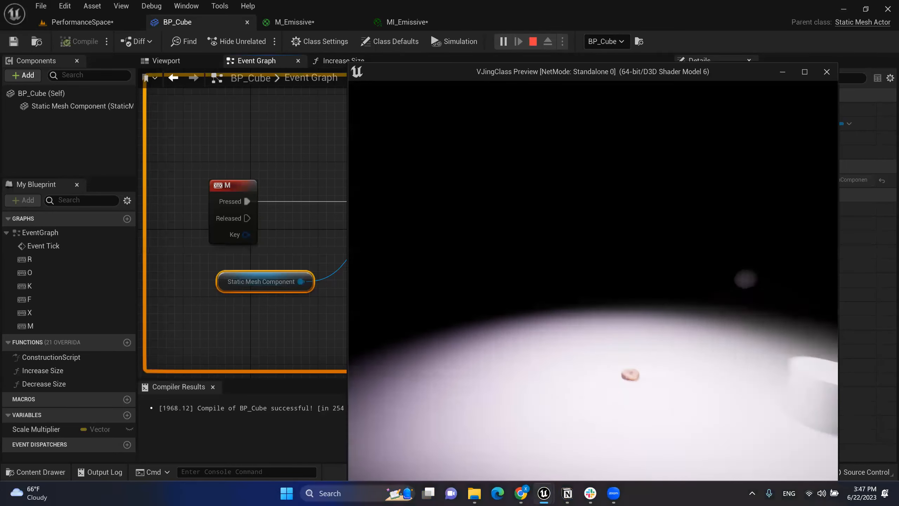
key("m")
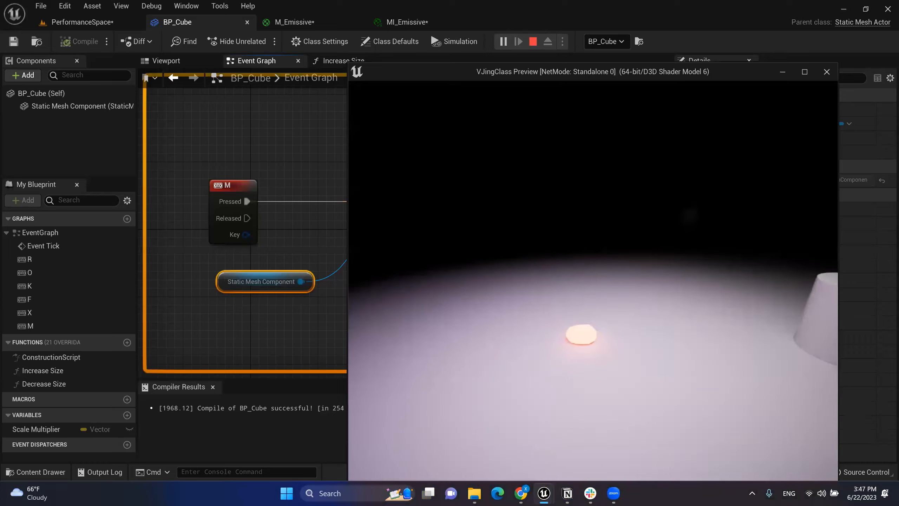
key("w")
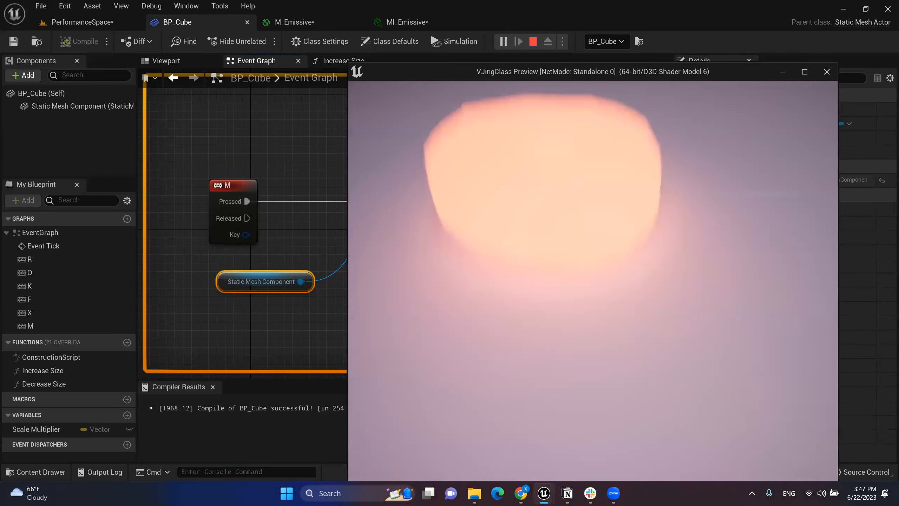
key("s")
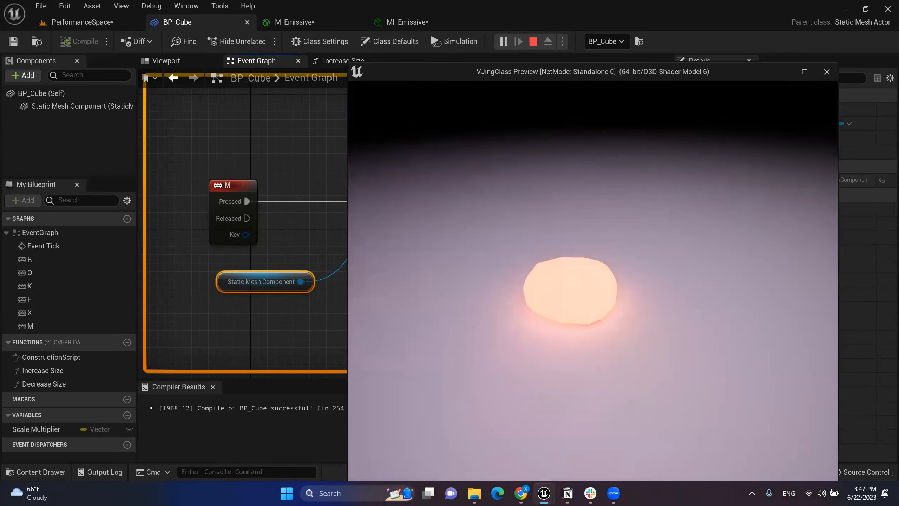
key("Escape")
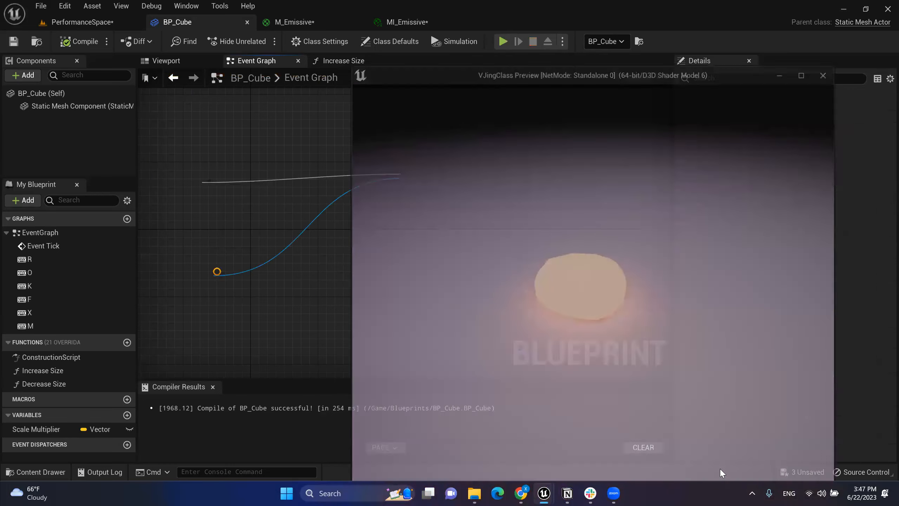
right_click_drag(572, 275, 563, 266)
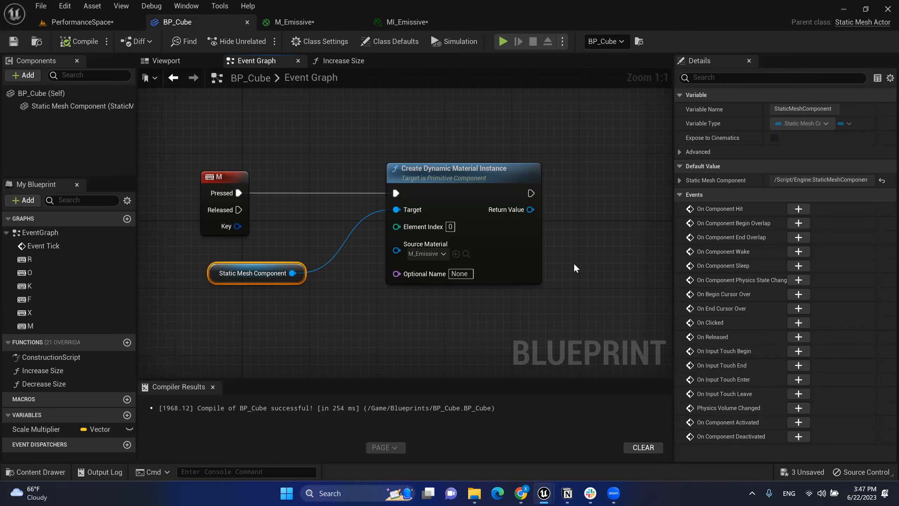
right_click_drag(556, 203, 534, 200)
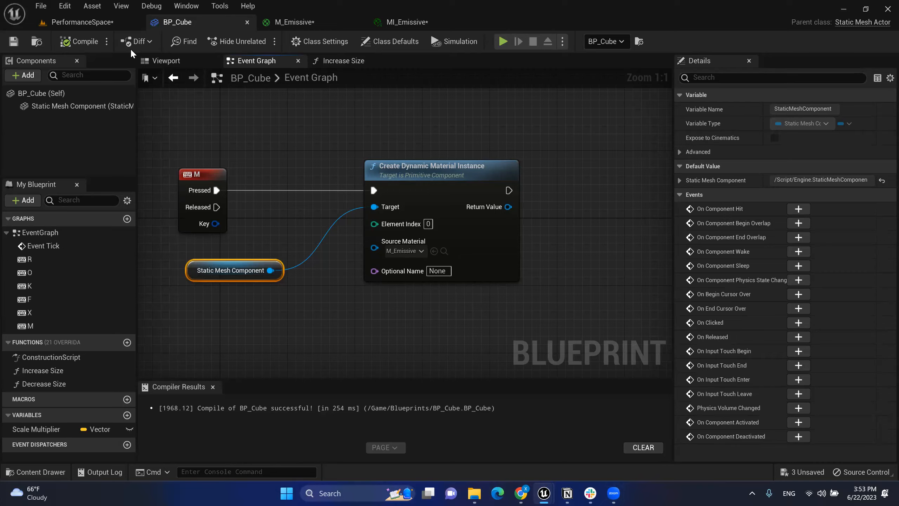
Step: Briefly play-test the PerformanceSpace level, then go back to BP_Cube's Event Graph
left_click(118, 22)
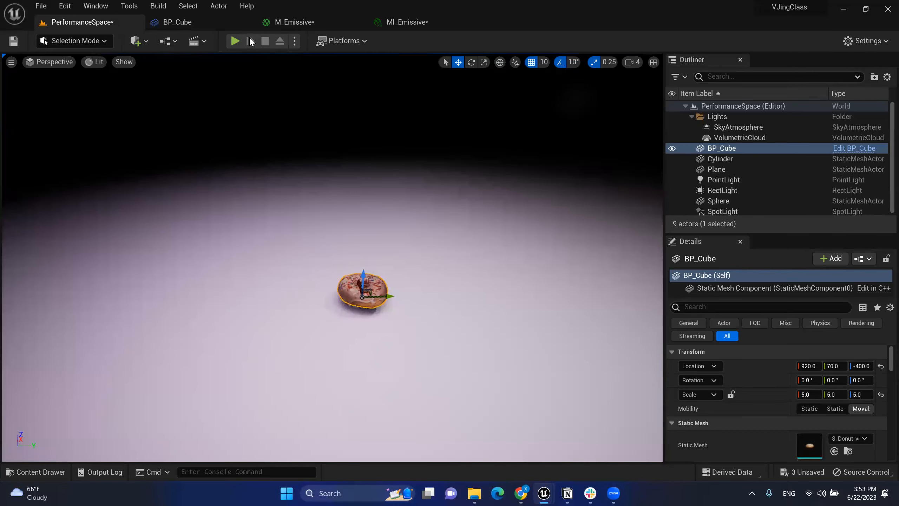
left_click(234, 41)
left_click(381, 285)
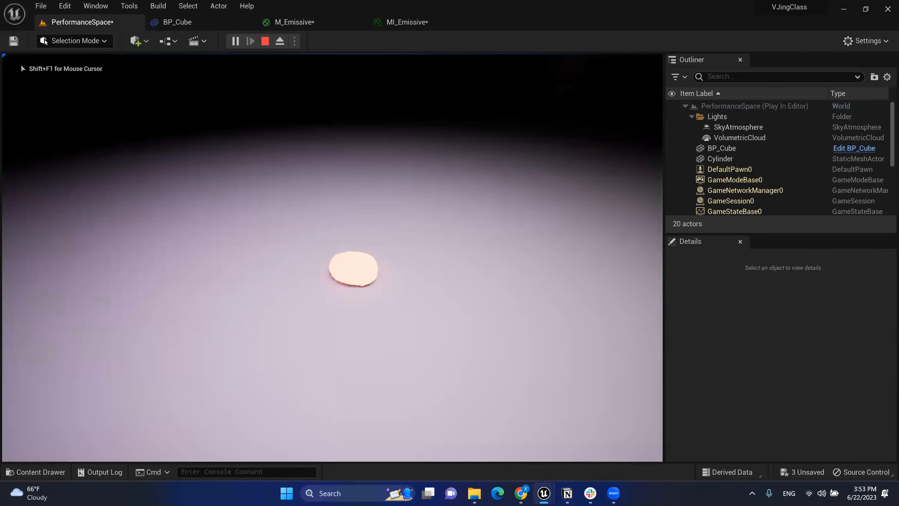
key("Escape")
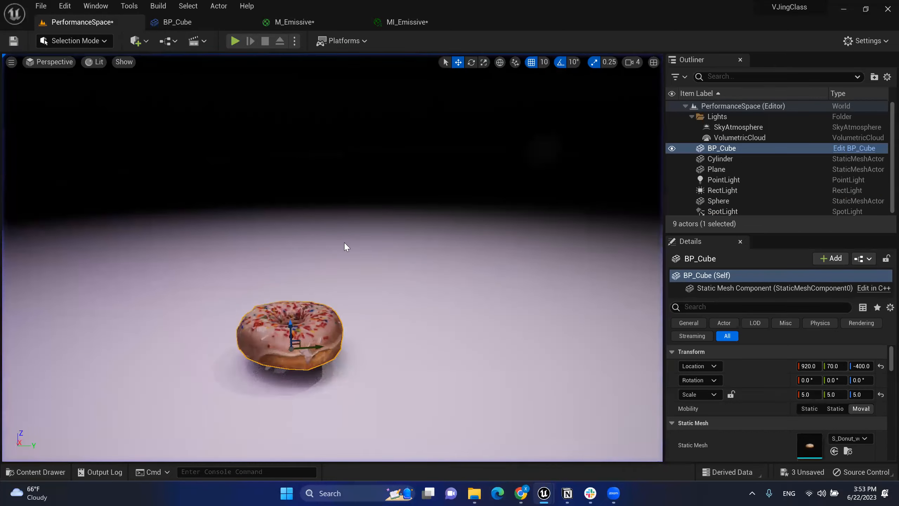
left_click(226, 22)
right_click_drag(560, 203, 539, 198)
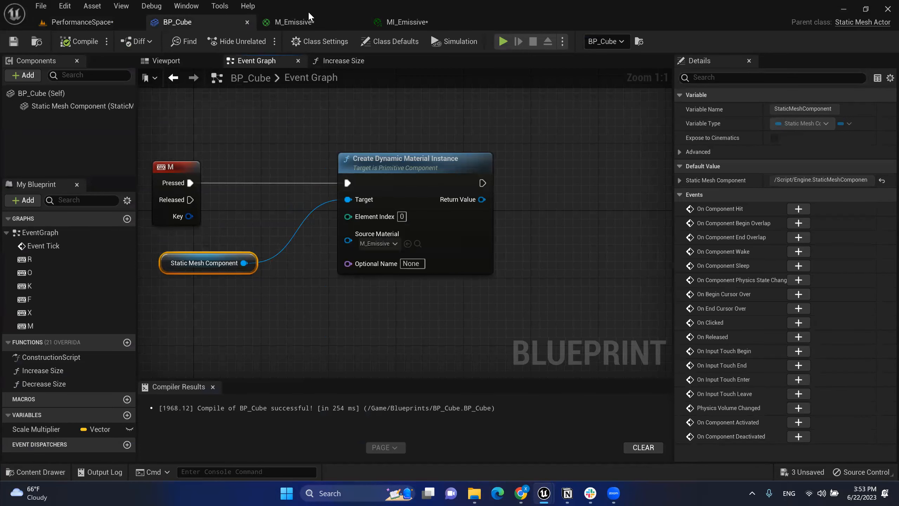
Step: Scrub MI_Emissive's Emissive Strength down from 20 to about 3.04, then go back to BP_Cube
left_click(418, 22)
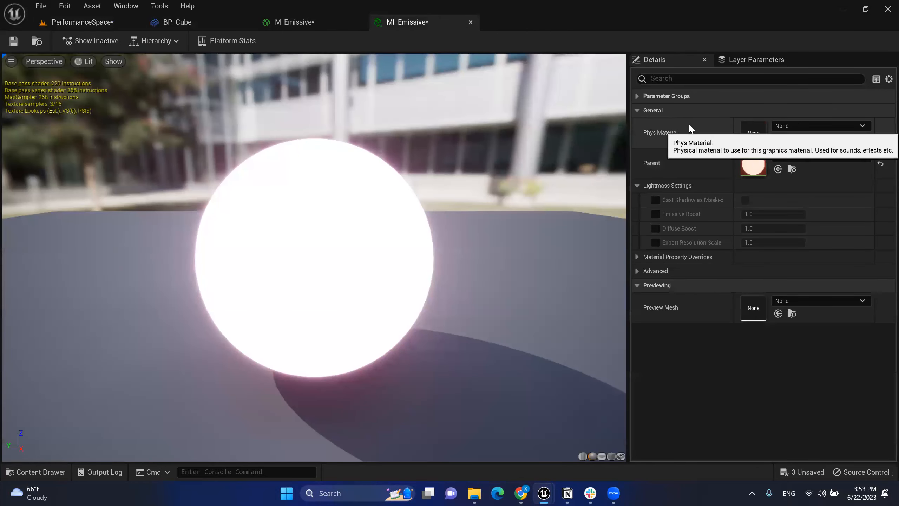
left_click(636, 96)
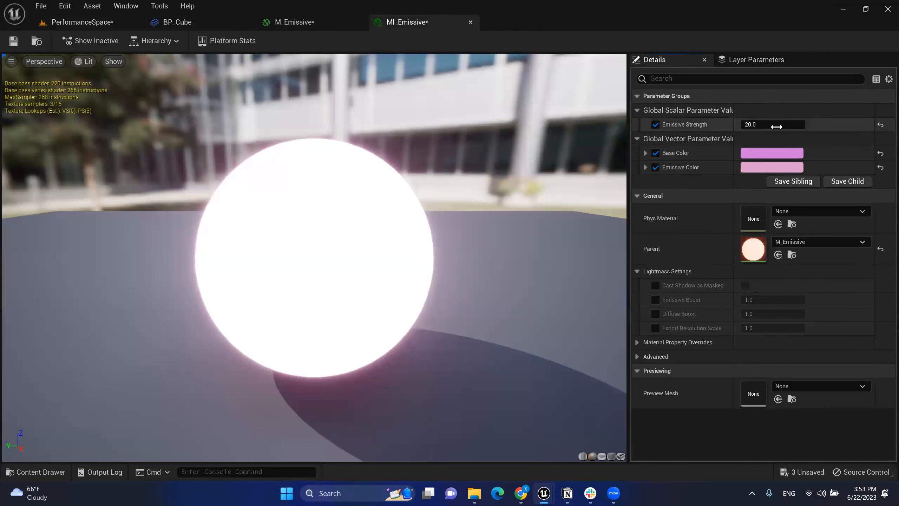
left_click_drag(766, 125, 722, 124)
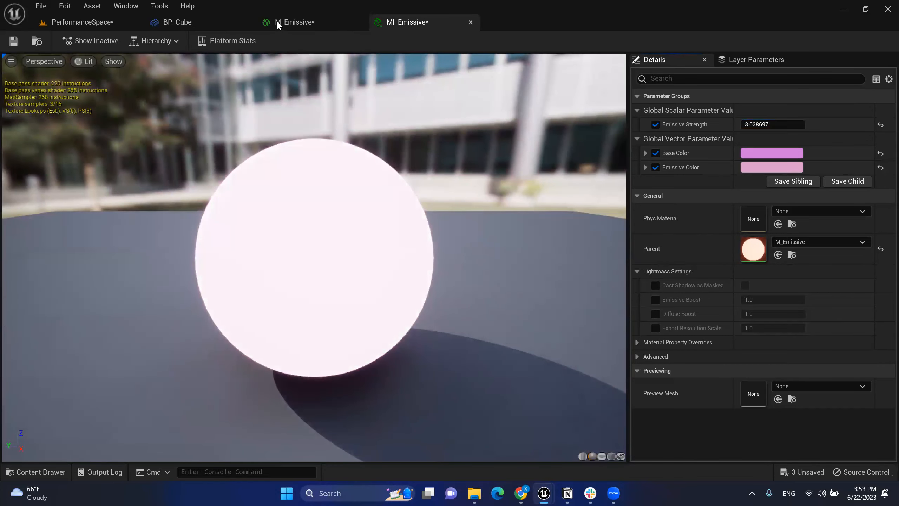
left_click(278, 23)
left_click(177, 22)
Step: Glance at MI_Emissive and pan BP_Cube's graph to make room right of the material node
right_click_drag(532, 136, 519, 173)
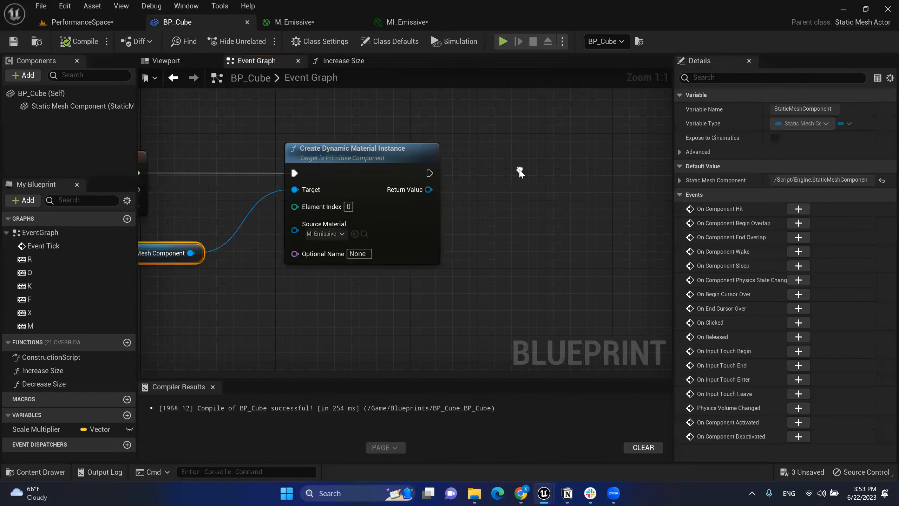
right_click_drag(447, 137, 448, 155)
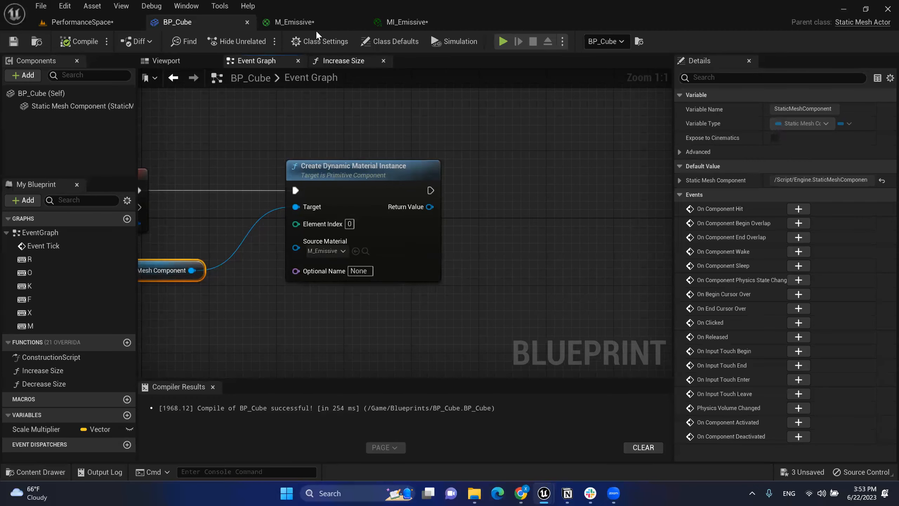
left_click(407, 22)
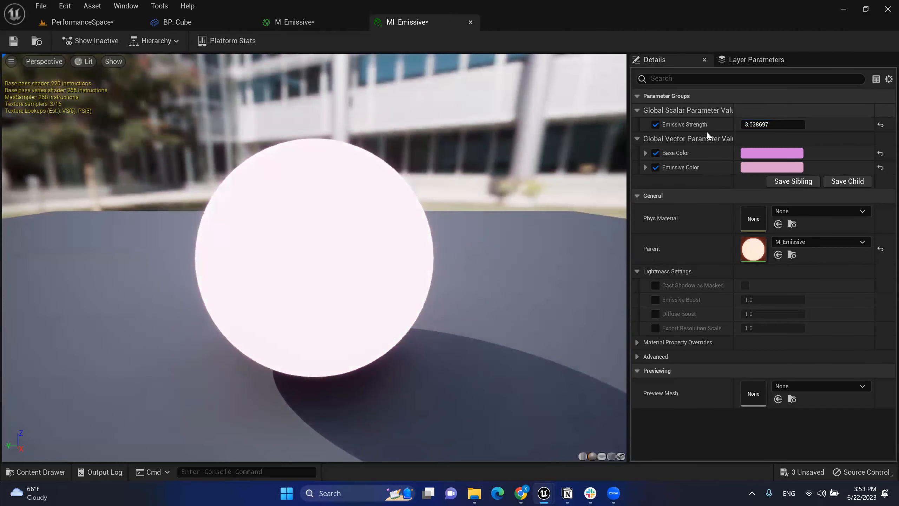
left_click(203, 24)
right_click_drag(485, 229, 375, 232)
right_click_drag(305, 147, 305, 132)
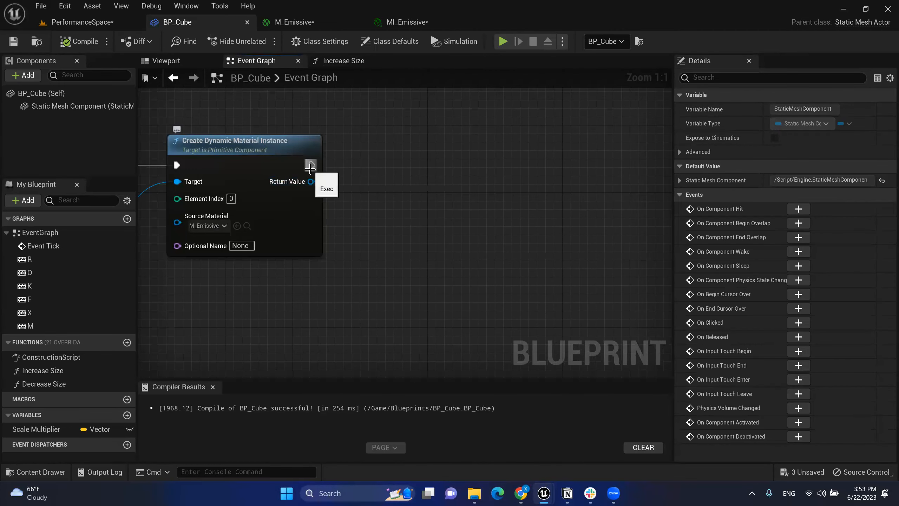
Step: Add a Set Scalar Parameter Value node from the dynamic material's Return Value via a 'scalar' search
left_click_drag(310, 181, 428, 169)
type("s")
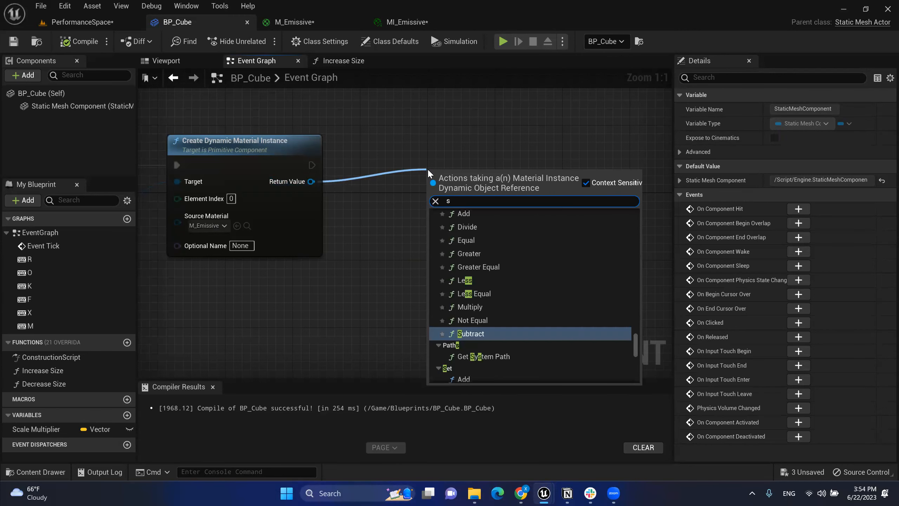
type("calar")
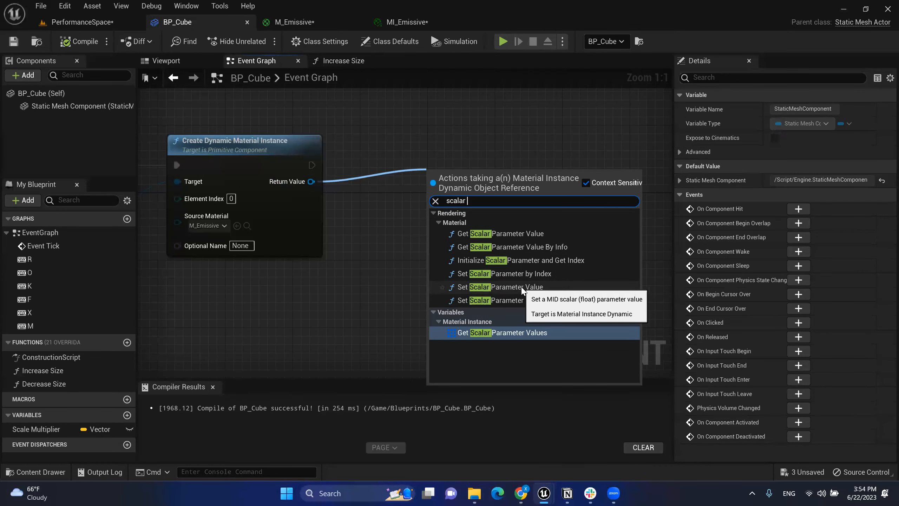
left_click(500, 287)
left_click_drag(470, 171, 453, 137)
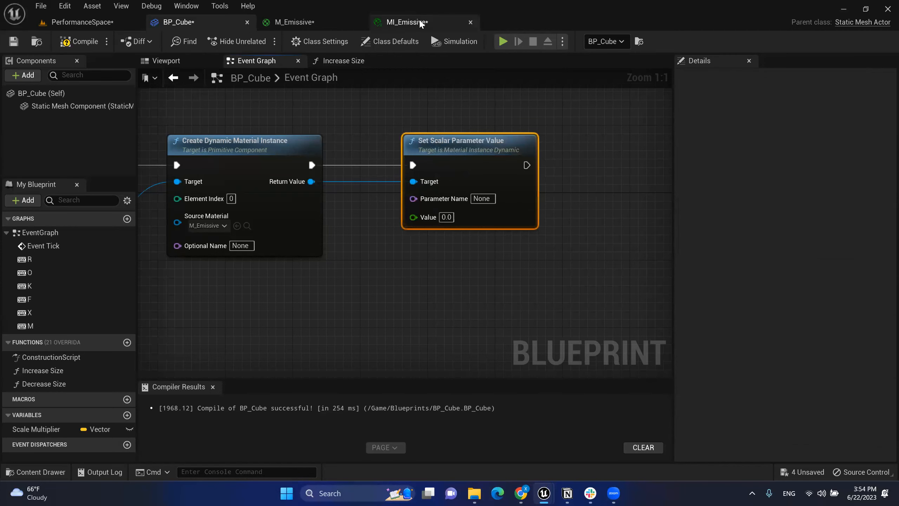
left_click(419, 18)
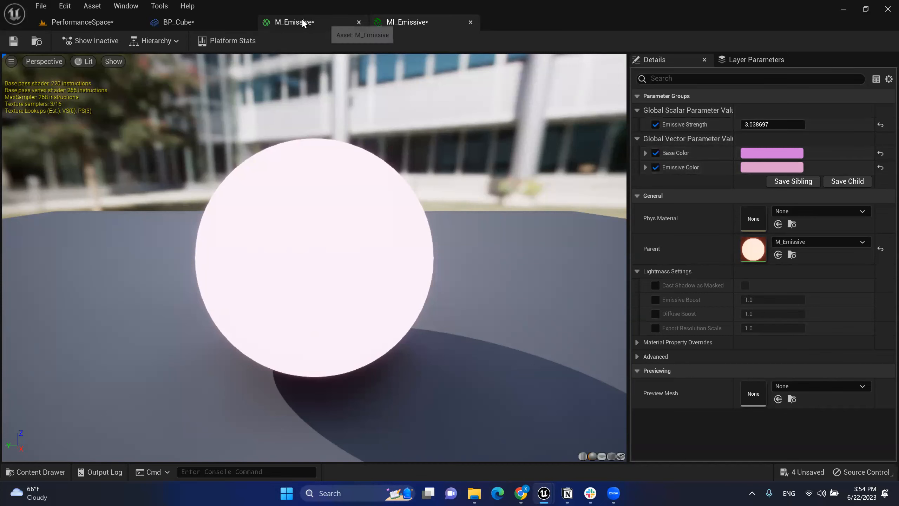
Step: Connect the dynamic material's Return Value to Set Scalar Parameter Value's Target, checking MI_Emissive's parameter name
left_click(205, 22)
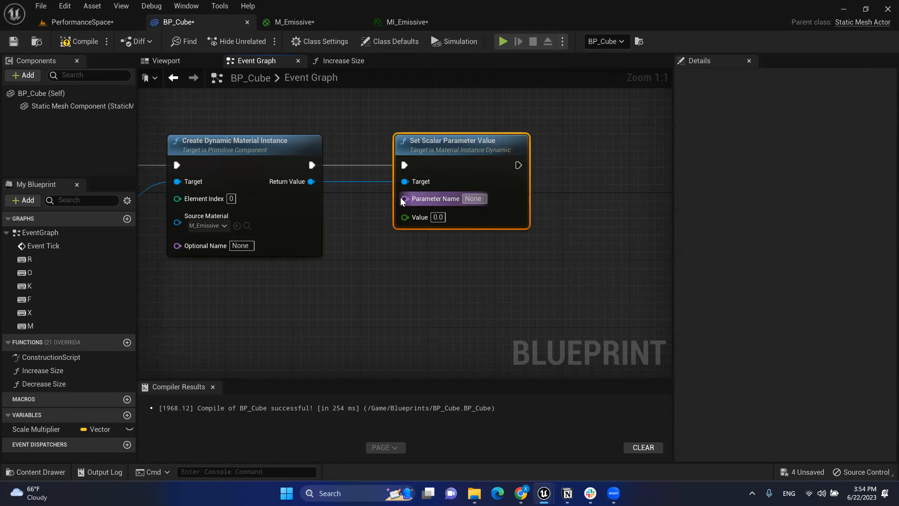
right_click_drag(360, 200, 433, 205)
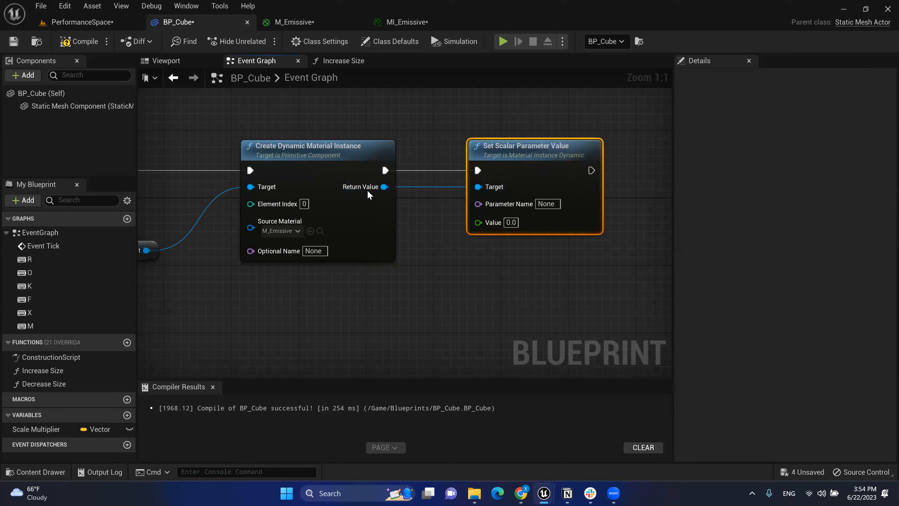
left_click_drag(384, 186, 506, 189)
left_click(548, 204)
left_click(407, 23)
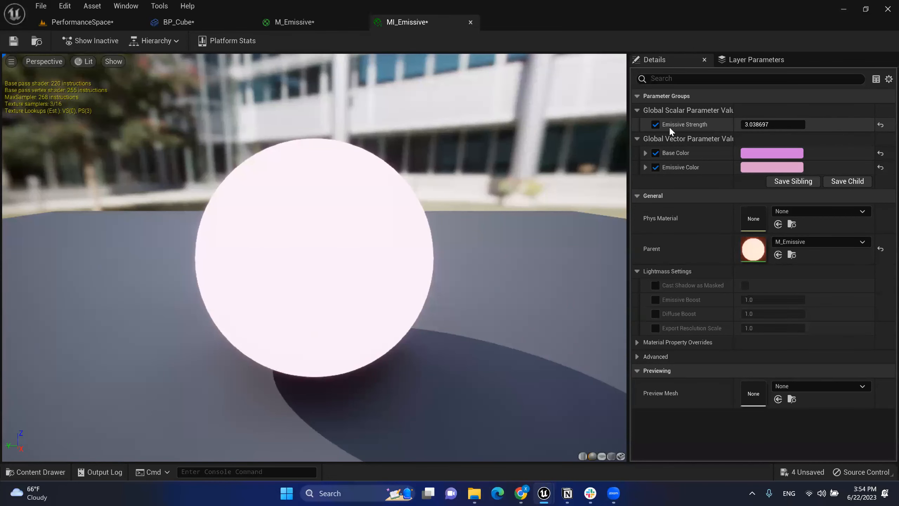
left_click(212, 23)
Step: Enter 'Emissive Strength' as the Parameter Name and tidy the node layout
left_click(554, 204)
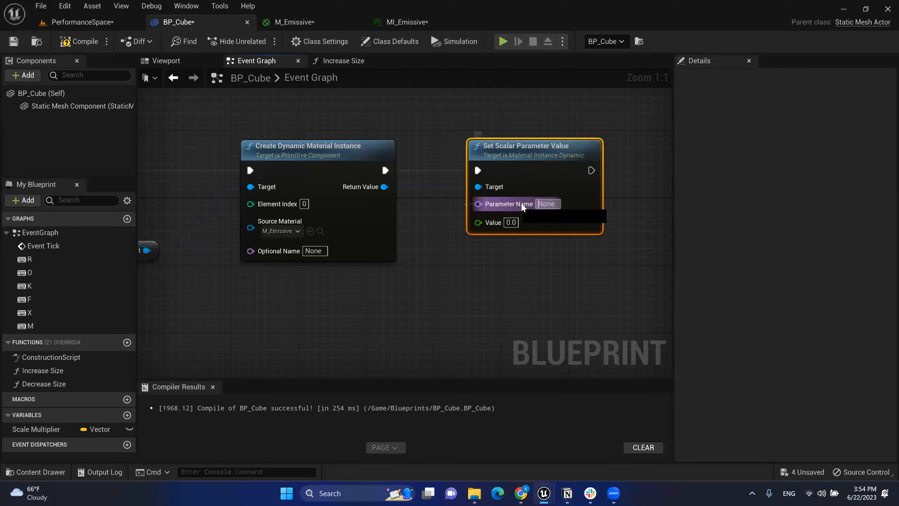
type("E")
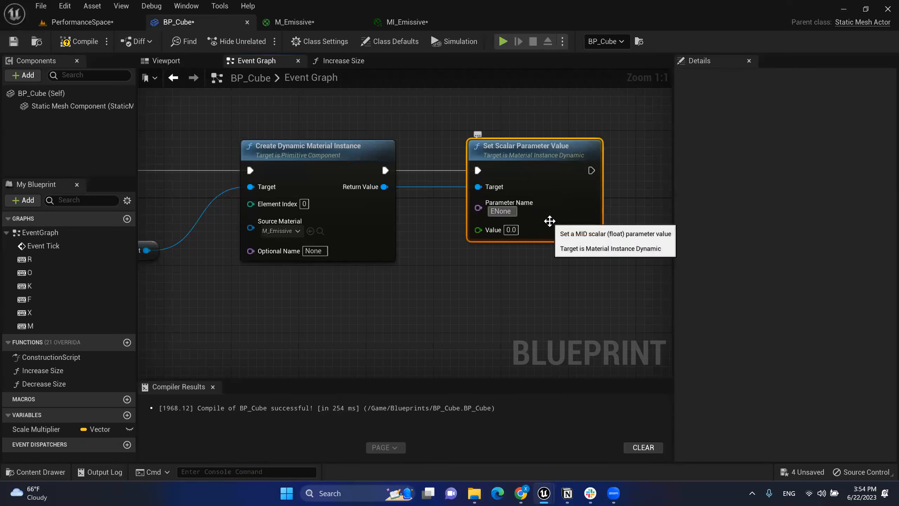
key("BackSpace")
key("BackSpace")
key("BackSpace")
key("BackSpace")
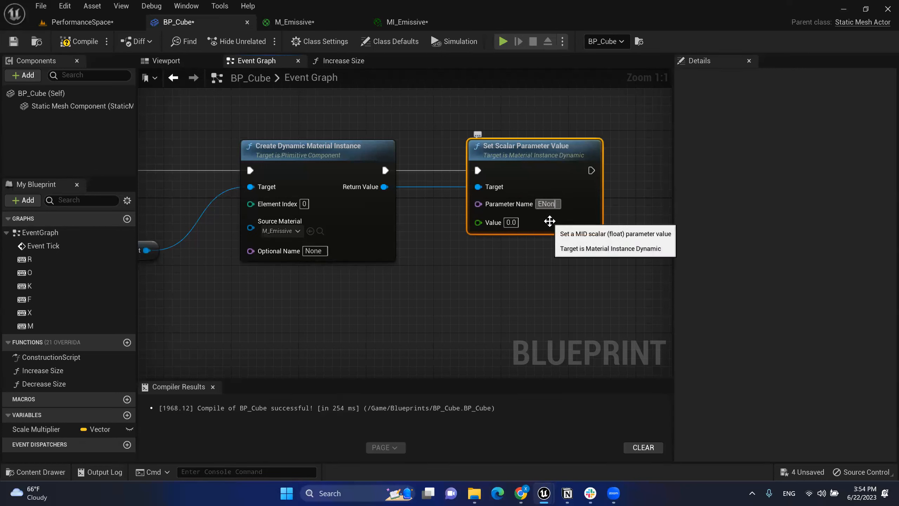
type("missiv")
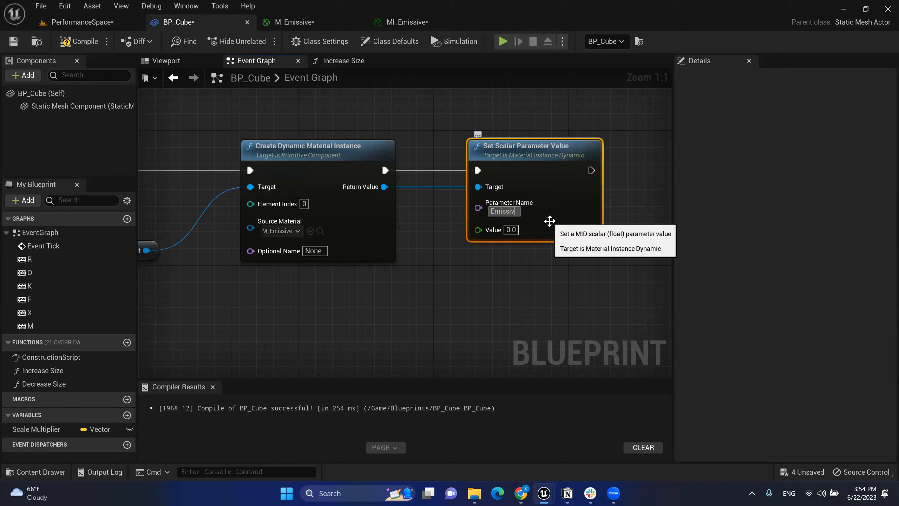
type("e Strength")
key("Return")
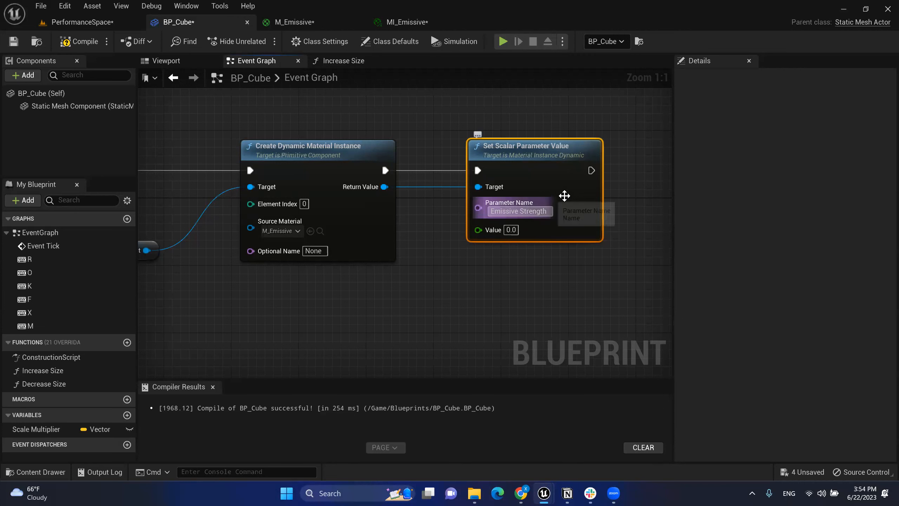
left_click(567, 298)
left_click_drag(530, 169, 538, 168)
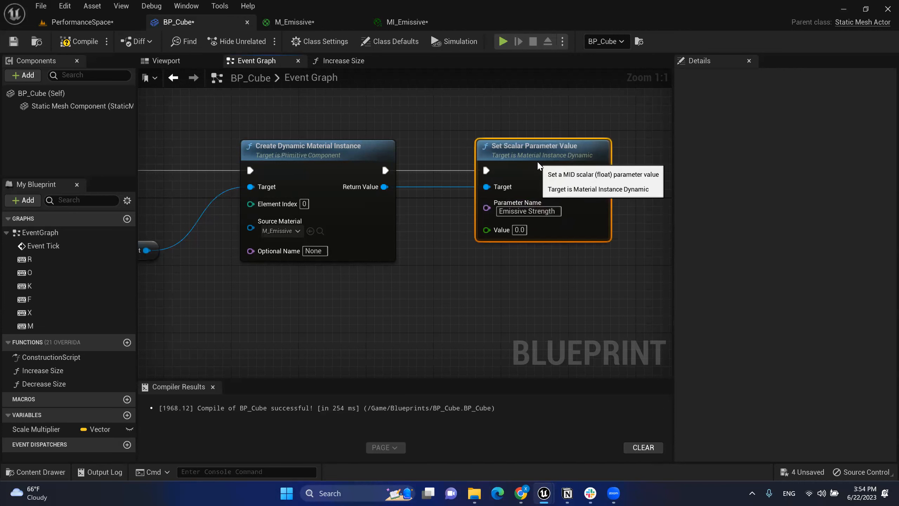
right_click_drag(416, 124, 462, 121)
right_click_drag(607, 277, 608, 256)
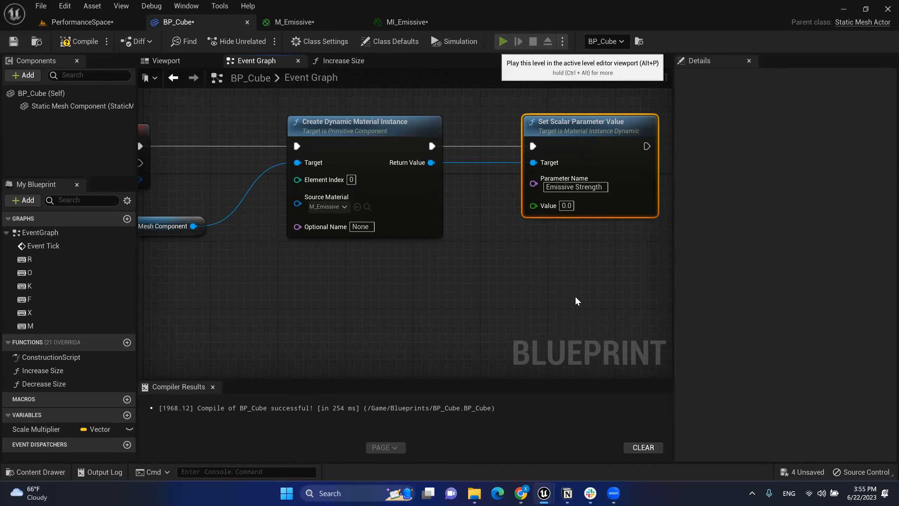
Step: Start a test play with Alt+P and move the camera toward the pink torus
key("alt+p")
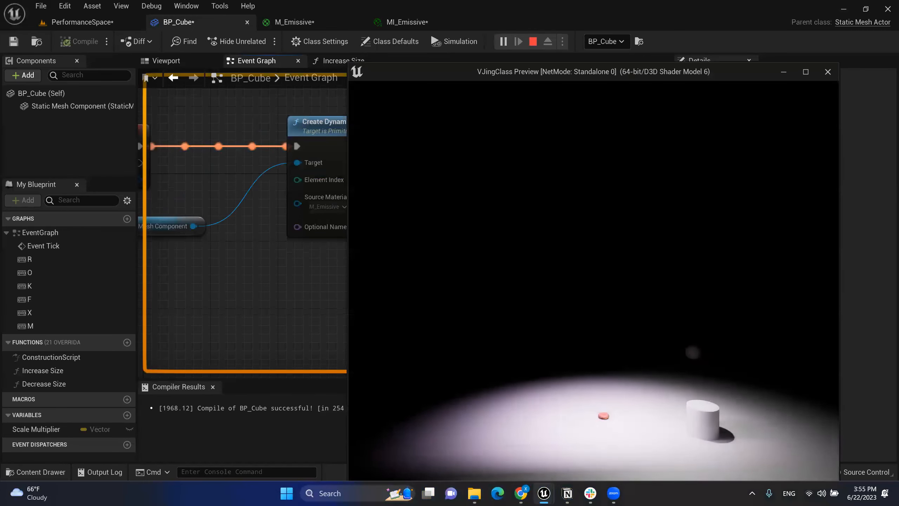
key("w")
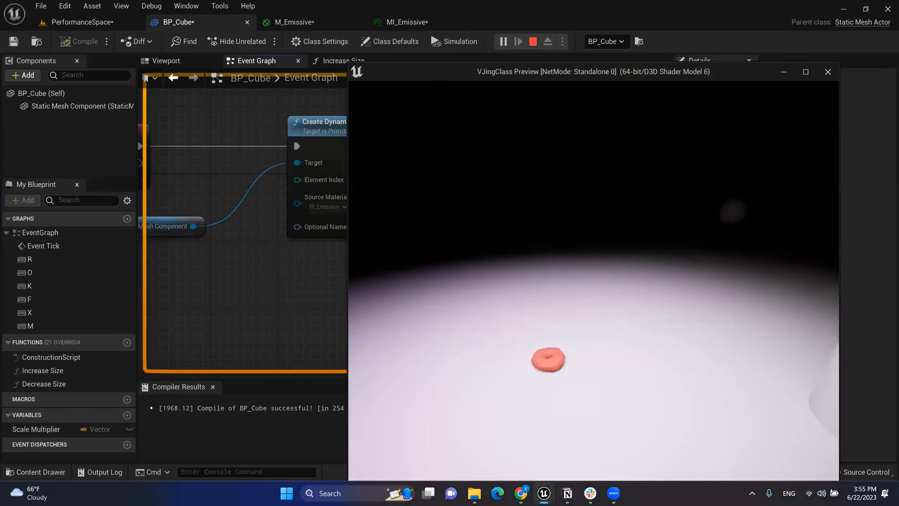
key("w")
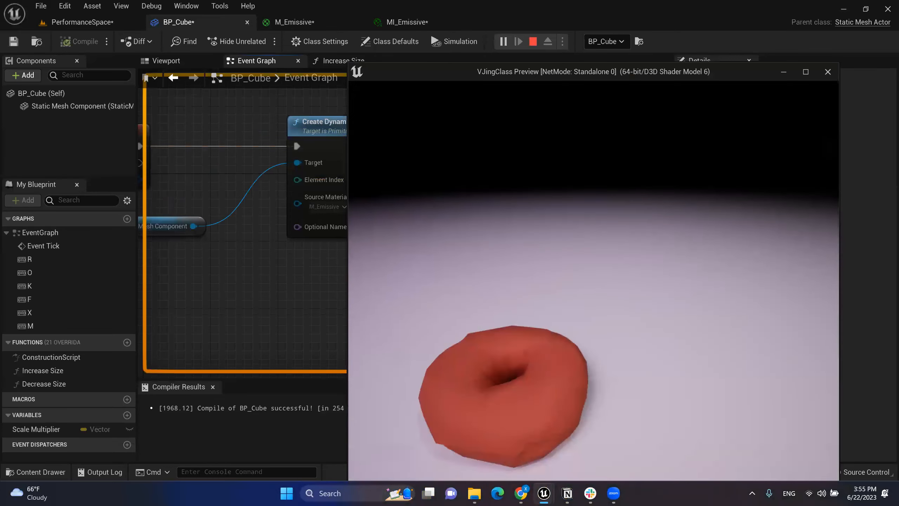
key("a")
key("q")
key("e")
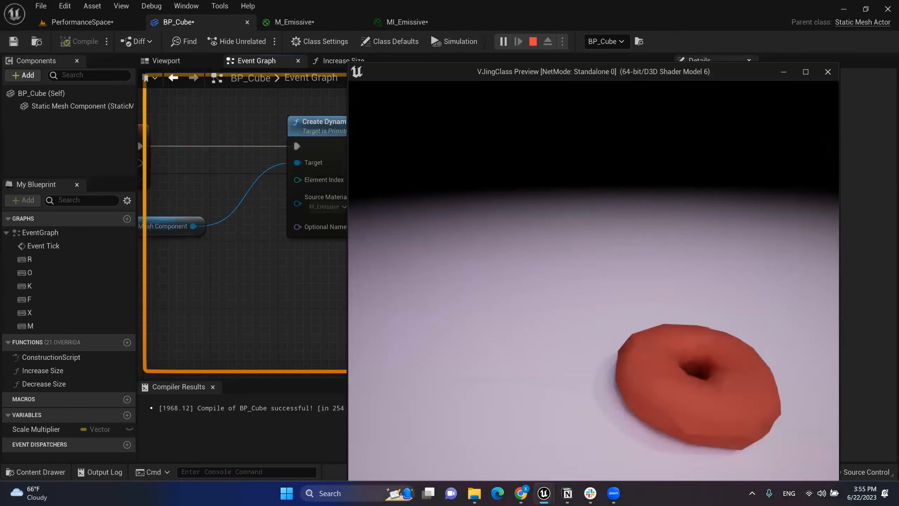
Step: Exit the test play and reposition the Set Scalar Parameter Value node, whose Value still reads 0.0
key("Escape")
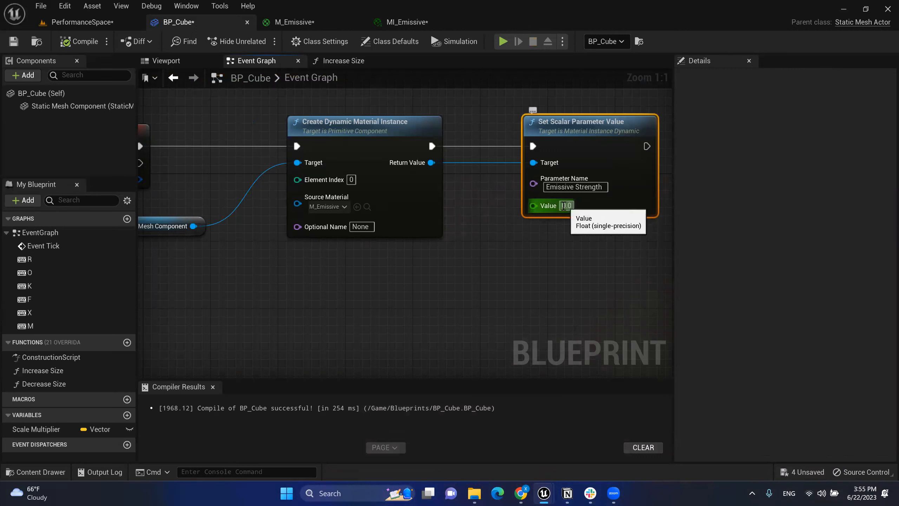
left_click(575, 206)
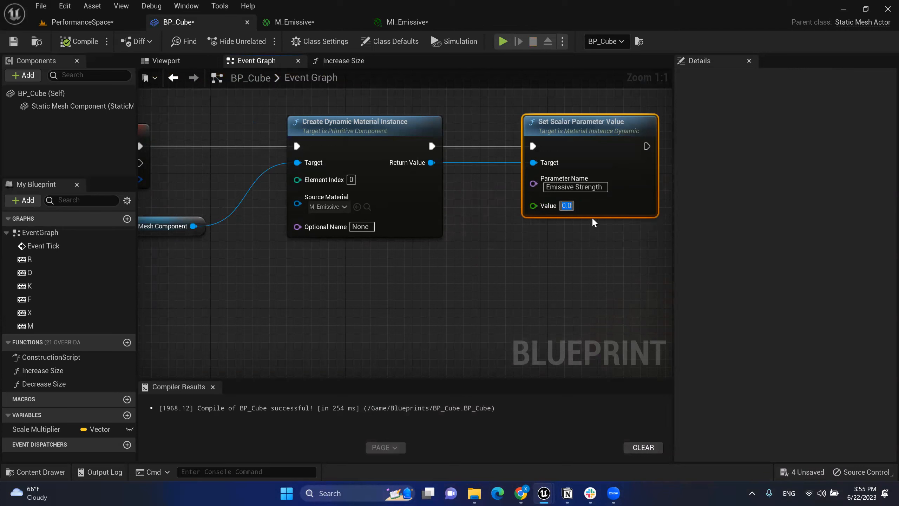
left_click_drag(599, 134, 632, 134)
left_click(474, 281)
right_click_drag(515, 281, 448, 259)
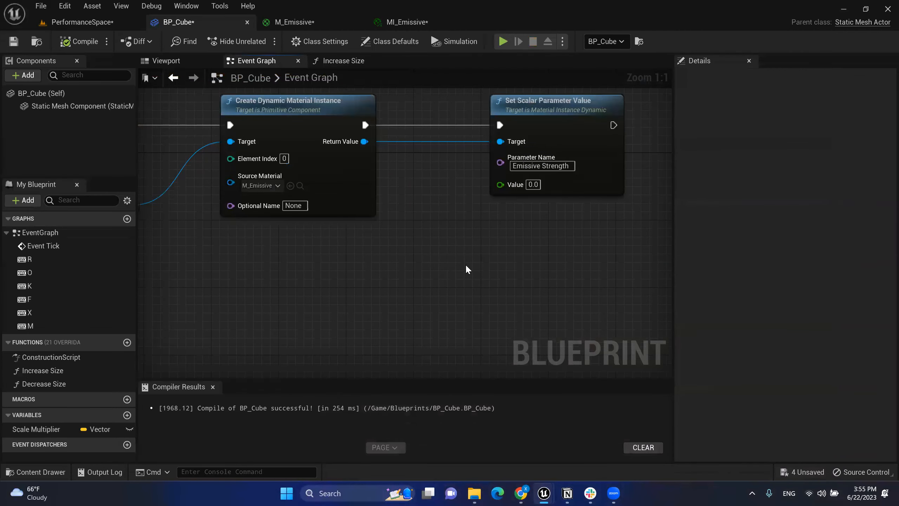
Step: Add a Timeline node, keeping the name 'Timeline', below the Create Dynamic Material Instance node
right_click(457, 267)
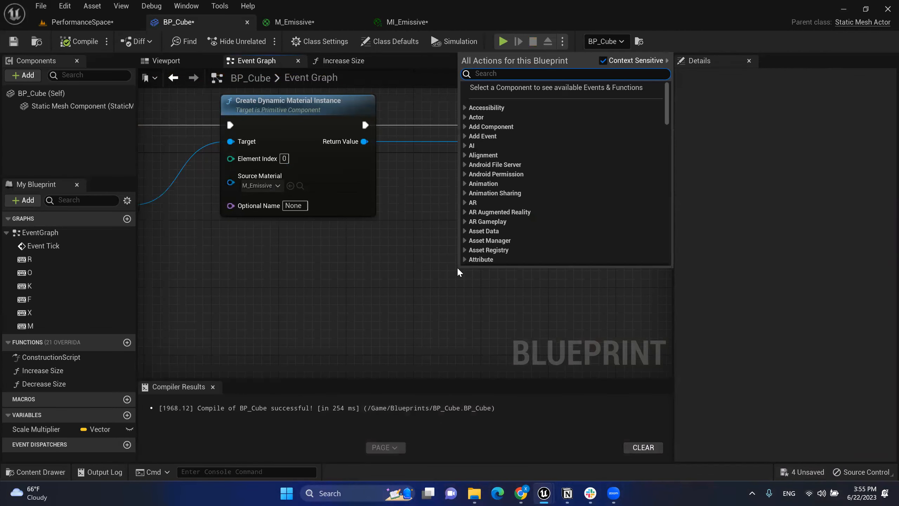
left_click(402, 255)
right_click(402, 255)
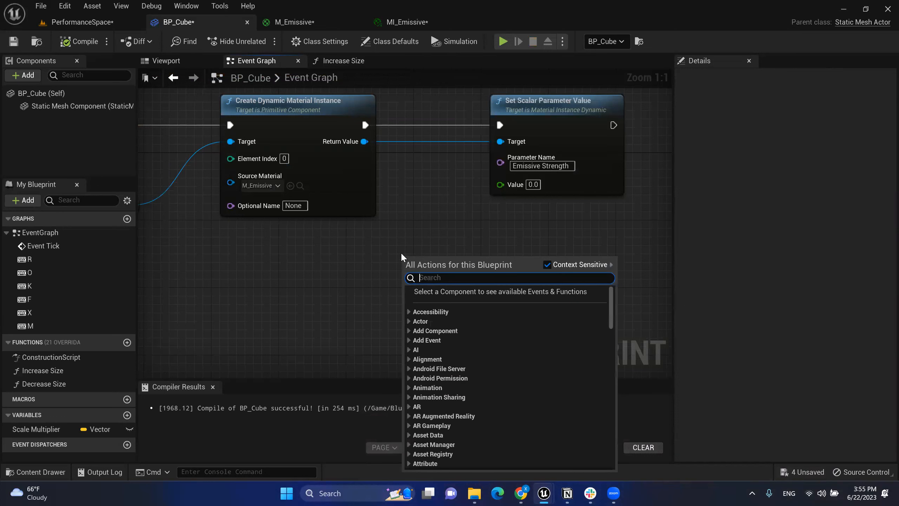
type("ti")
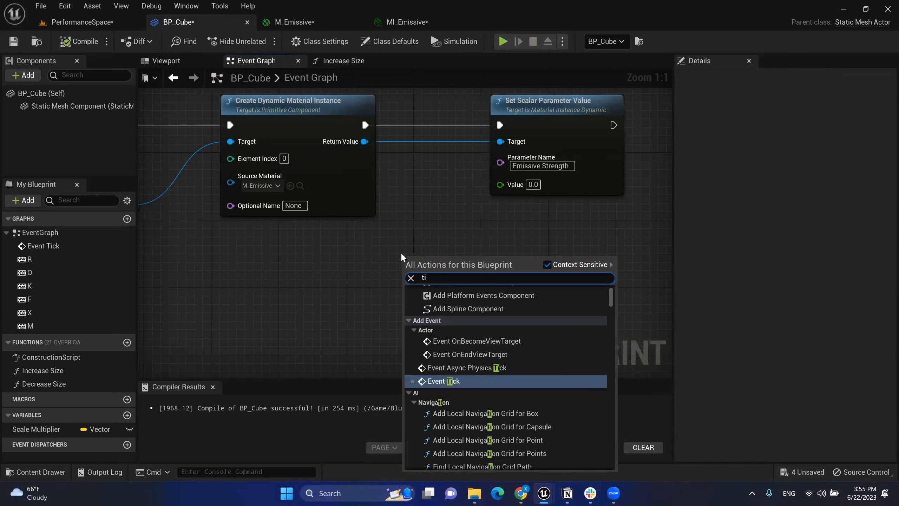
type("meine")
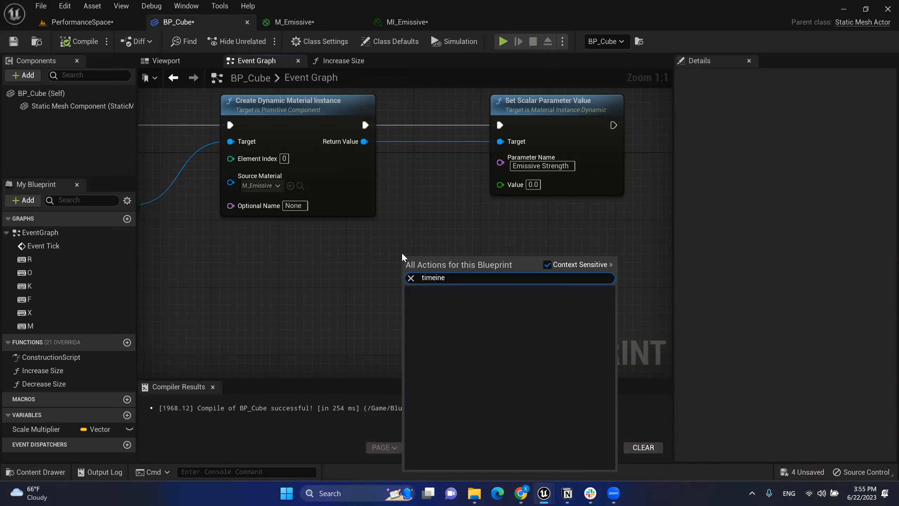
left_click(423, 232)
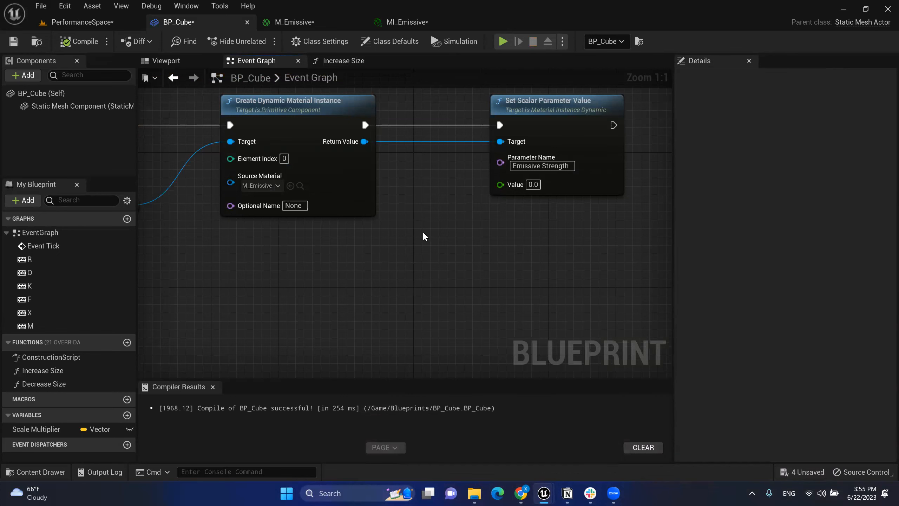
right_click(423, 233)
type("timeline")
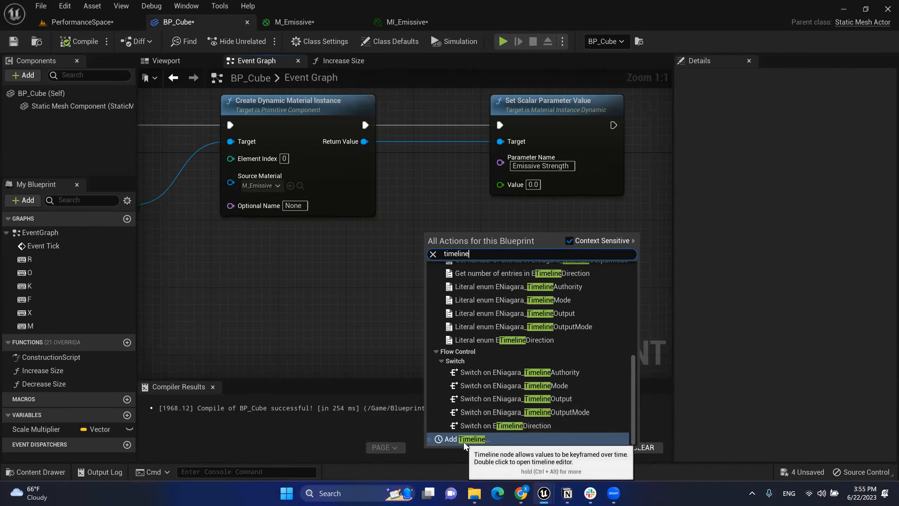
left_click(473, 439)
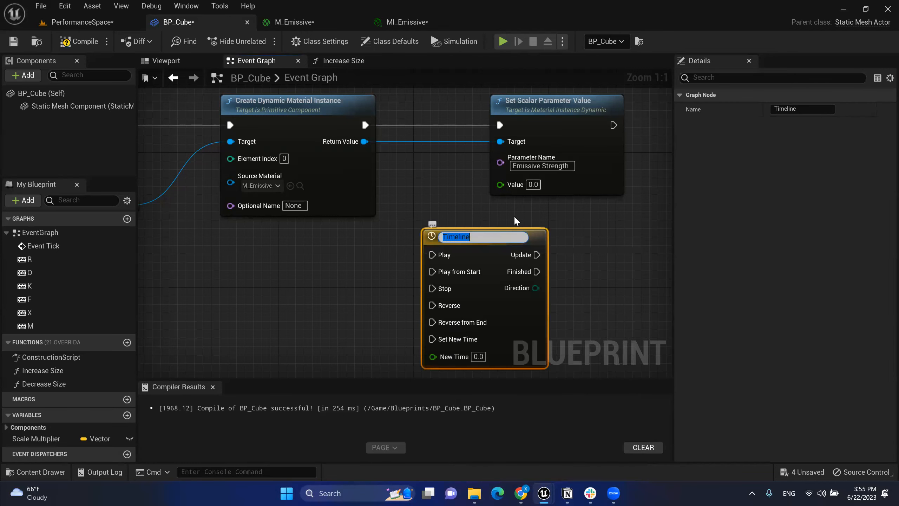
left_click(479, 222)
left_click_drag(478, 245, 454, 246)
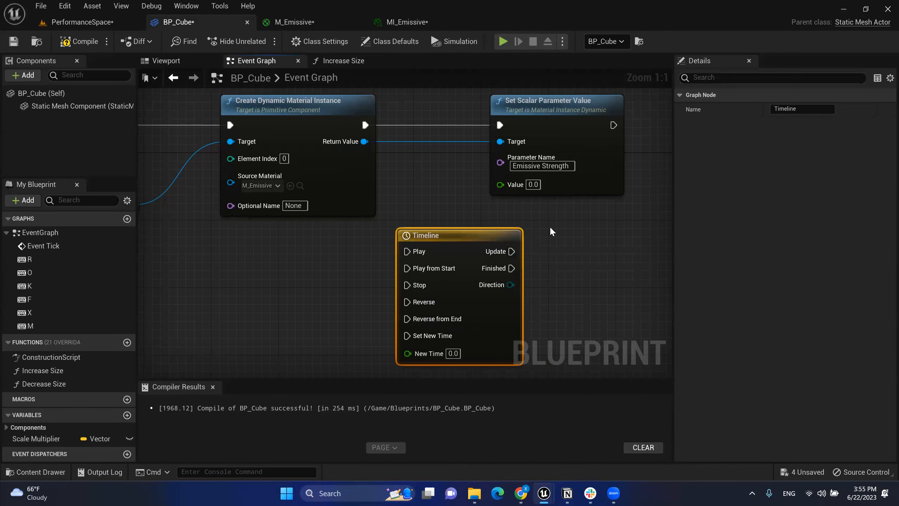
left_click(550, 228)
right_click_drag(545, 271, 541, 245)
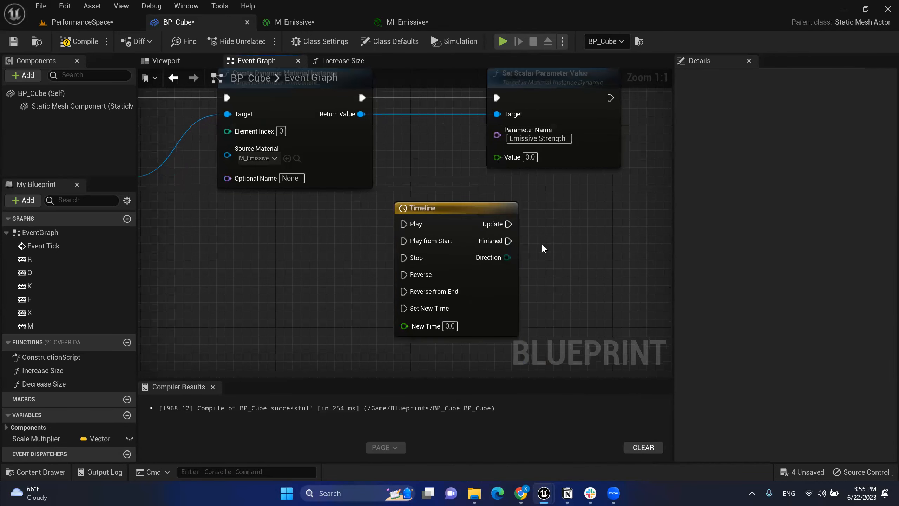
Step: In the Timeline editor, add a float track keeping the default name NewTrack_0
double_click(454, 209)
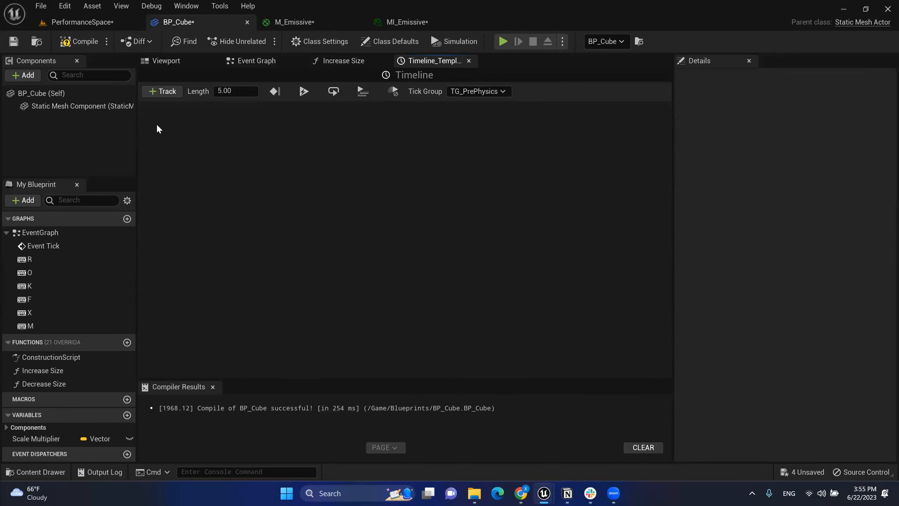
left_click(165, 93)
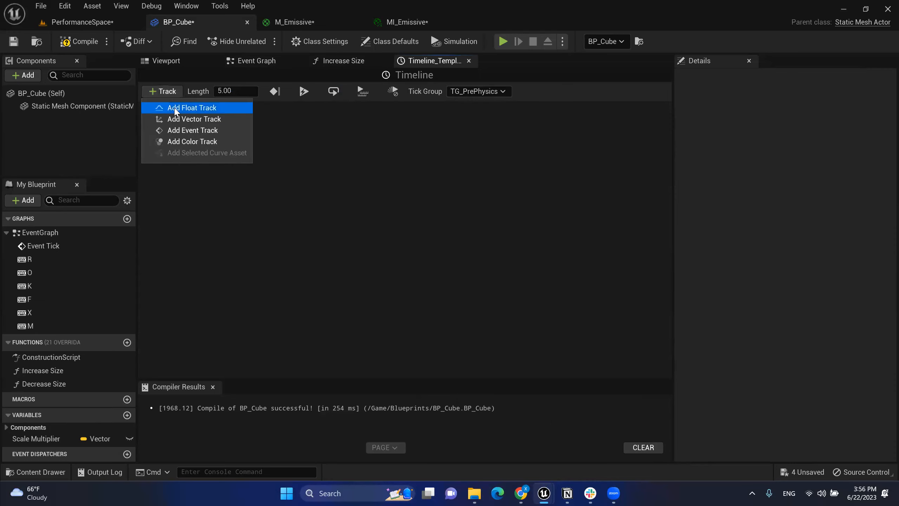
left_click(194, 110)
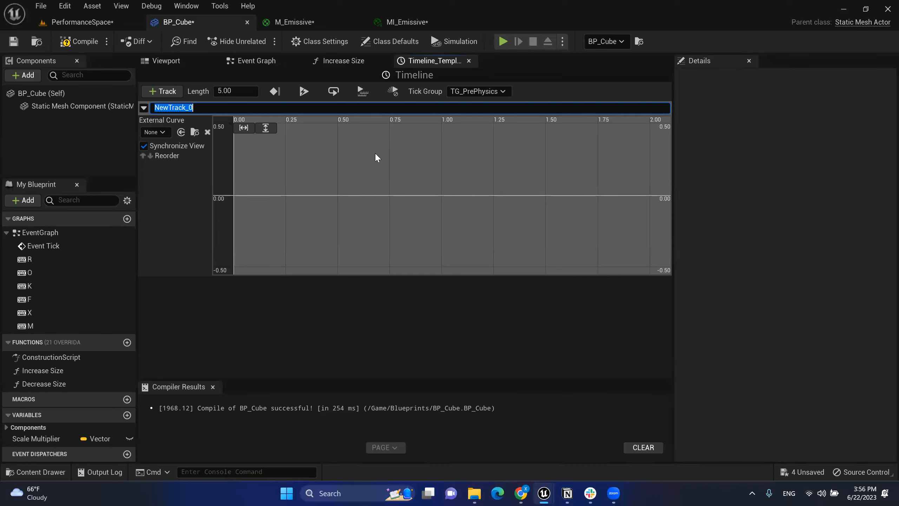
left_click(376, 174)
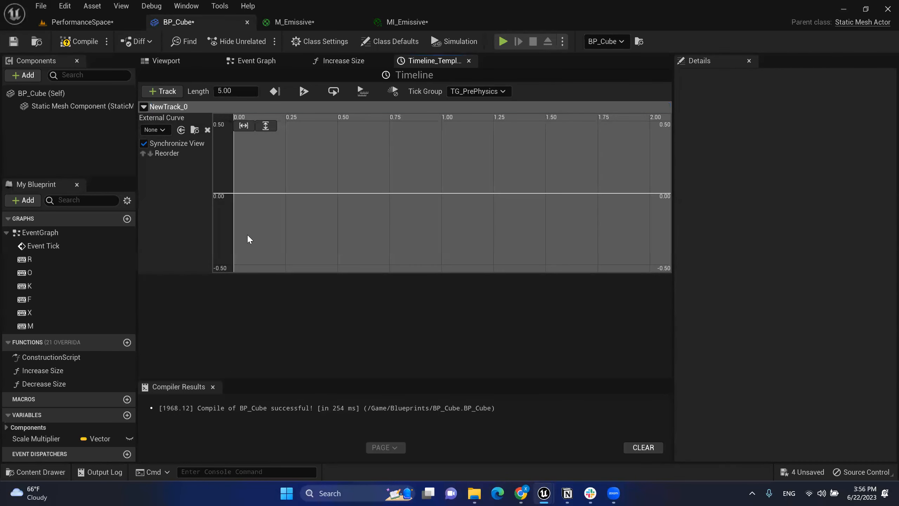
Step: Add the first key on NewTrack_0 at time 0, value 0
right_click(246, 196)
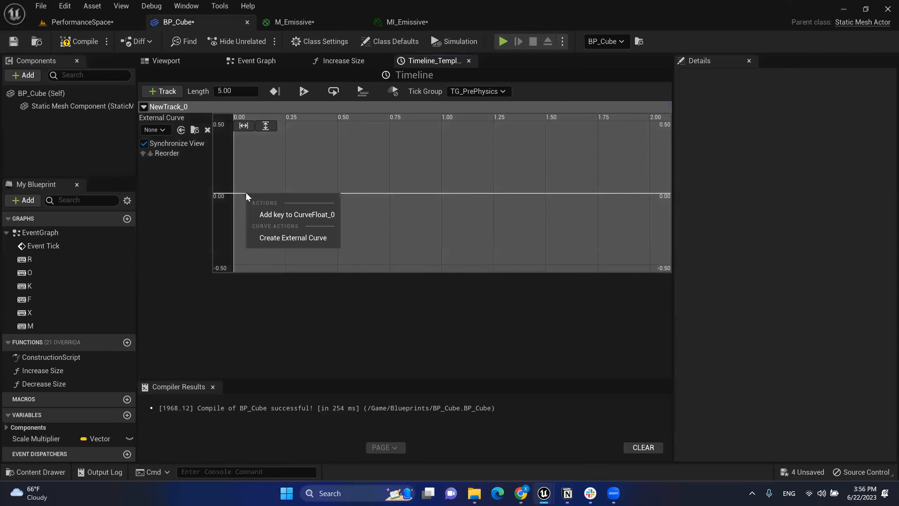
left_click(294, 215)
left_click(322, 127)
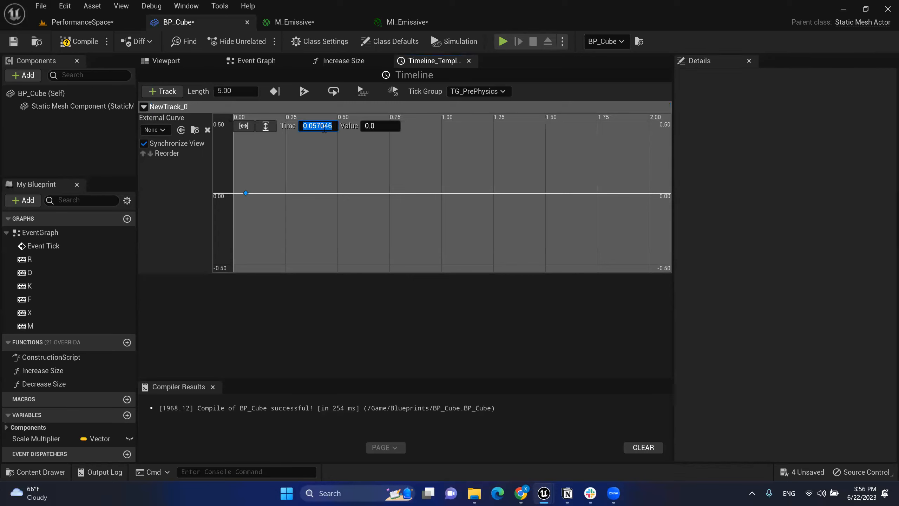
type("0")
key("Tab")
left_click(402, 180)
right_click_drag(385, 167, 385, 188)
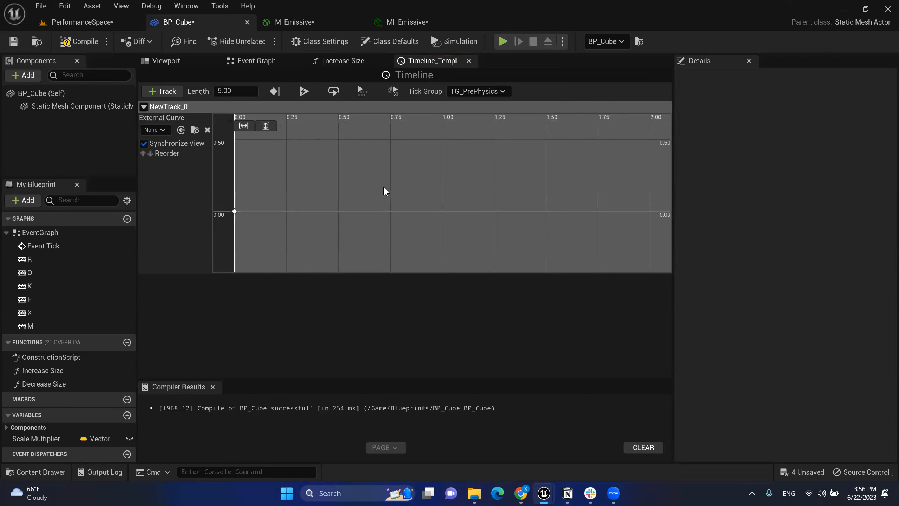
Step: Add a second key on the curve at time 5 with value 1.0
right_click(461, 173)
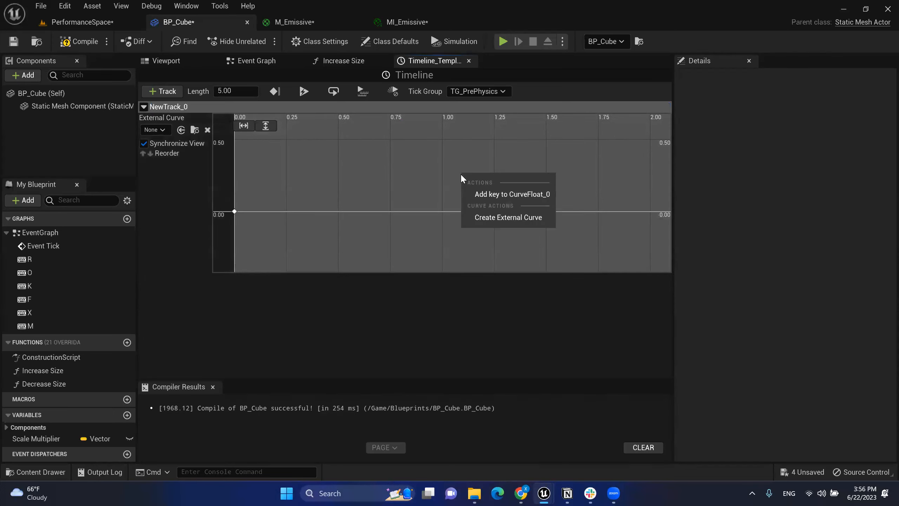
left_click(521, 200)
left_click(328, 130)
type("5")
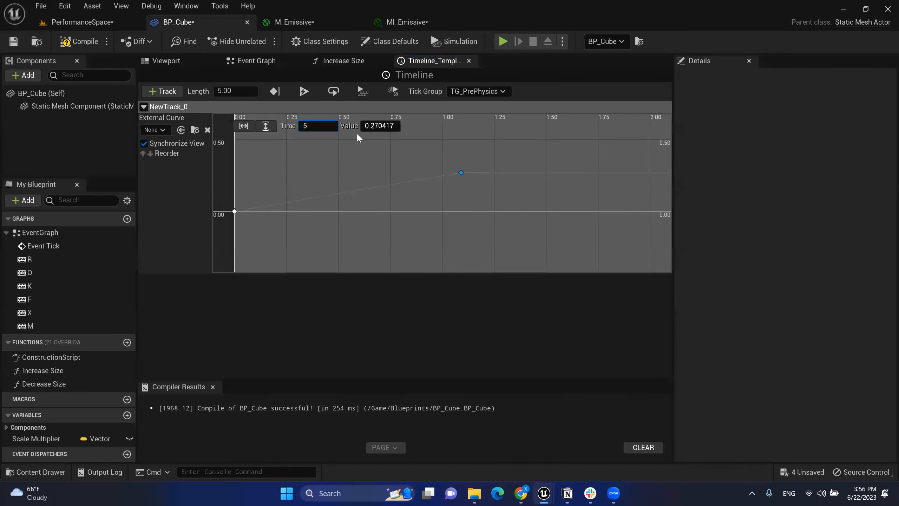
key("Tab")
type("1.0")
key("Return")
Step: Fit the curve view to both keys and give both keys cubic interpolation
scroll(445, 152, "down", 2)
right_click_drag(445, 152, 302, 143)
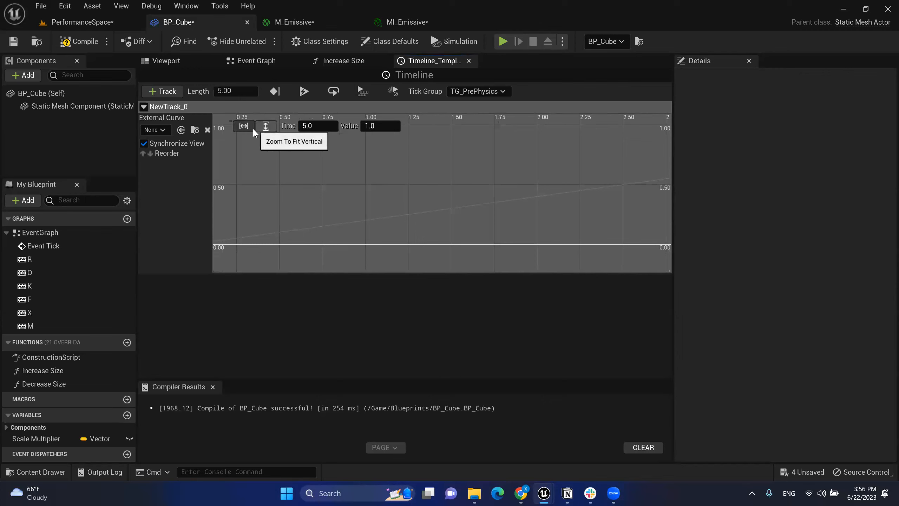
left_click(244, 127)
left_click(265, 126)
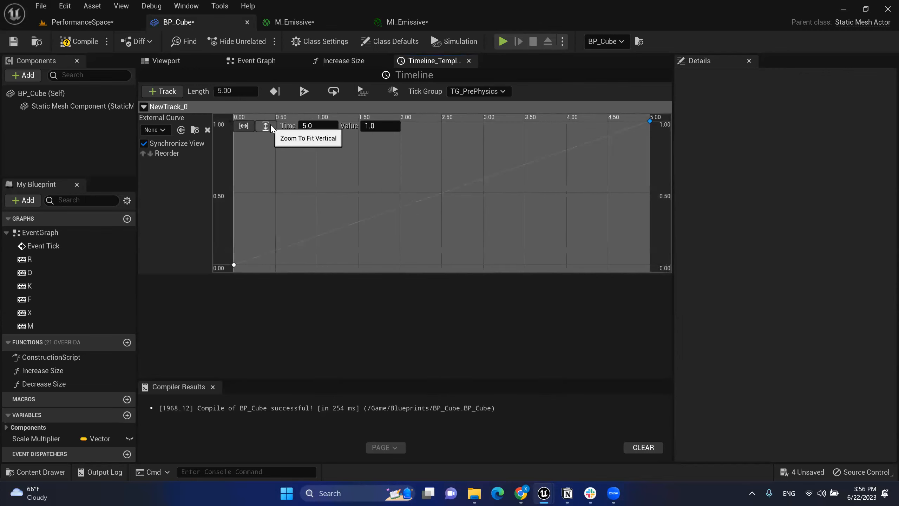
left_click(234, 264)
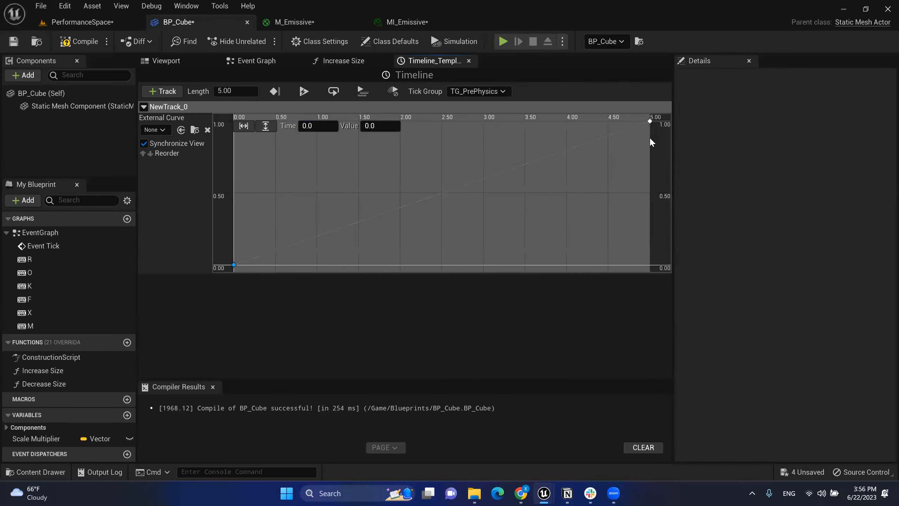
left_click(635, 149)
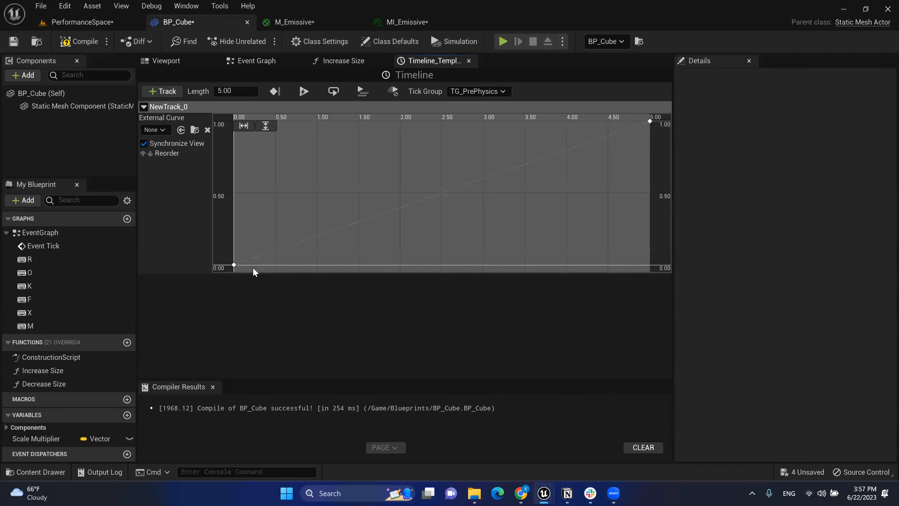
left_click(234, 264)
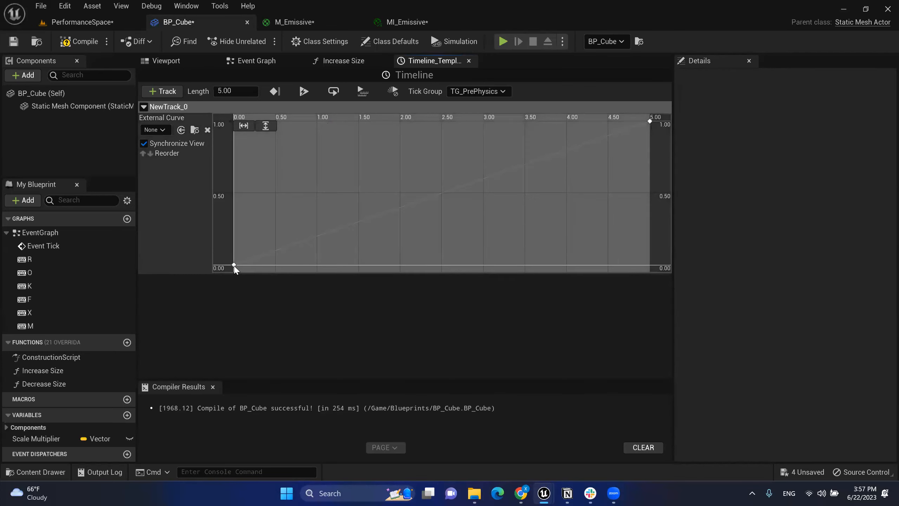
left_click(650, 121, "shift")
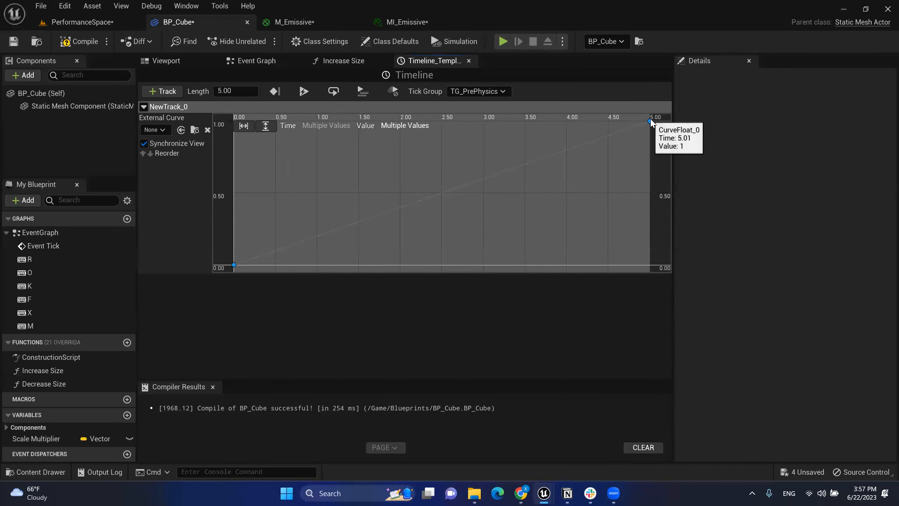
key("1")
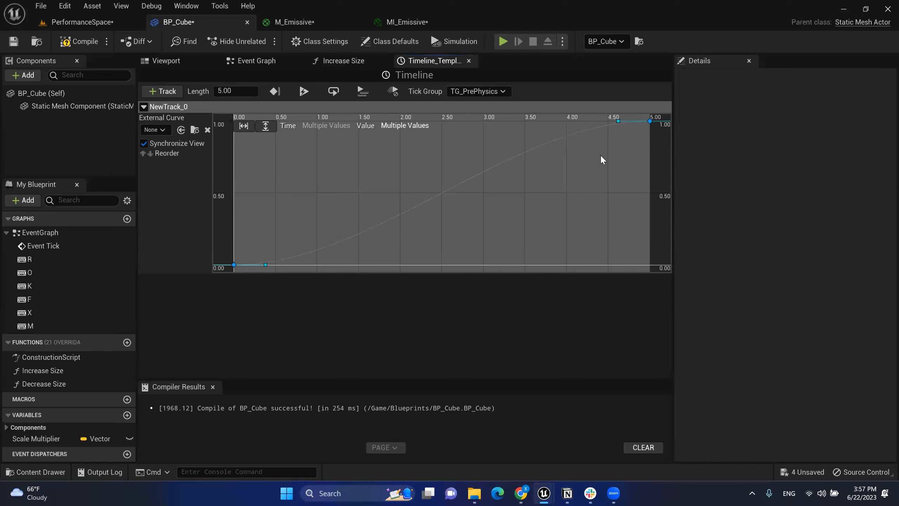
right_click(649, 121)
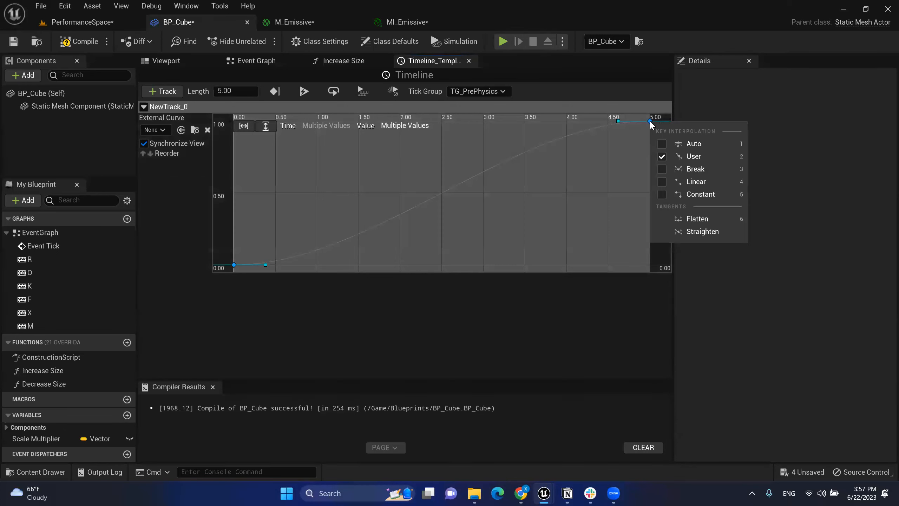
left_click(662, 145)
left_click(661, 157)
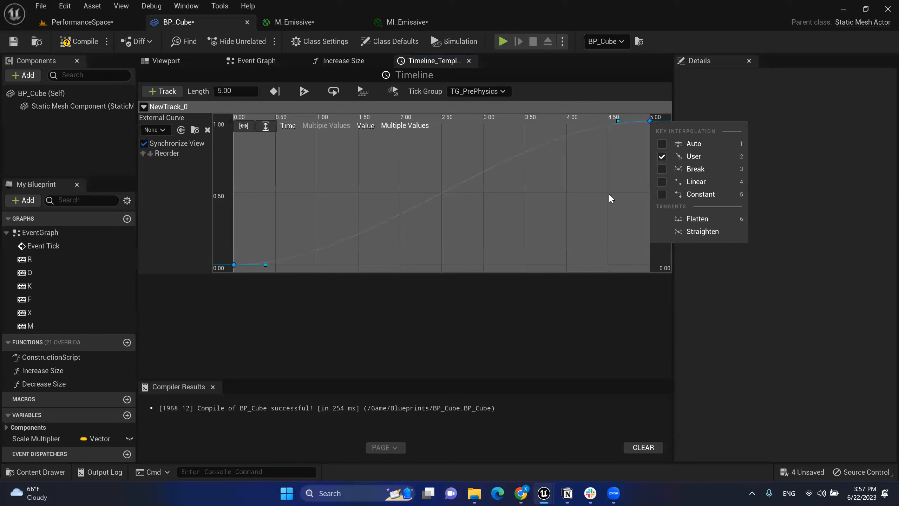
left_click(591, 195)
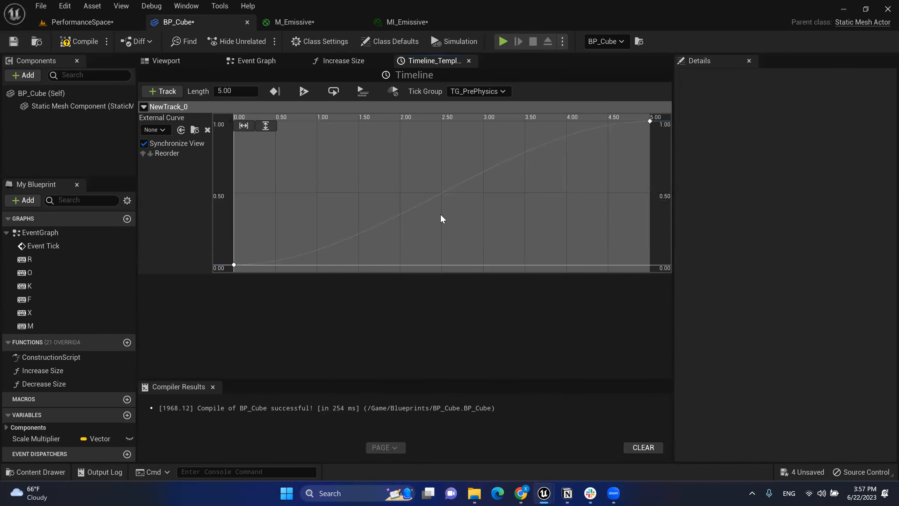
Step: Confirm the 5.00 timeline length, close the Increase Size and Timeline_Template tabs, and view the Event Graph
left_click(356, 64)
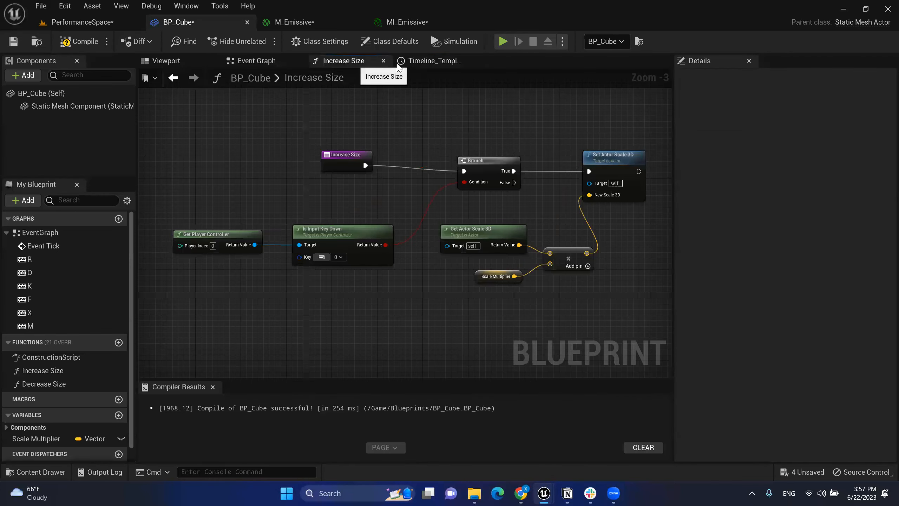
left_click(410, 64)
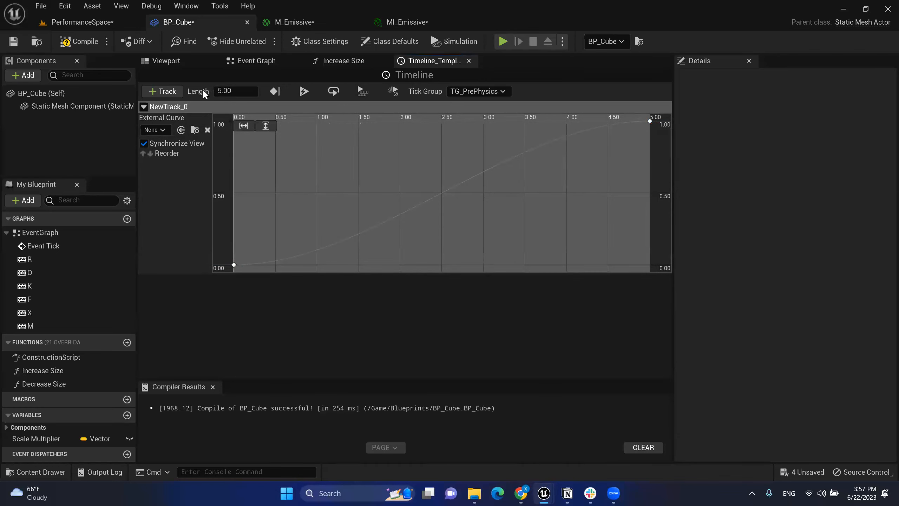
left_click(219, 91)
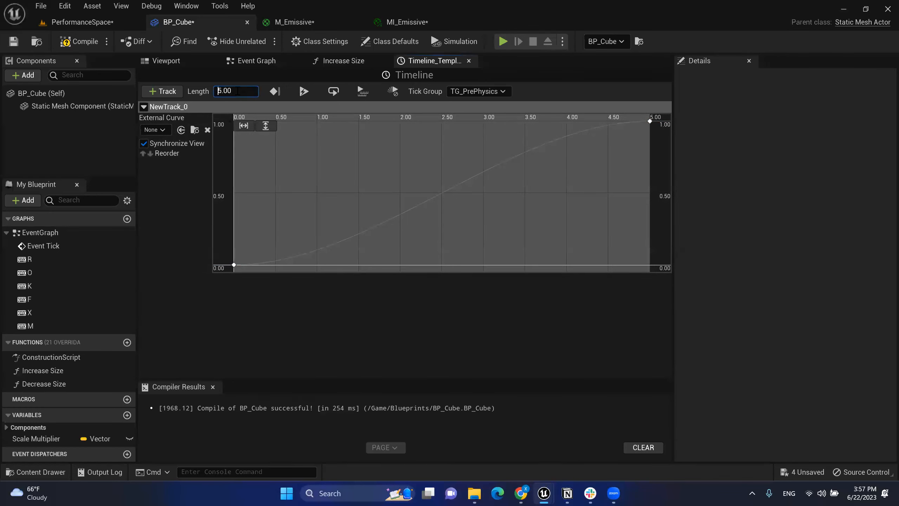
left_click(352, 67)
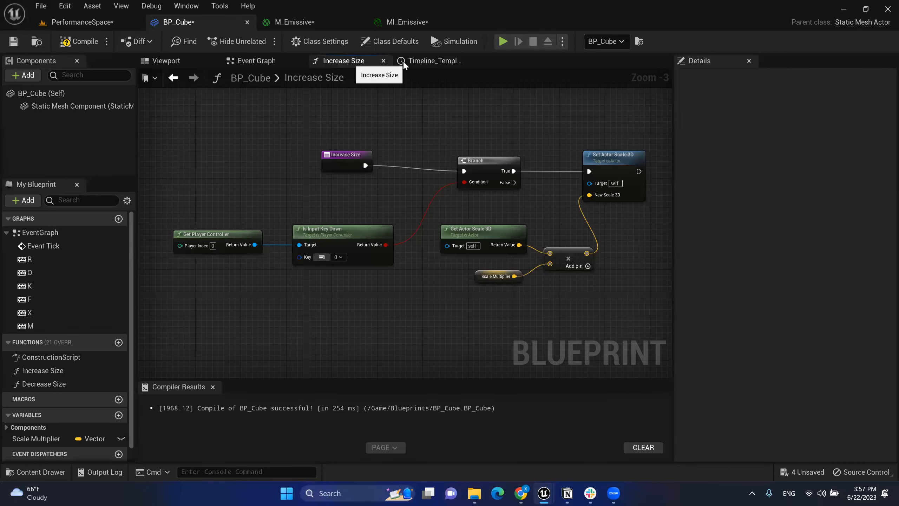
left_click(411, 60)
left_click(382, 61)
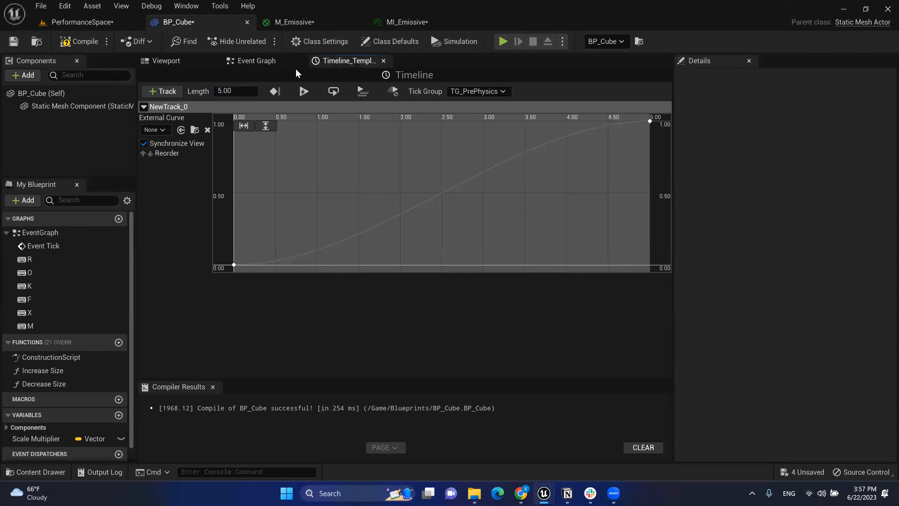
left_click(286, 62)
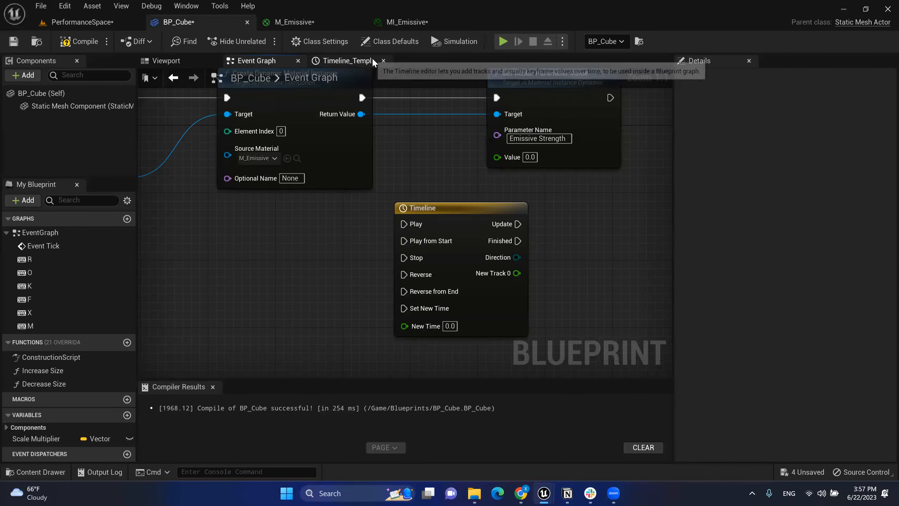
left_click(384, 61)
right_click_drag(575, 236, 476, 267)
Step: Add a float Lerp node wired from the Timeline's New Track 0 output
left_click_drag(381, 238, 268, 277)
right_click_drag(313, 262, 332, 198)
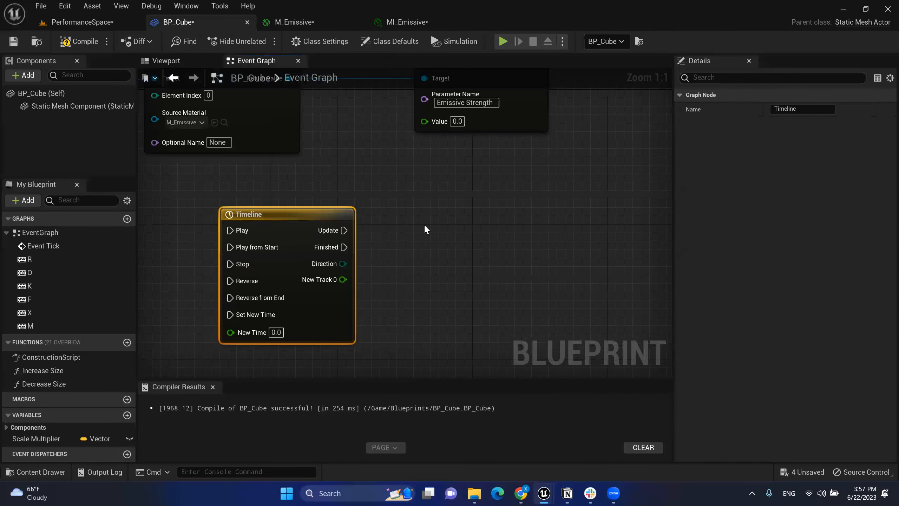
left_click_drag(342, 279, 474, 274)
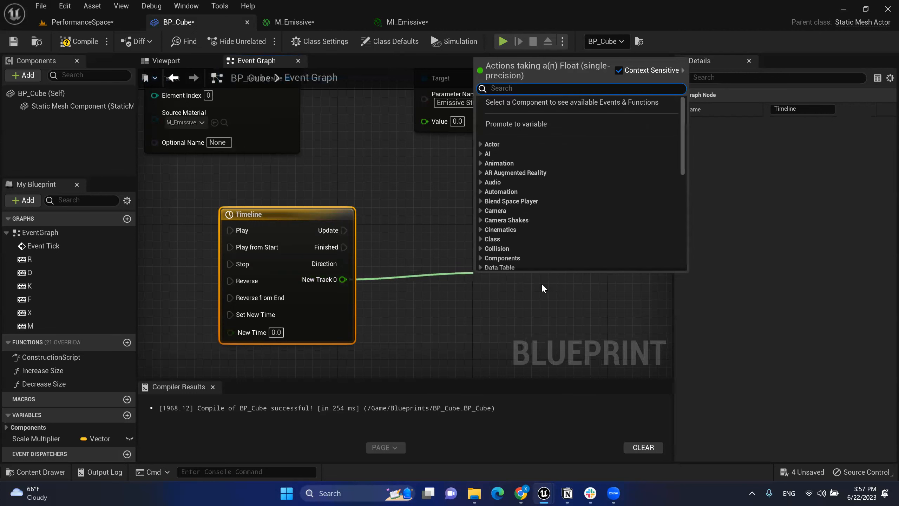
type("lerp")
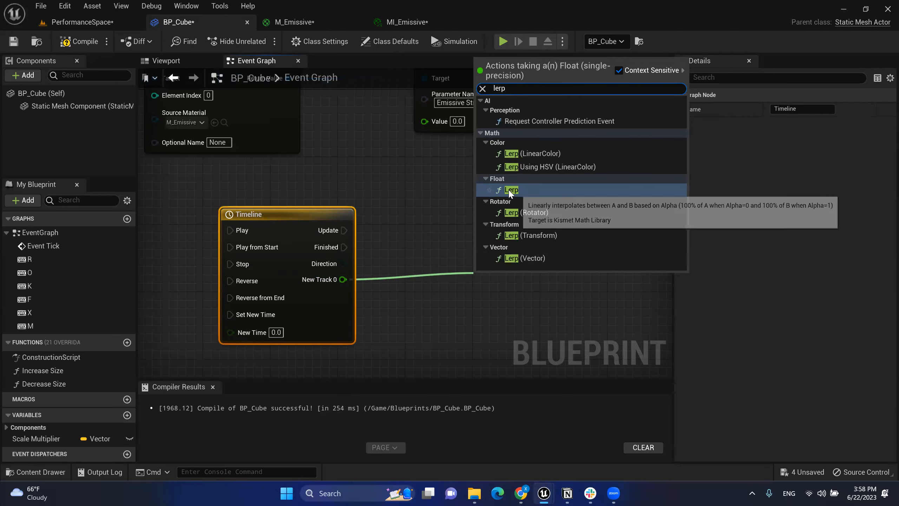
left_click(512, 190)
left_click_drag(511, 273, 481, 279)
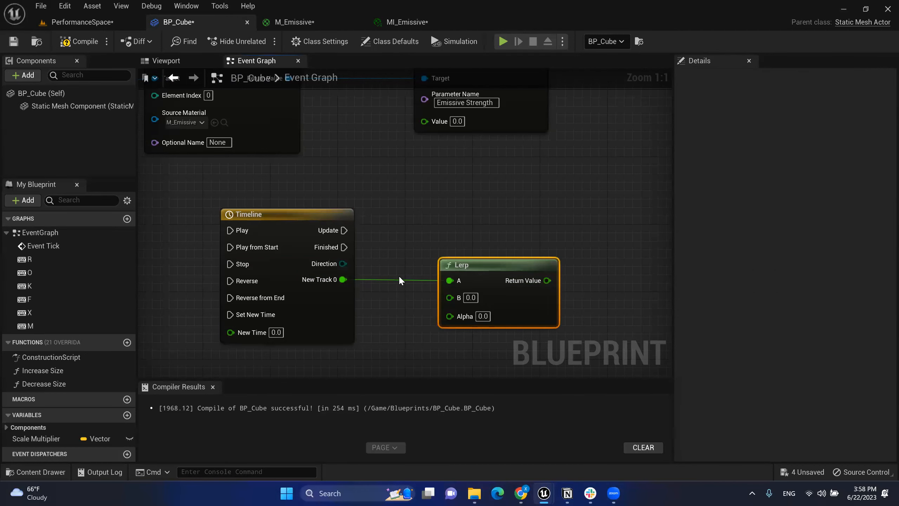
right_click_drag(479, 271, 483, 255)
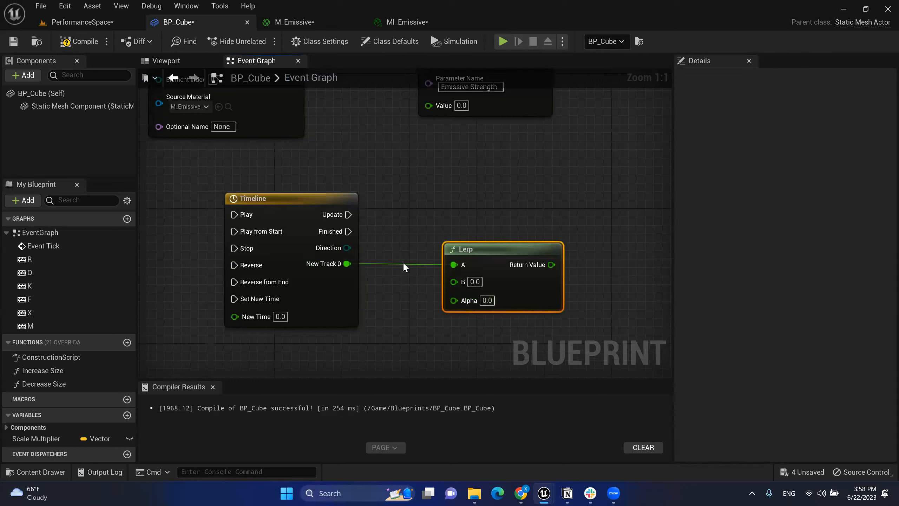
Step: Move the New Track 0 wire from Lerp's A input to its Alpha input
left_click(384, 264, "alt")
left_click_drag(347, 266, 456, 306)
left_click_drag(489, 254, 495, 219)
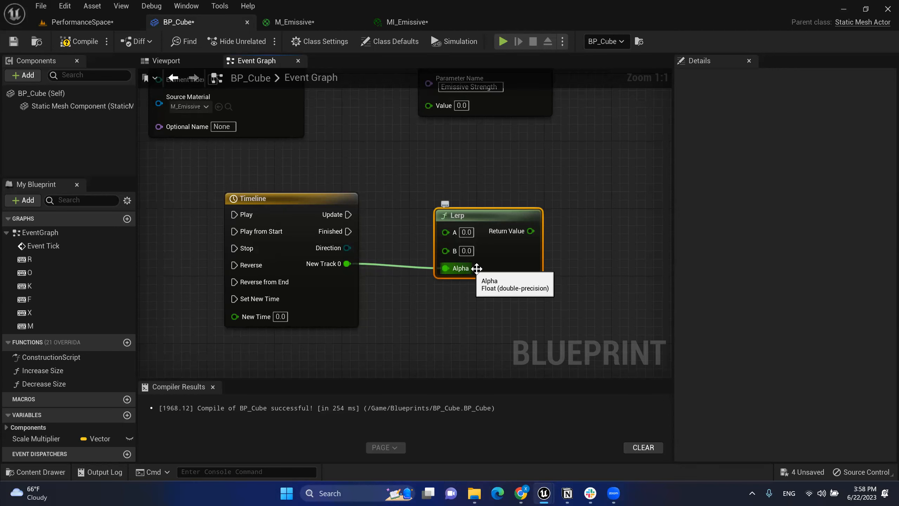
Step: Leave Lerp's A at 0.0 and set B to 20
right_click_drag(477, 271, 421, 268)
left_click(413, 262)
left_click(441, 228)
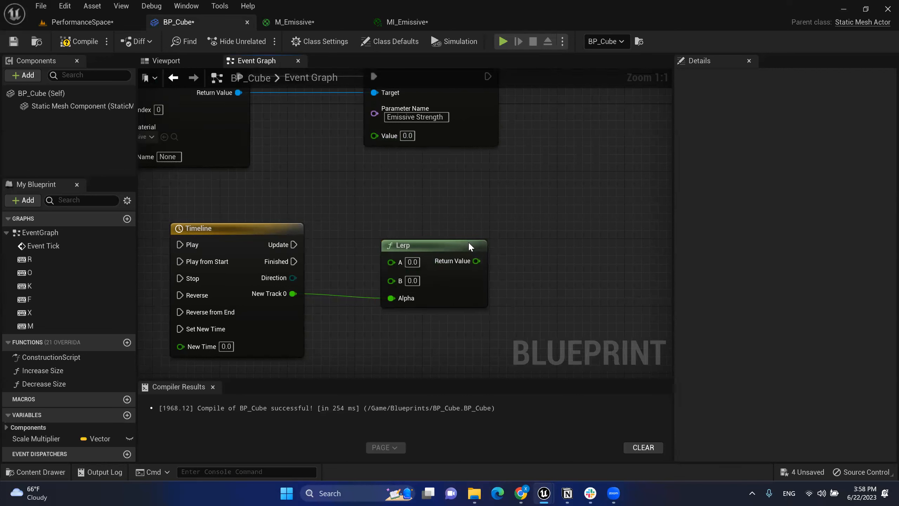
left_click(413, 281)
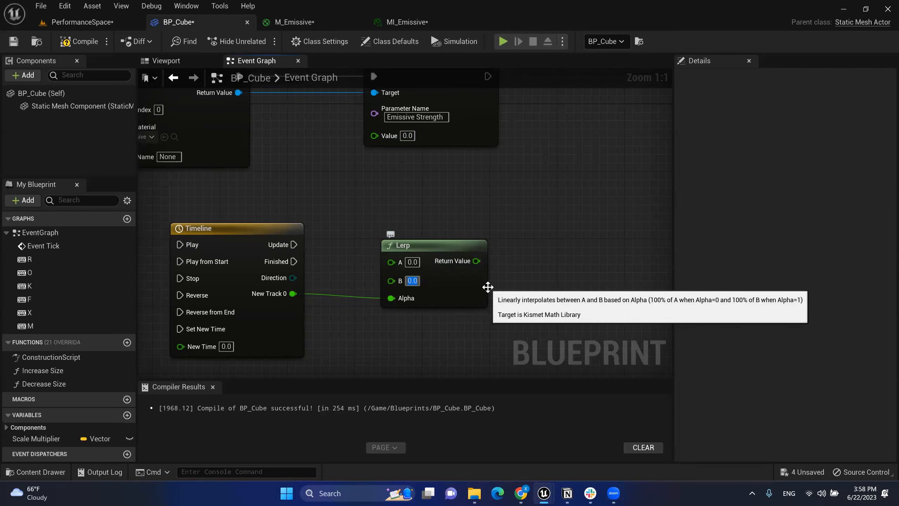
type("20")
key("Return")
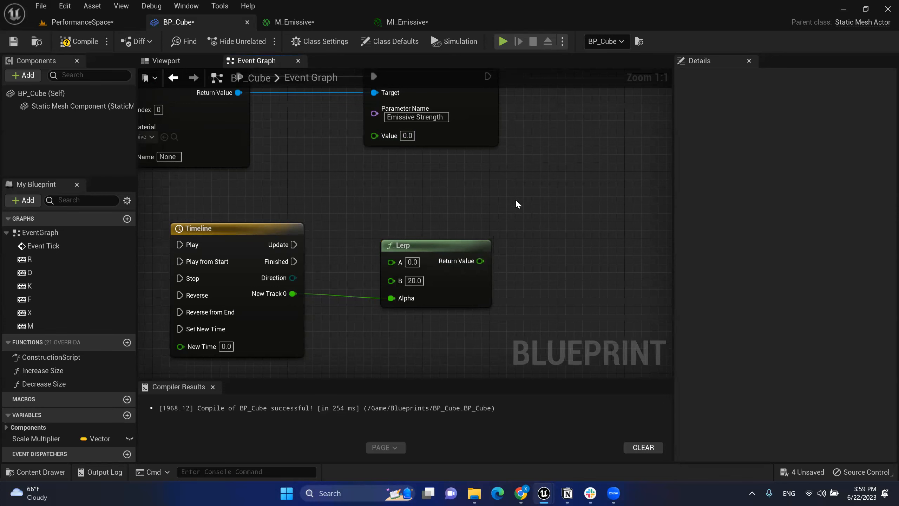
right_click_drag(515, 199, 555, 241)
Step: Shift the Timeline, Lerp and Set Scalar Parameter Value nodes together to the right
left_click_drag(318, 243, 338, 284)
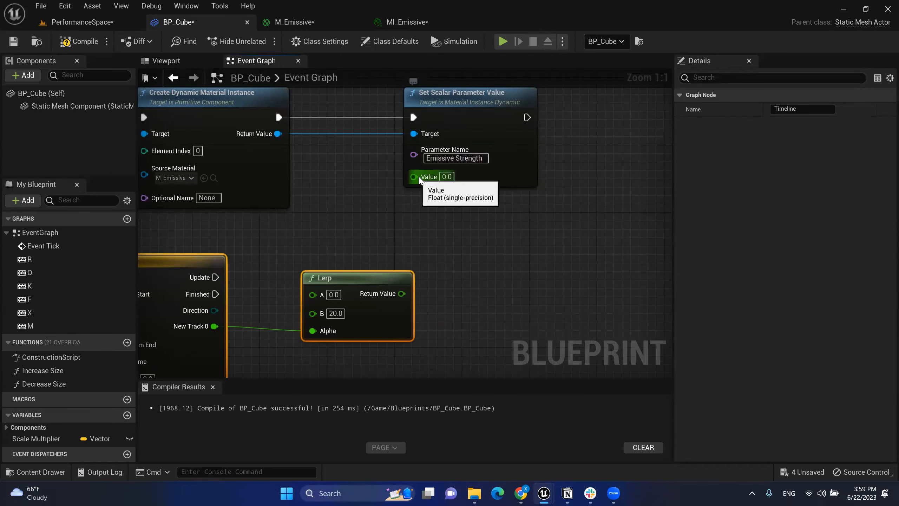
left_click_drag(402, 294, 420, 179)
right_click_drag(488, 238, 539, 250)
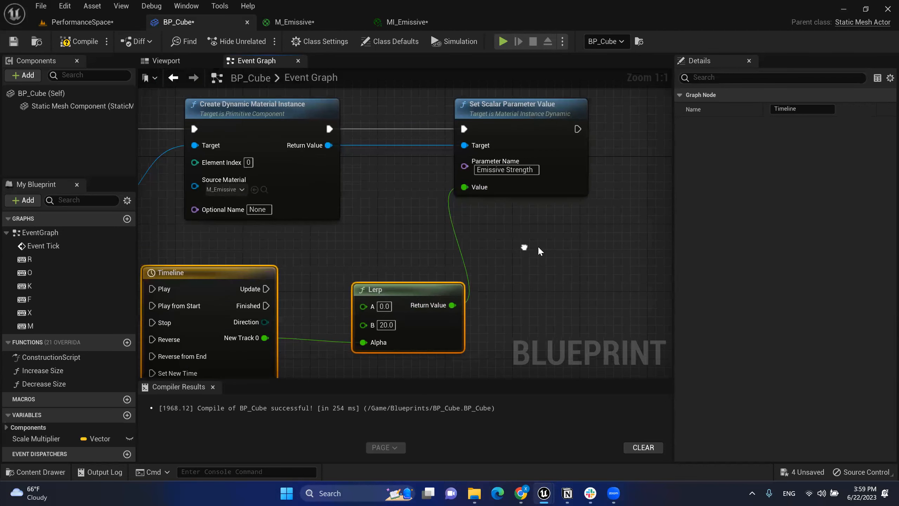
right_click_drag(400, 282, 475, 265)
right_click_drag(521, 235, 489, 244)
scroll(527, 257, "down", 1)
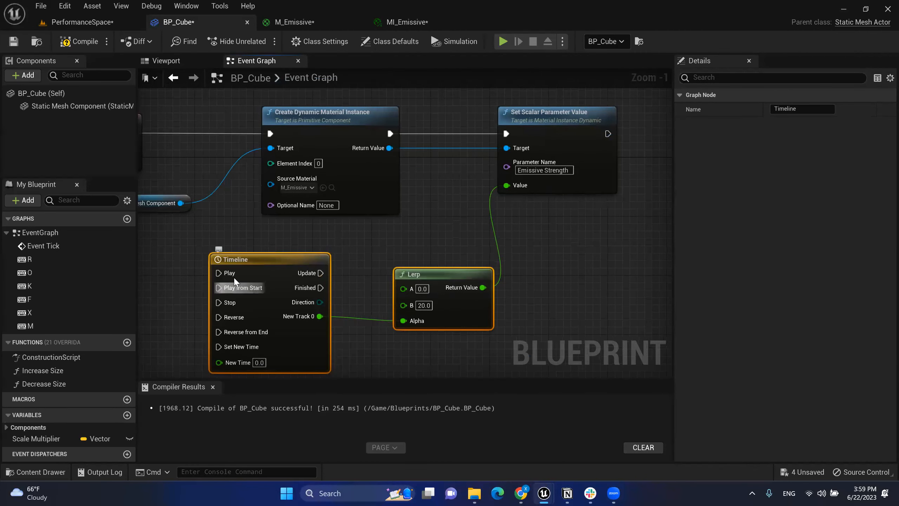
right_click_drag(281, 237, 213, 252)
left_click_drag(214, 252, 452, 353)
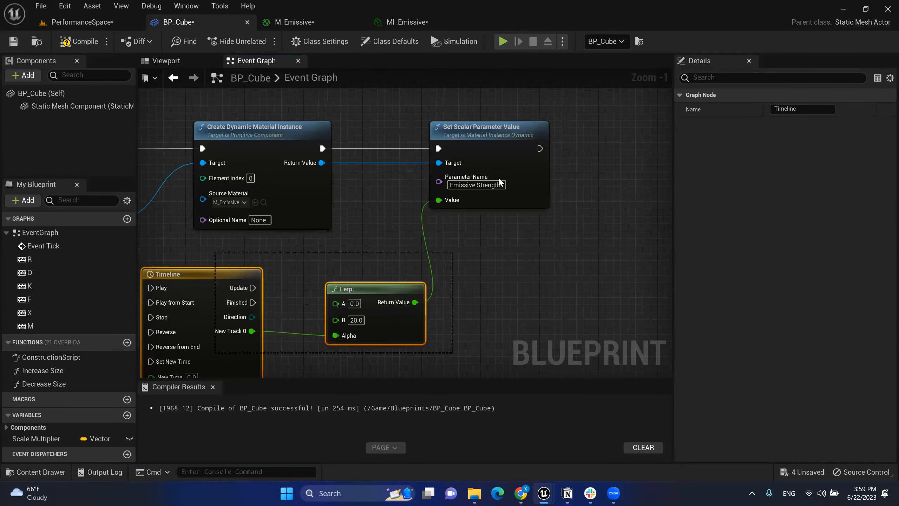
left_click(478, 138, "shift")
left_click_drag(477, 137, 436, 133)
Step: Move the Timeline up between the material nodes and push Set Scalar Parameter Value further right
right_click_drag(286, 180, 505, 163)
left_click_drag(357, 223, 580, 251)
left_click_drag(416, 211, 465, 106)
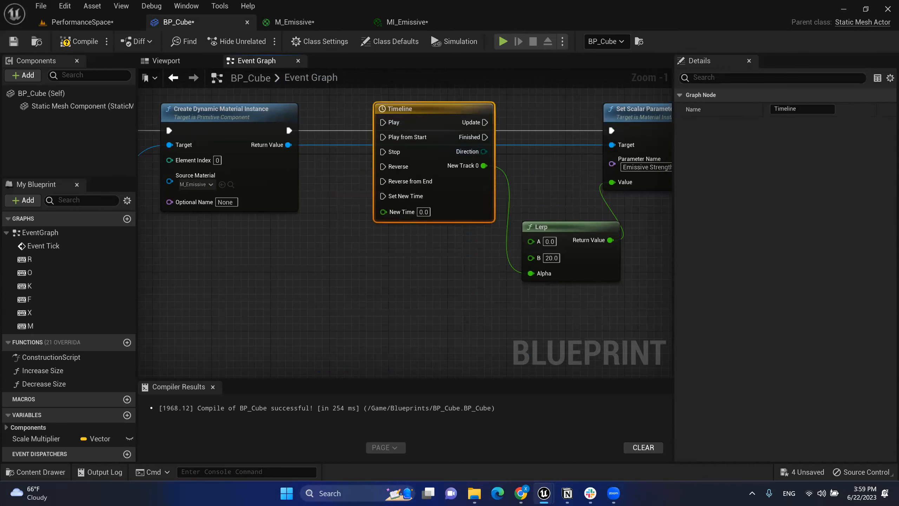
right_click_drag(592, 211, 562, 211)
left_click_drag(622, 113, 646, 117)
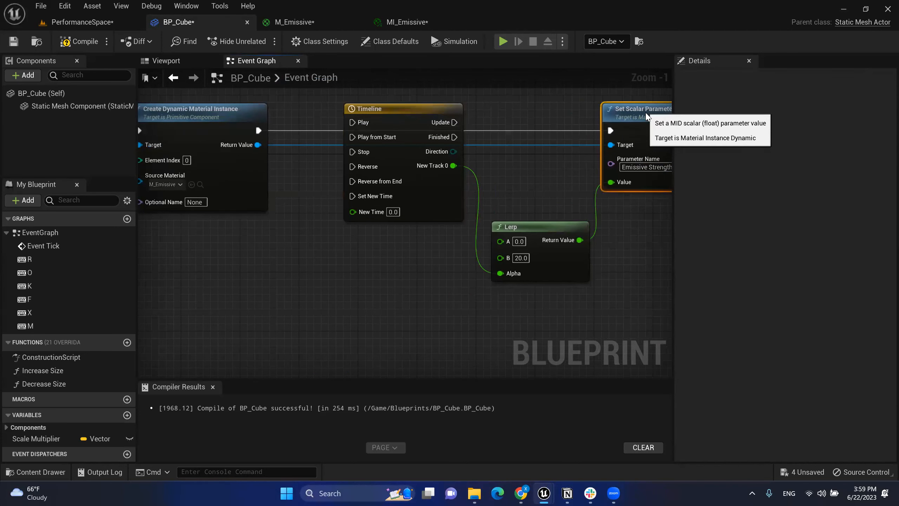
Step: Wire Create Dynamic Material Instance into Timeline's Play from Start, and Update into Set Scalar Parameter Value
left_click_drag(258, 130, 310, 129, "ctrl")
left_click(318, 120)
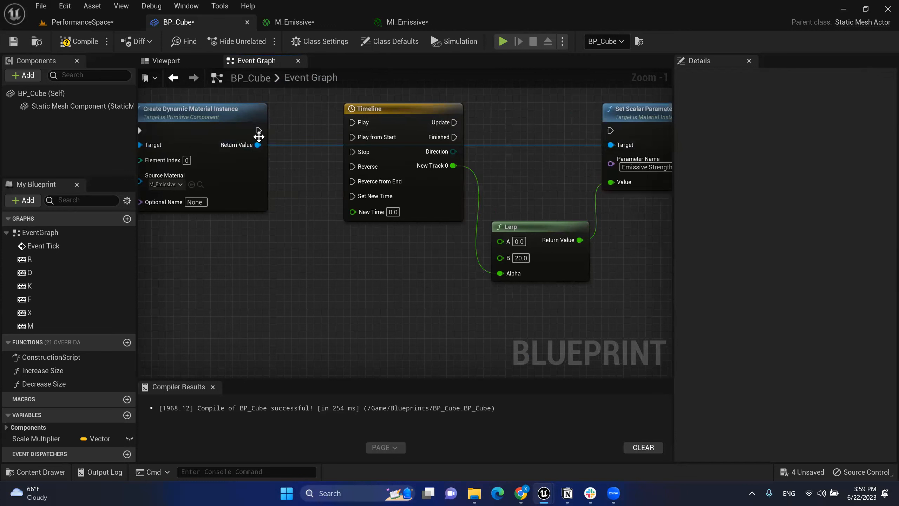
left_click_drag(258, 130, 357, 141)
left_click_drag(418, 113, 418, 106)
right_click_drag(554, 137, 492, 162)
left_click_drag(391, 140, 548, 159)
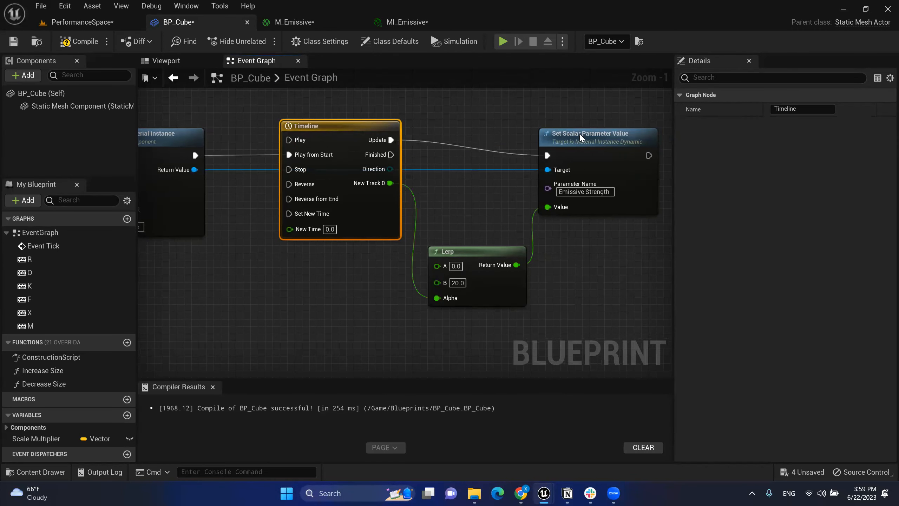
left_click_drag(579, 132, 564, 125)
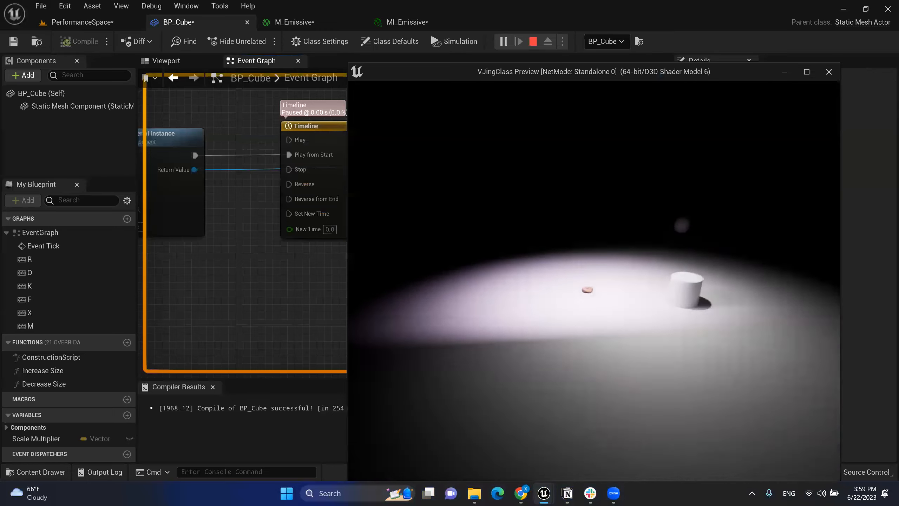
Step: Fly to the donut in the play test, press M to watch it glow, then stop with Esc
key("w")
key("w")
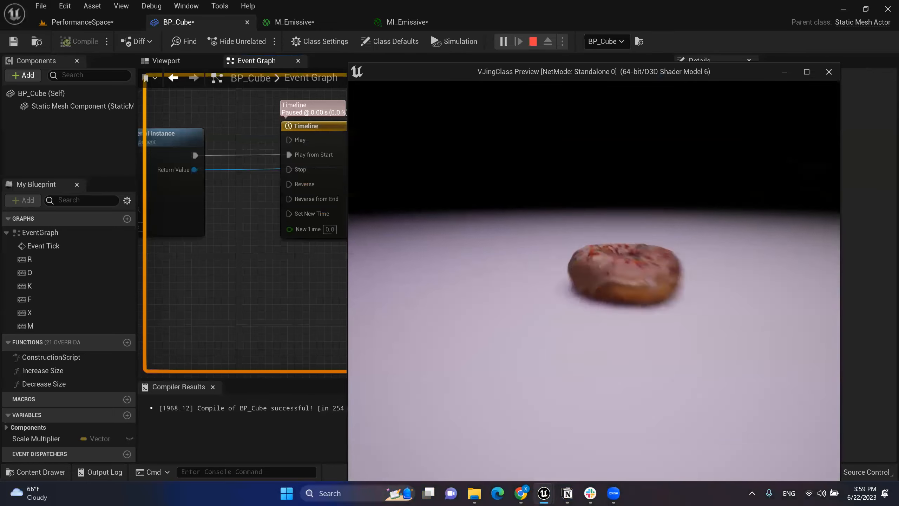
key("e")
key("m")
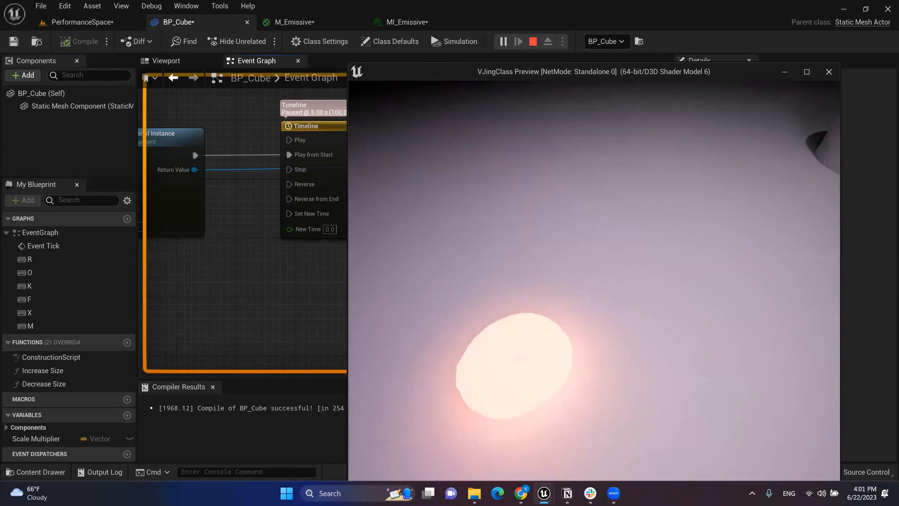
key("Escape")
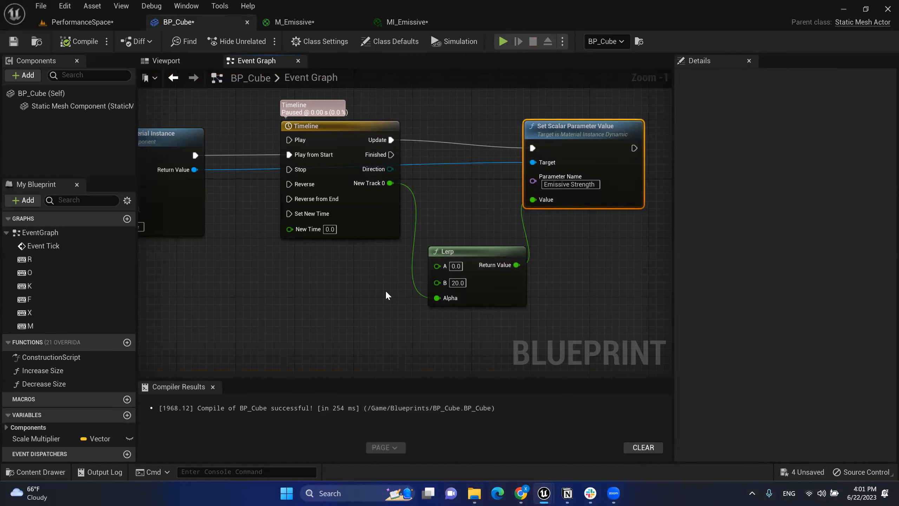
Step: Add an N keyboard event node near the M key event
scroll(389, 297, "down", 2)
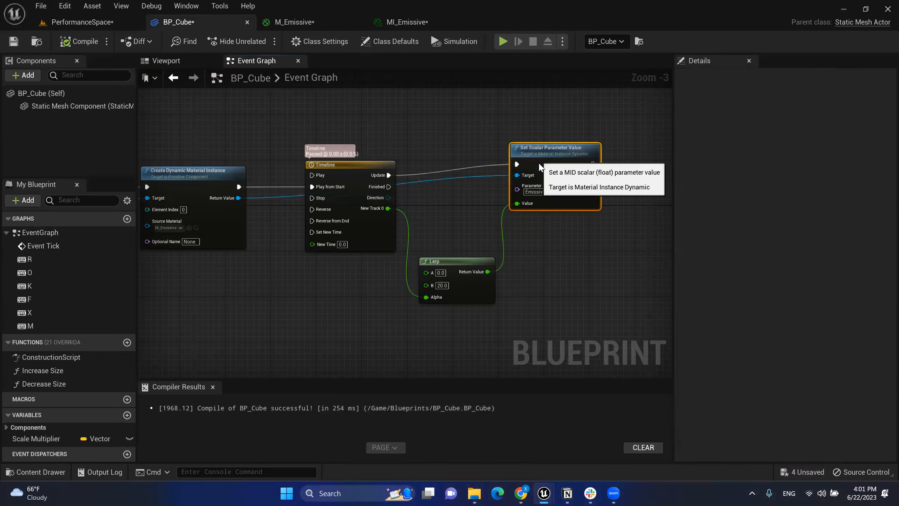
right_click_drag(345, 298, 558, 237)
right_click_drag(268, 123, 238, 126)
right_click_drag(282, 266, 285, 261)
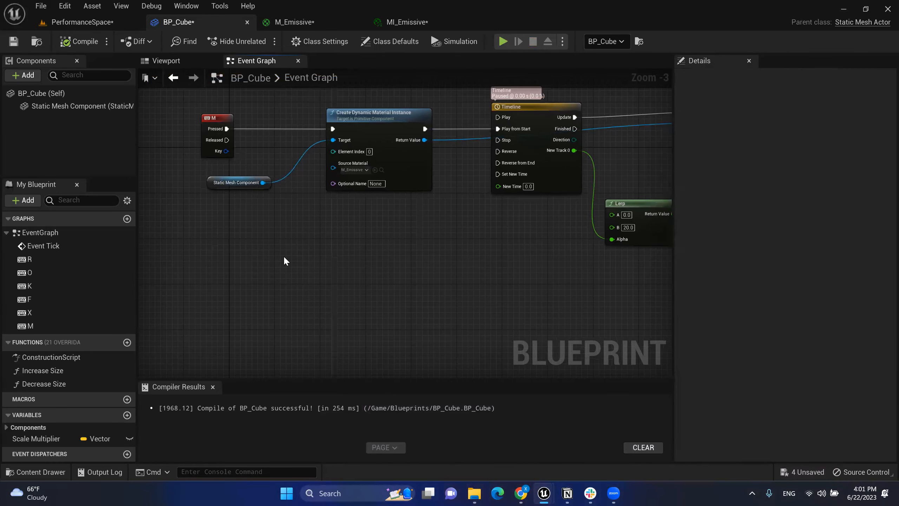
right_click(302, 242)
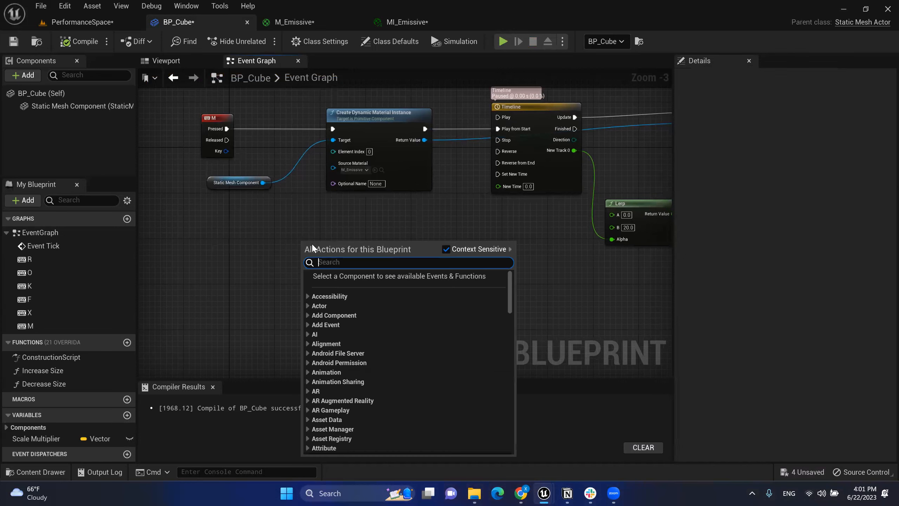
type("n")
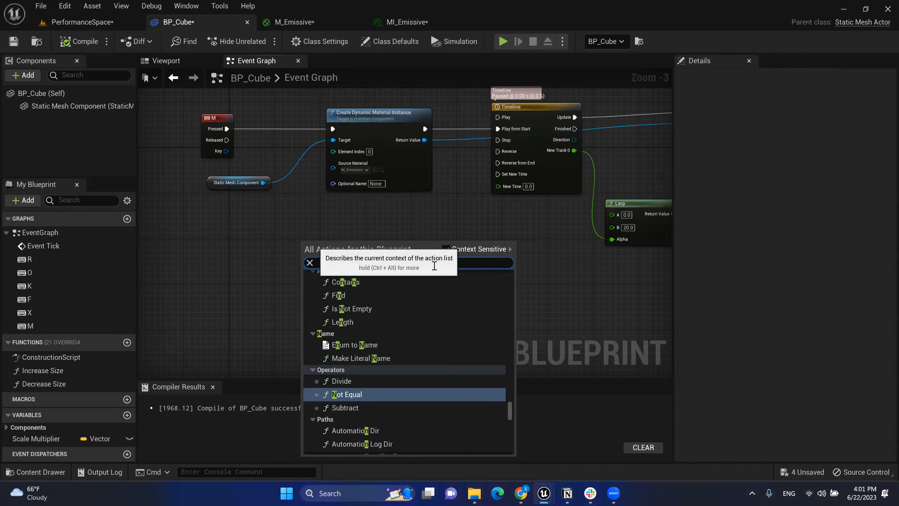
type(" key")
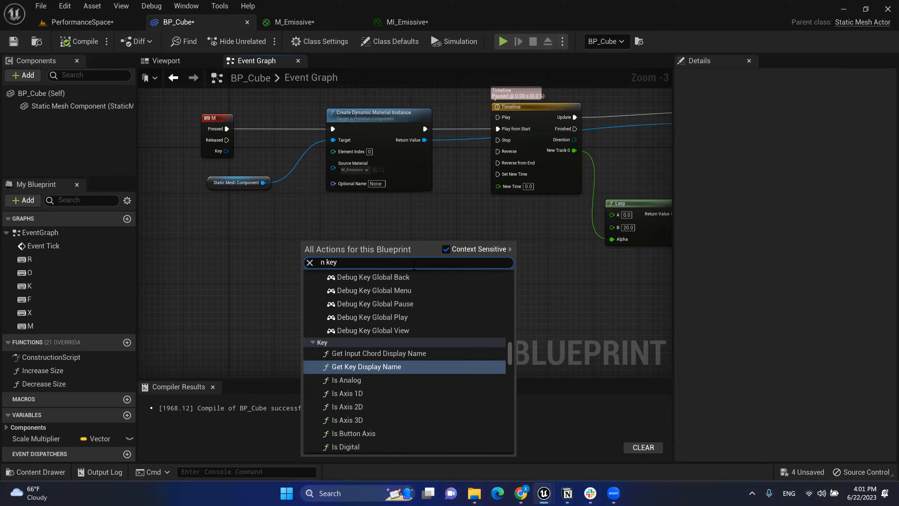
key("BackSpace")
key("BackSpace")
key("BackSpace")
type("ke")
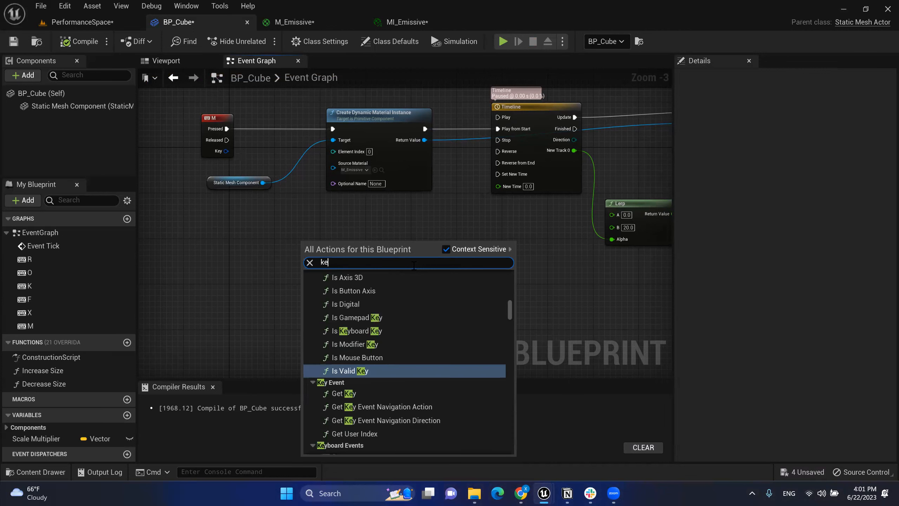
type("yboard n")
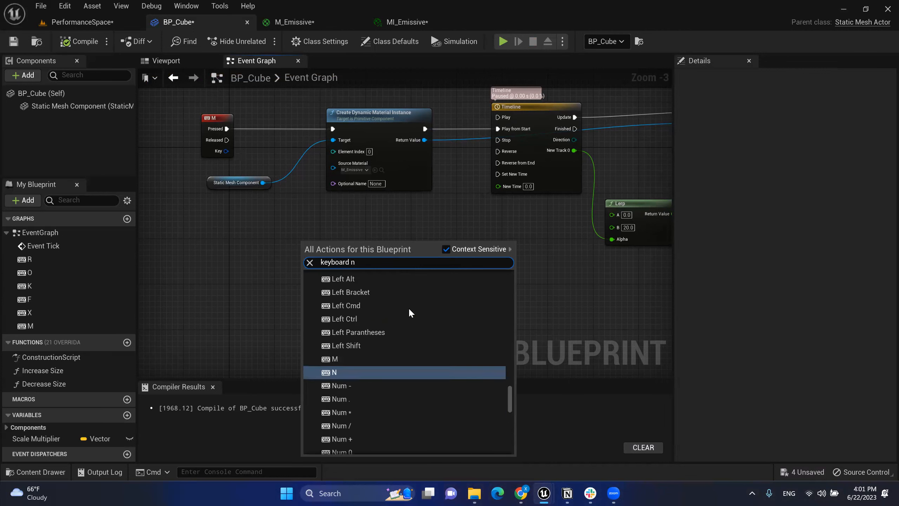
left_click(340, 370)
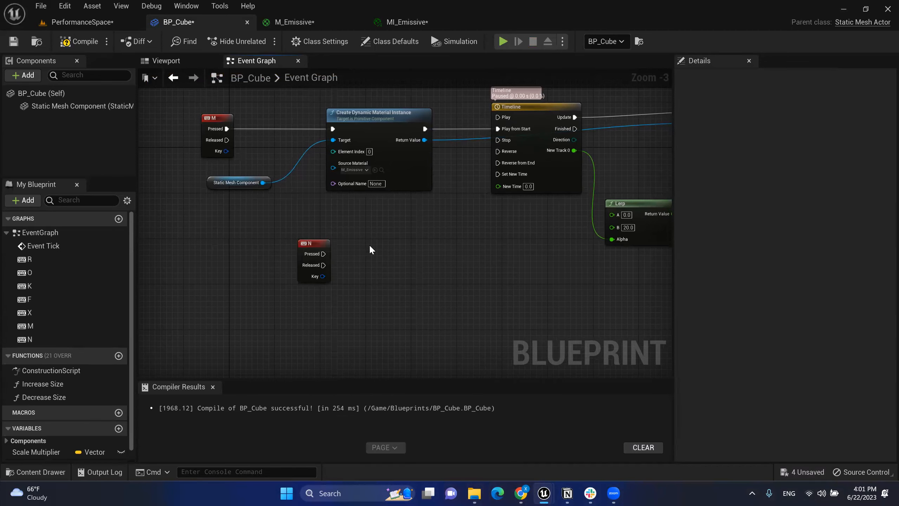
Step: Place the N event below the material instance node and wire Pressed to Timeline's Reverse from End
scroll(370, 244, "up", 1)
right_click_drag(370, 244, 325, 270)
left_click_drag(270, 268, 439, 230)
scroll(389, 273, "up", 2)
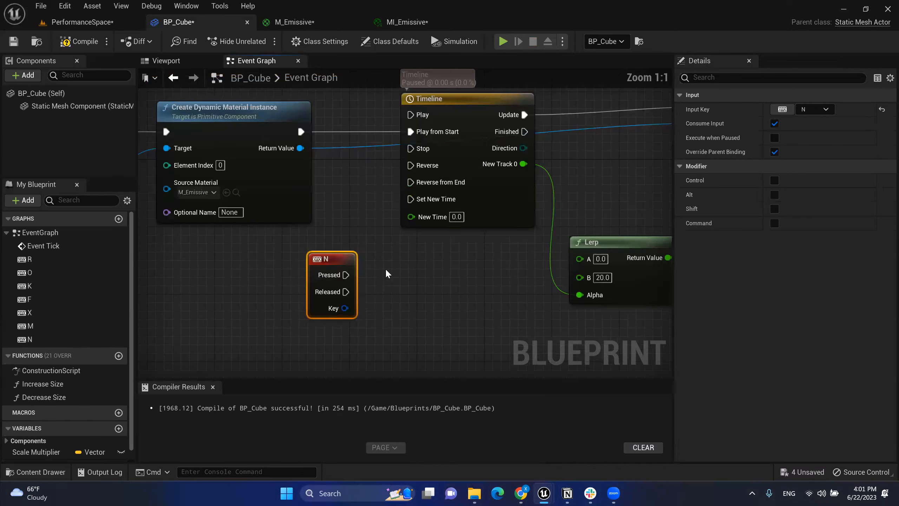
left_click_drag(347, 275, 422, 182)
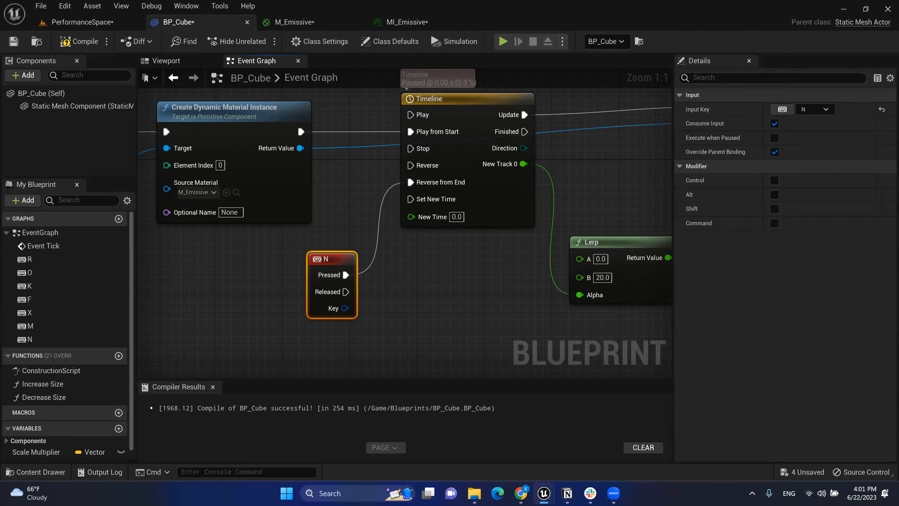
scroll(510, 169, "down", 2)
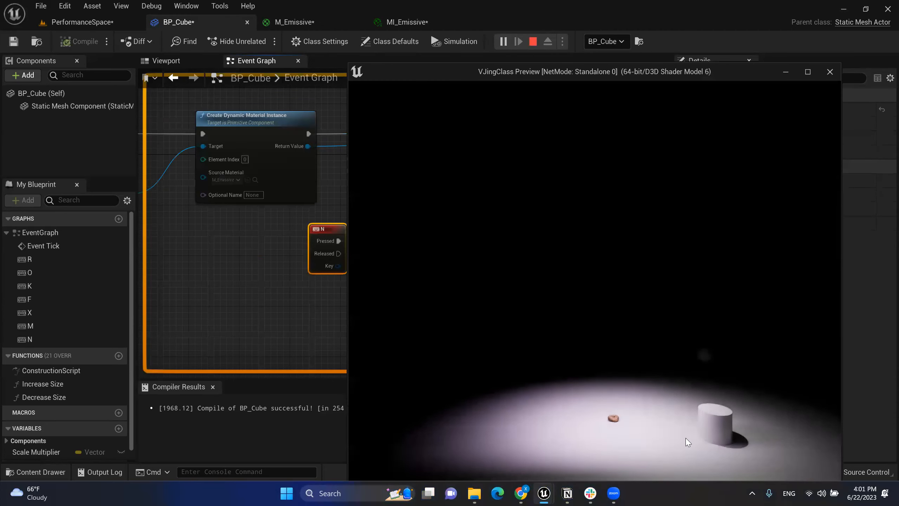
Step: Start the level preview, move toward the donut, and press N to test the glow
left_click(686, 441)
key("w")
key("w")
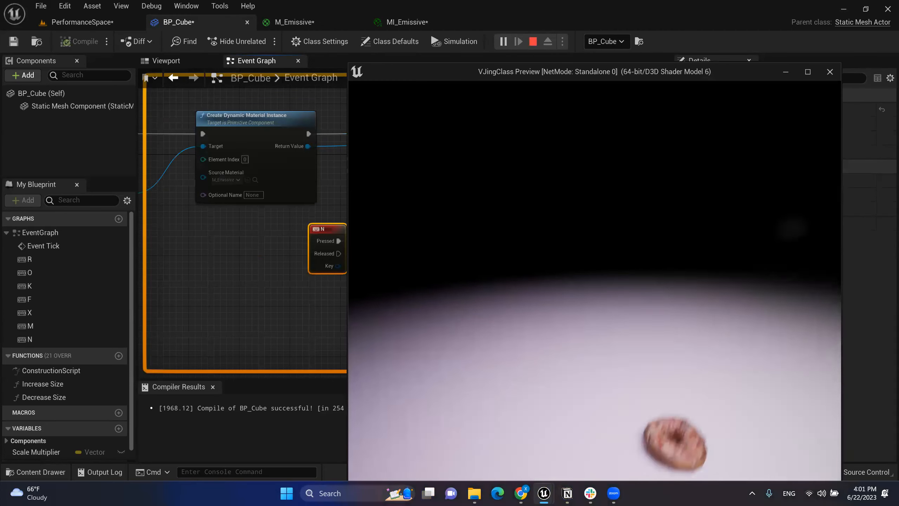
key("n")
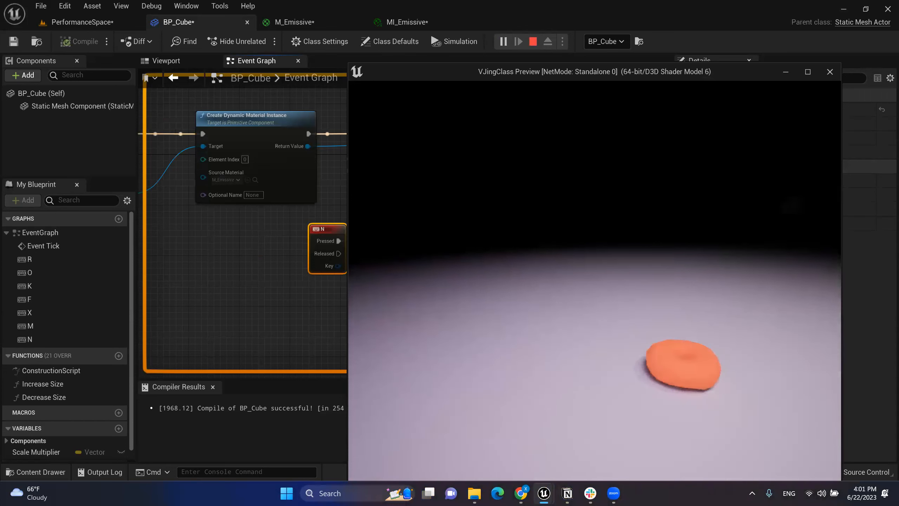
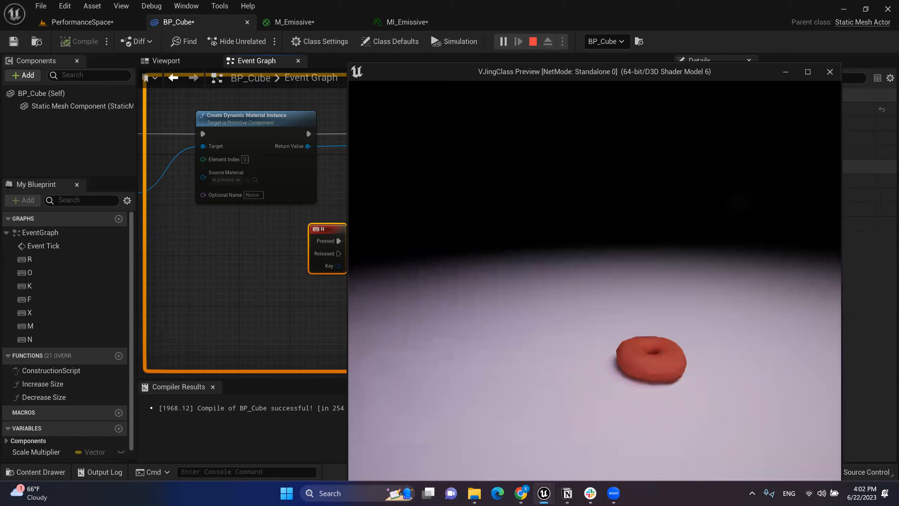
Step: Stop the preview, move the N event node lower left, and select the material instance and mesh component nodes
key("Escape")
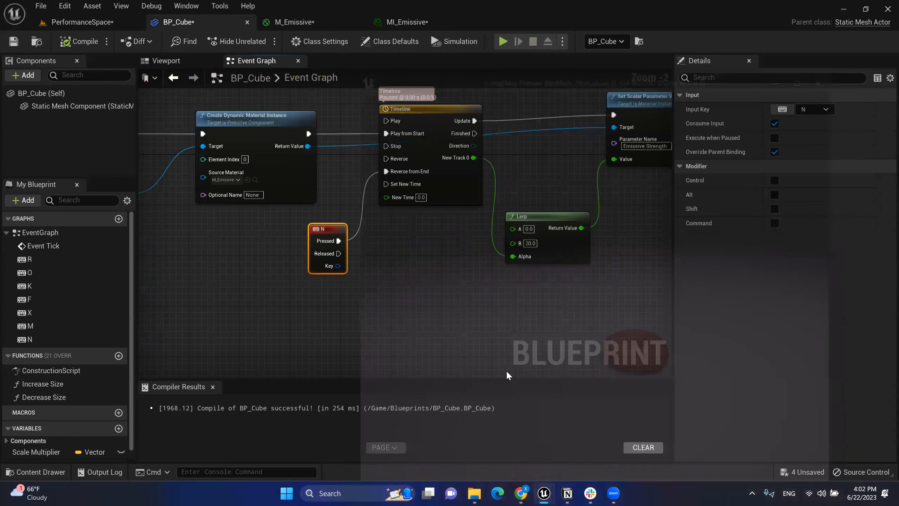
left_click_drag(338, 239, 261, 258)
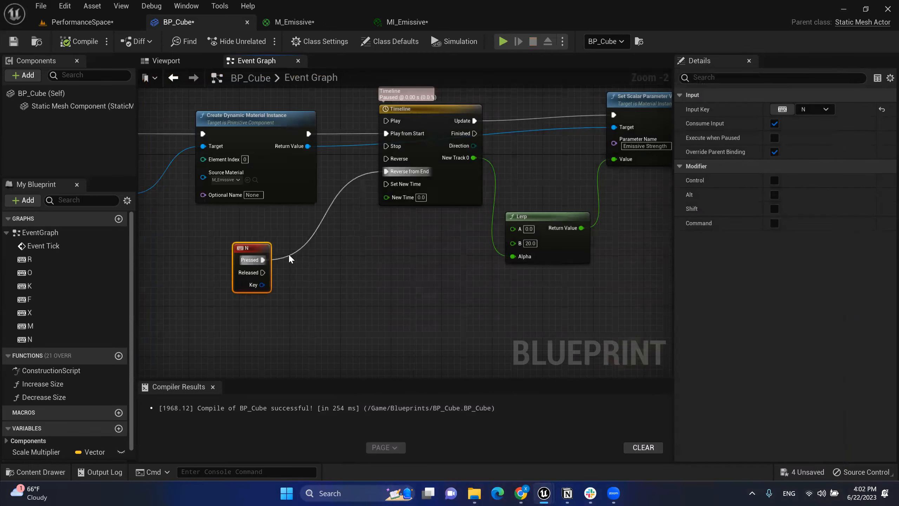
right_click_drag(319, 260, 486, 270)
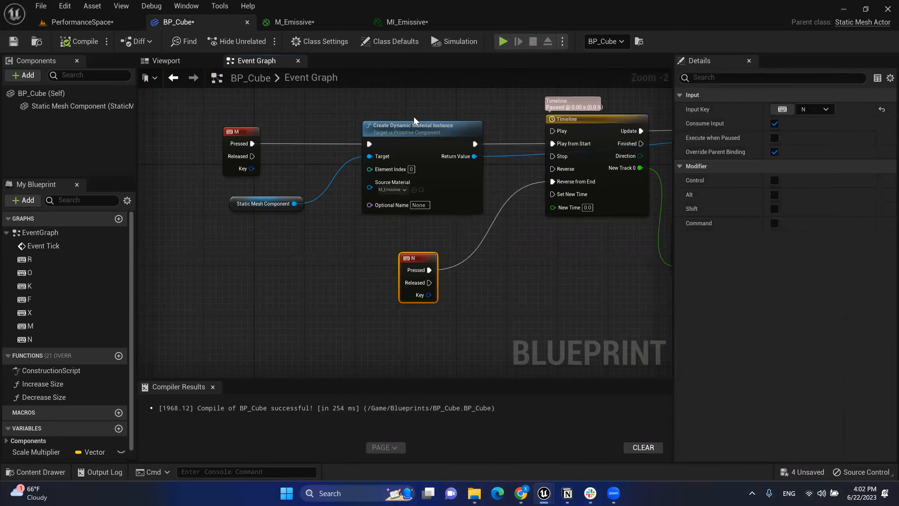
mouse_move(282, 115)
left_mouse_down()
mouse_move(438, 230)
mouse_move(277, 114)
left_mouse_up()
left_click(440, 232)
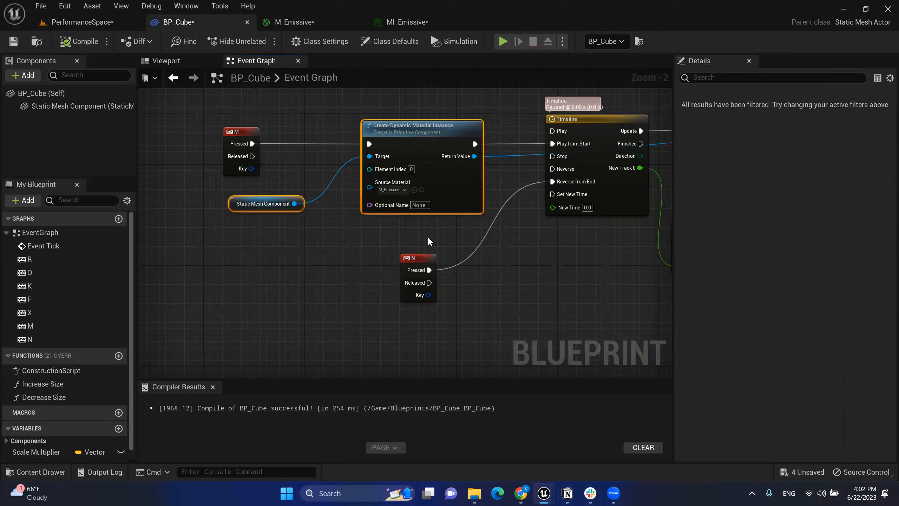
mouse_move(409, 229)
left_mouse_down()
mouse_move(314, 144)
mouse_move(305, 117)
left_mouse_up()
Step: Paste copies of both nodes beside the N event, wire N Pressed into the new node, and shift the group left
key("ctrl+v")
right_click_drag(557, 279, 475, 229)
left_click_drag(560, 208, 456, 220)
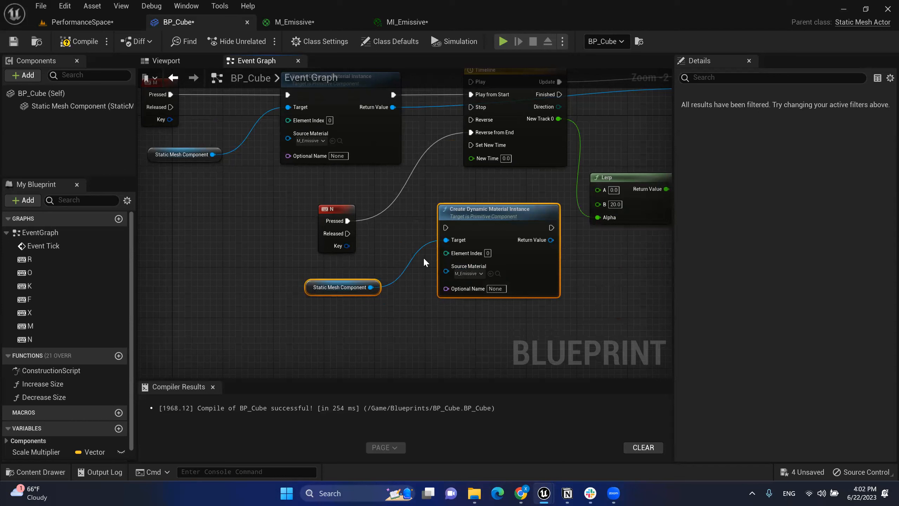
left_click_drag(348, 221, 447, 227)
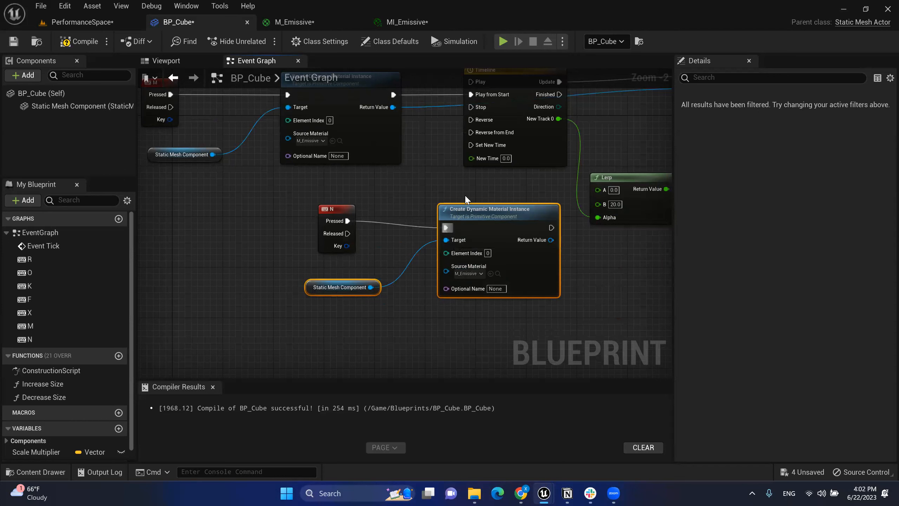
left_click_drag(310, 199, 461, 299)
left_click_drag(503, 236, 408, 236)
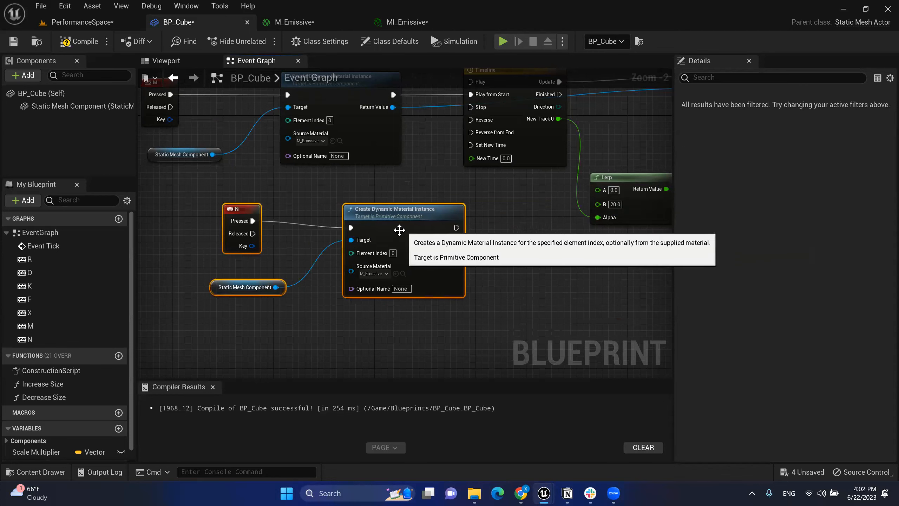
scroll(400, 282, "up", 2)
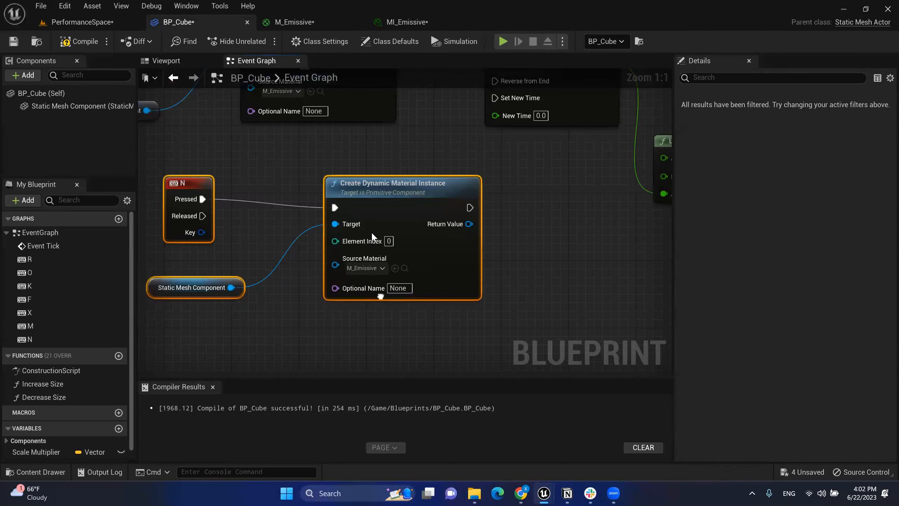
Step: Pick MI_Donut_vcbjfbu_2K as the new node's Source Material and link its output to Reverse from End
right_click(377, 267)
left_click(377, 268)
left_click(376, 268)
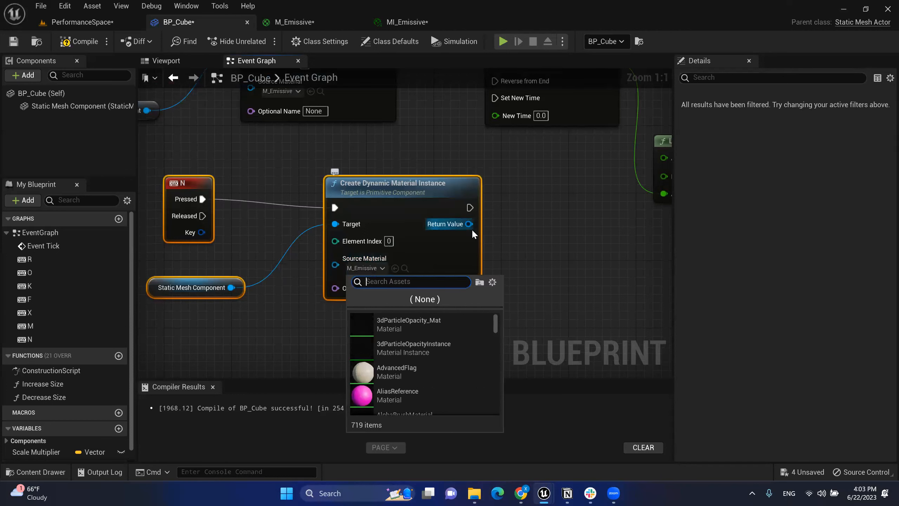
type("donut")
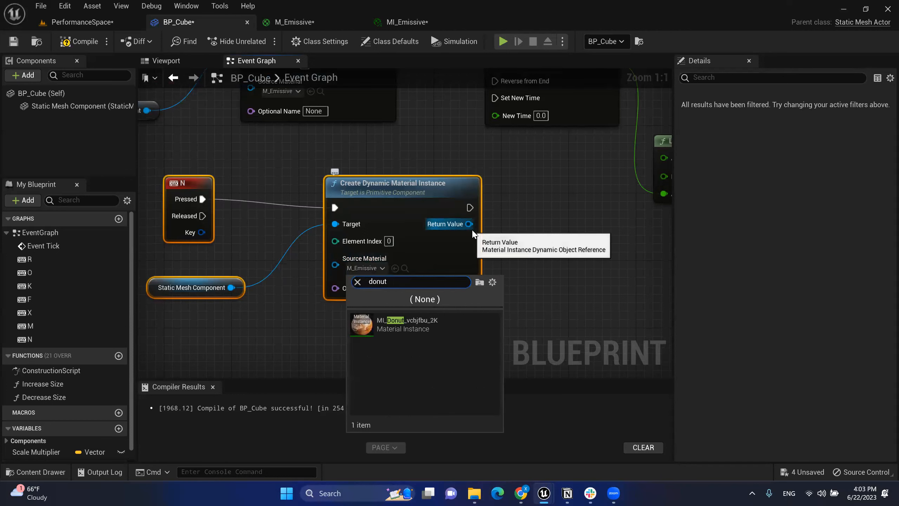
left_click(424, 322)
right_click_drag(492, 222, 509, 278)
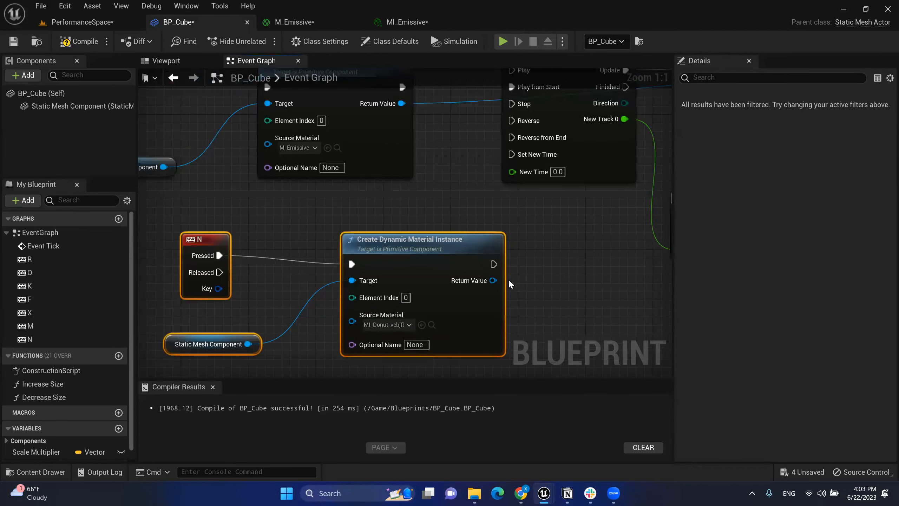
left_click_drag(494, 264, 513, 138)
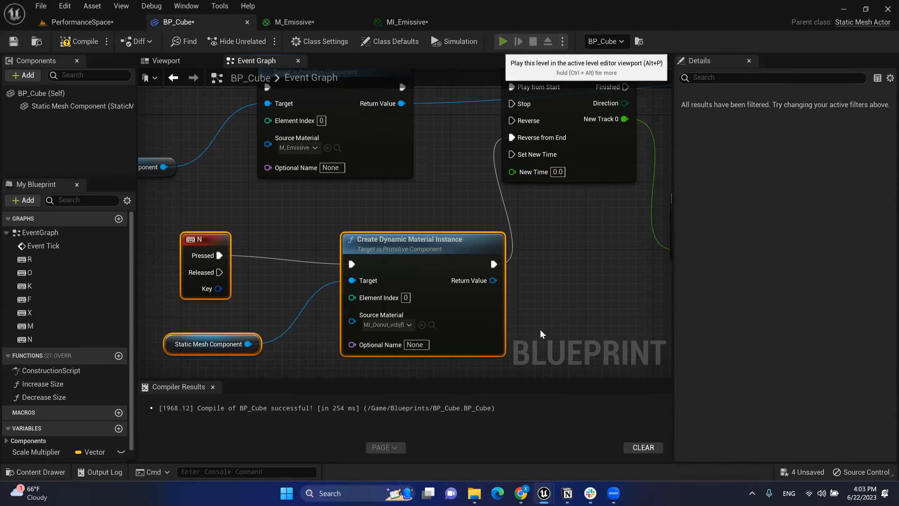
key("alt+p")
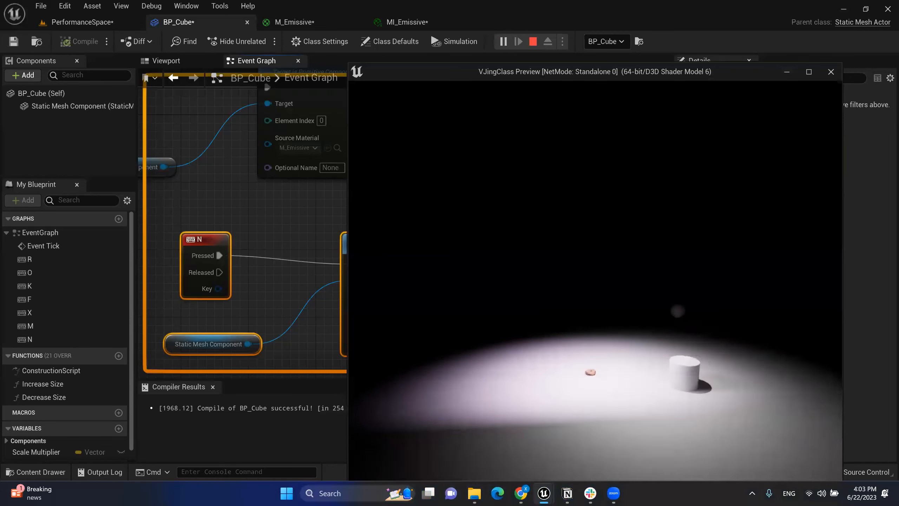
key("w")
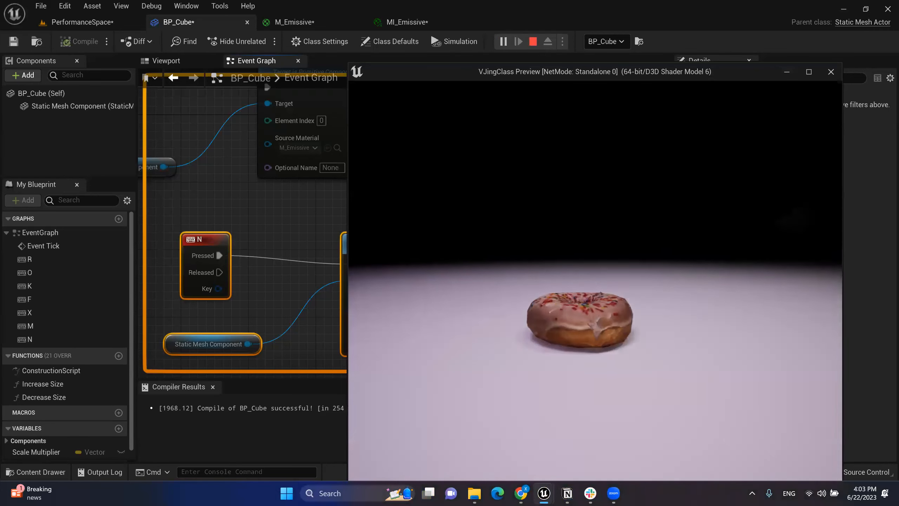
key("n")
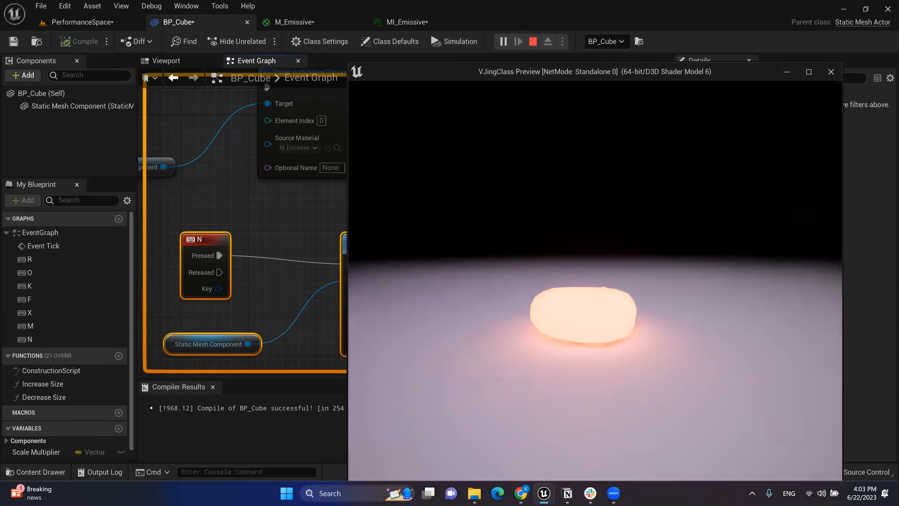
key("n")
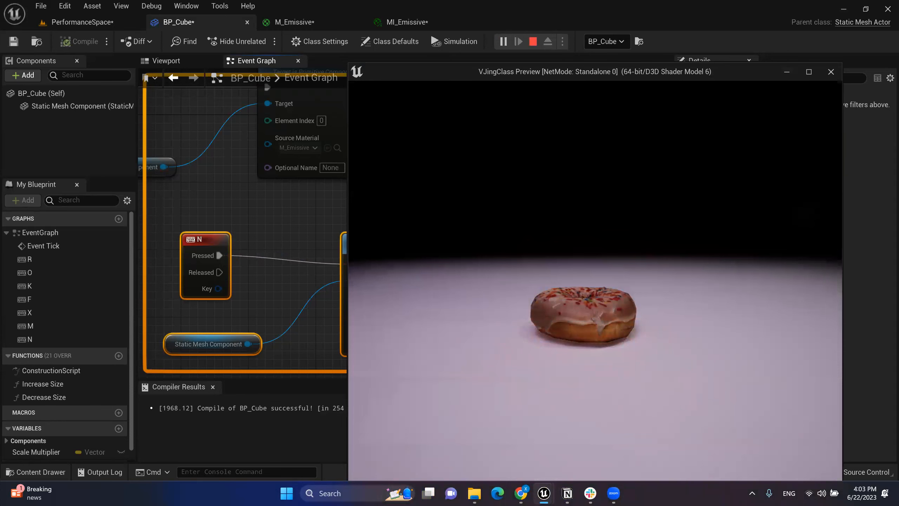
key("n")
key("n")
key("Escape")
Step: Move the three new nodes down-left and nudge the N event node down-right
left_click_drag(204, 242, 187, 259)
right_click_drag(411, 225, 456, 197)
left_click(456, 199)
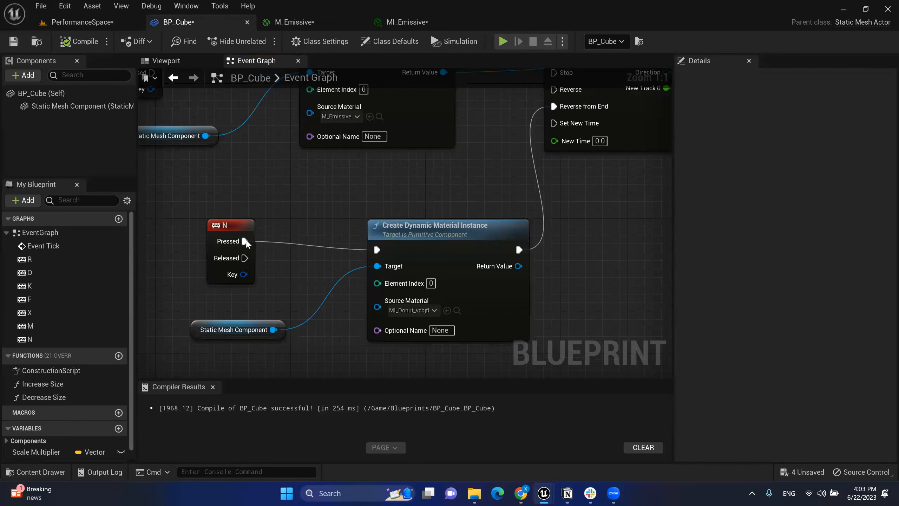
left_click_drag(245, 243, 264, 260)
left_click_drag(311, 186, 481, 351)
right_click_drag(650, 218, 604, 248)
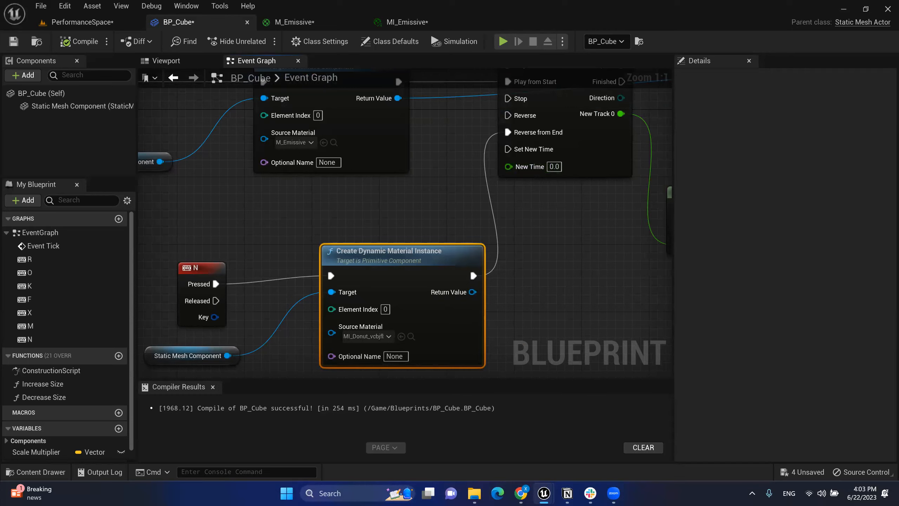
right_click_drag(568, 272, 599, 228)
Step: Reposition the N event node so its wire to the new material instance node runs straight
left_click_drag(236, 223, 245, 206)
left_click_drag(327, 167, 515, 329)
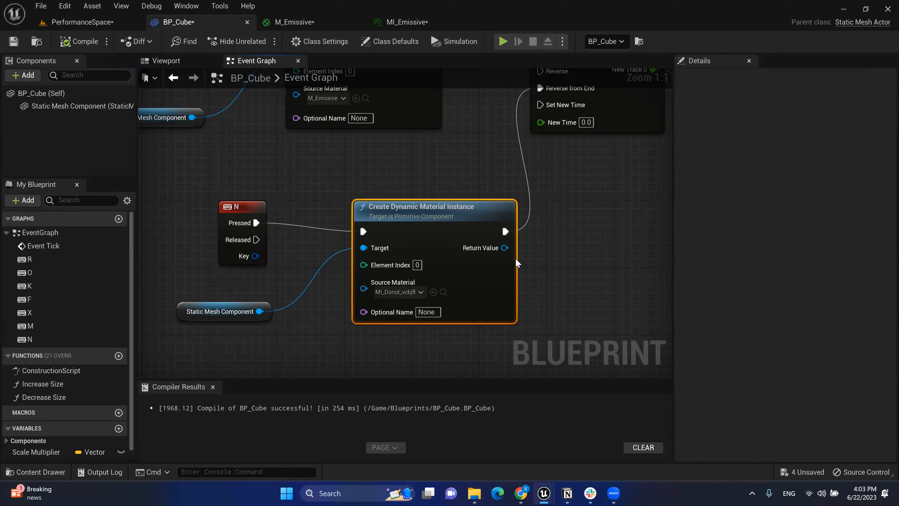
left_click_drag(246, 211, 189, 218)
right_click_drag(268, 211, 186, 293)
right_click_drag(527, 269, 650, 224)
right_click_drag(440, 236, 480, 212)
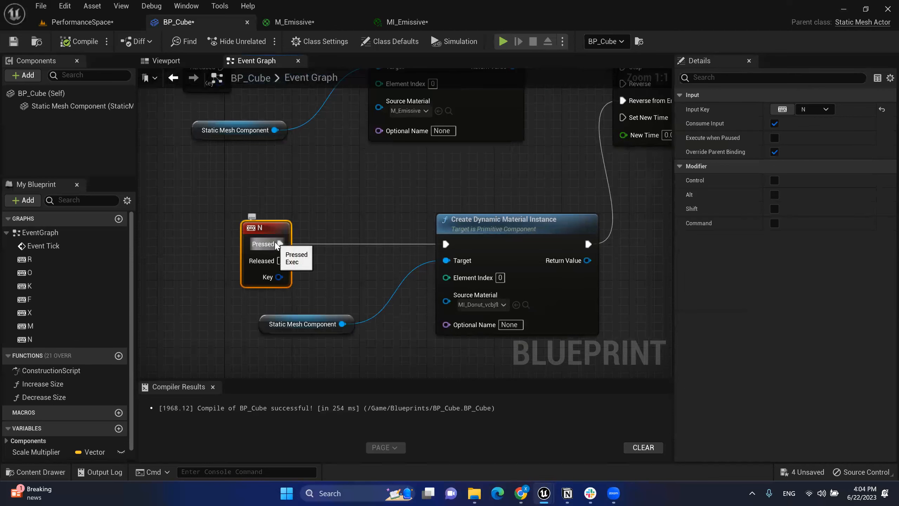
Step: Add a Delay node after N's Pressed output and align the N and Delay nodes
left_click_drag(277, 244, 423, 226)
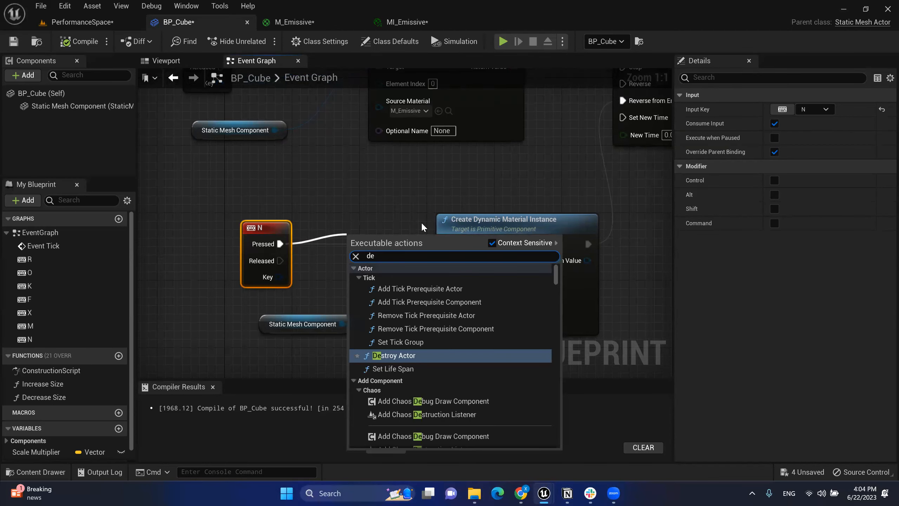
type("lay")
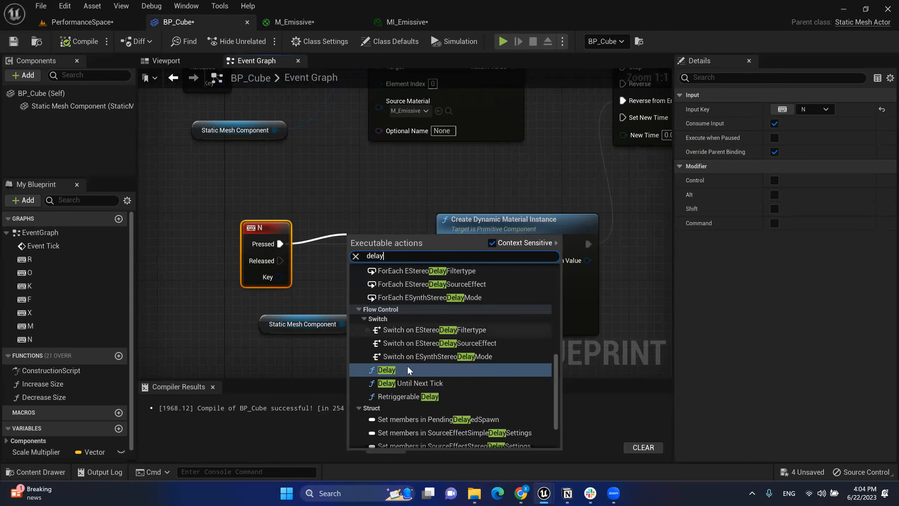
left_click(407, 369)
left_click_drag(224, 197, 382, 307)
left_click_drag(392, 246, 299, 239)
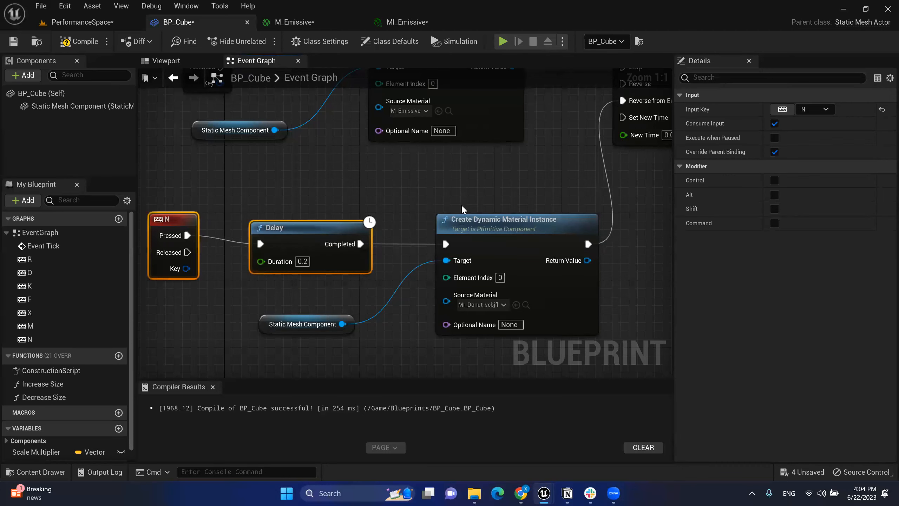
right_click_drag(462, 206, 490, 199)
left_click(259, 206)
left_click_drag(209, 220, 210, 229)
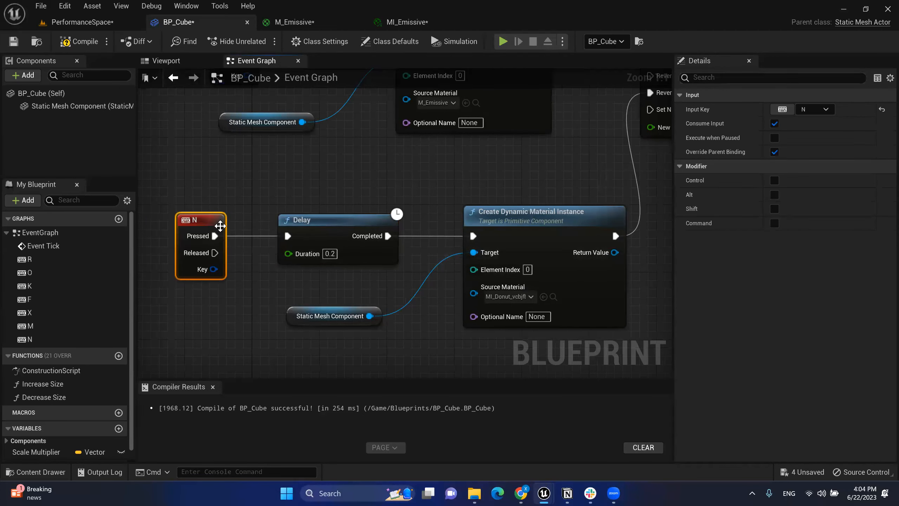
right_click_drag(405, 179, 480, 152)
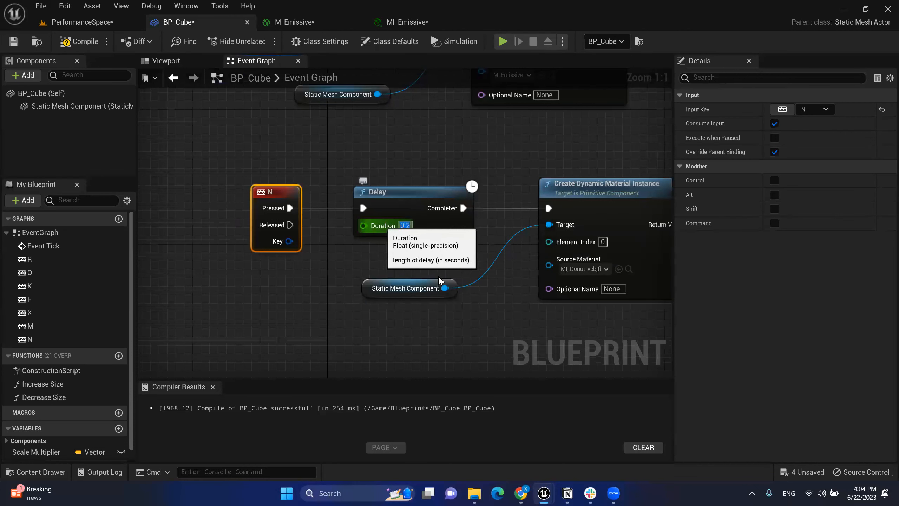
Step: Set the Delay duration to 5.0 seconds
type("5")
left_click(439, 260)
right_click_drag(520, 245, 401, 258)
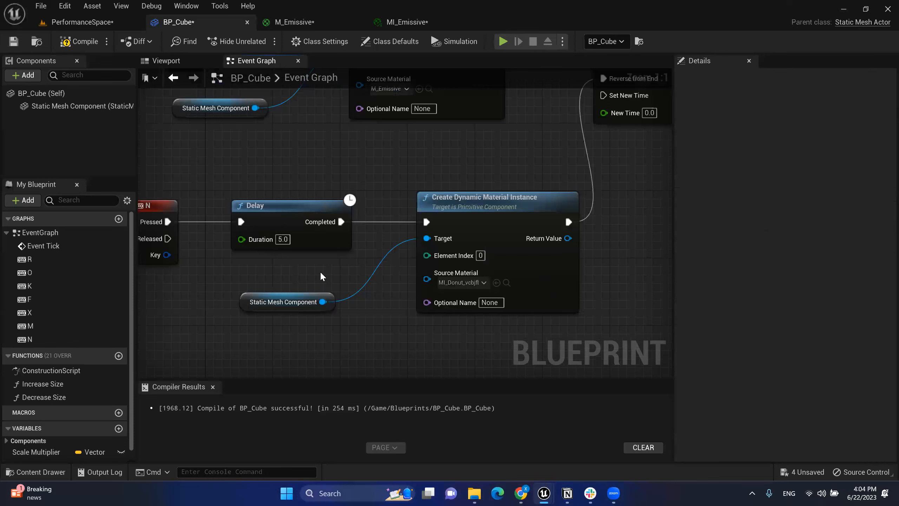
right_click_drag(543, 171, 408, 234)
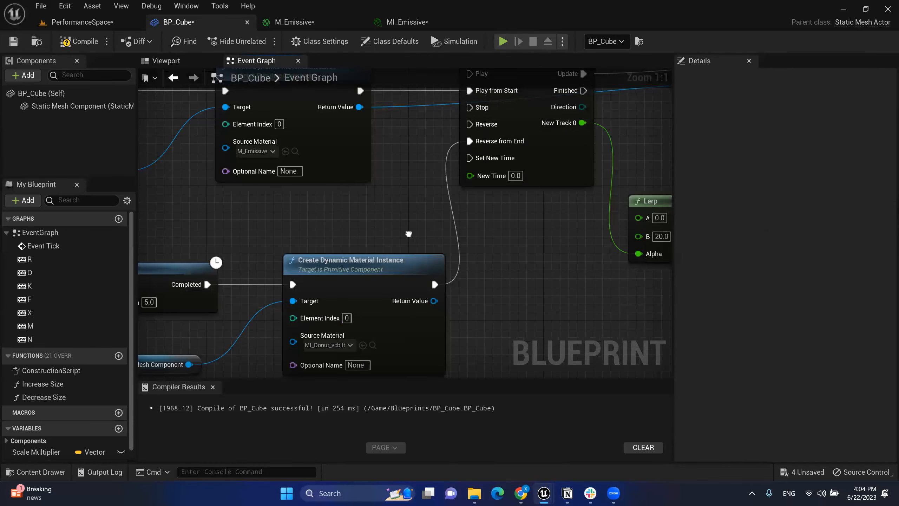
right_click_drag(408, 234, 507, 205)
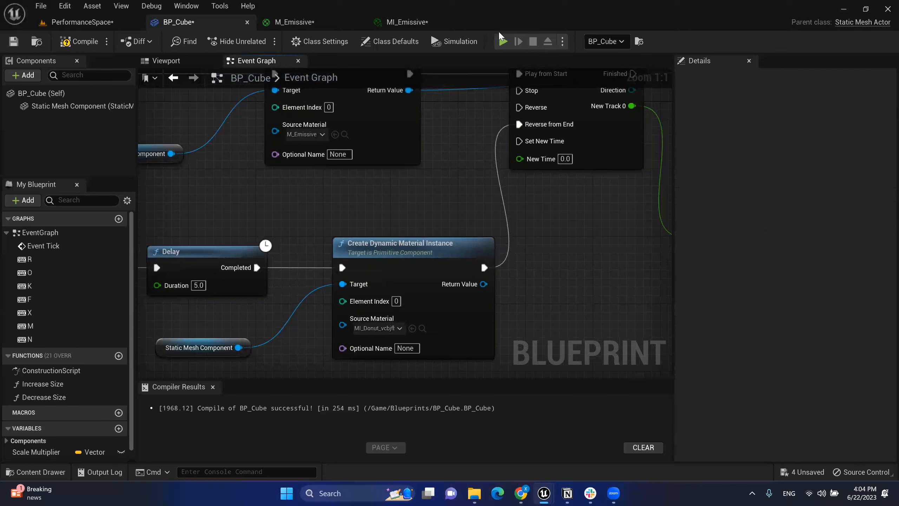
Step: Play the level, press M to make the donut glow, press N to watch the delayed swap, then stop
key("alt+p")
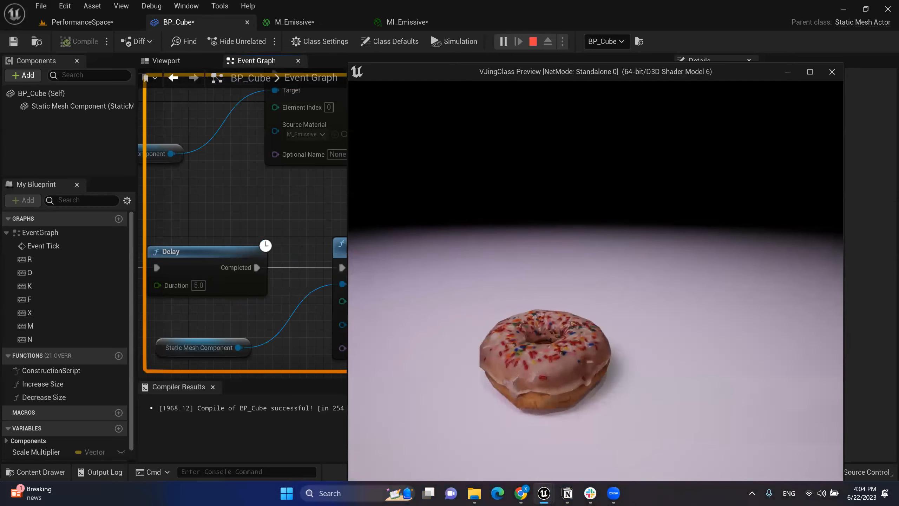
key("m")
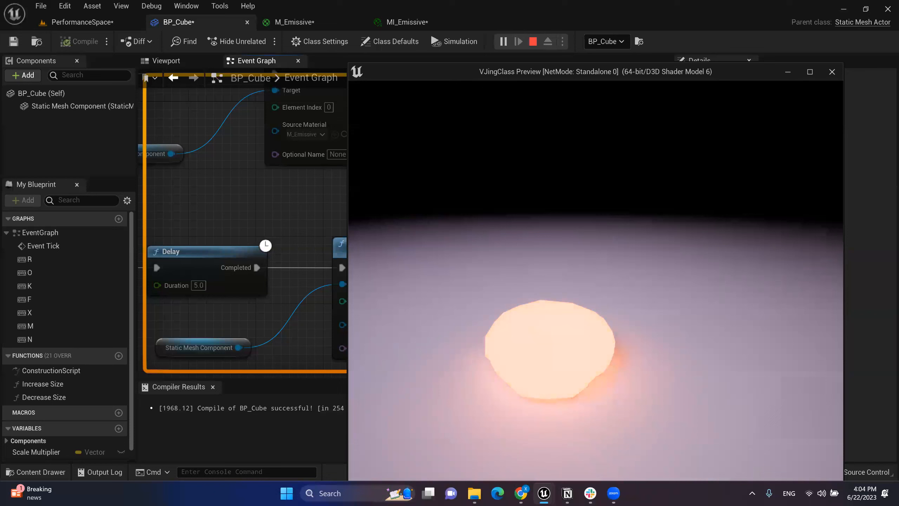
key("n")
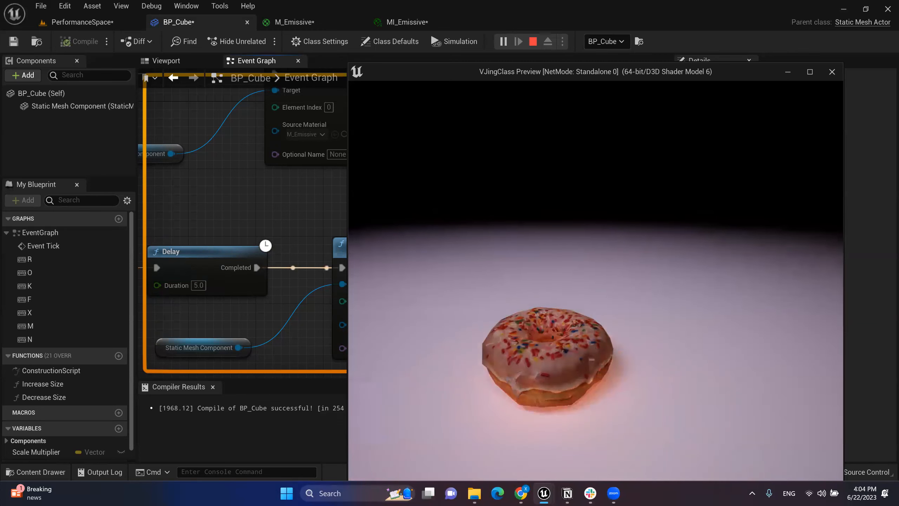
key("Escape")
right_click_drag(477, 205, 529, 198)
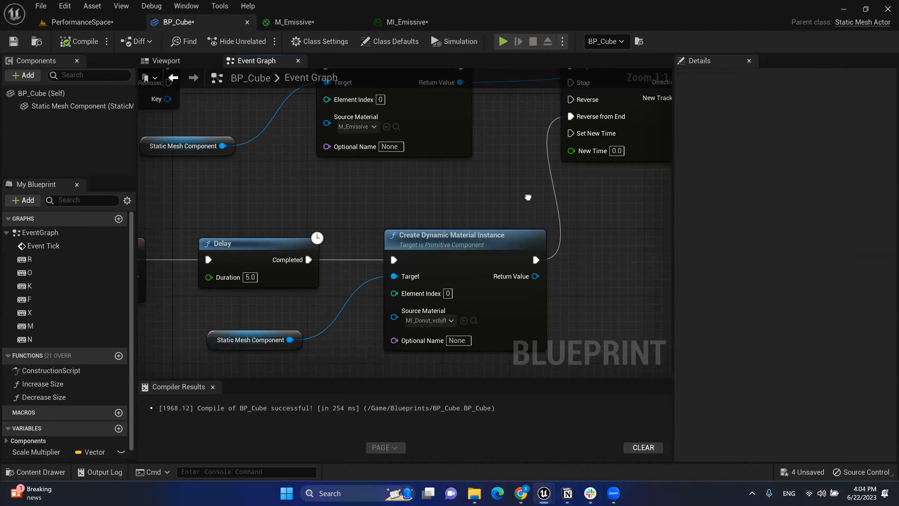
Step: Shift the Event Graph view right and check the notes window before returning to the editor
right_click_drag(528, 197, 551, 183)
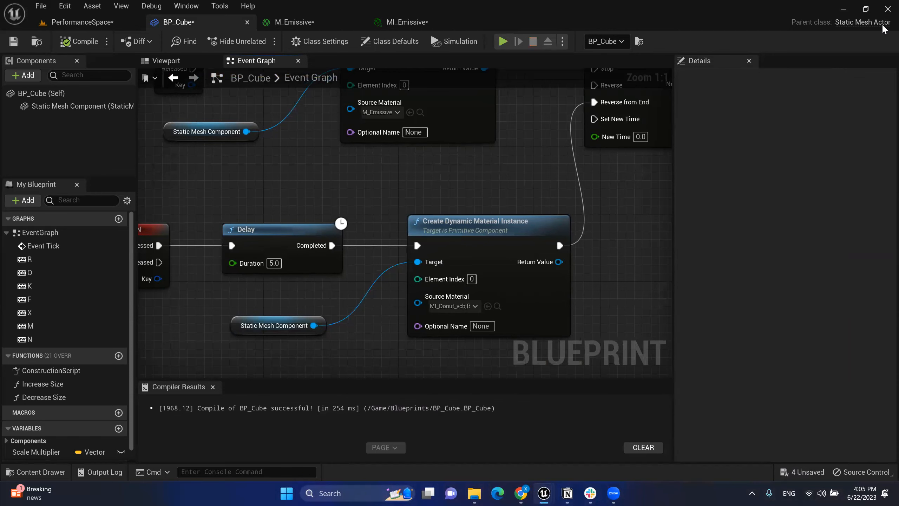
key("alt+Tab")
key("alt+Tab")
key("alt+Tab")
key("alt+Tab")
key("alt+Tab")
key("alt+Tab")
key("alt+Tab")
key("alt+Tab")
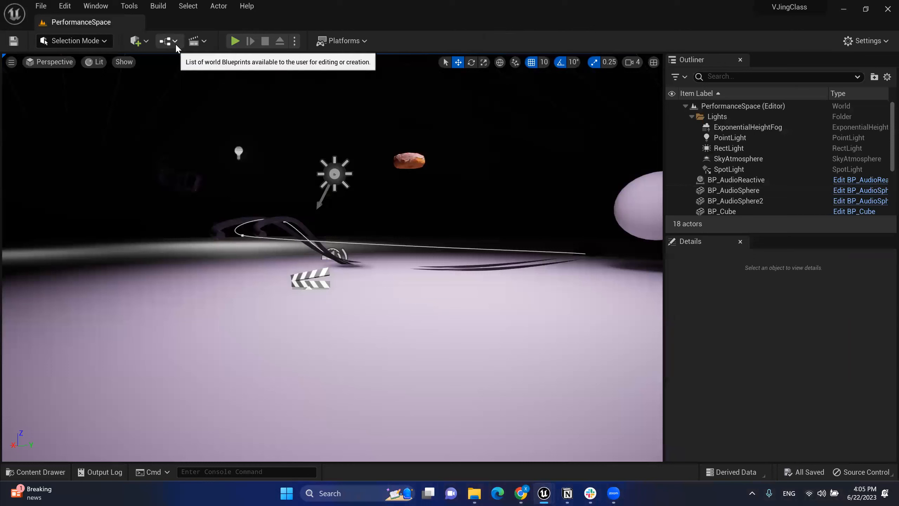
scroll(818, 177, "down", 1)
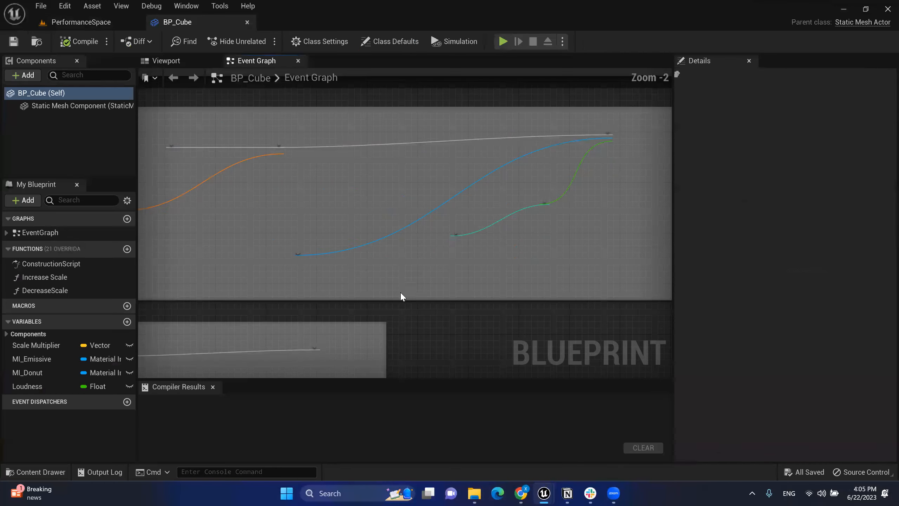
Step: Frame the Destroy and donut glow comments, then switch to PerformanceSpace and back to BP_Cube
right_click_drag(423, 309, 626, 216)
scroll(626, 215, "down", 3)
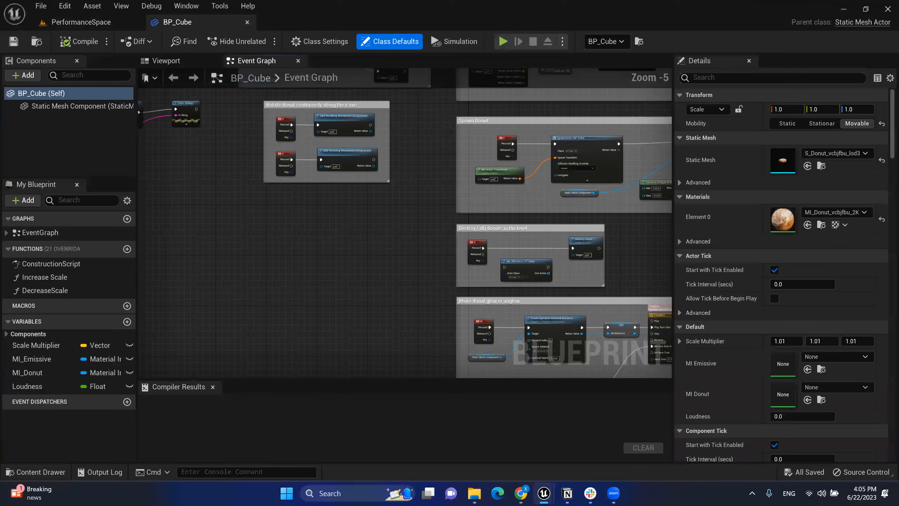
right_click_drag(477, 360, 409, 107)
right_click_drag(504, 285, 483, 221)
scroll(484, 225, "up", 2)
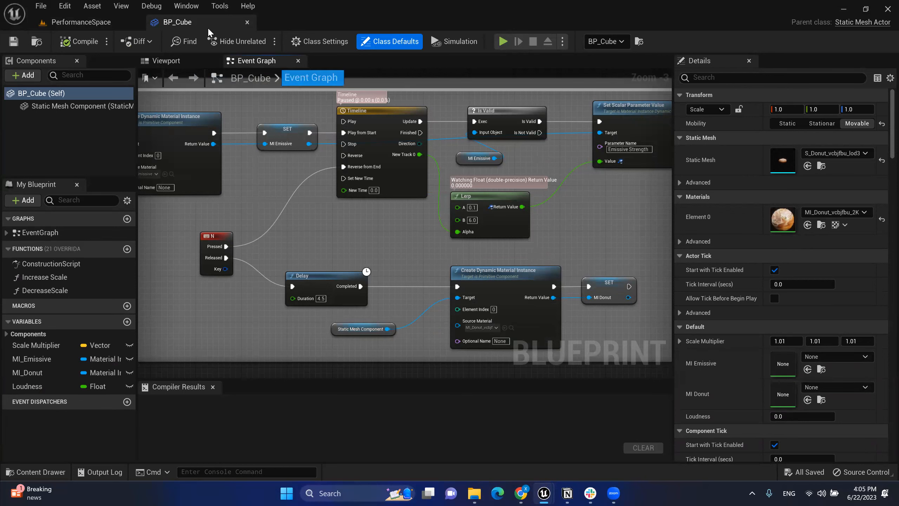
left_click(85, 22)
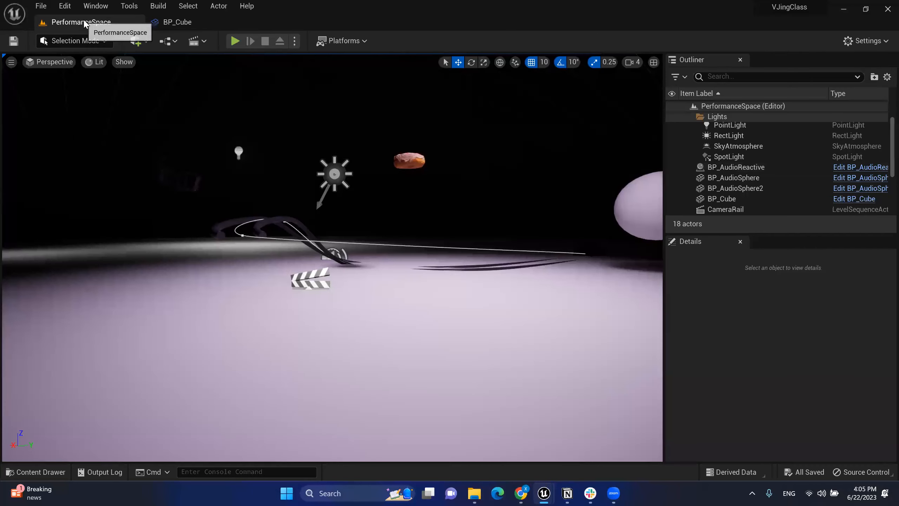
left_click(199, 22)
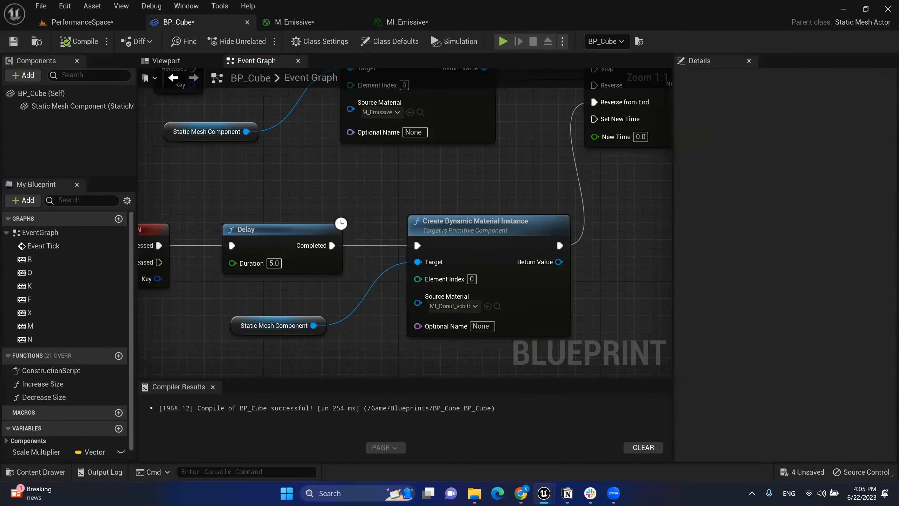
scroll(478, 251, "up", 4)
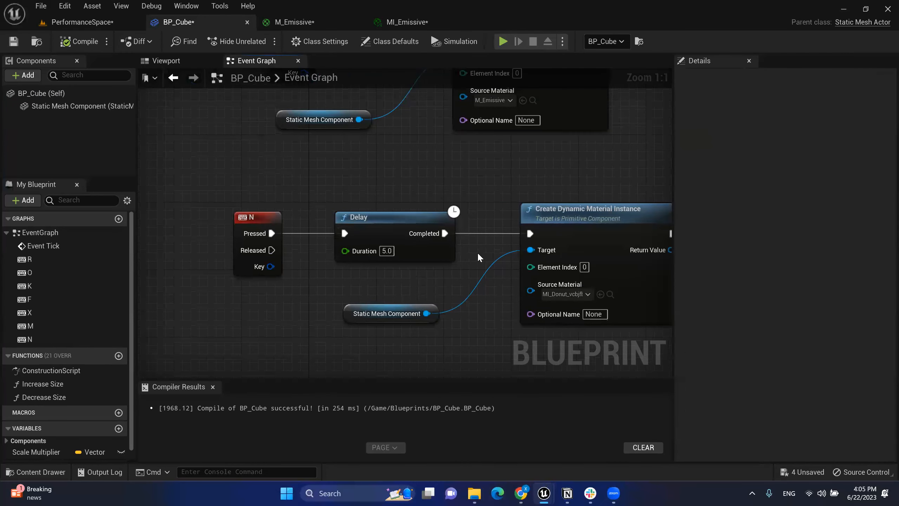
Step: Disconnect N from the Delay and wire its Pressed output to the Timeline's Reverse from End
right_click_drag(477, 252, 484, 307)
left_click_drag(265, 268, 514, 228)
left_click(318, 257, "alt")
left_click(325, 283)
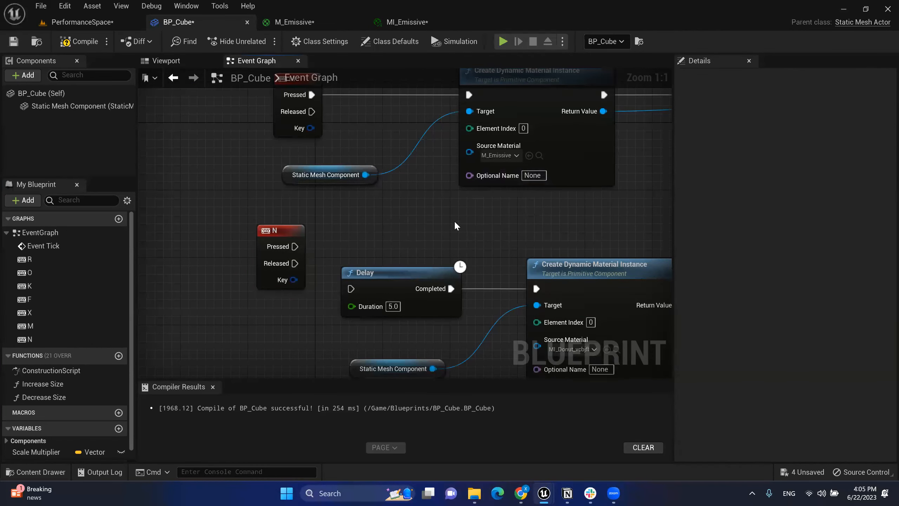
scroll(153, 254, "down", 2)
left_click(248, 256)
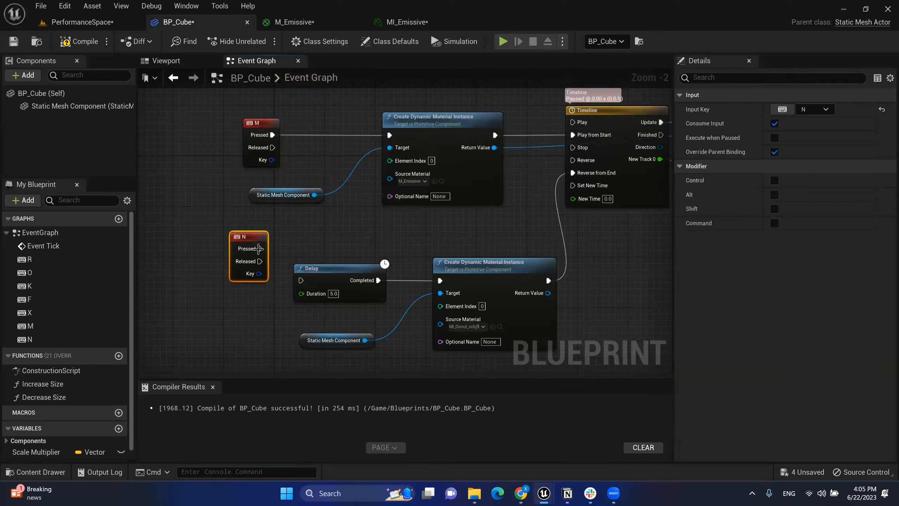
left_click_drag(260, 248, 587, 176)
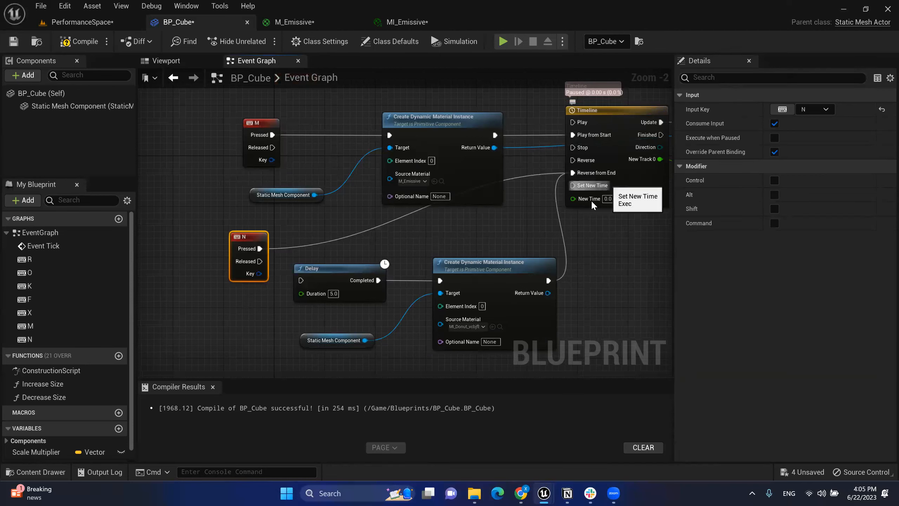
left_click(560, 215)
left_click(558, 215, "alt")
Step: Connect N's Released to the Delay and place the N node beside it
left_click_drag(260, 261, 302, 280)
left_click_drag(315, 361, 621, 257)
left_click_drag(251, 237, 339, 243)
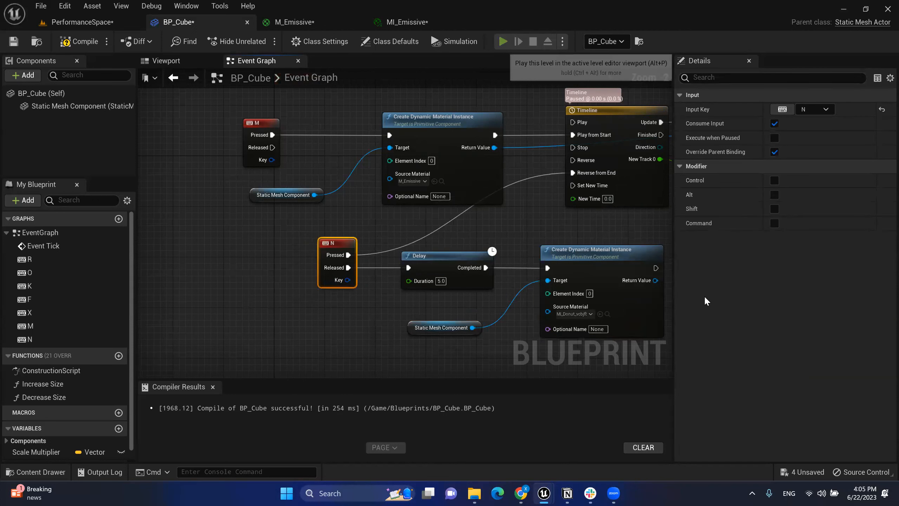
Step: Play the level, press M to make the donut glow orange, then N to restore its sprinkles
key("alt+p")
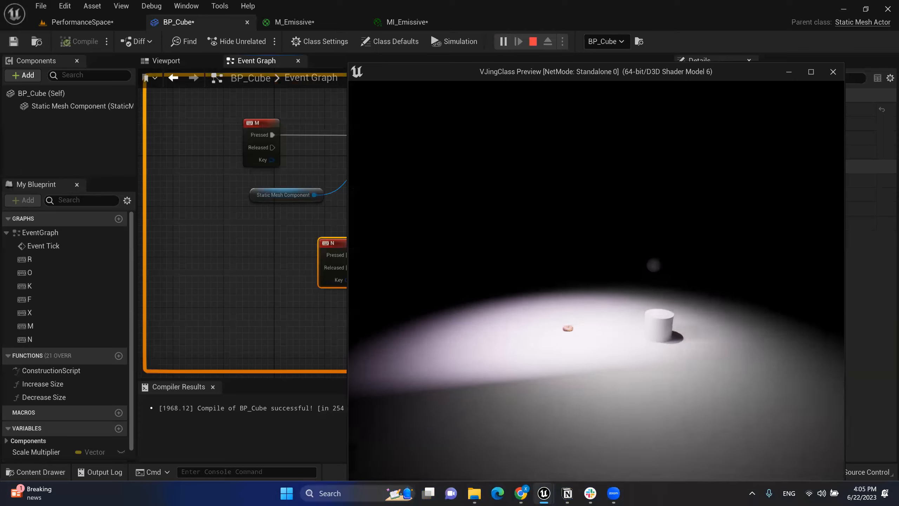
key("m")
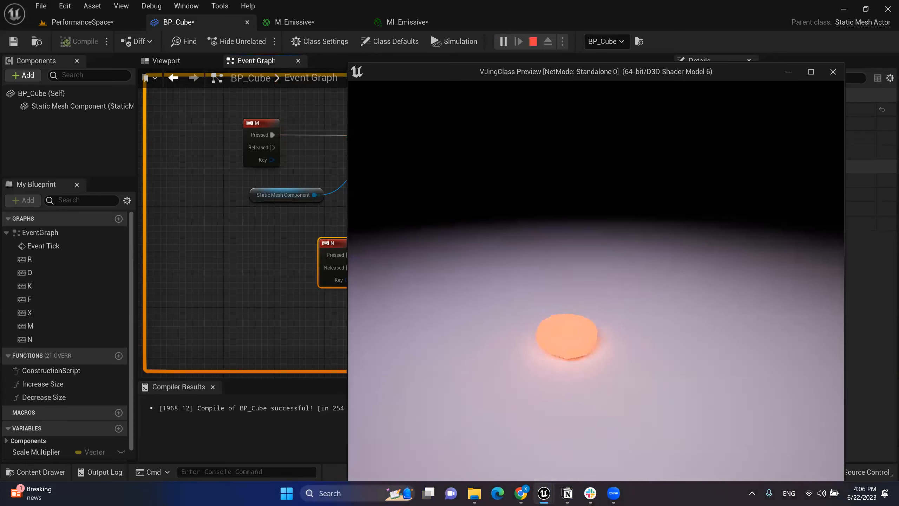
key("n")
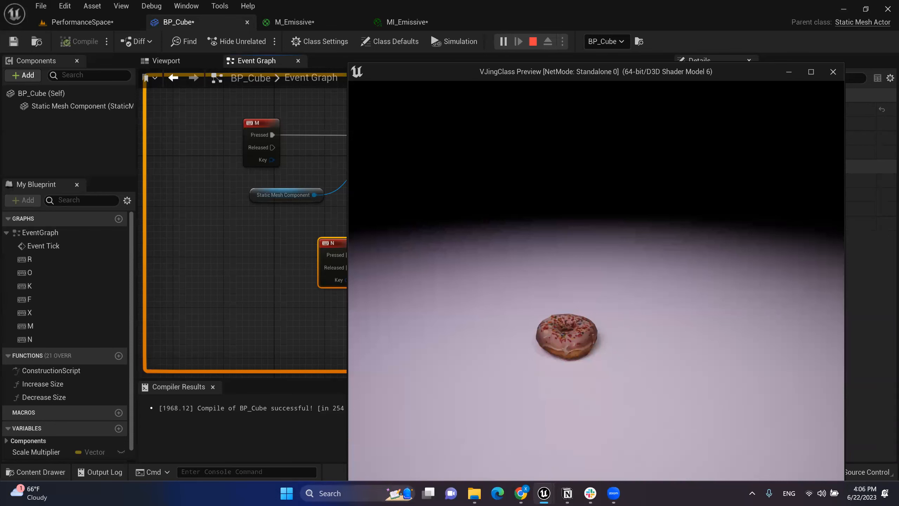
Step: Stop play, frame the Event Graph, and select the N and M node groups
key("Escape")
right_click_drag(520, 238, 459, 233)
scroll(459, 234, "down", 2)
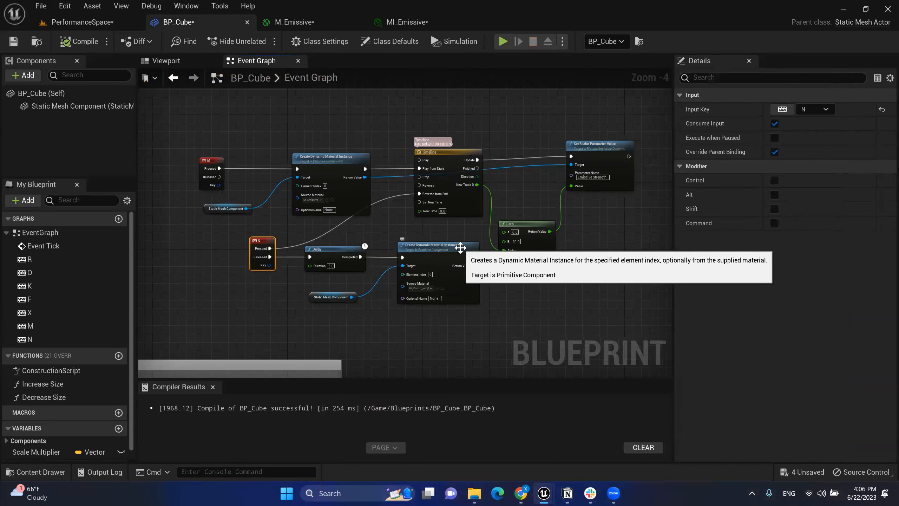
scroll(430, 240, "up", 1)
right_click_drag(431, 240, 462, 247)
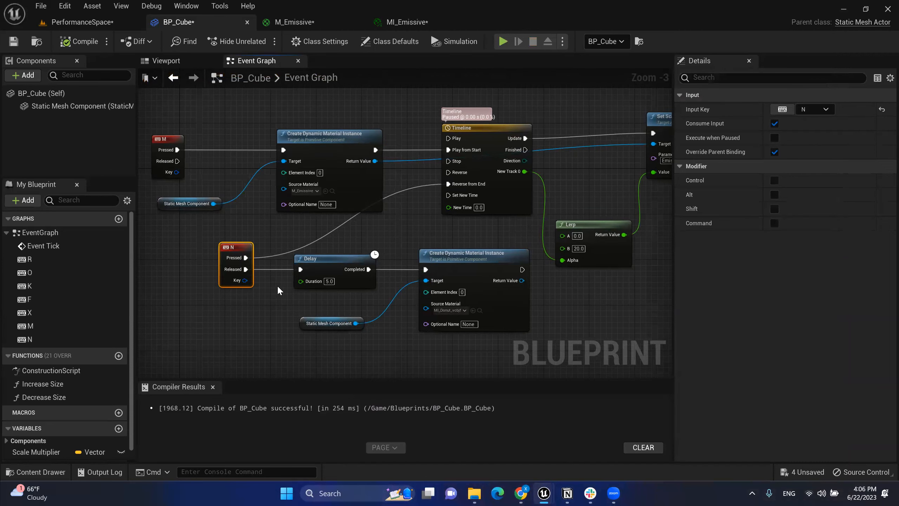
left_click_drag(208, 230, 473, 337)
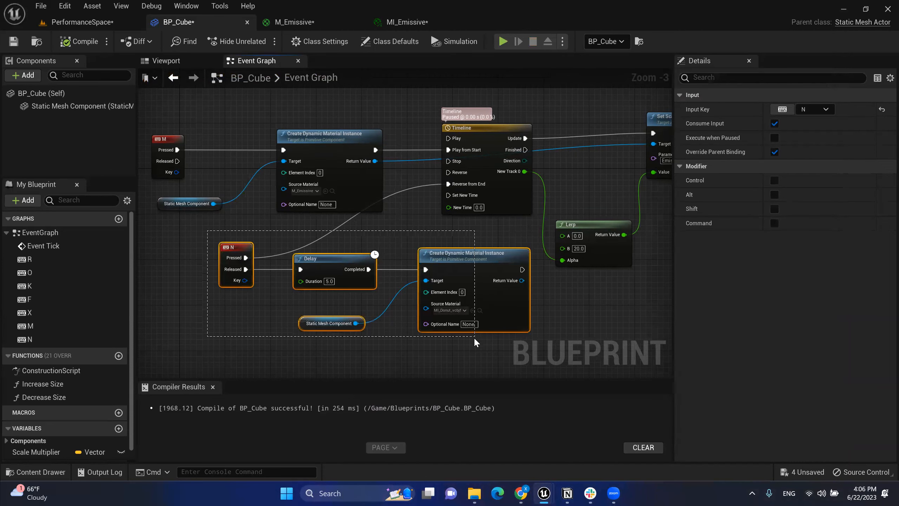
left_click_drag(153, 123, 520, 203)
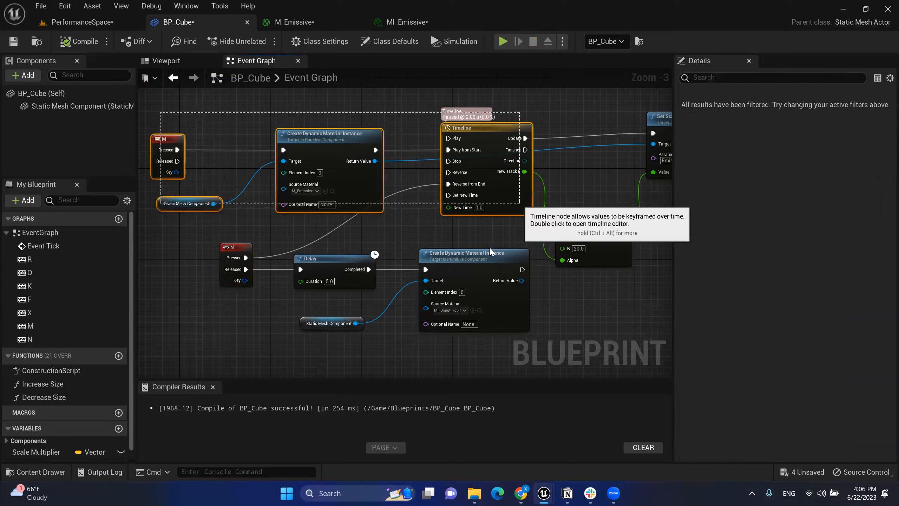
left_click(445, 223)
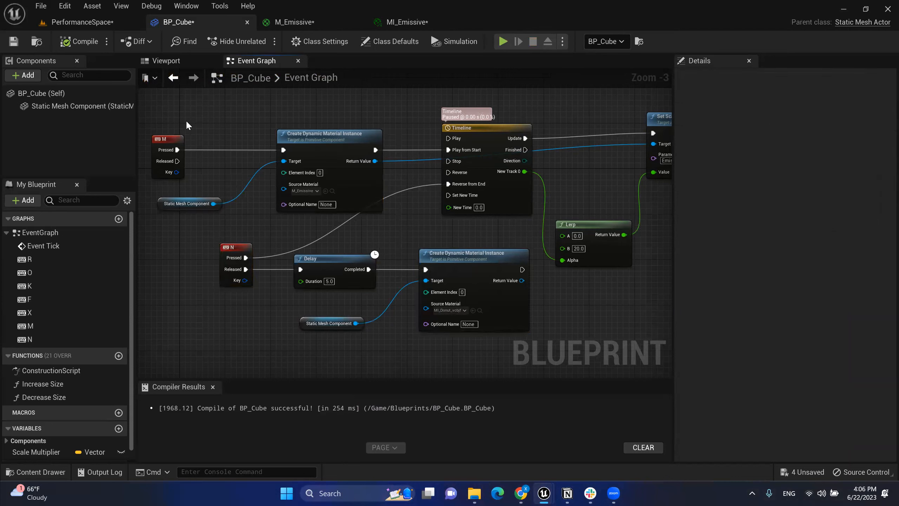
Step: Select the N event, Delay and material-instance nodes in turn to review the donut swap chain
left_click_drag(204, 236, 487, 336)
left_click(422, 360)
left_click_drag(338, 232, 479, 349)
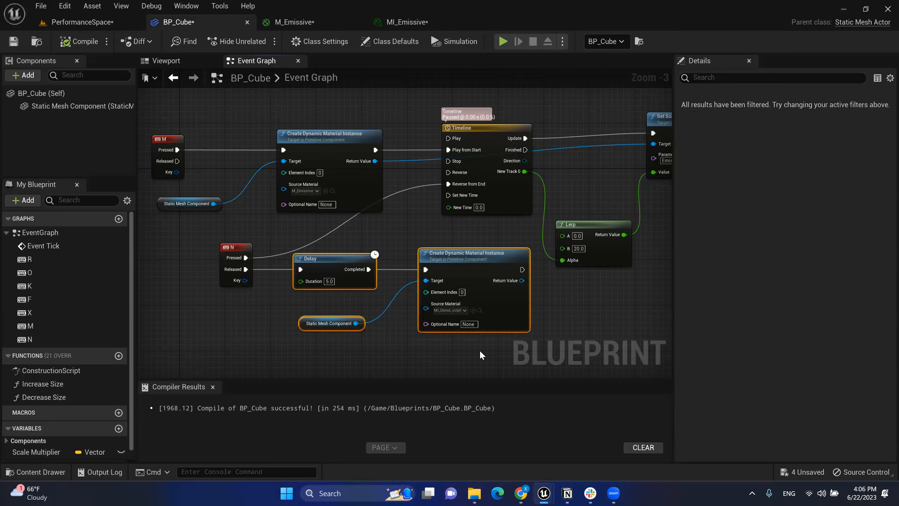
left_click_drag(205, 226, 268, 305)
left_click(411, 285)
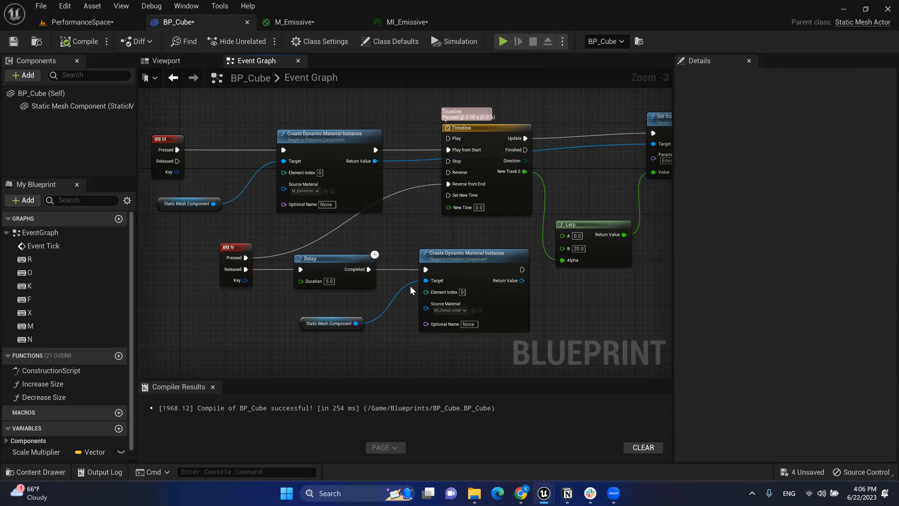
left_click_drag(362, 240, 482, 345)
left_click(479, 342)
scroll(458, 329, "up", 1)
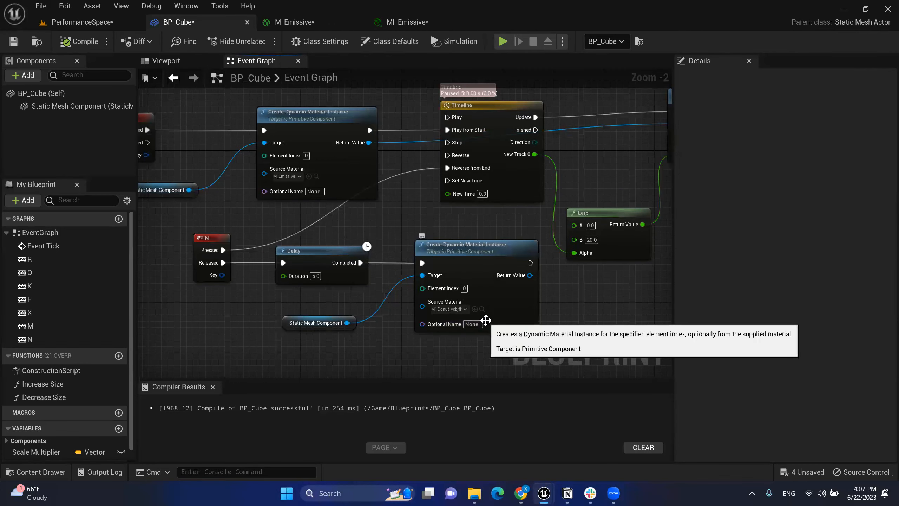
scroll(506, 309, "up", 1)
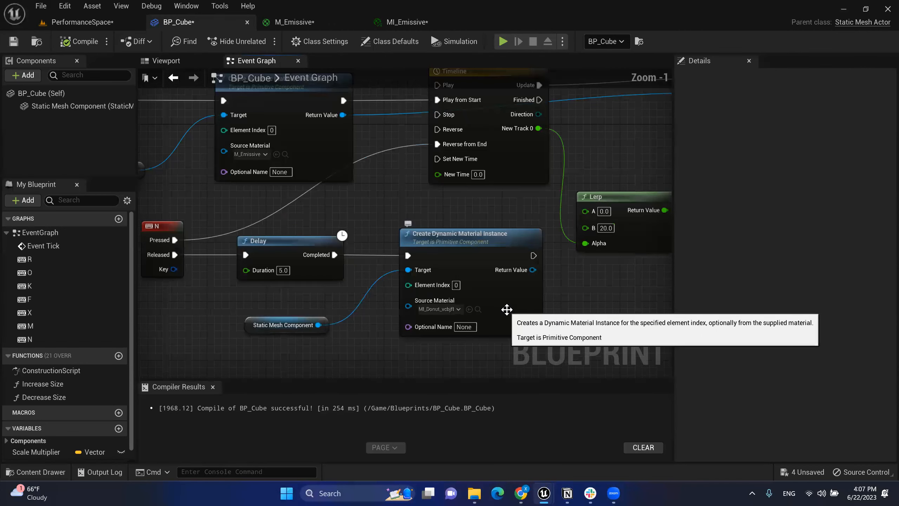
scroll(507, 310, "down", 1)
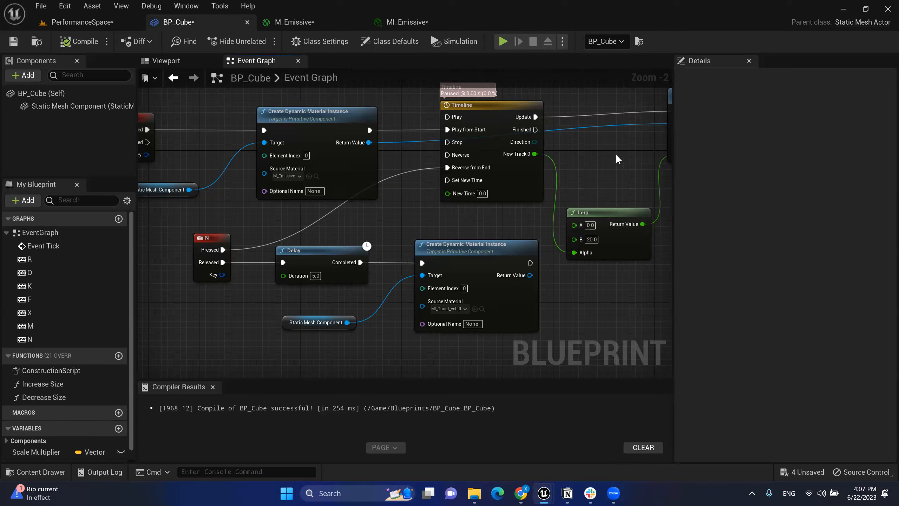
right_click_drag(446, 254, 494, 272)
mouse_move(568, 493)
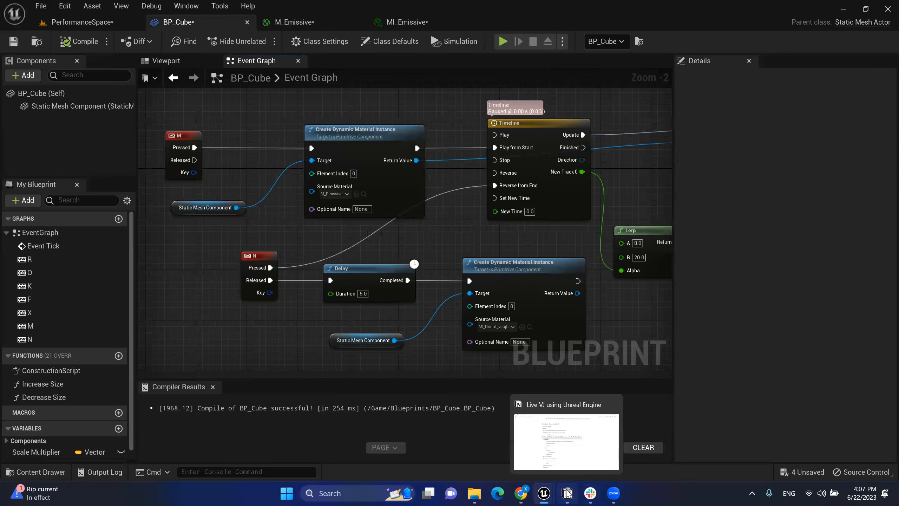
Step: In the Notion session notes, select the Material instance and timeline items and move the Camera block
left_click(568, 493)
left_click(282, 286)
left_click_drag(308, 272, 273, 249)
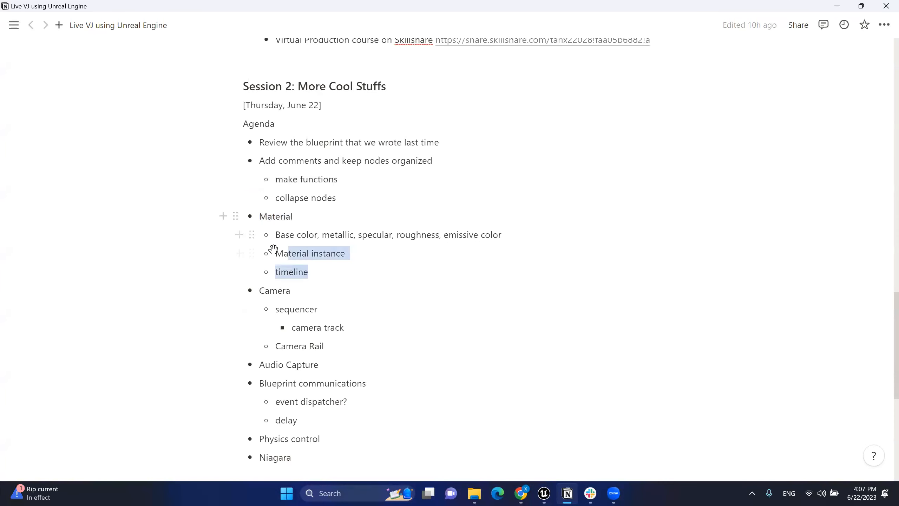
left_click_drag(253, 291, 272, 293)
Step: Place the caret after 'sequencer', leave the agenda notes and bring the Unreal editor back
left_click(351, 306)
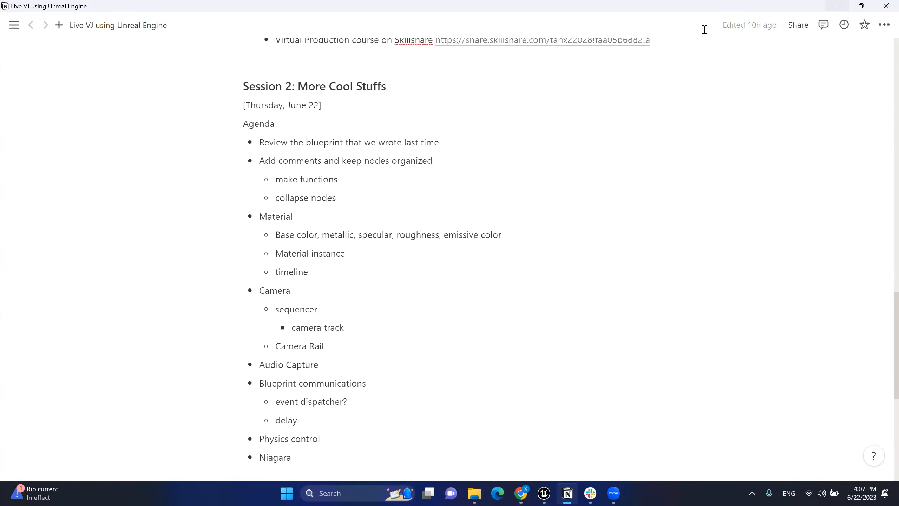
left_click(705, 30)
left_click(544, 493)
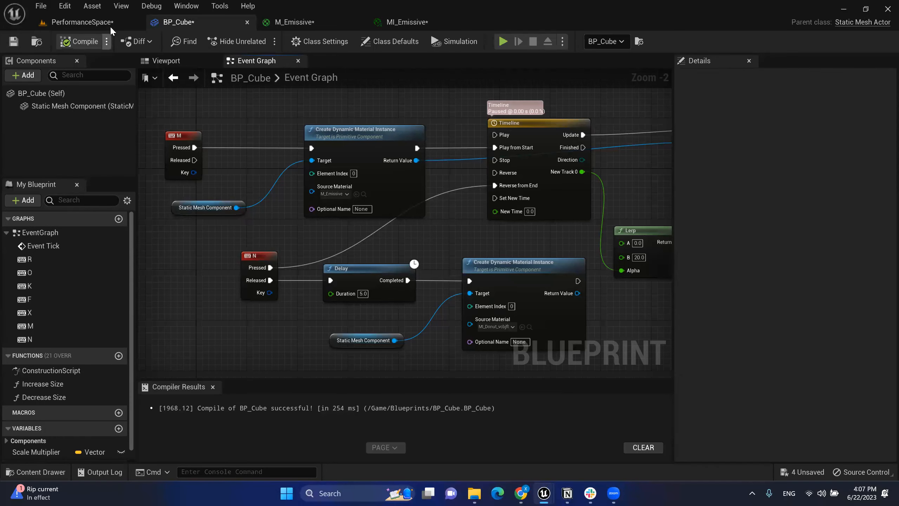
Step: Switch to the PerformanceSpace level and fly the view back out from the donut
left_click(111, 26)
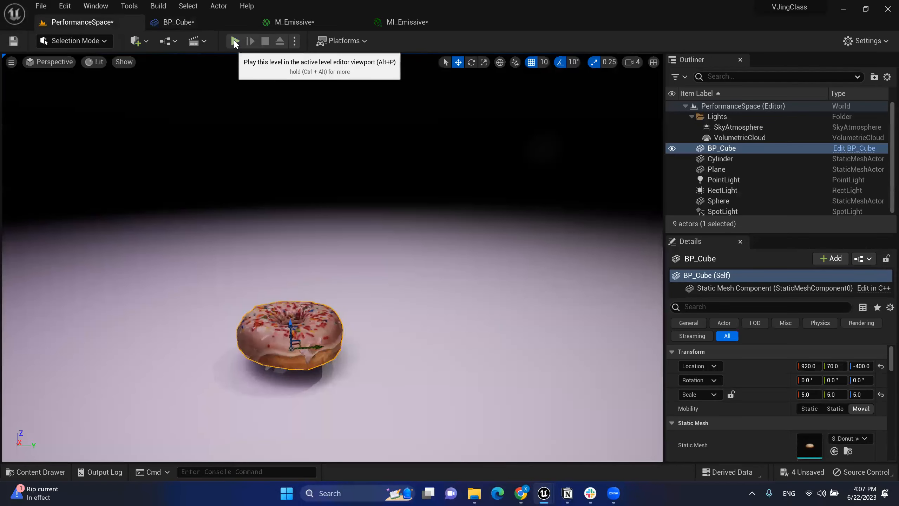
right_click_drag(319, 213, 315, 249)
key("s")
key("w")
right_click_drag(263, 117, 263, 101)
key("w")
key("s")
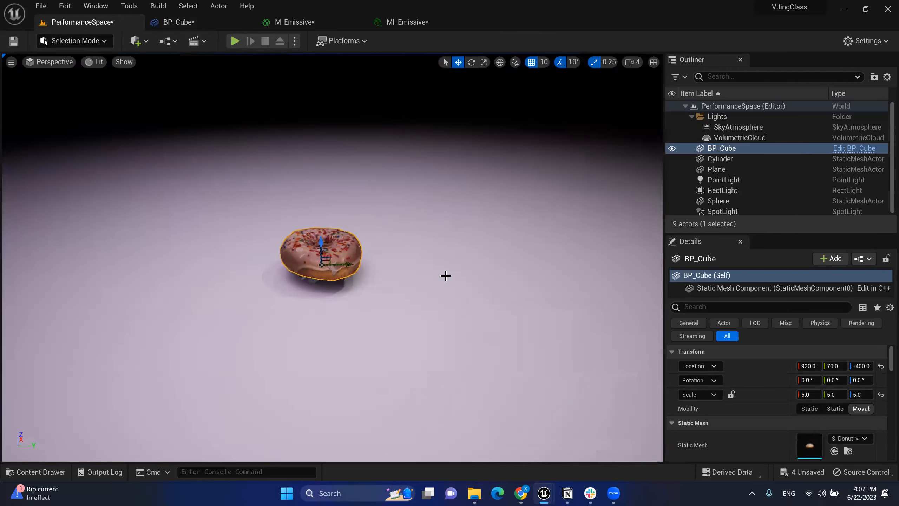
Step: Add a Cine Camera Actor to the level from the Quick Add Cinematic list
left_click(141, 45)
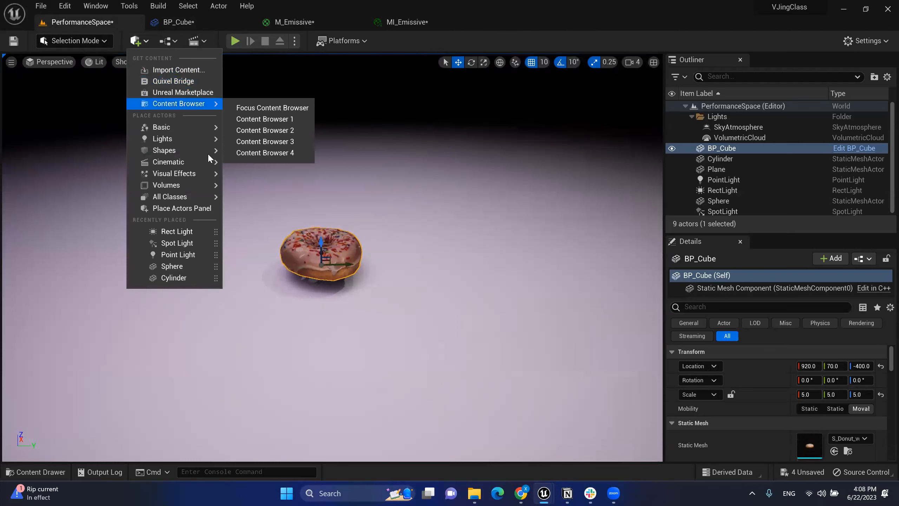
mouse_move(206, 165)
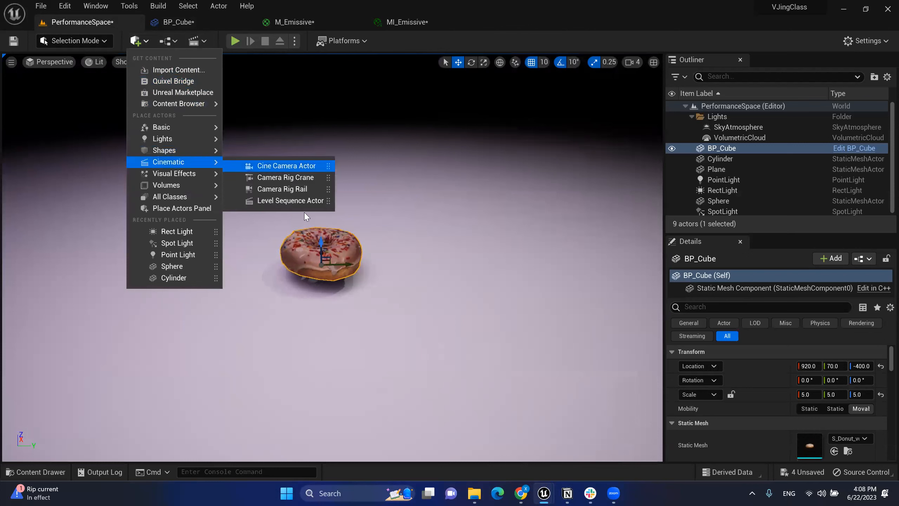
left_click(284, 166)
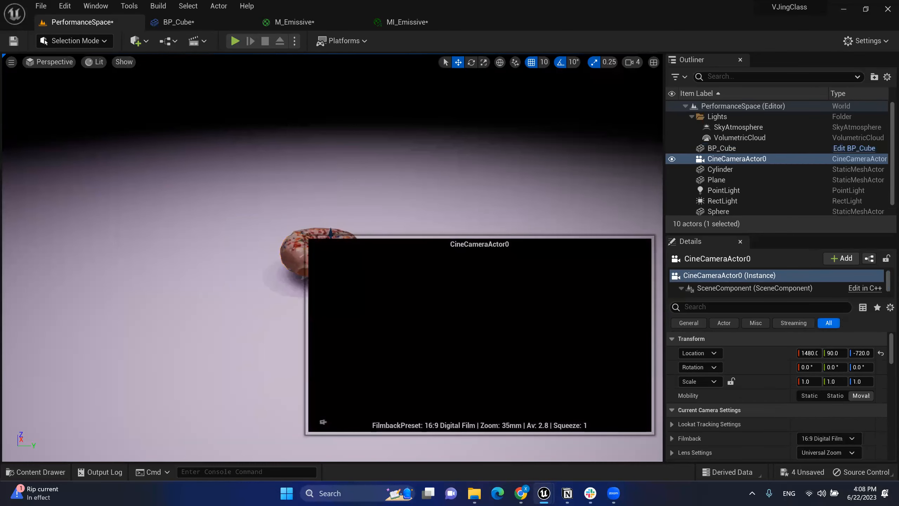
key("s")
right_click_drag(240, 59, 255, 59)
key("w")
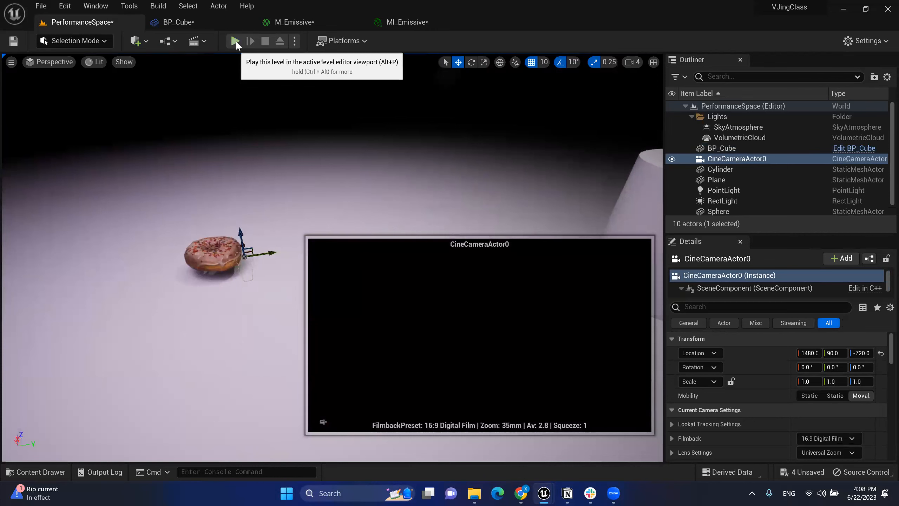
key("alt+p")
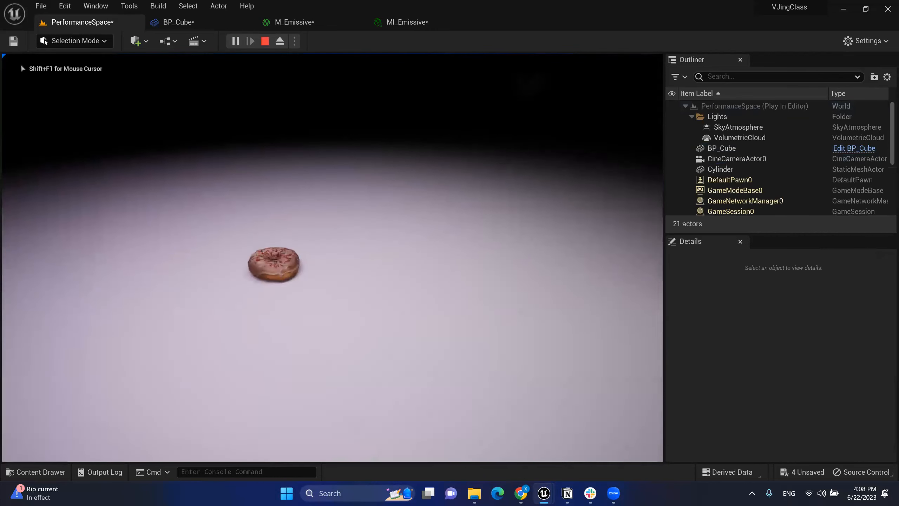
key("s")
key("a")
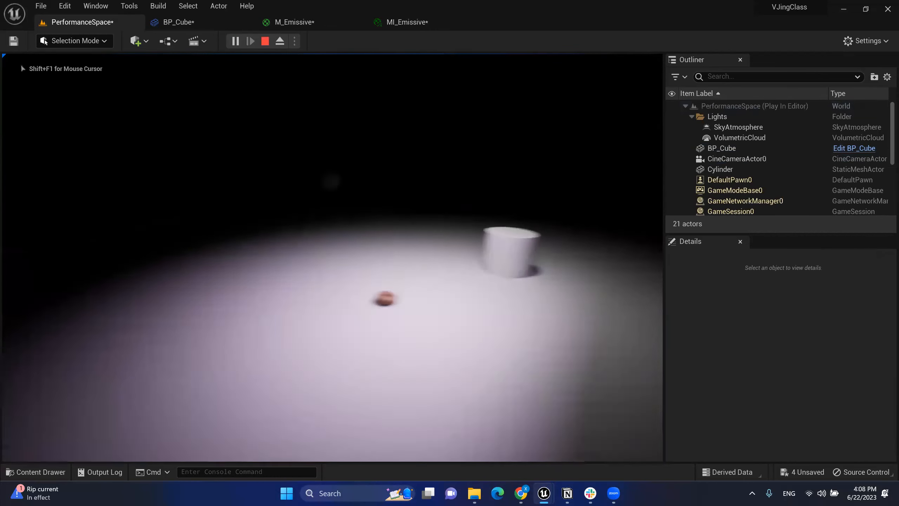
key("d")
key("w")
key("a")
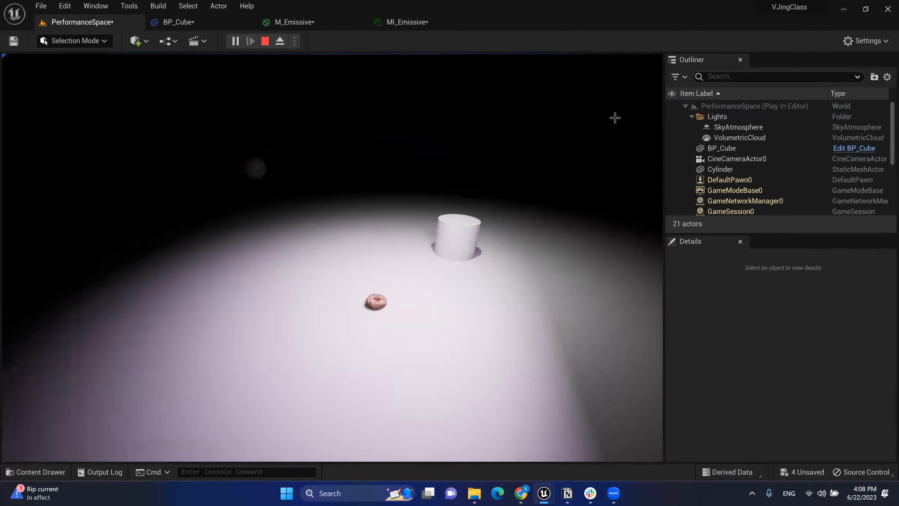
key("Escape")
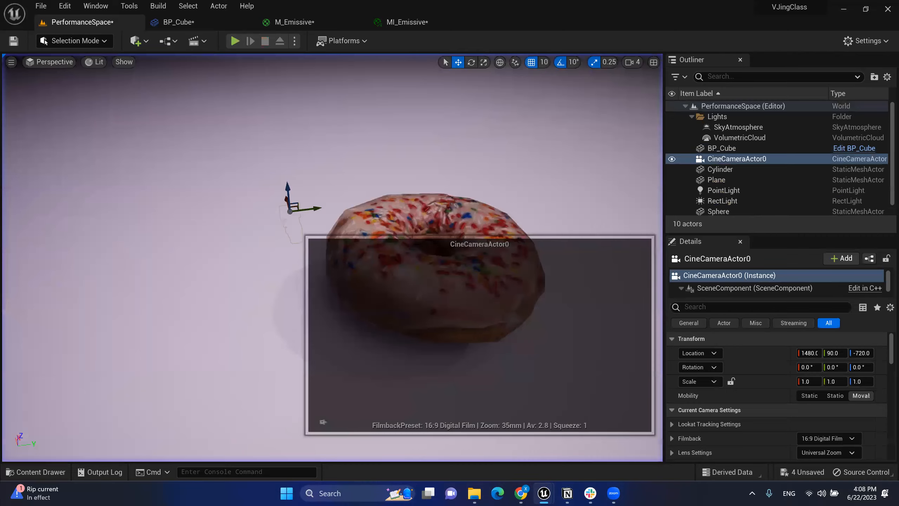
Step: Move CineCameraActor0 along X toward the donut and raise it to Z -380 above the floor
key("f")
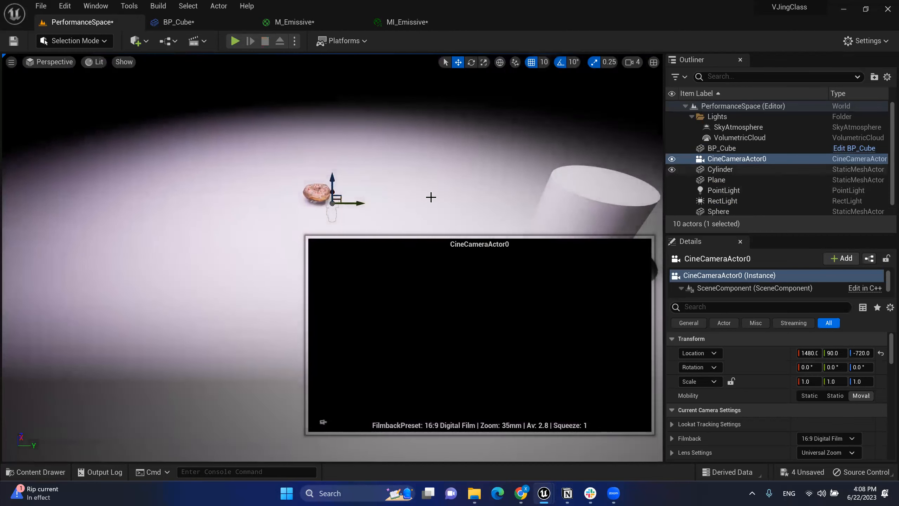
left_click_drag(332, 182, 357, 89)
right_click_drag(357, 89, 407, 112)
key("s")
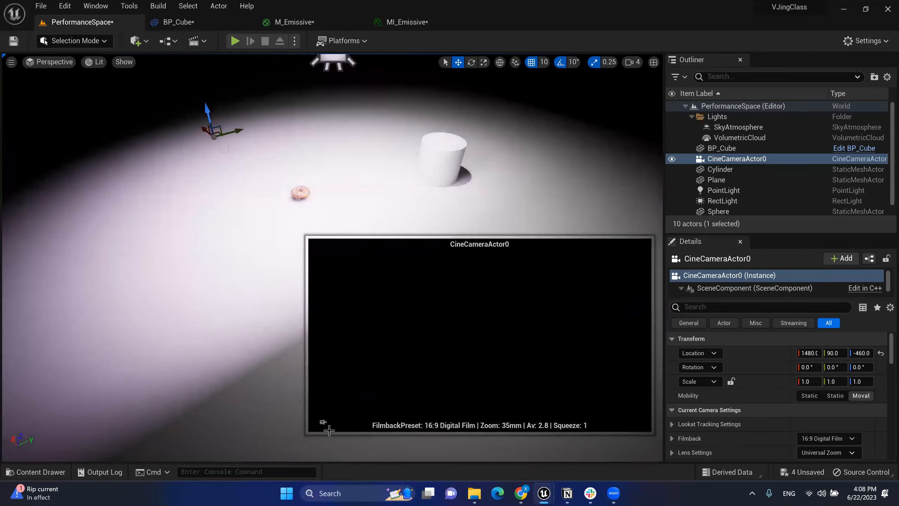
left_click_drag(204, 130, 386, 277)
right_click_drag(386, 277, 410, 275)
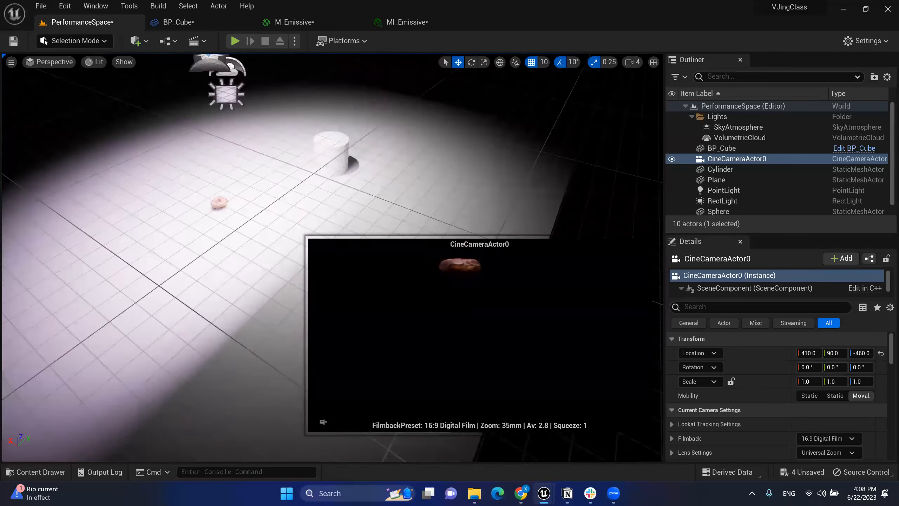
key("f")
left_click_drag(273, 108, 275, 66)
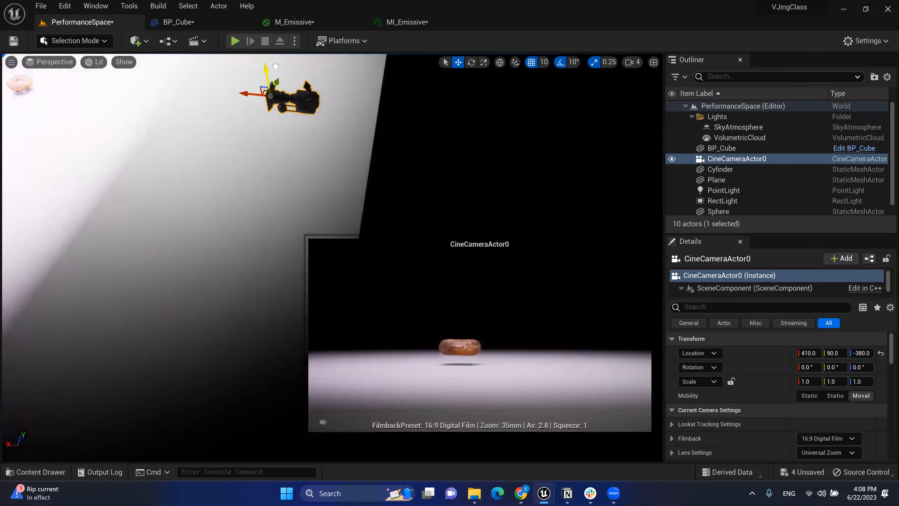
right_click_drag(354, 114, 407, 165)
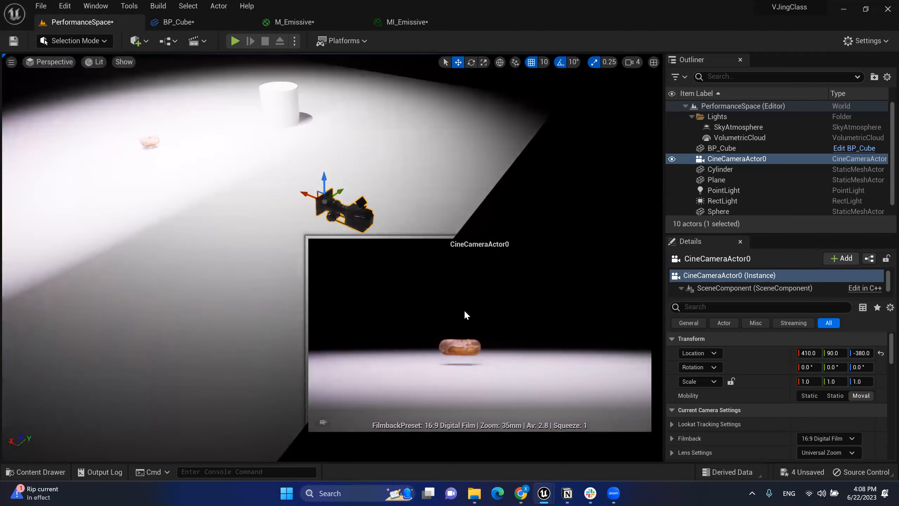
Step: Pin the camera's preview, then reselect CineCameraActor0 and try sliding it along Y
left_click(324, 421)
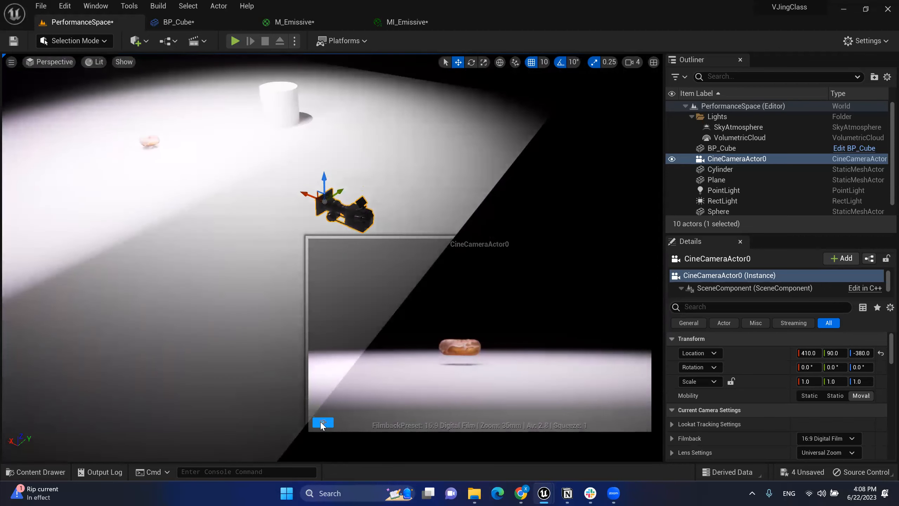
left_click(405, 189)
mouse_move(405, 190)
right_mouse_down()
mouse_move(446, 189)
mouse_move(470, 202)
mouse_move(407, 197)
right_mouse_up()
right_click_drag(308, 204, 340, 197)
key("w")
left_click(301, 188)
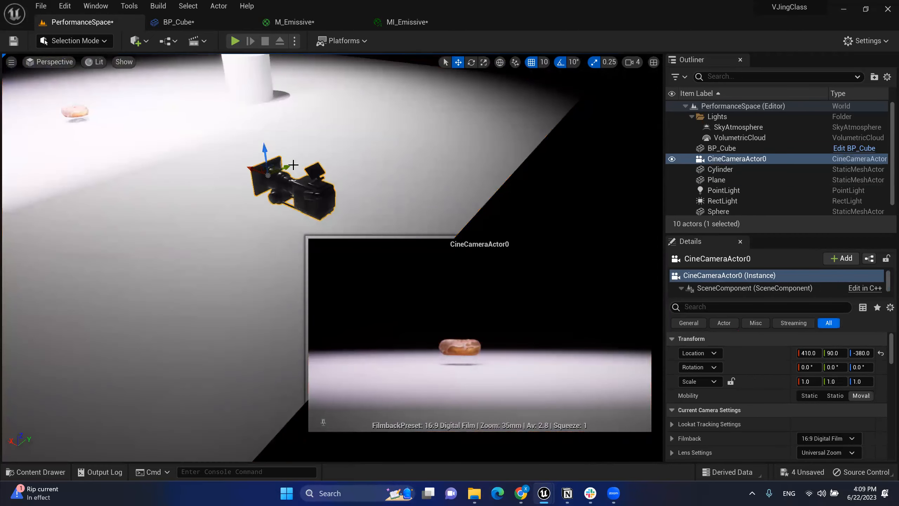
mouse_move(288, 169)
left_mouse_down()
mouse_move(251, 186)
mouse_move(285, 172)
left_mouse_up()
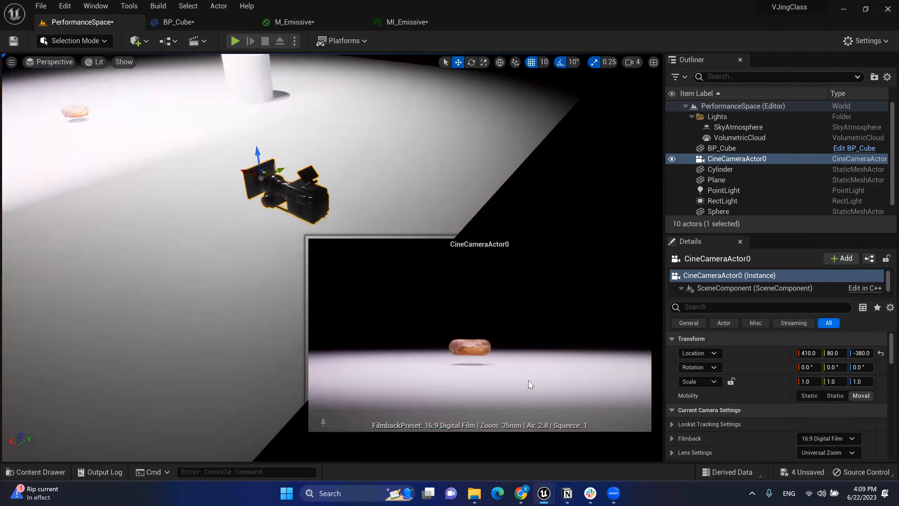
scroll(838, 406, "down", 3)
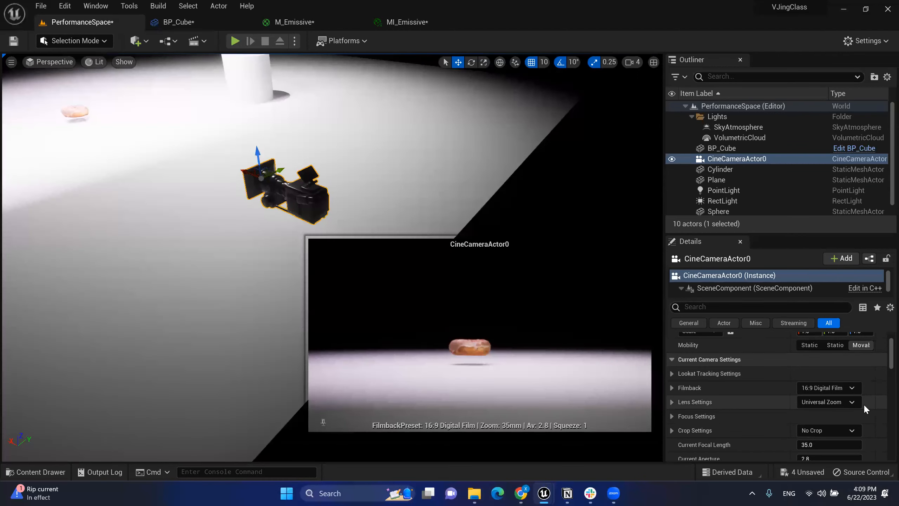
Step: Set CineCameraActor0's Current Aperture to 16
scroll(864, 403, "down", 1)
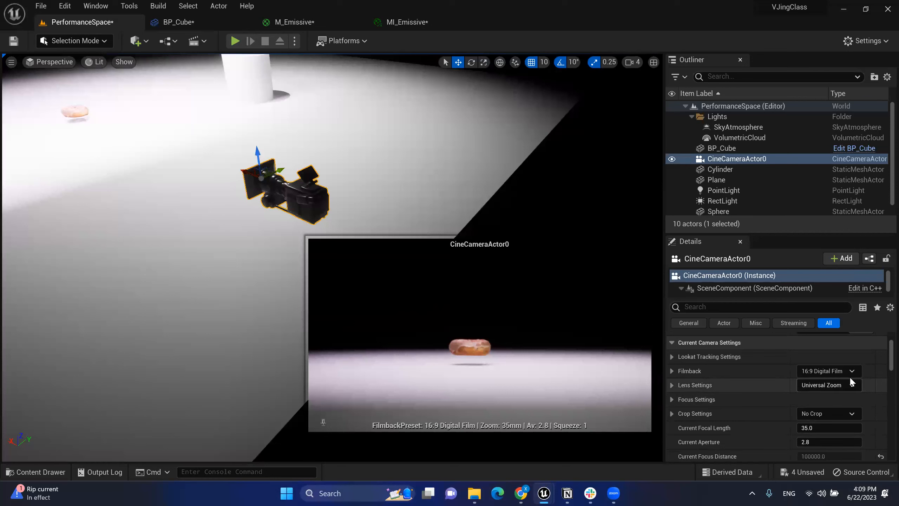
scroll(848, 391, "down", 1)
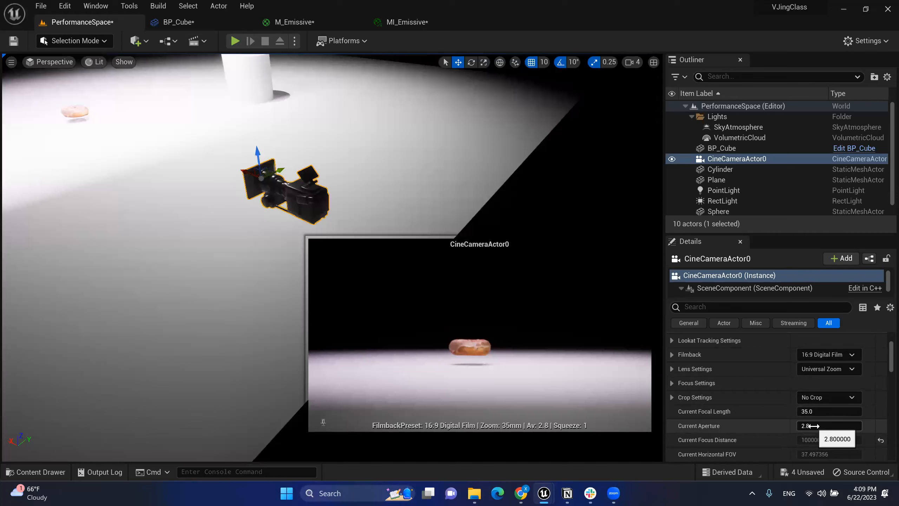
left_click(839, 426)
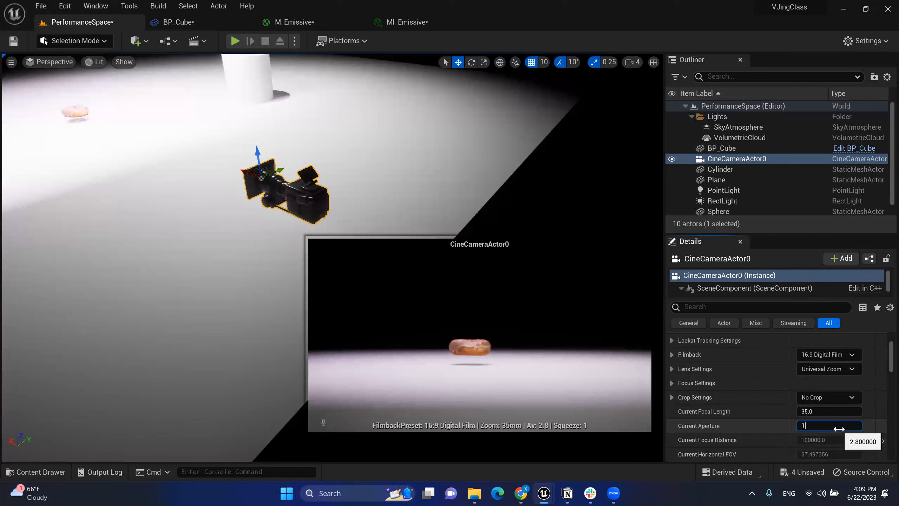
type("16")
key("Return")
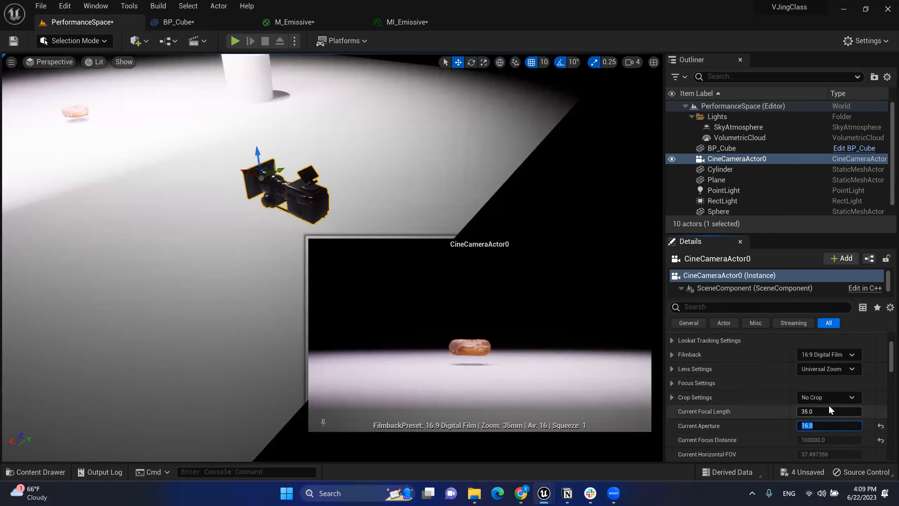
Step: Try the 35mm Academy Filmback preset, then set it back to 16:9 Digital Film
scroll(846, 379, "up", 1)
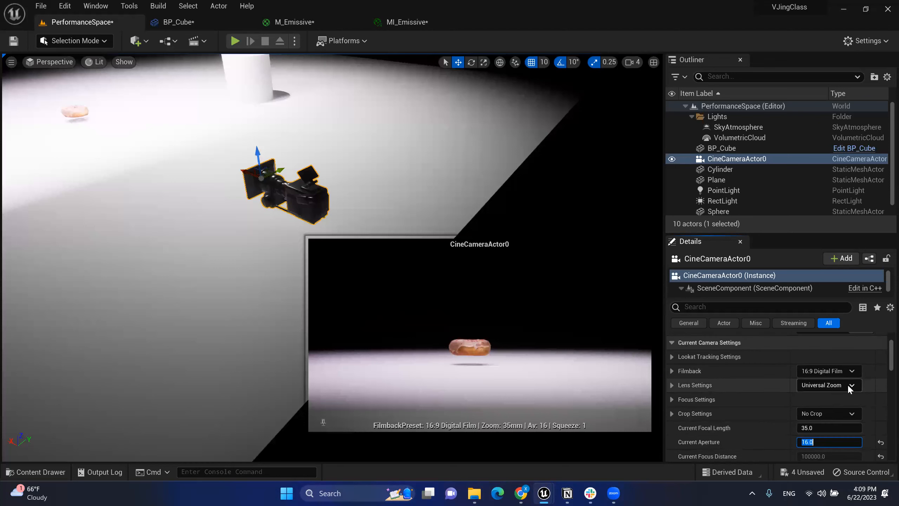
left_click(818, 370)
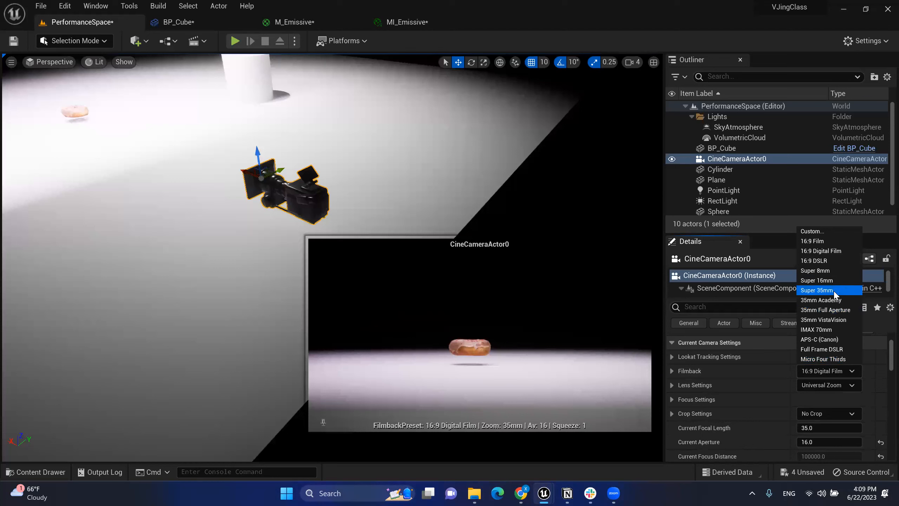
left_click(826, 371)
left_click(826, 371)
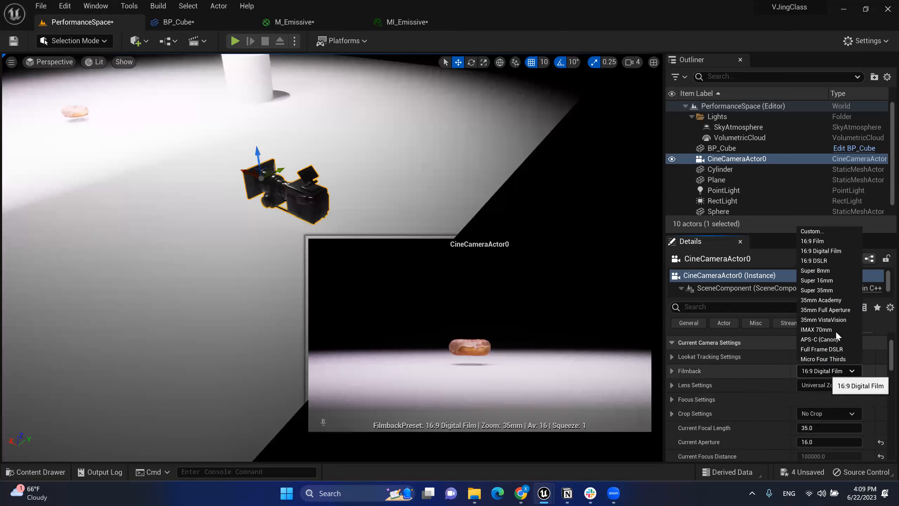
left_click(820, 303)
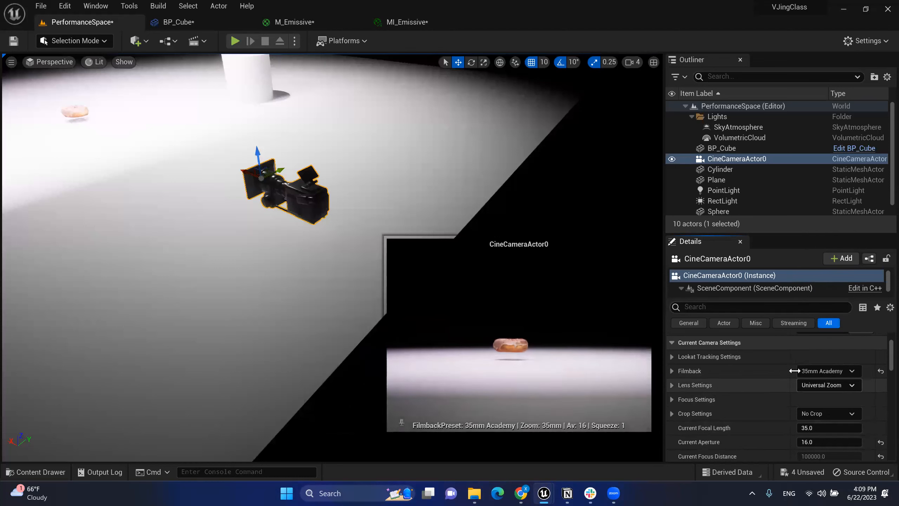
left_click(823, 371)
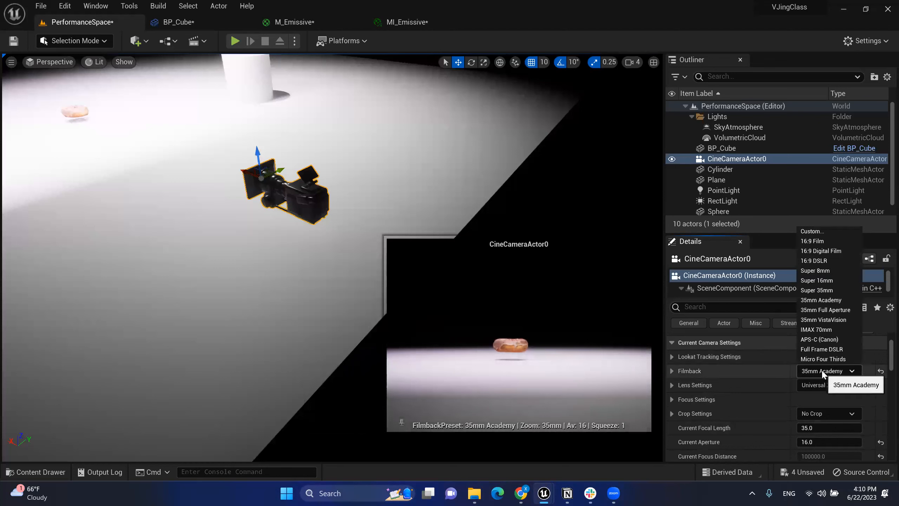
left_click(823, 252)
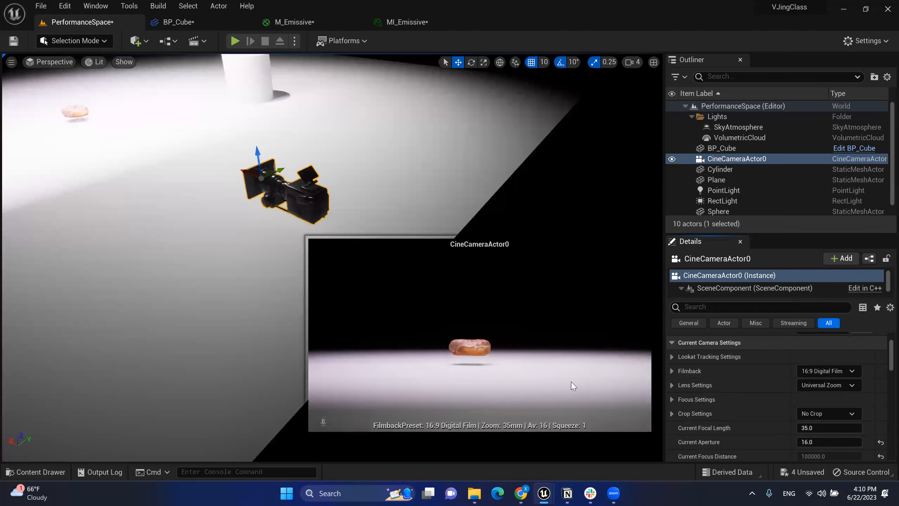
Step: Try the 50mm and 30mm Prime lens presets, ending on Universal Zoom
left_click(834, 389)
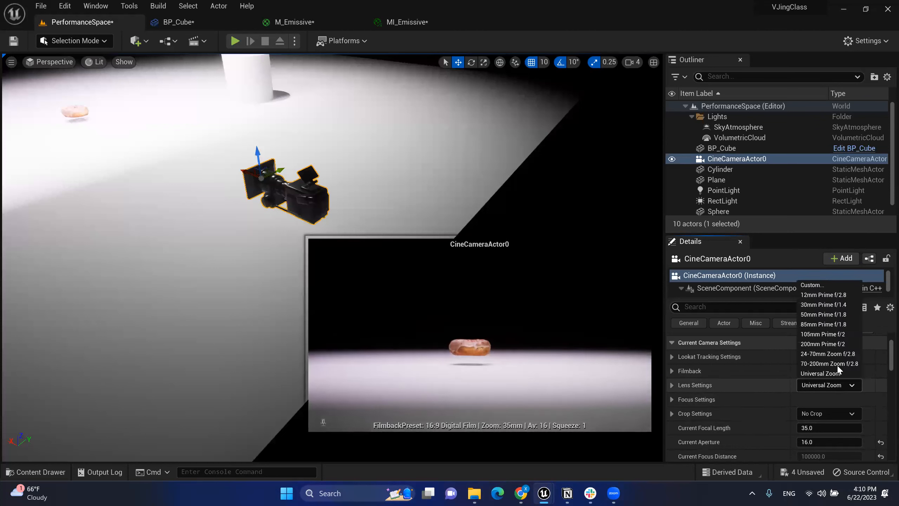
left_click(824, 315)
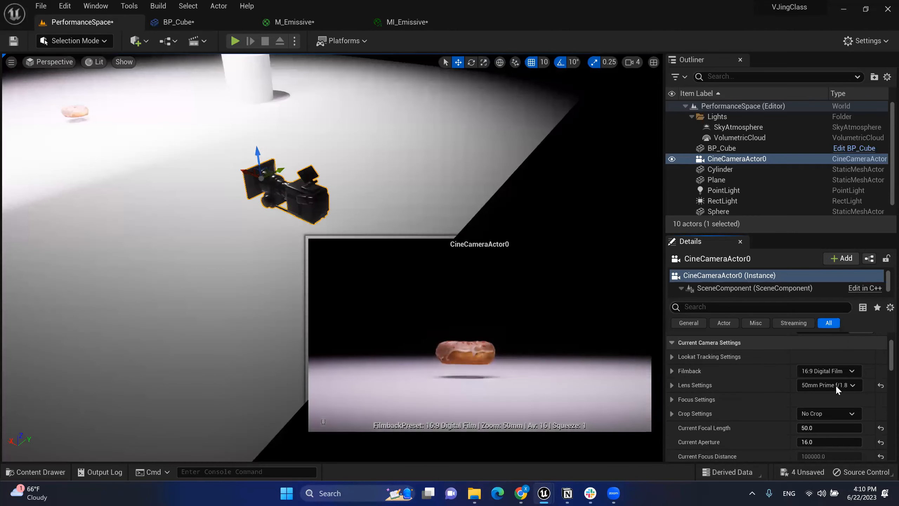
left_click(822, 384)
left_click(824, 305)
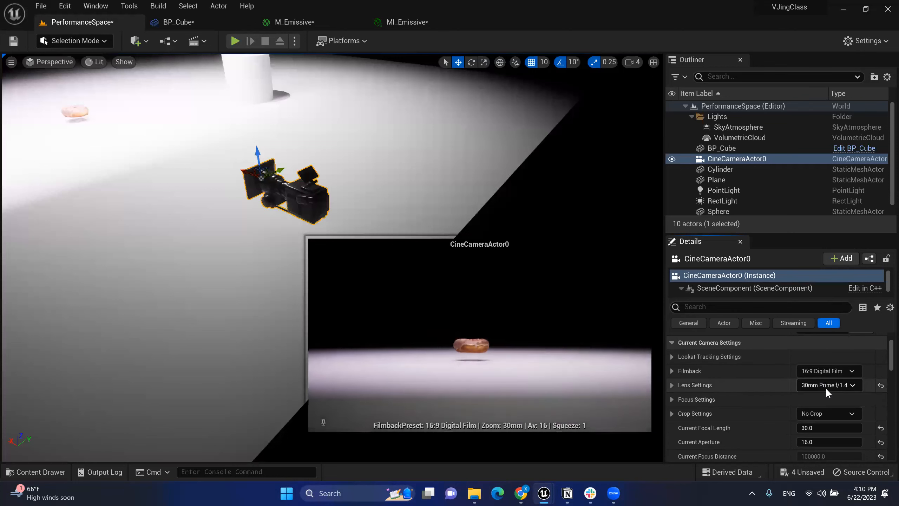
left_click(826, 388)
left_click(826, 388)
left_click(826, 387)
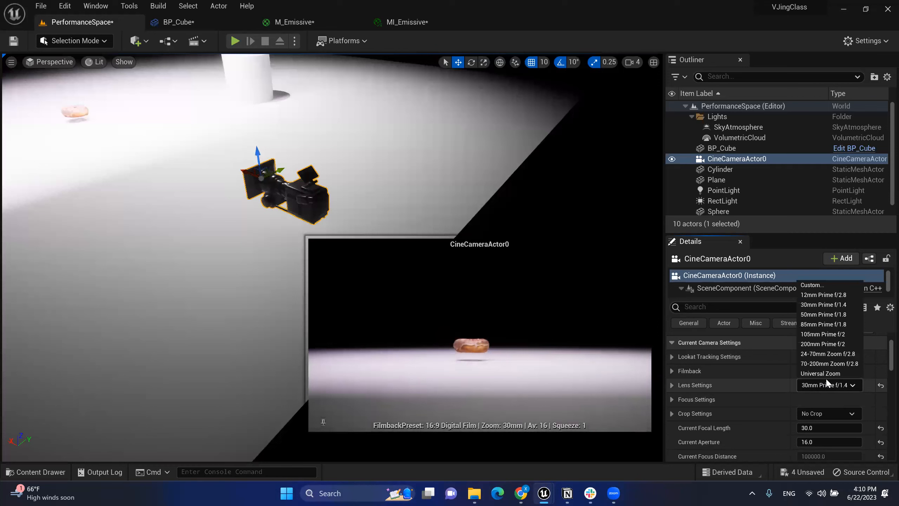
left_click(825, 374)
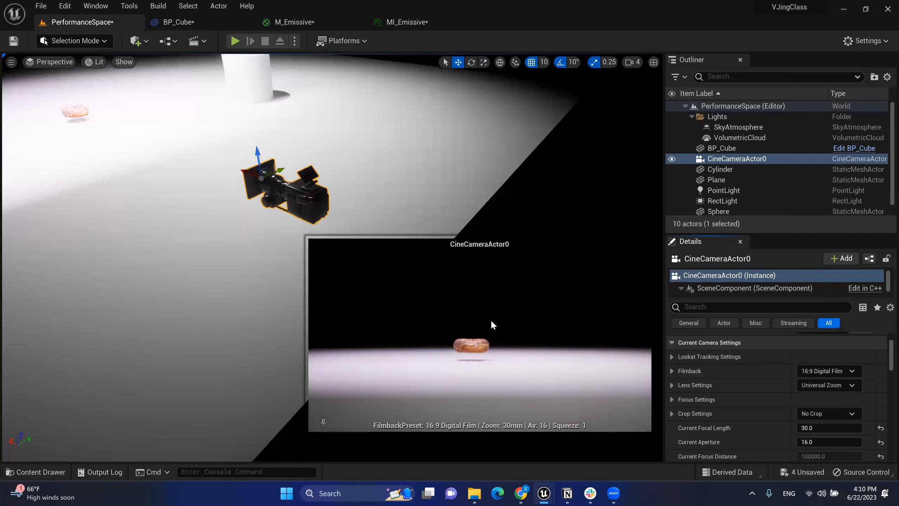
right_click_drag(262, 220, 201, 213)
mouse_move(194, 69)
right_mouse_down()
mouse_move(217, 74)
mouse_move(194, 69)
right_mouse_up()
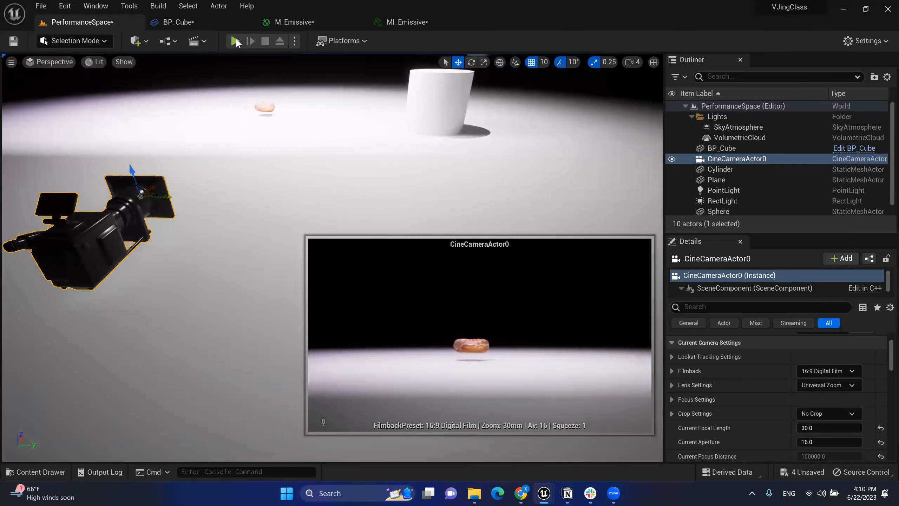
key("alt+p")
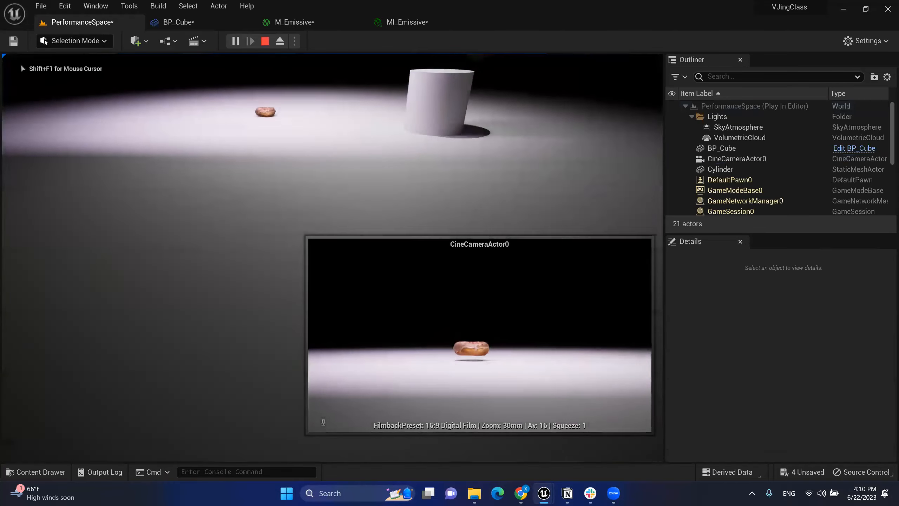
key("w")
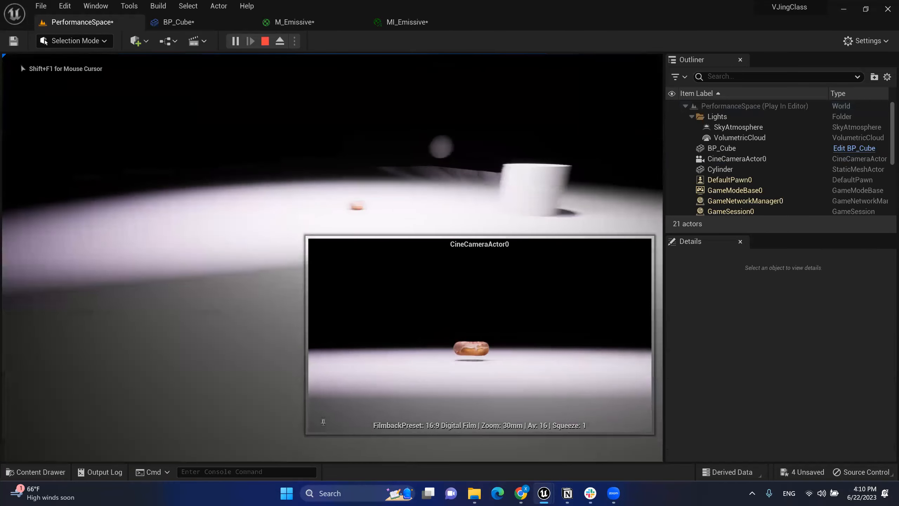
key("shift+F1")
key("Escape")
right_click_drag(410, 108, 428, 110)
key("s")
key("w")
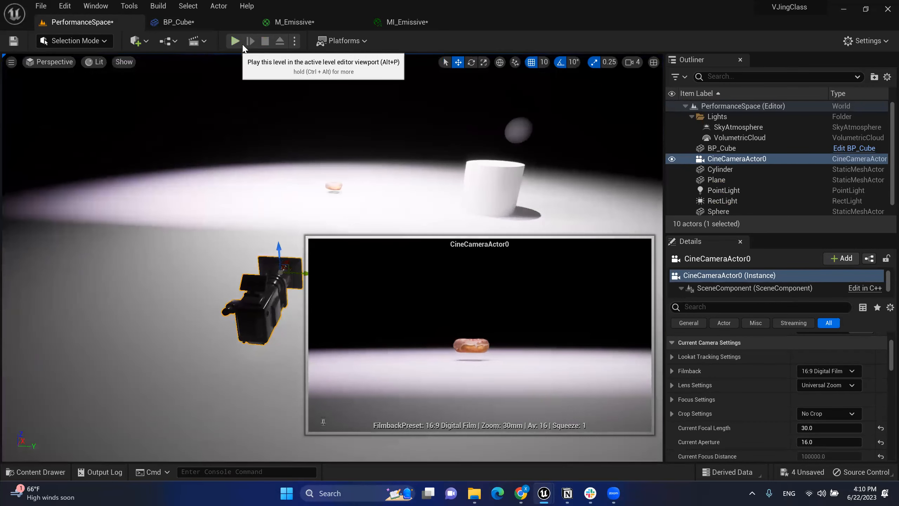
Step: Open the Level Blueprint from the toolbar's Blueprints dropdown
left_click(174, 40)
left_click(177, 42)
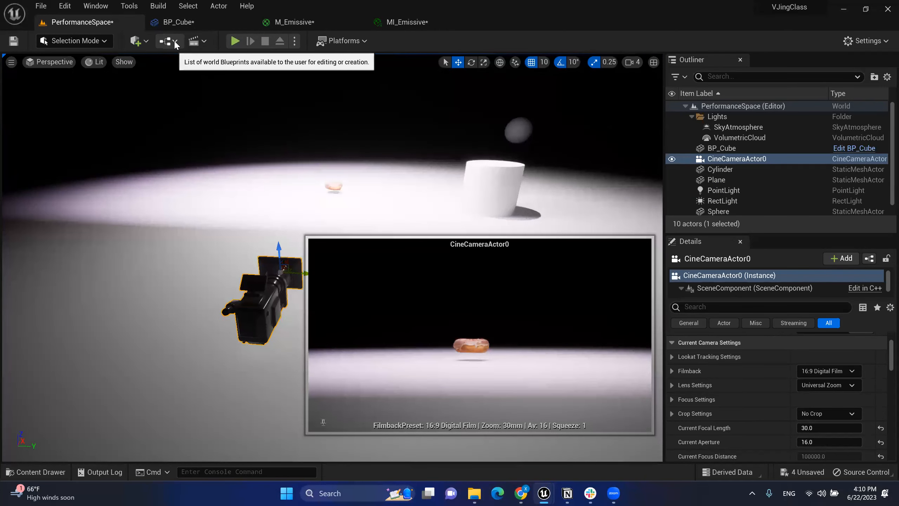
left_click(175, 41)
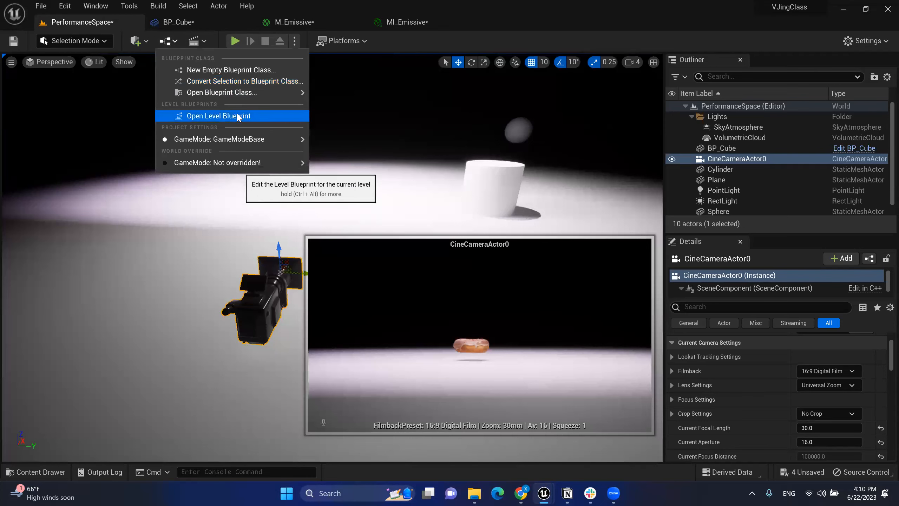
left_click(226, 116)
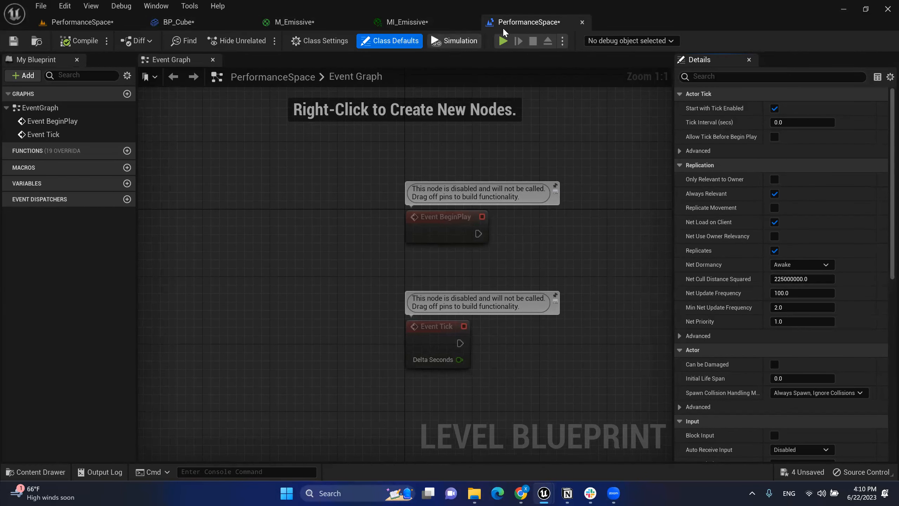
Step: Glance at the BP_Cube graph, then select the donut (BP_Cube) back in the level
left_click(225, 22)
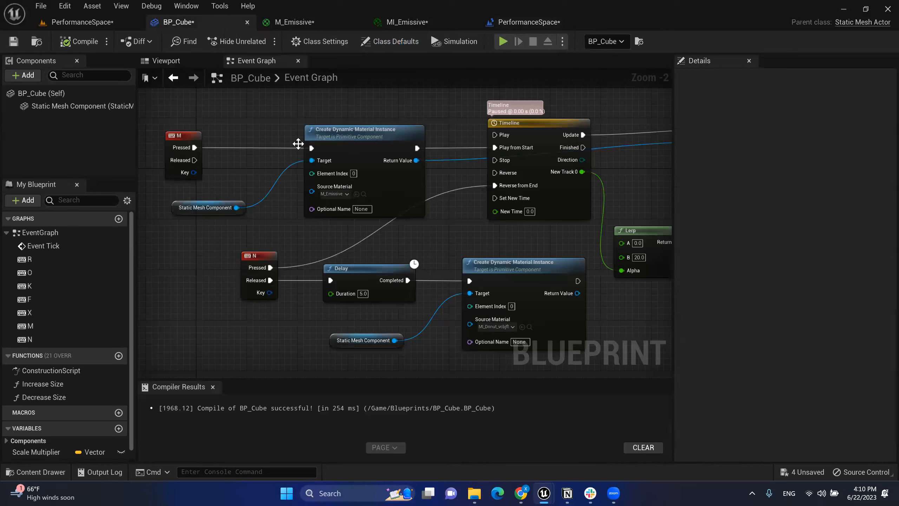
scroll(476, 190, "down", 2)
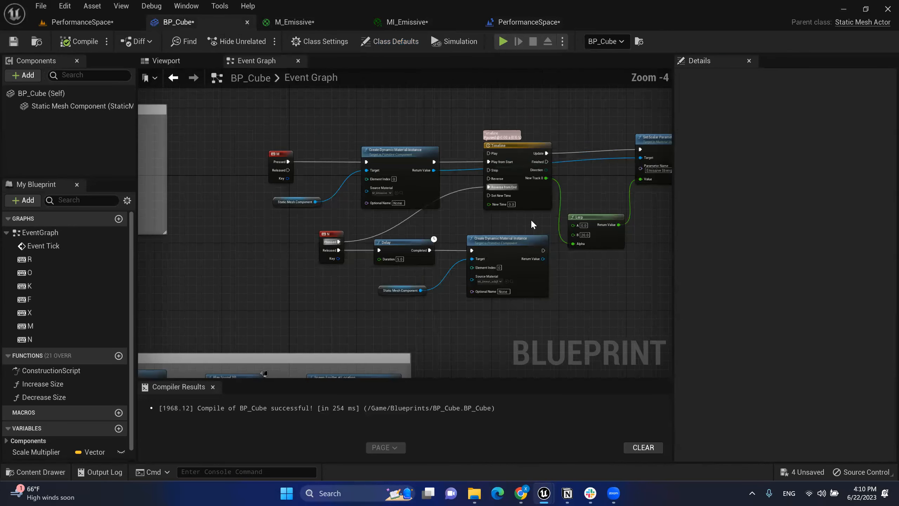
left_click(119, 22)
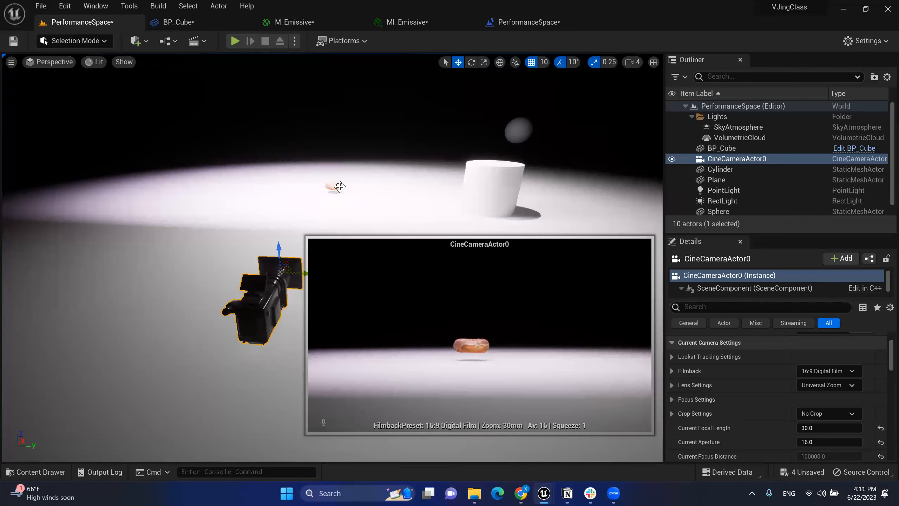
left_click(339, 186)
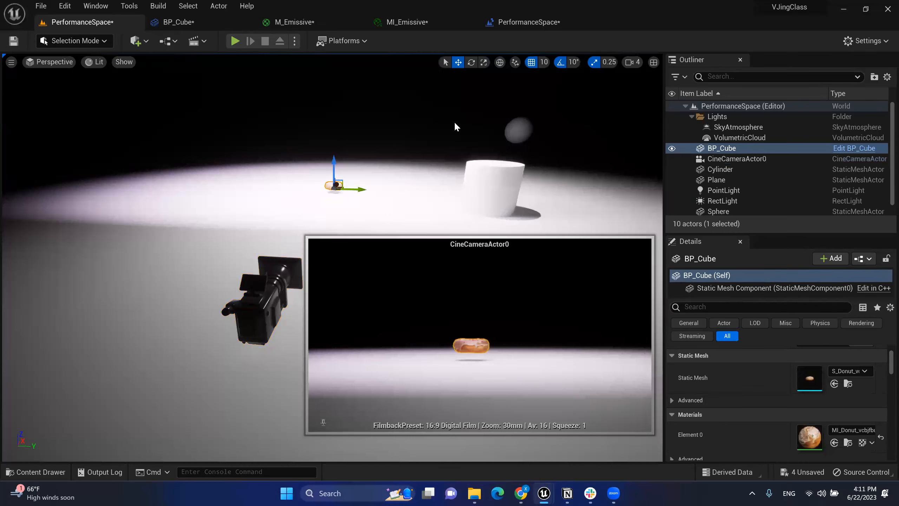
Step: Switch between the Level Blueprint and level view, then select the cine camera
left_click(524, 22)
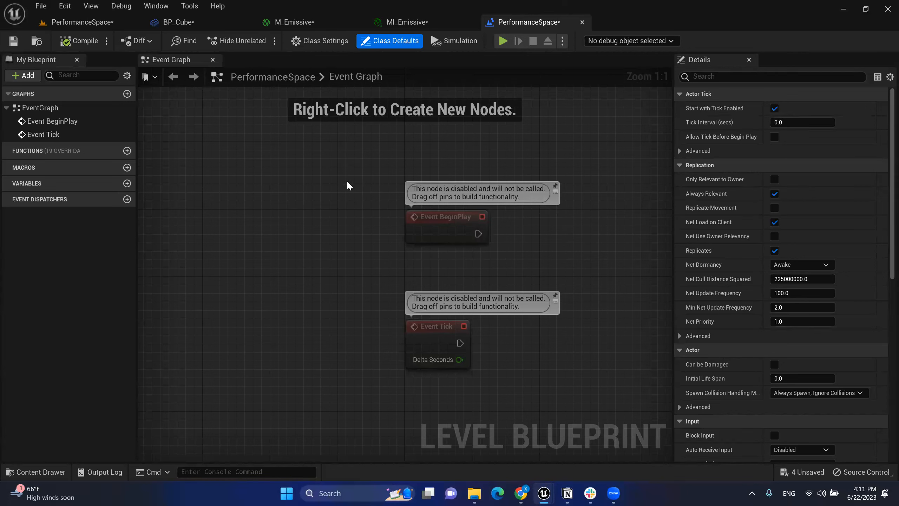
left_click(105, 22)
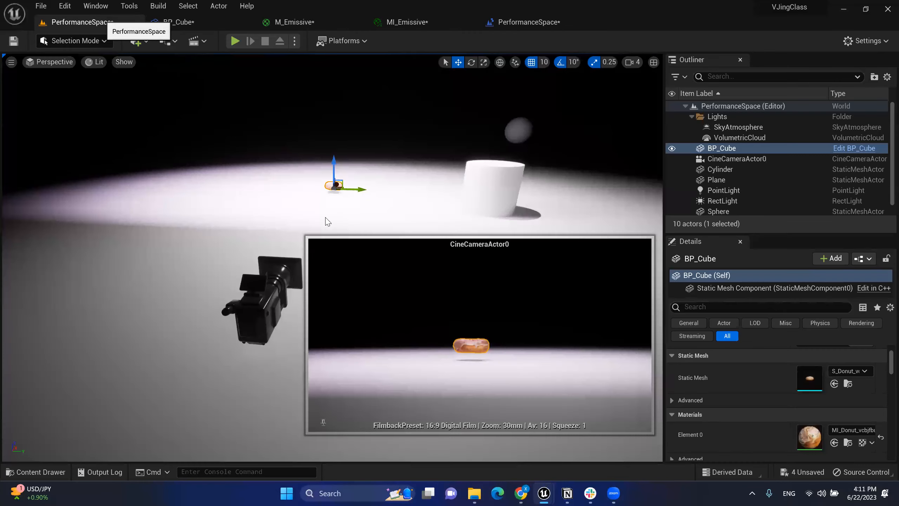
left_click(524, 22)
left_click(82, 23)
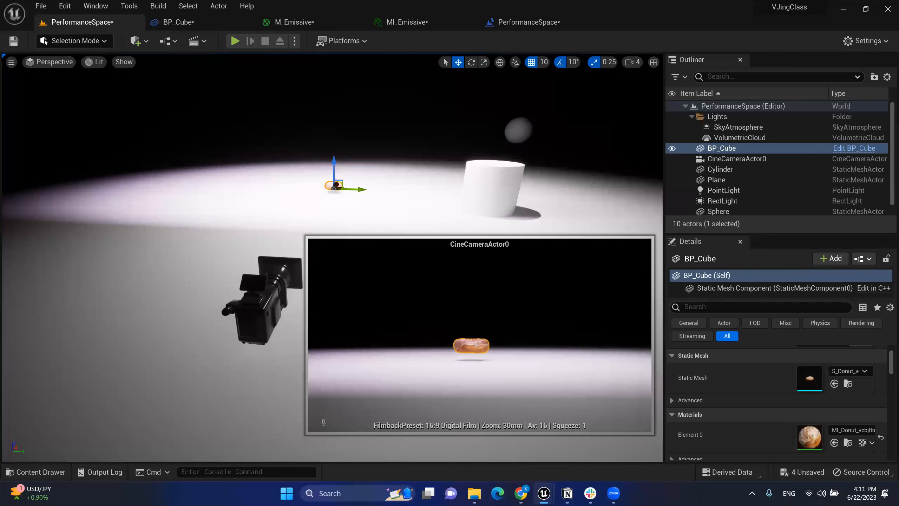
left_click(267, 301)
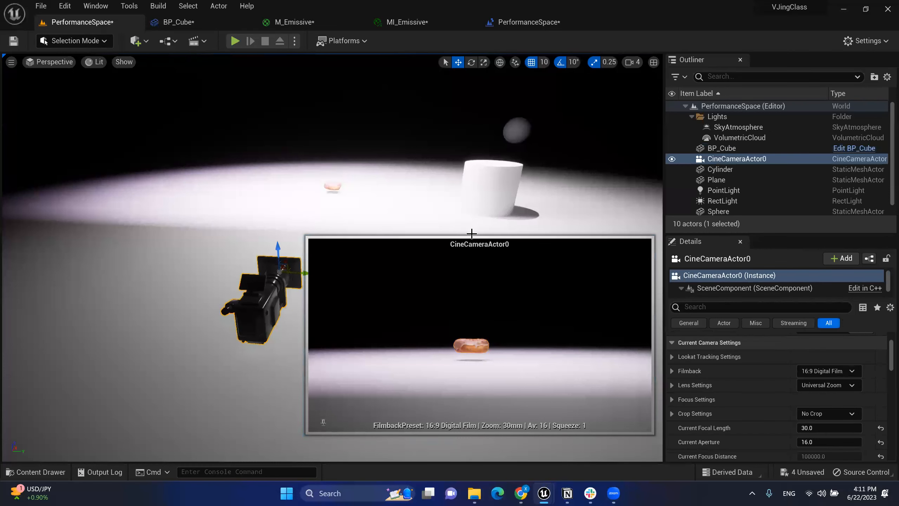
right_click_drag(419, 236, 418, 234)
key("d")
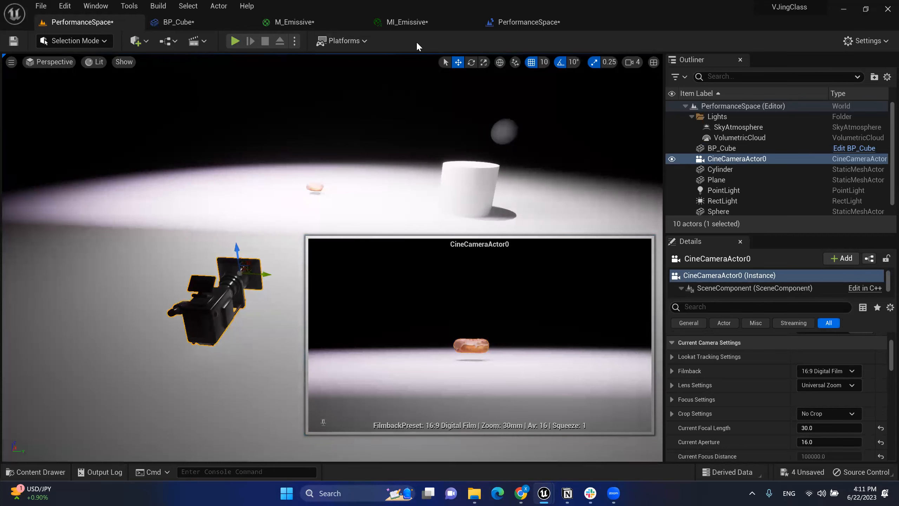
left_click(336, 19)
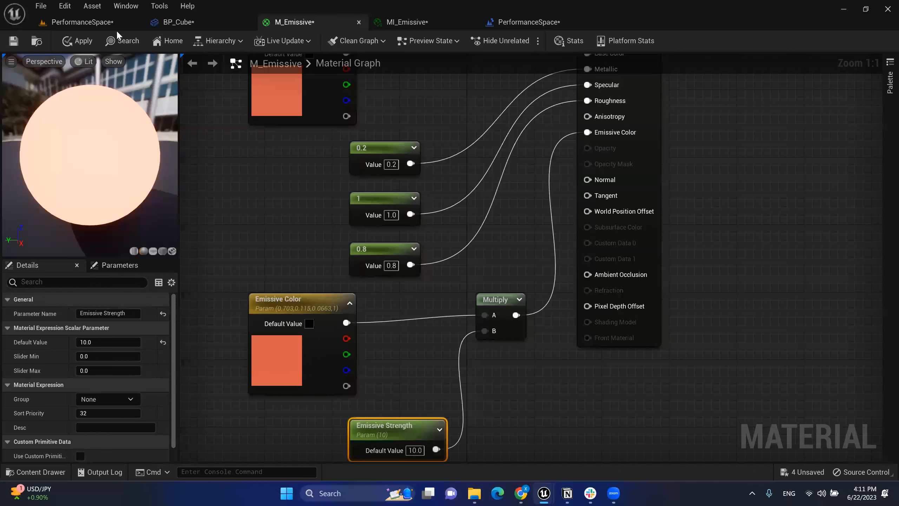
left_click(107, 25)
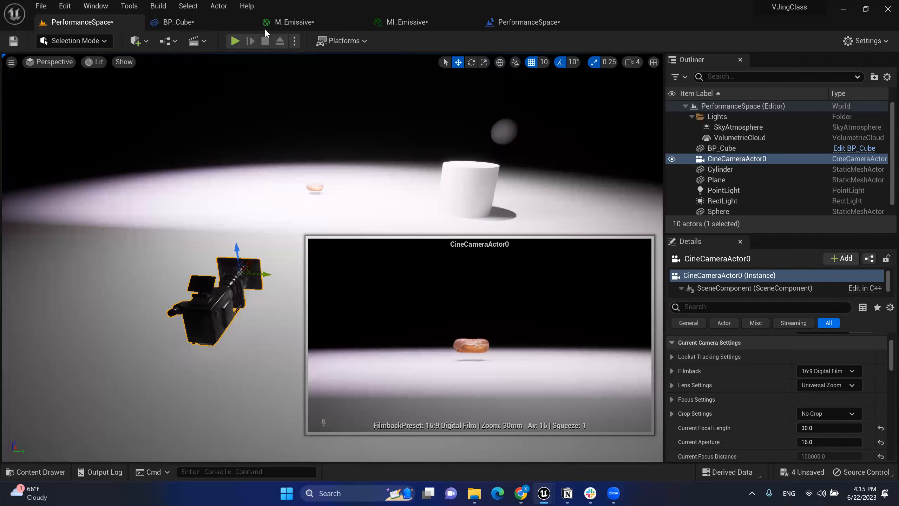
Step: Add a CineCameraActor0 reference node and arrange it beside Event BeginPlay
left_click(540, 24)
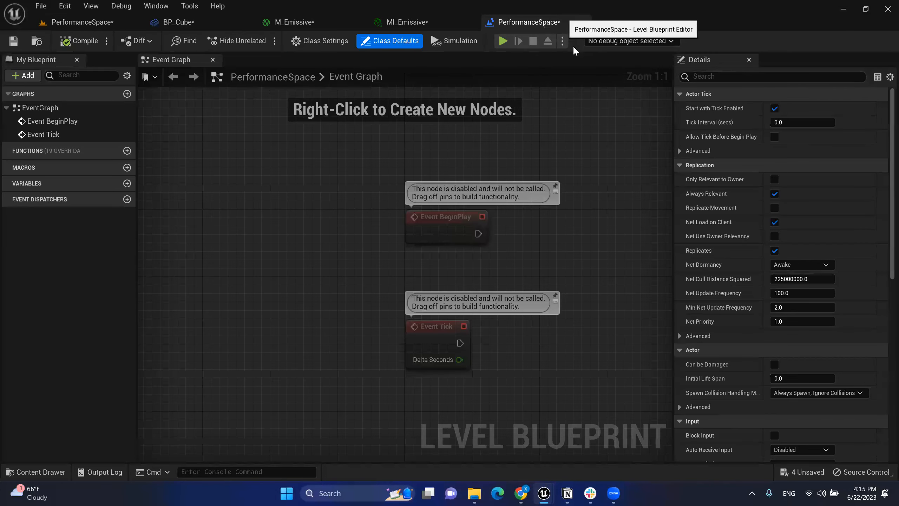
left_click(176, 28)
left_click(53, 22)
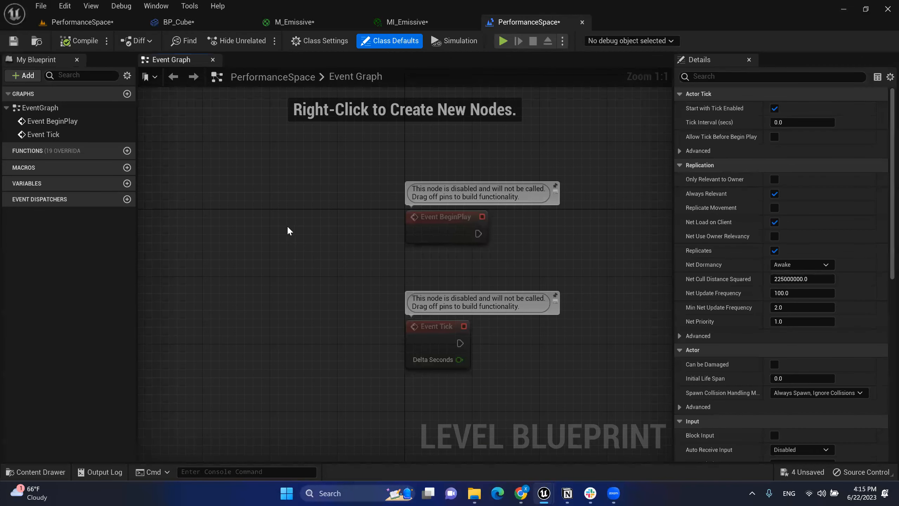
right_click(287, 230)
left_click(362, 282)
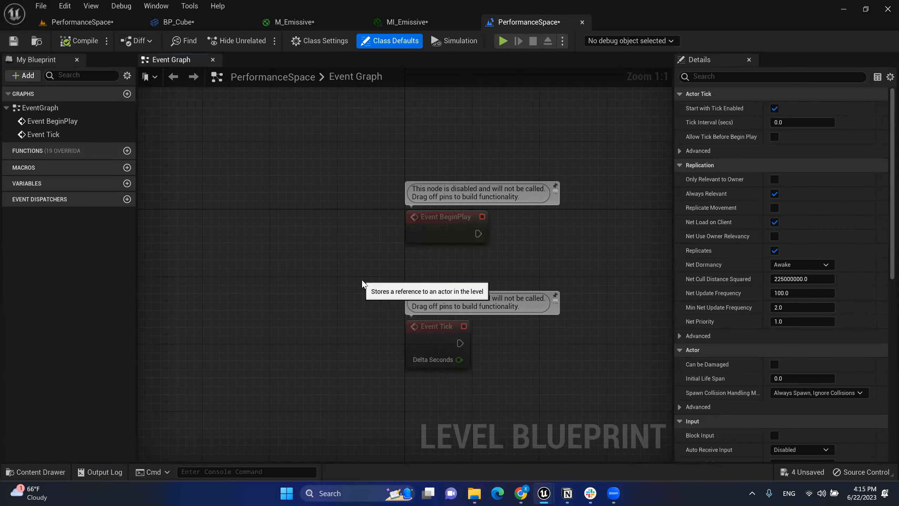
right_click_drag(495, 261, 518, 229)
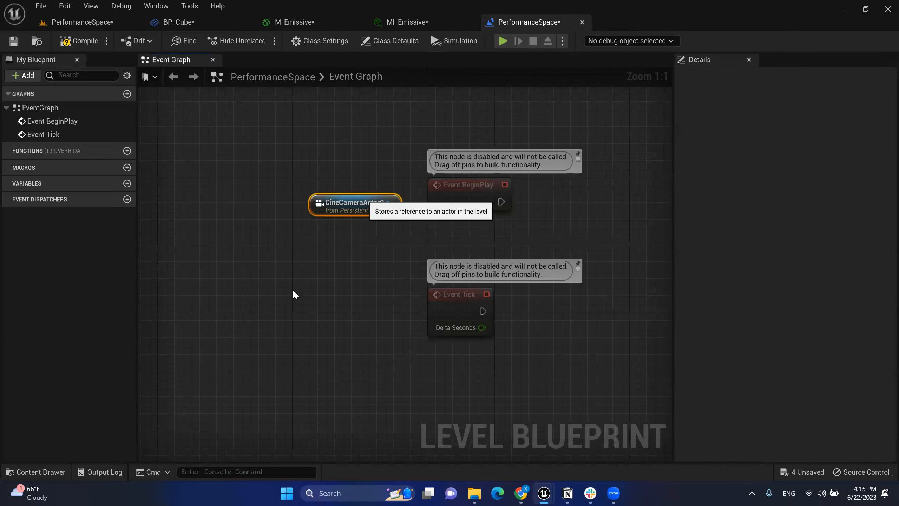
left_click_drag(340, 206, 266, 322)
left_click_drag(460, 194, 346, 201)
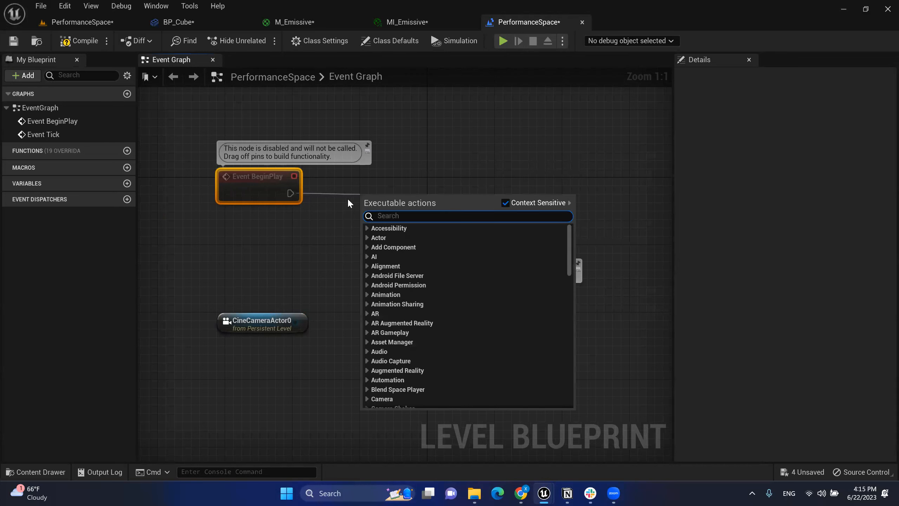
type("set")
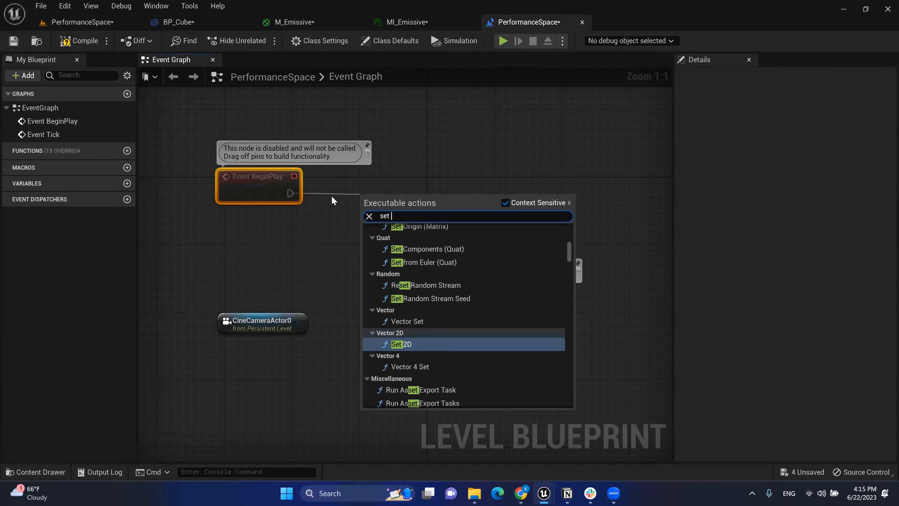
type(" view tar")
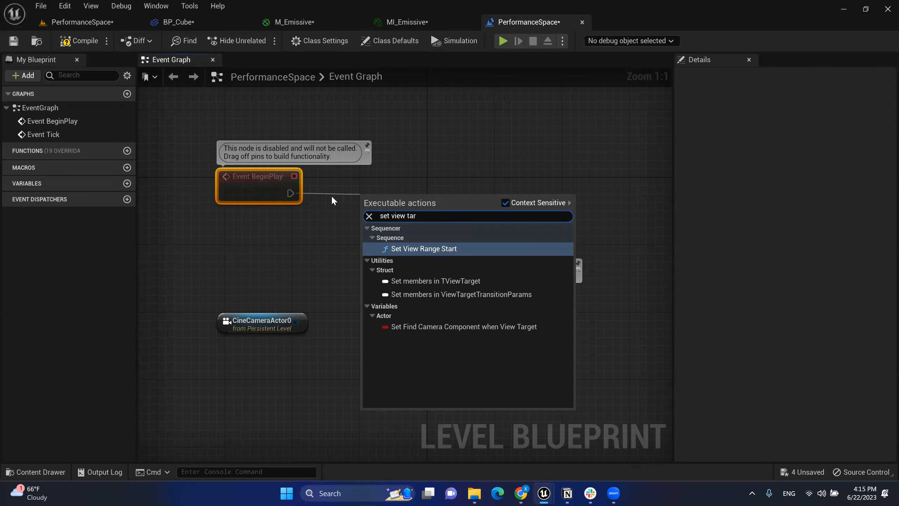
type("get")
left_click(320, 222)
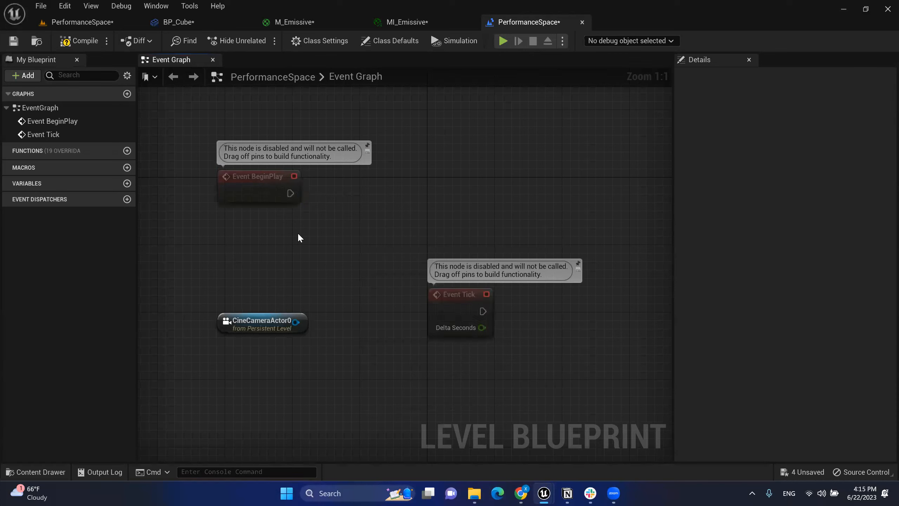
Step: Add a Get Player Controller node feeding a new Set View Target with Blend node
right_click(264, 236)
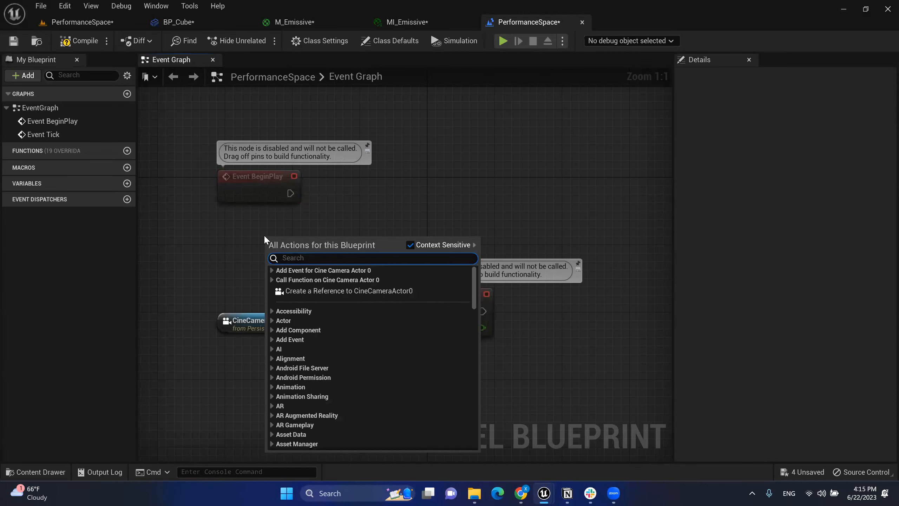
type("player ")
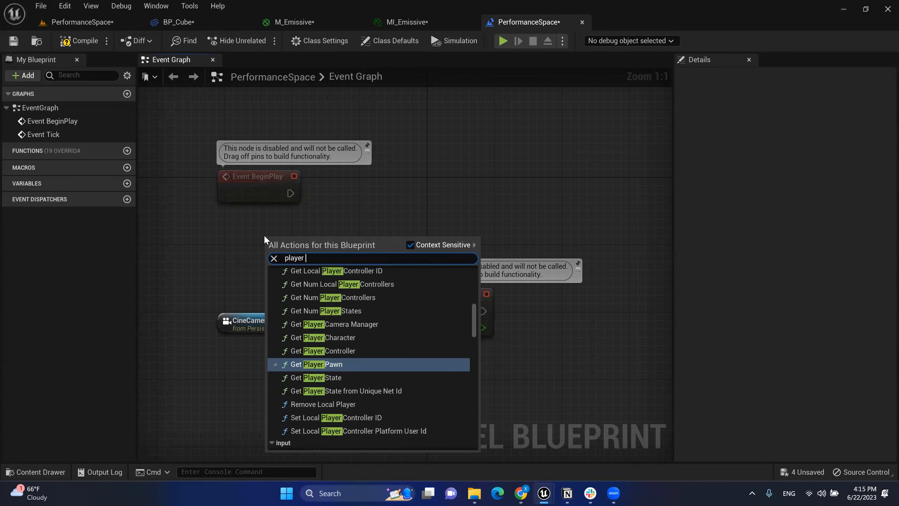
type("controller")
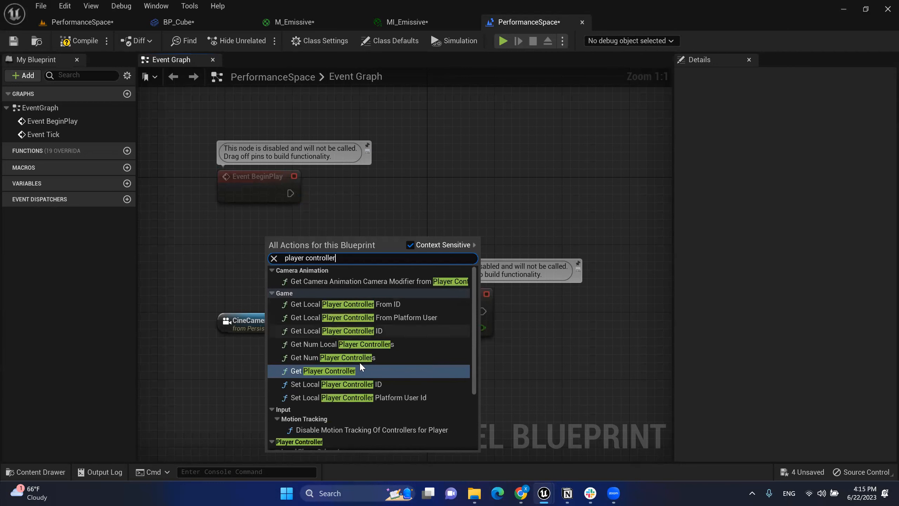
left_click(333, 371)
left_click_drag(335, 245, 284, 253)
left_click_drag(337, 267, 419, 185)
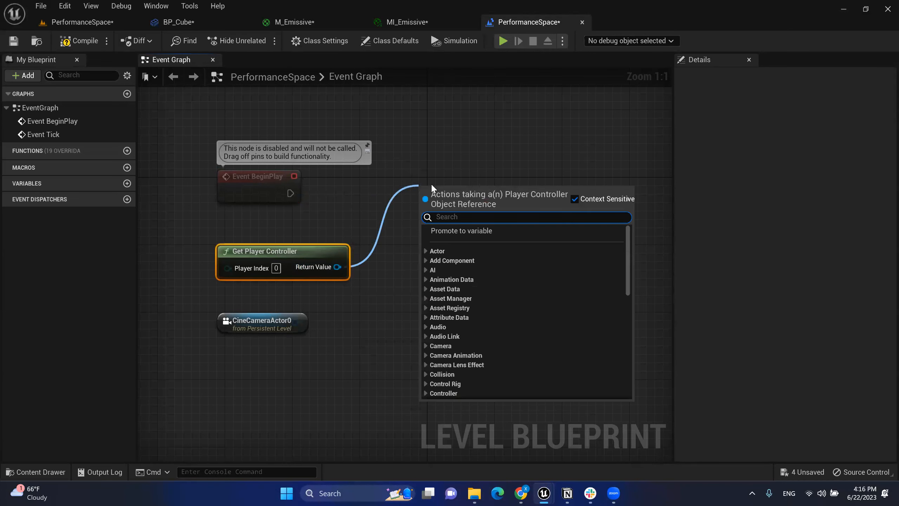
type("set view")
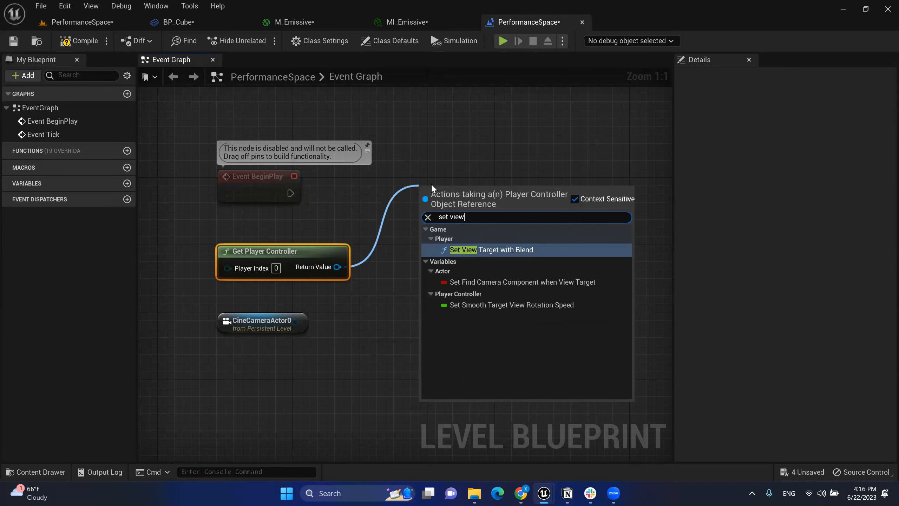
left_click(499, 250)
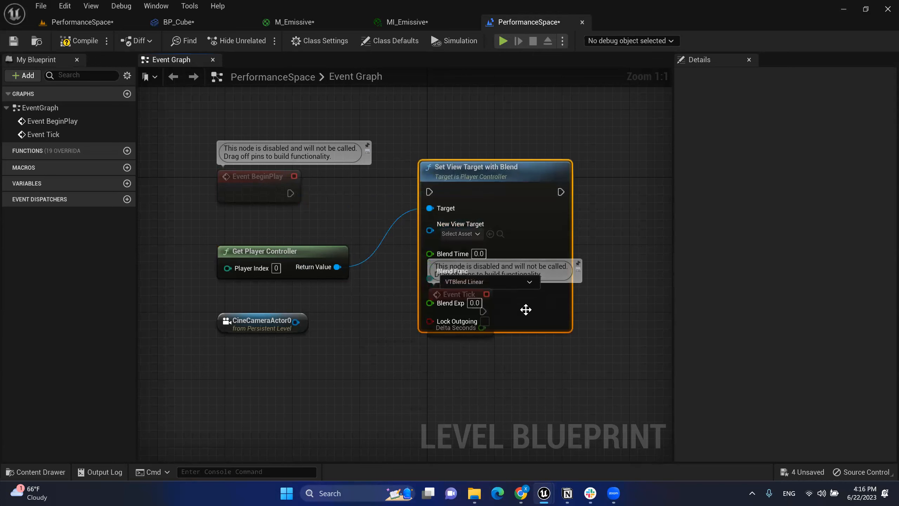
Step: Delete Event Tick and wire Event BeginPlay into Set View Target with Blend
left_click_drag(528, 191, 537, 124)
left_click_drag(530, 367, 418, 283)
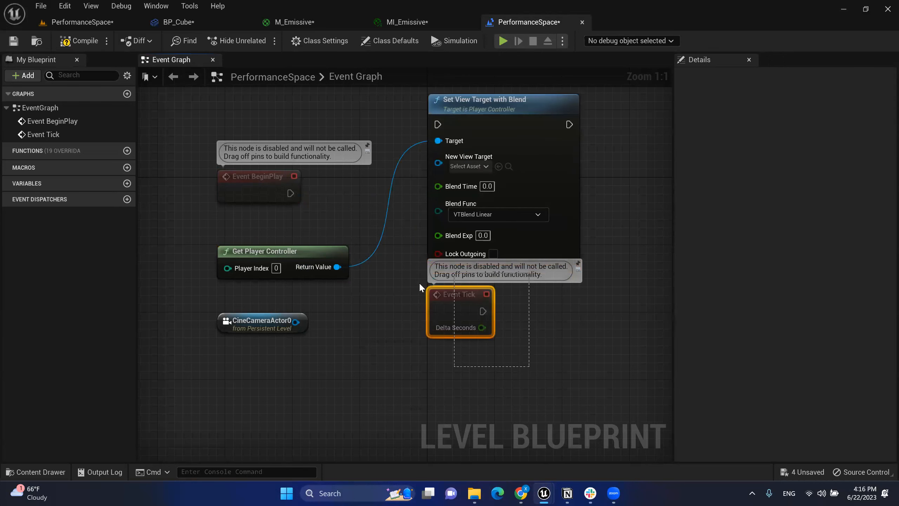
key("Delete")
left_click_drag(534, 111, 534, 128)
left_click_drag(494, 170, 478, 173)
left_click_drag(412, 184, 308, 170)
mouse_move(538, 168)
left_mouse_down()
mouse_move(571, 175)
mouse_move(521, 172)
left_mouse_up()
Step: Wire CineCameraActor0 into New View Target, tidy the nodes and compile the Level Blueprint
mouse_move(321, 262)
left_mouse_down()
mouse_move(363, 219)
mouse_move(348, 231)
left_mouse_up()
left_click_drag(205, 203, 374, 268)
left_click(374, 268)
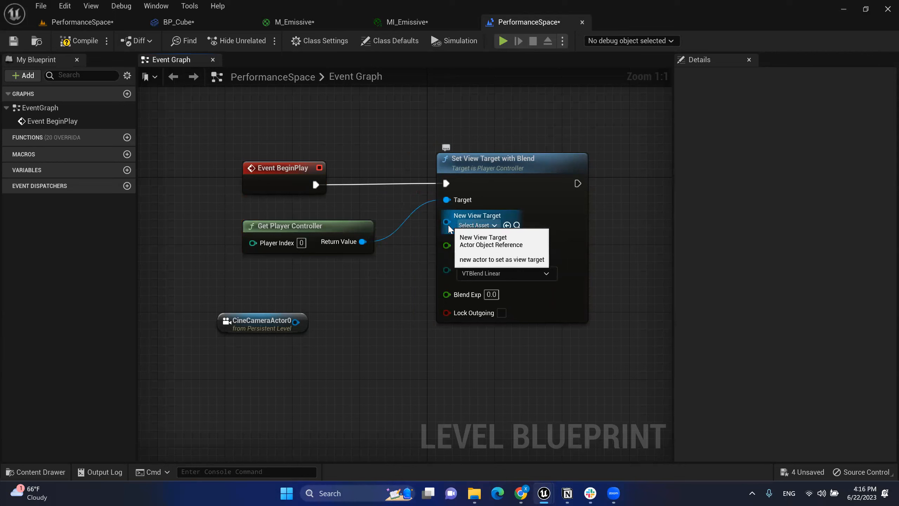
left_click_drag(296, 322, 454, 221)
left_click_drag(272, 312, 343, 280)
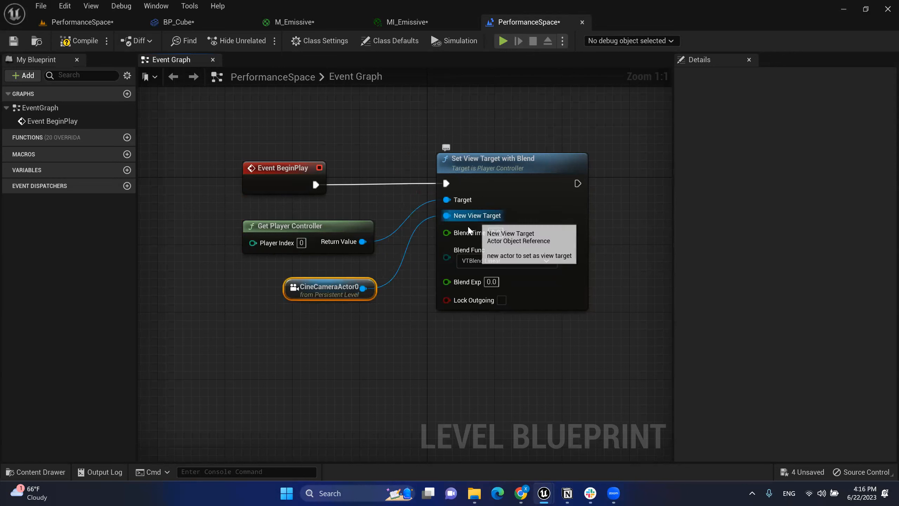
left_click(79, 41)
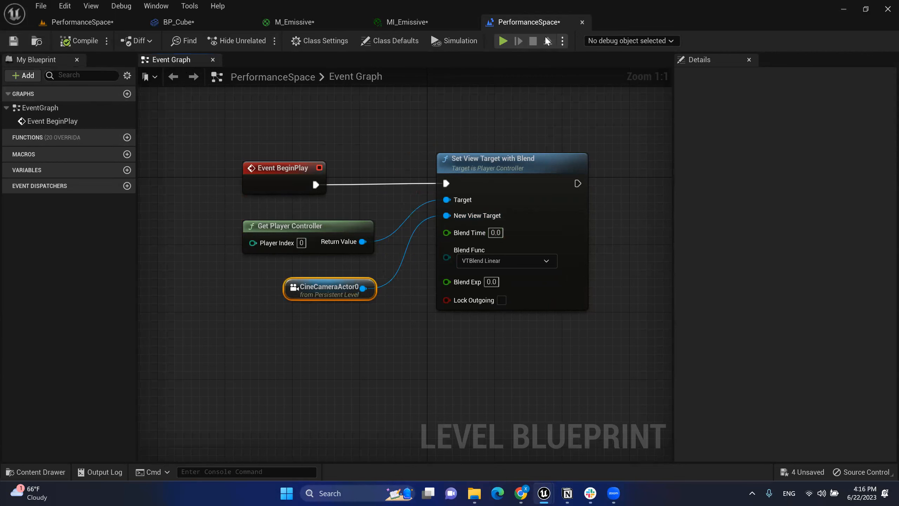
left_click(503, 41)
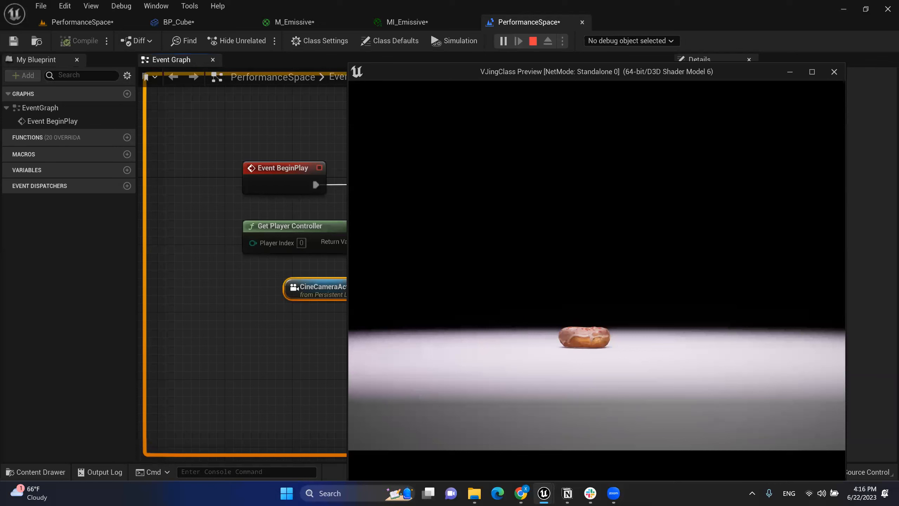
key("Escape")
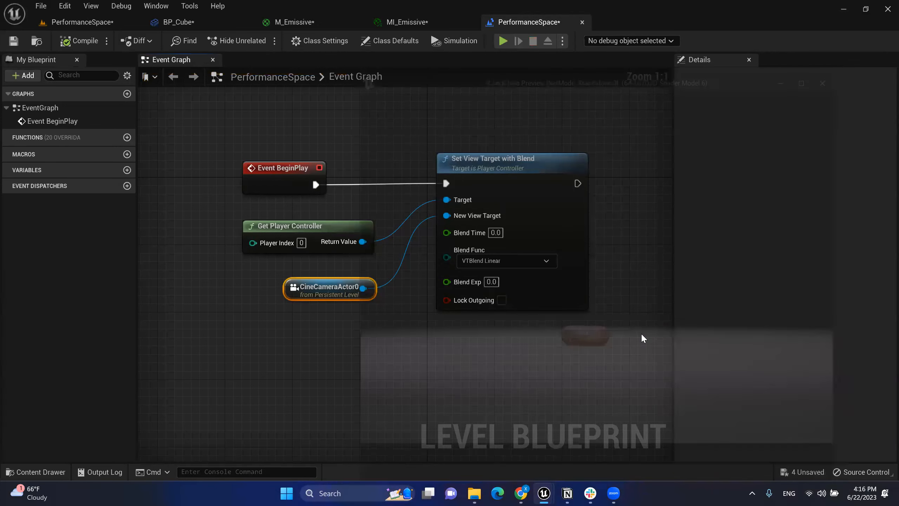
right_click_drag(573, 376, 550, 370)
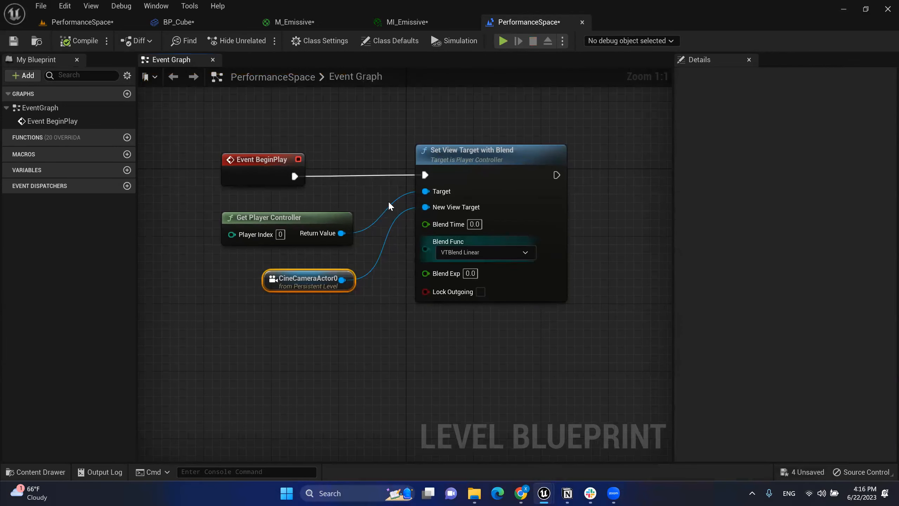
Step: In the level viewport, fly up over the scene to a viewpoint looking down at the donut
left_click(91, 24)
mouse_move(218, 166)
right_mouse_down()
mouse_move(202, 184)
mouse_move(217, 166)
right_mouse_up()
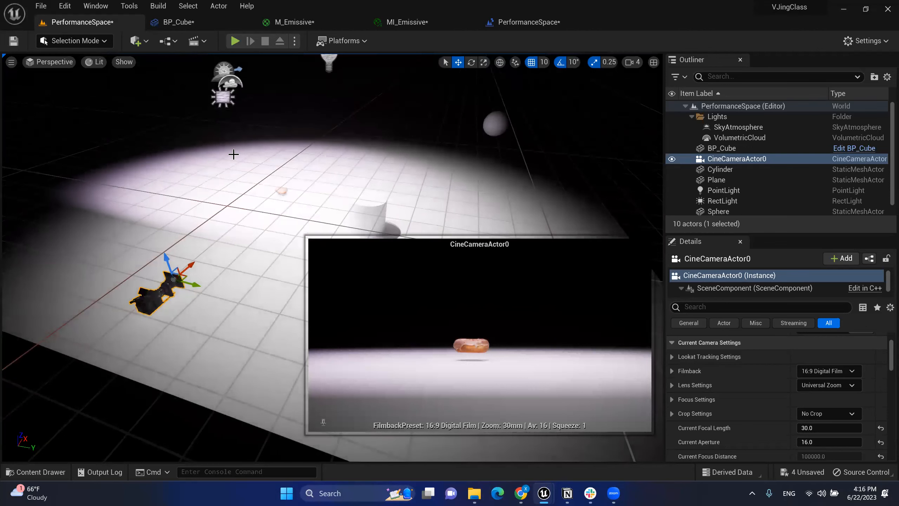
mouse_move(186, 102)
right_mouse_down()
mouse_move(193, 114)
mouse_move(186, 102)
right_mouse_up()
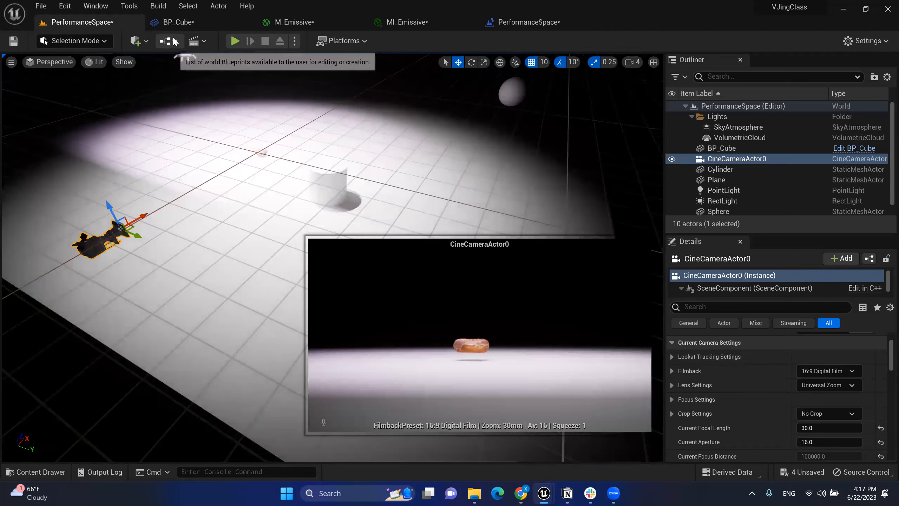
key("w")
right_click_drag(457, 155, 447, 191)
right_click(446, 190)
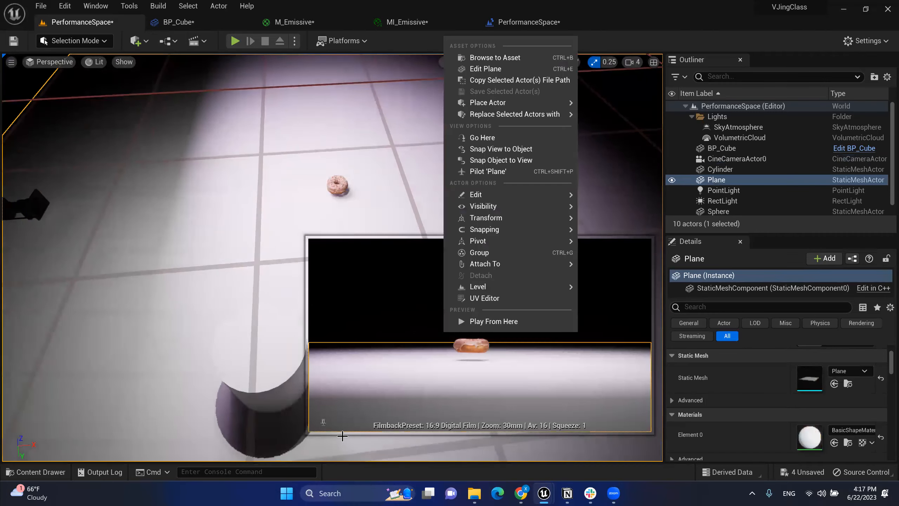
key("Escape")
right_click_drag(311, 194, 301, 136)
key("a")
key("a")
key("d")
key("a")
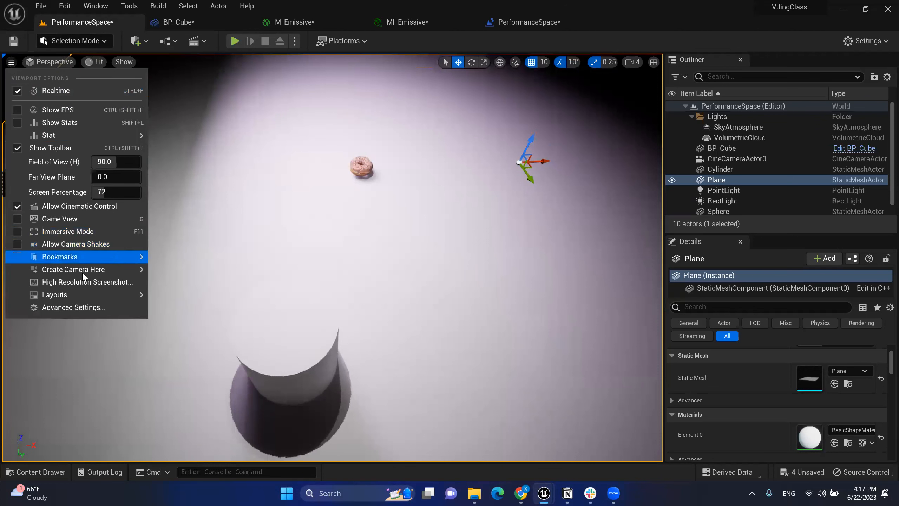
Step: Create CineCameraActor1 at the current view, frame it, and return to the Level Blueprint graph
mouse_move(82, 272)
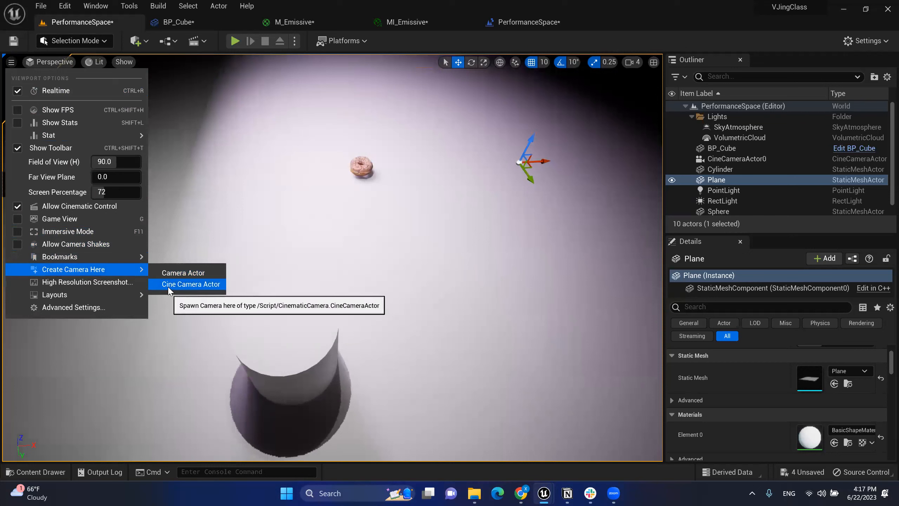
left_click(190, 285)
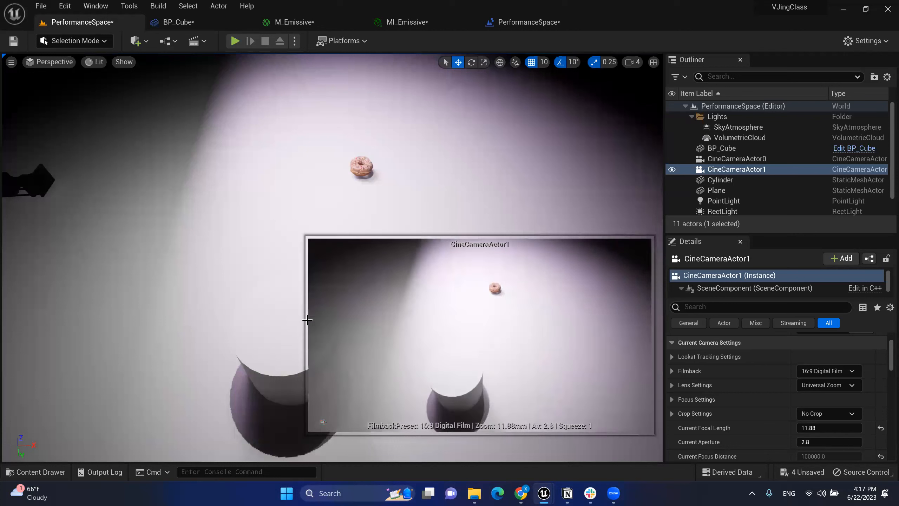
left_click(758, 170)
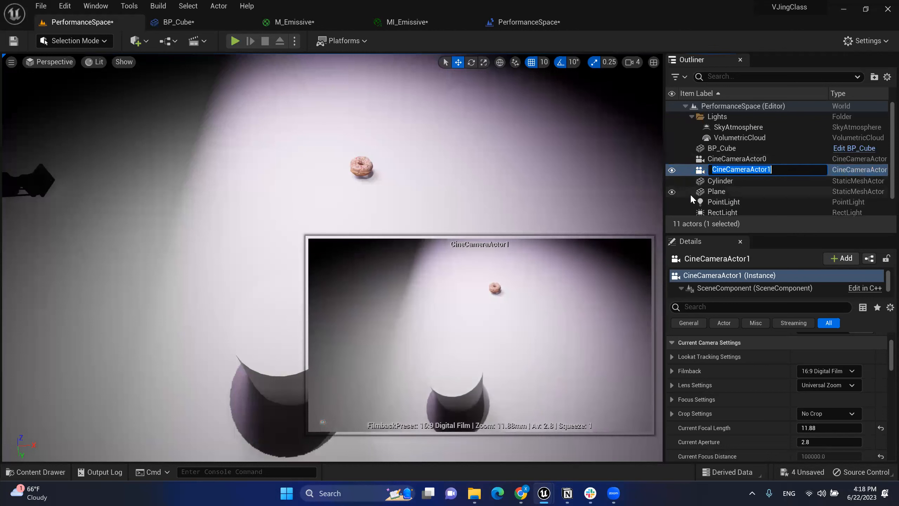
left_click(788, 158)
left_click(761, 170)
key("f")
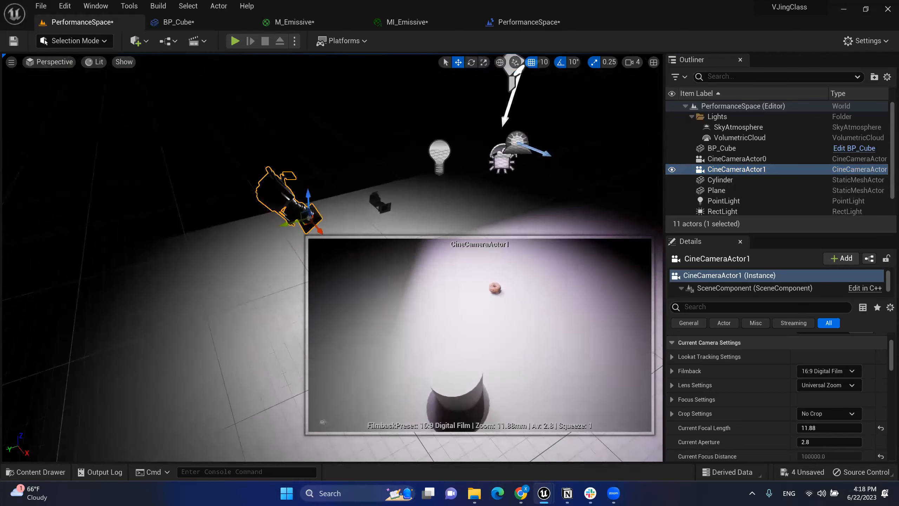
right_click_drag(426, 215, 473, 228)
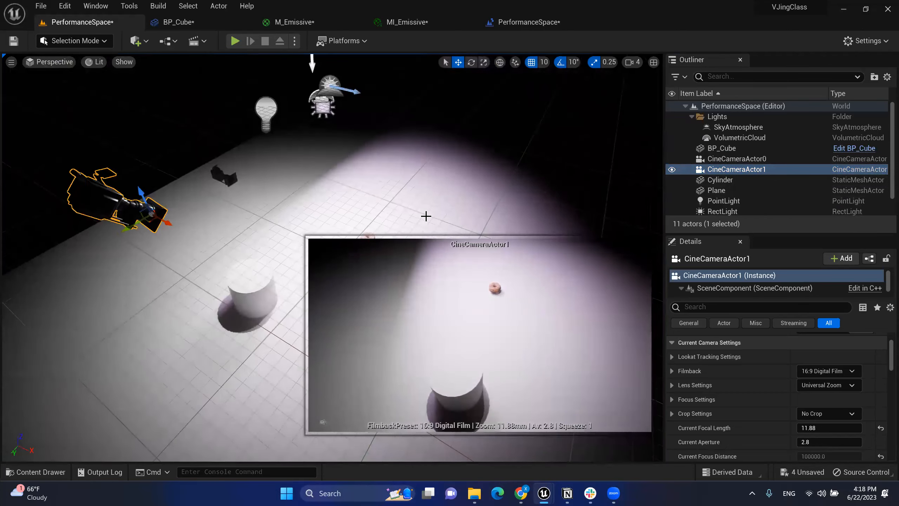
left_click(509, 21)
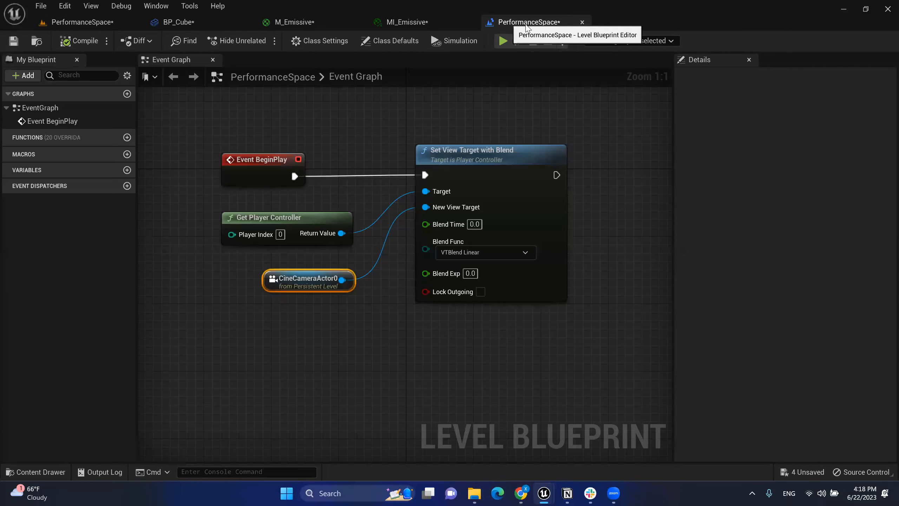
Step: Duplicate the Get Player Controller and Set View Target with Blend nodes, wiring CineCameraActor1 into the copy's New View Target
right_click(347, 369)
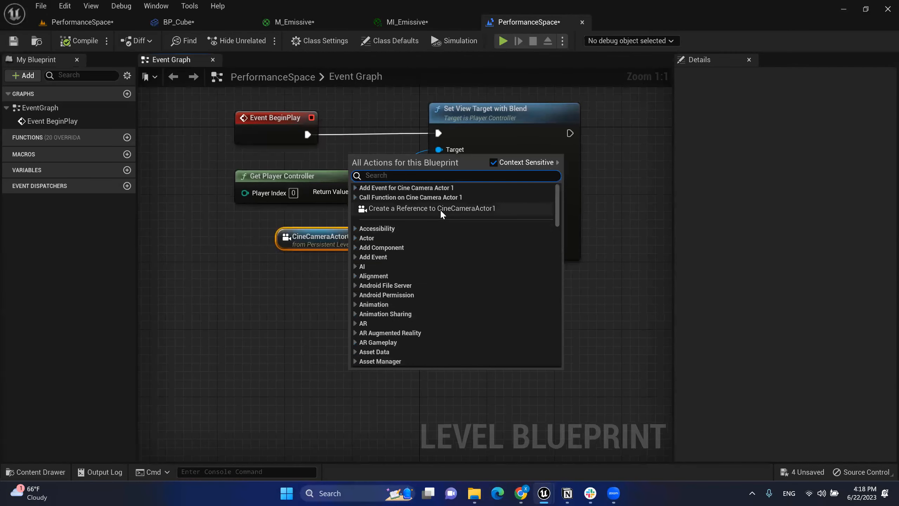
key("Escape")
left_click_drag(400, 366, 290, 391)
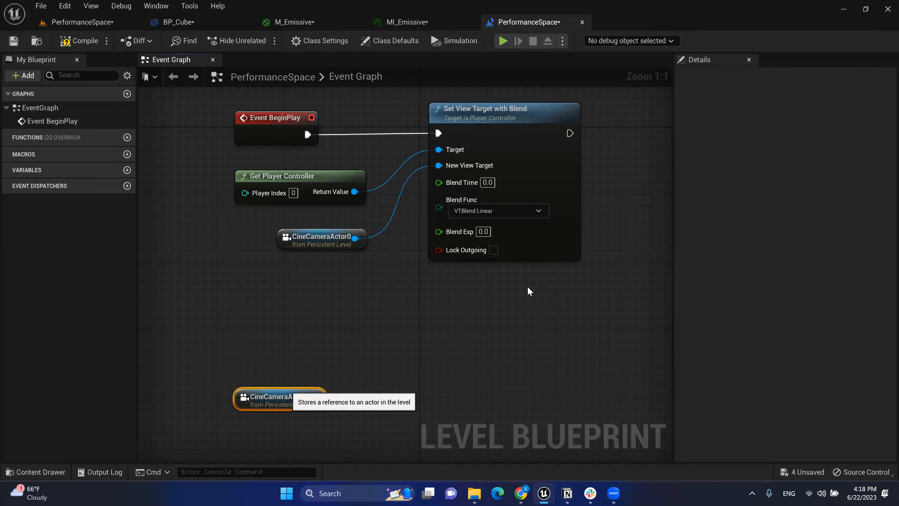
left_click_drag(320, 242, 287, 242)
left_click_drag(188, 166, 555, 207)
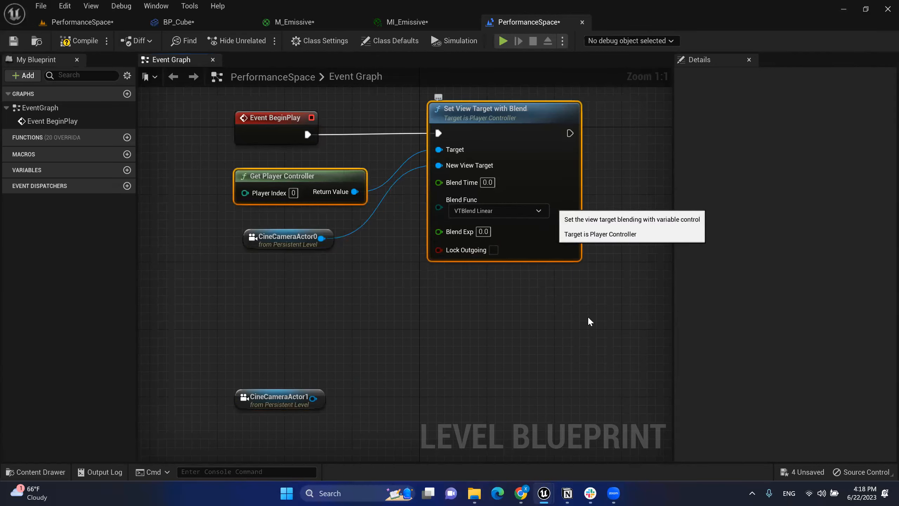
key("ctrl+c")
key("ctrl+v")
left_click_drag(572, 296, 336, 355)
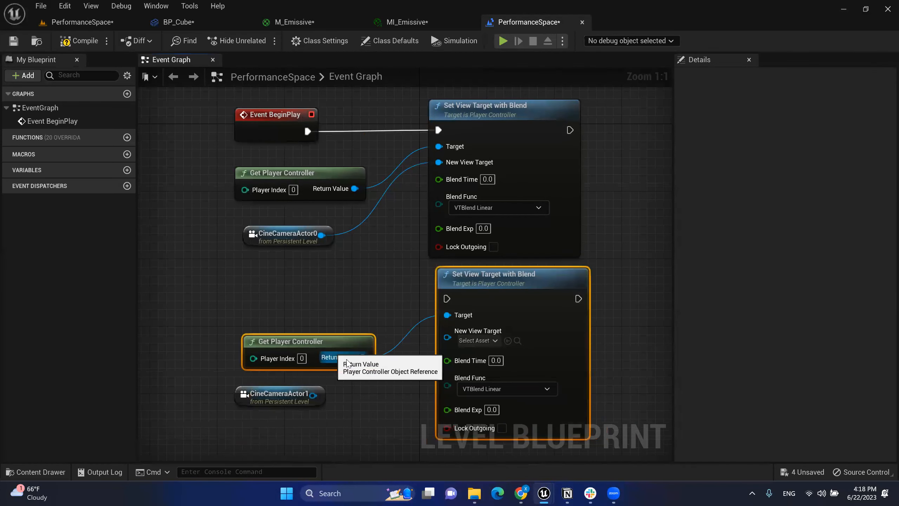
right_click_drag(347, 365, 340, 308)
left_click_drag(305, 340, 446, 281)
Step: Arrange the three CineCameraActor1 view-switch nodes below the original camera nodes
left_click_drag(600, 393, 226, 254)
left_click_drag(457, 230, 442, 301)
left_click(335, 247)
left_click_drag(294, 352, 259, 335)
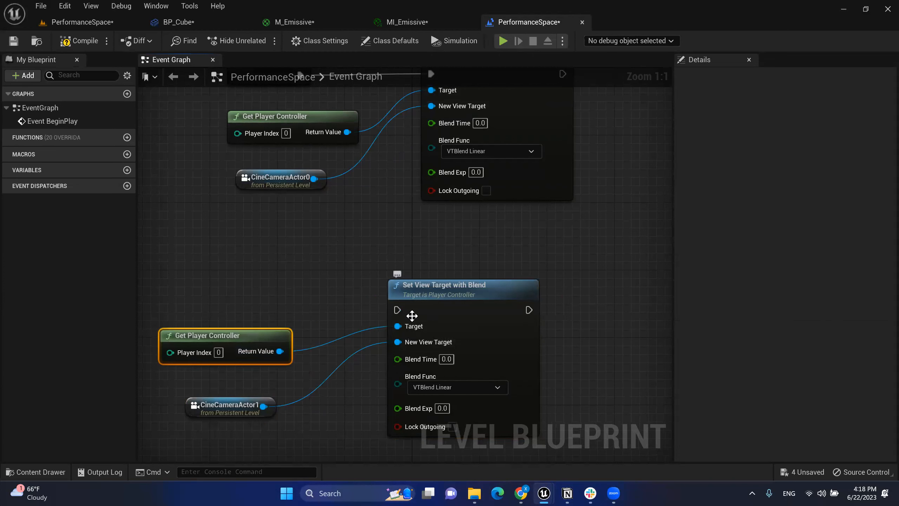
left_click_drag(239, 278, 453, 424)
left_click(221, 406)
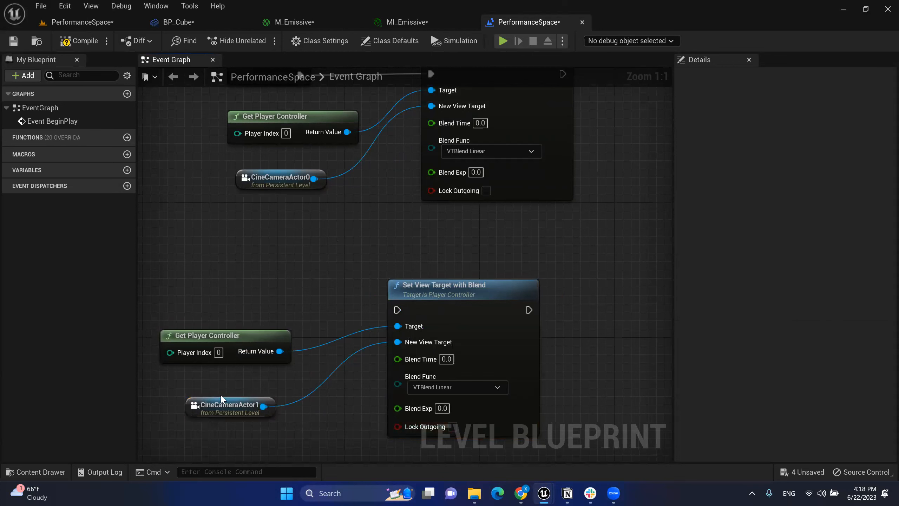
left_click(286, 300)
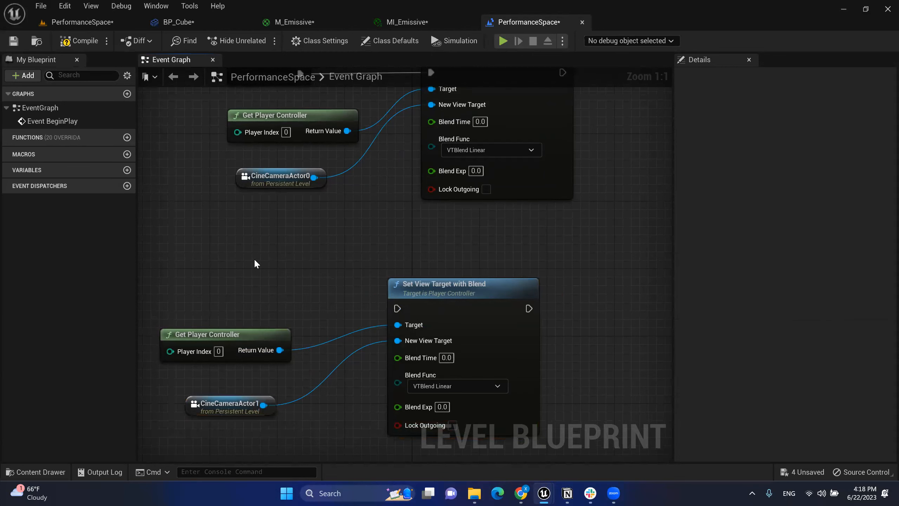
Step: Add a keyboard 2 key event and wire its Pressed pin to the lower Set View Target with Blend
right_click(254, 258)
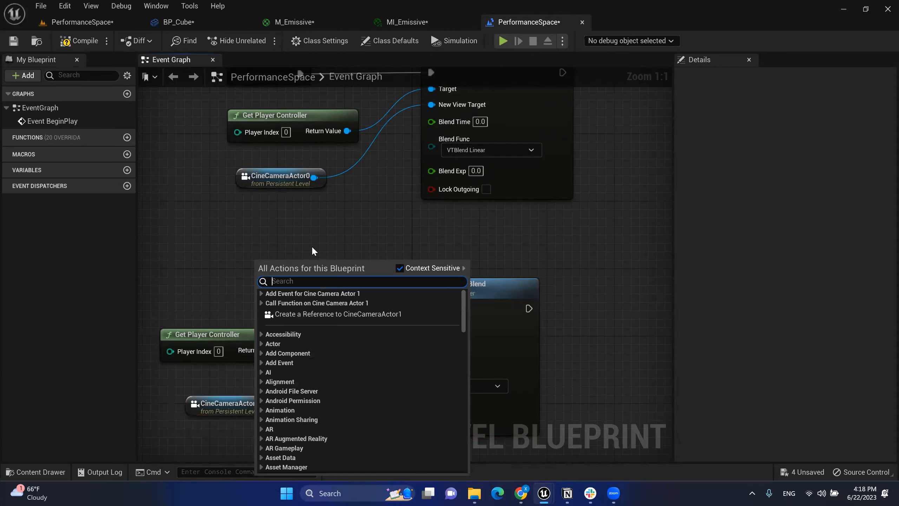
type("2")
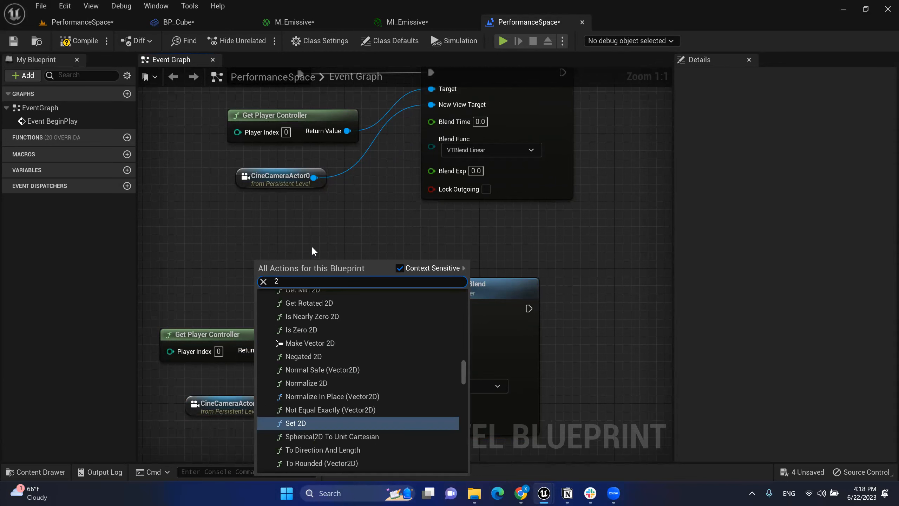
key("BackSpace")
type("keyb")
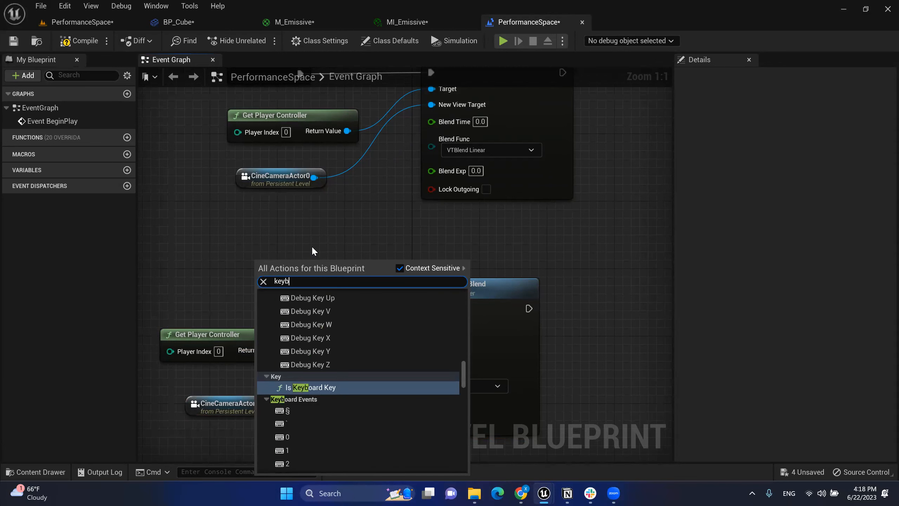
left_click(298, 460)
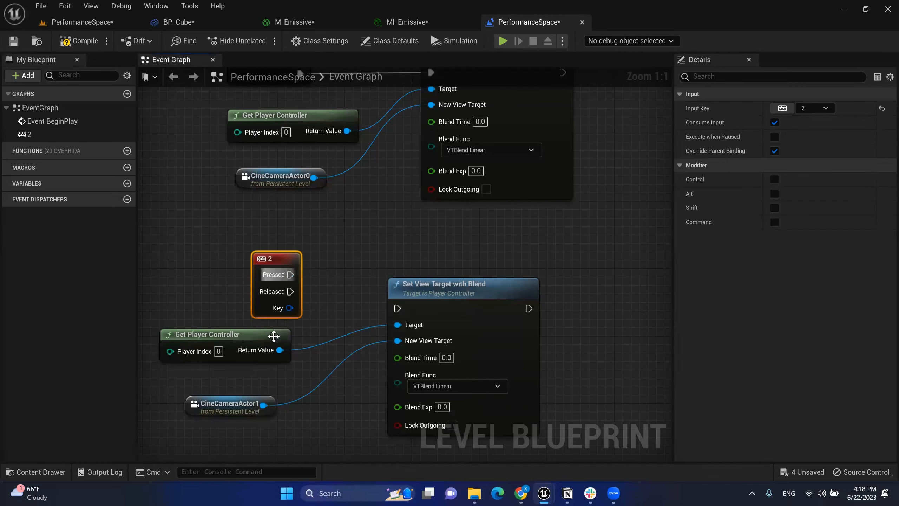
left_click_drag(267, 261, 397, 308)
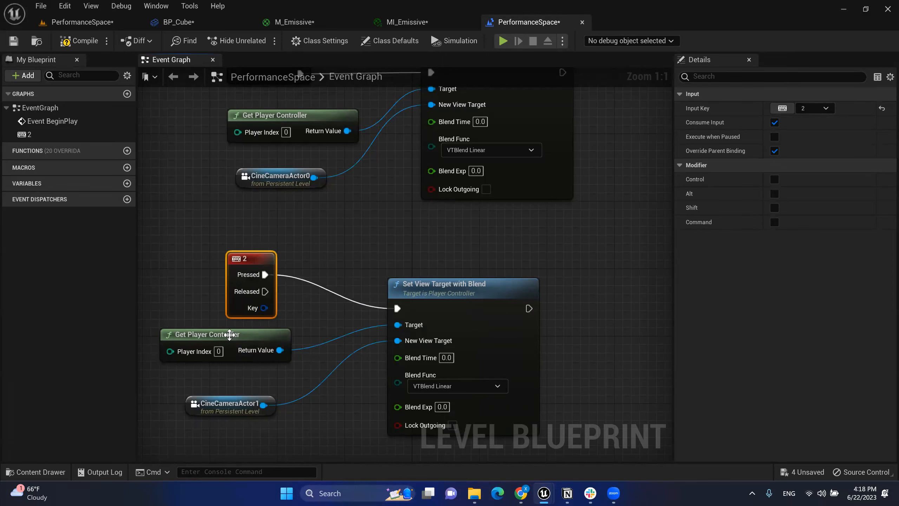
left_click_drag(230, 335, 246, 343)
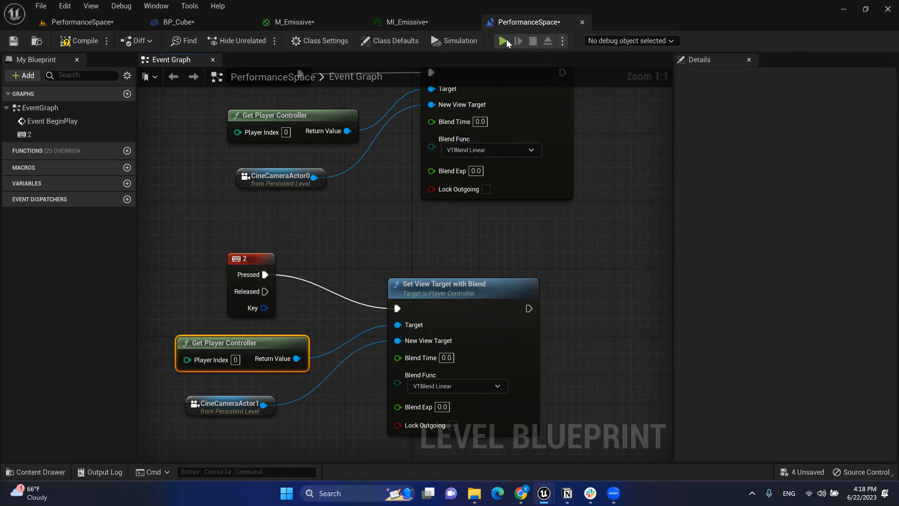
left_click_drag(201, 261, 410, 380)
left_click(284, 394)
left_click(504, 42)
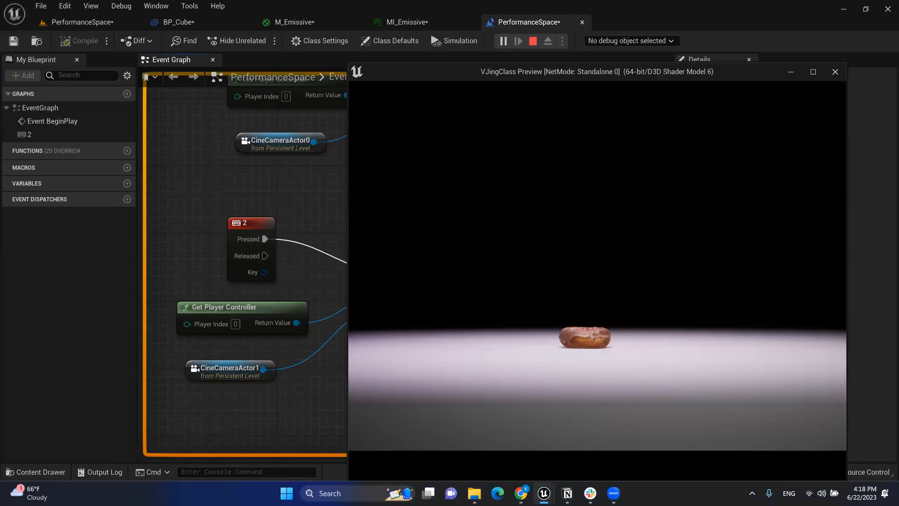
key("2")
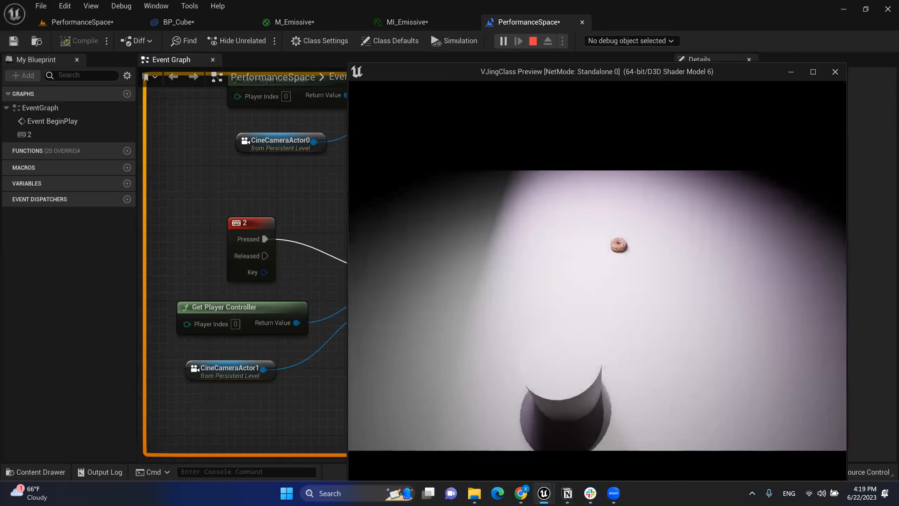
key("Escape")
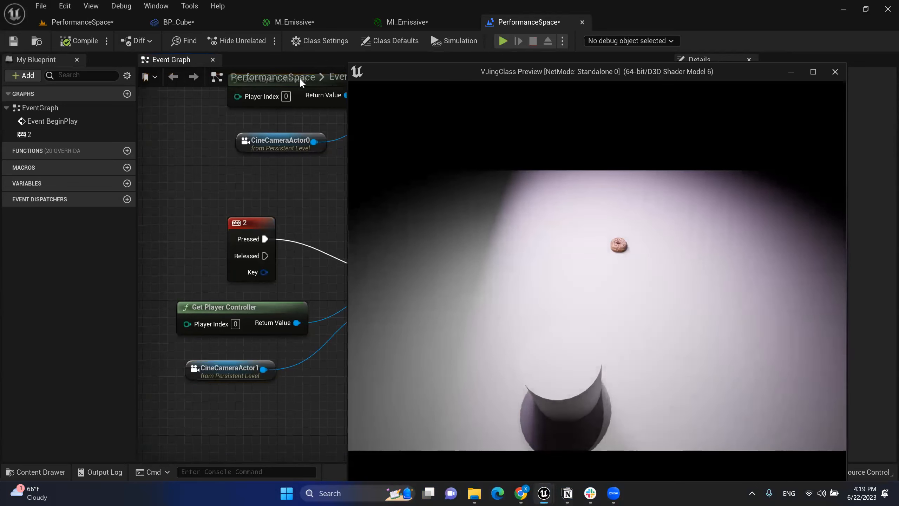
right_click_drag(369, 186, 358, 378)
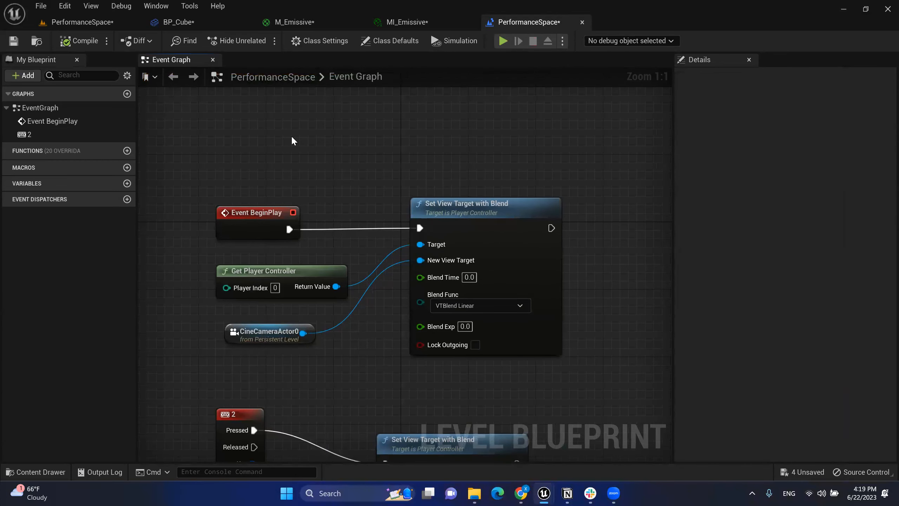
Step: Add a 'keyboard 1' key event and wire its Pressed pin to the upper Set View Target with Blend
right_click(292, 138)
type("1")
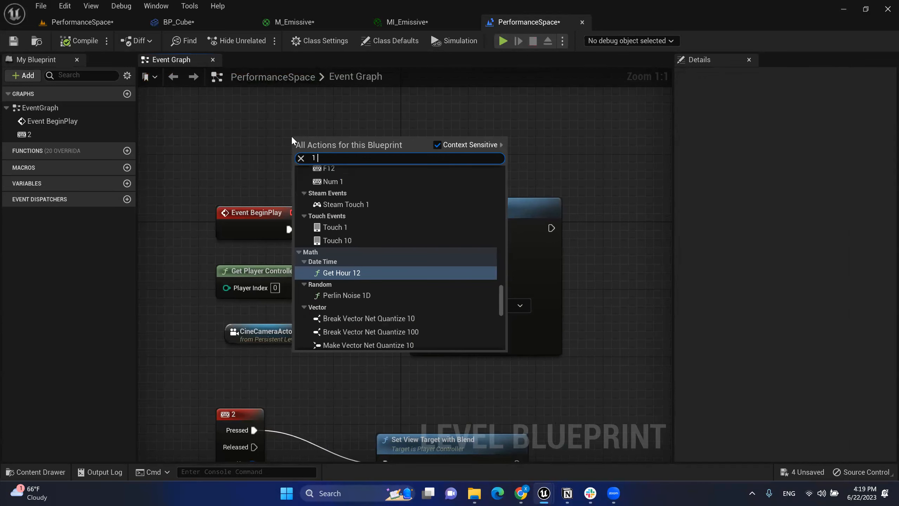
key("BackSpace")
type("k")
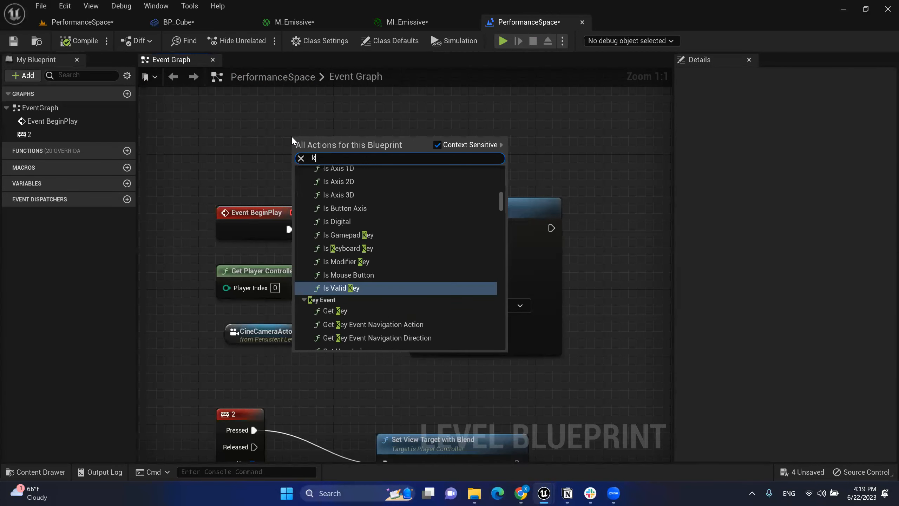
type("eyboard 1")
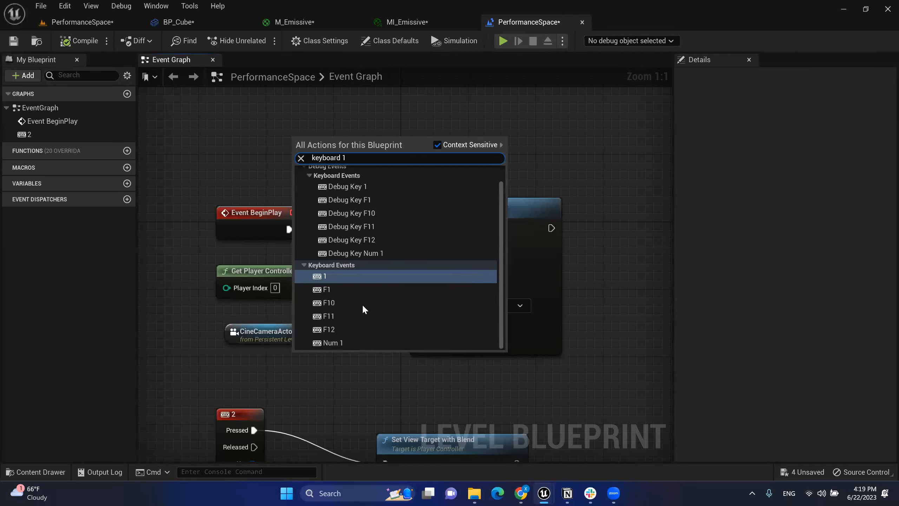
key("Return")
left_click_drag(303, 143, 421, 229)
left_click_drag(301, 128, 275, 128)
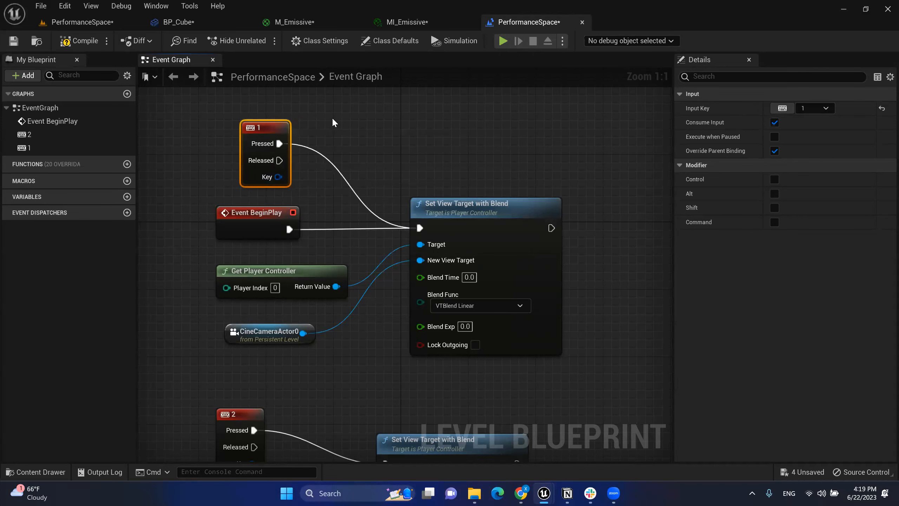
Step: Select the node groups of the 2 key and 1 key camera setups in the graph
left_click(332, 122)
right_click_drag(250, 217, 264, 170)
left_click(263, 170)
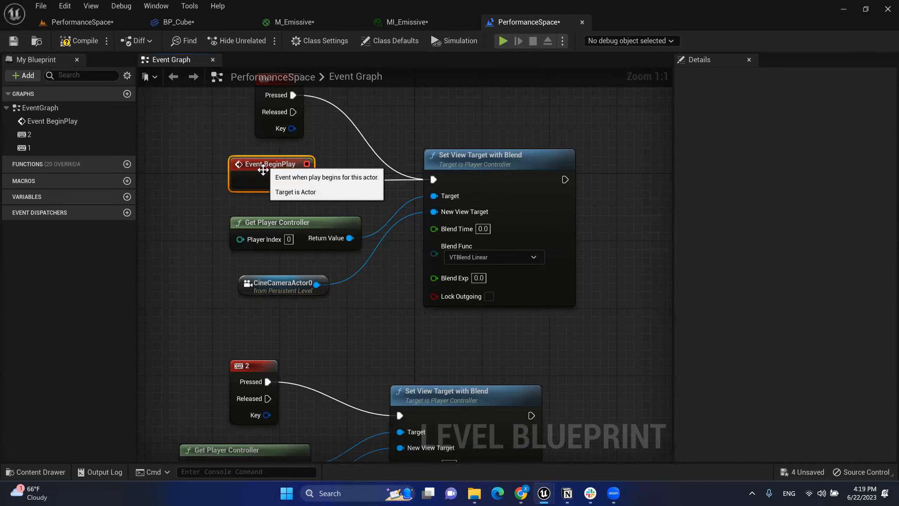
left_click(330, 187)
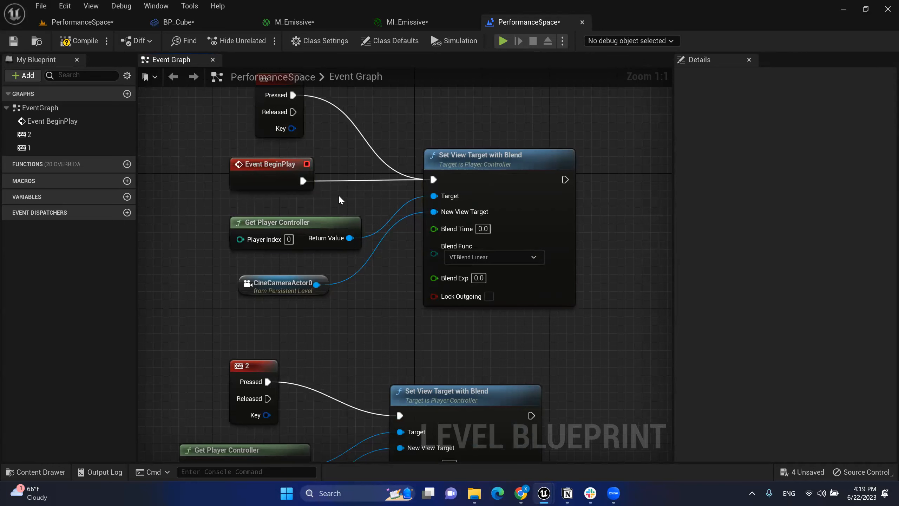
left_click(487, 168)
right_click_drag(425, 140, 413, 163)
left_click_drag(418, 139, 588, 359)
left_click(588, 360)
right_click_drag(588, 361, 579, 306)
left_click_drag(222, 323, 453, 407)
left_click(374, 266)
right_click_drag(373, 266, 382, 341)
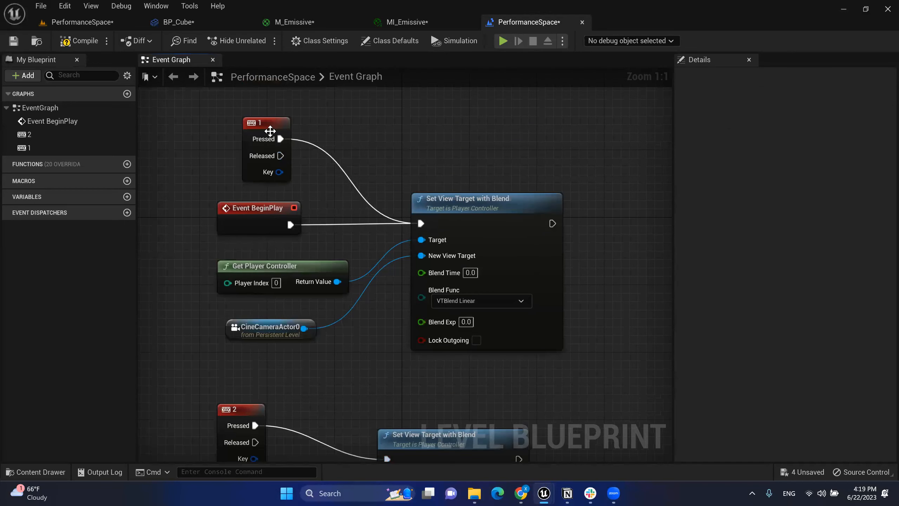
left_click(270, 130)
left_click_drag(205, 123, 534, 372)
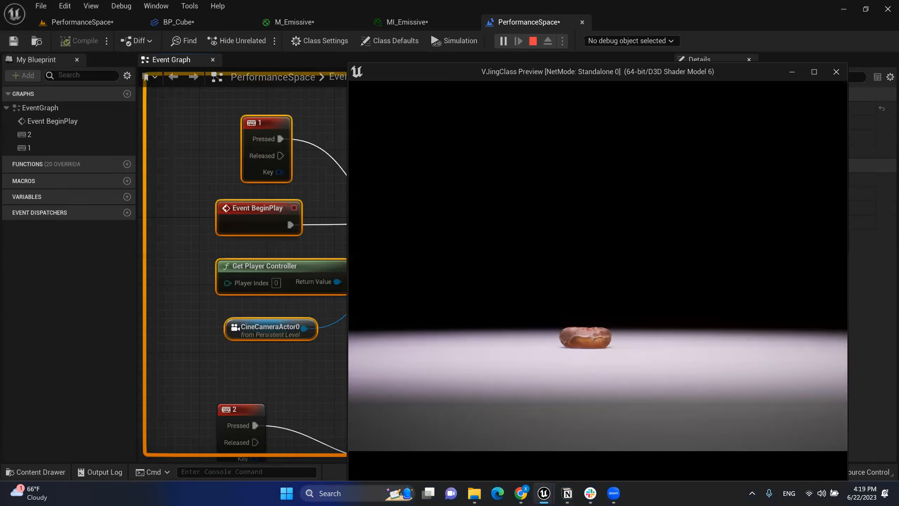
Step: Toggle twice between the overhead camera (2) and low donut camera (1), then end play
key("2")
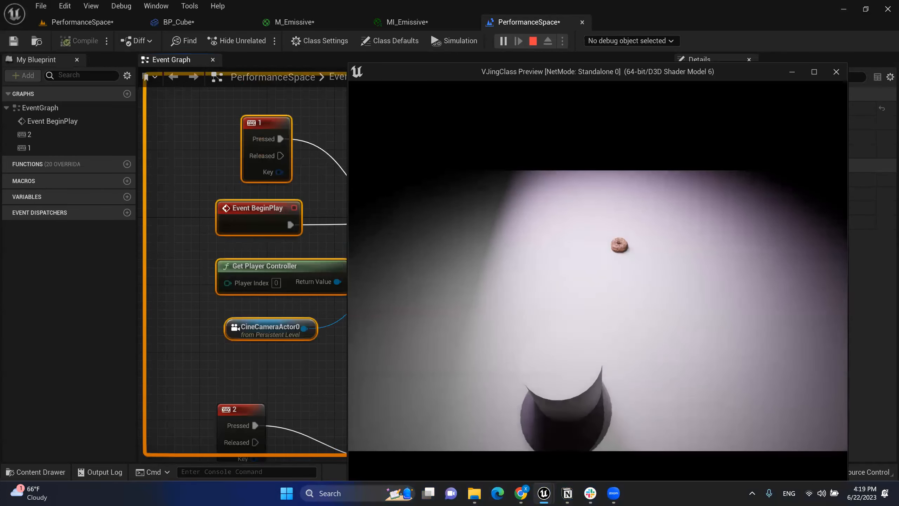
key("1")
key("2")
key("1")
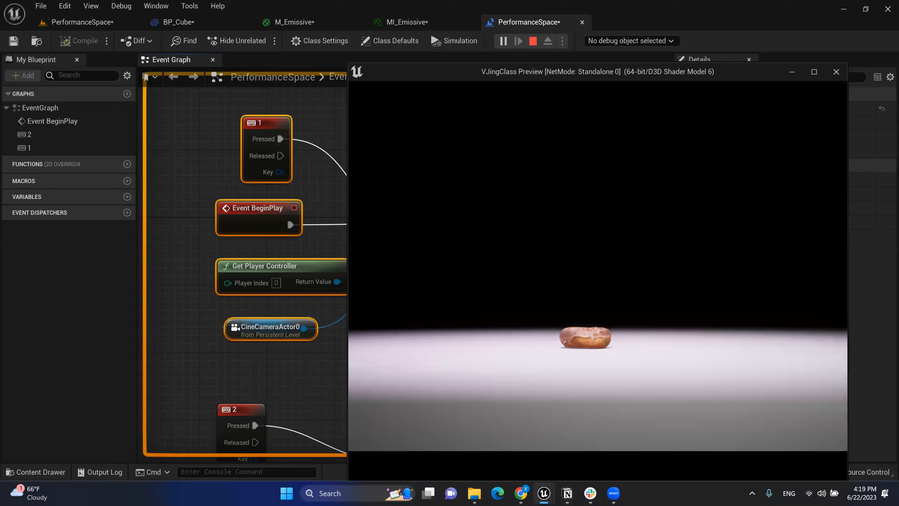
key("Escape")
right_click_drag(392, 233, 352, 179)
left_click(337, 204)
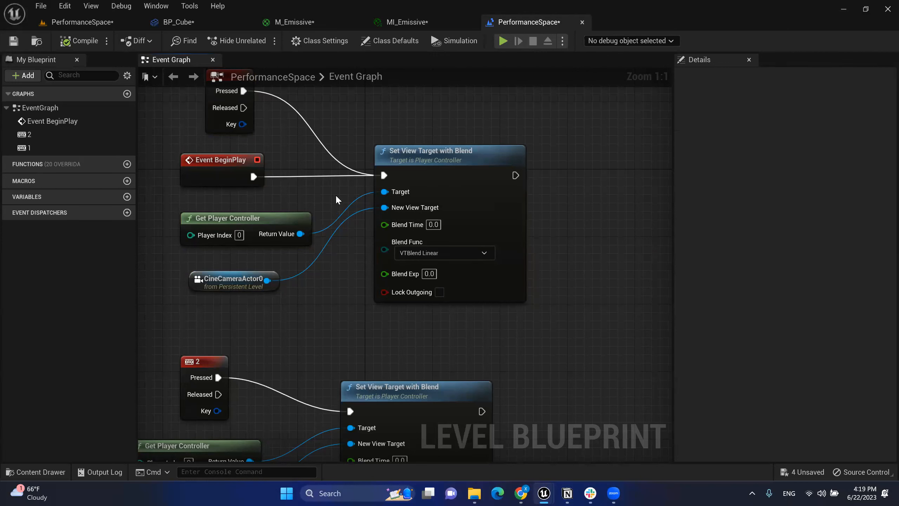
left_click(113, 21)
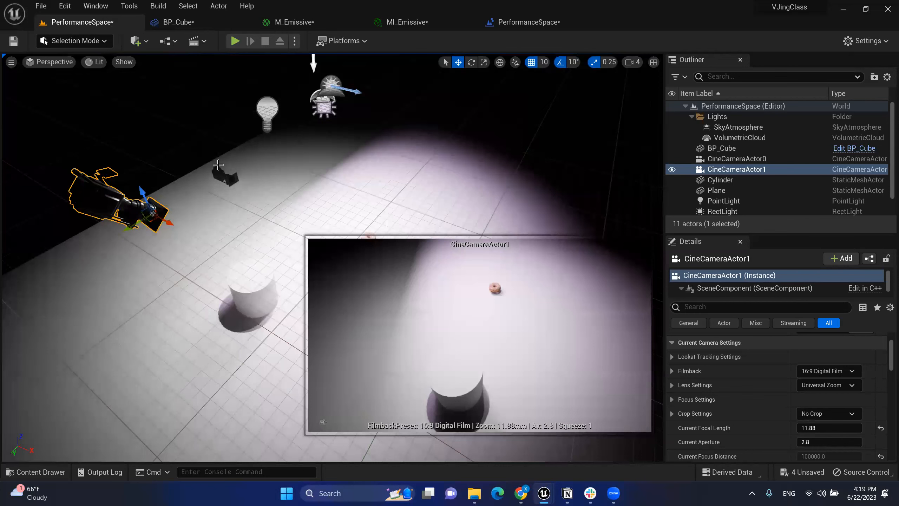
left_click(226, 176)
left_click(116, 194)
left_click(529, 22)
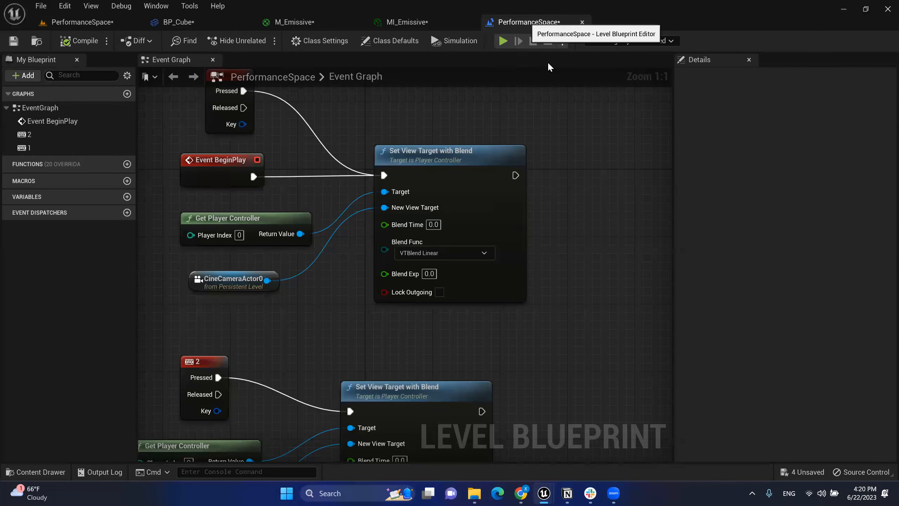
right_click(614, 176)
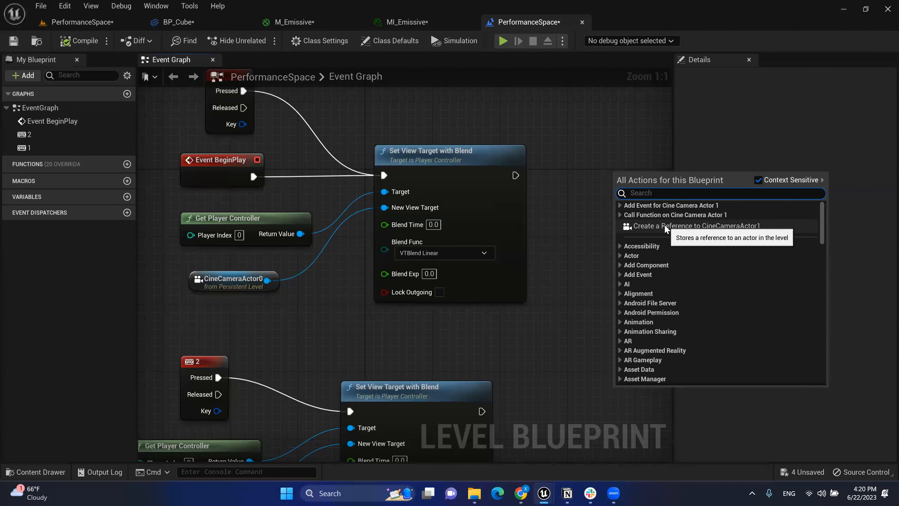
left_click(582, 127)
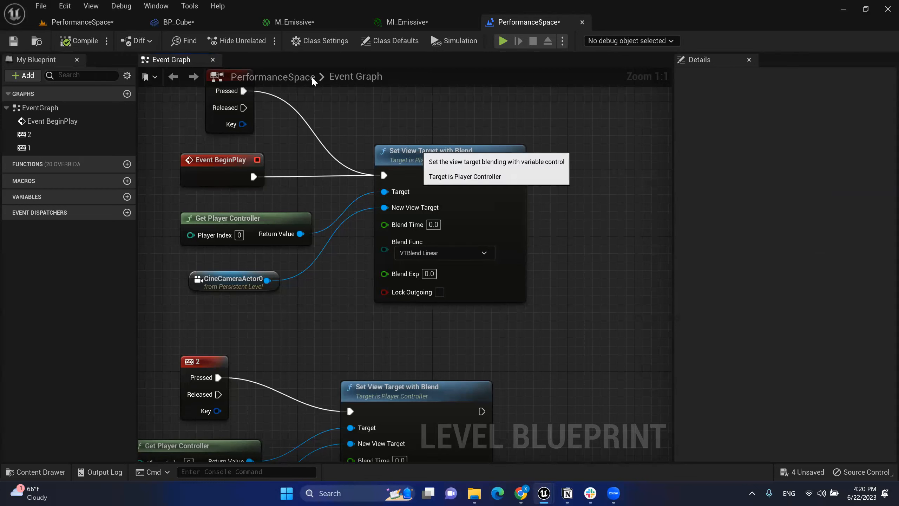
left_click(221, 22)
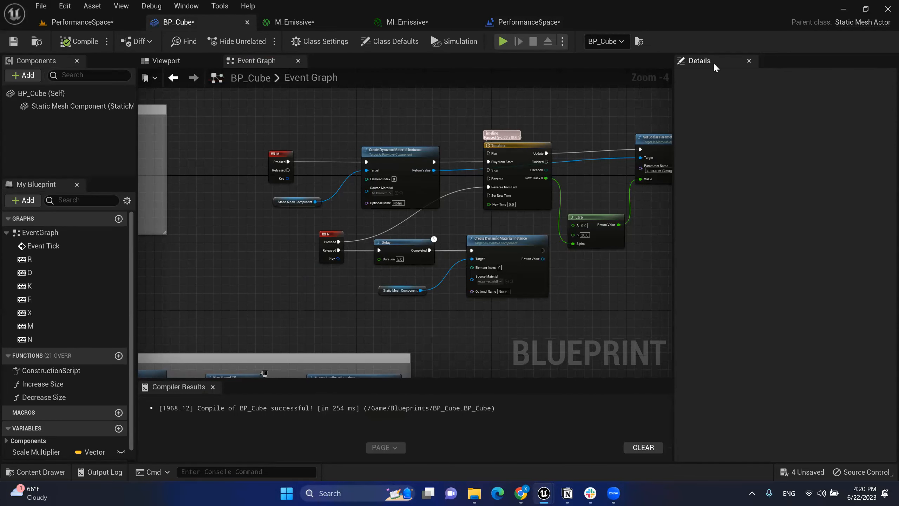
left_click(524, 22)
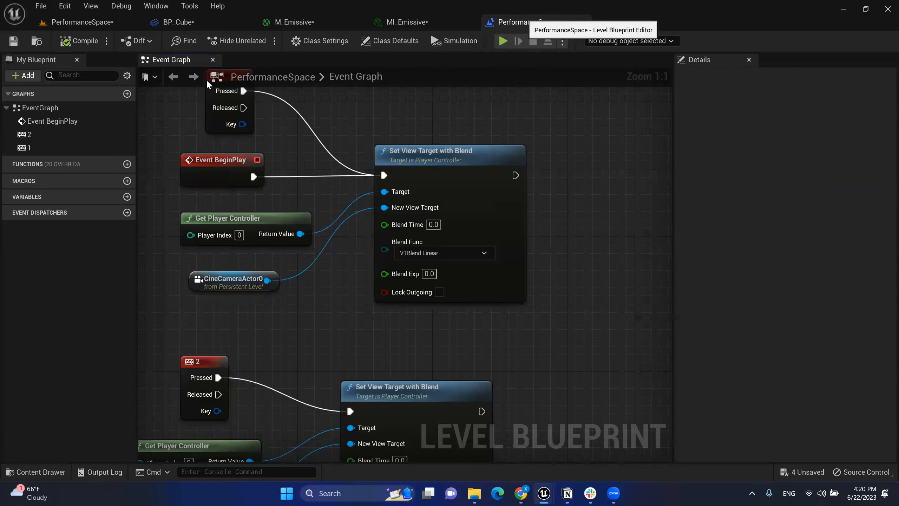
left_click(80, 24)
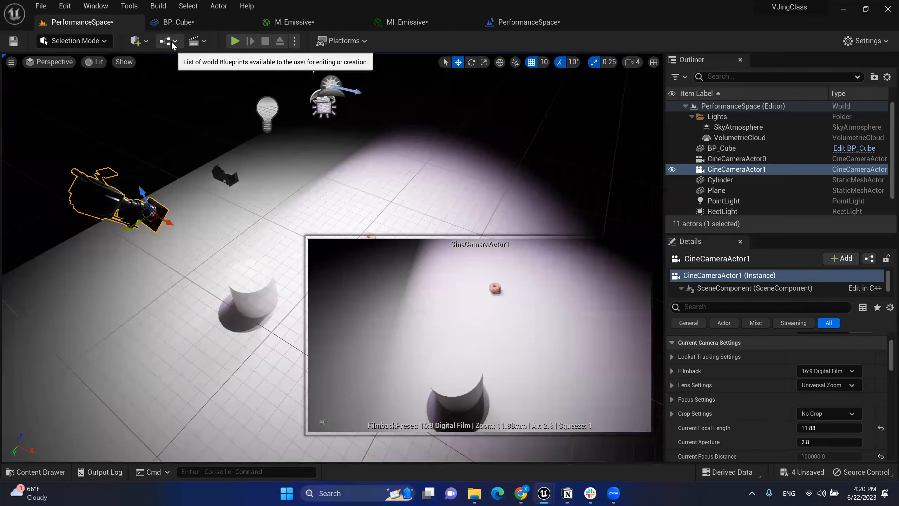
left_click(170, 40)
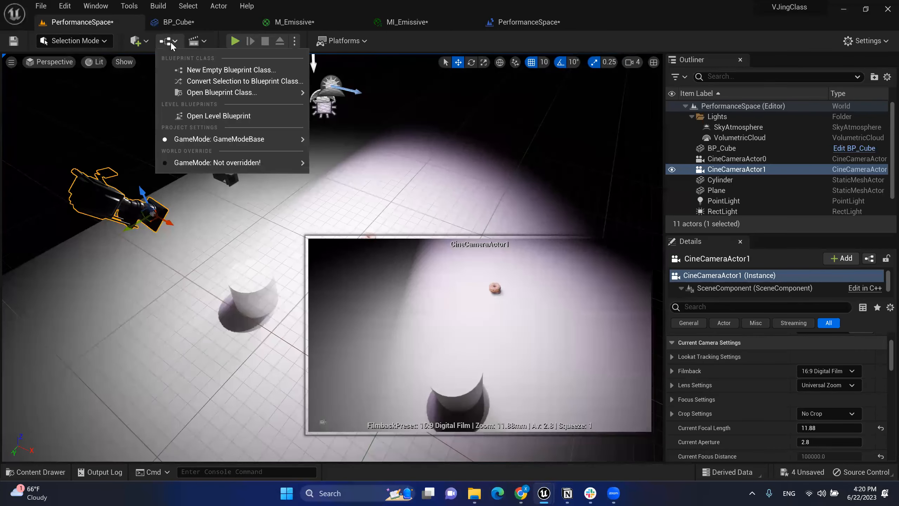
left_click(198, 117)
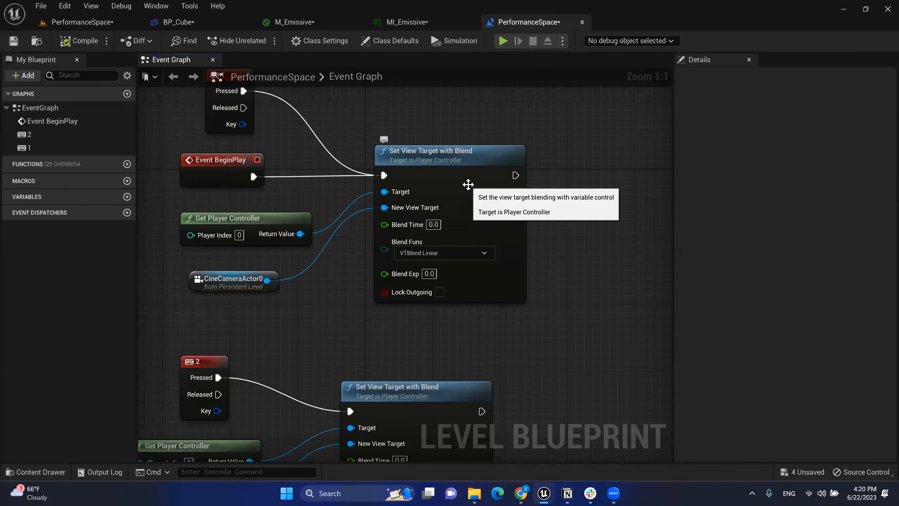
Step: Pan to the lower view-switch nodes, then check CineCameraActor0's donut preview in PerformanceSpace
right_click_drag(584, 239, 580, 208)
right_click_drag(581, 207, 564, 192)
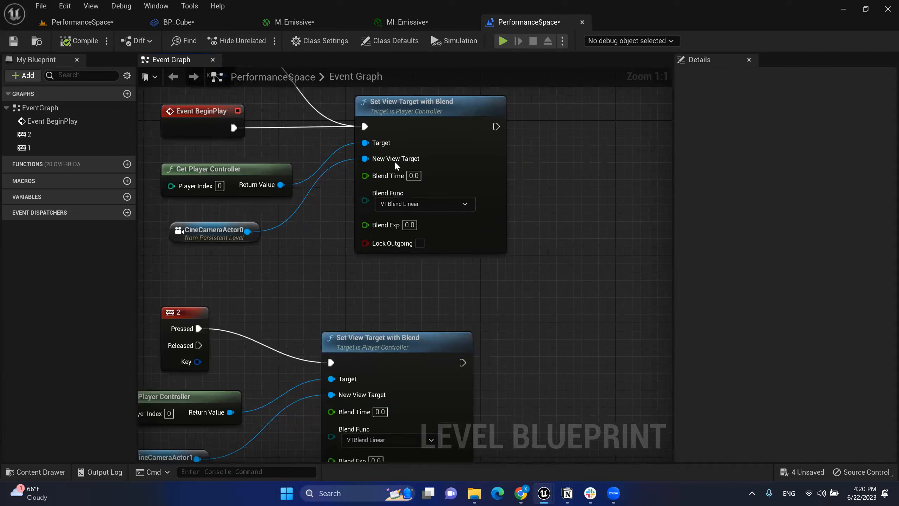
right_click_drag(518, 223, 509, 192)
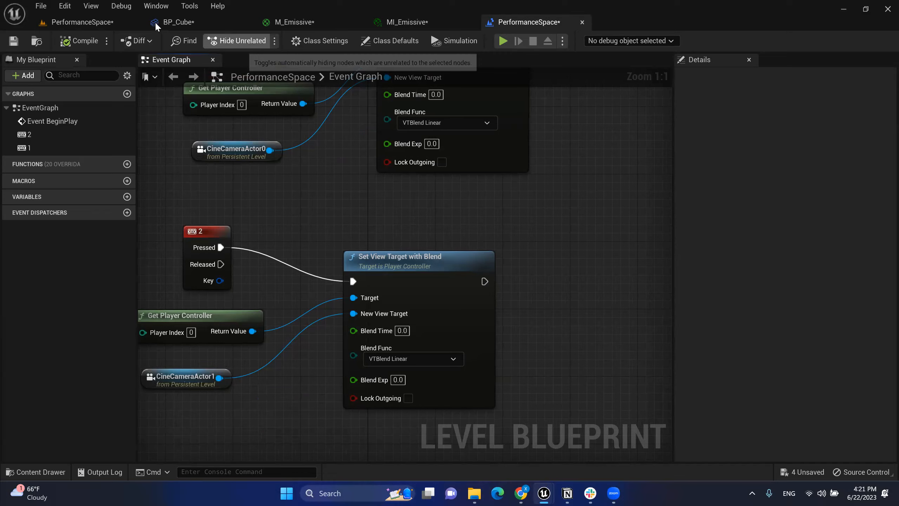
left_click(122, 22)
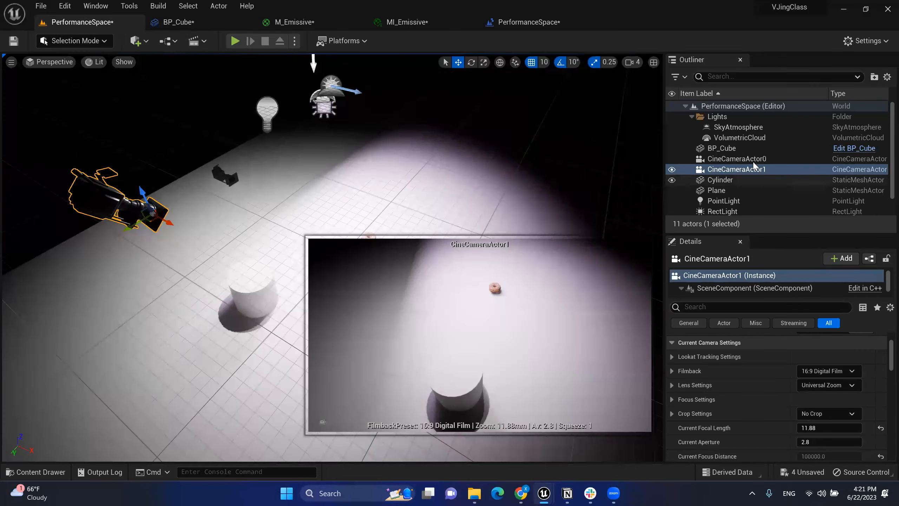
left_click(234, 181)
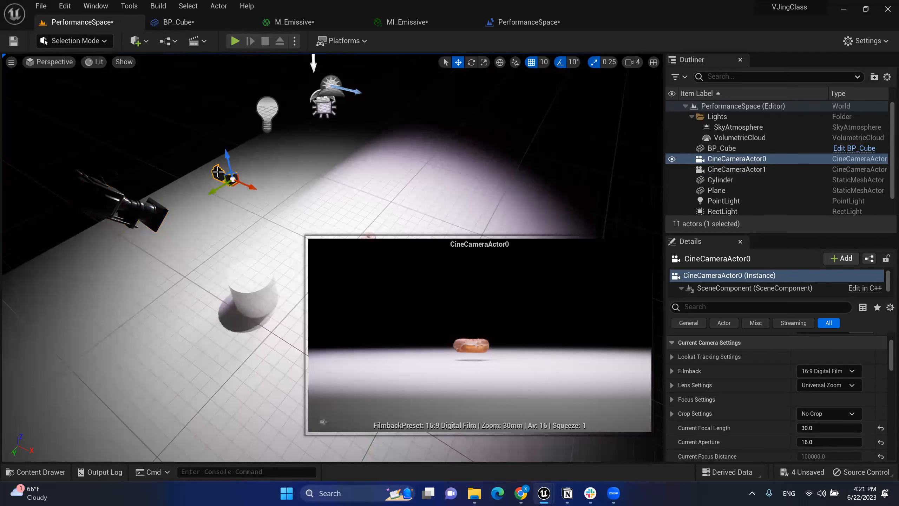
left_click(527, 23)
Step: Bring up the All Actions for this Blueprint menu on empty Event Graph space
right_click(629, 182)
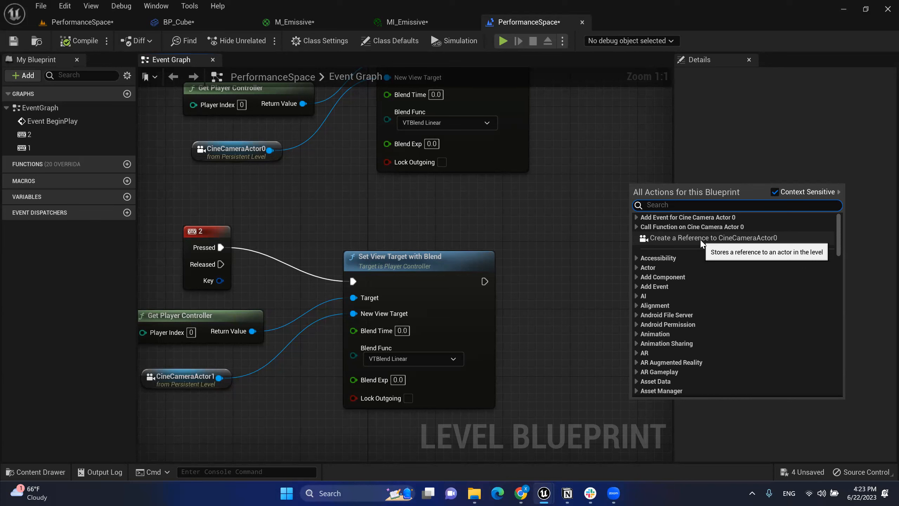
Step: Set Blend Time to 5.0 on both the upper and lower Set View Target with Blend nodes
left_click(458, 219)
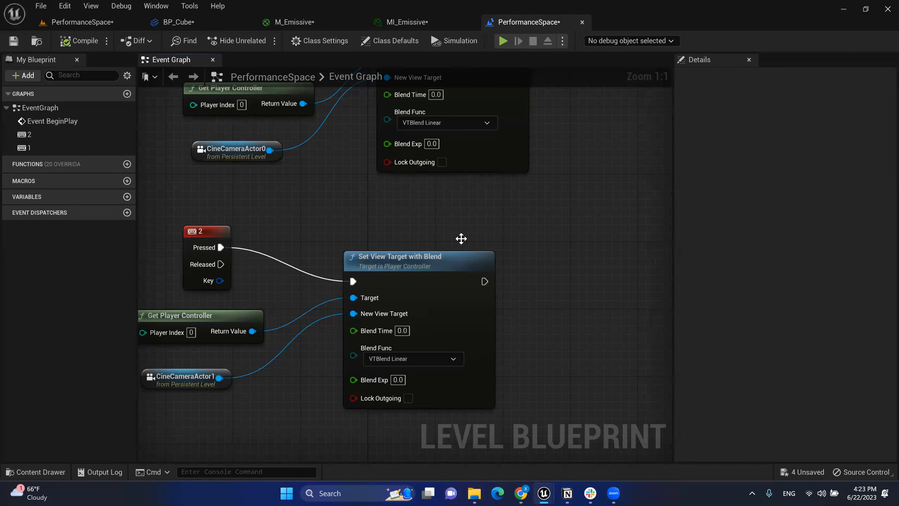
left_click_drag(439, 263, 463, 228)
right_click_drag(475, 152, 499, 238)
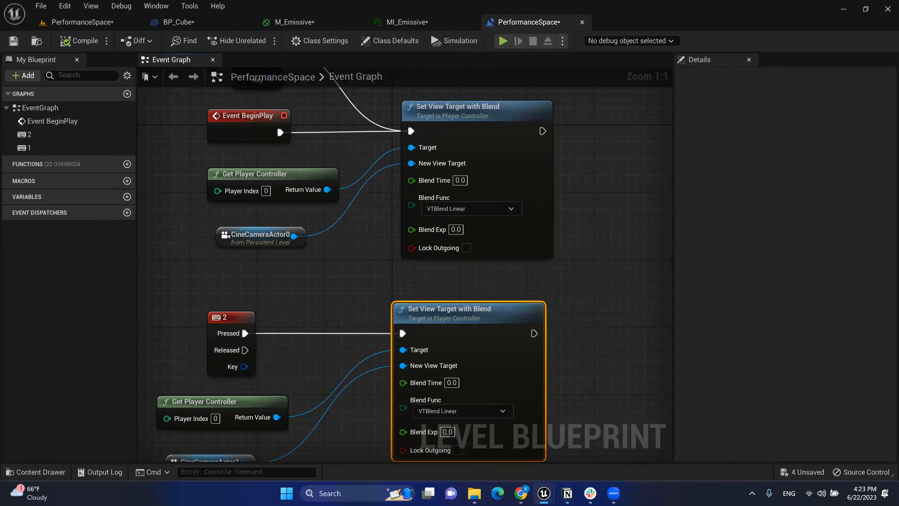
right_click_drag(481, 187, 472, 174)
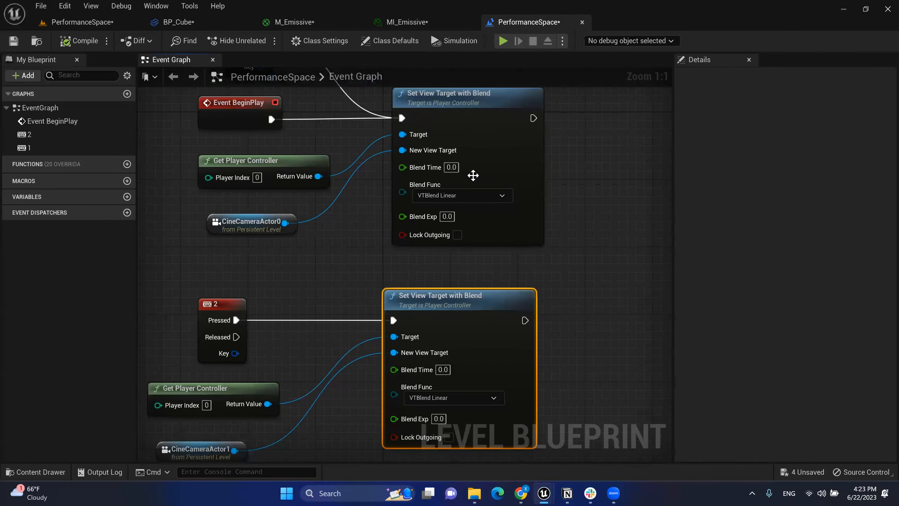
left_click(450, 167)
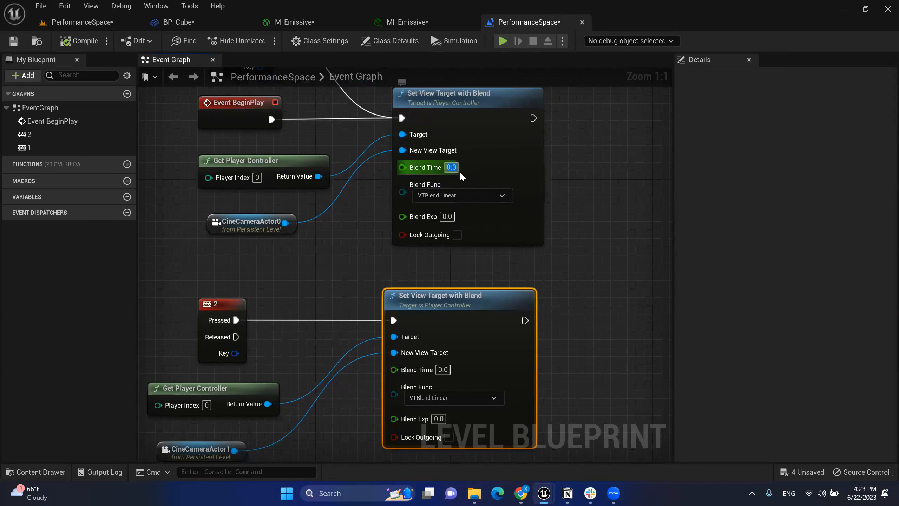
type("5")
left_click(606, 245)
mouse_move(608, 276)
right_mouse_down()
mouse_move(613, 285)
mouse_move(613, 260)
right_mouse_up()
left_click(446, 353)
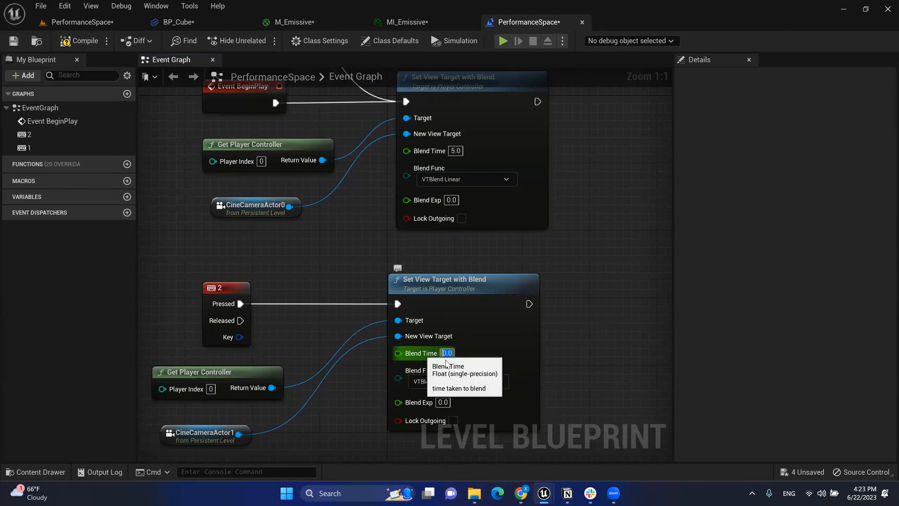
type("5")
left_click(557, 261)
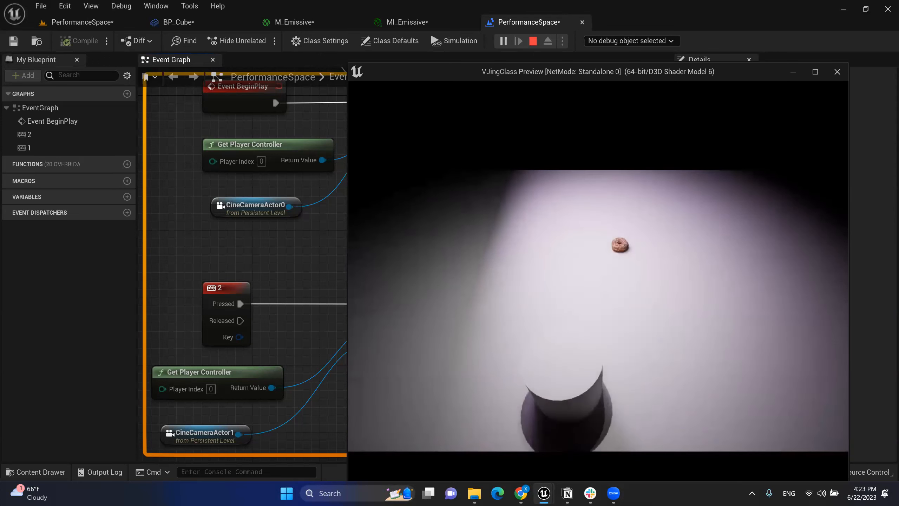
Step: Stop the preview and reset Blend Time to 0.0 on both Set View Target with Blend nodes
key("Escape")
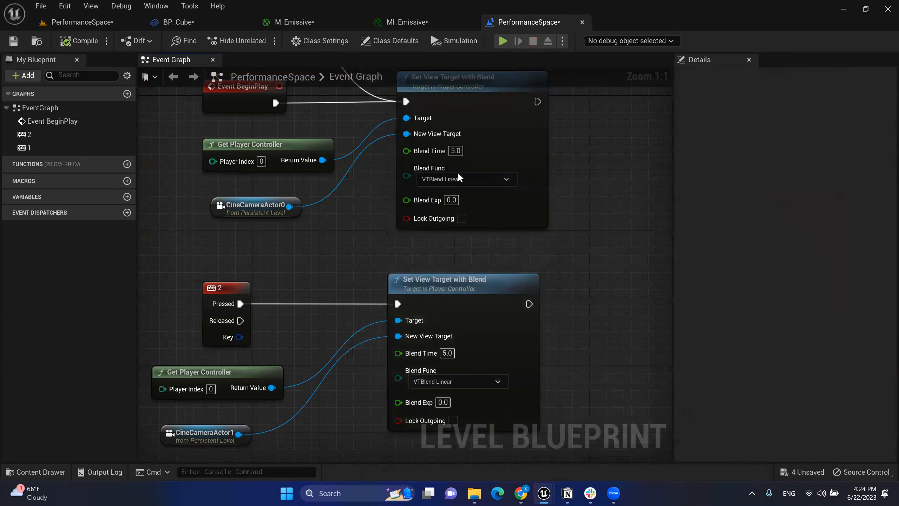
left_click_drag(461, 151, 434, 145)
type("0")
left_click(566, 300)
left_click_drag(453, 354, 441, 352)
type("0")
key("Return")
right_click_drag(550, 223, 581, 326)
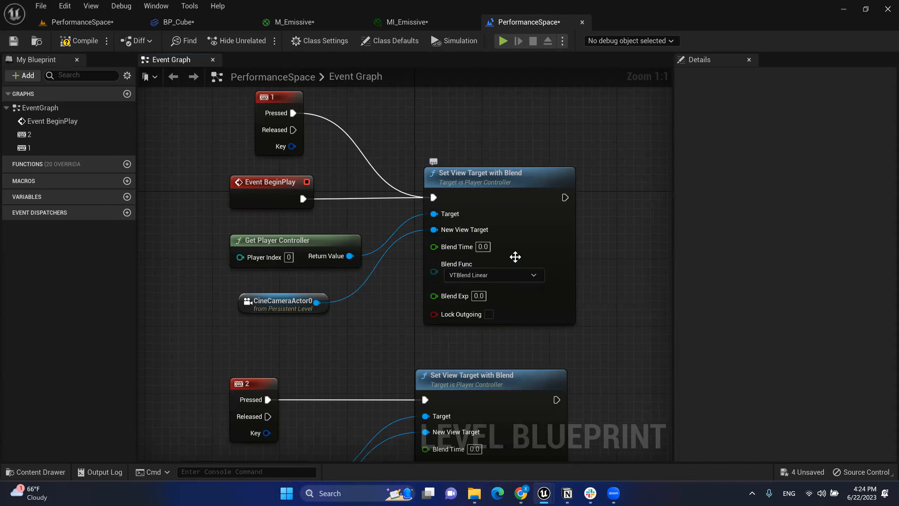
Step: Compile the level blueprint and return to the PerformanceSpace level viewport
left_click(80, 41)
left_click(14, 41)
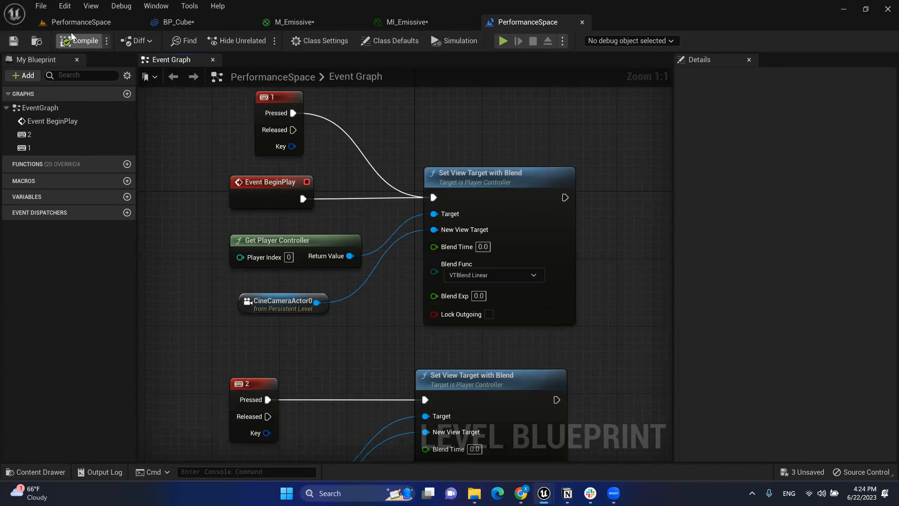
left_click(81, 23)
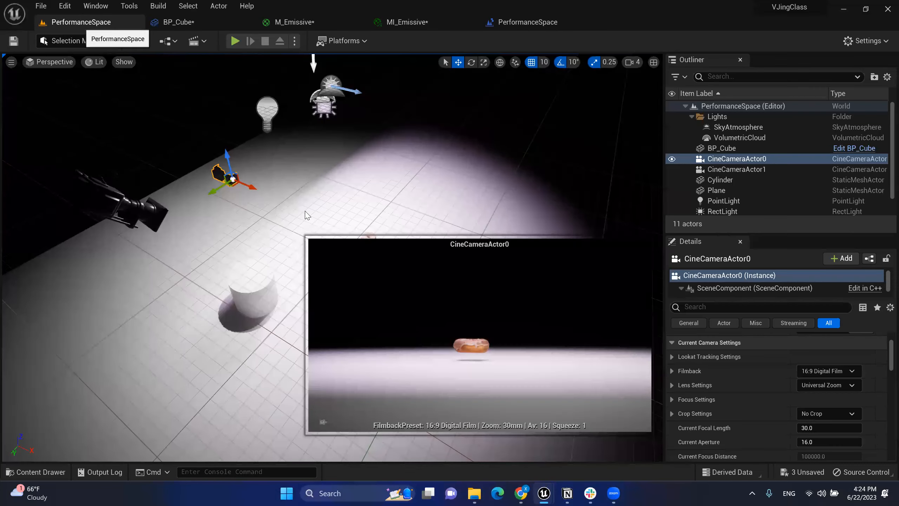
mouse_move(248, 212)
right_mouse_down()
mouse_move(248, 230)
mouse_move(216, 194)
mouse_move(221, 212)
mouse_move(233, 202)
right_mouse_up()
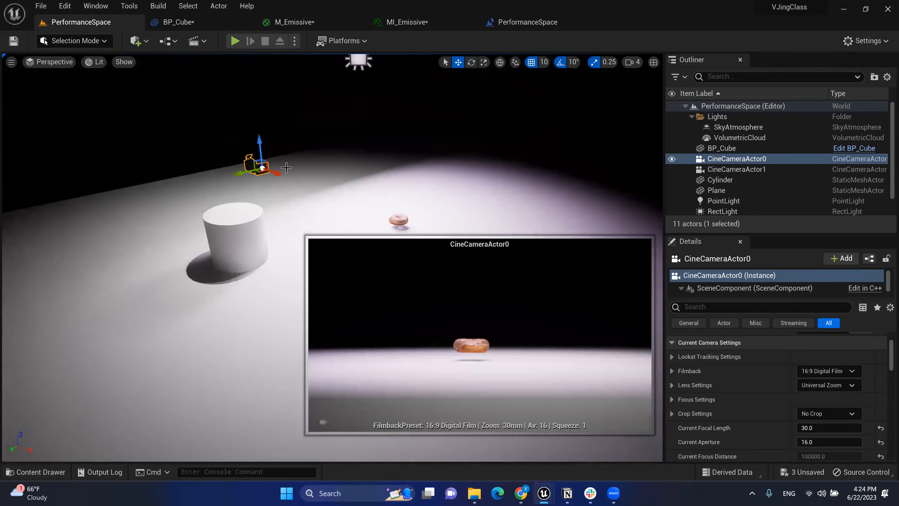
left_click(296, 41)
left_click(296, 40)
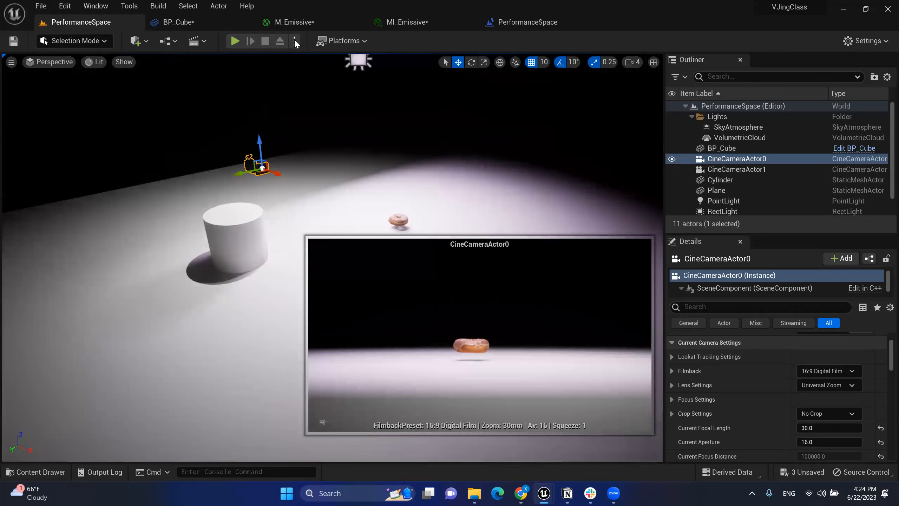
Step: Add a Level Sequence from the Cinematics menu and save it as 'CameraTrack'
left_click(203, 42)
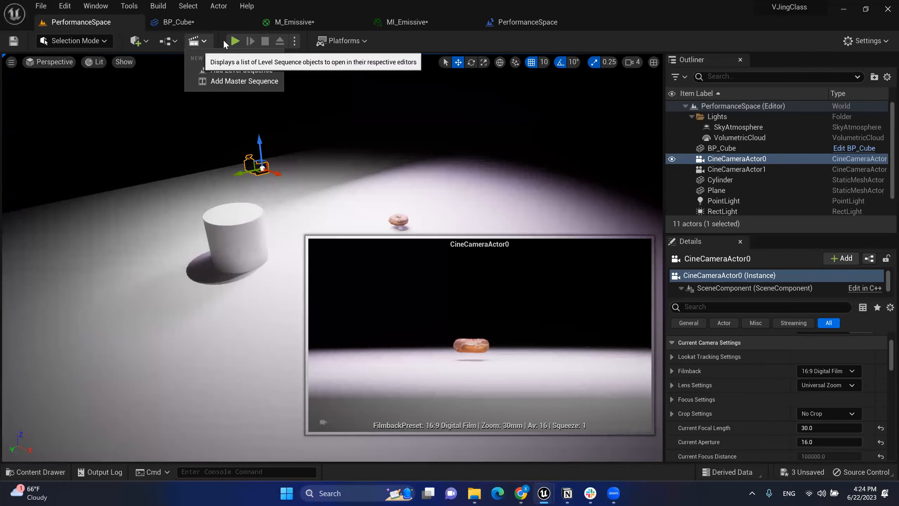
left_click(249, 71)
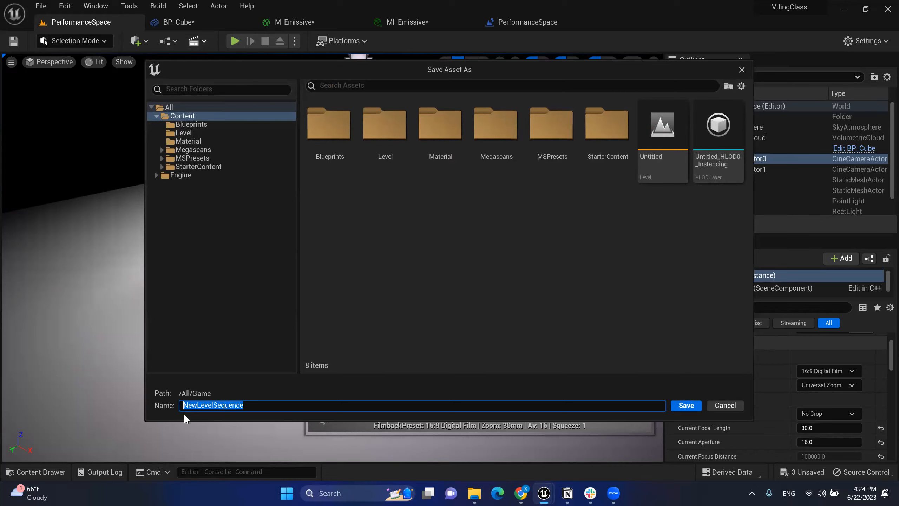
type("S")
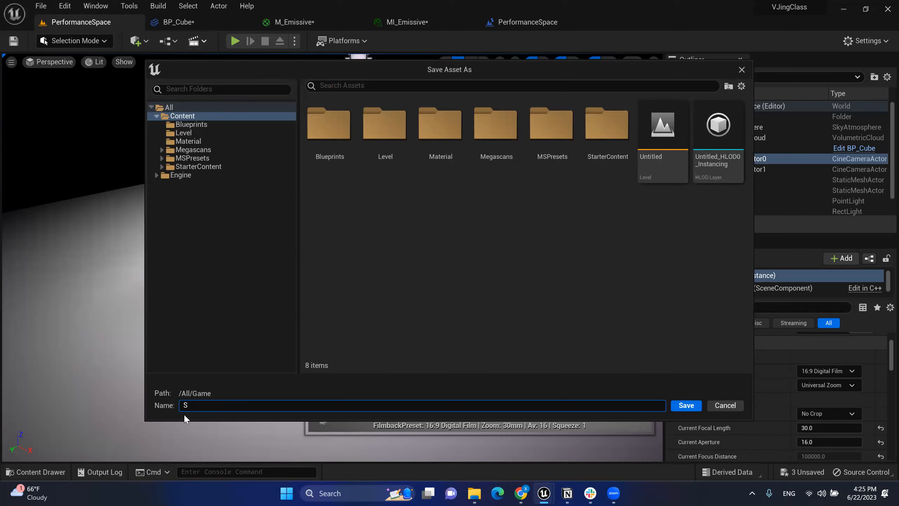
key("BackSpace")
type("Cm")
type("meraTr")
type("ack")
left_click(695, 406)
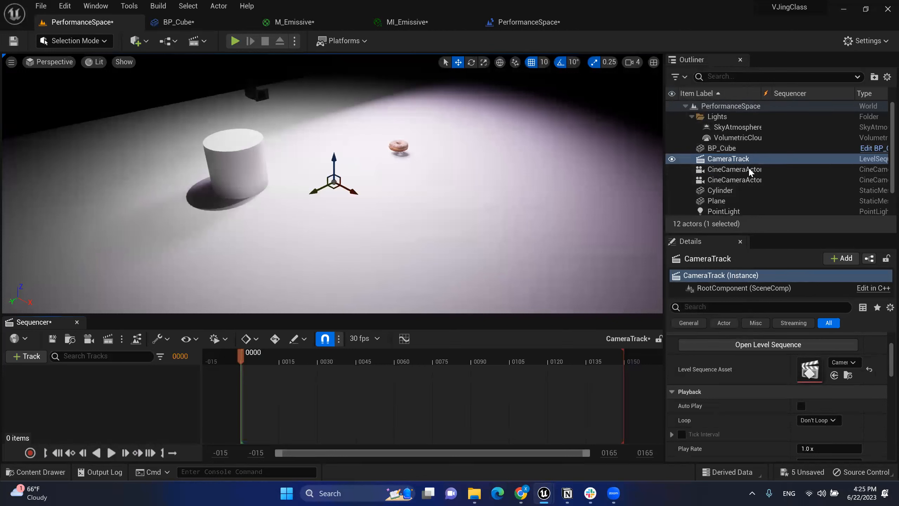
Step: Add CineCameraActor0 to the CameraTrack sequence via + Track > Actor To Sequencer
left_click(732, 159)
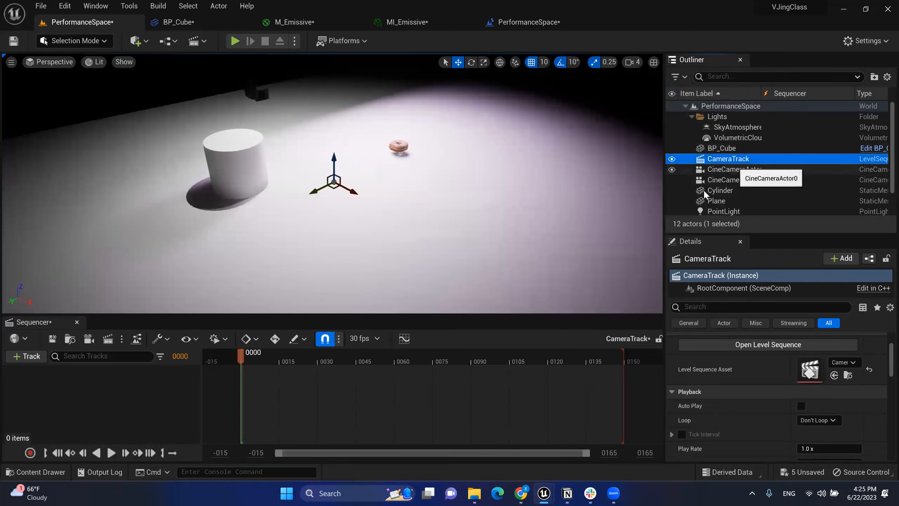
mouse_move(263, 361)
left_mouse_down()
mouse_move(341, 356)
mouse_move(238, 356)
mouse_move(246, 356)
left_mouse_up()
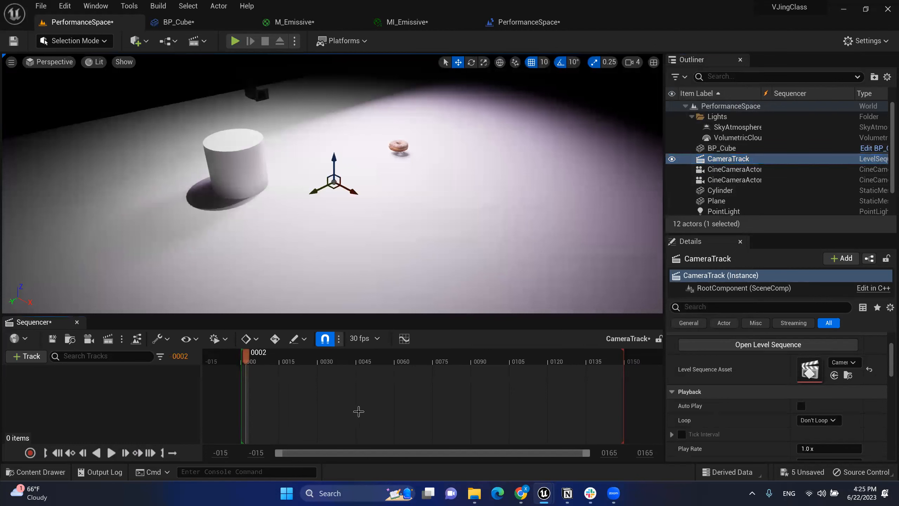
left_click(27, 355)
mouse_move(61, 181)
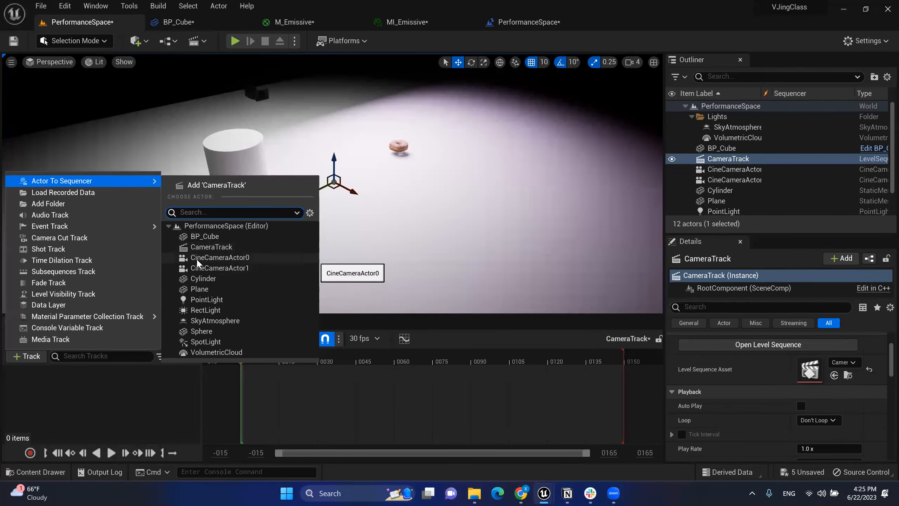
left_click(240, 257)
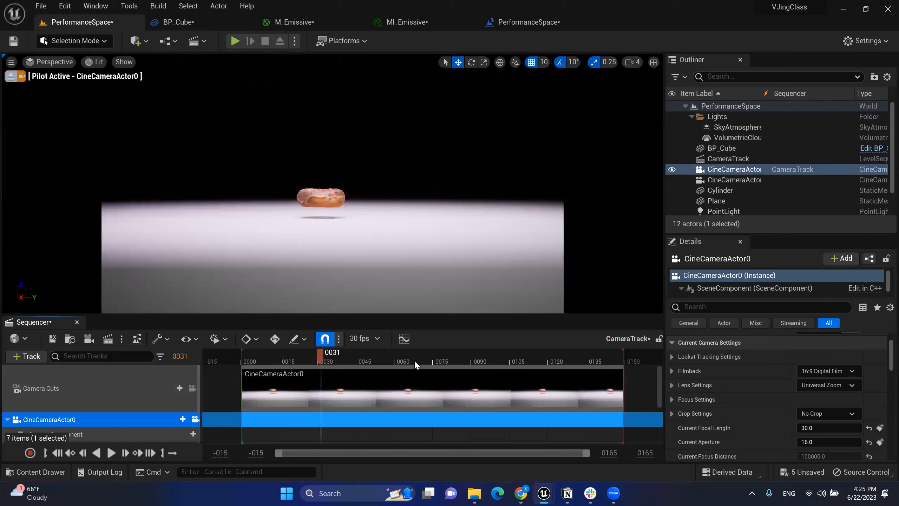
Step: Place the playhead at frame 0001 and select the Camera Cuts track
left_click(236, 388)
left_click(244, 387)
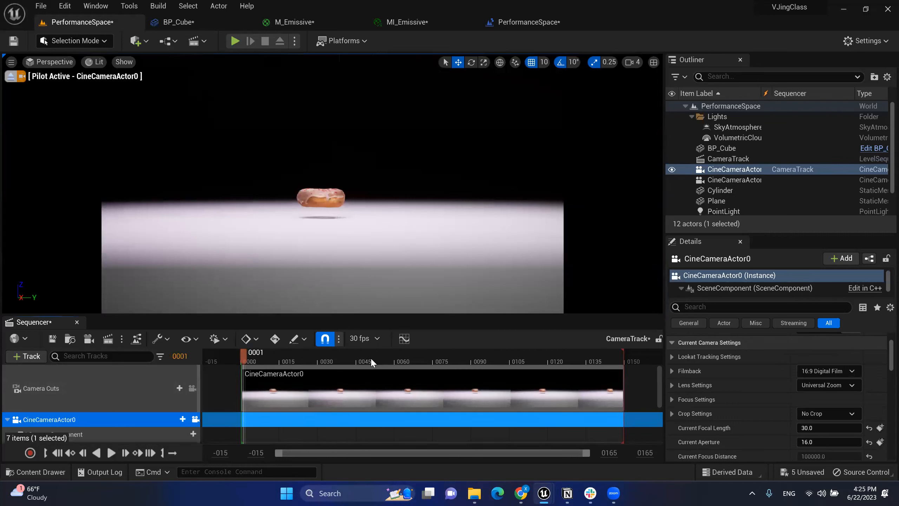
scroll(146, 396, "down", 2)
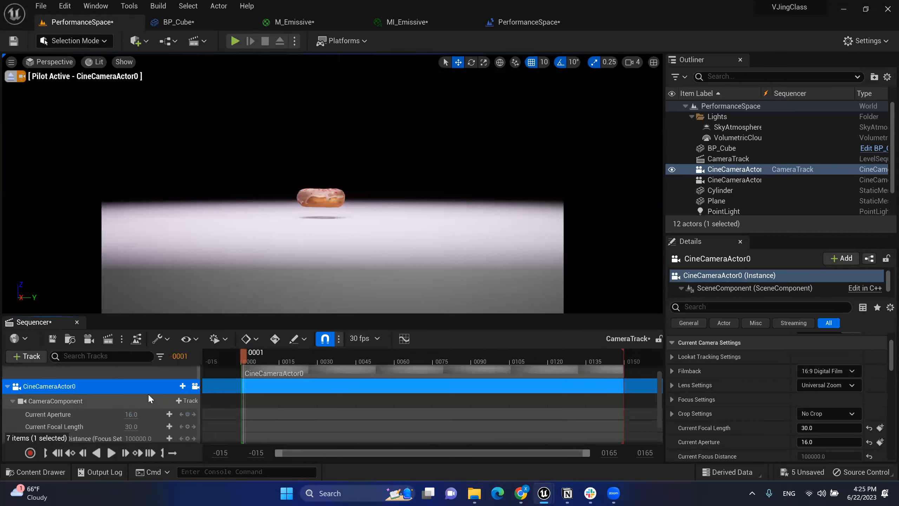
scroll(148, 393, "up", 2)
scroll(149, 392, "down", 3)
scroll(137, 399, "up", 1)
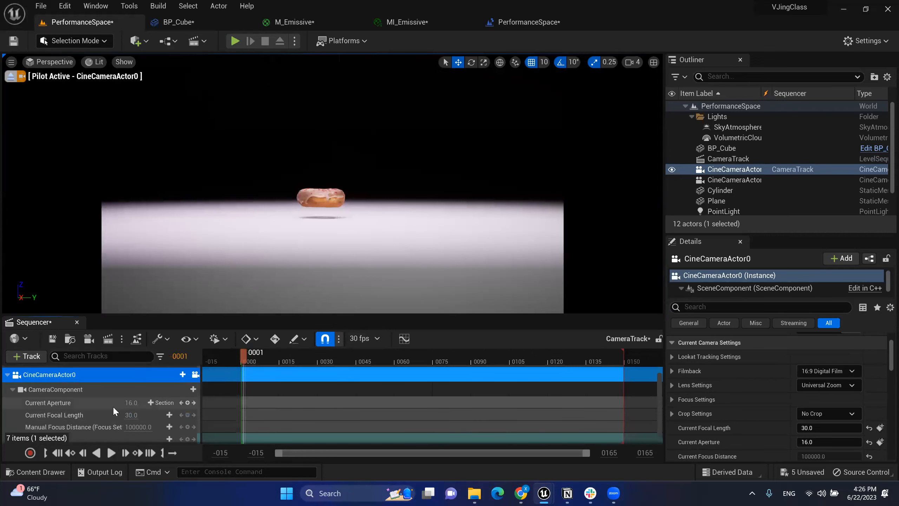
scroll(105, 402, "up", 2)
left_click(109, 396)
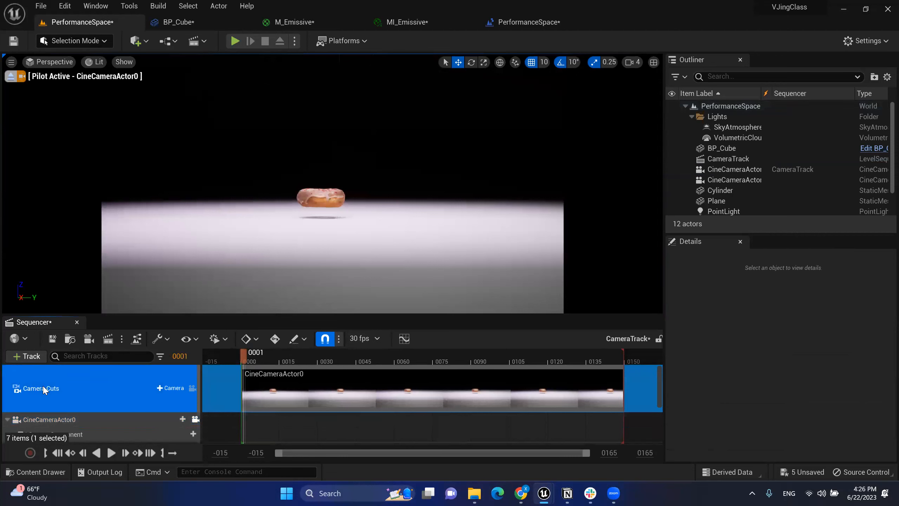
scroll(54, 389, "down", 2)
Step: Select CineCameraActor0 and collapse its CameraComponent track
left_click(87, 372)
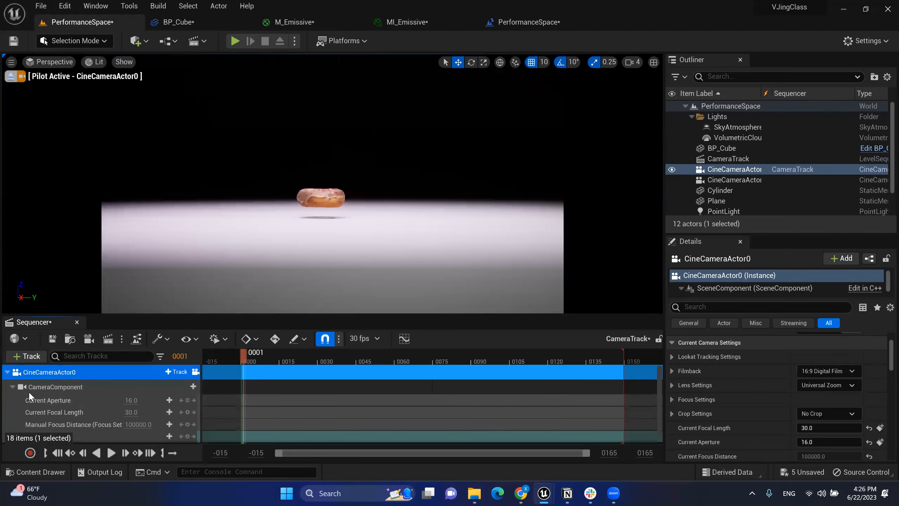
left_click(11, 388)
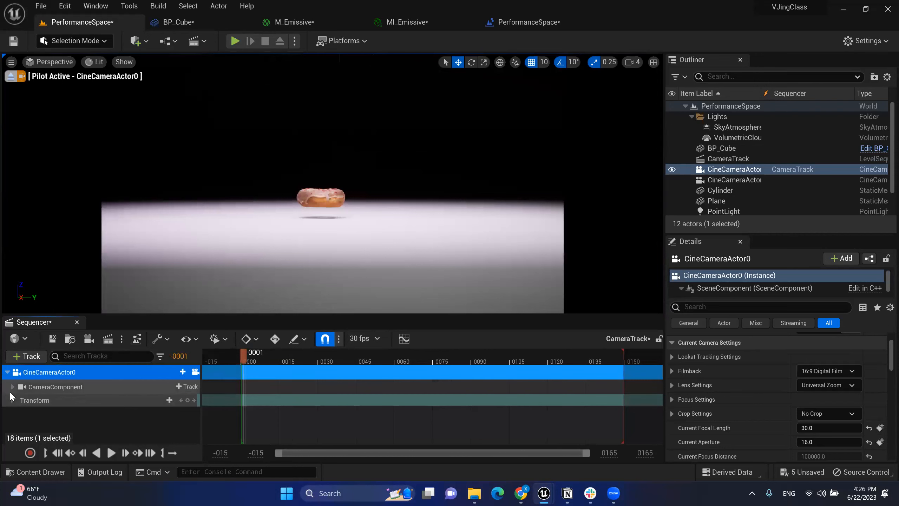
left_click(13, 387)
left_click(12, 387)
scroll(57, 391, "down", 1)
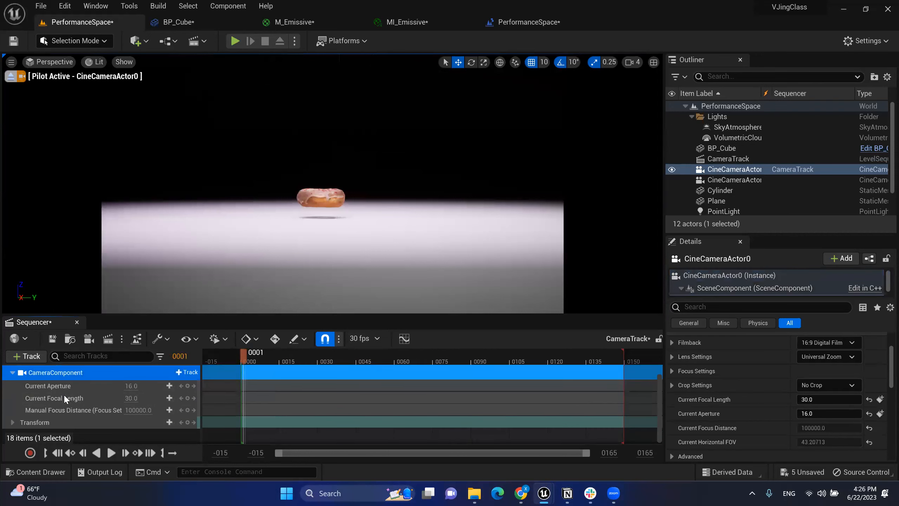
left_click(13, 375)
Step: Expand and select the Transform track, then bring the playhead back to frame 0
left_click(13, 400)
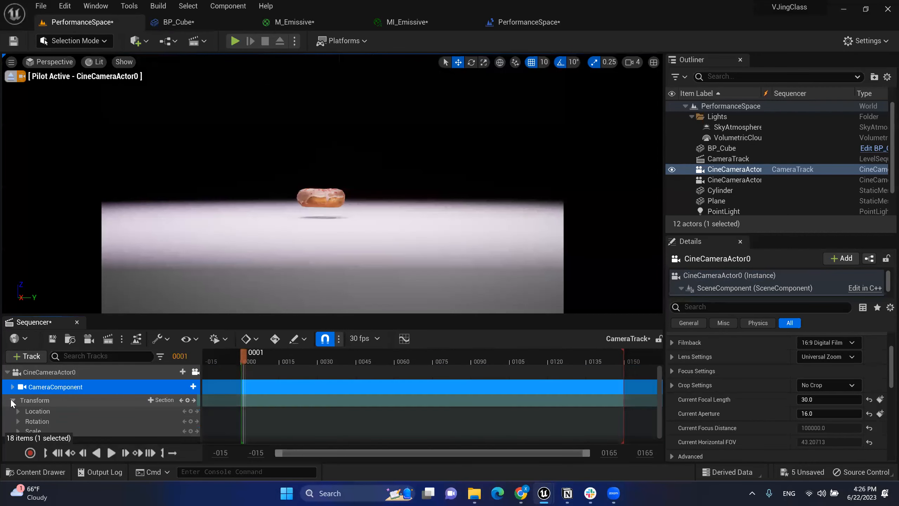
left_click(61, 400)
scroll(59, 403, "down", 1)
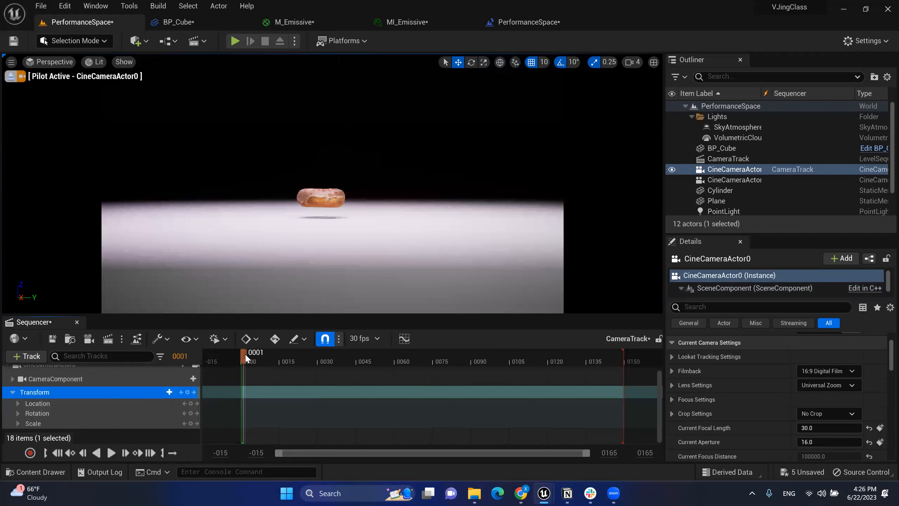
left_click_drag(259, 355, 242, 351)
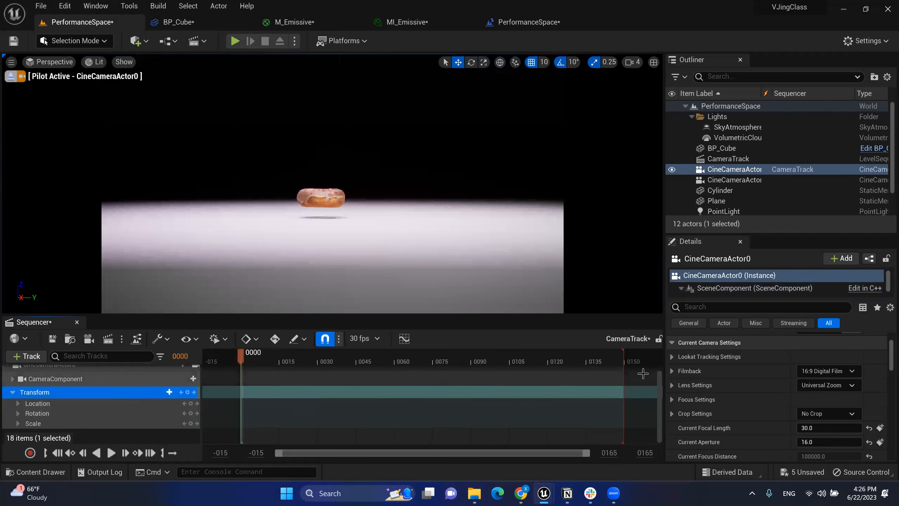
Step: Enter 1000 in both playback end frame fields
left_click(612, 455)
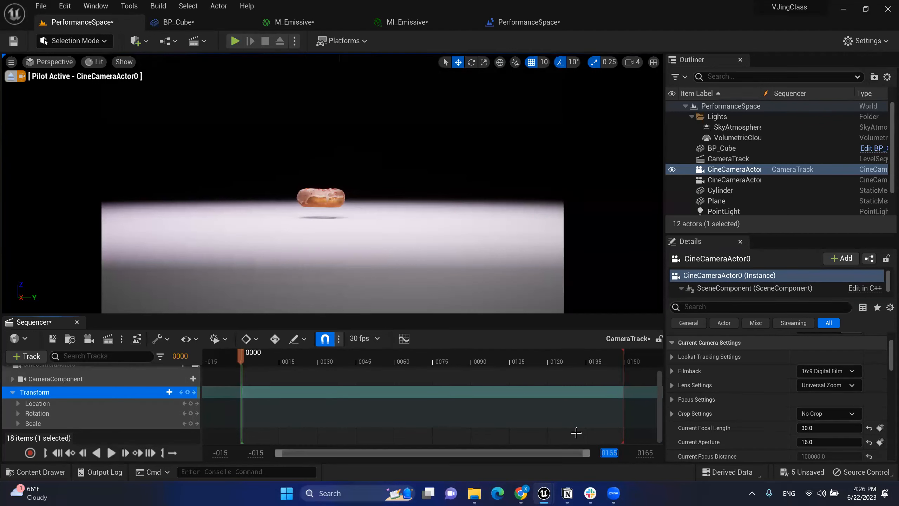
type("1000")
key("Tab")
type("1000")
key("Return")
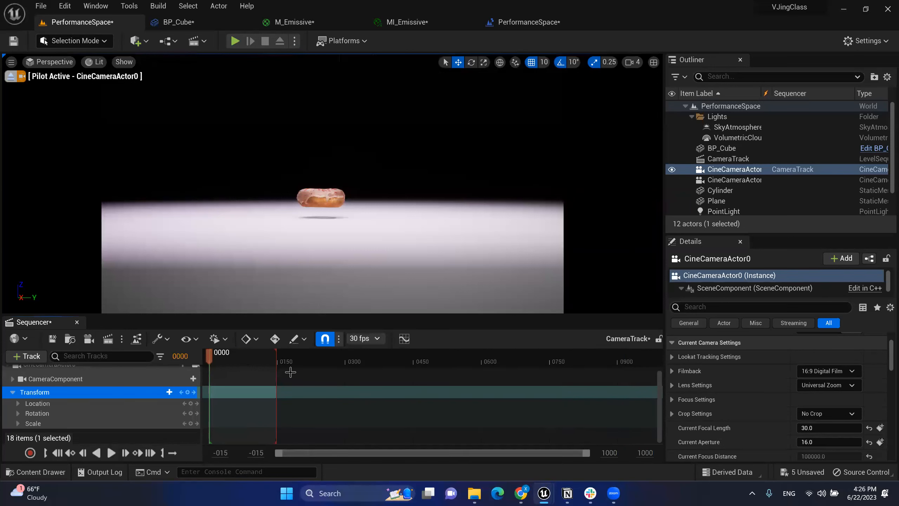
Step: Drag the red playback end marker out, back to about frame 480, then out toward 1000
mouse_move(277, 356)
left_mouse_down()
mouse_move(659, 365)
mouse_move(628, 368)
mouse_move(643, 368)
left_mouse_up()
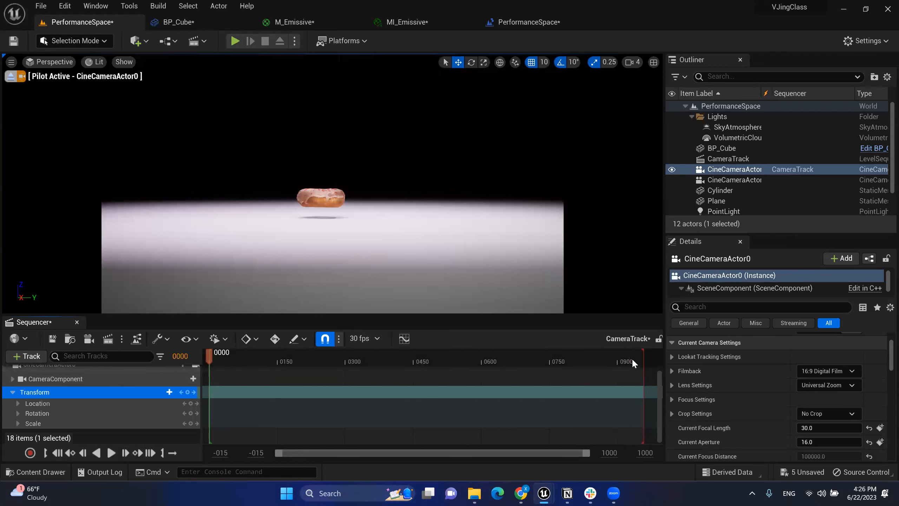
left_click_drag(643, 354, 455, 380)
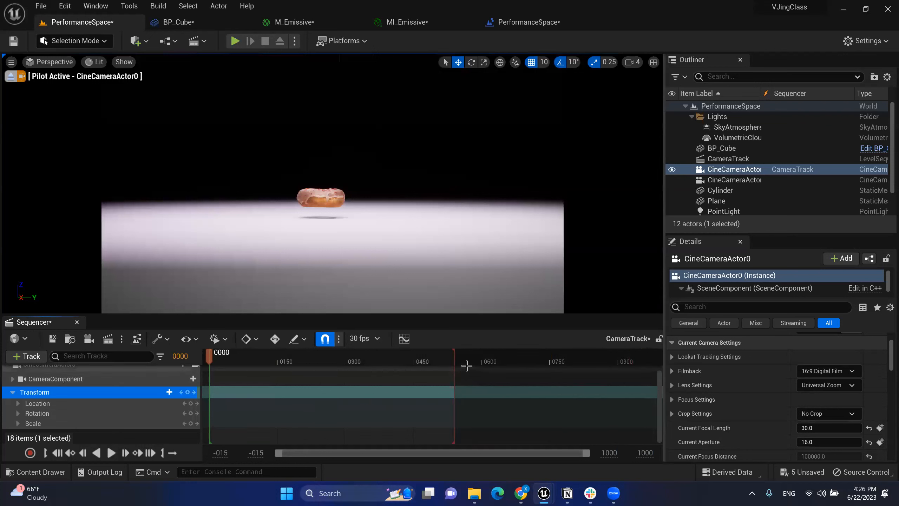
left_click_drag(603, 353, 644, 353)
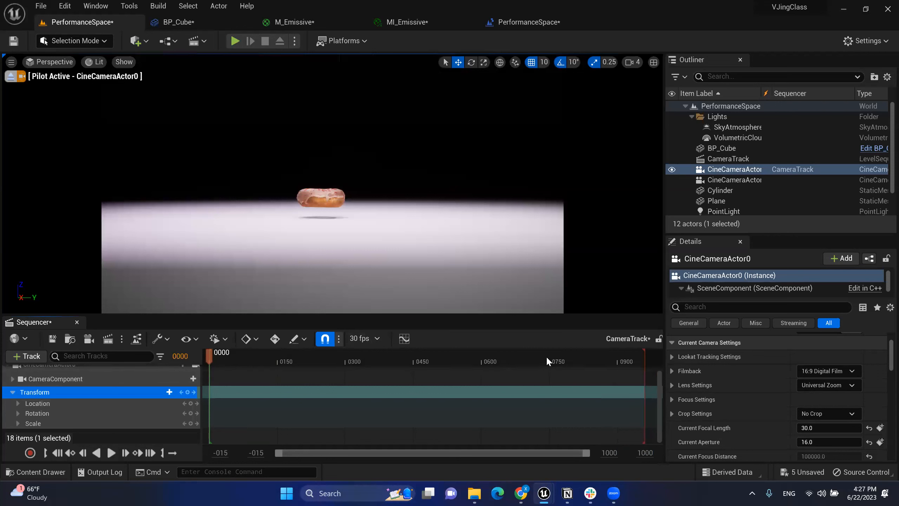
Step: Set the 30 fps menu's Show Time As to Seconds and return the playhead near 0
left_click(375, 338)
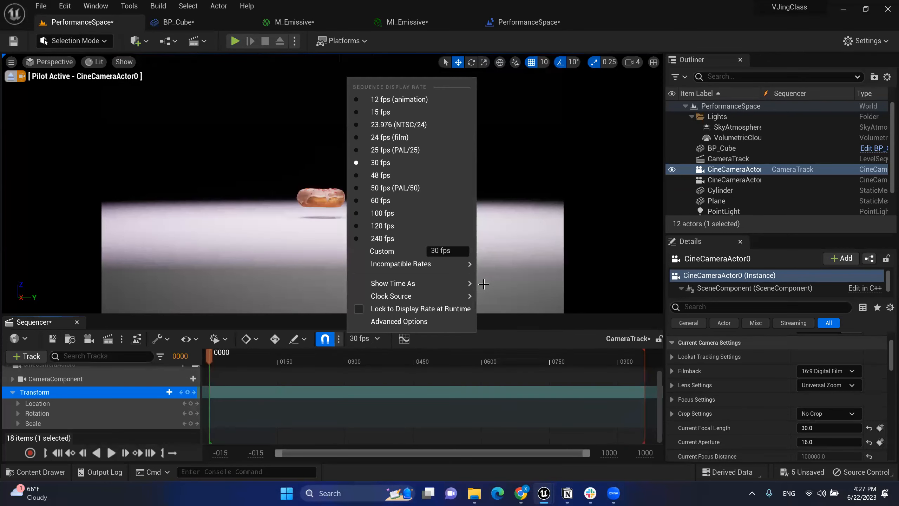
left_click(369, 338)
left_click(357, 338)
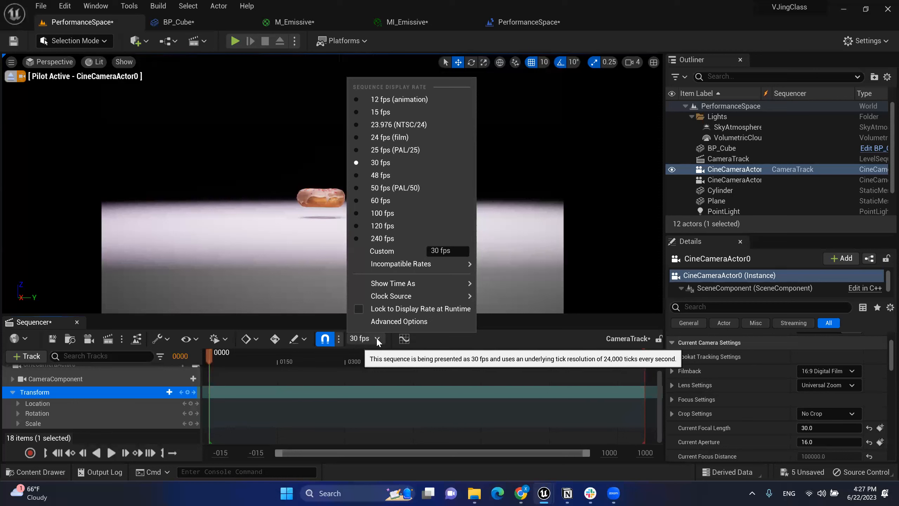
mouse_move(448, 283)
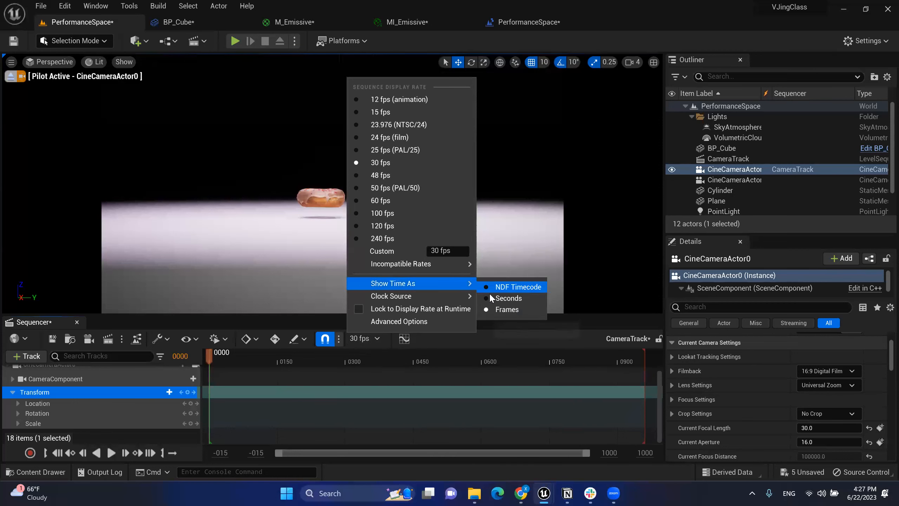
left_click(508, 298)
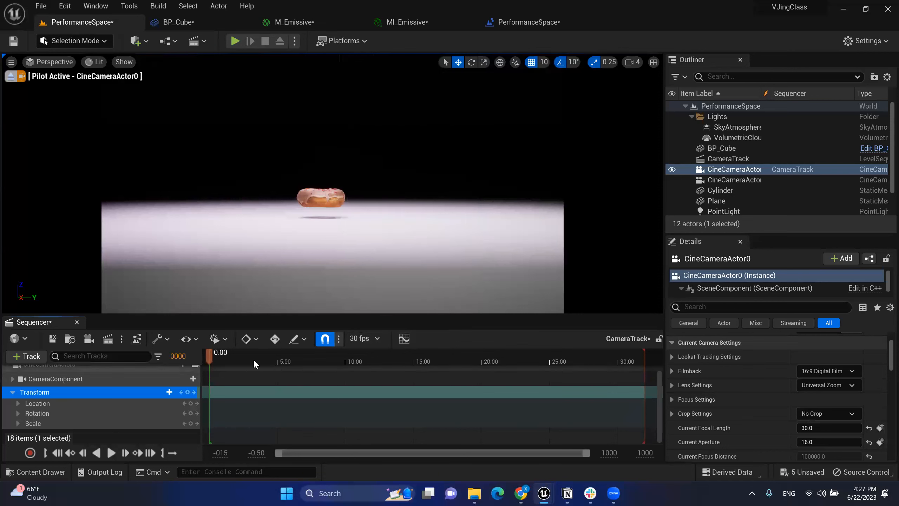
left_click_drag(213, 351, 211, 370)
left_click_drag(237, 368, 213, 366)
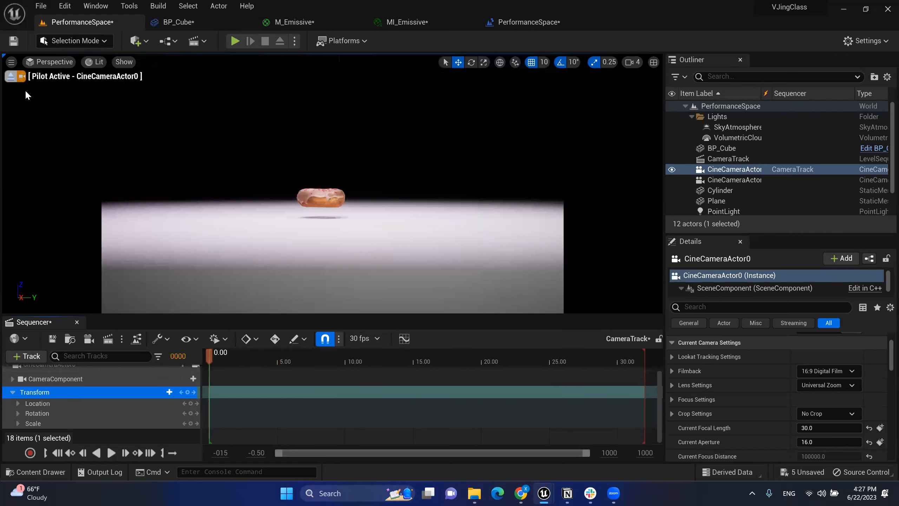
Step: Key the camera Transform at 0 s, move to about 5 s, and start reframing the piloted camera
left_click(188, 392)
left_click_drag(208, 352, 280, 358)
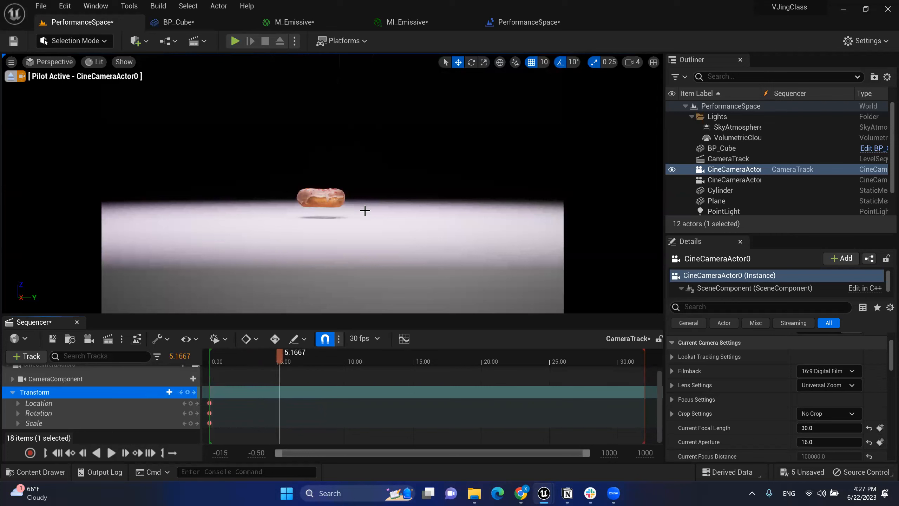
mouse_move(321, 198)
right_mouse_down()
mouse_move(342, 199)
mouse_move(319, 179)
mouse_move(291, 201)
mouse_move(291, 149)
mouse_move(327, 205)
mouse_move(321, 146)
mouse_move(350, 192)
mouse_move(252, 221)
mouse_move(303, 247)
mouse_move(89, 199)
mouse_move(152, 248)
mouse_move(248, 184)
mouse_move(167, 190)
mouse_move(241, 156)
mouse_move(301, 209)
mouse_move(376, 207)
mouse_move(319, 198)
right_mouse_up()
key("e")
key("q")
Step: Pull the camera back and slide it left so the donut sits below the cylinder
key("q")
key("e")
key("e")
key("a")
key("e")
key("q")
key("d")
key("w")
key("s")
right_click_drag(370, 211, 369, 210)
key("a")
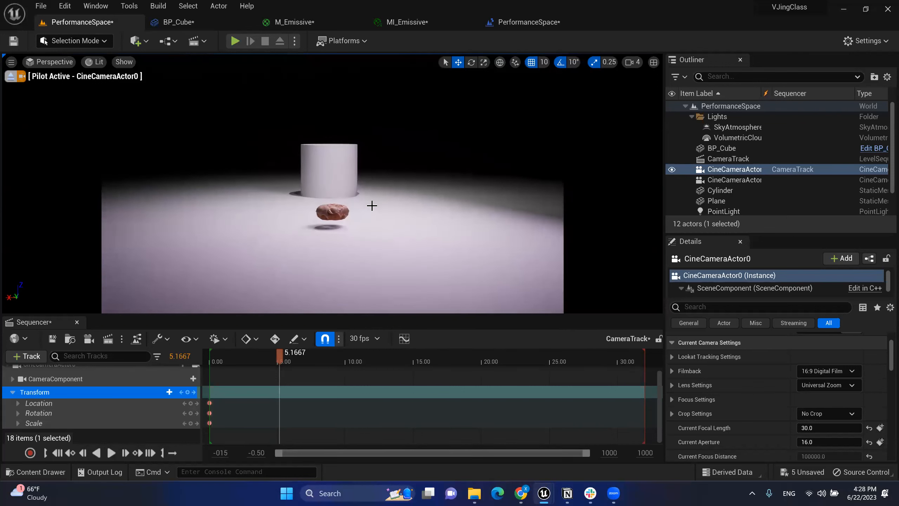
Step: Key the new transform at about 5 s, preview the move, and enable Auto Key
left_click(188, 392)
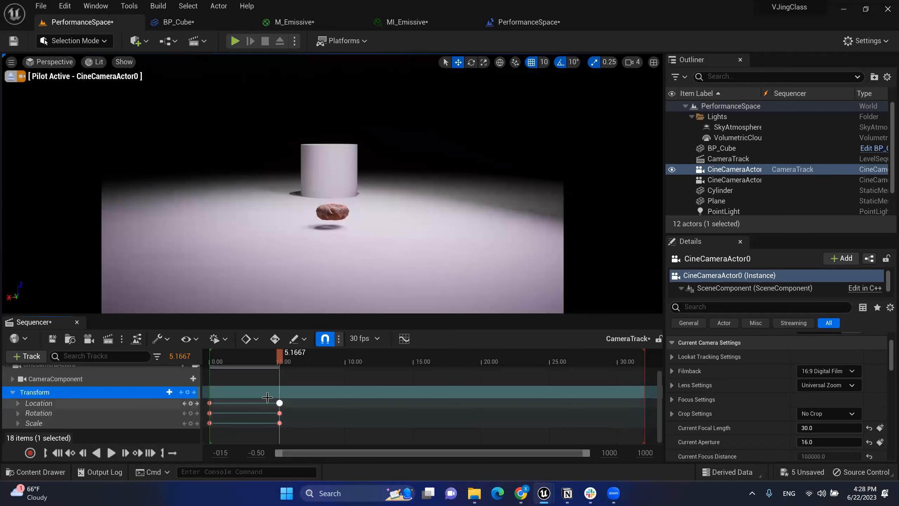
mouse_move(281, 355)
left_mouse_down()
mouse_move(210, 354)
mouse_move(281, 354)
left_mouse_up()
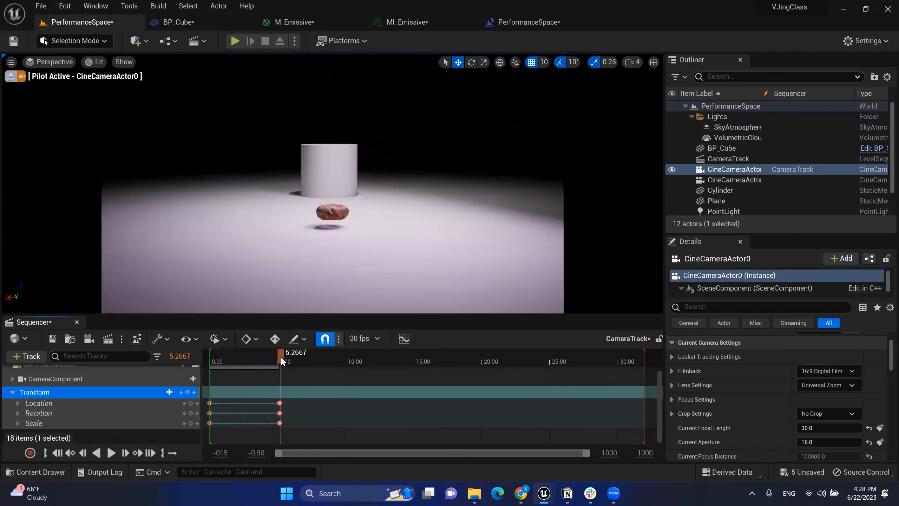
left_click_drag(282, 355, 314, 357)
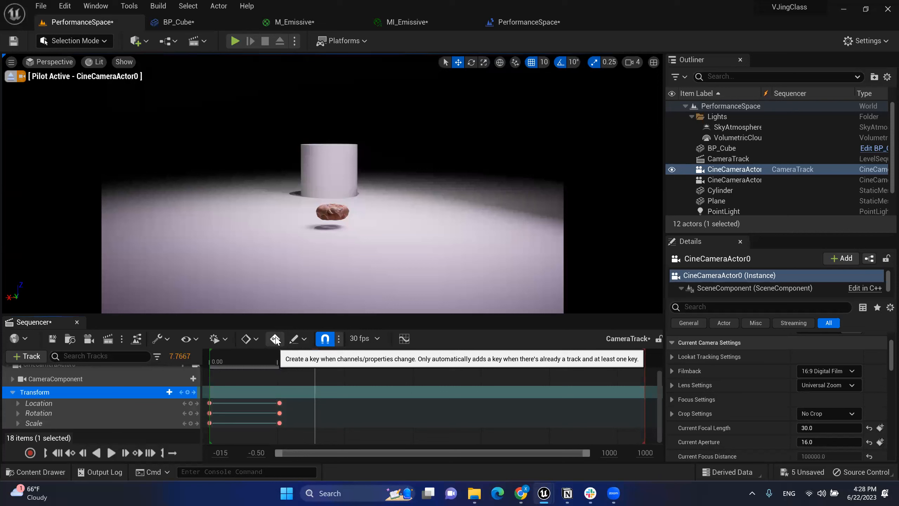
left_click(276, 339)
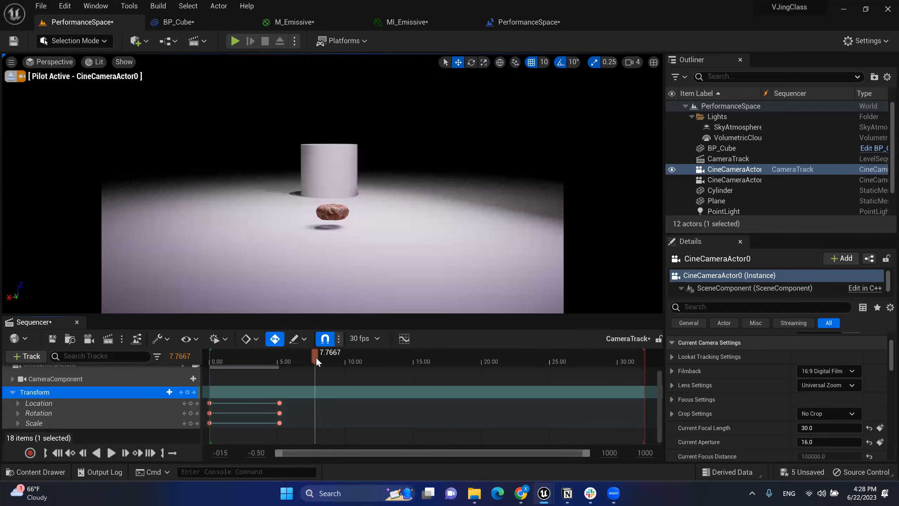
left_click_drag(317, 359, 346, 349)
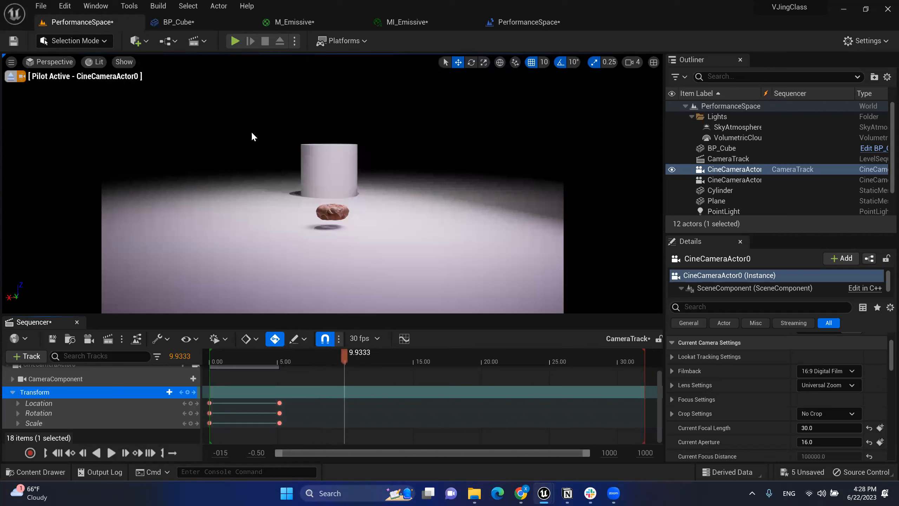
Step: Set the current time to exactly 10 seconds
left_click(201, 42)
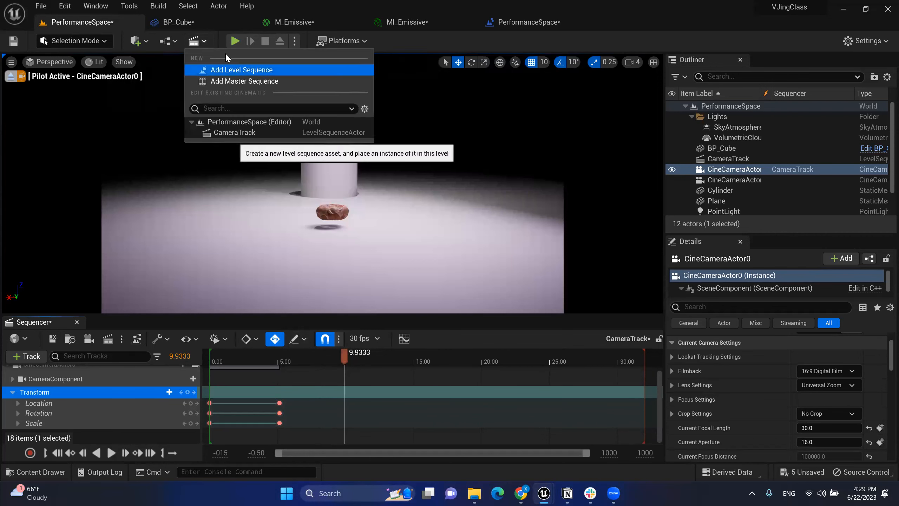
left_click(199, 42)
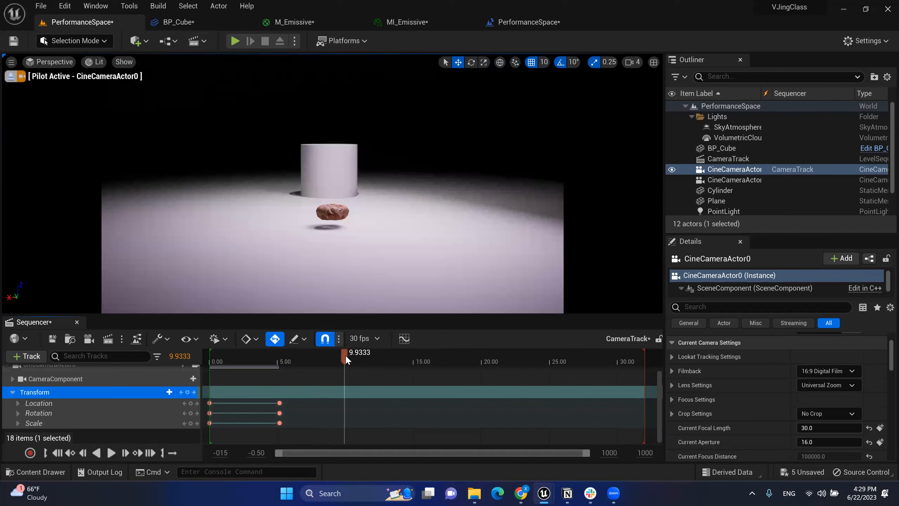
left_click(171, 356)
type("10")
key("Return")
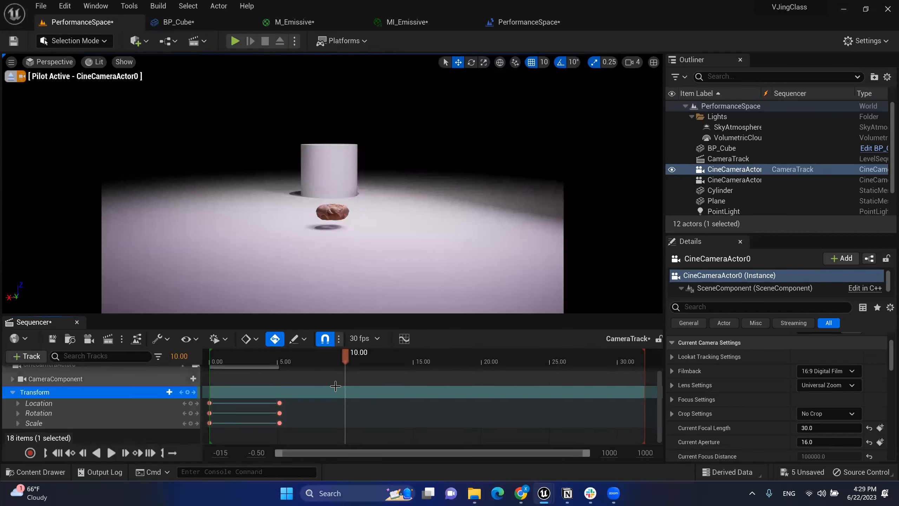
Step: Fly the camera left, closer and lower while turning right, auto-keying it at 10 s
key("a")
right_click_drag(333, 184, 416, 225)
key("w")
key("q")
key("q")
key("e")
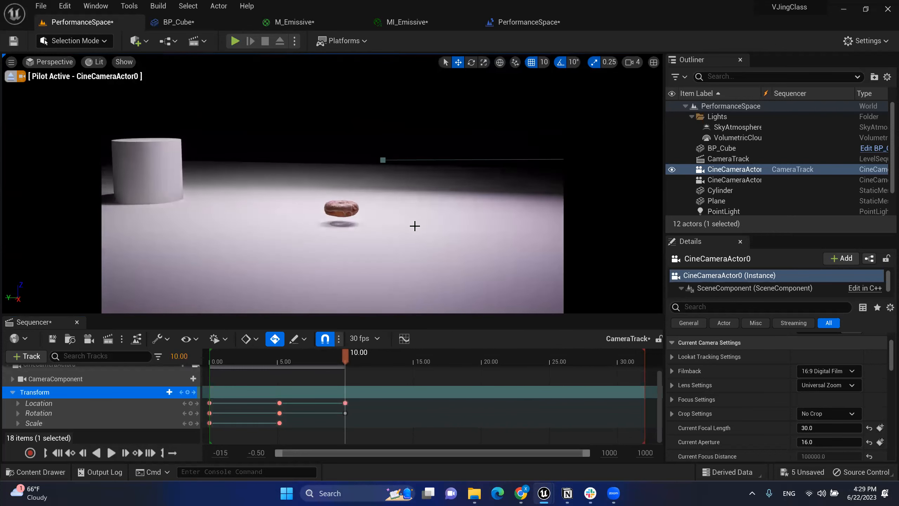
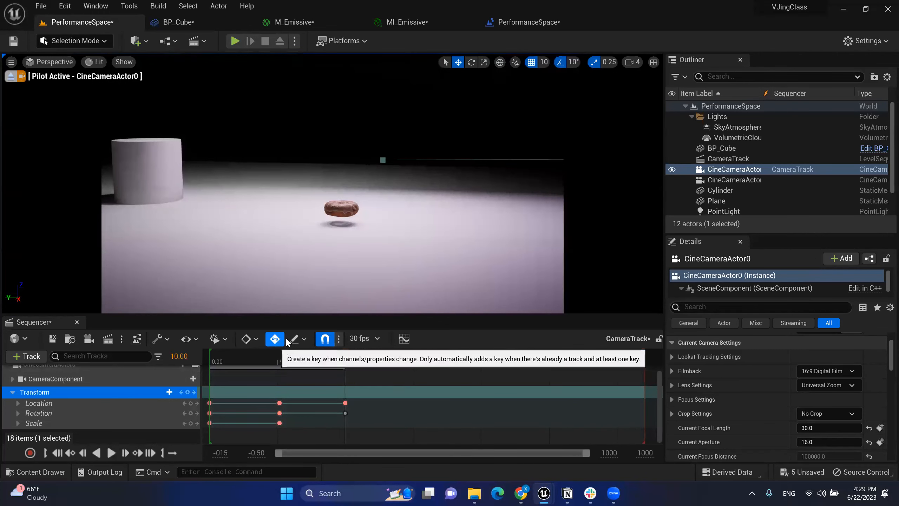
Step: At 15.20 s, fly the camera sideways and forward toward the donut, auto-keying the new pose
left_click_drag(355, 361, 380, 362)
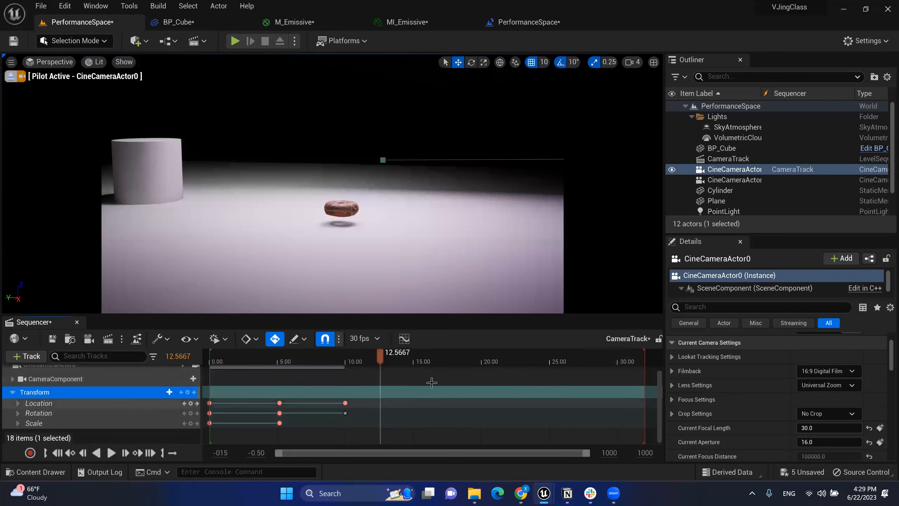
left_click(347, 358)
left_click(400, 358)
left_click_drag(402, 359, 415, 354)
left_click(416, 359)
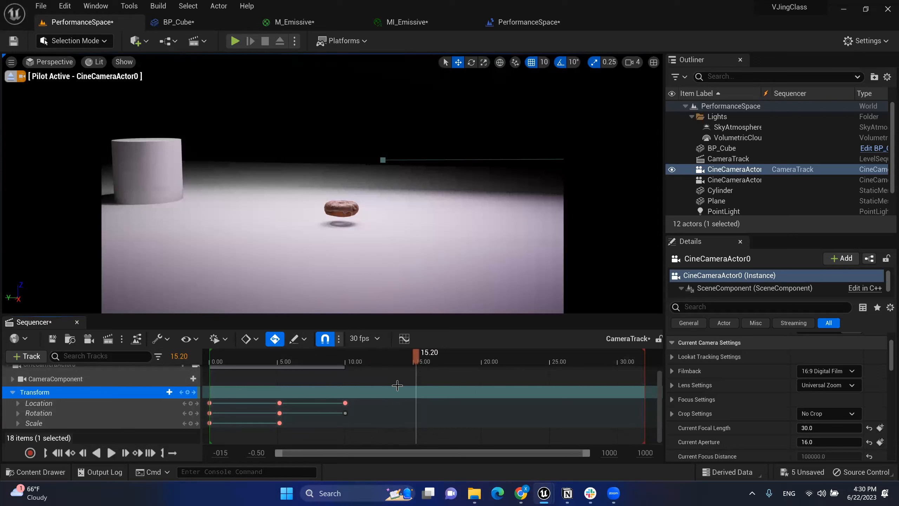
mouse_move(429, 218)
right_mouse_down()
mouse_move(444, 204)
mouse_move(481, 212)
mouse_move(498, 232)
mouse_move(479, 213)
mouse_move(407, 220)
mouse_move(432, 220)
right_mouse_up()
key("a")
key("w")
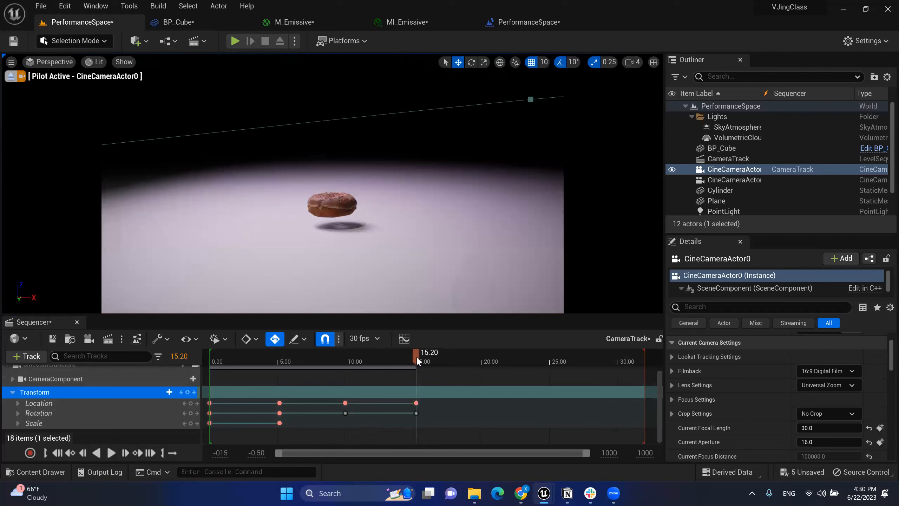
Step: At about 19.93 s, circle the camera further left around the donut and fine-tune its height and framing
left_click_drag(416, 352, 488, 368)
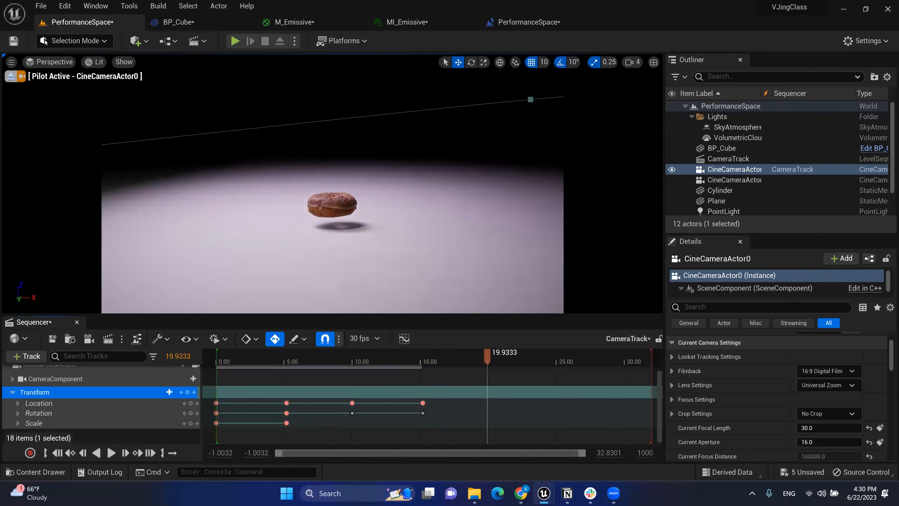
key("a")
right_click_drag(332, 213, 440, 230)
key("a")
key("a")
key("d")
key("q")
key("e")
key("a")
key("d")
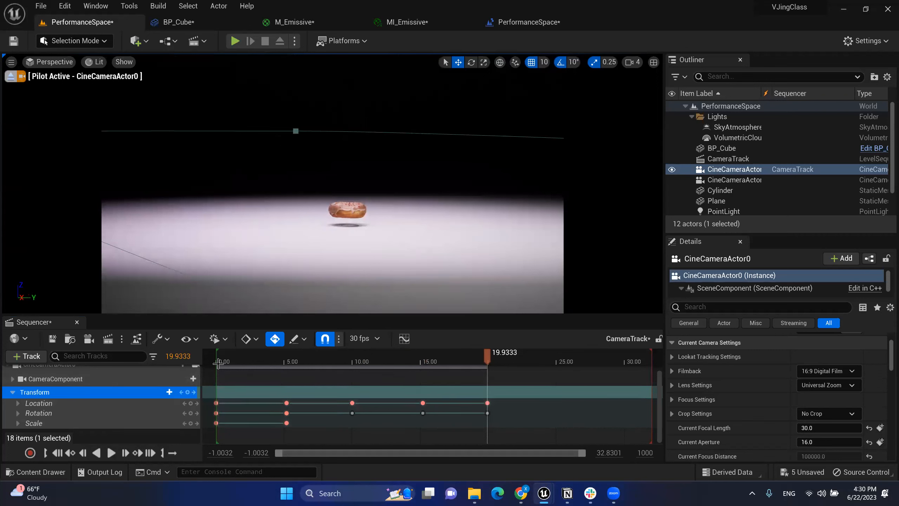
Step: Copy the 0.00 Transform keys, delete the 19.93 keys, and paste the copies at the sequence end
left_click_drag(207, 386, 227, 438)
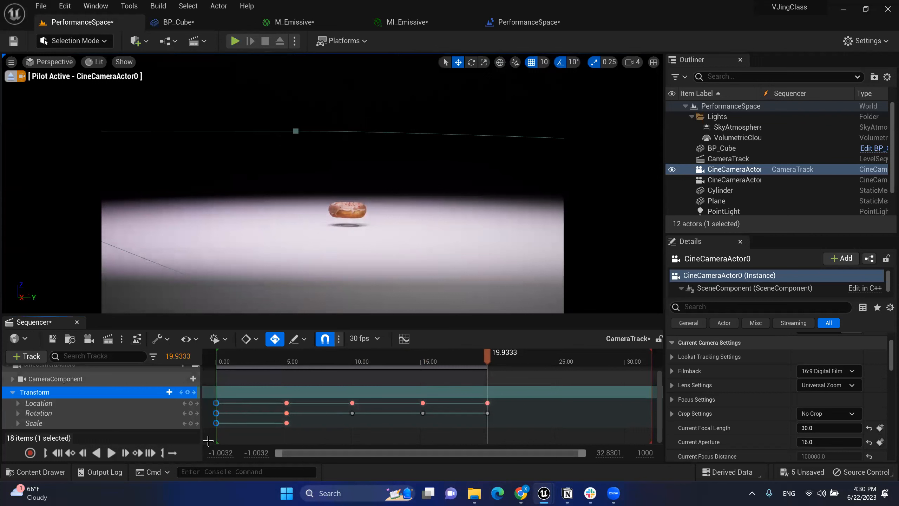
left_click(488, 403)
key("Delete")
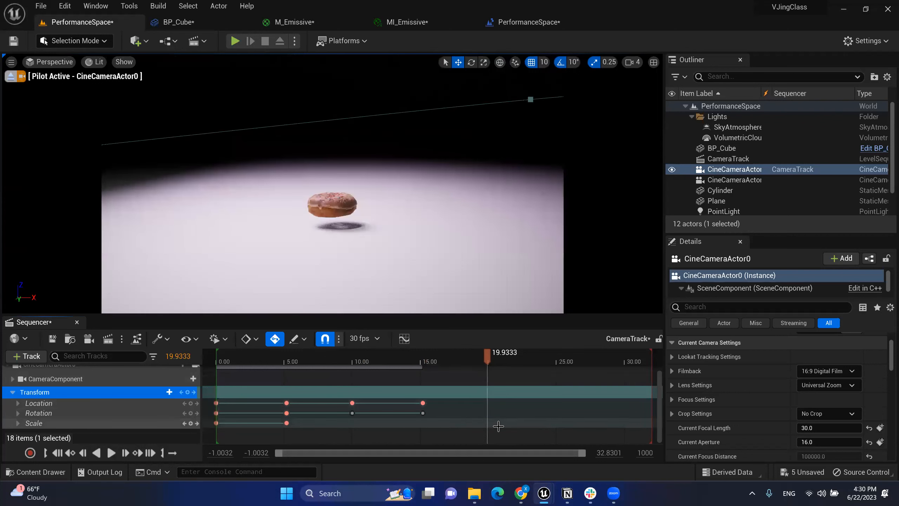
left_click_drag(497, 351, 489, 354)
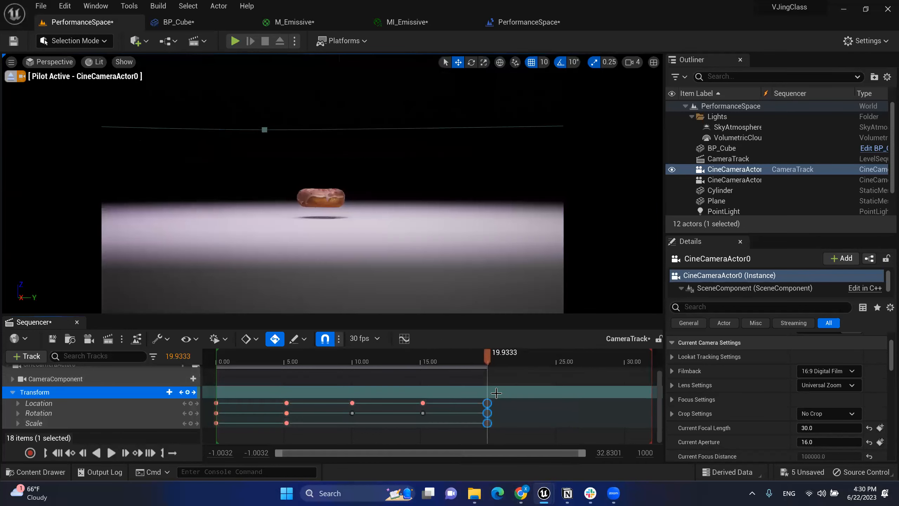
left_click(188, 392)
Step: Scrub back and forward through the sequence to preview the looping camera move
left_click_drag(458, 356, 367, 365)
left_click(357, 368)
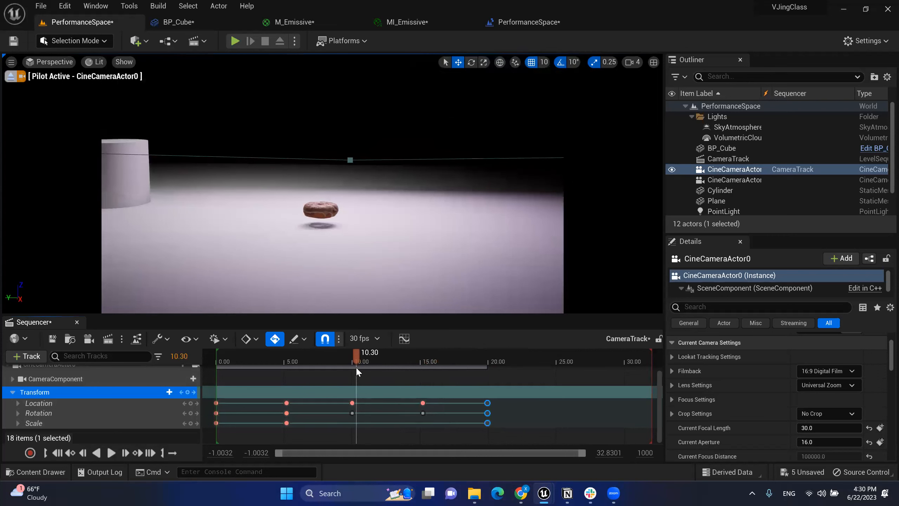
left_click_drag(357, 369, 490, 359)
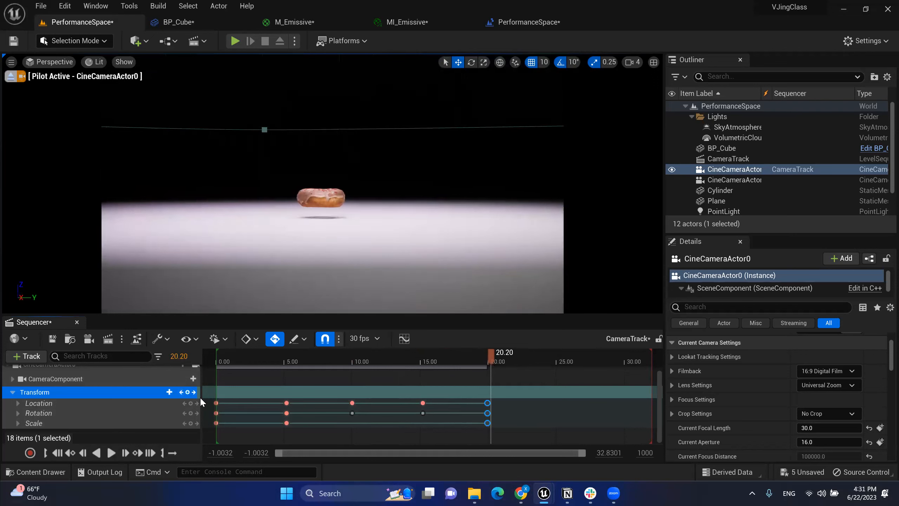
Step: Expand the Rotation channels and scrub the timeline to watch the Yaw values change
left_click(20, 412)
scroll(165, 393, "down", 2)
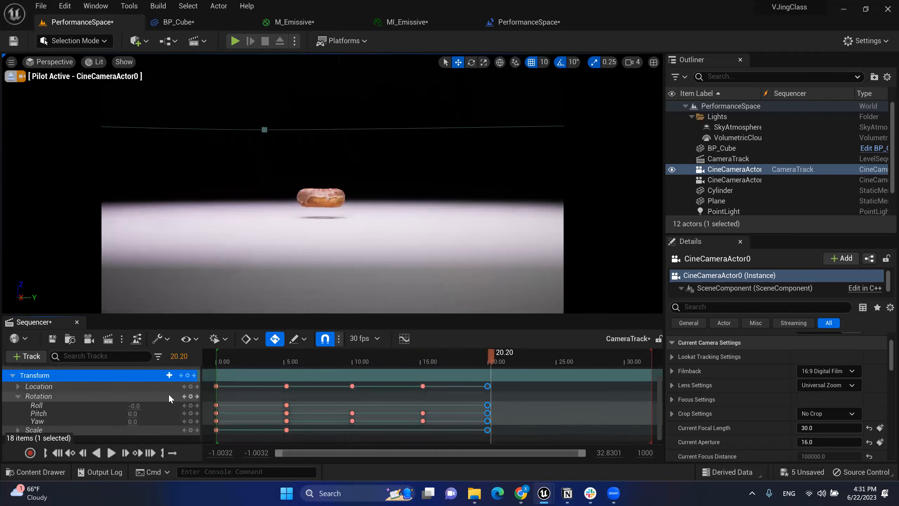
left_click_drag(438, 352, 390, 365)
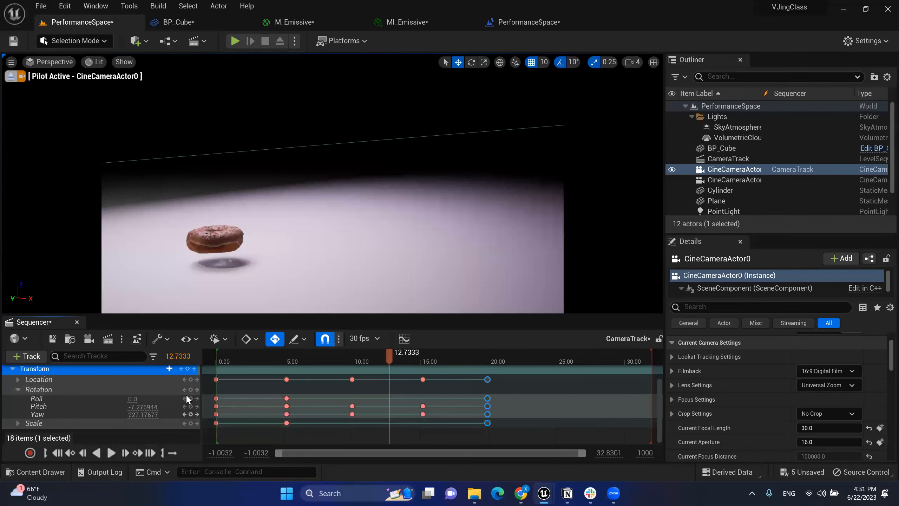
left_click_drag(395, 356, 487, 351)
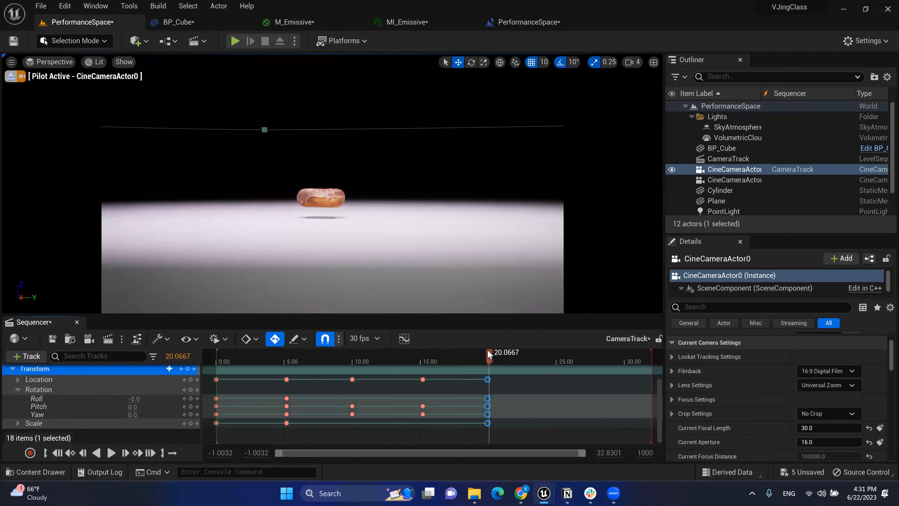
Step: Set the last key's Yaw to 360 and scrub to the end to confirm the smooth full turn
left_click(93, 415)
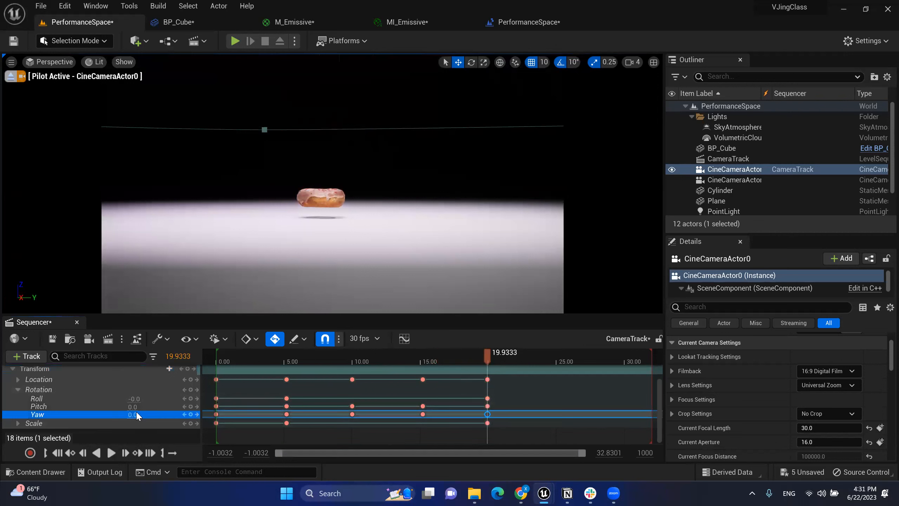
type("36")
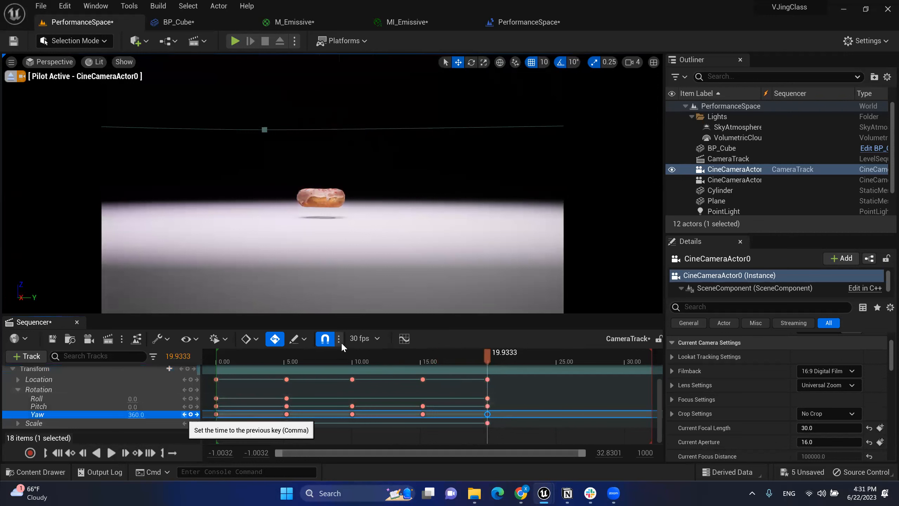
left_click_drag(417, 359, 443, 374)
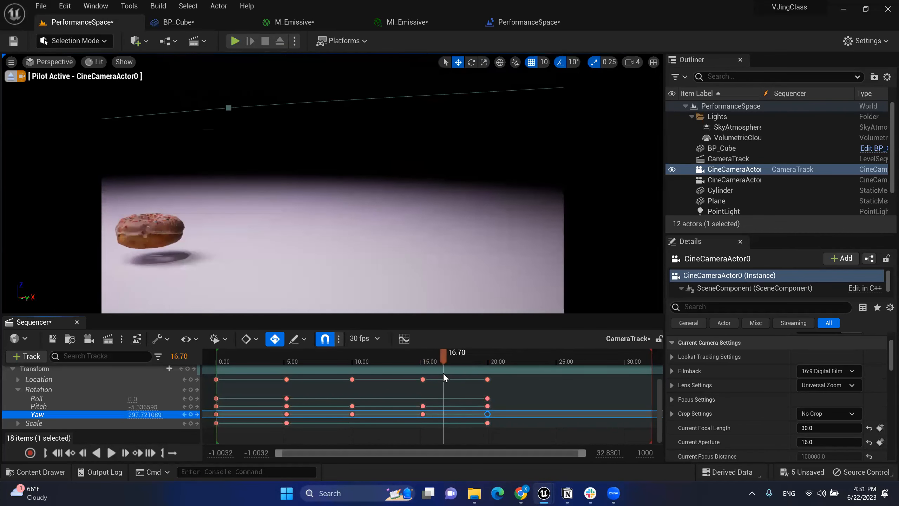
left_click(469, 372)
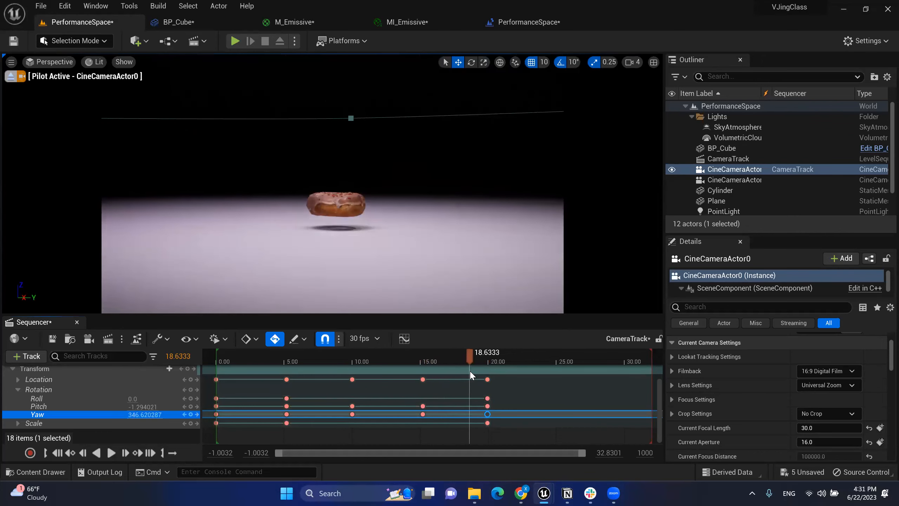
left_click_drag(466, 371, 266, 368)
left_click_drag(375, 368, 488, 361)
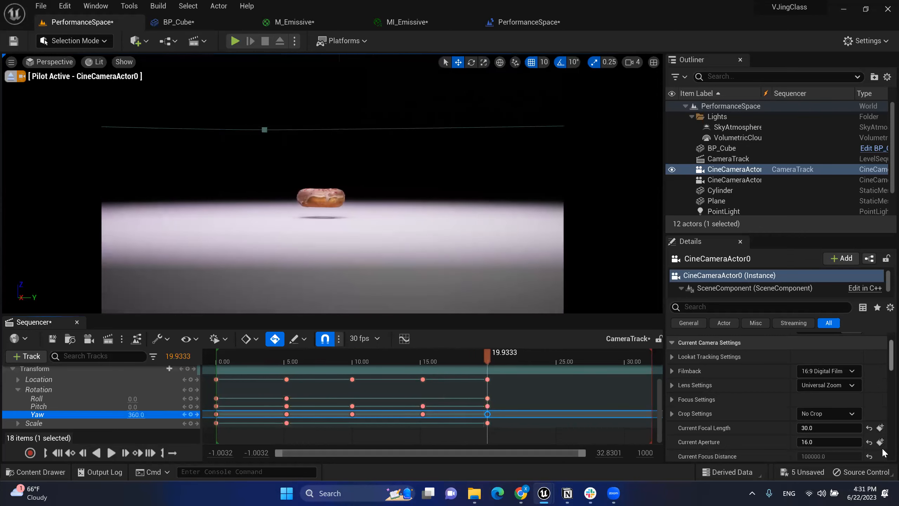
Step: Give the CameraTrack sequence actor Auto Play and set its Loop mode to Loop Indefinitely
left_click(728, 158)
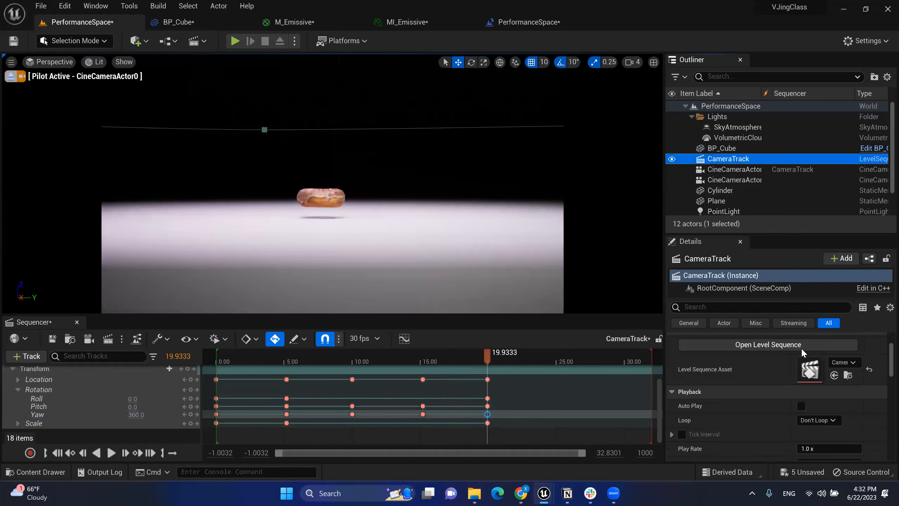
scroll(793, 388, "down", 1)
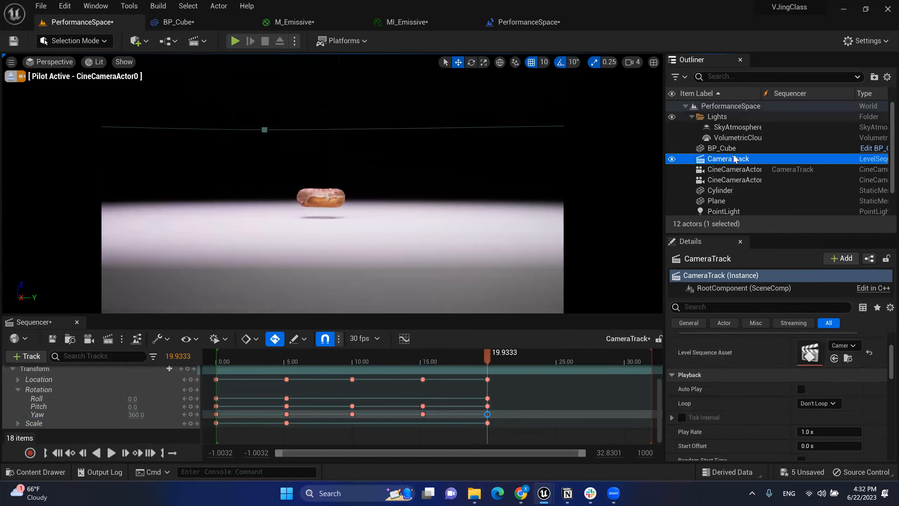
left_click(727, 162)
scroll(813, 391, "down", 1)
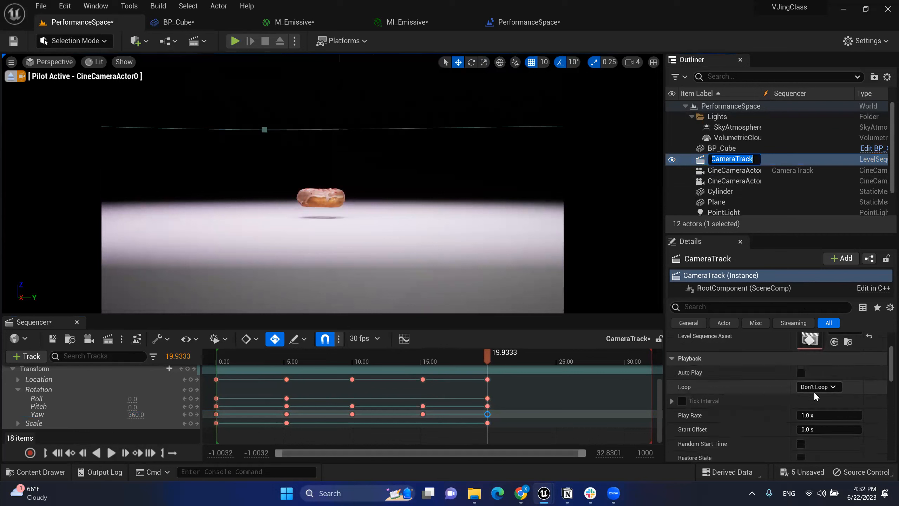
left_click(801, 372)
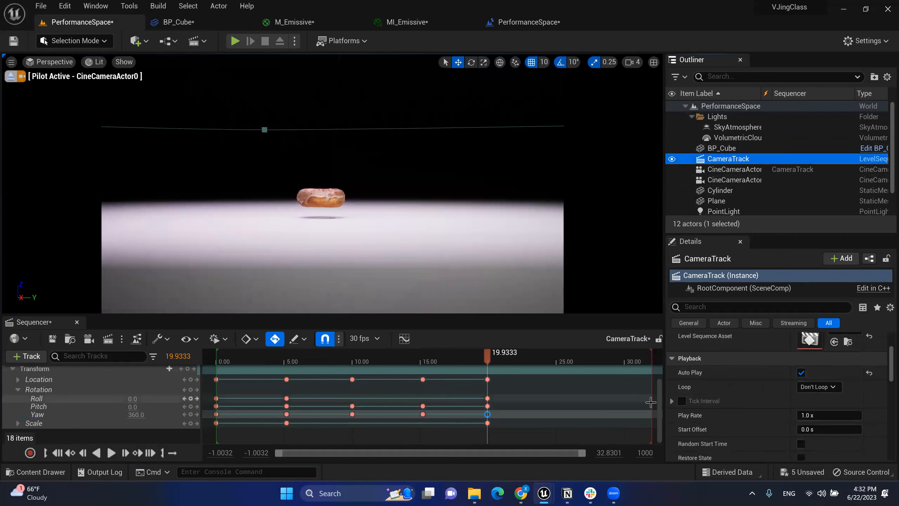
left_click_drag(274, 359, 448, 377)
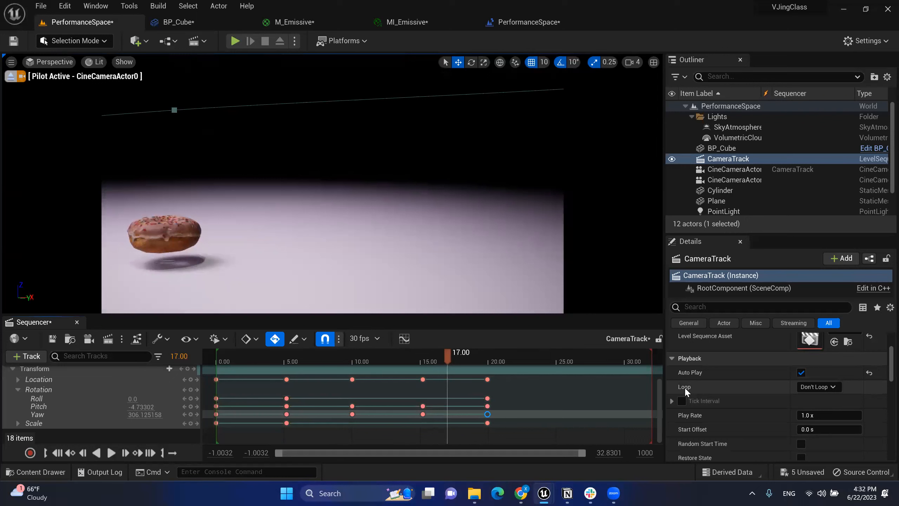
left_click(835, 388)
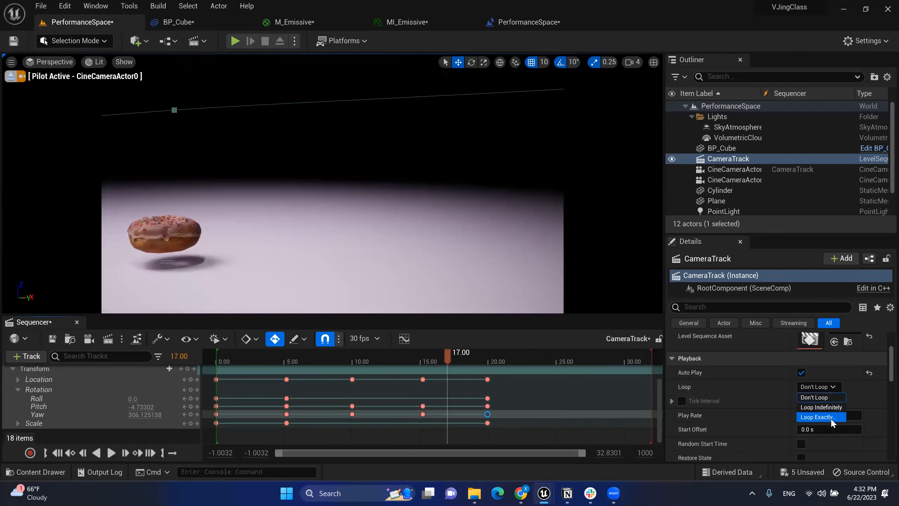
left_click(829, 408)
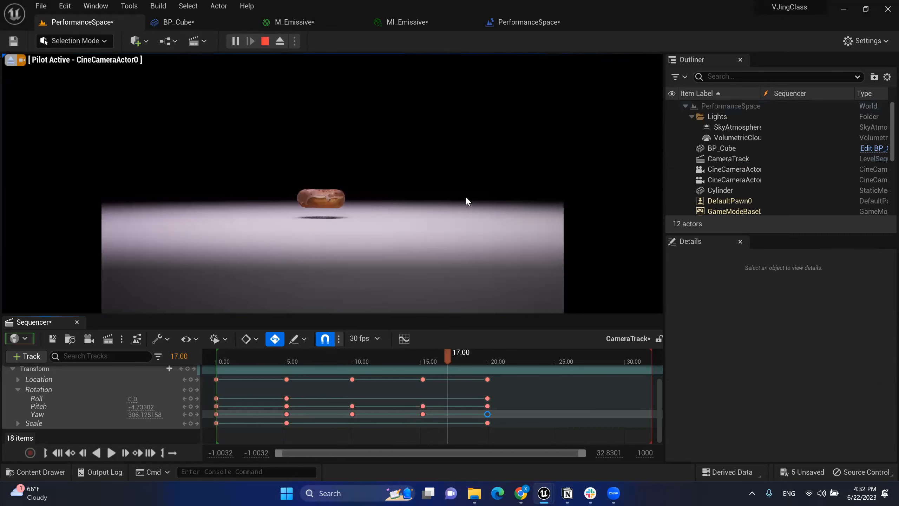
Step: Play the level to watch the looping camera, then stop and fly the piloted camera back and up
left_click(466, 198)
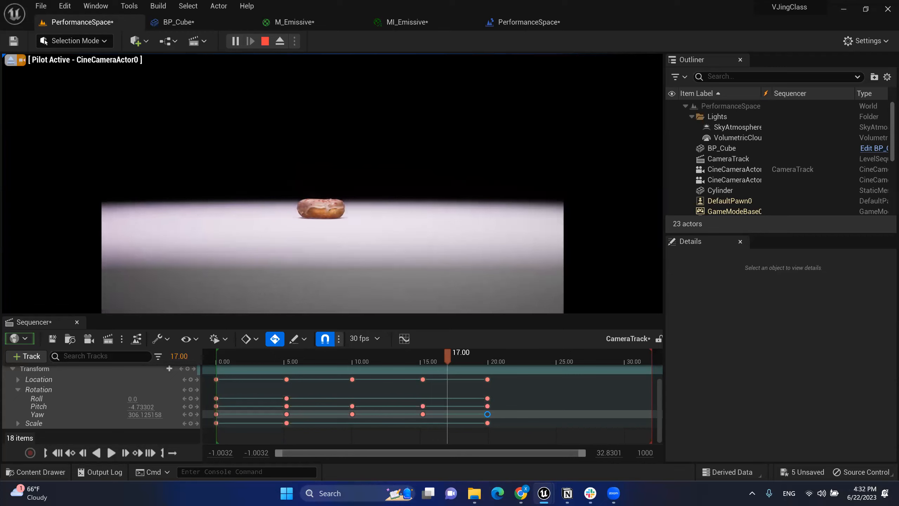
key("Escape")
right_click_drag(332, 184, 329, 187)
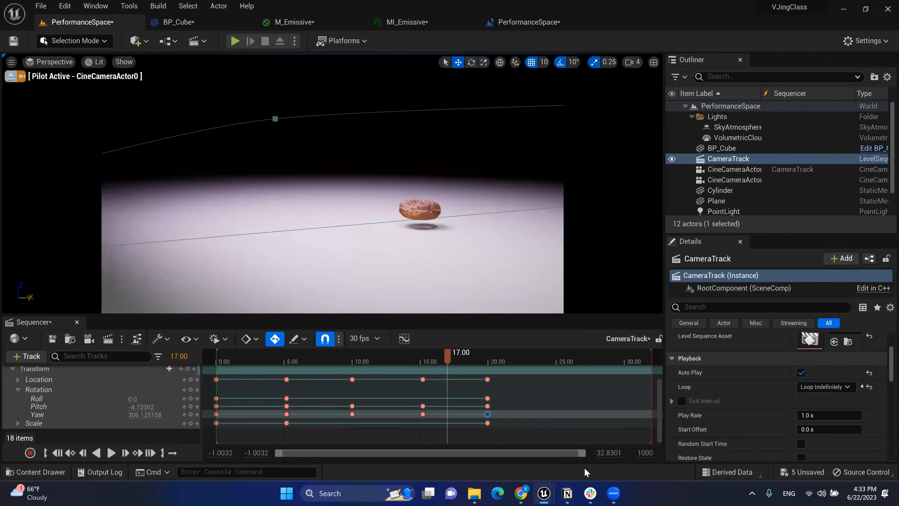
Step: Undo the keys added at 17 s, turn off Auto Key, and preview the move around 16 s
left_click(456, 354)
key("ctrl+z")
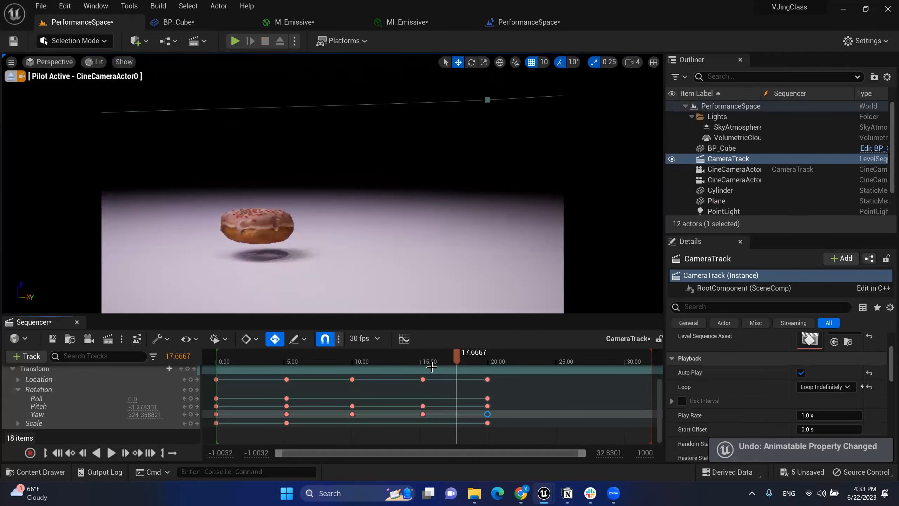
left_click(275, 339)
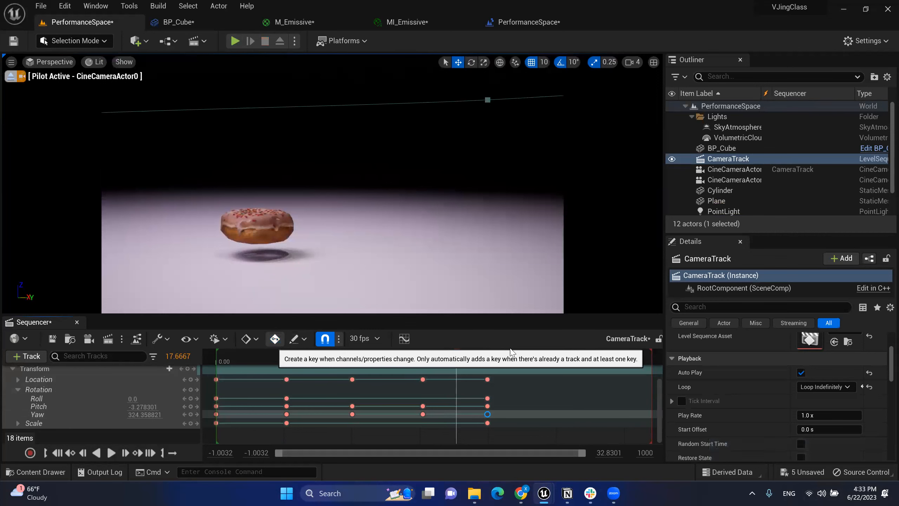
left_click(434, 356)
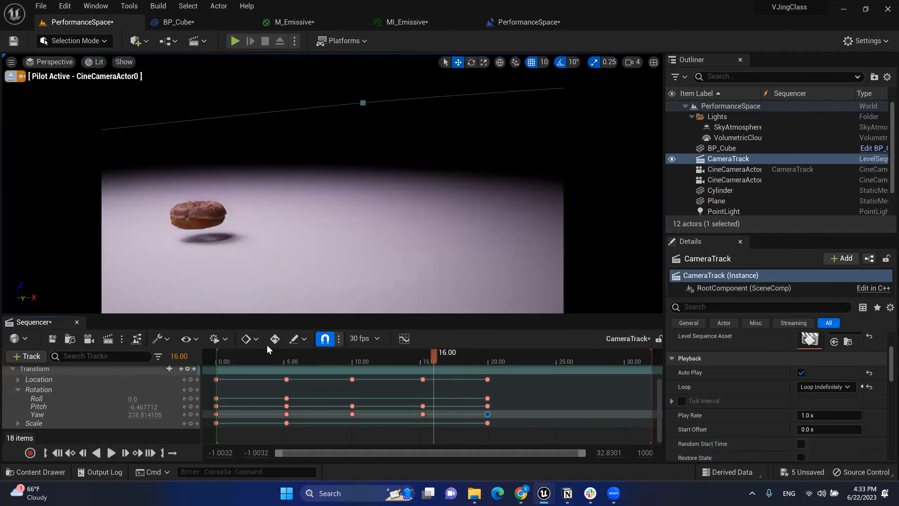
left_click_drag(456, 367, 478, 368)
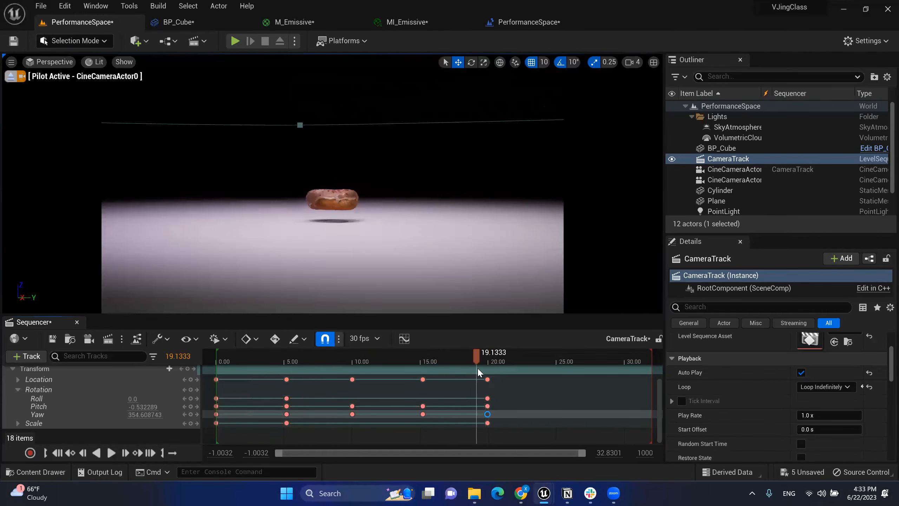
Step: Keep Loop Indefinitely and pull the playback end marker in from 30.8 s to about 20 s
left_click(819, 383)
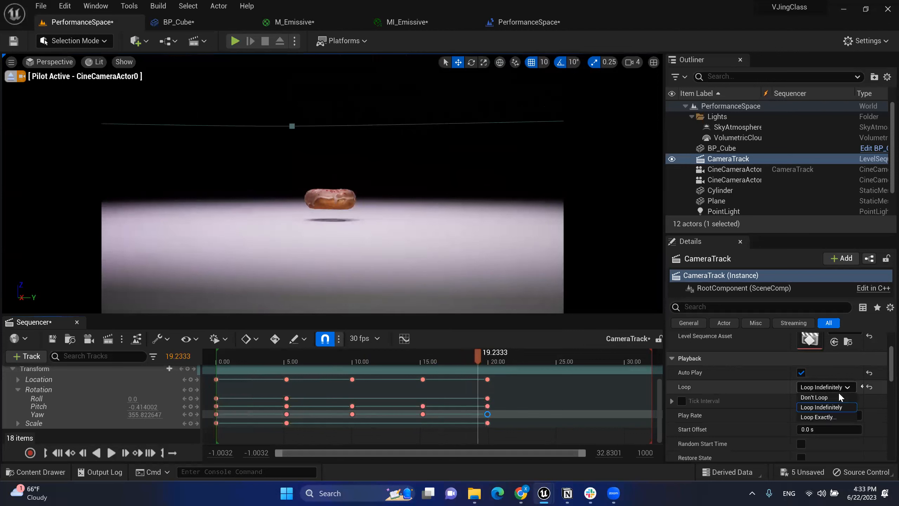
left_click(824, 408)
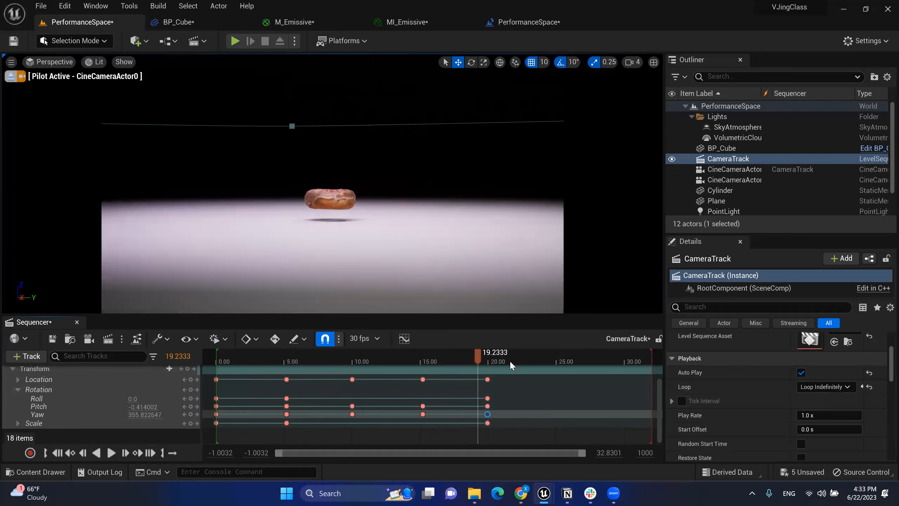
left_click_drag(510, 362, 451, 365)
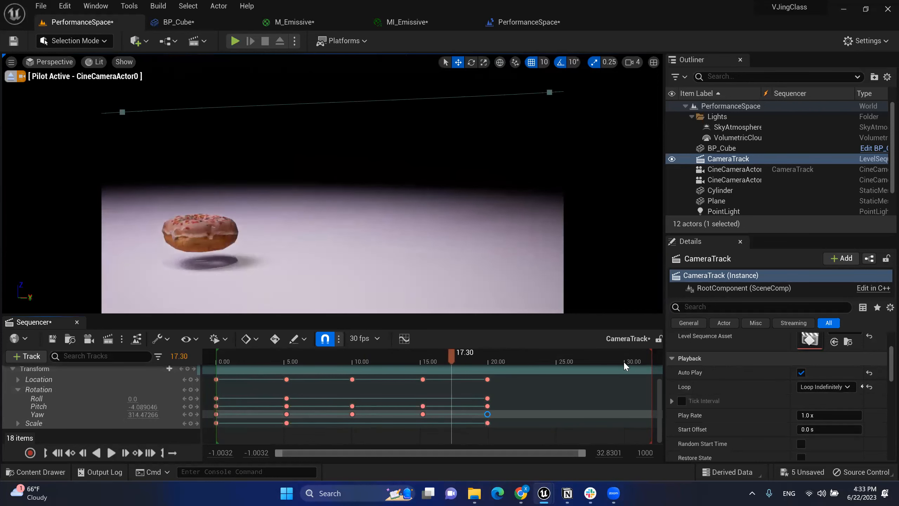
left_click_drag(629, 354, 622, 354)
mouse_move(563, 356)
left_mouse_down()
mouse_move(518, 361)
mouse_move(584, 360)
mouse_move(497, 358)
left_mouse_up()
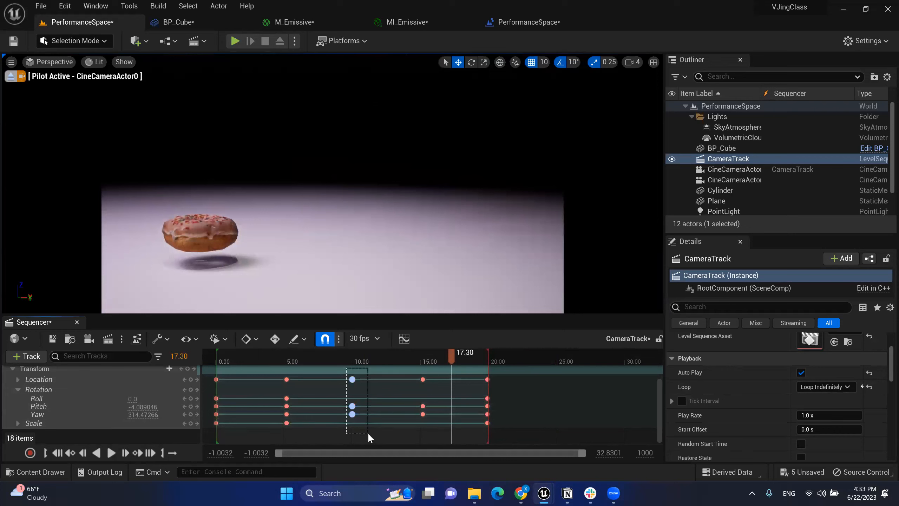
Step: Box-select the camera keys at 10.00, move the playhead to about 12 s, and start Play
left_click_drag(368, 432, 345, 375)
left_click_drag(476, 360, 379, 266)
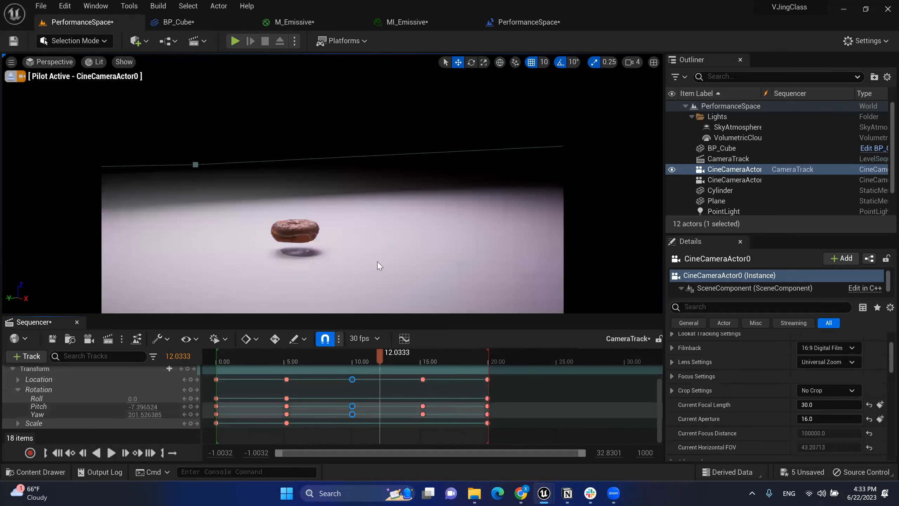
left_click(235, 41)
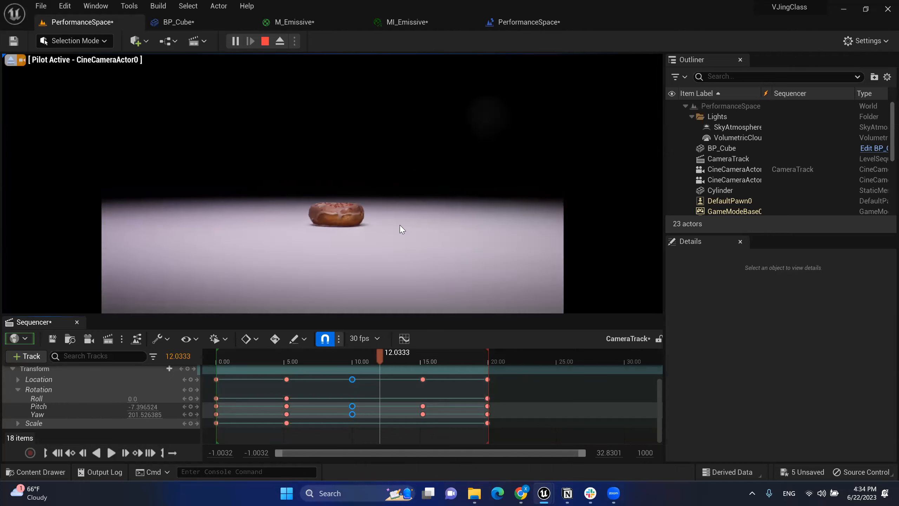
Step: Scrub between 13.33 s and 6.63 s during play, deselect the 10 s keys, and stop the preview
mouse_move(380, 356)
left_mouse_down()
mouse_move(393, 362)
mouse_move(381, 365)
left_mouse_up()
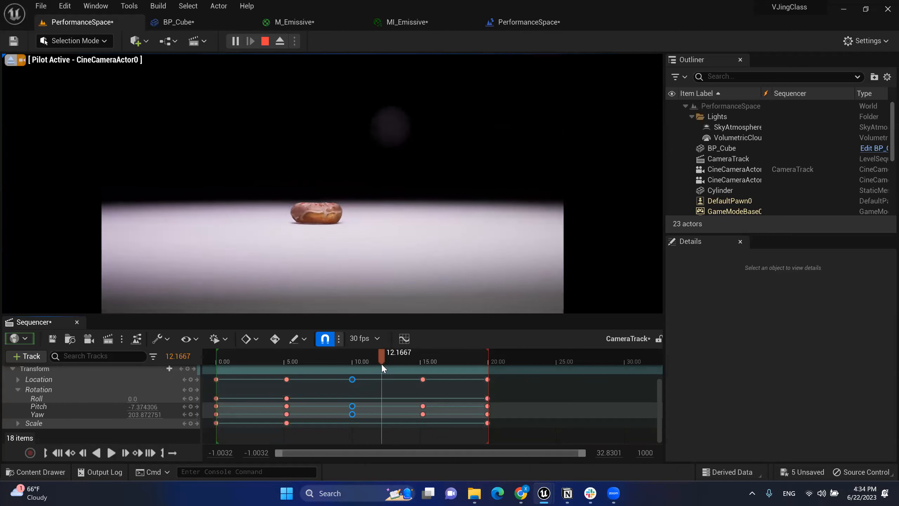
left_click(398, 365)
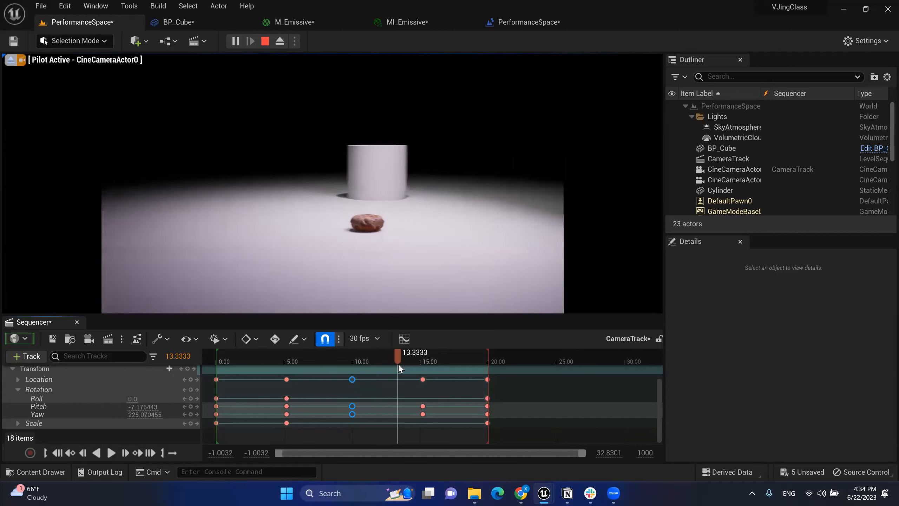
left_click_drag(397, 363, 306, 368)
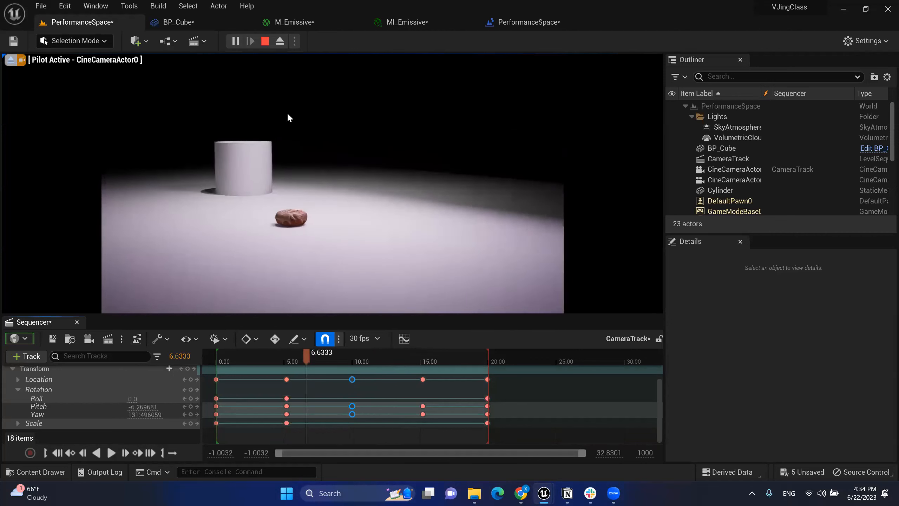
left_click(399, 374)
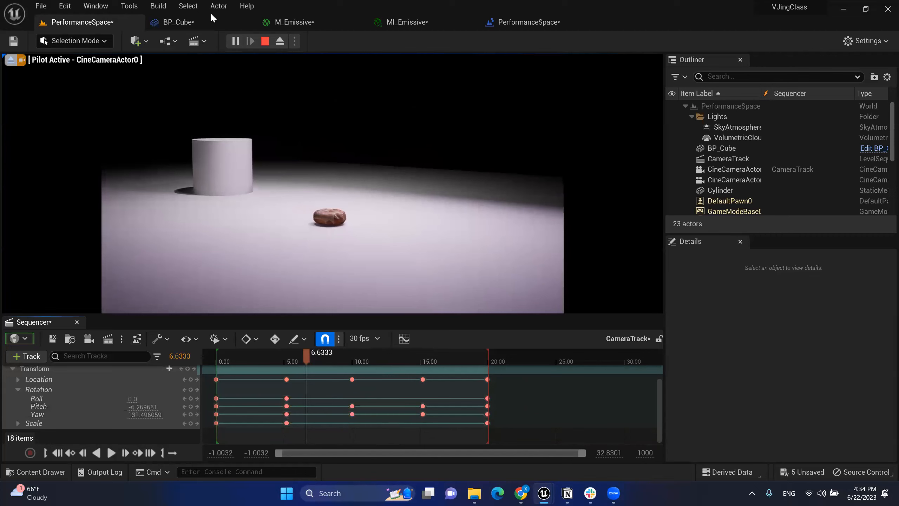
left_click(265, 41)
Step: Scrub to review the camera framing across the sequence, then run another play preview and stop it
left_click_drag(306, 355, 318, 380)
left_click_drag(420, 383, 333, 385)
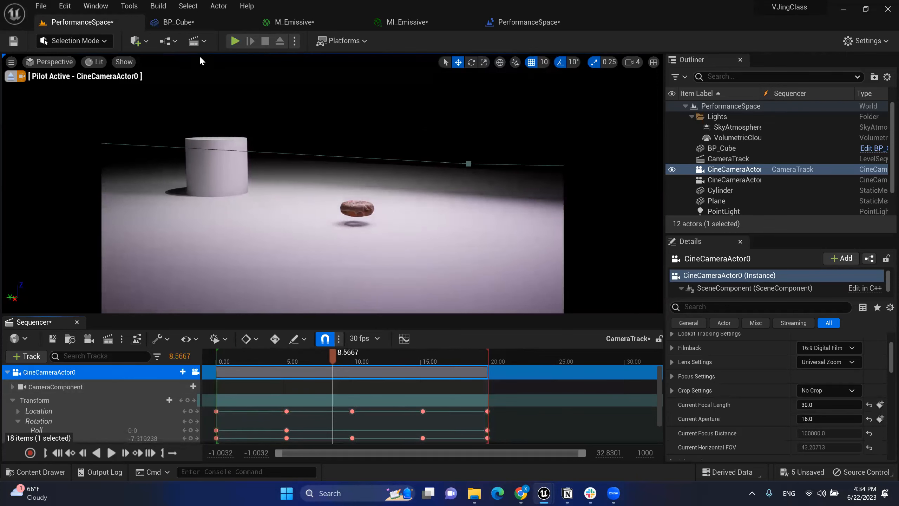
left_click(235, 41)
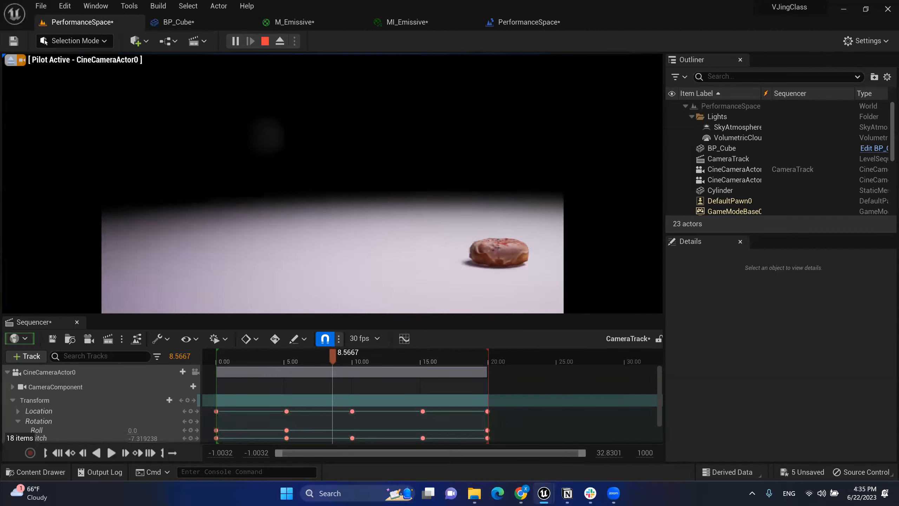
key("Escape")
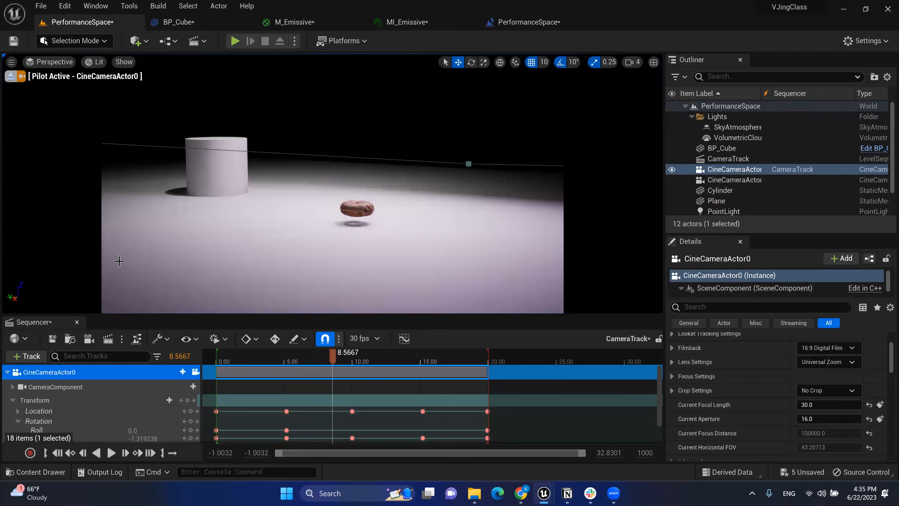
Step: Stop piloting CineCameraActor0 and fly the viewport up and back over the scene
left_click(12, 76)
right_click_drag(332, 183, 336, 226)
key("s")
right_click_drag(388, 204, 424, 202)
key("d")
key("a")
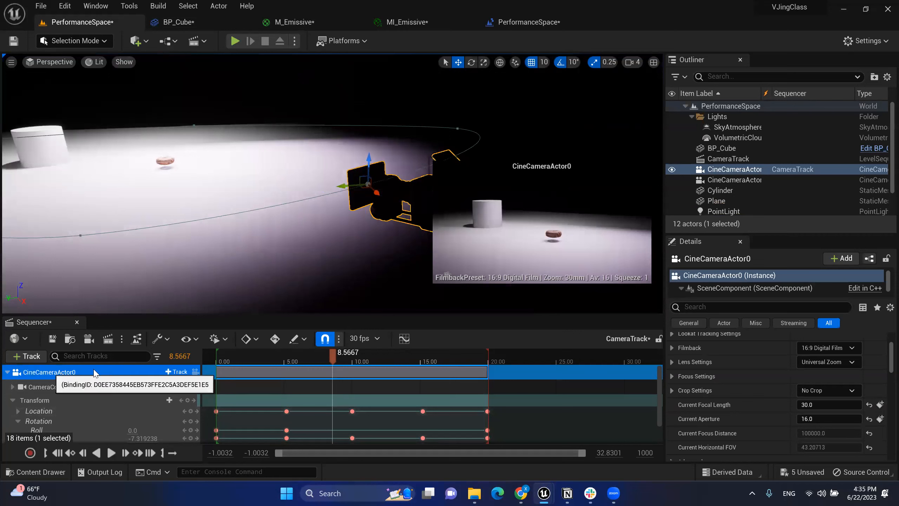
left_click(194, 371)
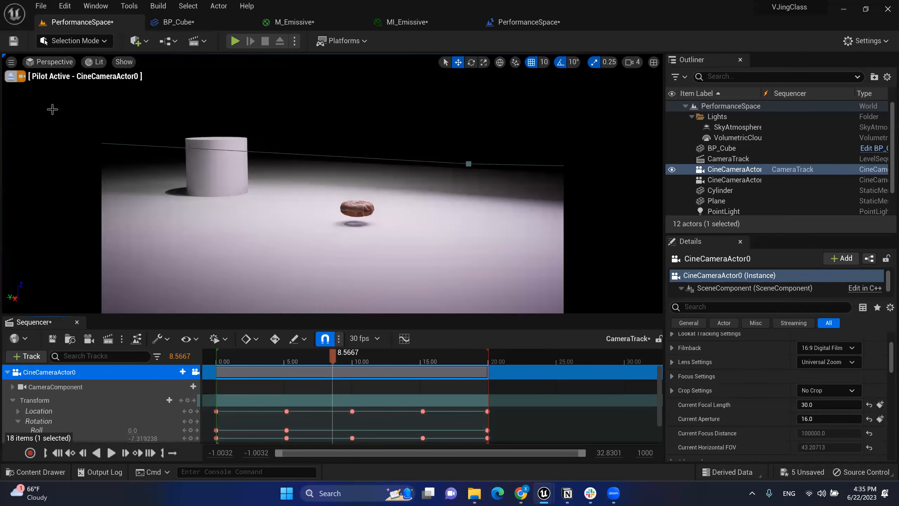
left_click(195, 372)
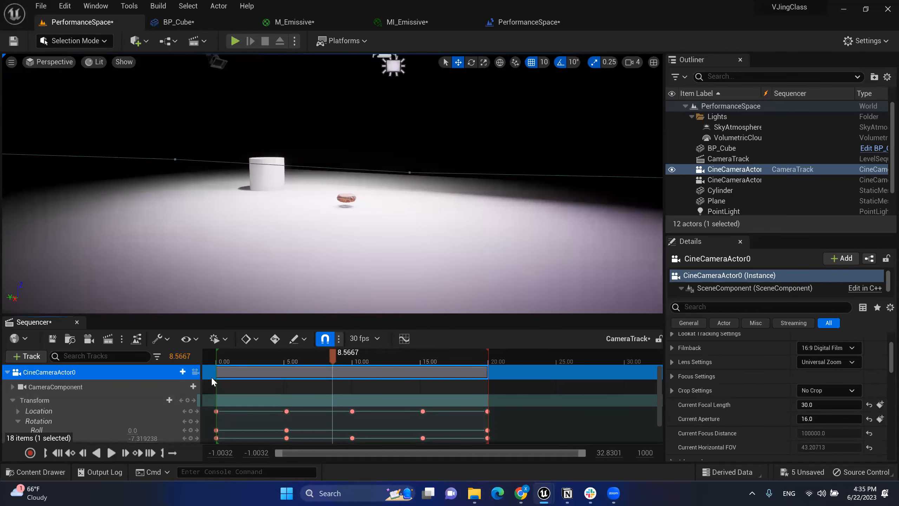
right_click_drag(347, 198, 301, 224)
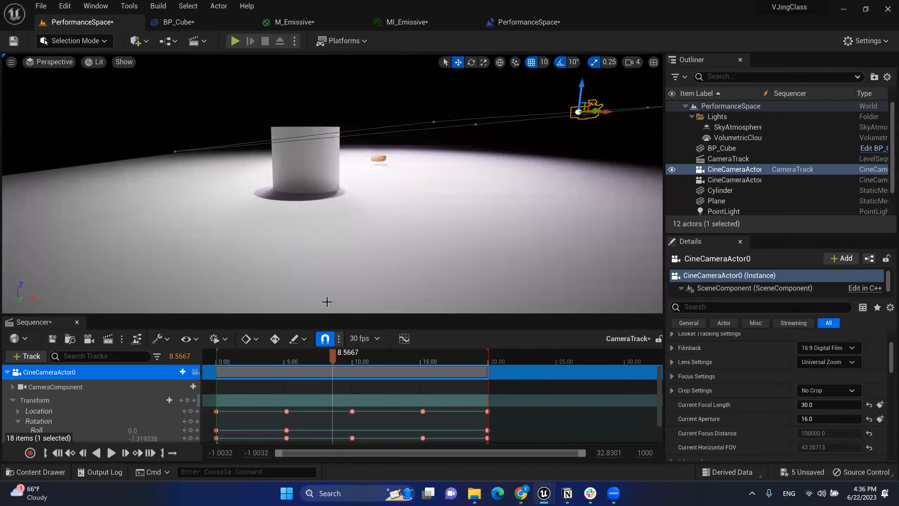
Step: Create a Cine Camera Actor at the current viewpoint from the viewport options
left_click(11, 63)
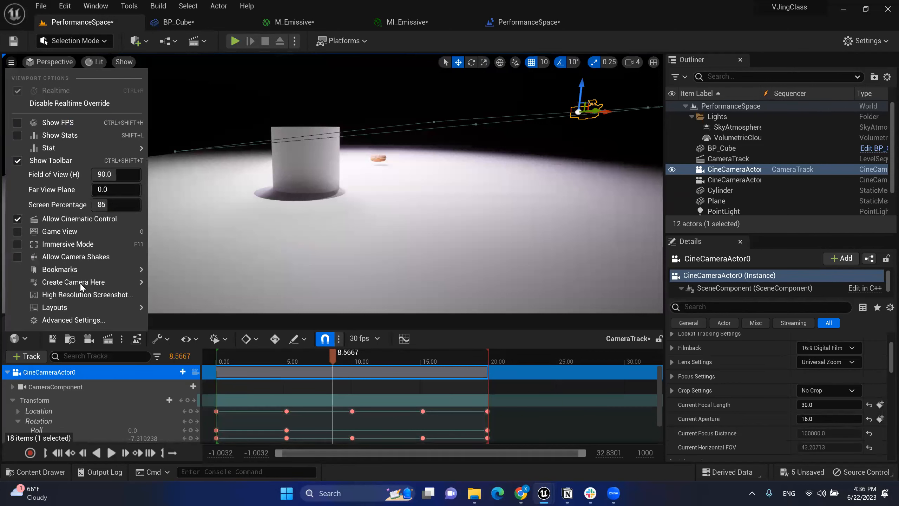
mouse_move(106, 282)
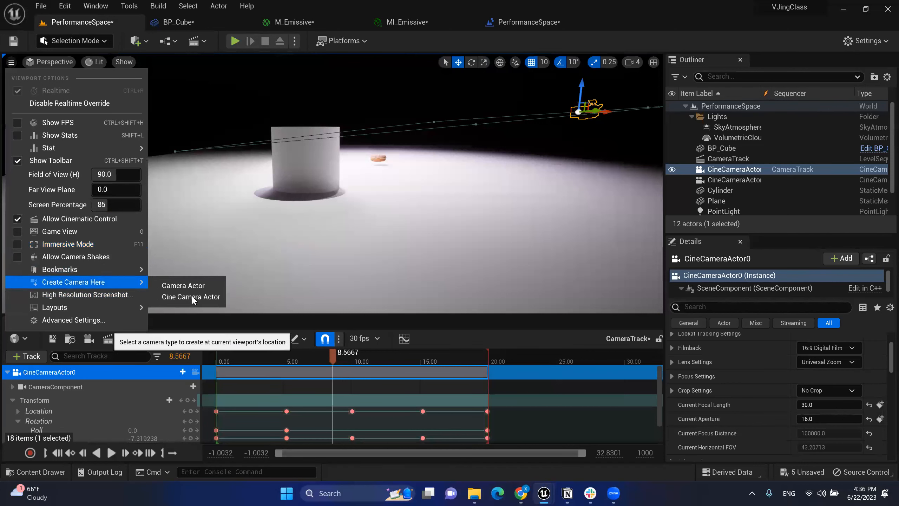
left_click(192, 297)
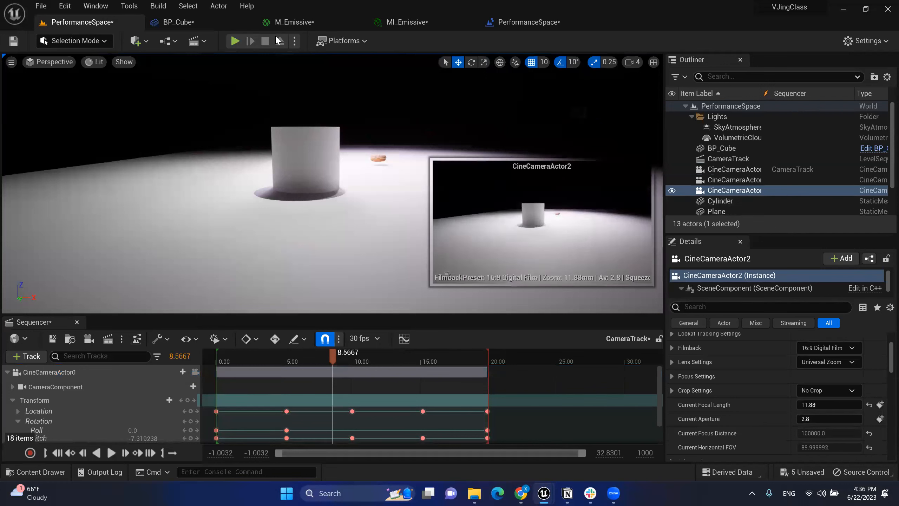
Step: In the Level Blueprint, add a CineCameraActor2 reference node below the existing nodes
left_click(523, 25)
right_click_drag(519, 172, 511, 50)
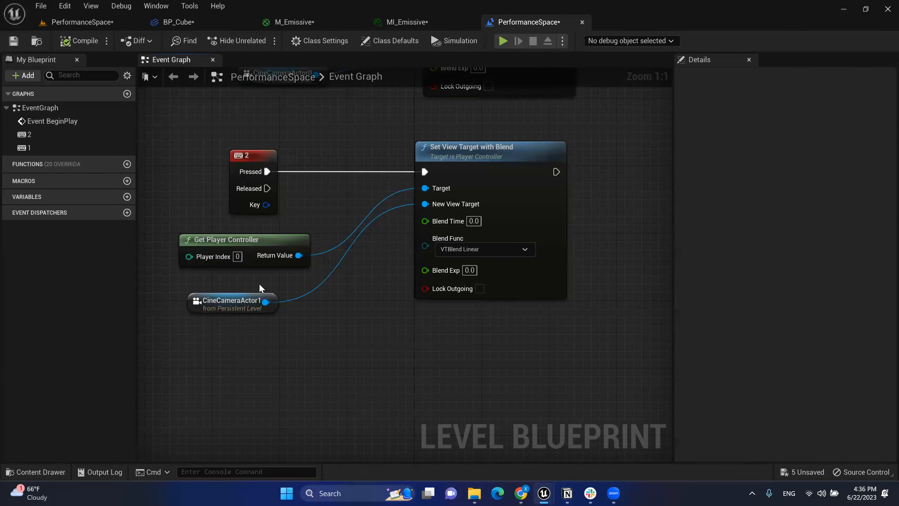
scroll(260, 285, "down", 2)
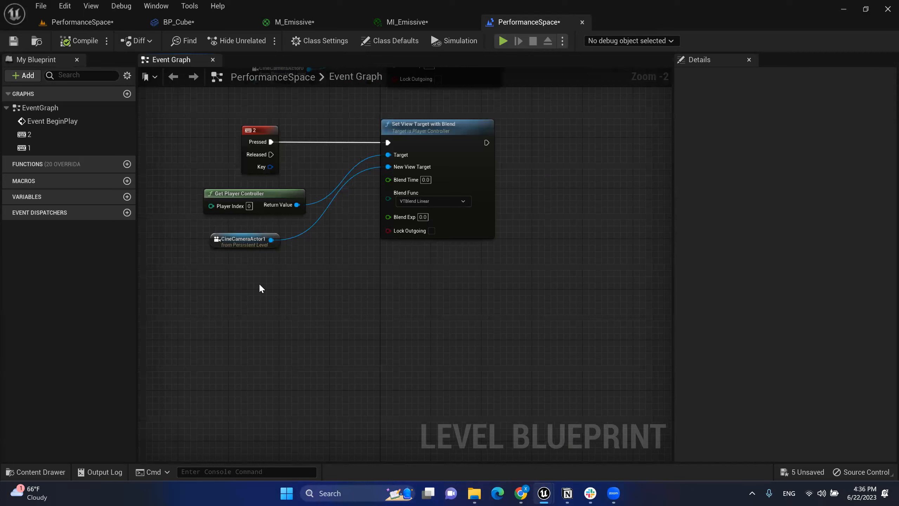
right_click(260, 286)
left_click(318, 125)
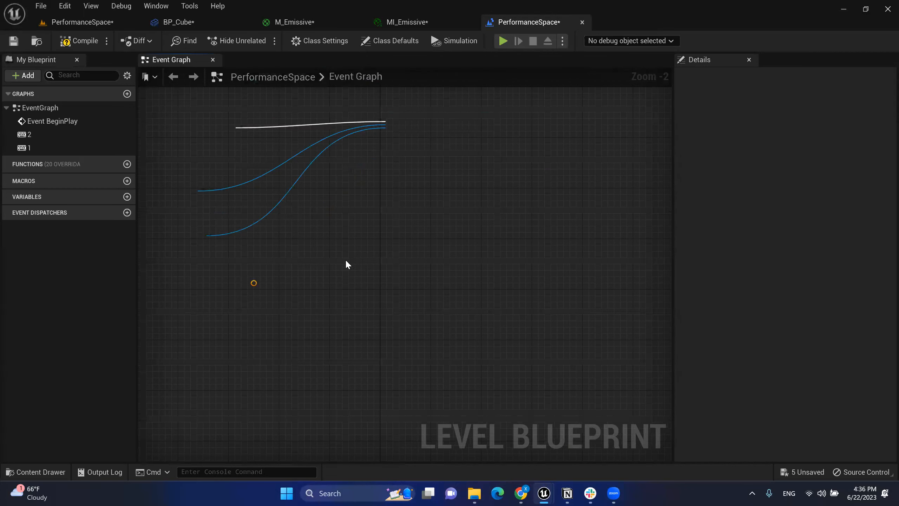
left_click_drag(294, 290, 298, 360)
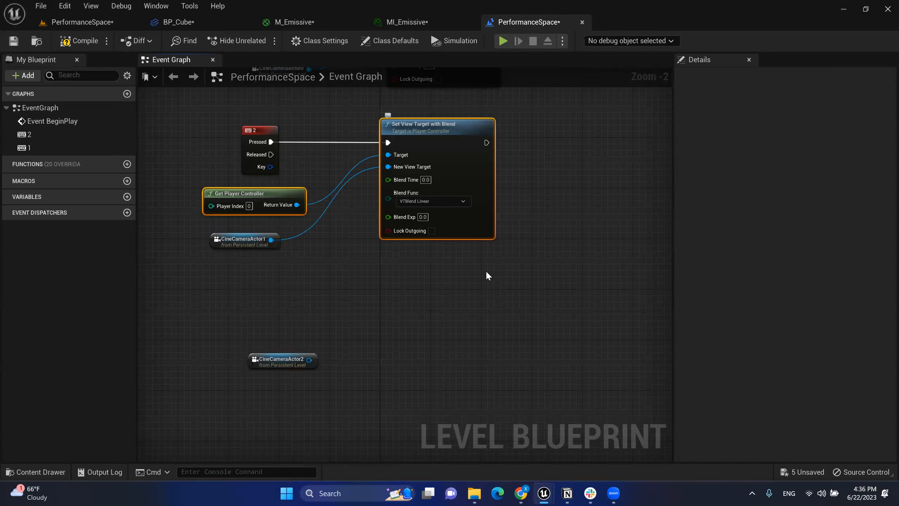
Step: Duplicate the player controller and Set View Target nodes and wire CineCameraActor2 into New View Target
key("ctrl+d")
left_click_drag(590, 205, 467, 252)
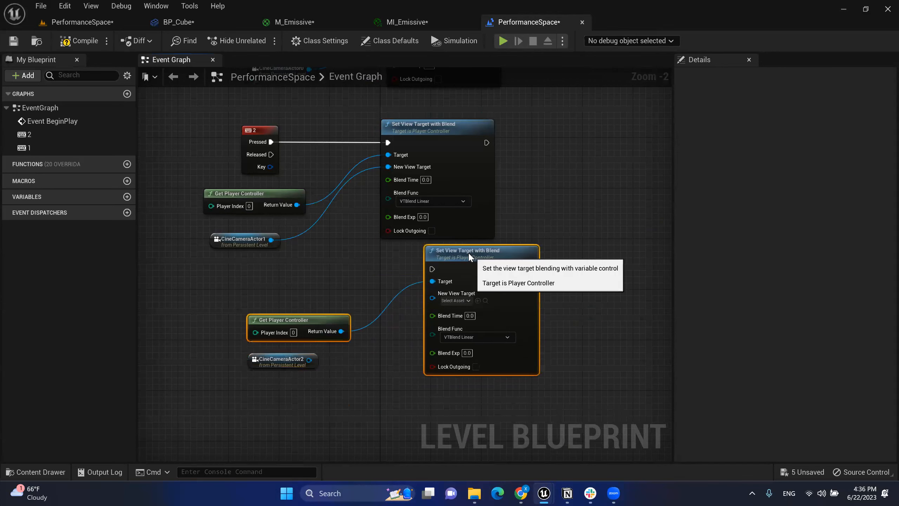
left_click(454, 301)
left_click_drag(433, 300, 309, 360)
left_click_drag(572, 341, 297, 306)
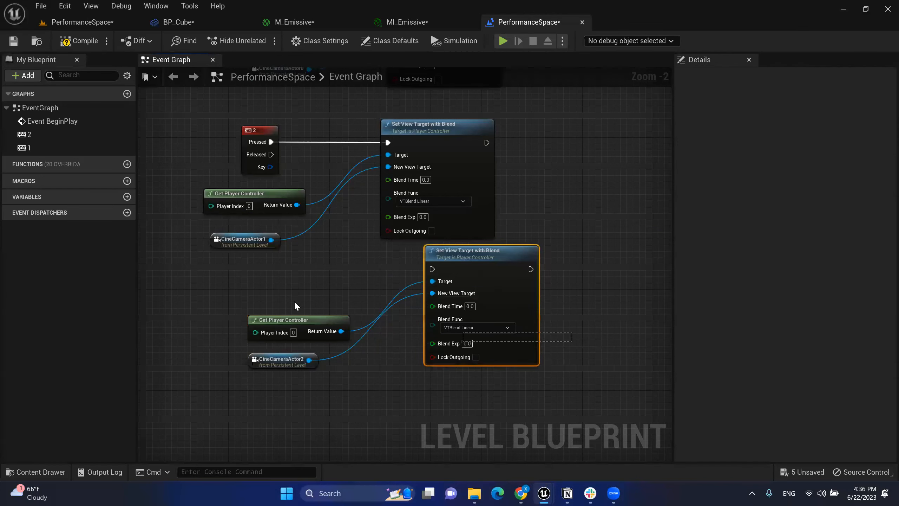
left_click_drag(488, 379, 489, 381)
left_click_drag(466, 316, 428, 360)
left_click(349, 252)
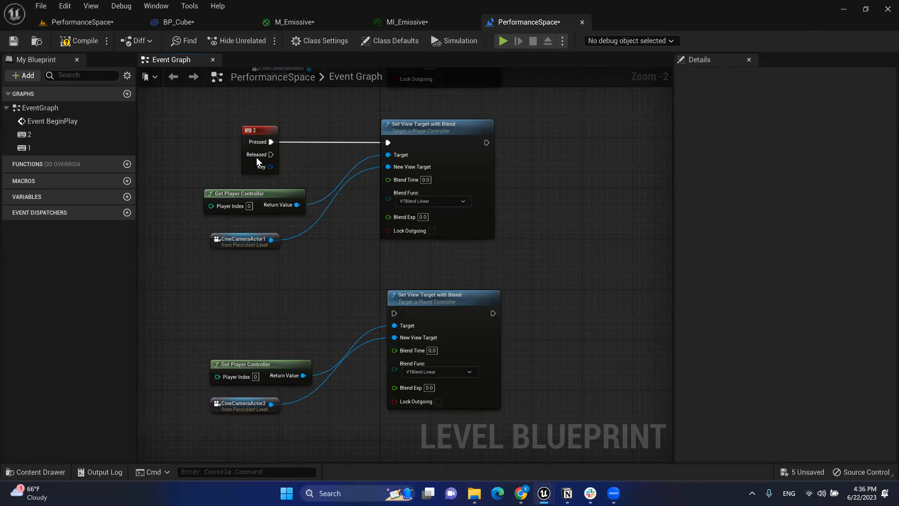
Step: Add a Keyboard 3 event and connect it to the second Set View Target node
right_click(258, 290)
type("3")
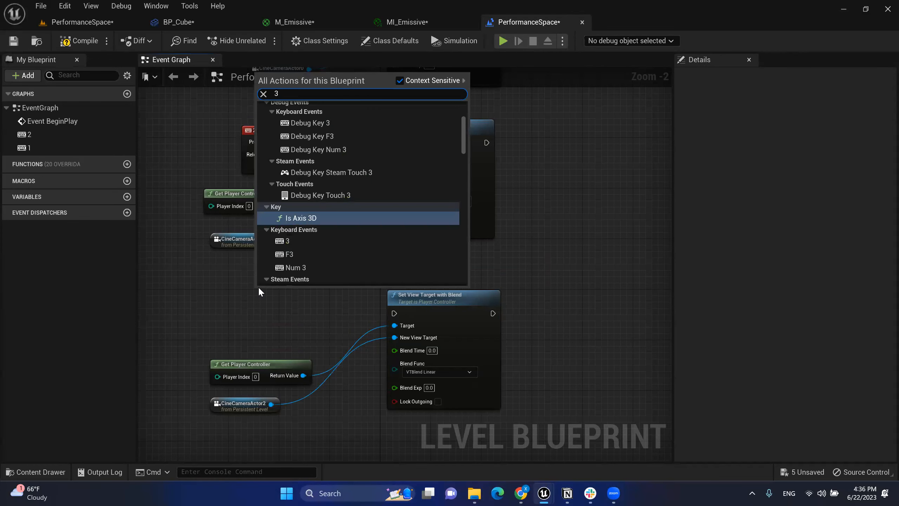
left_click(285, 242)
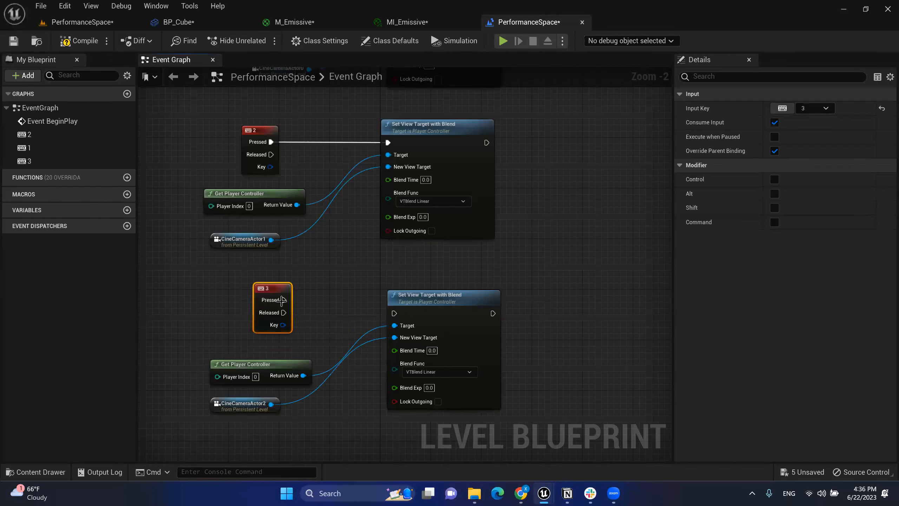
left_click_drag(283, 299, 396, 315)
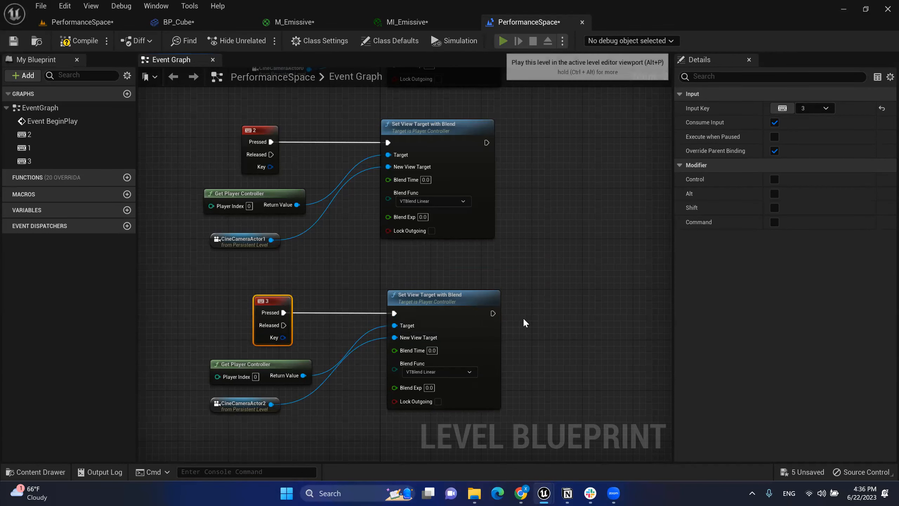
Step: Test the 3-key camera switch in play, then open the BP_Cube blueprint
key("2")
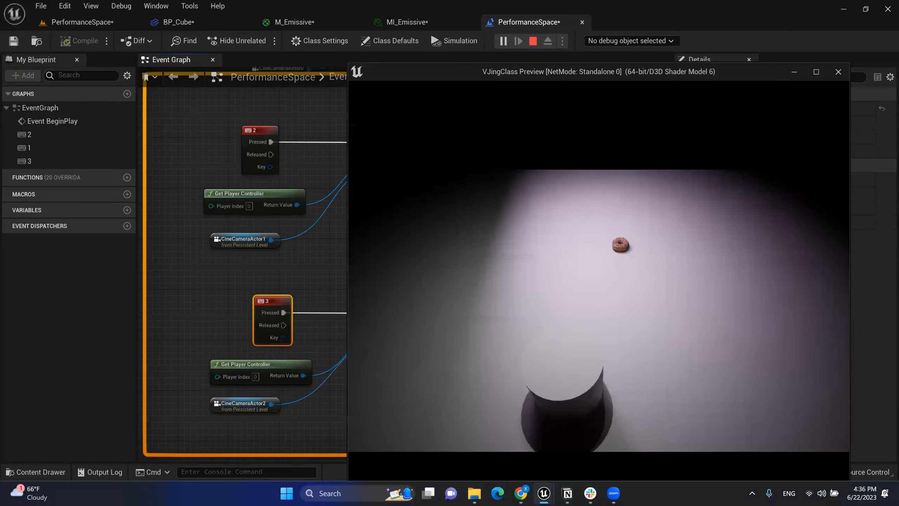
key("3")
key("Escape")
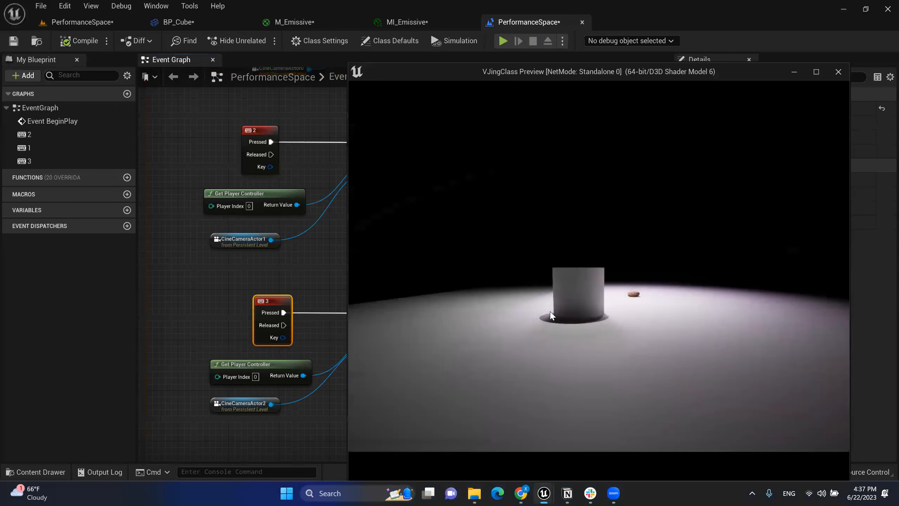
left_click(183, 23)
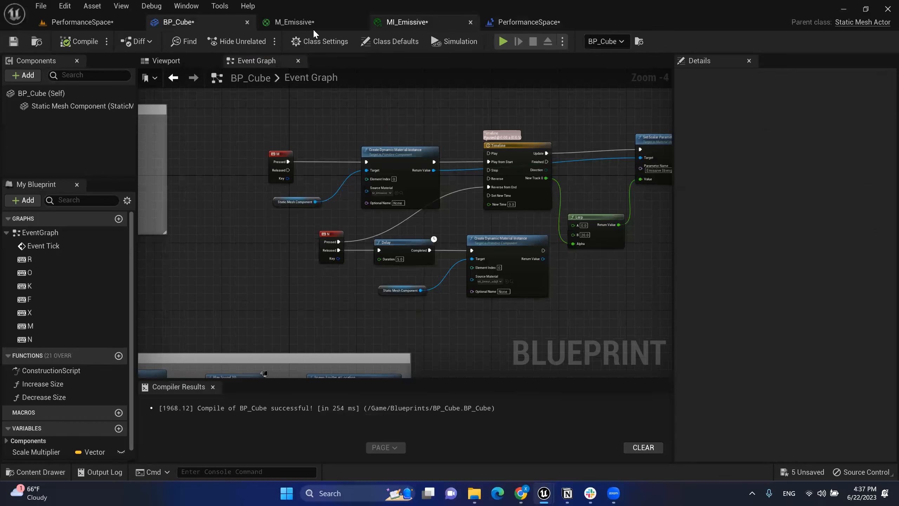
Step: Back in the PerformanceSpace level with Sequencer closed, place a Camera Rig Rail via Quick Add > Cinematic
left_click(131, 24)
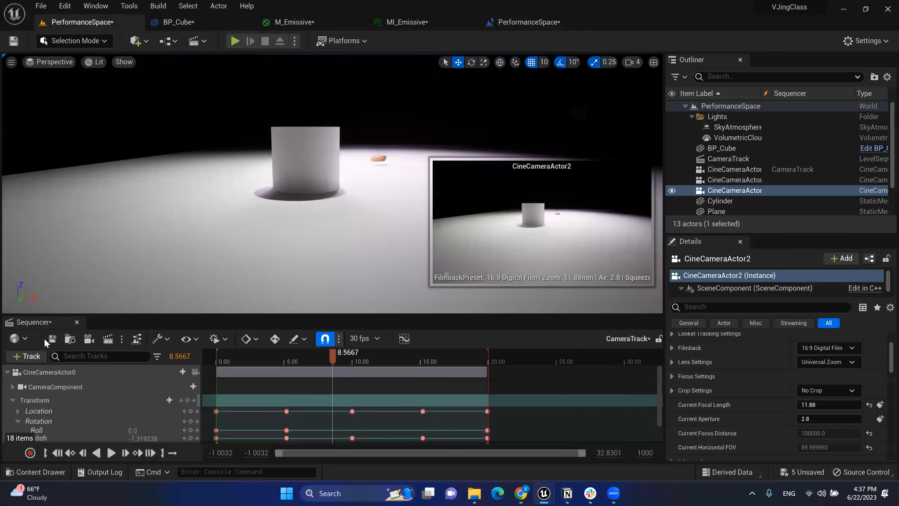
left_click(77, 322)
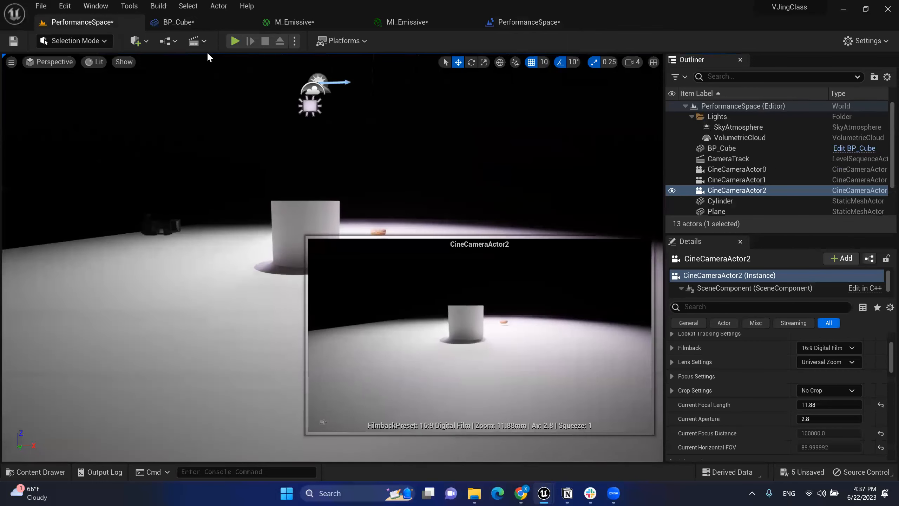
left_click(173, 41)
left_click(202, 41)
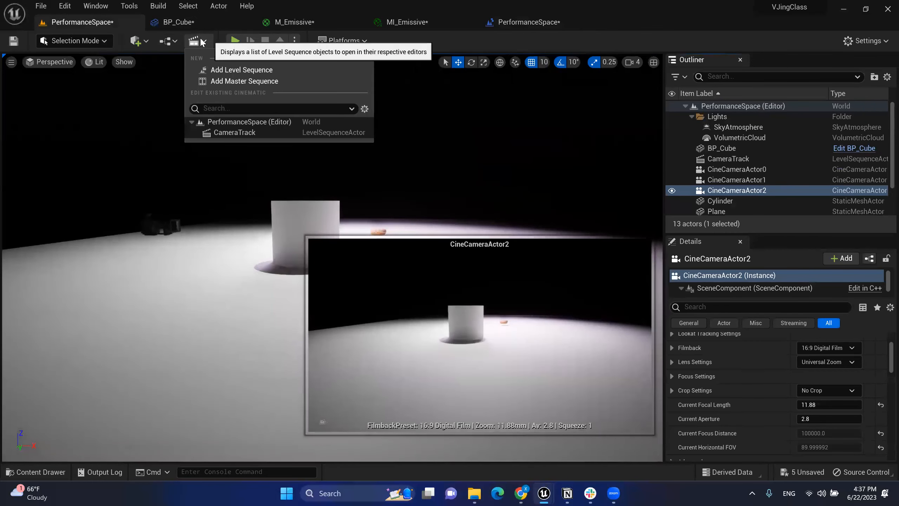
left_click(172, 41)
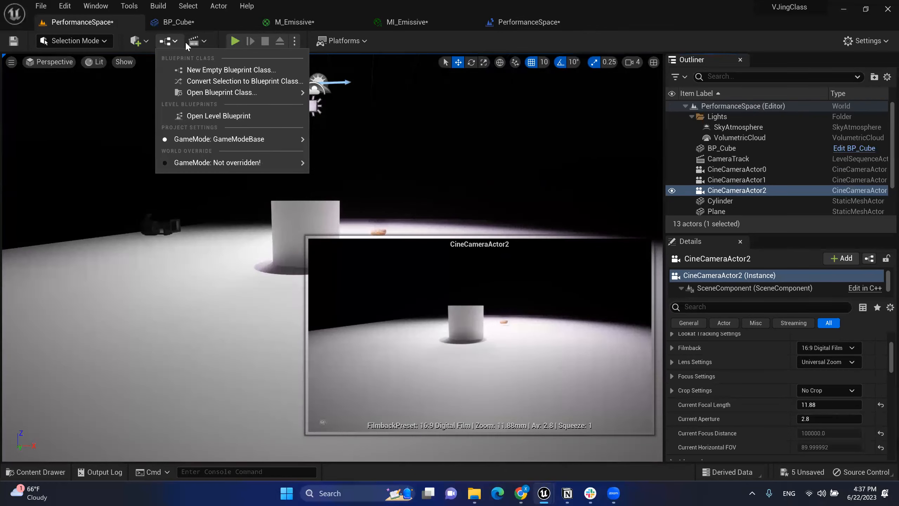
left_click(136, 41)
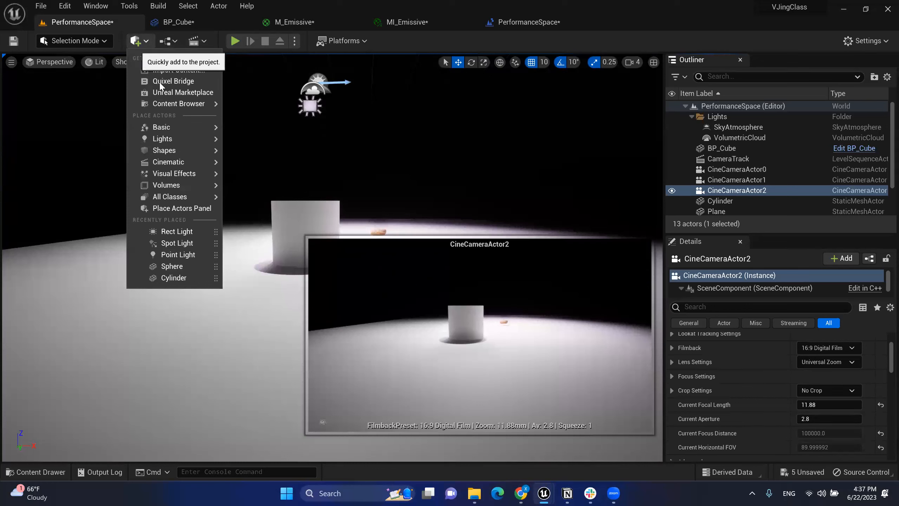
mouse_move(180, 164)
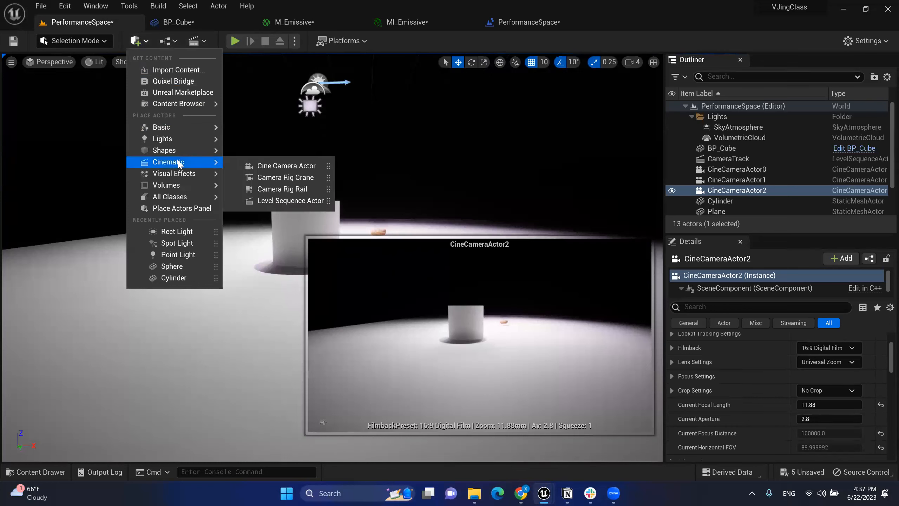
left_click(313, 189)
Step: Raise the camera rail off the floor, slide it left and rotate it to lie sideways
key("s")
key("d")
right_click_drag(314, 192, 245, 216)
key("w")
key("s")
key("a")
key("d")
left_click_drag(471, 160, 80, 203)
right_click_drag(309, 178, 279, 176)
key("e")
left_click_drag(253, 227, 284, 232)
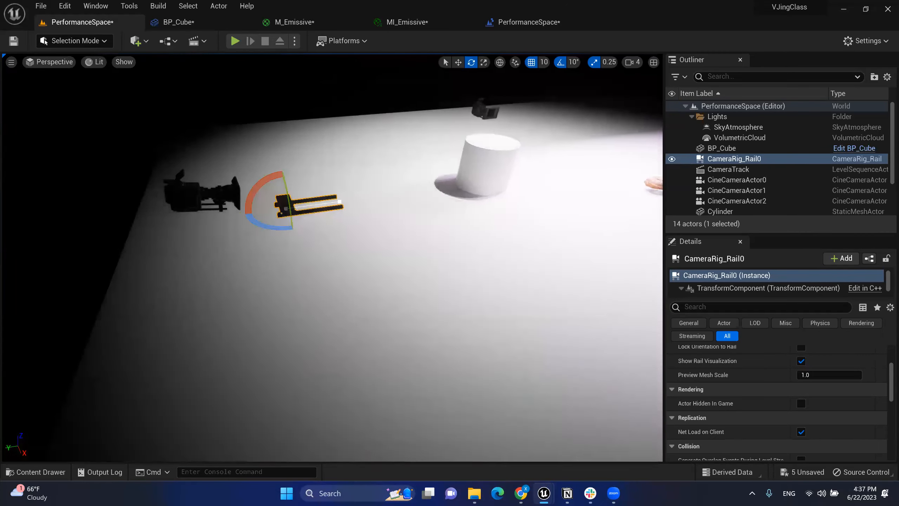
key("f")
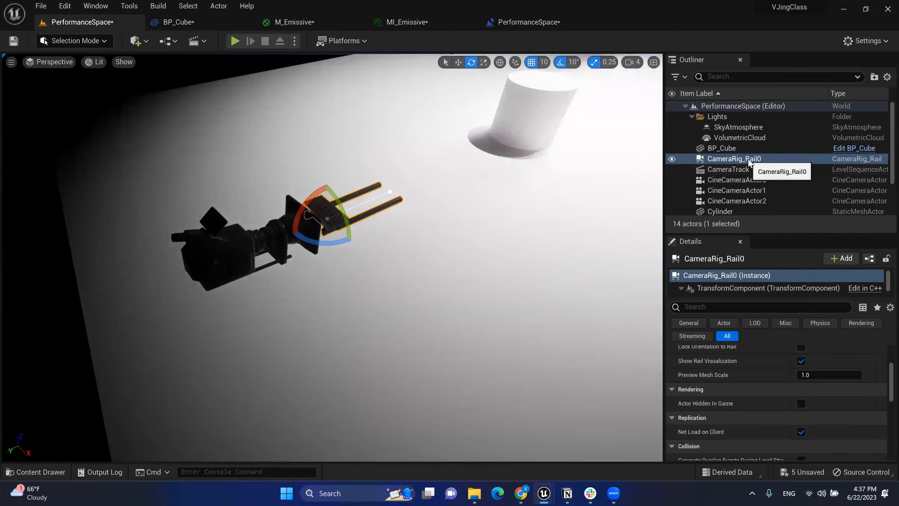
Step: Attach CineCameraActor2 to the camera rail and move it higher to reframe the cylinder
left_click(744, 169)
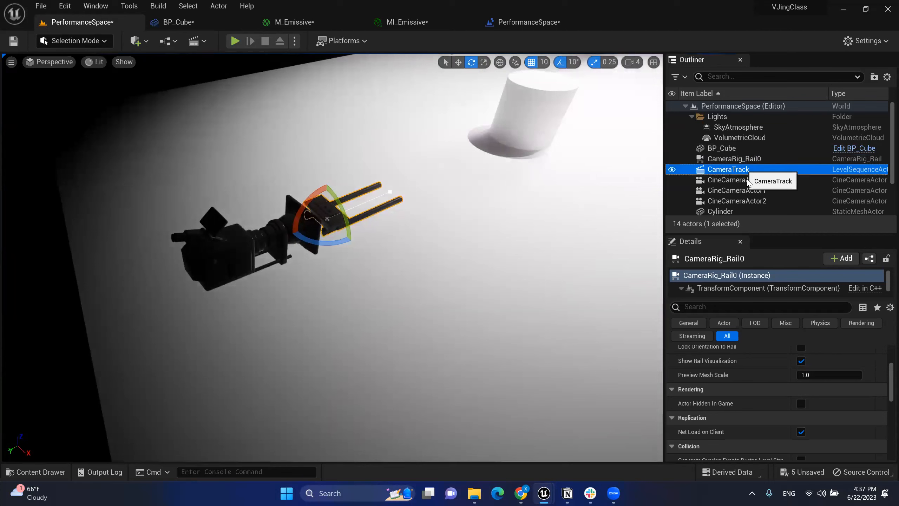
left_click(306, 234)
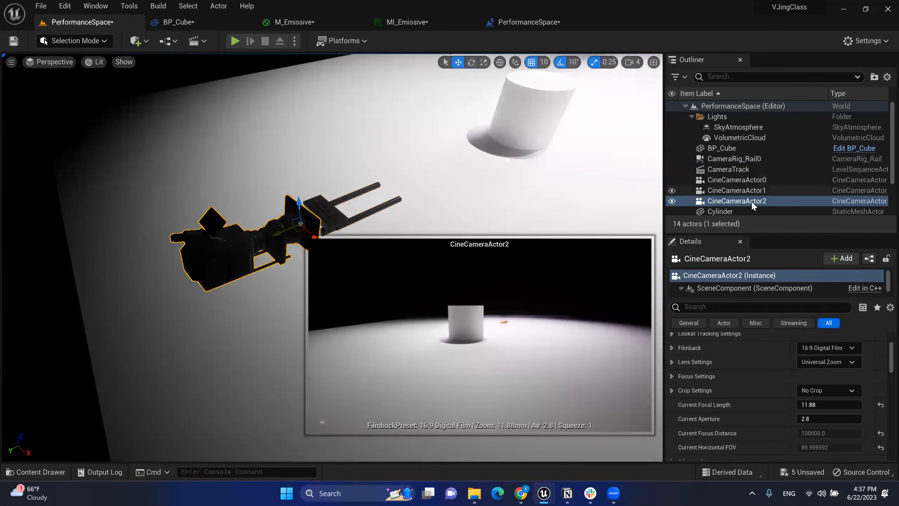
left_click_drag(749, 204, 736, 159)
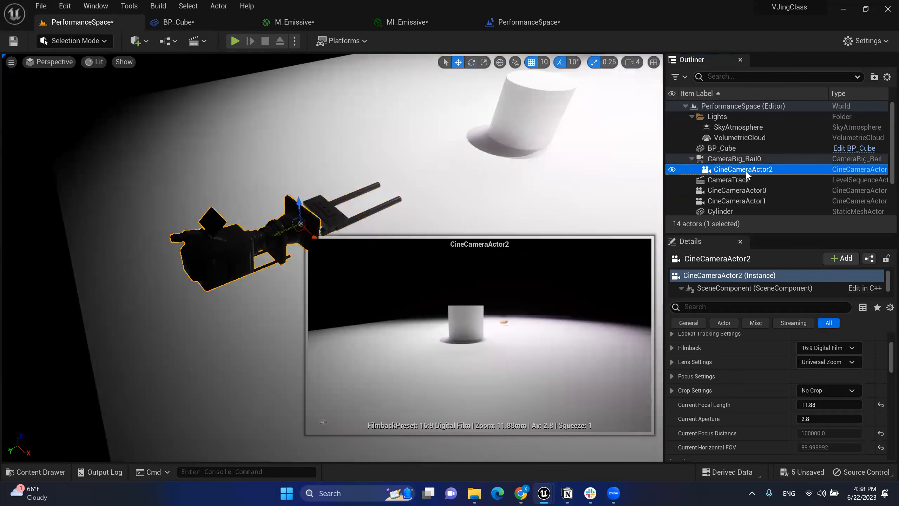
key("d")
right_click_drag(222, 254, 222, 255)
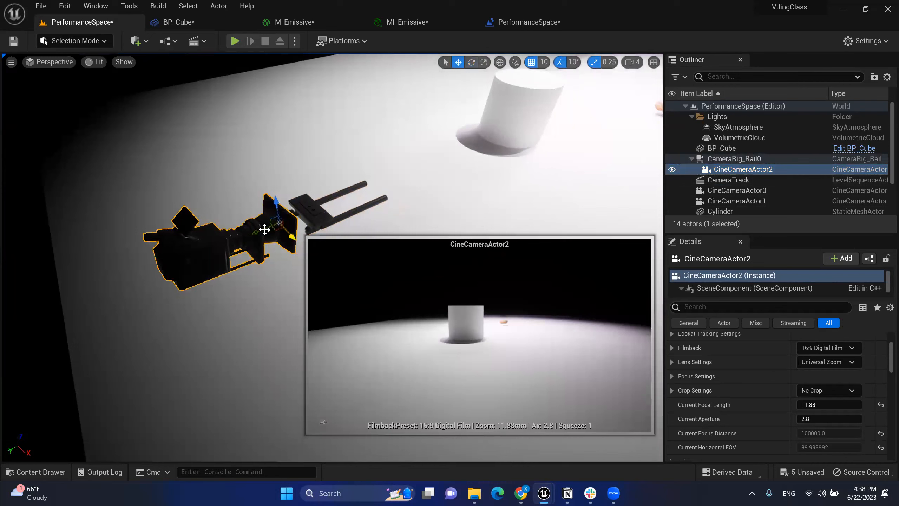
left_click_drag(265, 229, 380, 219)
right_click_drag(372, 179, 321, 185)
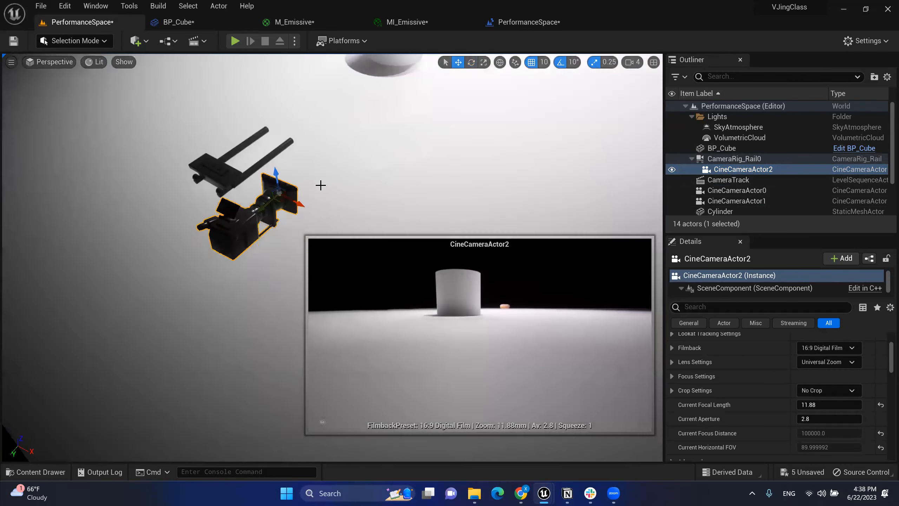
left_click_drag(301, 205, 235, 165)
right_click_drag(272, 157, 273, 158)
right_click_drag(215, 129, 215, 130)
left_click_drag(269, 105, 270, 92)
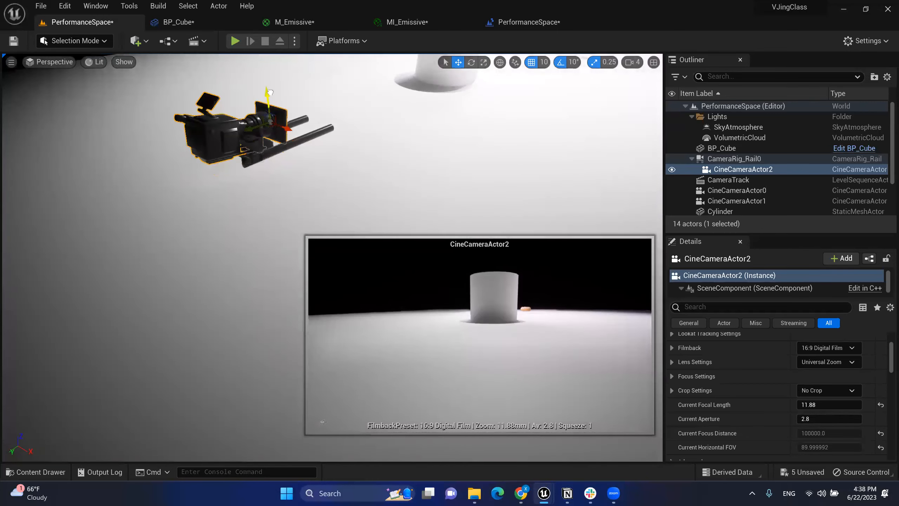
right_click_drag(296, 104, 296, 184)
Step: Drag the rail's end spline point to stretch the rail toward the cylinder
left_click(294, 185)
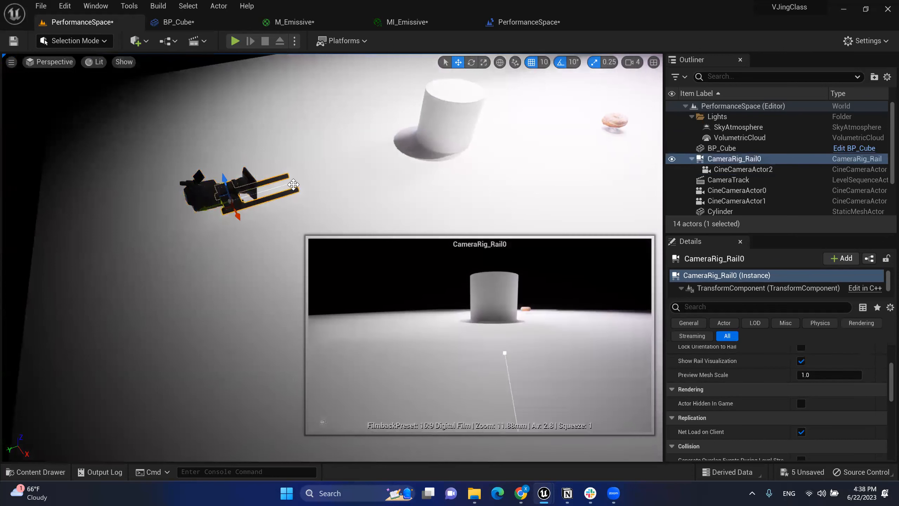
left_click(296, 183)
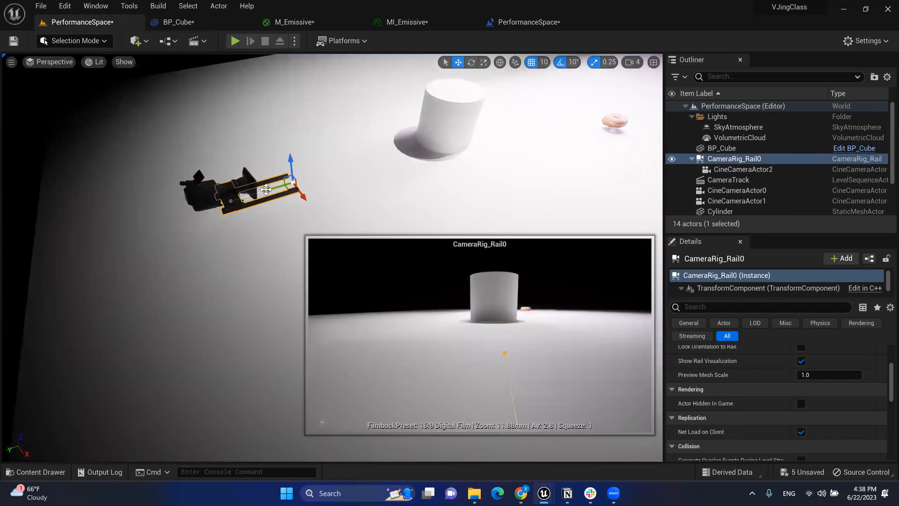
left_click_drag(274, 188, 424, 141)
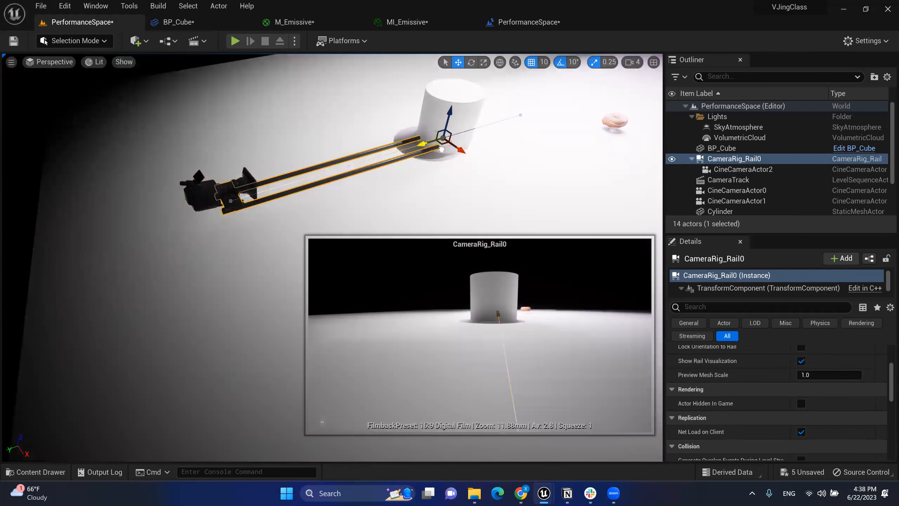
left_click(442, 150)
left_click(238, 215)
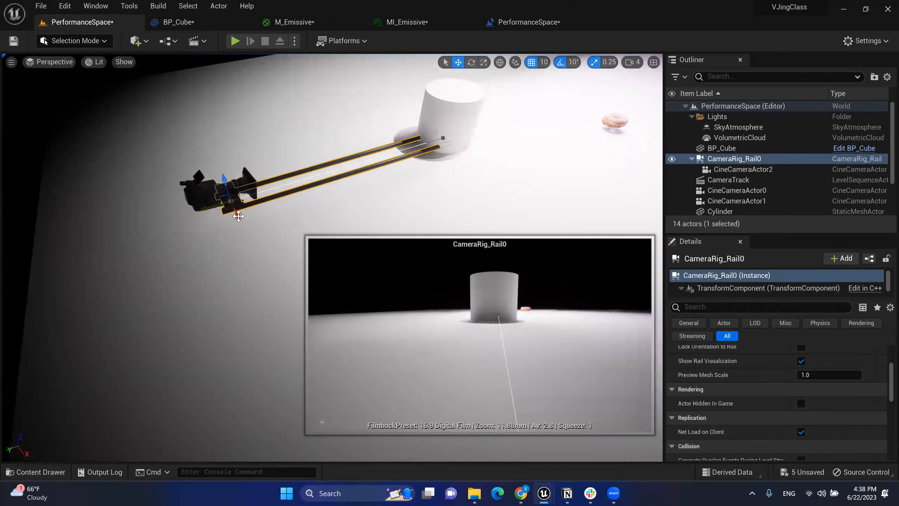
Step: Nudge the rail down-right, then scrub Current Position on Rail to preview the camera sliding, ending at 0.0
left_click_drag(238, 215, 262, 264)
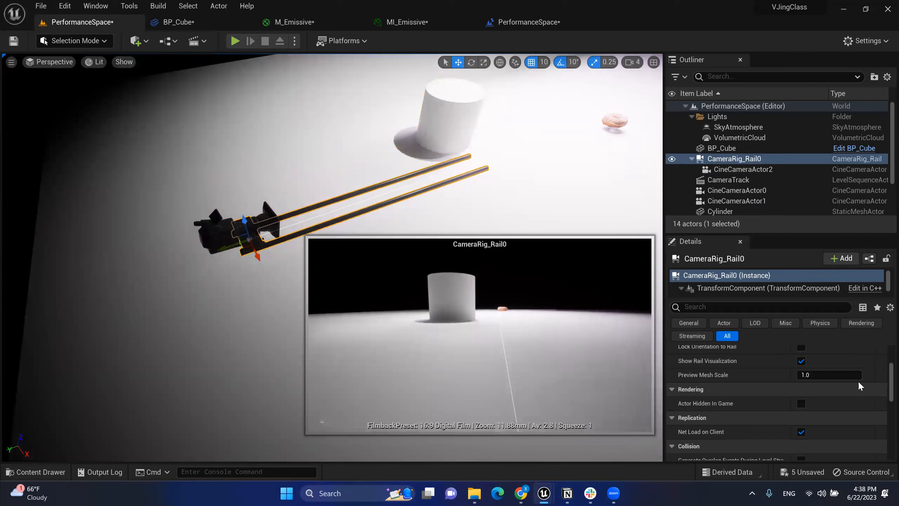
scroll(850, 385, "up", 1)
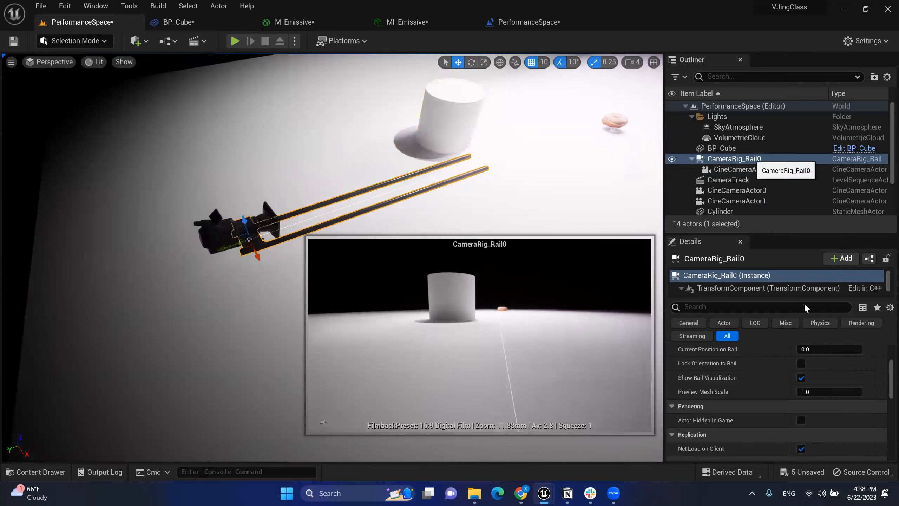
scroll(850, 374, "up", 3)
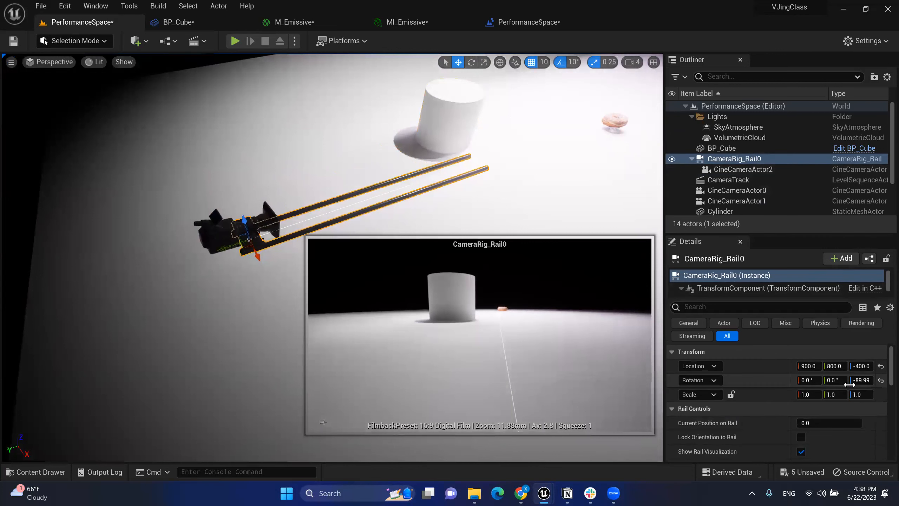
scroll(847, 407, "down", 1)
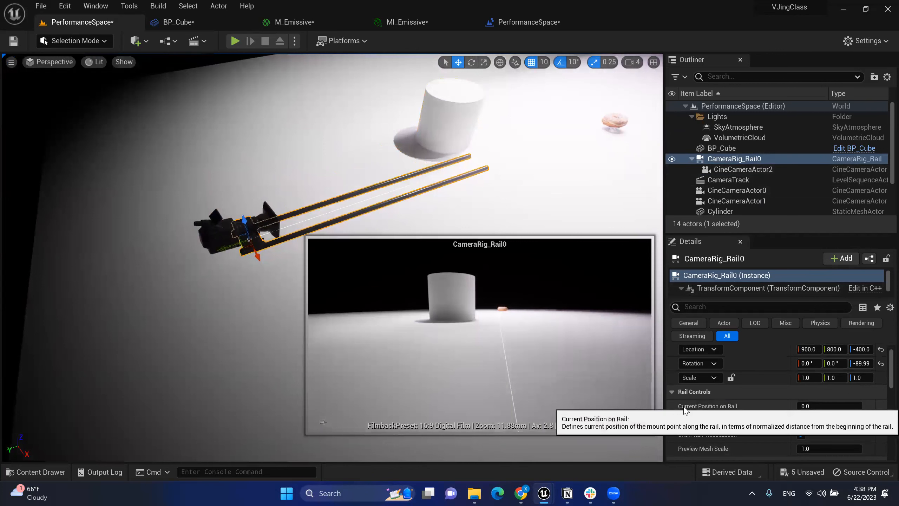
scroll(696, 408, "down", 2)
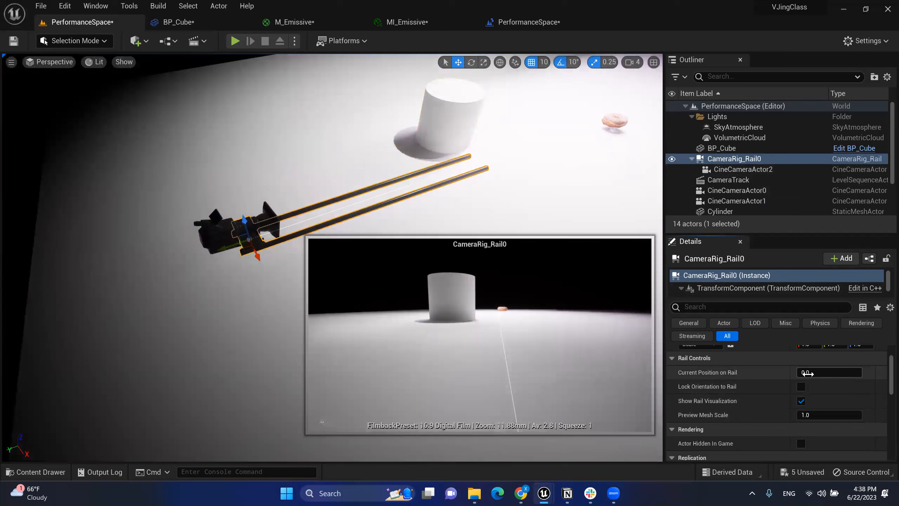
mouse_move(814, 372)
left_mouse_down()
mouse_move(860, 372)
mouse_move(797, 373)
left_mouse_up()
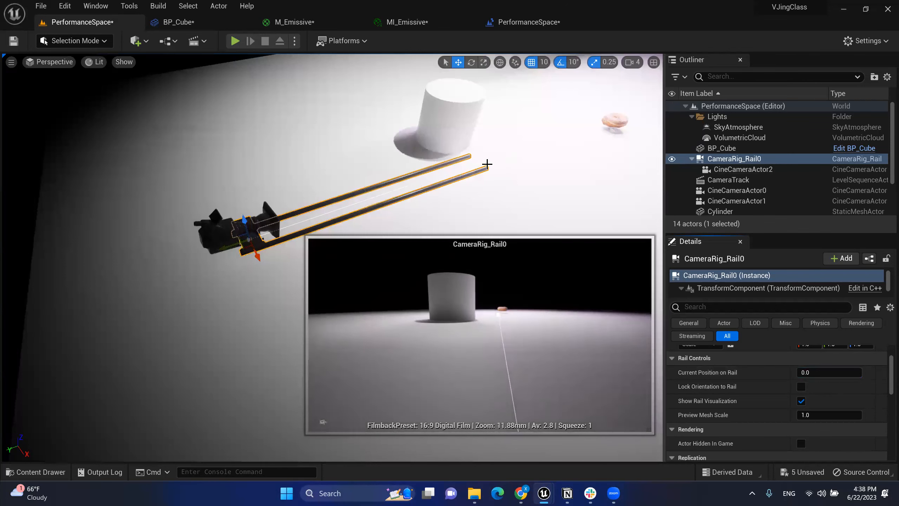
left_click(524, 205)
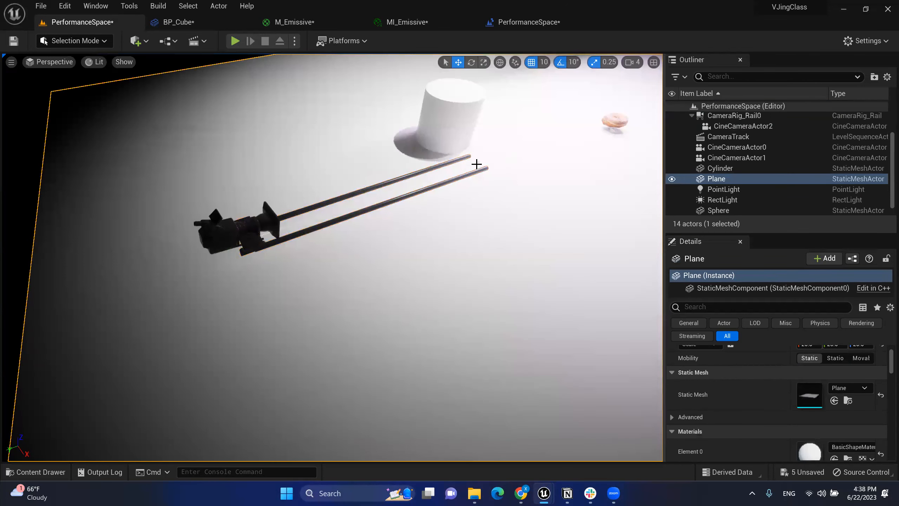
right_click_drag(346, 257, 320, 235)
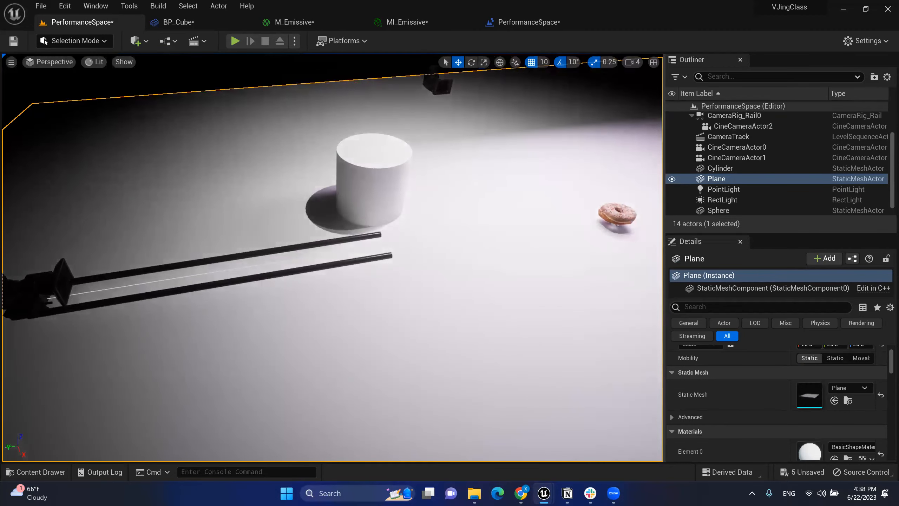
left_click(168, 296)
right_click_drag(215, 243, 256, 250)
left_click(283, 236)
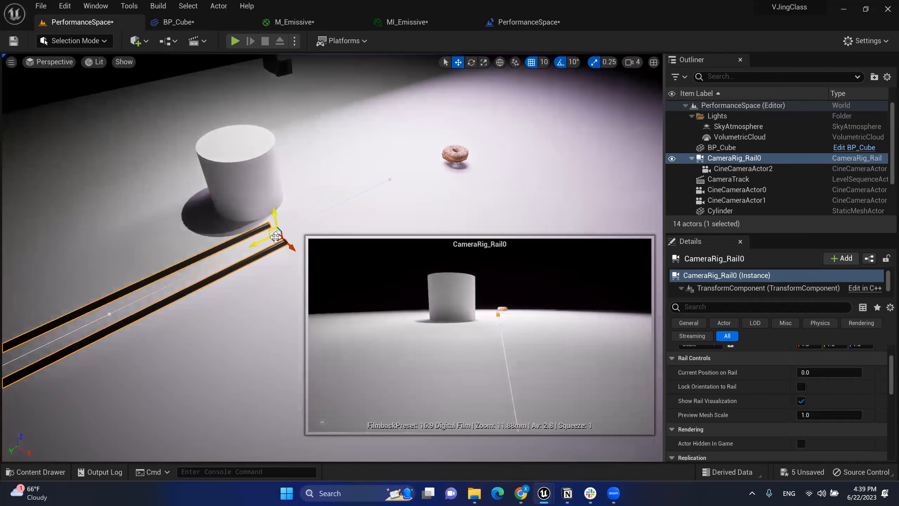
right_click_drag(334, 218, 352, 205)
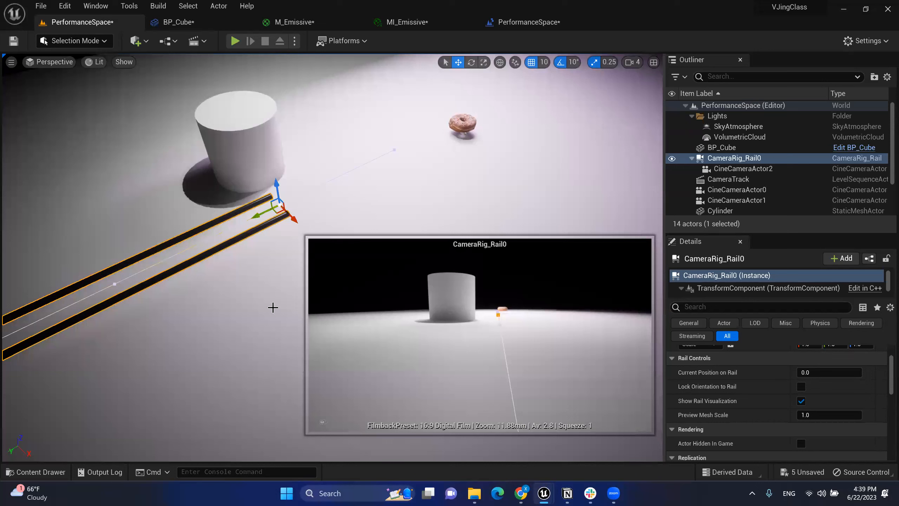
Step: Drag the rail end past the donut, bending it into a curve that swings back
left_click_drag(260, 215, 428, 163)
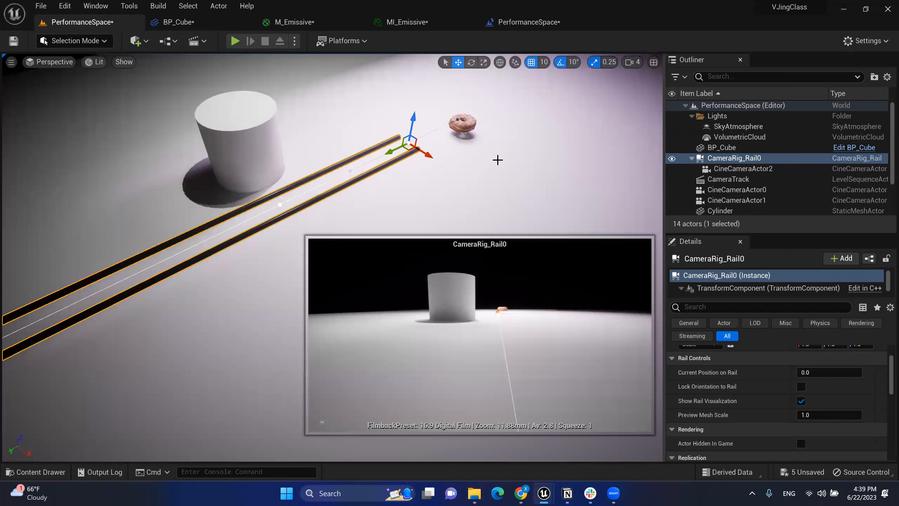
left_click_drag(429, 156, 561, 239)
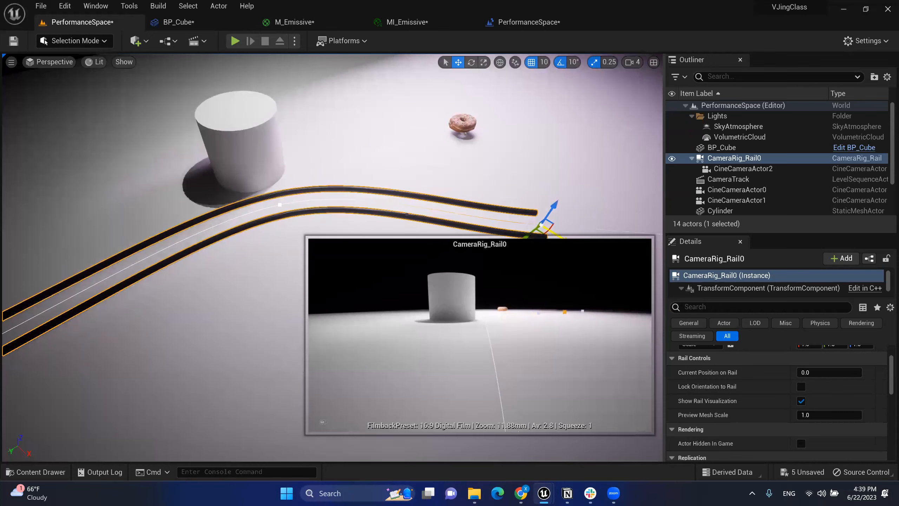
mouse_move(425, 160)
right_mouse_down()
mouse_move(336, 160)
mouse_move(488, 170)
mouse_move(470, 152)
mouse_move(457, 177)
mouse_move(439, 142)
mouse_move(430, 163)
right_mouse_up()
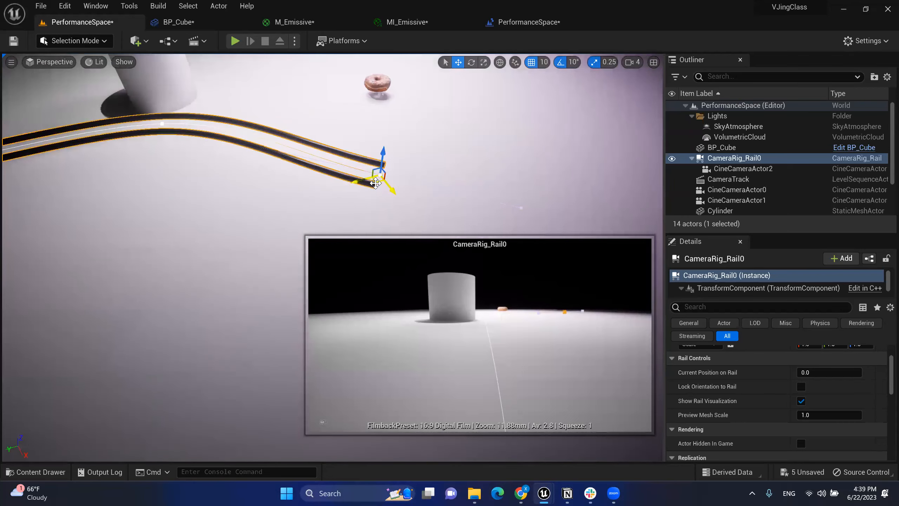
left_click_drag(375, 183, 599, 77)
right_click_drag(598, 78, 610, 47)
left_click_drag(542, 188, 358, 140)
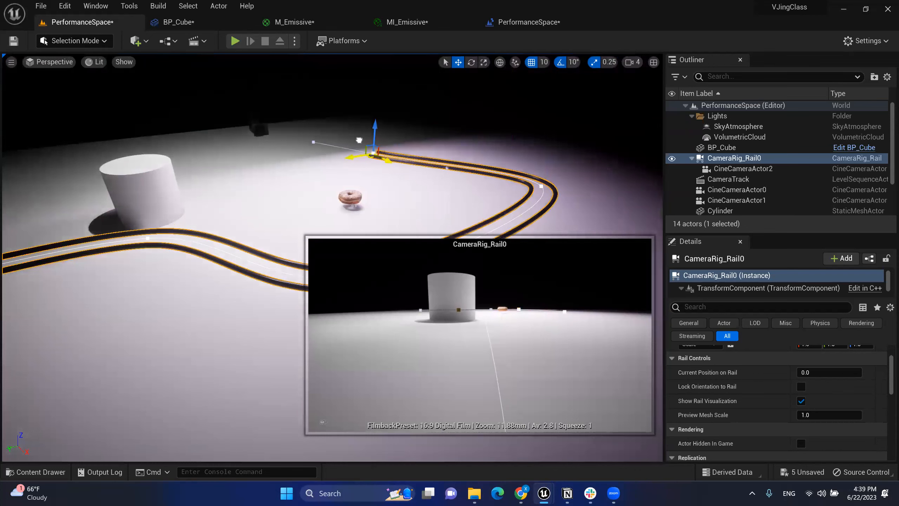
right_click_drag(505, 140, 535, 170)
Step: Drag the corner point's tangent handle to widen the rail's bend into a broader curve
left_click(417, 141)
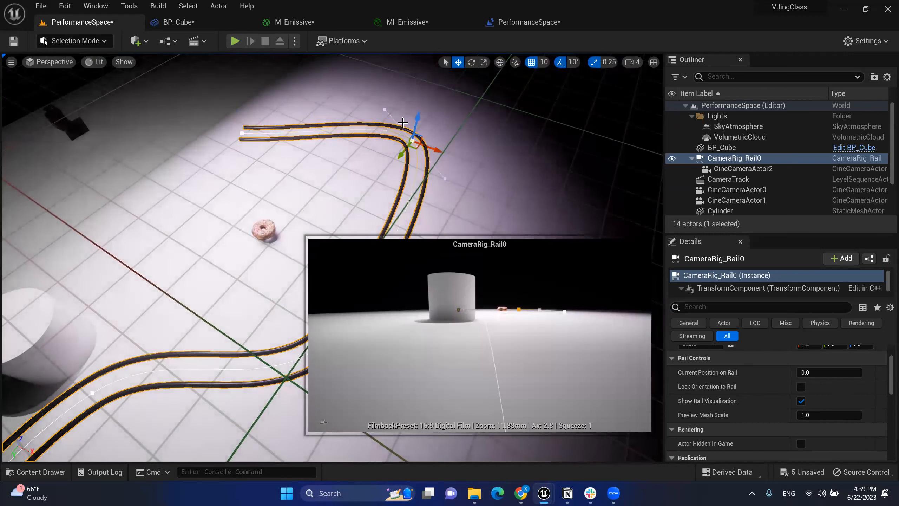
left_click(384, 109)
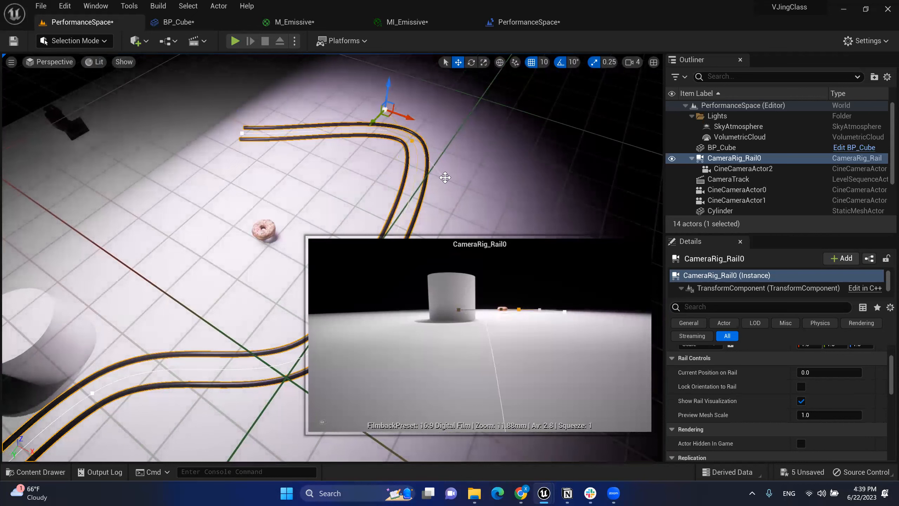
mouse_move(371, 124)
left_mouse_down()
mouse_move(362, 133)
mouse_move(397, 99)
mouse_move(372, 126)
left_mouse_up()
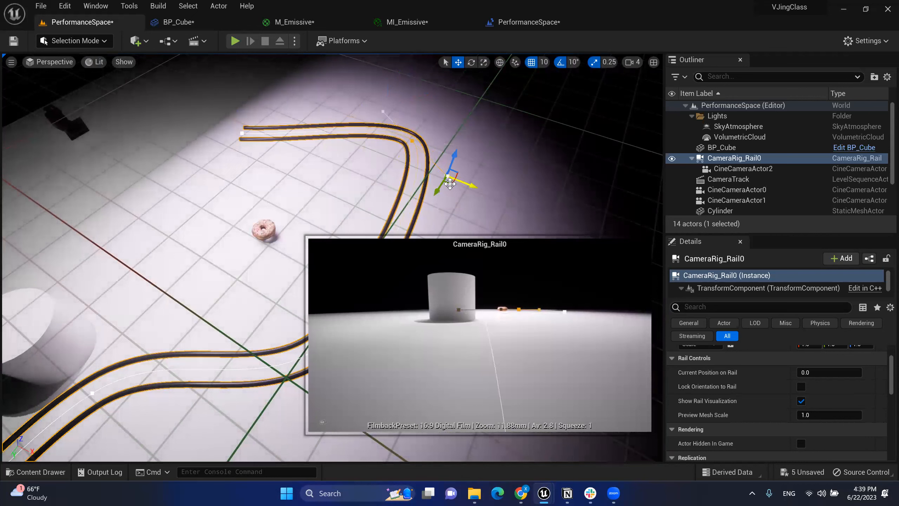
left_click_drag(450, 183, 510, 250)
right_click_drag(510, 249, 545, 263)
key("s")
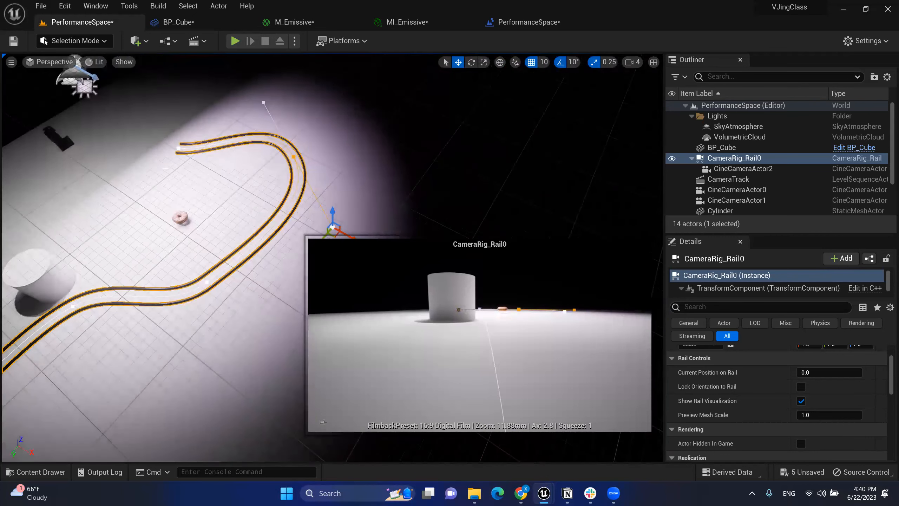
Step: Select other rail points and fly back to view the whole winding rail
left_click(206, 282)
right_click_drag(208, 295, 188, 170)
key("a")
key("w")
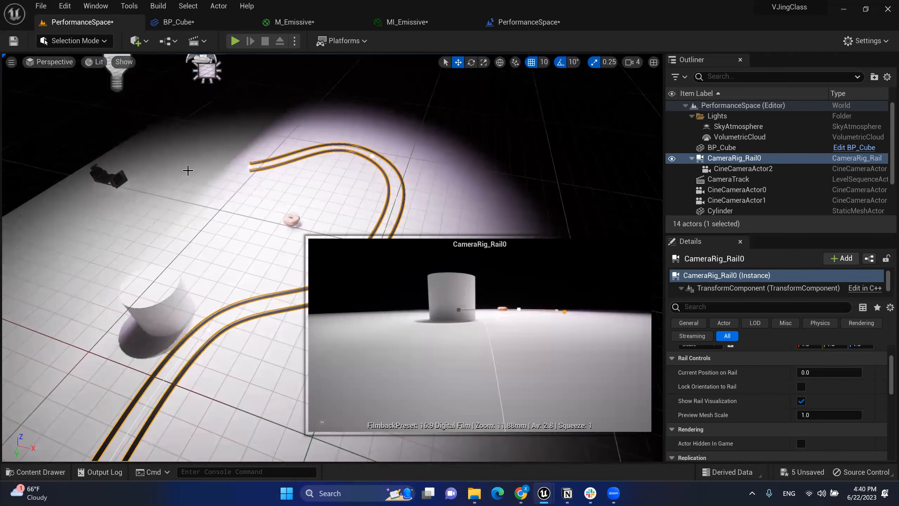
left_click(251, 166)
key("s")
right_click_drag(322, 191, 323, 209)
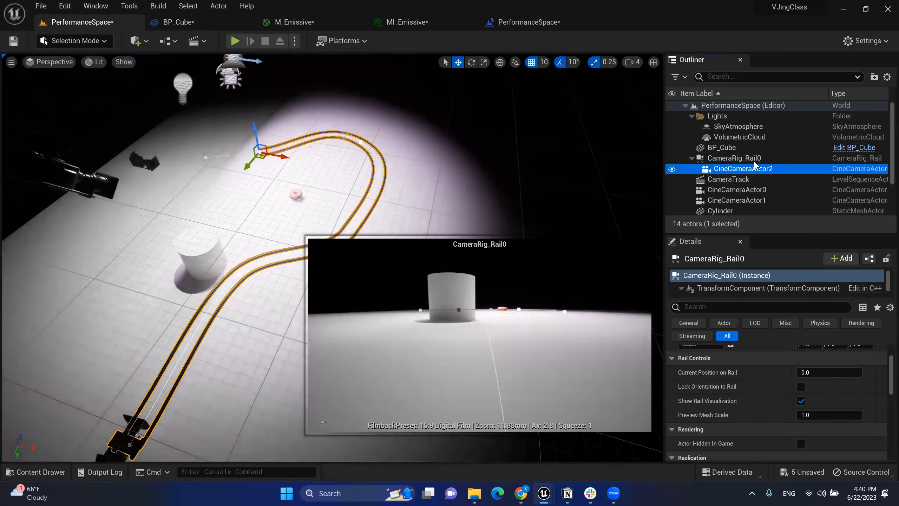
Step: Reselect the rail rig and run the camera along the full rail and back
left_click(793, 169)
left_click(789, 159)
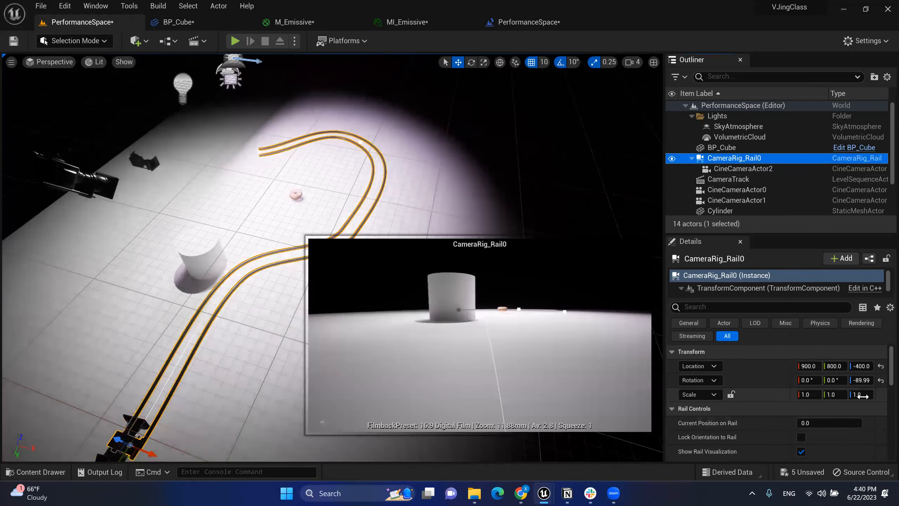
scroll(861, 399, "down", 1)
mouse_move(805, 406)
left_mouse_down()
mouse_move(861, 406)
mouse_move(799, 407)
mouse_move(858, 406)
mouse_move(820, 410)
left_mouse_up()
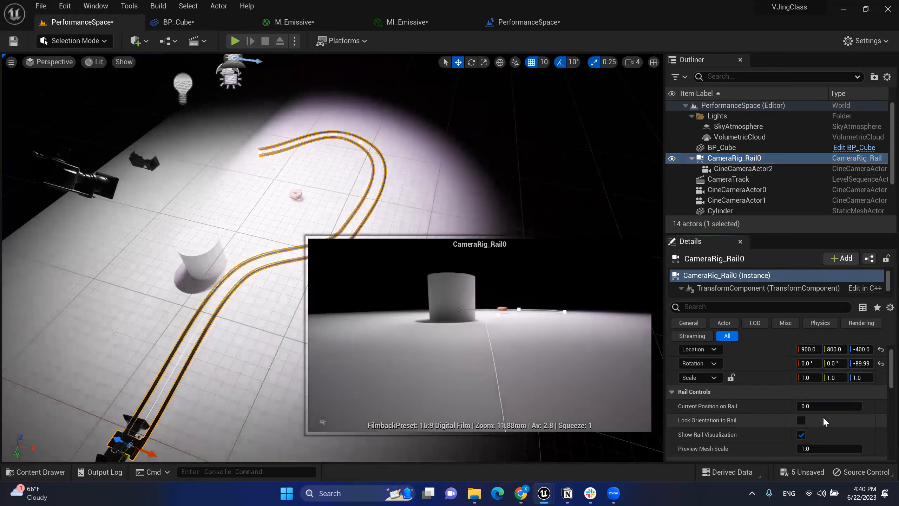
Step: Select the RailSplineComponent and tick Closed Loop in its Spline settings
scroll(823, 416, "down", 1)
scroll(733, 281, "down", 1)
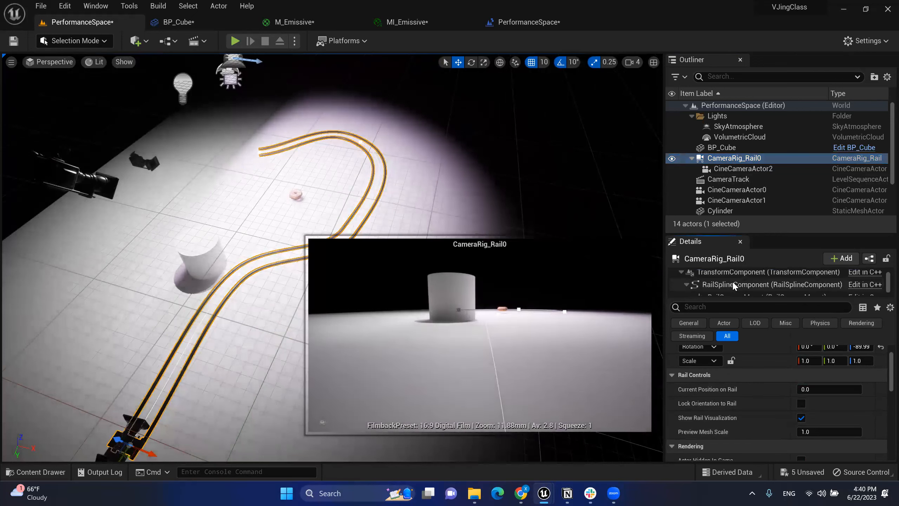
left_click_drag(803, 299, 810, 336)
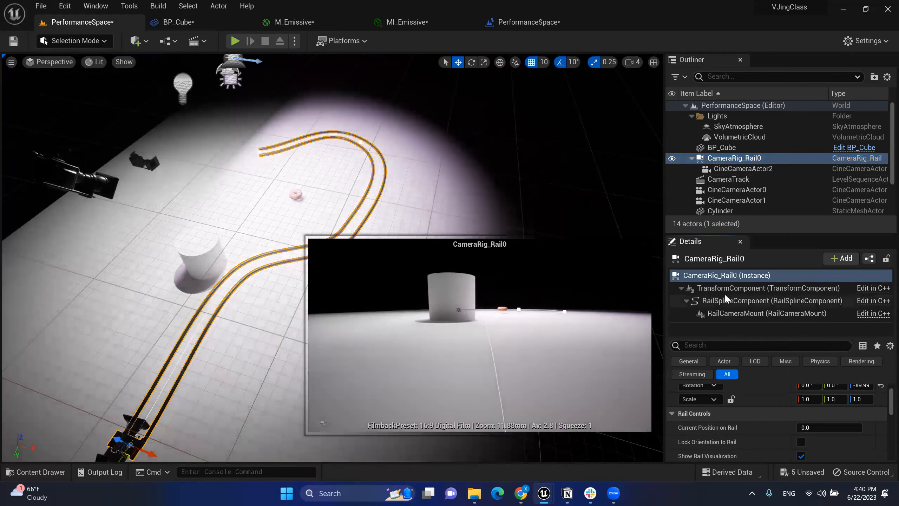
left_click(768, 288)
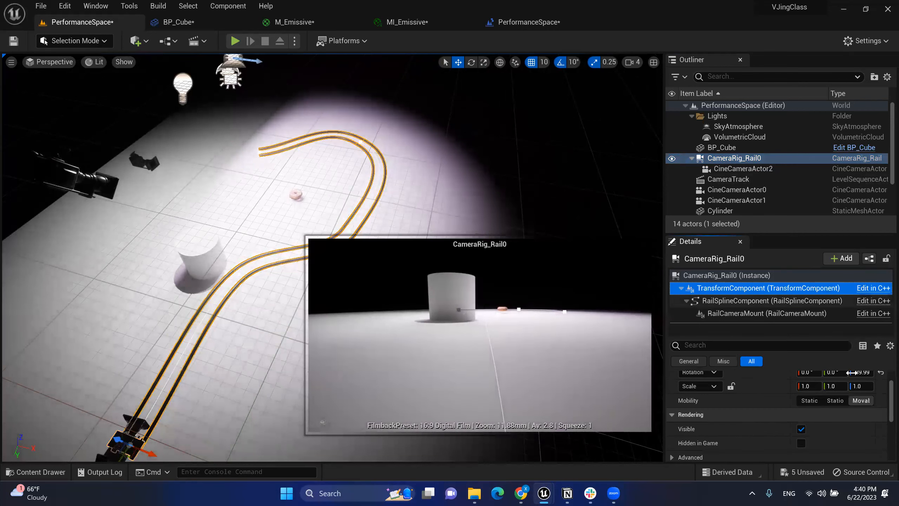
left_click(739, 300)
scroll(833, 407, "down", 3)
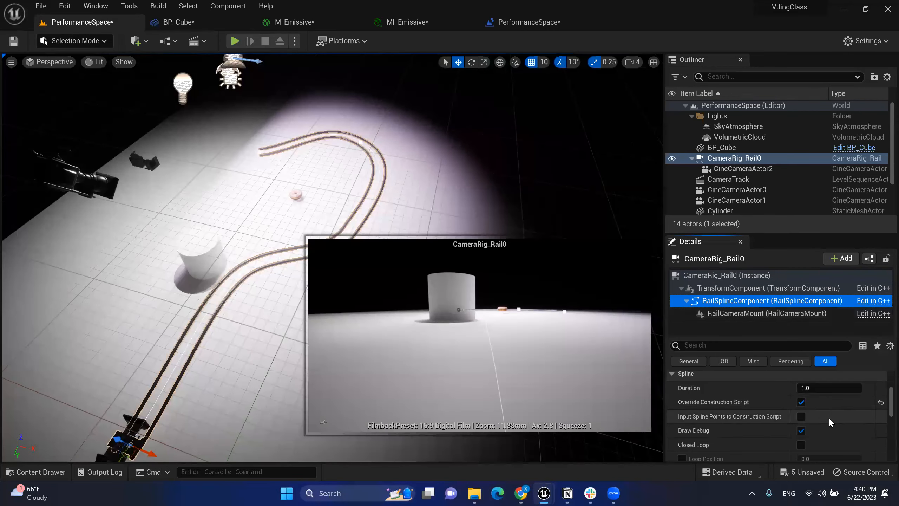
scroll(732, 410, "up", 2)
scroll(761, 420, "down", 2)
scroll(764, 425, "down", 1)
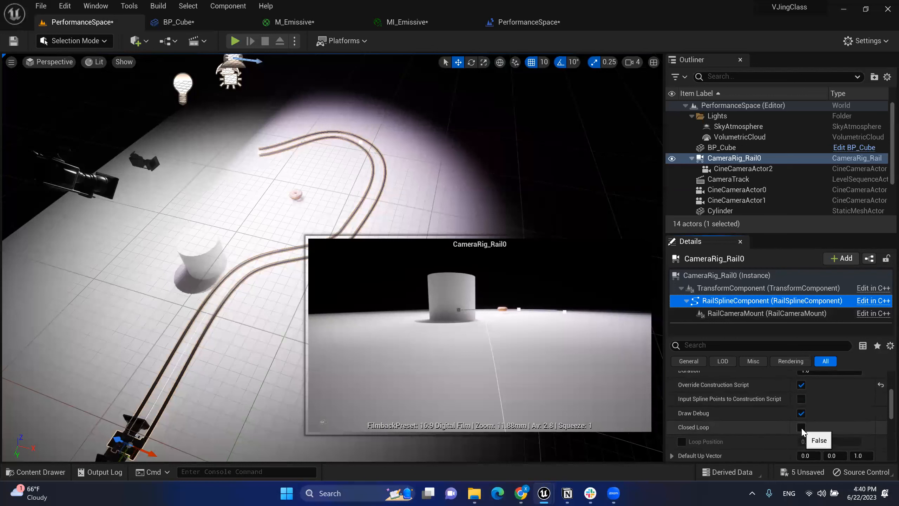
left_click(802, 428)
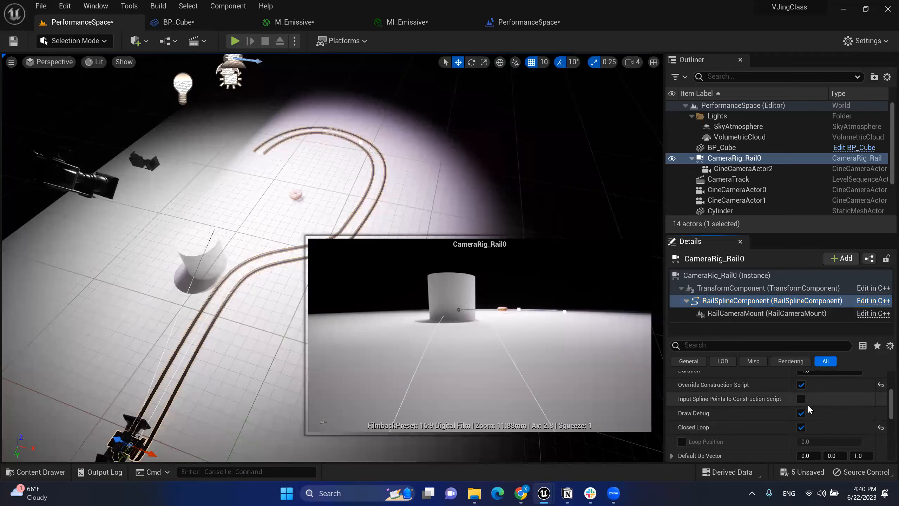
scroll(808, 404, "up", 5)
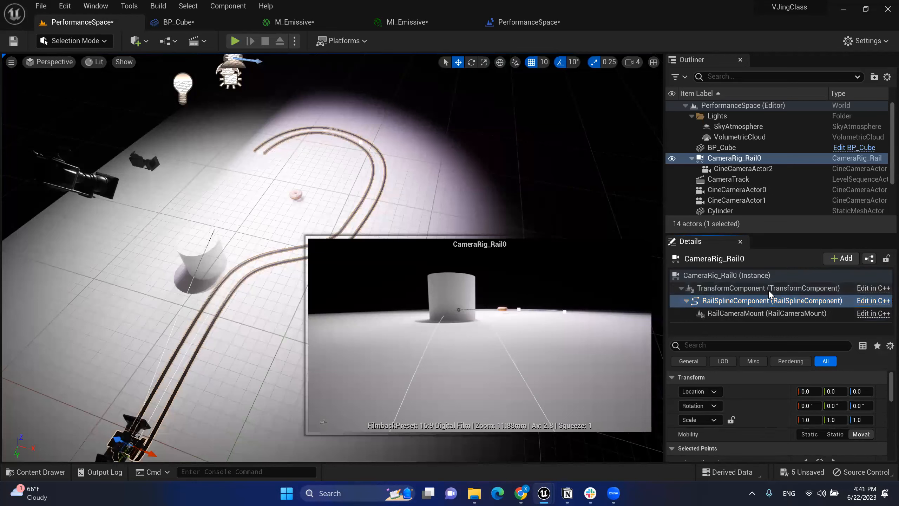
left_click(726, 287)
left_click(727, 276)
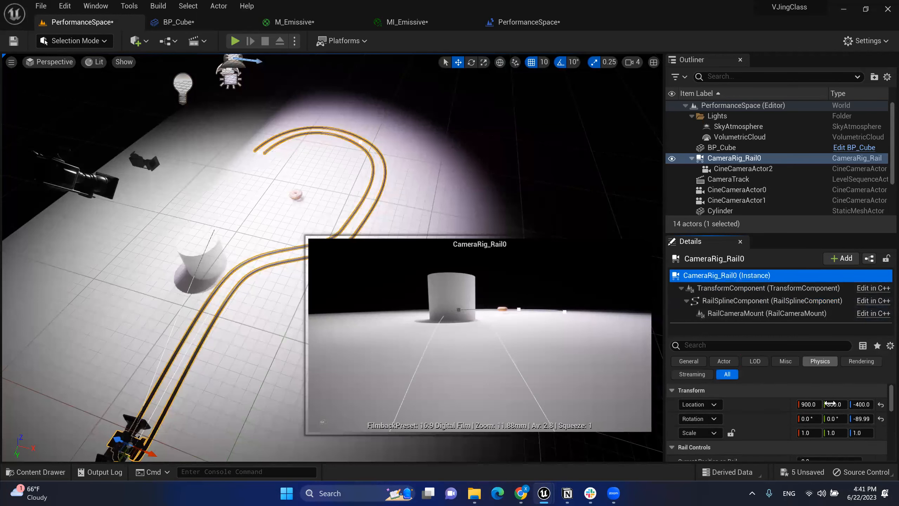
scroll(825, 404, "down", 3)
left_click_drag(828, 410, 862, 411)
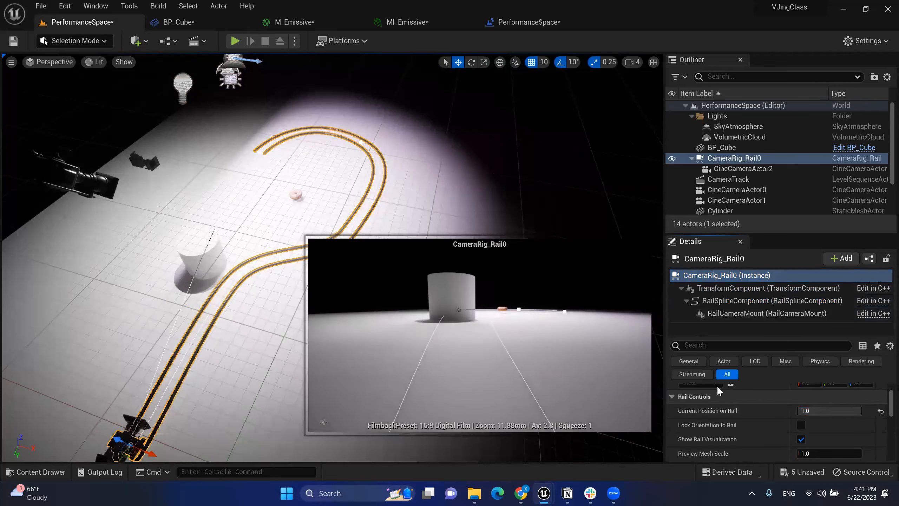
right_click_drag(269, 220, 170, 188)
right_click_drag(375, 203, 419, 216)
left_click_drag(810, 411, 834, 410)
right_click_drag(574, 184, 614, 182)
left_click_drag(817, 410, 802, 410)
right_click_drag(518, 106, 480, 117)
key("s")
key("q")
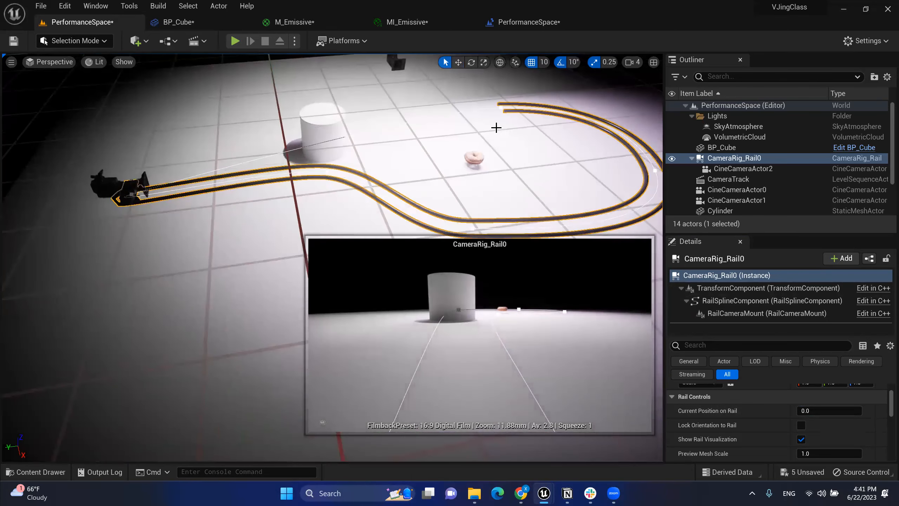
left_click(477, 157)
key("w")
right_click_drag(490, 149, 495, 154)
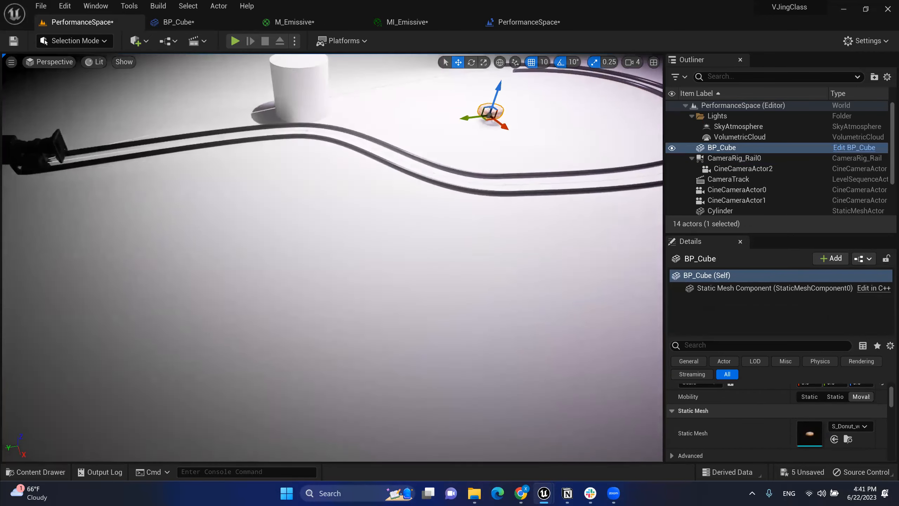
Step: Select CineCameraActor2, expand Lookat Tracking Settings and tick Enable Look at Tracking
left_click(56, 141)
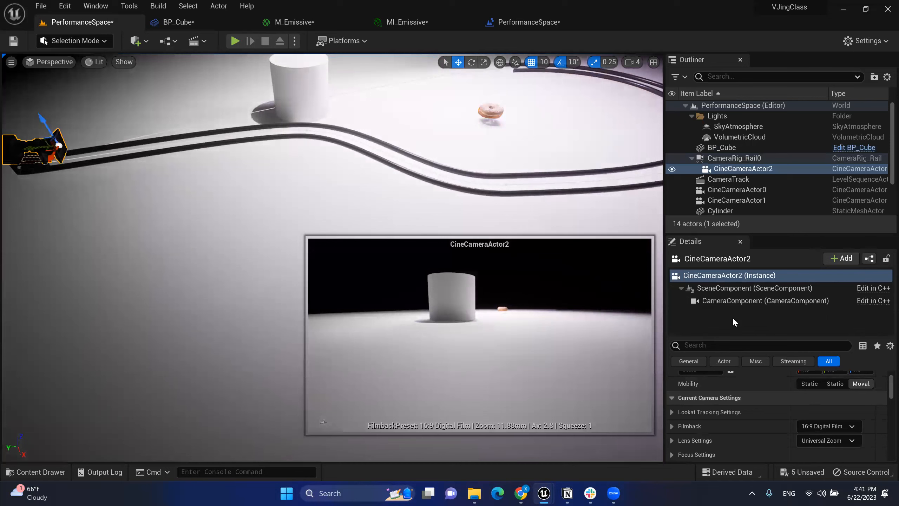
scroll(759, 405, "up", 3)
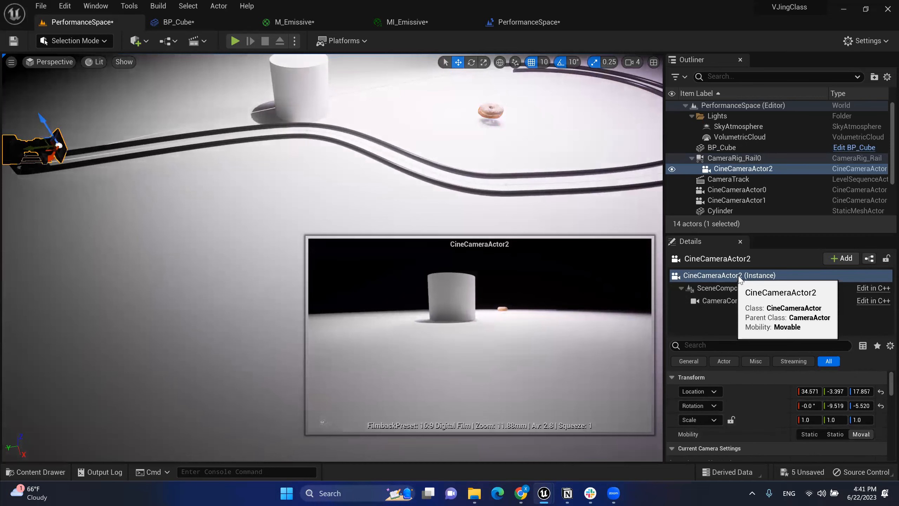
scroll(763, 395, "down", 3)
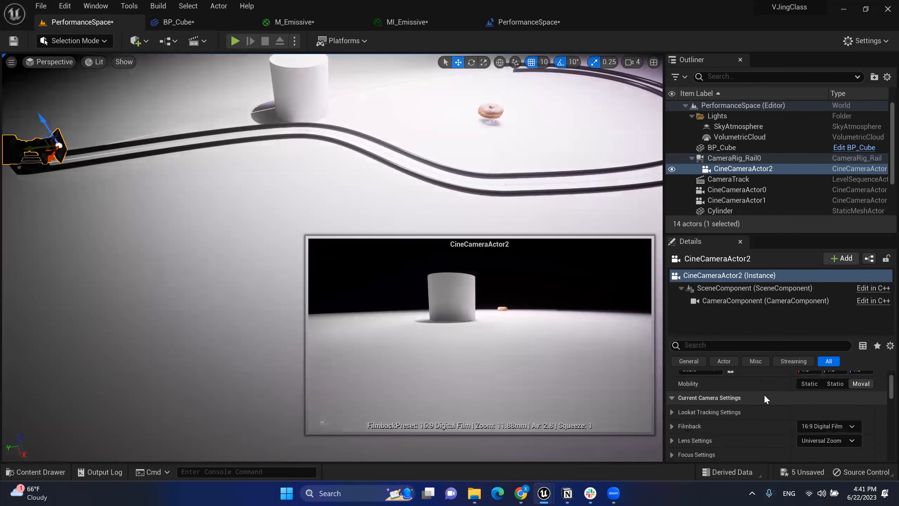
scroll(766, 400, "down", 5)
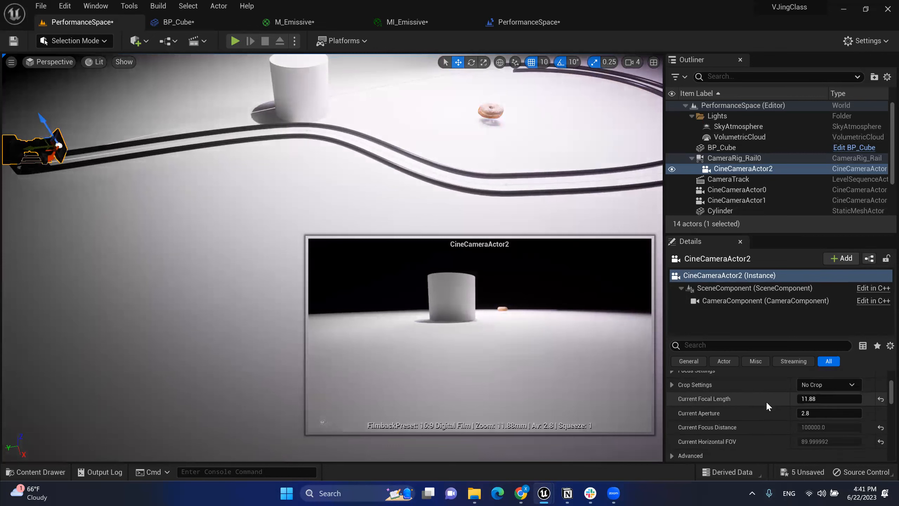
scroll(766, 403, "up", 2)
scroll(766, 402, "down", 3)
scroll(765, 401, "up", 6)
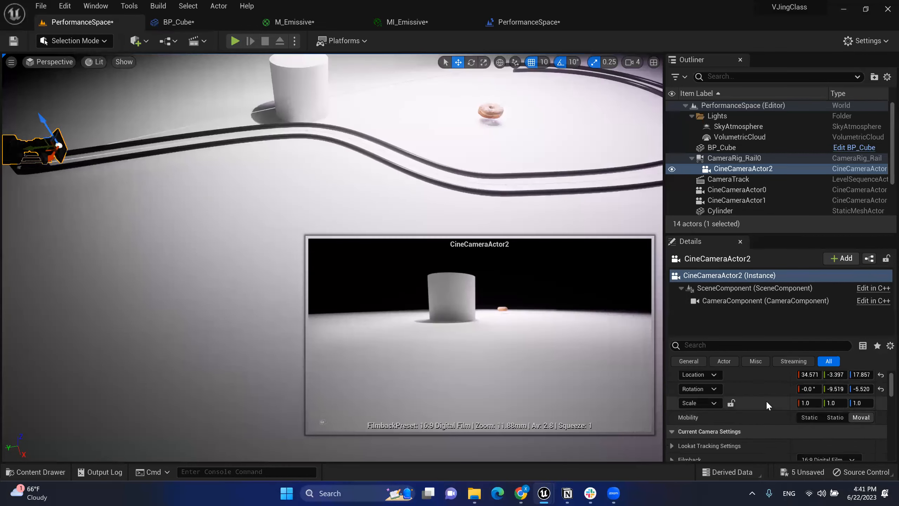
scroll(761, 413, "down", 2)
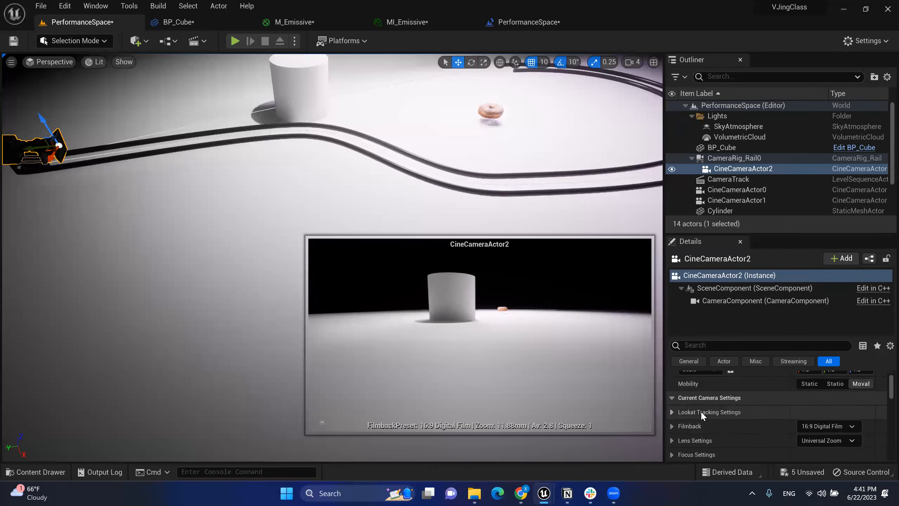
left_click(673, 412)
scroll(712, 416, "down", 2)
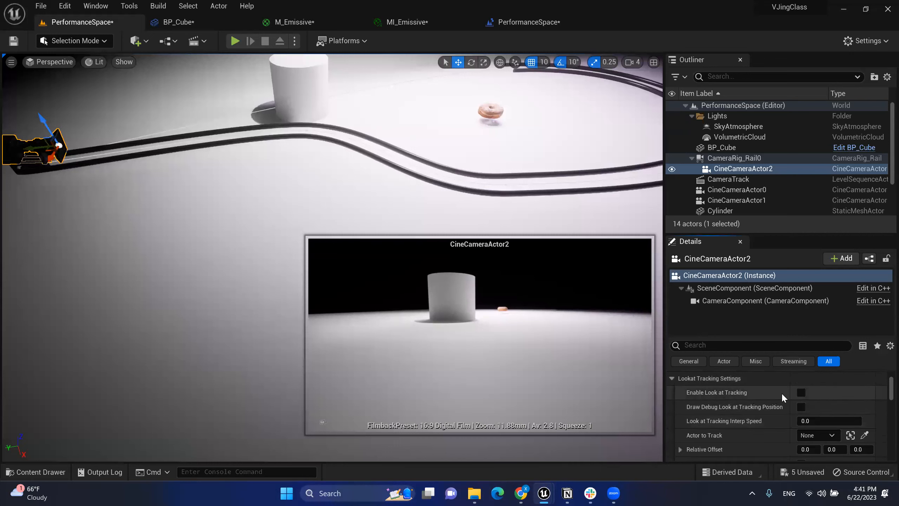
left_click(801, 392)
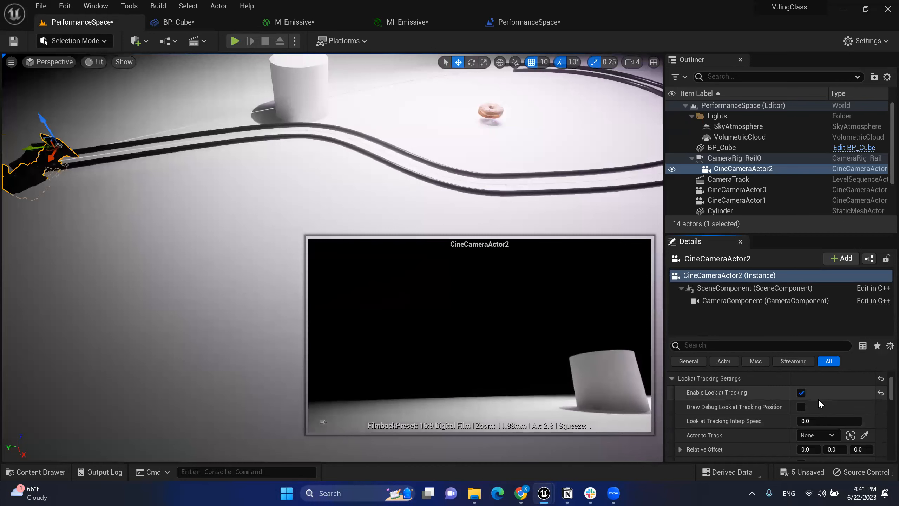
Step: Use the eyedropper to set Actor to Track to the donut BP_Cube
scroll(779, 393, "down", 1)
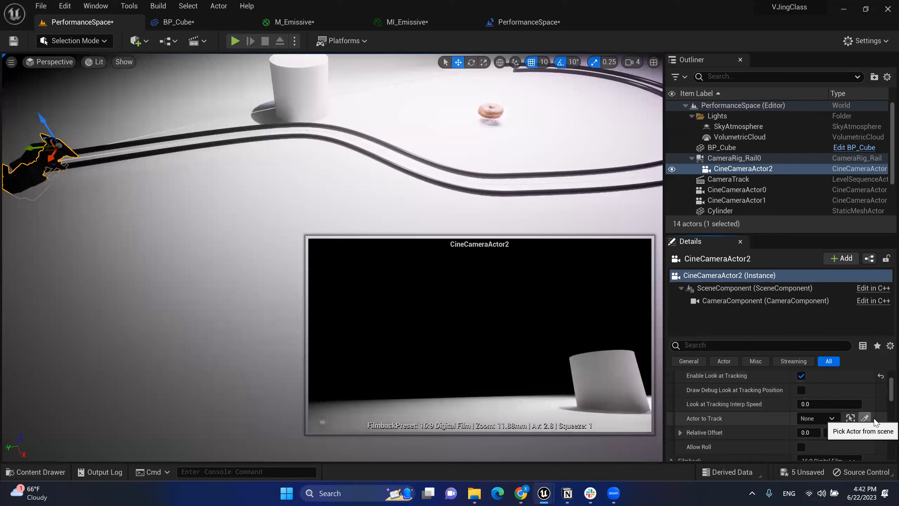
left_click(864, 418)
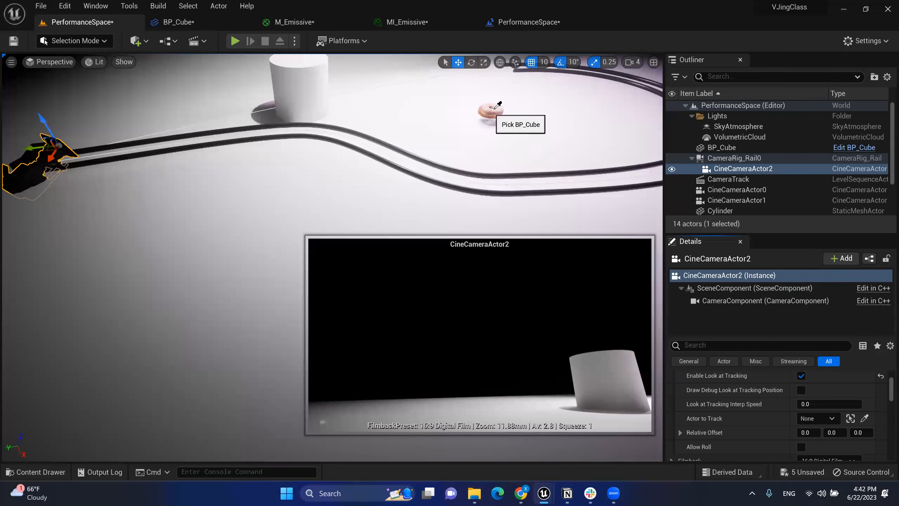
left_click(494, 109)
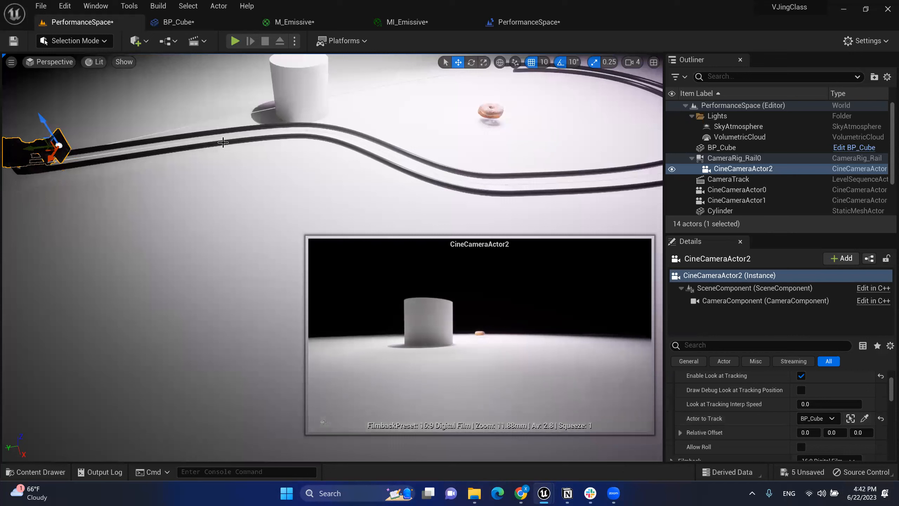
scroll(809, 412, "up", 5)
Step: Select CameraRig_Rail0 and scrub Current Position on Rail to confirm the camera keeps the donut framed
left_click(757, 157)
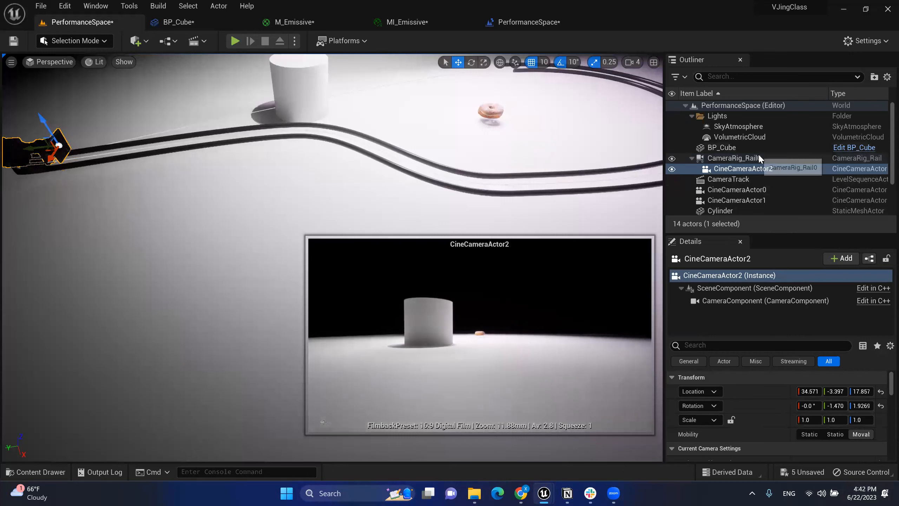
scroll(840, 396, "down", 2)
scroll(838, 414, "down", 1)
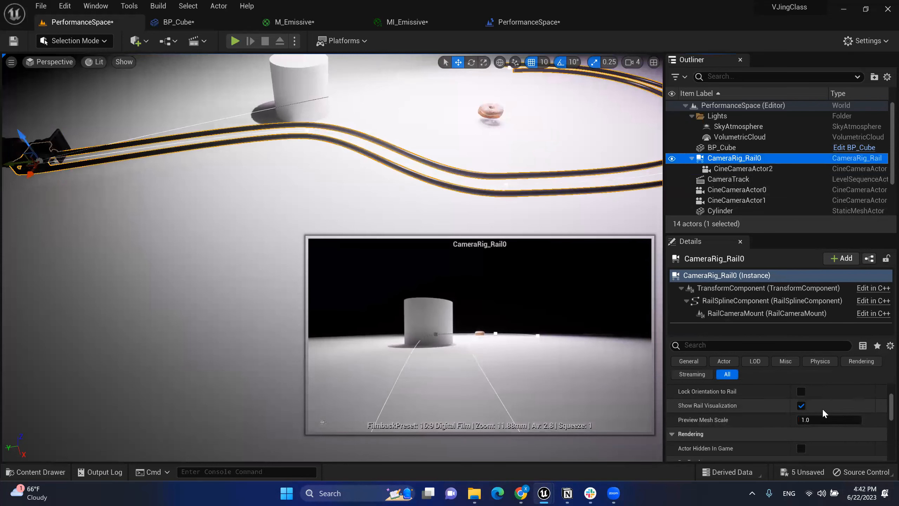
left_click_drag(825, 413, 789, 411)
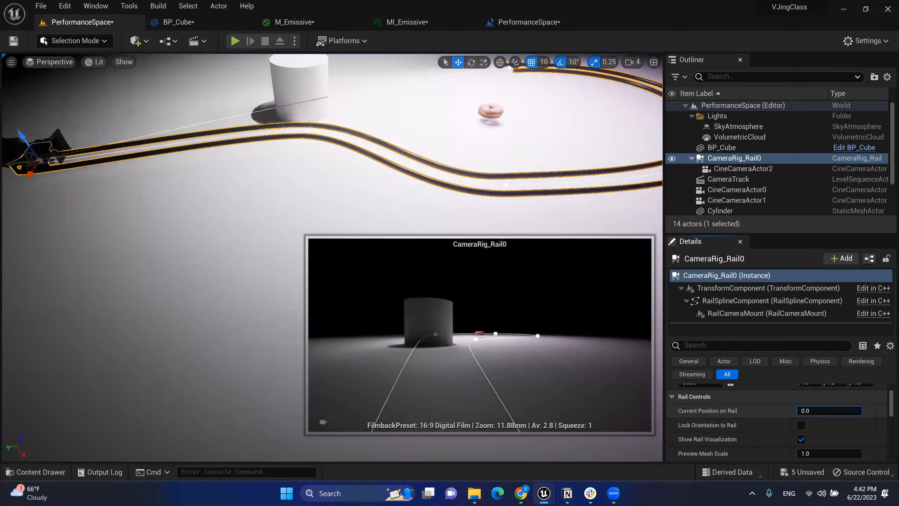
right_click_drag(558, 208, 584, 192)
key("s")
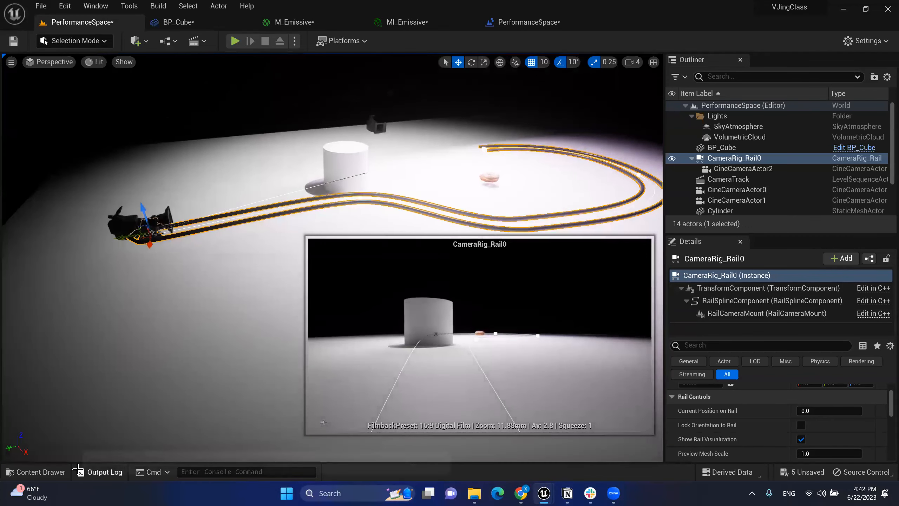
Step: Add a level sequence from the Cinematics dropdown and save it as CameraRail
left_click(197, 42)
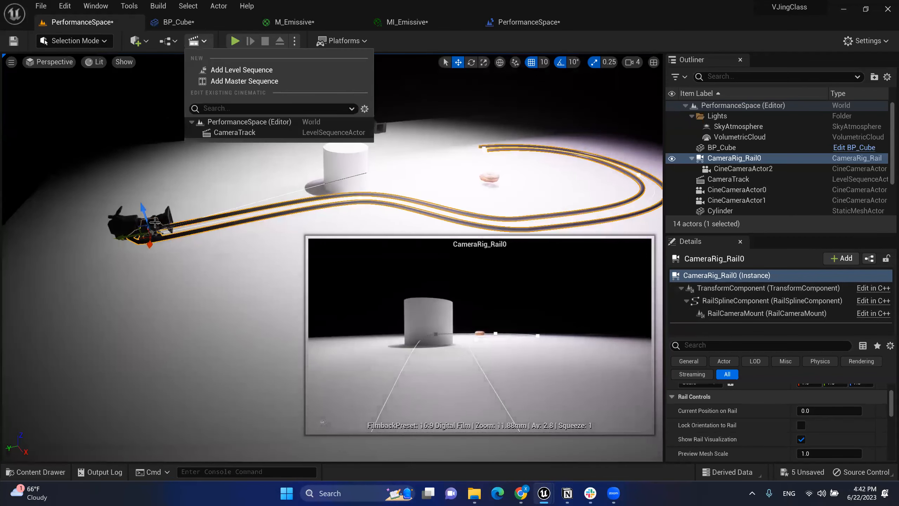
left_click_drag(823, 410, 798, 410)
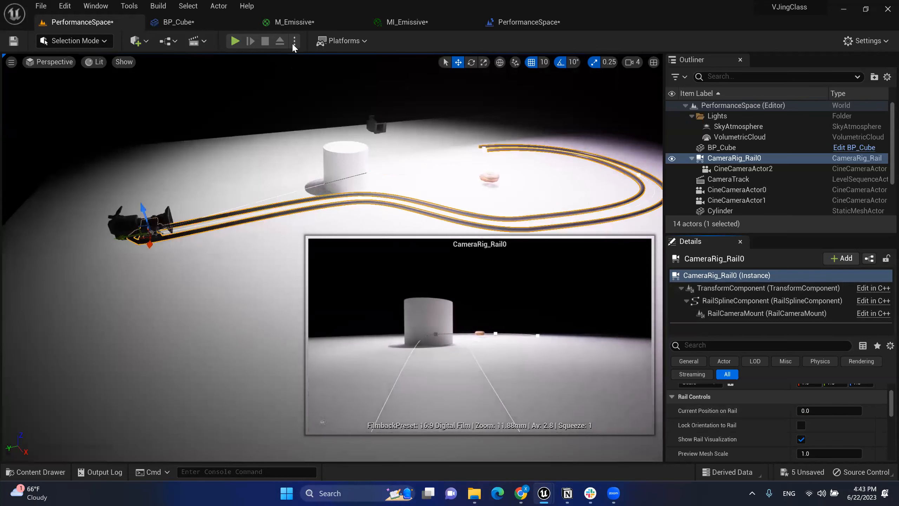
left_click(198, 41)
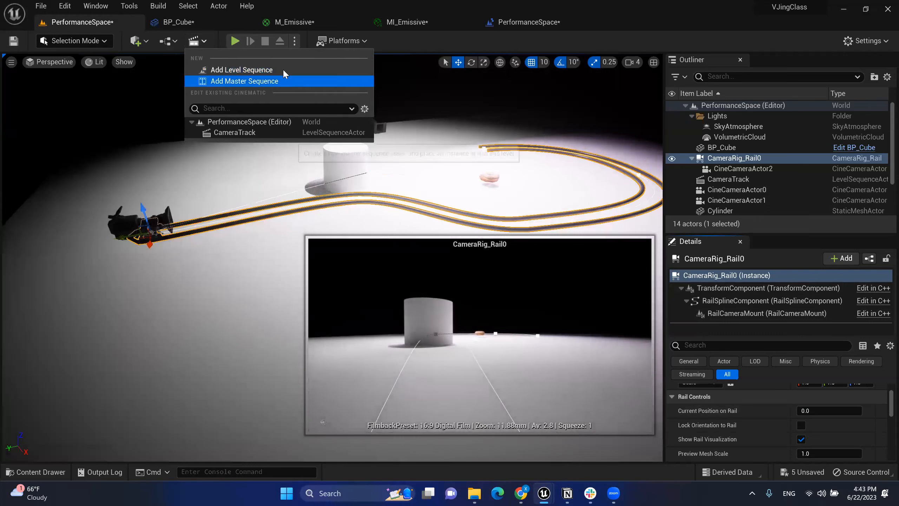
left_click(204, 40)
left_click(204, 42)
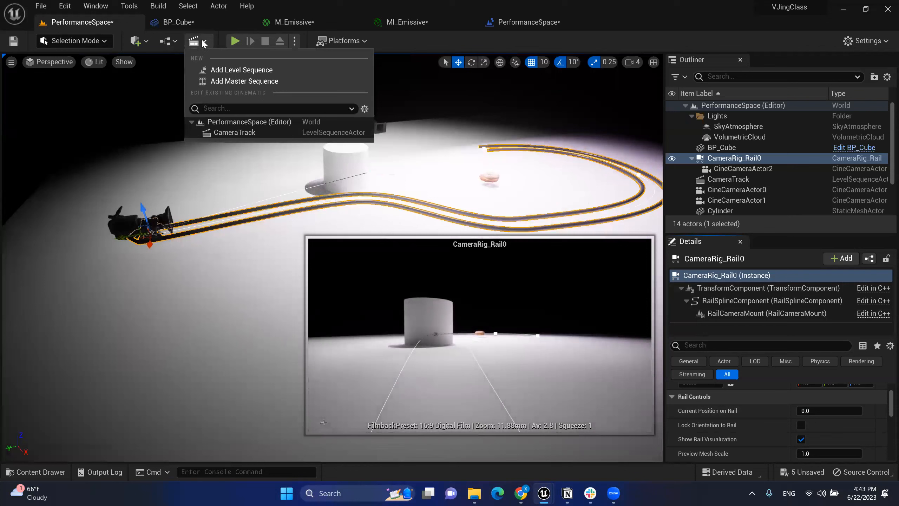
left_click(255, 70)
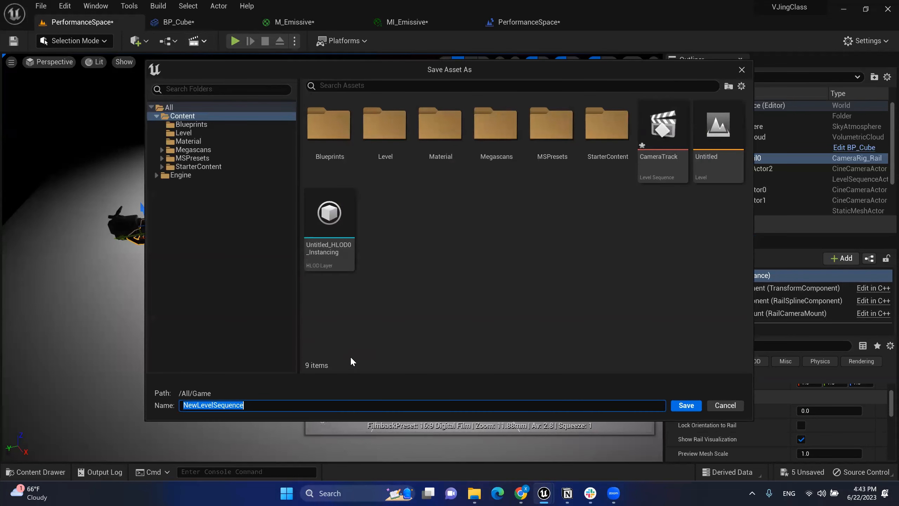
type("CameraRail")
key("Return")
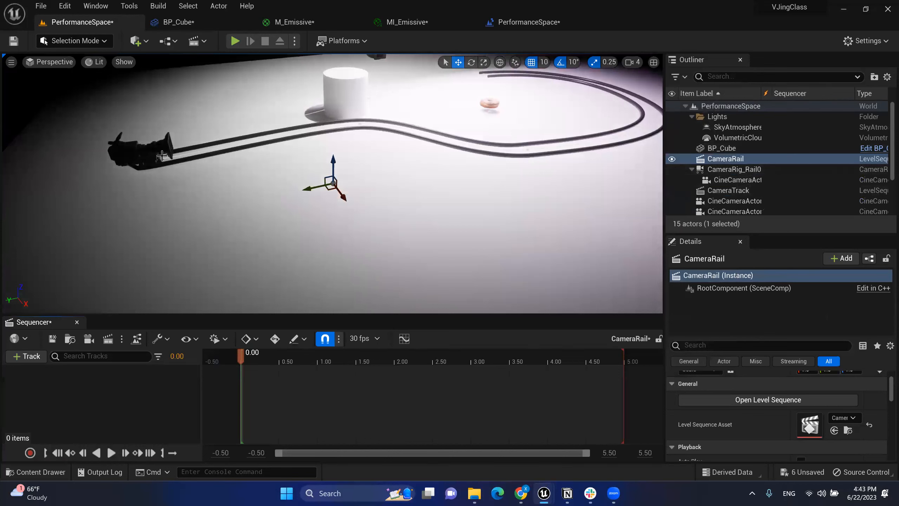
Step: Select CameraRig_Rail0 and key its Current Position on Rail at 0.0 at time zero
left_click(753, 168)
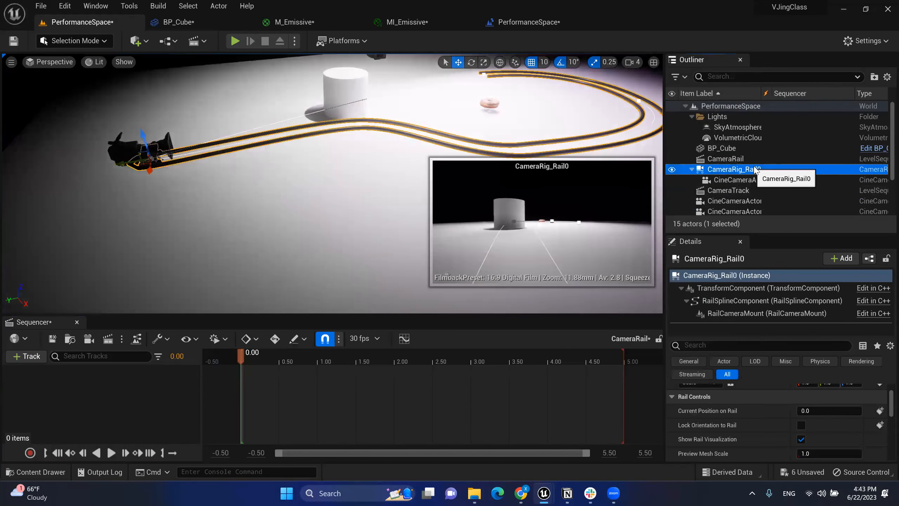
left_click(750, 161)
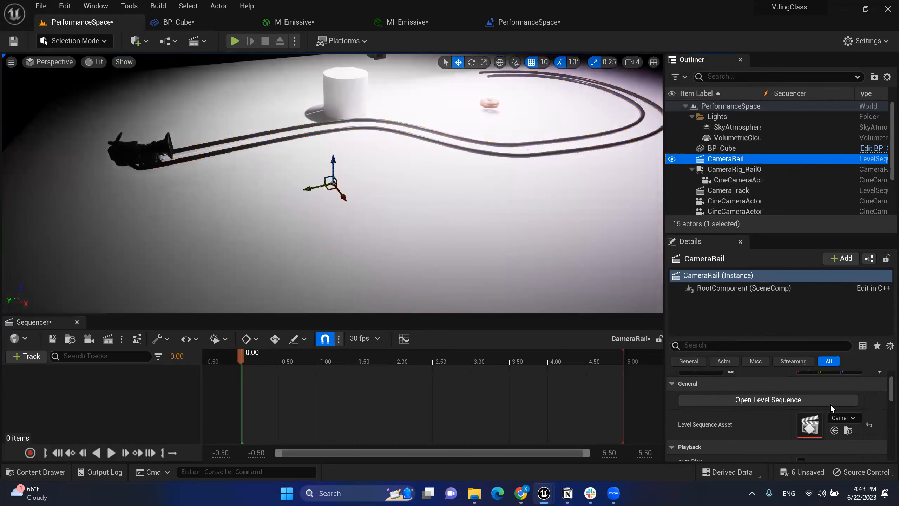
scroll(838, 404, "down", 2)
scroll(871, 409, "up", 3)
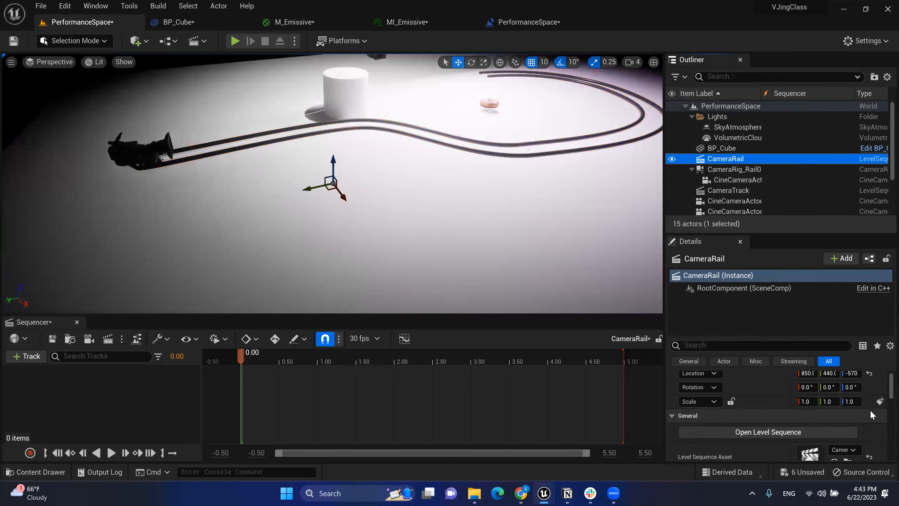
scroll(870, 409, "down", 2)
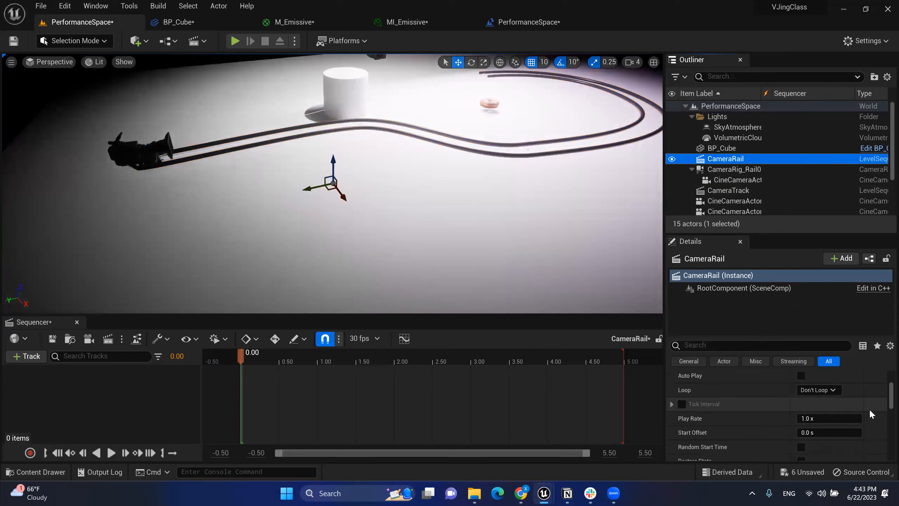
scroll(865, 406, "up", 4)
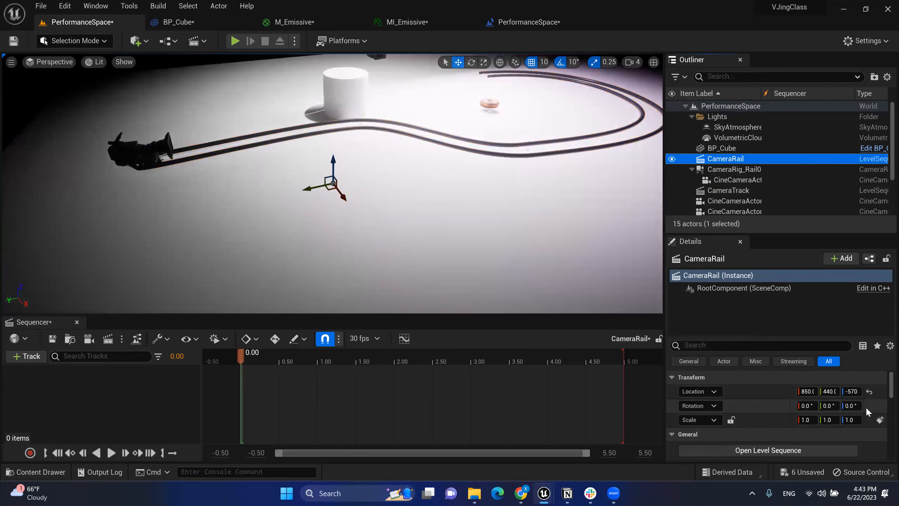
scroll(866, 406, "down", 2)
scroll(865, 406, "down", 5)
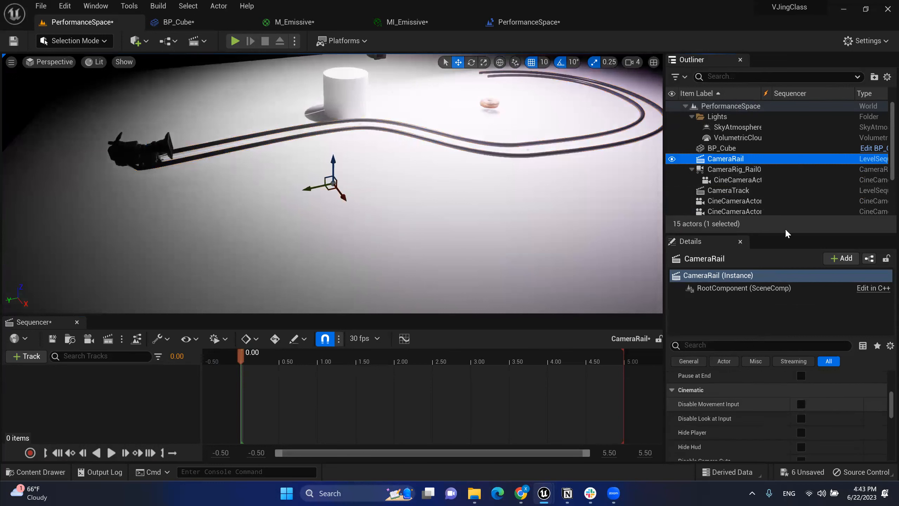
left_click(756, 169)
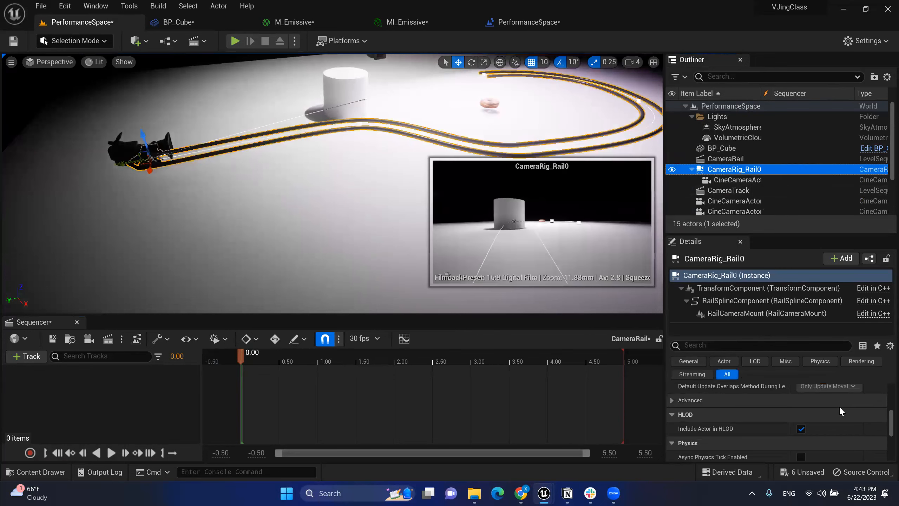
scroll(838, 407, "up", 10)
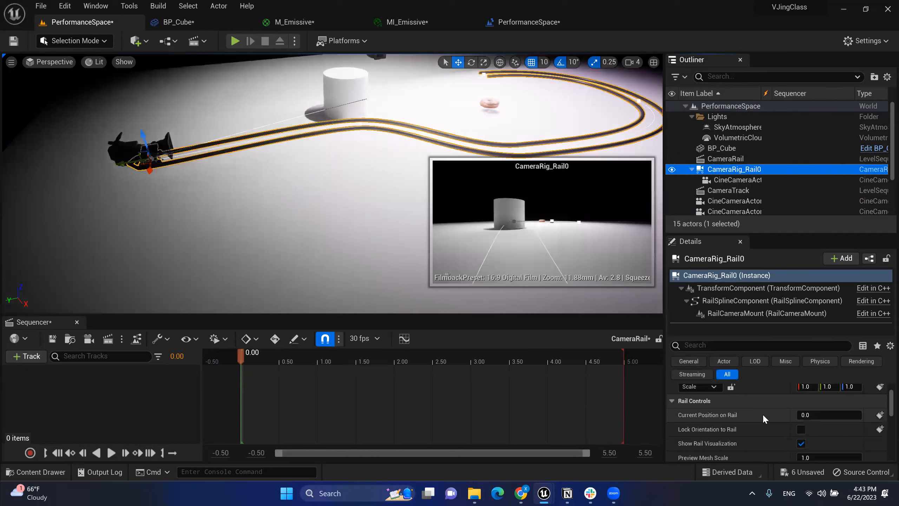
left_click(880, 415)
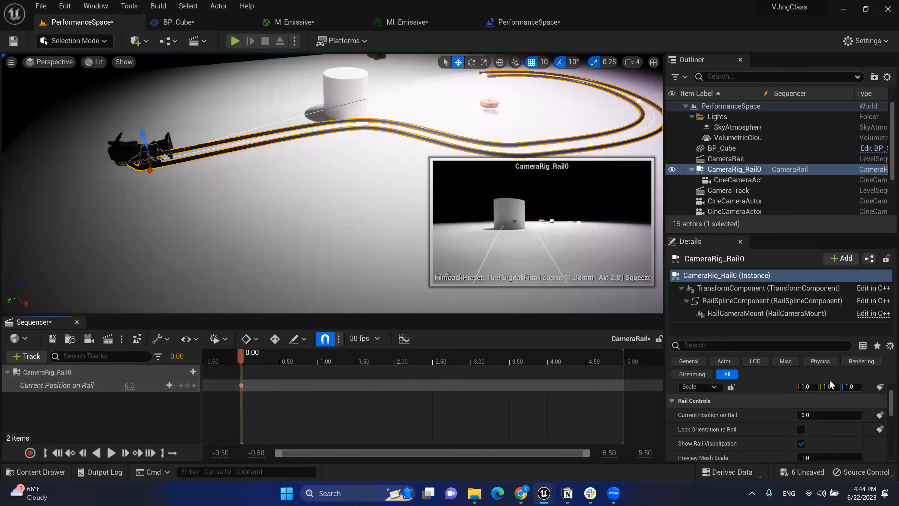
Step: Set the Sequencer's visible timeline end to 15 seconds
left_click_drag(241, 355, 285, 355)
left_click_drag(430, 363, 559, 365)
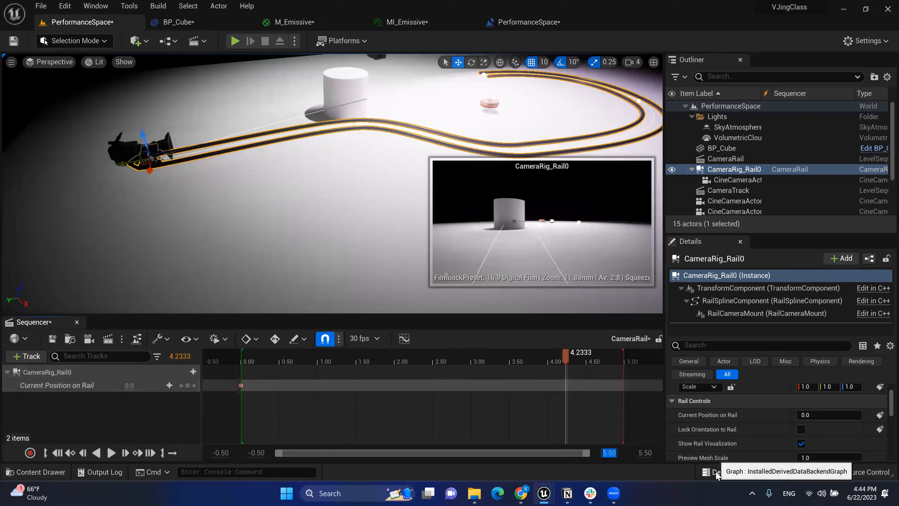
type("15")
key("Tab")
type("1")
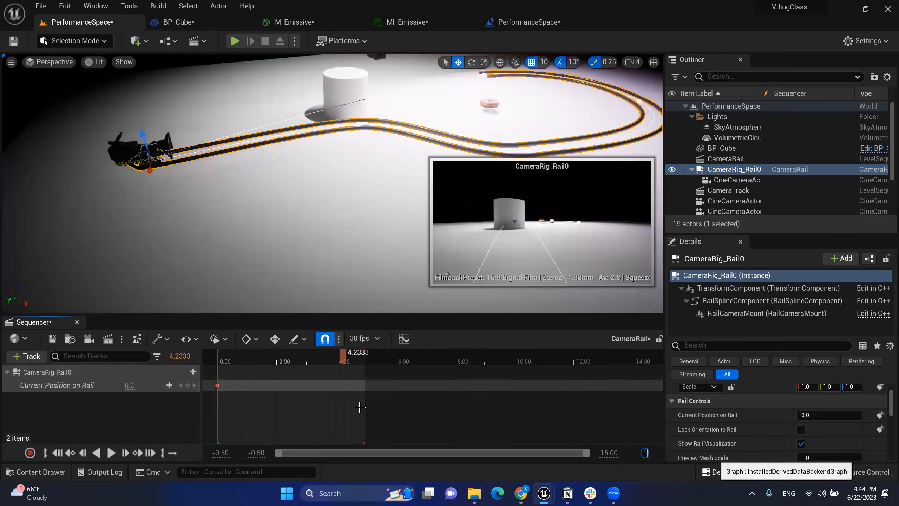
type("5")
key("Return")
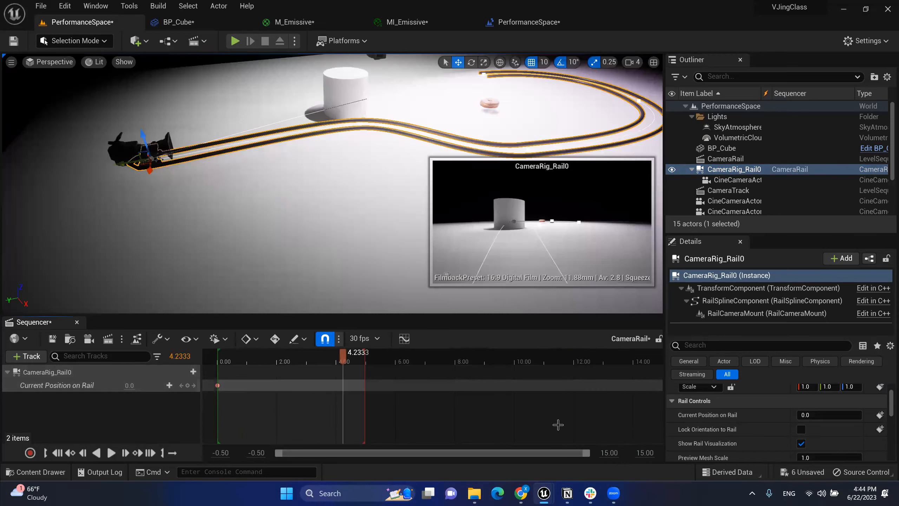
Step: Extend playback end to about 14 seconds, key rail position 1.0 at 14.20, and preview
left_click_drag(366, 369, 657, 376)
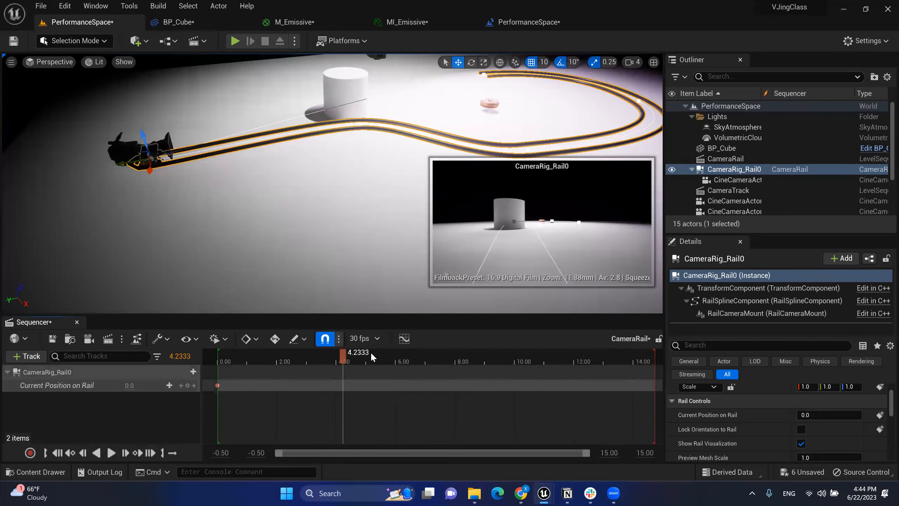
left_click_drag(349, 353, 641, 370)
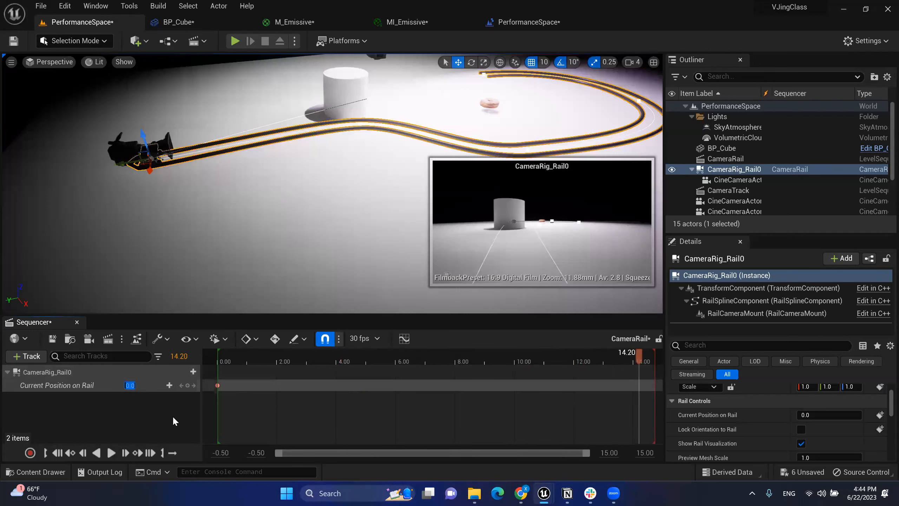
key("Return")
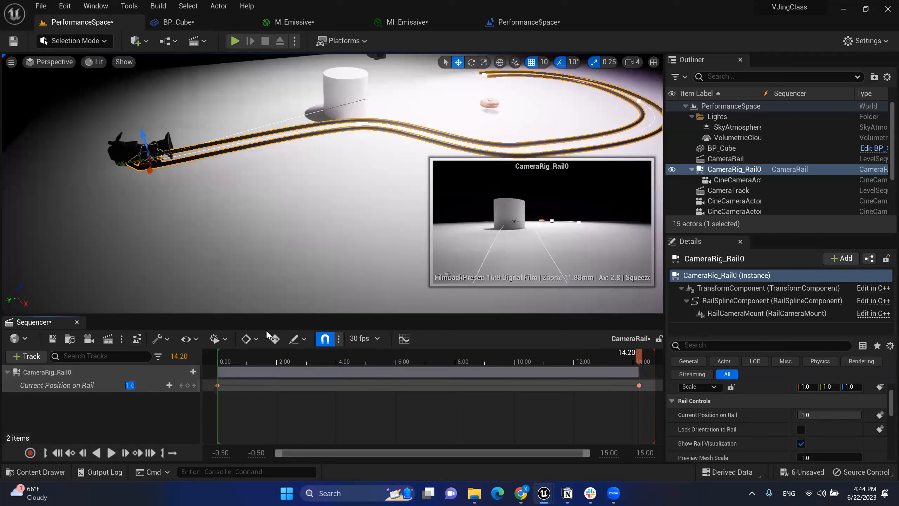
left_click_drag(239, 361, 290, 354)
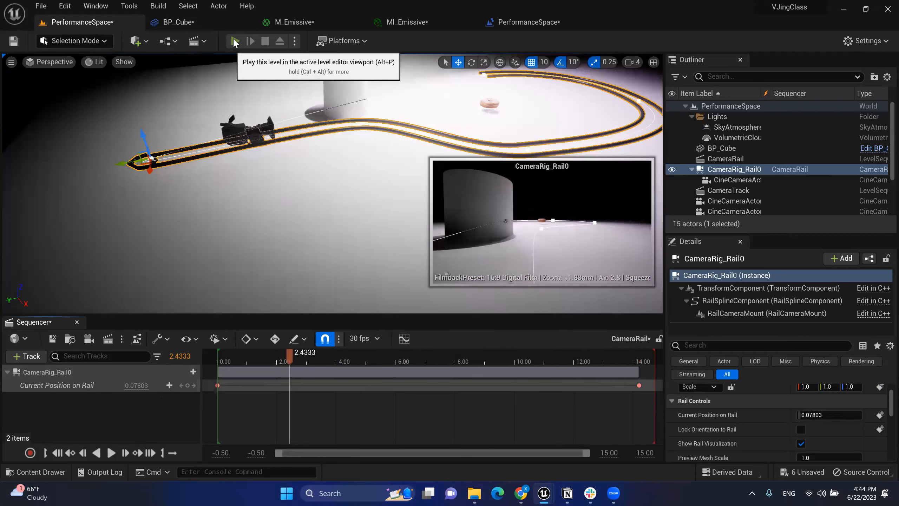
Step: Run a quick test play of the level, then select the CameraRail sequence actor
key("alt+p")
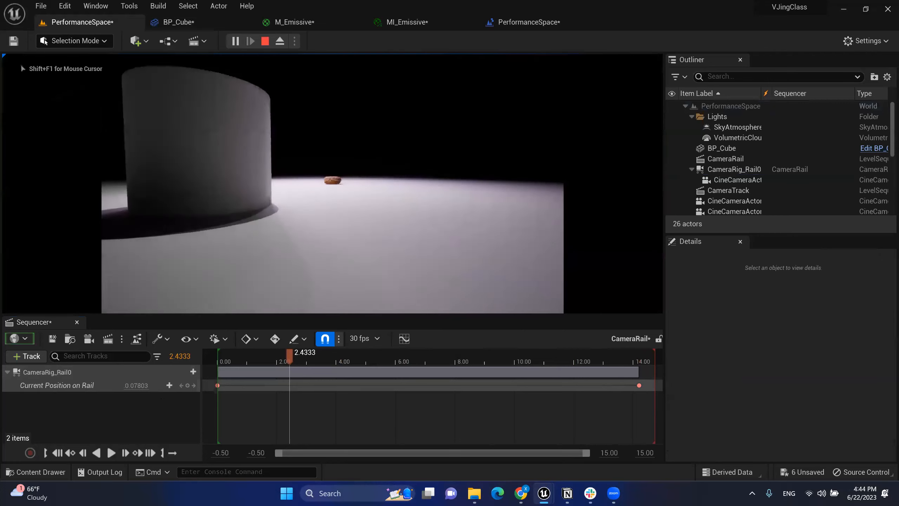
key("Escape")
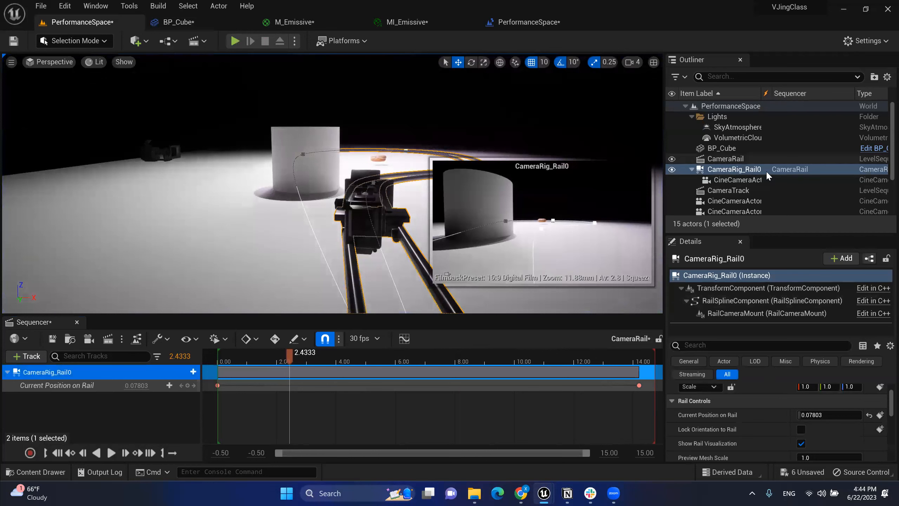
left_click(743, 159)
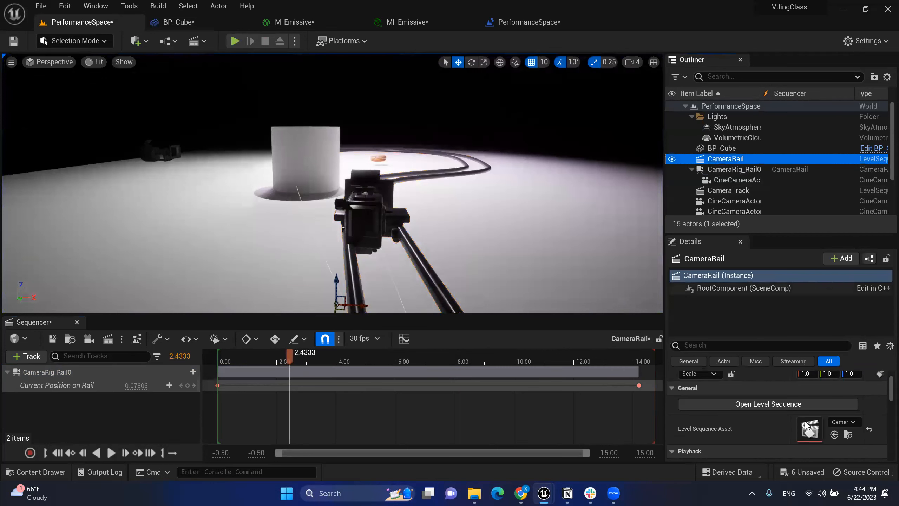
Step: Enable Auto Play on CameraRail and set its Loop mode to Loop Indefinitely
scroll(813, 424, "down", 1)
scroll(813, 423, "up", 3)
scroll(814, 417, "down", 4)
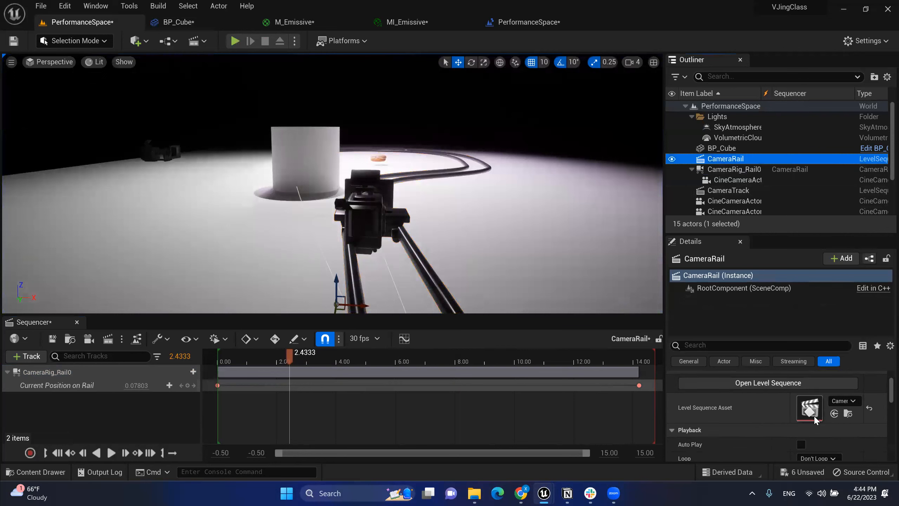
scroll(816, 420, "down", 1)
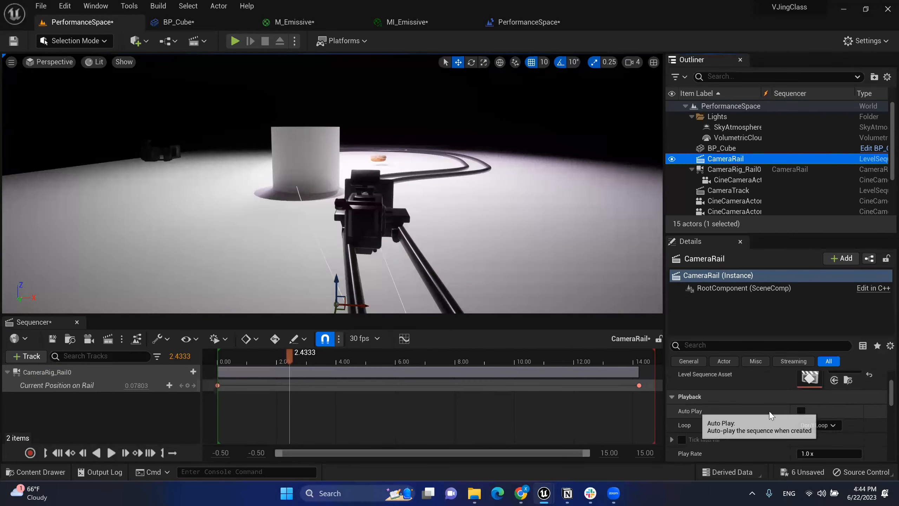
left_click(801, 411)
scroll(824, 412, "down", 1)
left_click(824, 410)
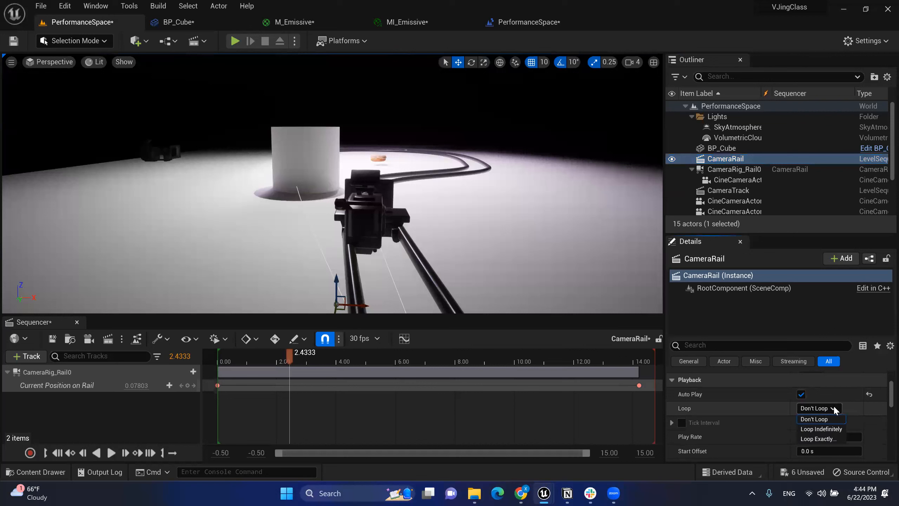
left_click(817, 429)
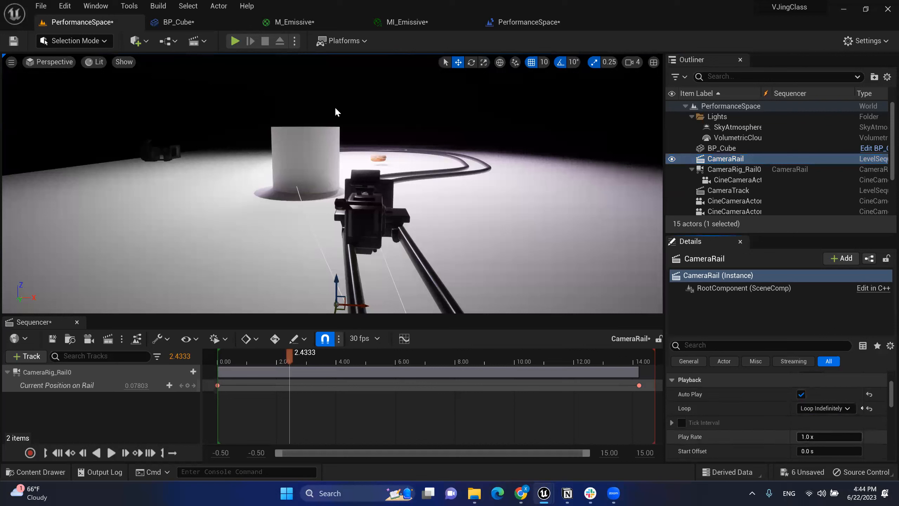
Step: Play-test the looping rail sequence, then fly the view back and select CameraRig_Rail0
key("alt+p")
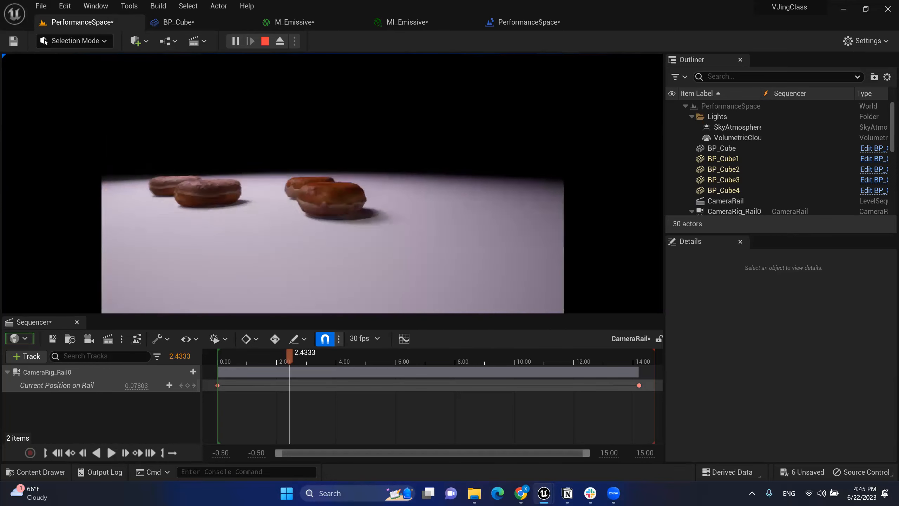
key("Escape")
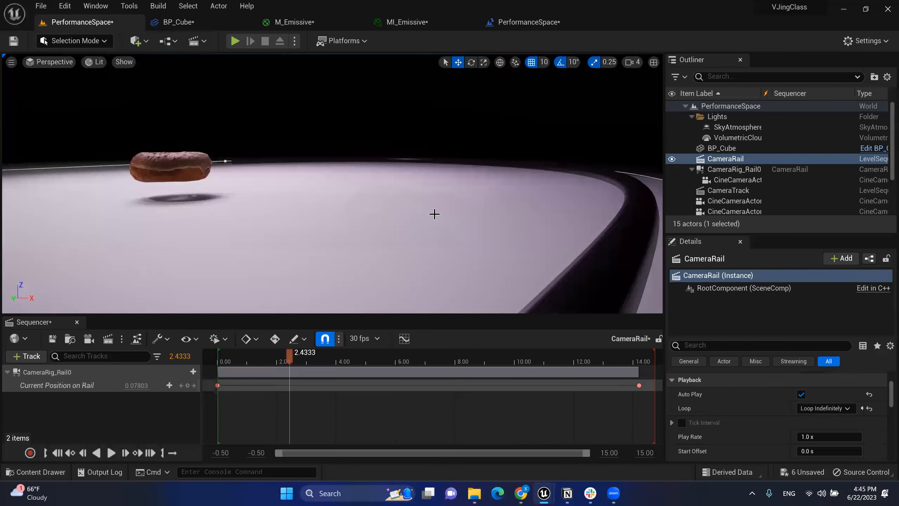
key("s")
right_click_drag(434, 214, 364, 235)
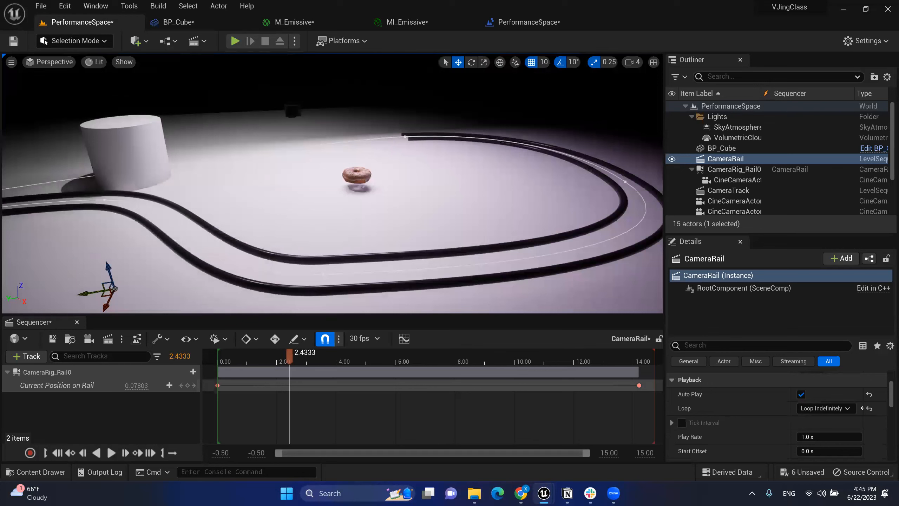
left_click(385, 254)
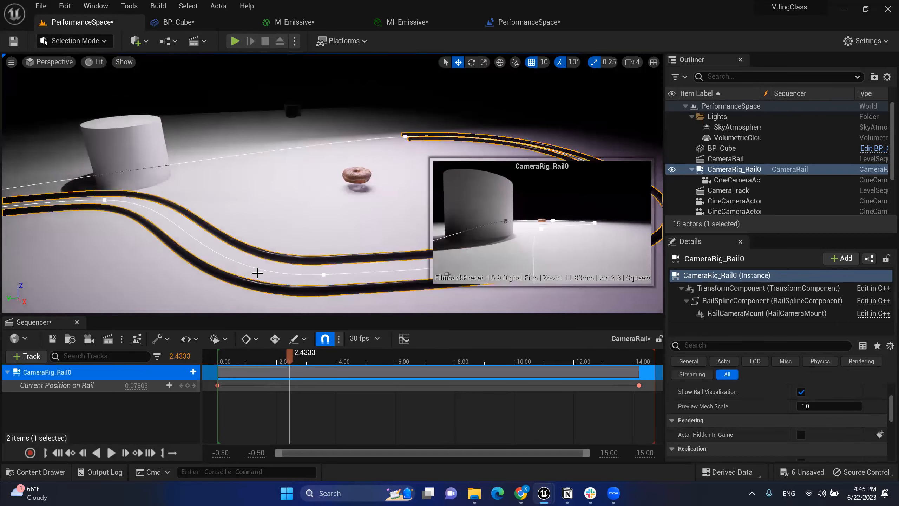
mouse_move(370, 212)
right_mouse_down()
mouse_move(400, 213)
mouse_move(401, 199)
mouse_move(374, 227)
right_mouse_up()
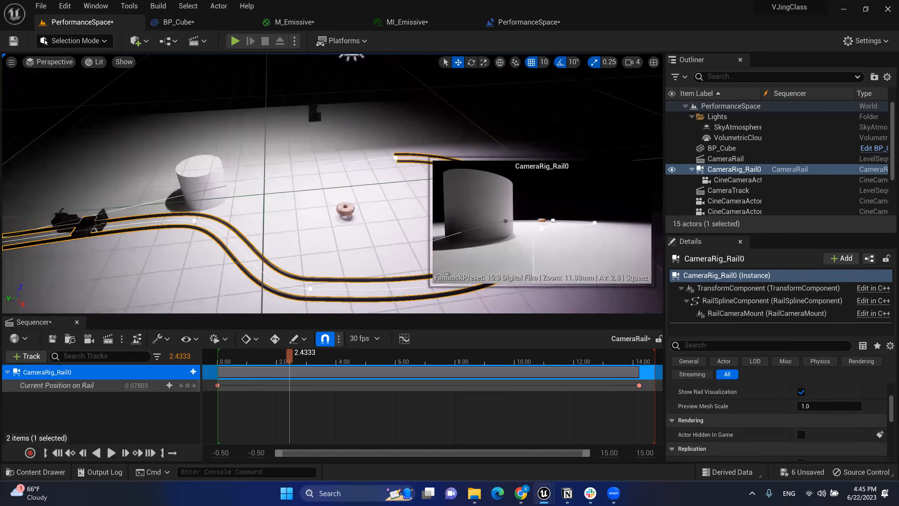
left_click(396, 157)
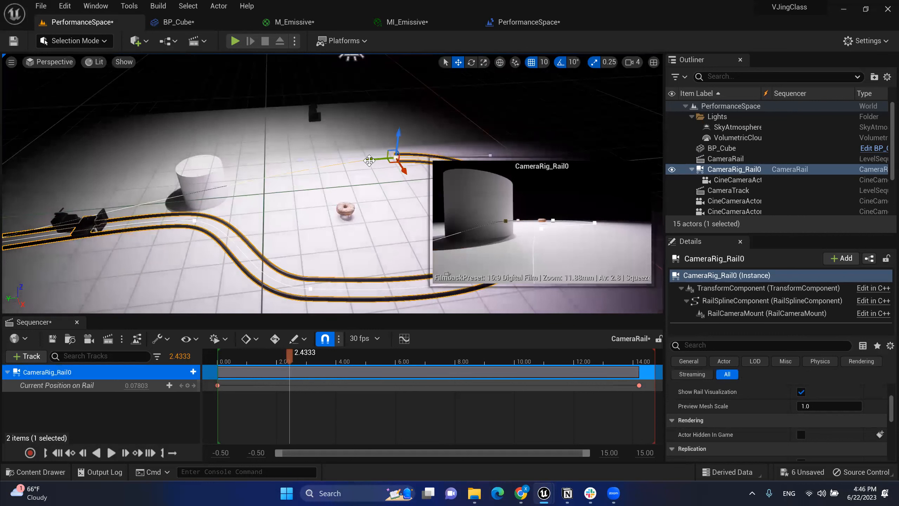
left_click_drag(372, 160, 258, 181)
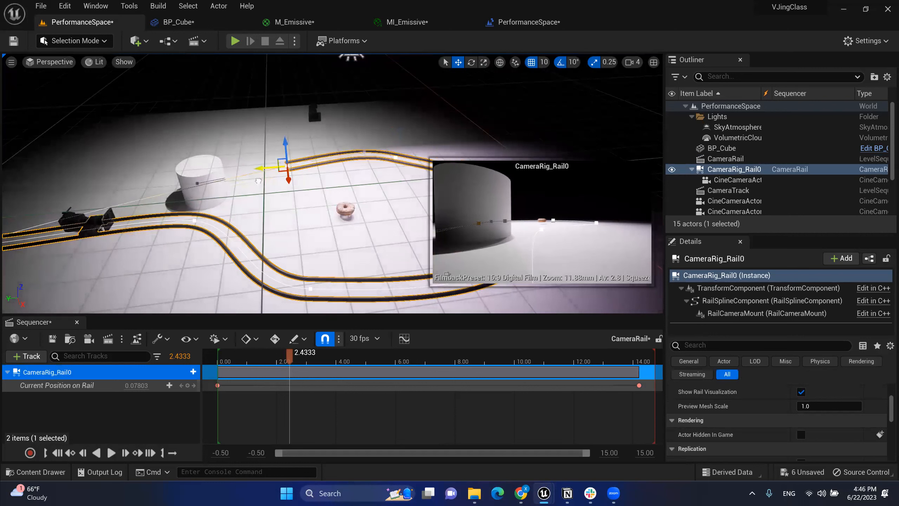
key("ctrl+z")
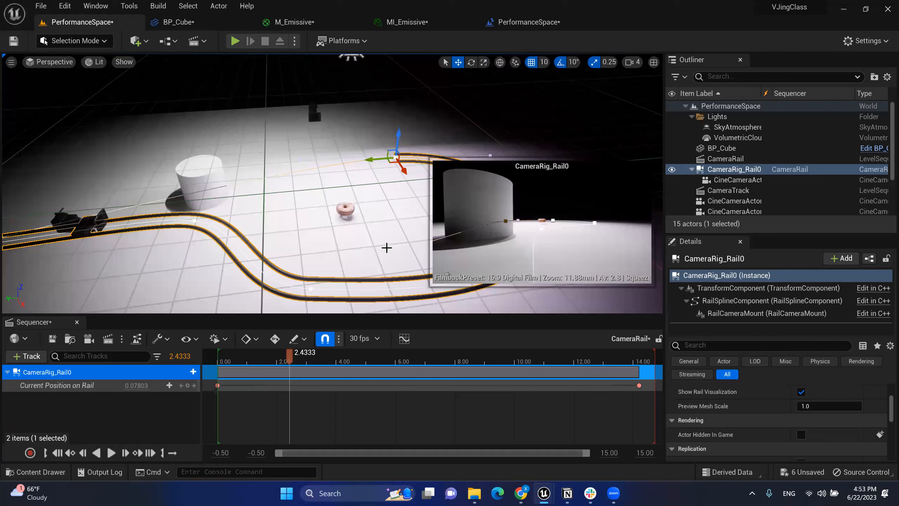
Step: Start a test play of the level from the toolbar Play button
left_click(235, 40)
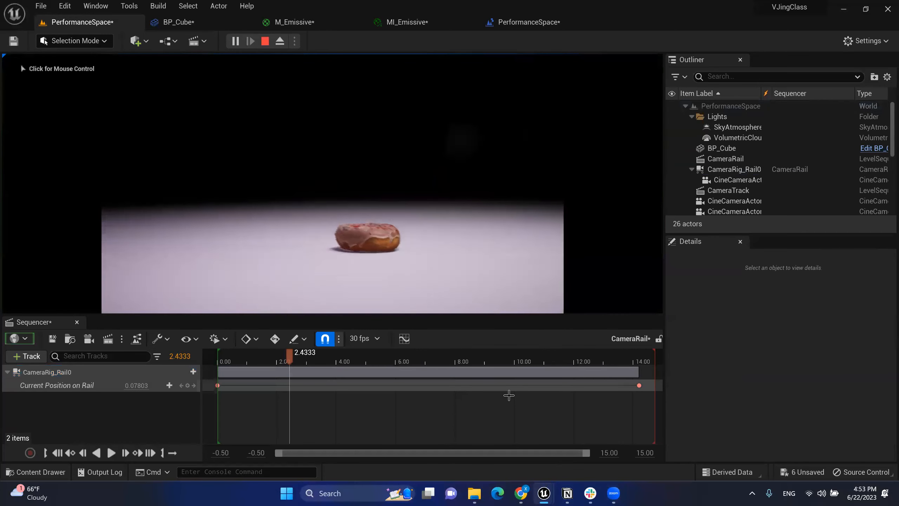
Step: Focus the running game view to watch the rail camera, then switch to the Notion notes
left_click(557, 257)
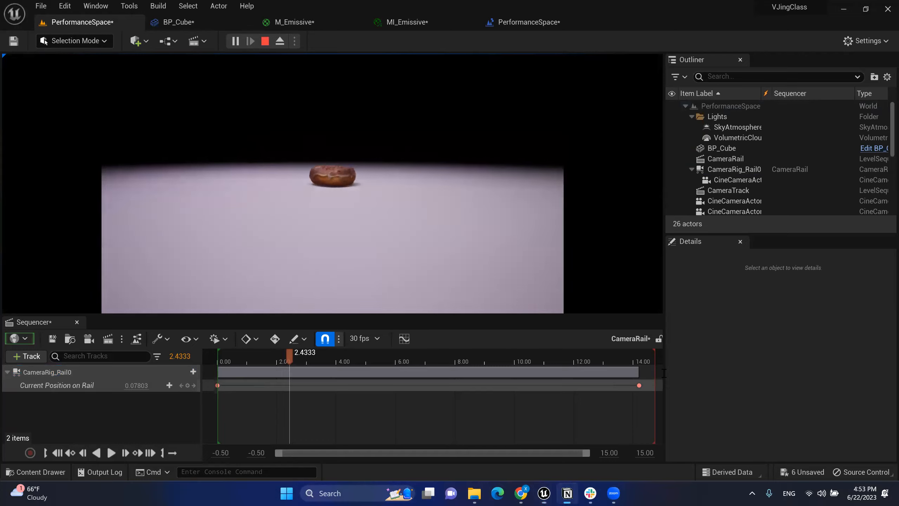
key("alt+Tab")
scroll(321, 348, "down", 3)
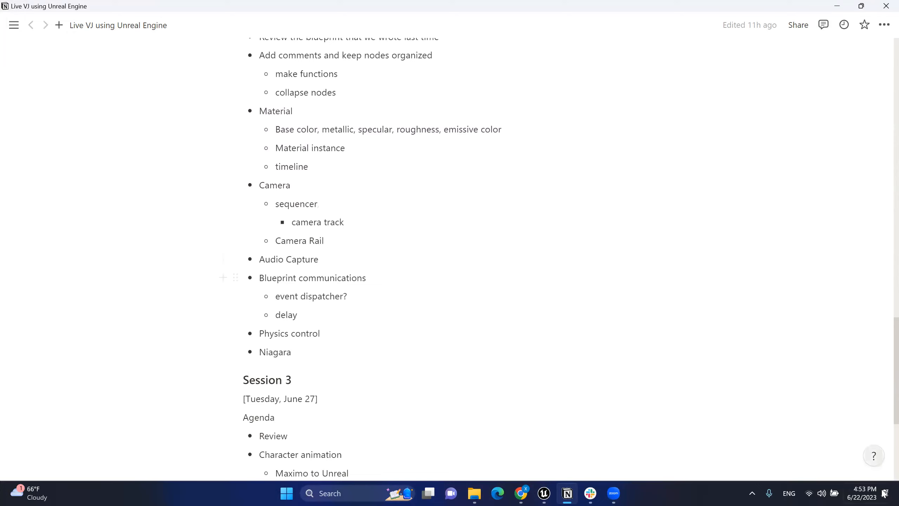
Step: Highlight the Camera Rail and Audio Capture agenda items, then show the Unreal Editor taskbar windows
left_click_drag(334, 241, 246, 199)
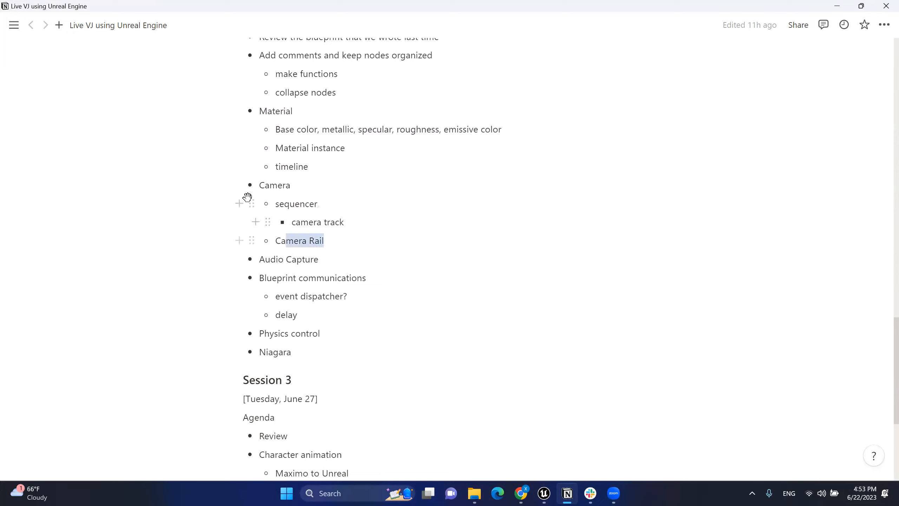
left_click(361, 271)
triple_click(261, 258)
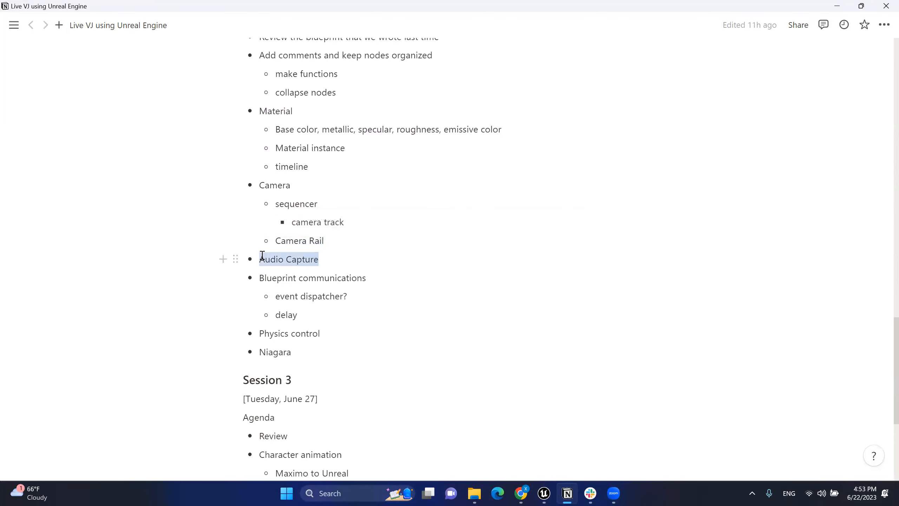
left_click(270, 259)
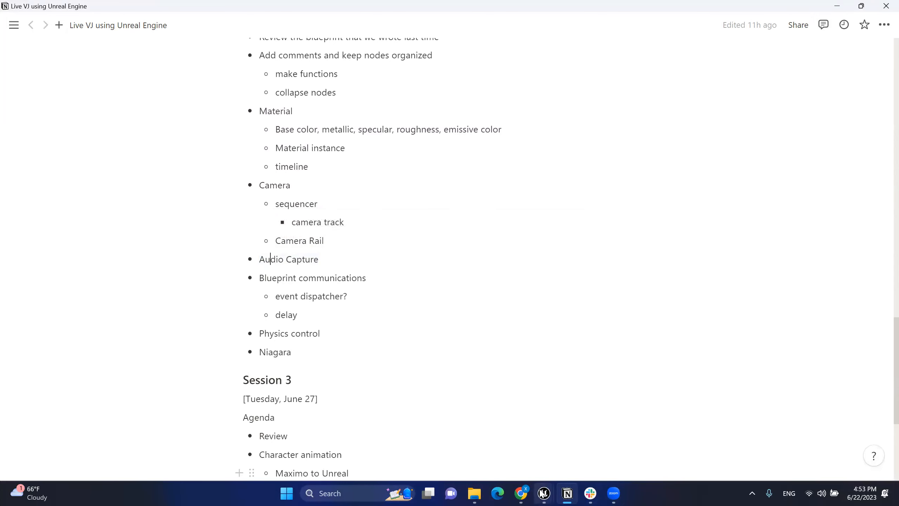
left_click(544, 493)
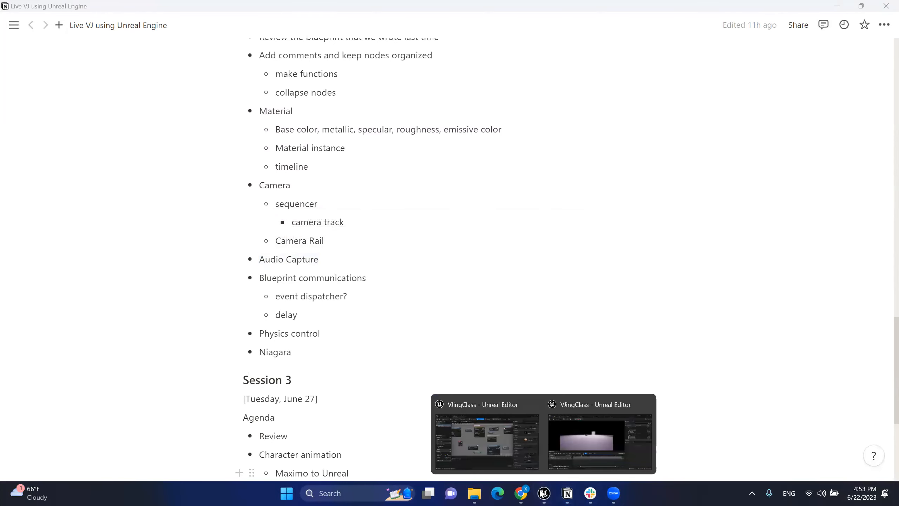
Step: Return to Unreal, pan the BP_Cube Event Graph, then switch to the PerformanceSpace level
left_click(488, 452)
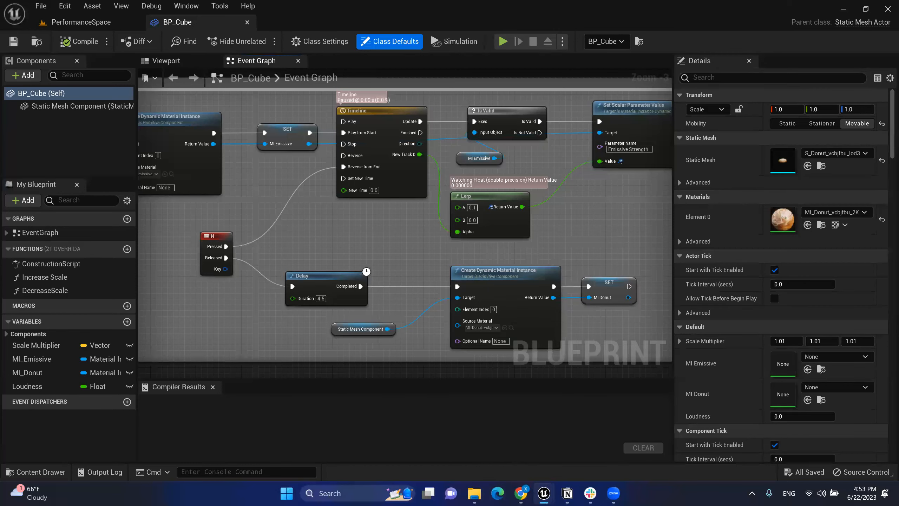
right_click_drag(310, 195, 292, 269)
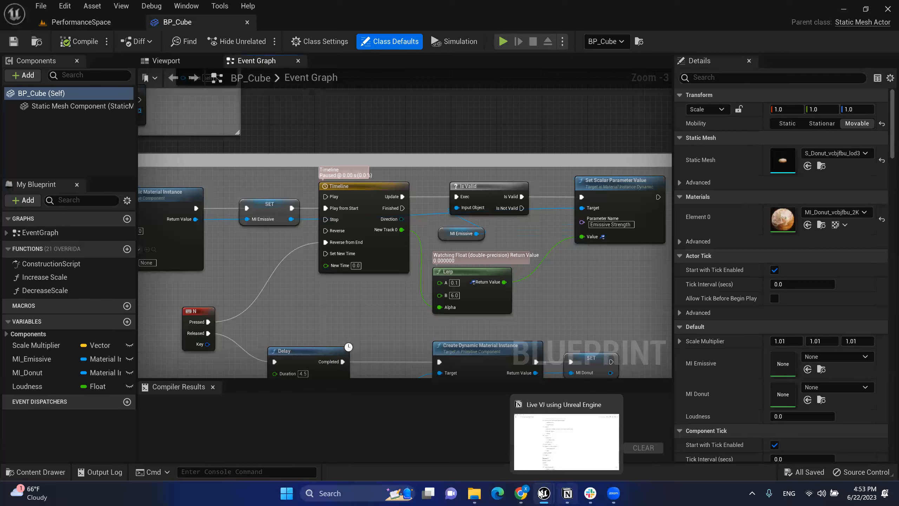
mouse_move(539, 494)
left_click(109, 24)
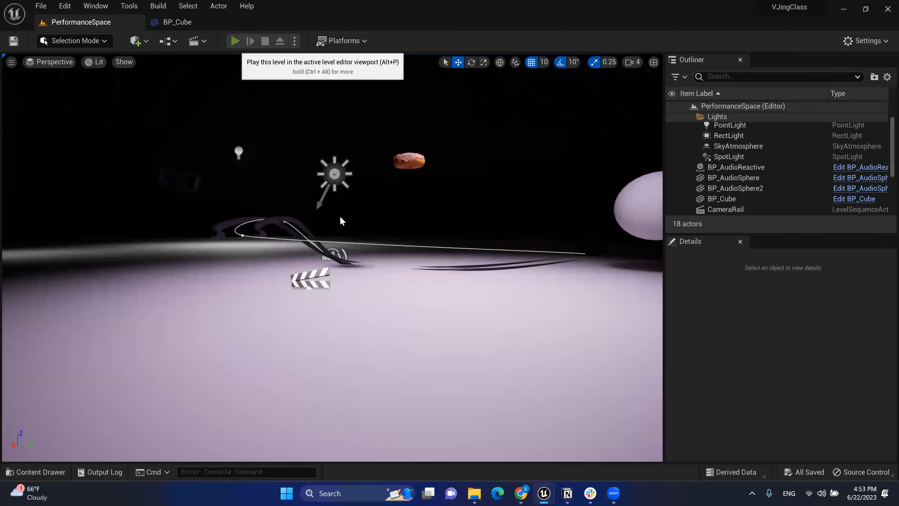
key("alt+p")
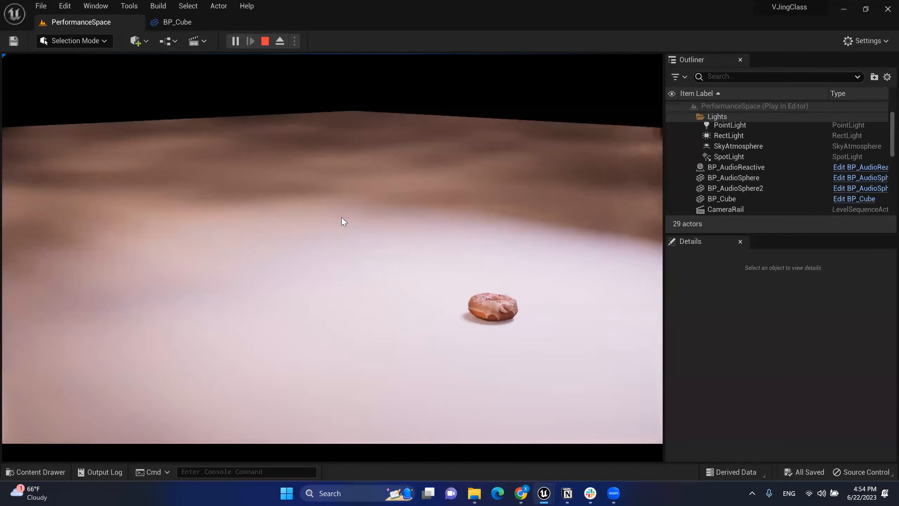
left_click(342, 218)
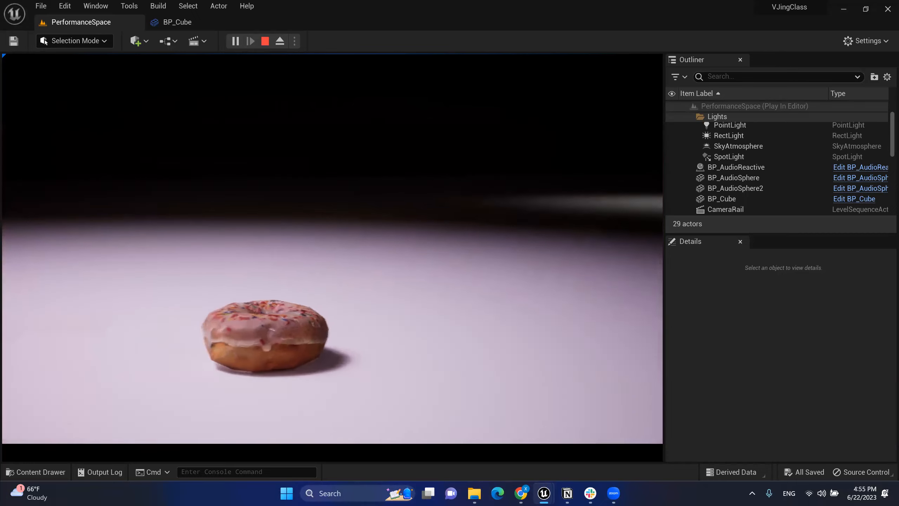
key("Escape")
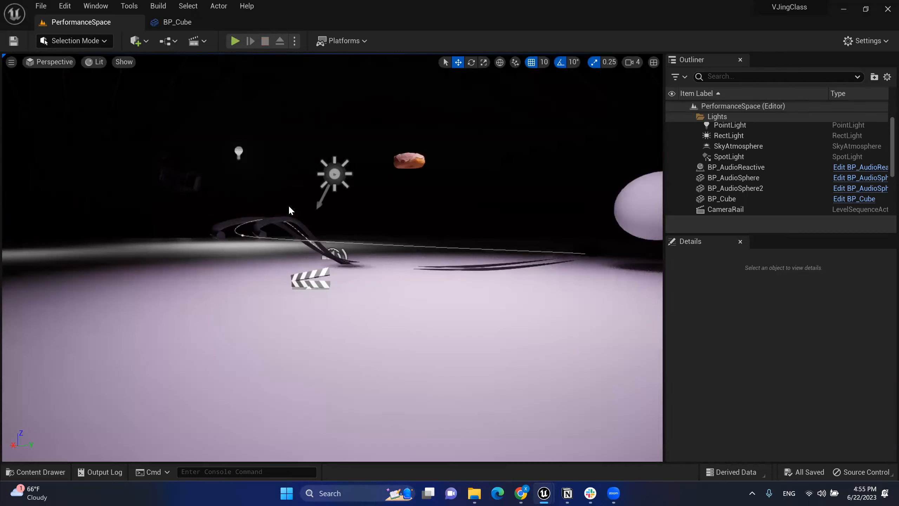
right_click_drag(333, 258, 354, 220)
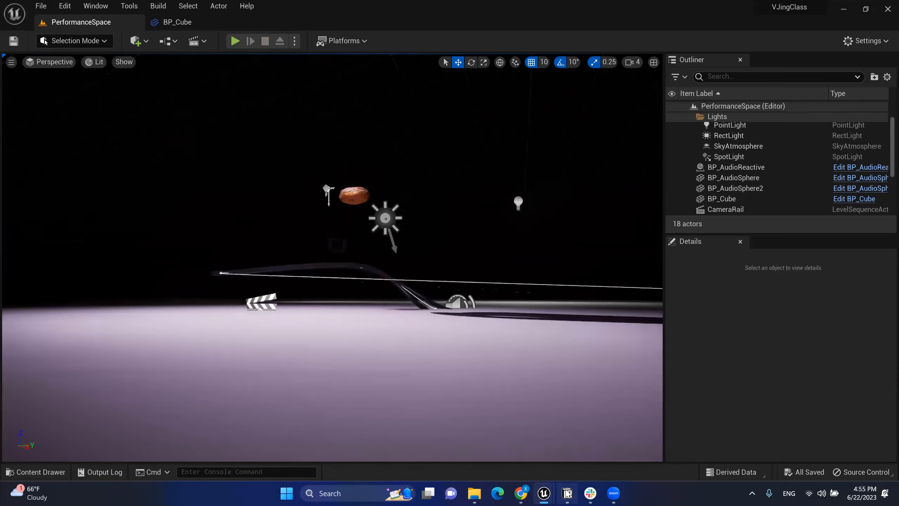
left_click(567, 494)
scroll(418, 305, "down", 1)
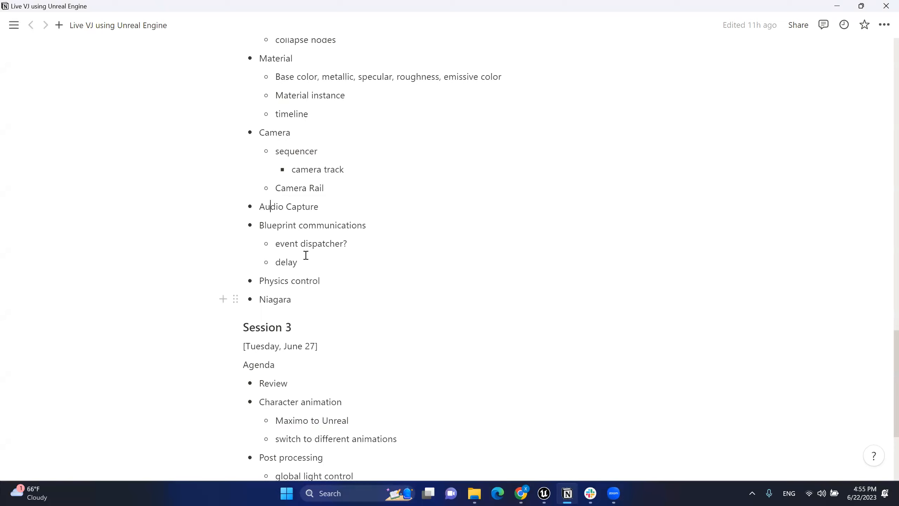
left_click_drag(353, 225, 315, 303)
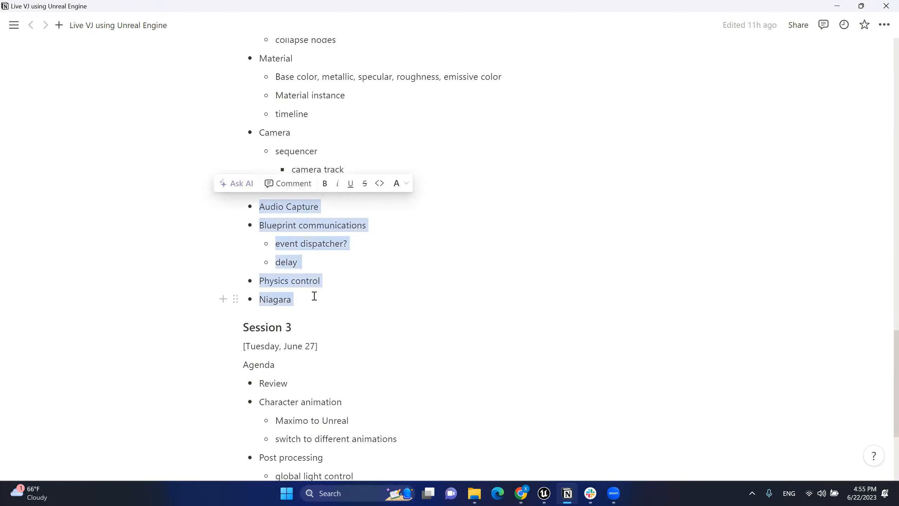
left_click(301, 302)
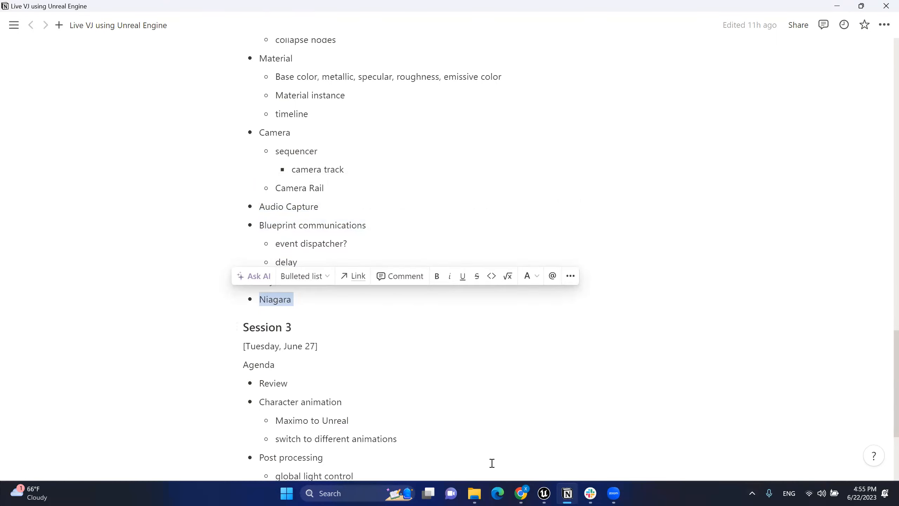
left_click(327, 315)
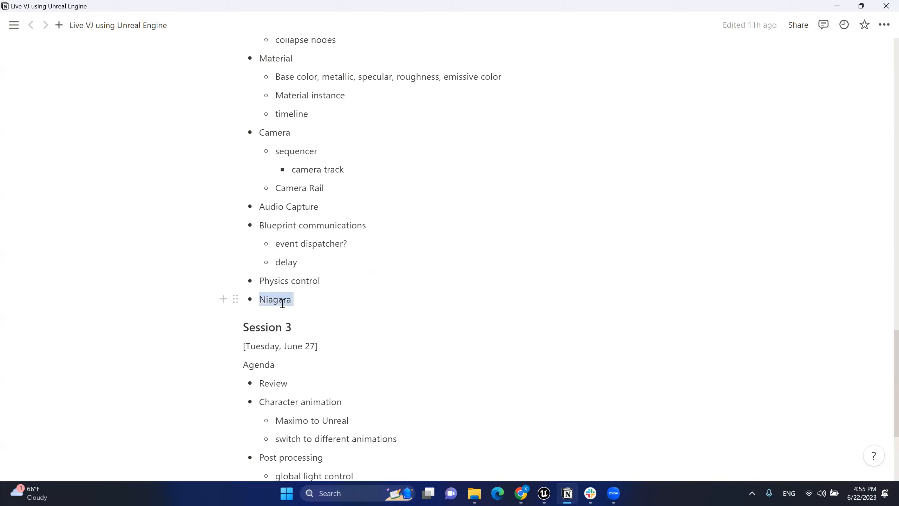
left_click(323, 206)
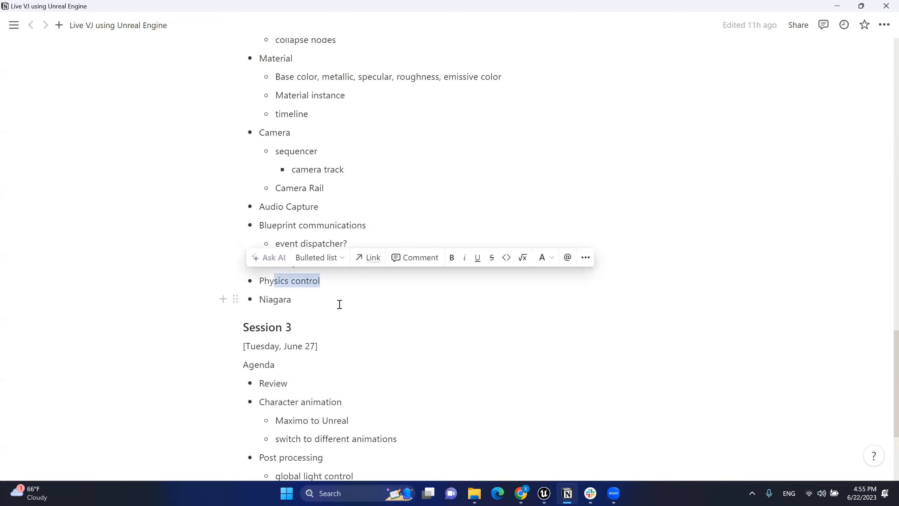
left_click(342, 304)
key("XF86AudioLowerVolume")
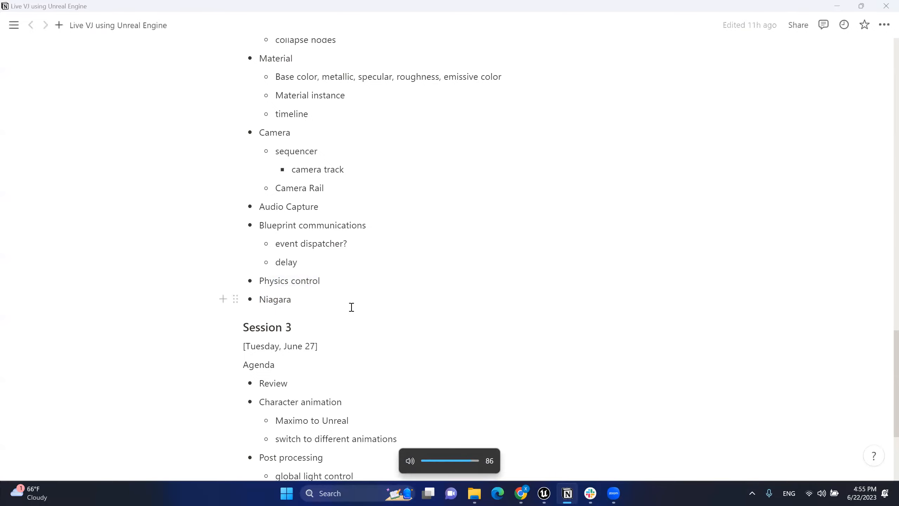
key("alt+Tab")
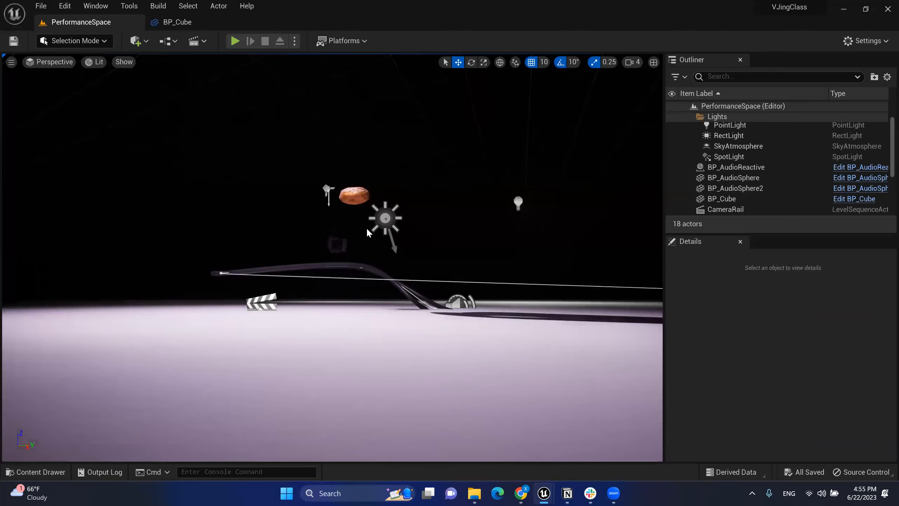
key("alt+Tab")
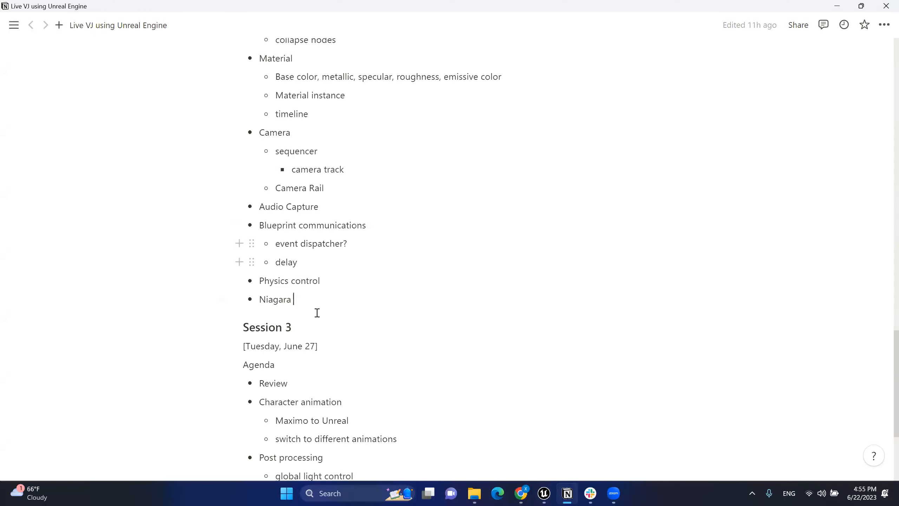
scroll(331, 309, "down", 5)
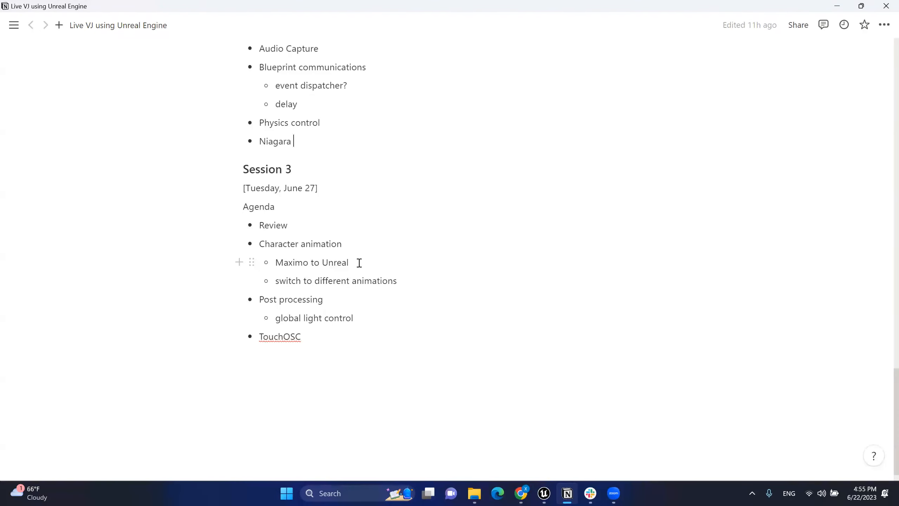
key("alt+Tab")
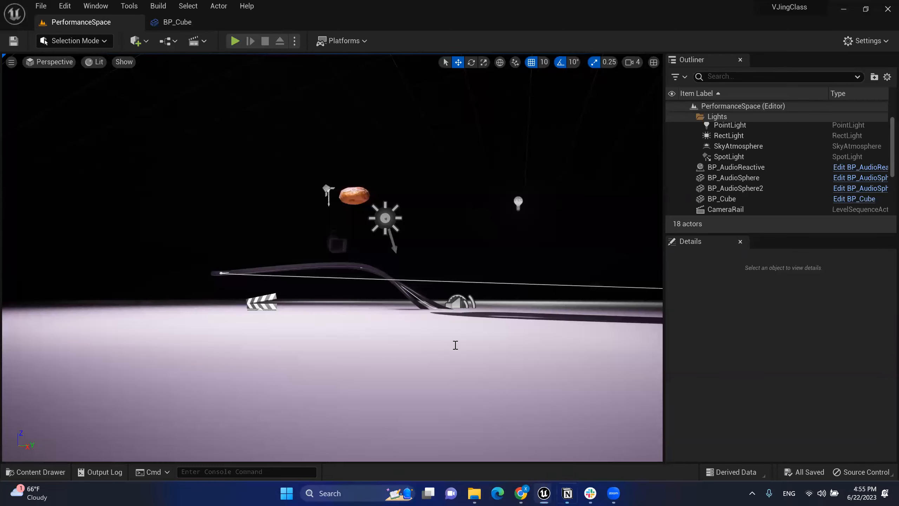
key("alt+Tab")
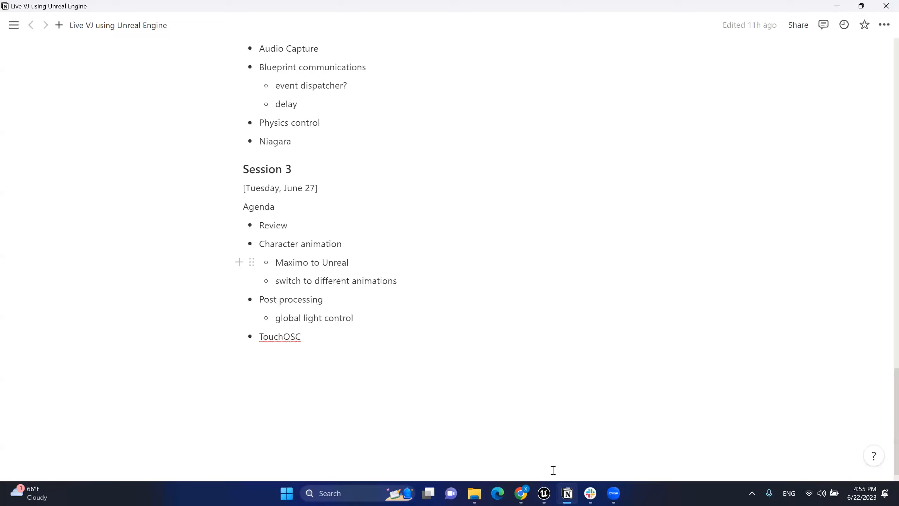
Step: Switch to Chrome and load mixamo.com
key("alt+Tab")
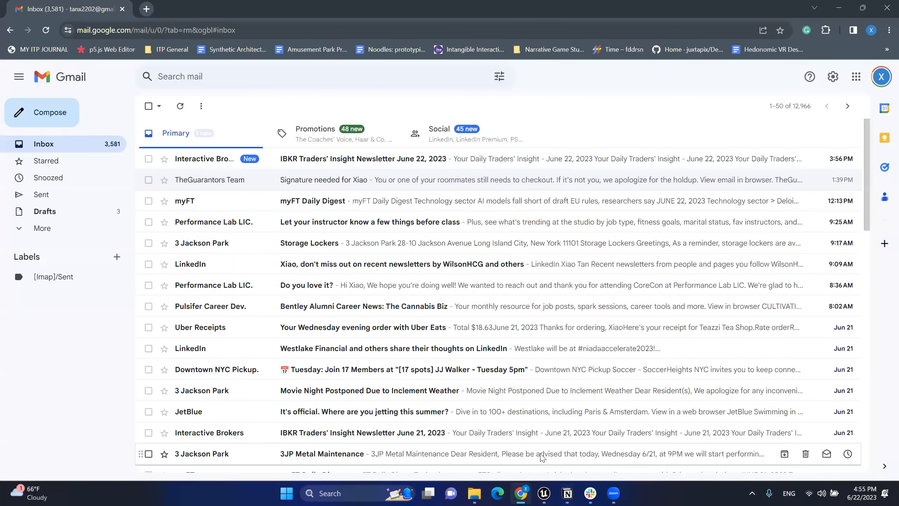
key("ctrl+l")
type("mixamo.com")
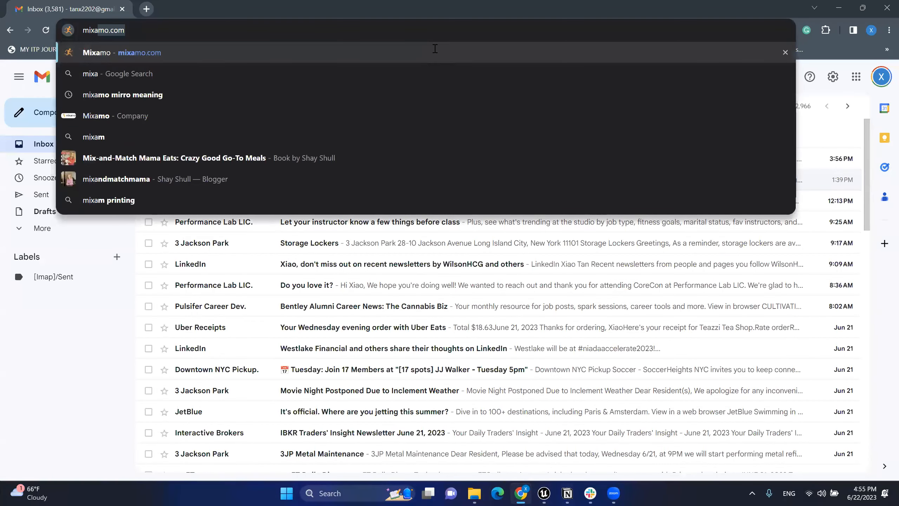
key("Return")
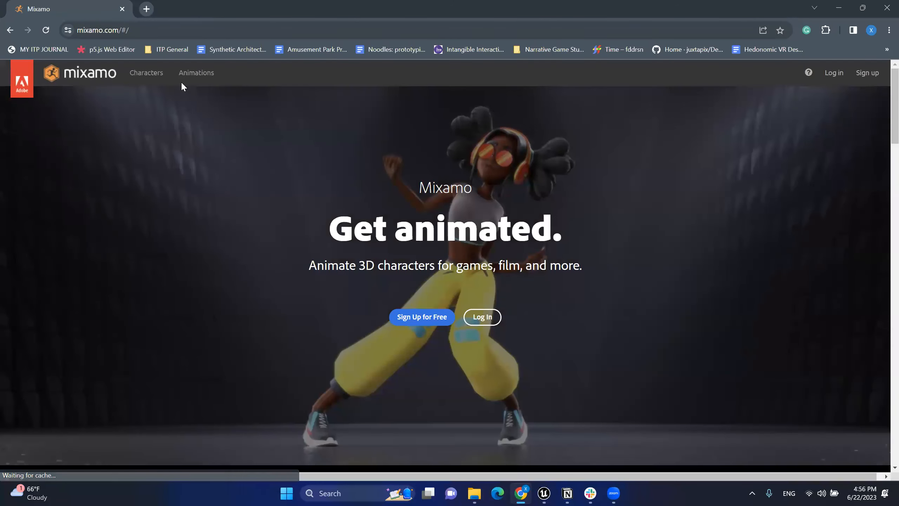
Step: Browse Mixamo's animations and preview Hip Hop Dancing on the default character
left_click(140, 73)
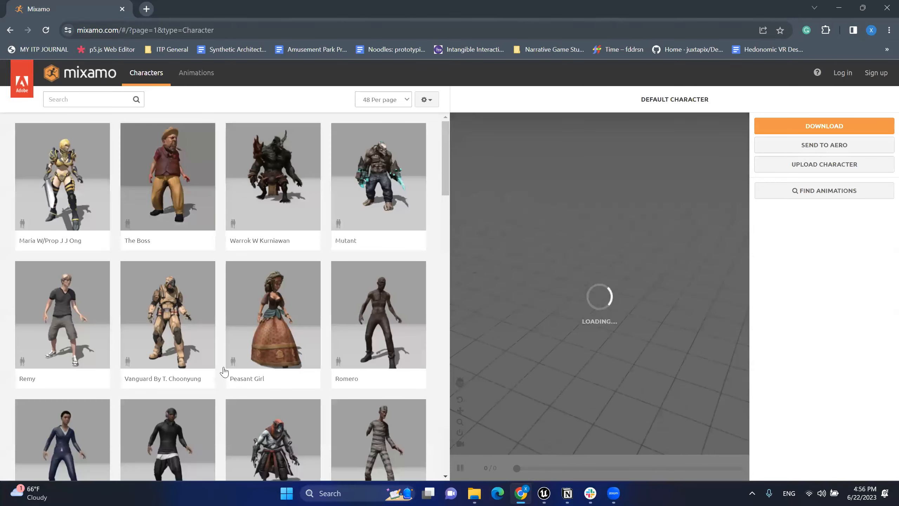
left_click(207, 78)
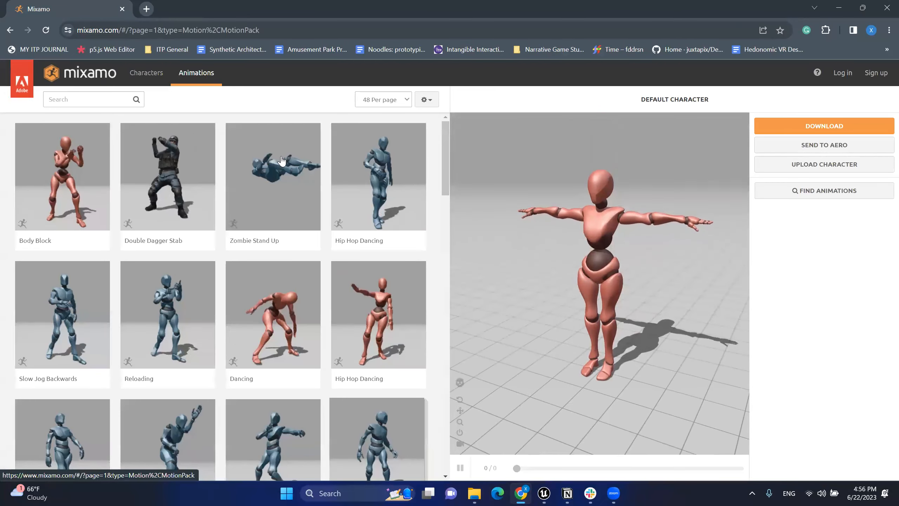
left_click(395, 192)
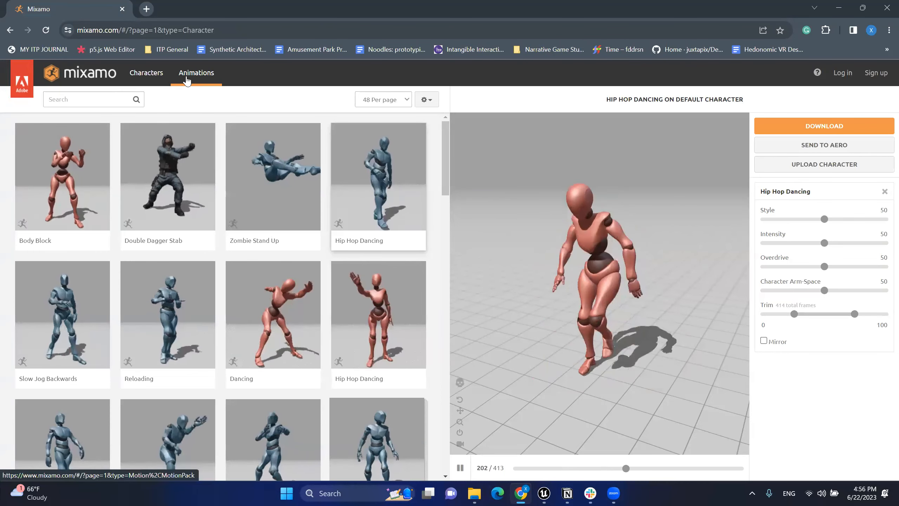
left_click(143, 74)
left_click(186, 73)
Step: Bring the Unreal Editor window with the PerformanceSpace level back to the front
key("alt+Tab")
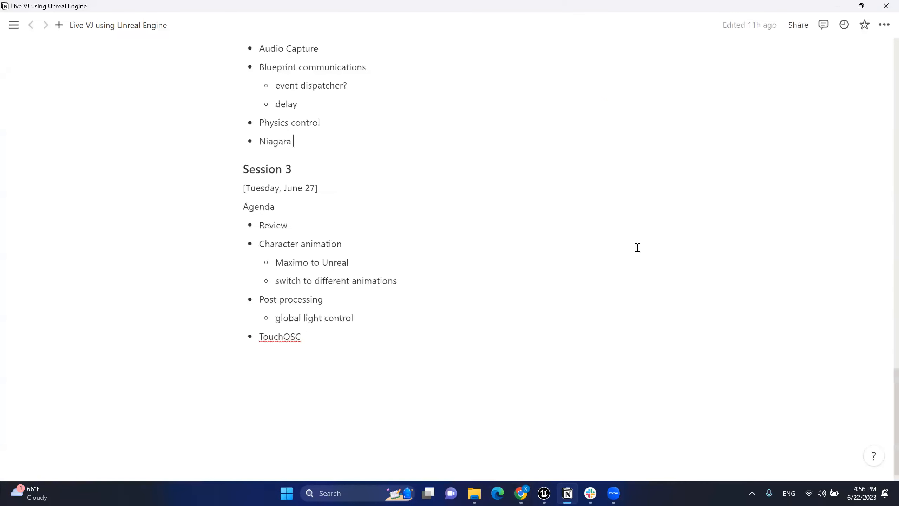
left_click(545, 493)
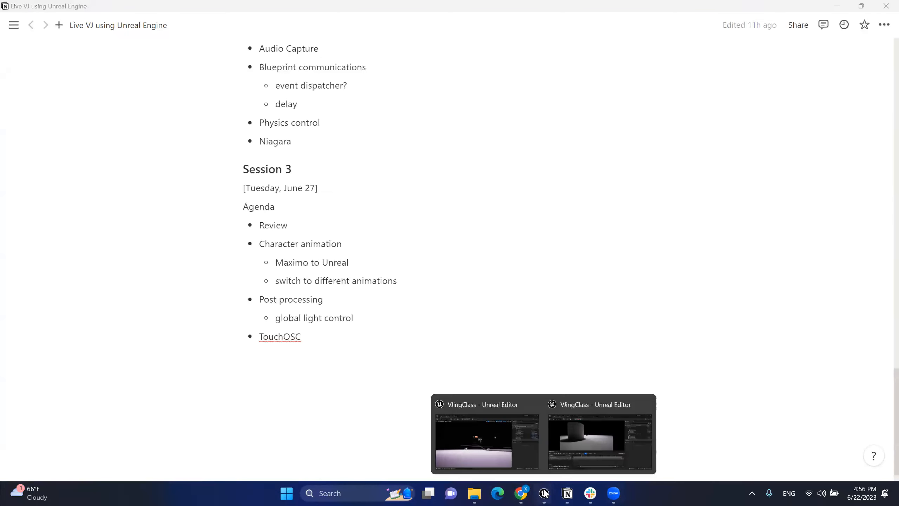
left_click(527, 452)
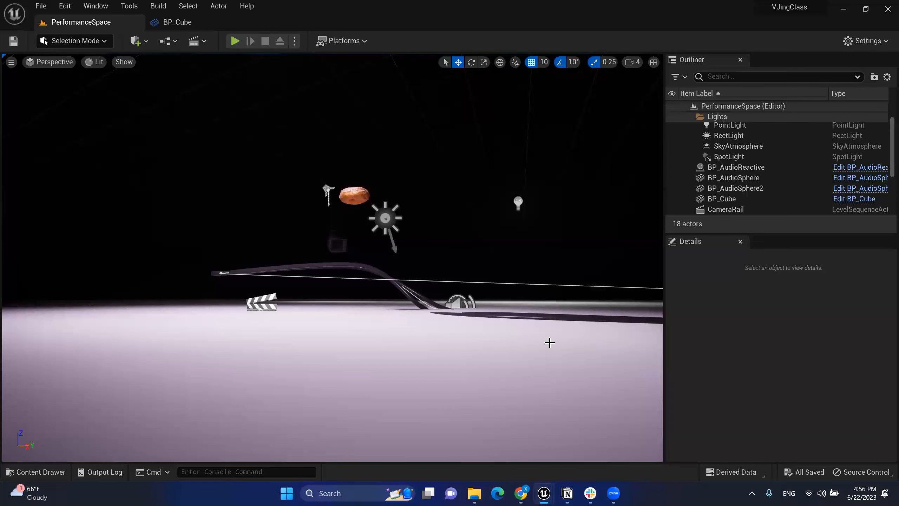